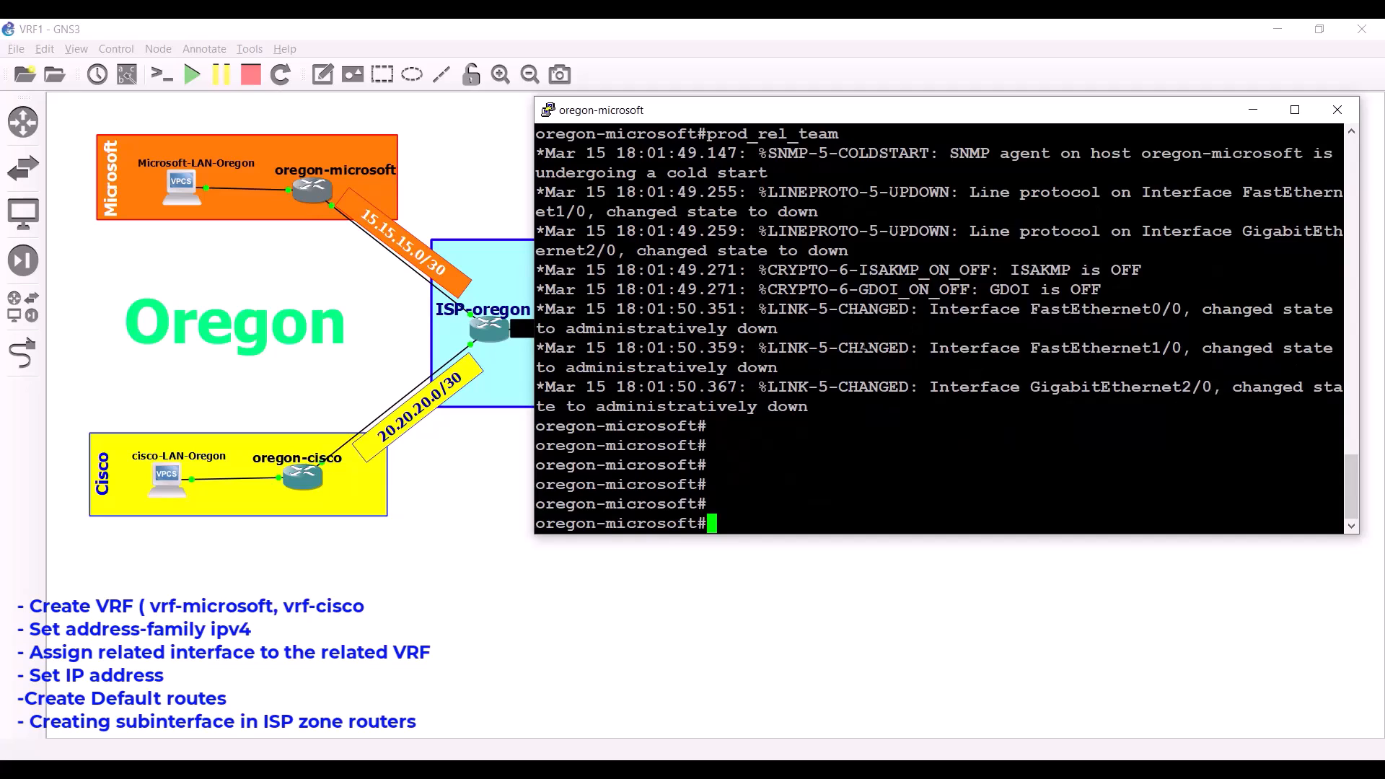
Enter global configuration mode on the oregon-microsoft router.
{"action": "key", "text": "Return"}
{"action": "key", "text": "Return"}
{"action": "key", "text": "Return"}
{"action": "key", "text": "Return"}
{"action": "key", "text": "Return"}
{"action": "key", "text": "Return"}
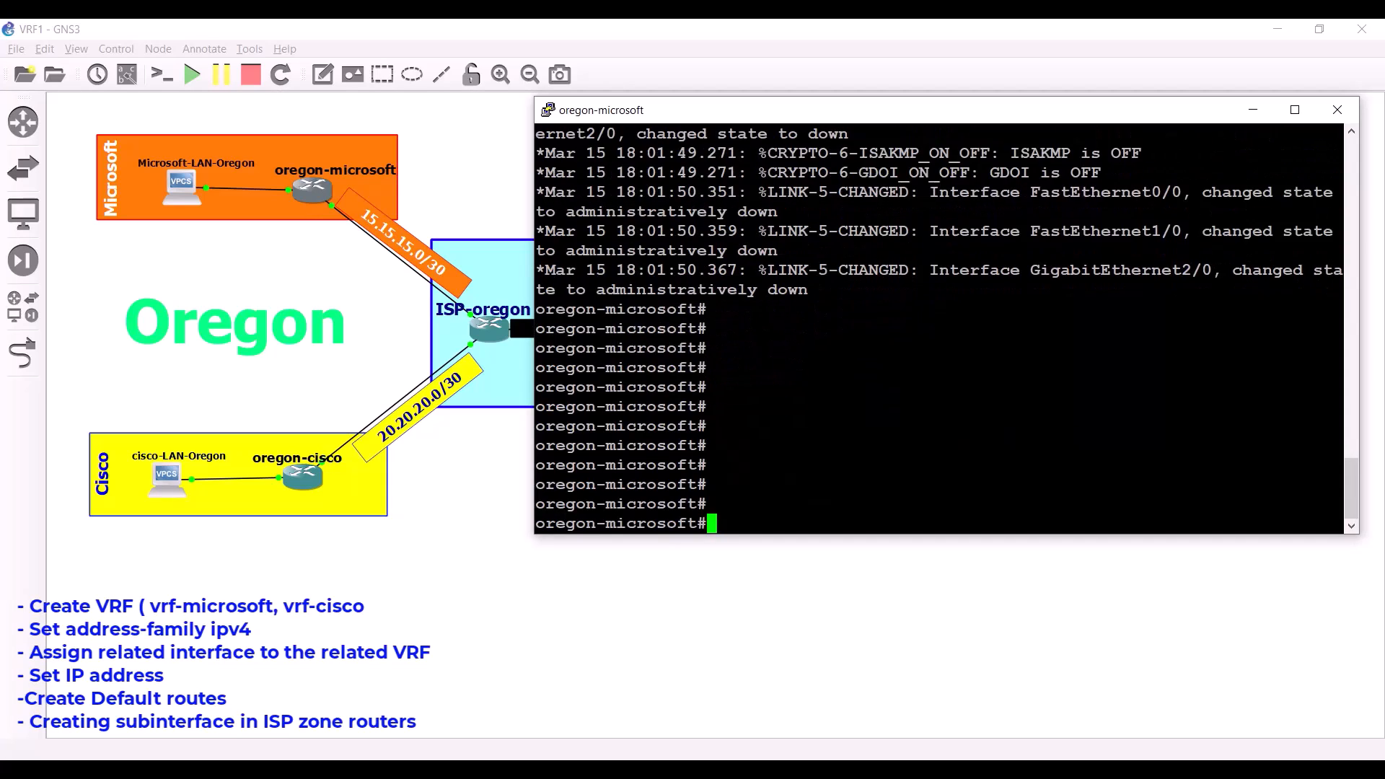
{"action": "type", "text": "conf t"}
{"action": "key", "text": "Return"}
{"action": "key", "text": "Return"}
{"action": "key", "text": "Return"}
{"action": "key", "text": "Return"}
{"action": "key", "text": "Return"}
{"action": "key", "text": "Return"}
{"action": "key", "text": "Return"}
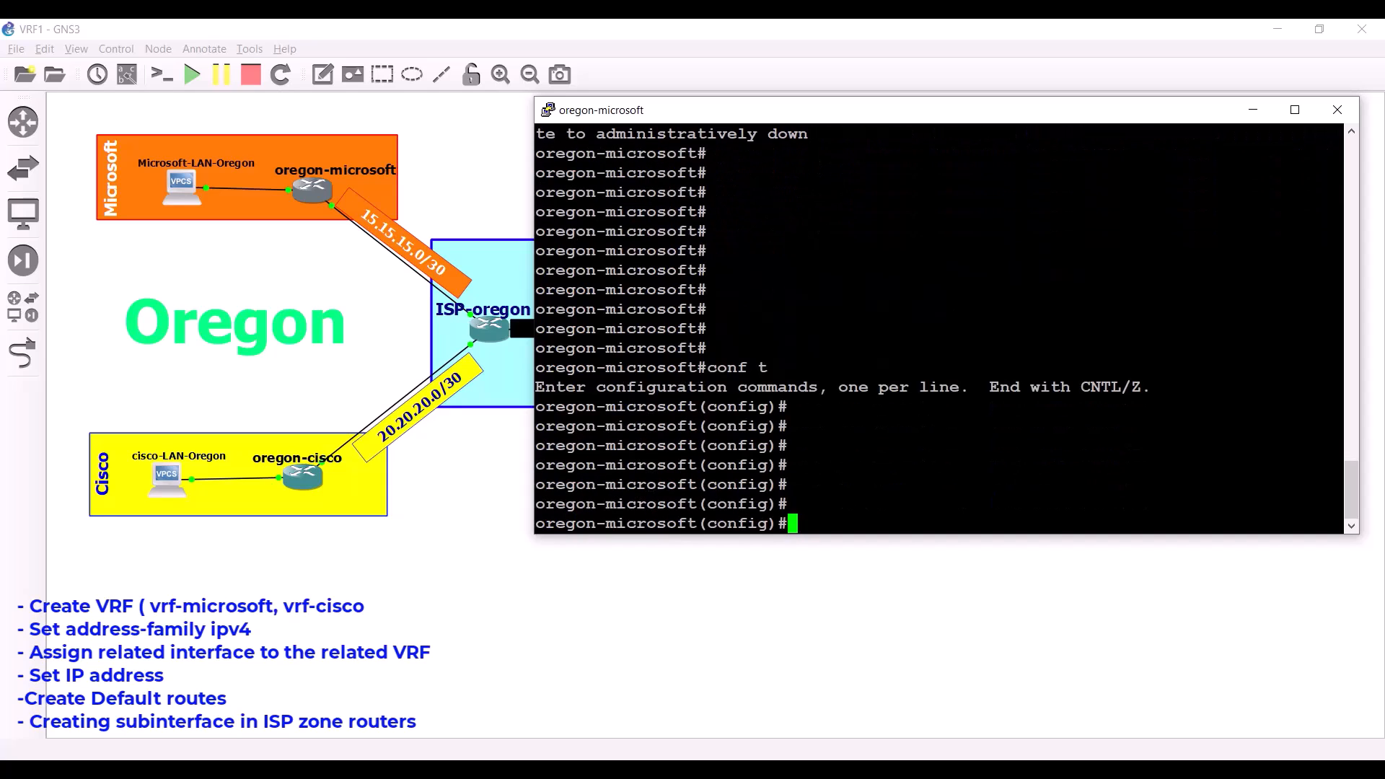
Create a VRF definition named vrf-microsoft, narrowing the console window to uncover the VRF labels in the topology.
{"action": "type", "text": "vrf ?"}
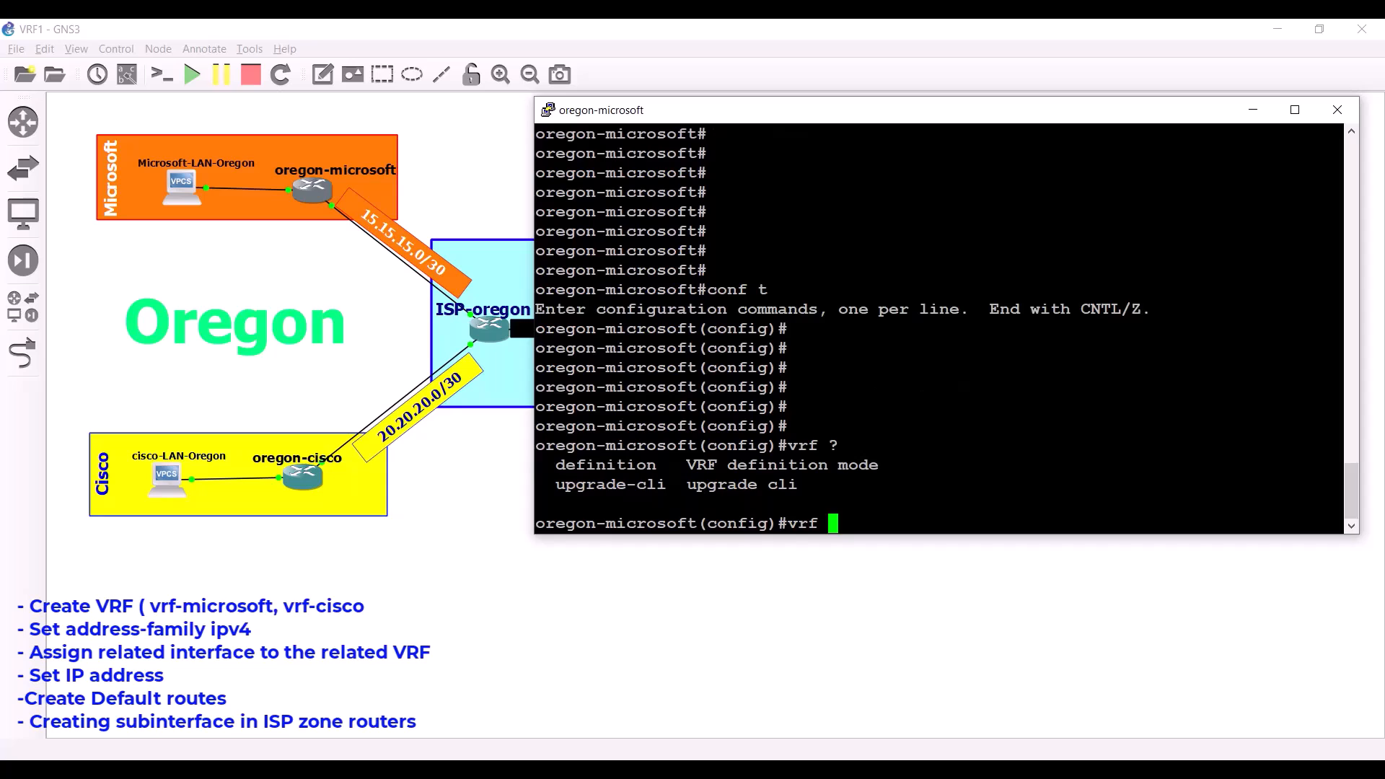
{"action": "type", "text": "def"}
{"action": "key", "text": "Tab"}
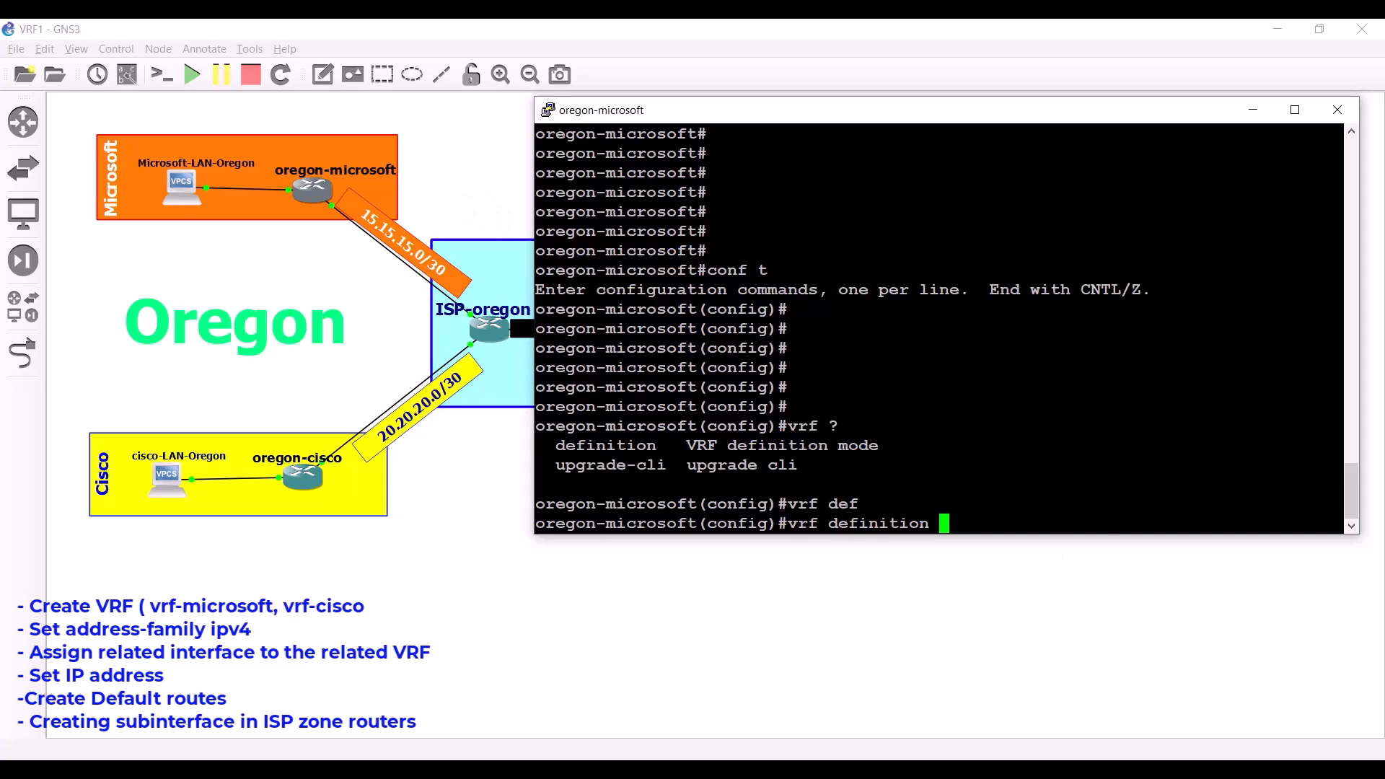
{"action": "left_click", "coordinate": [459, 165]}
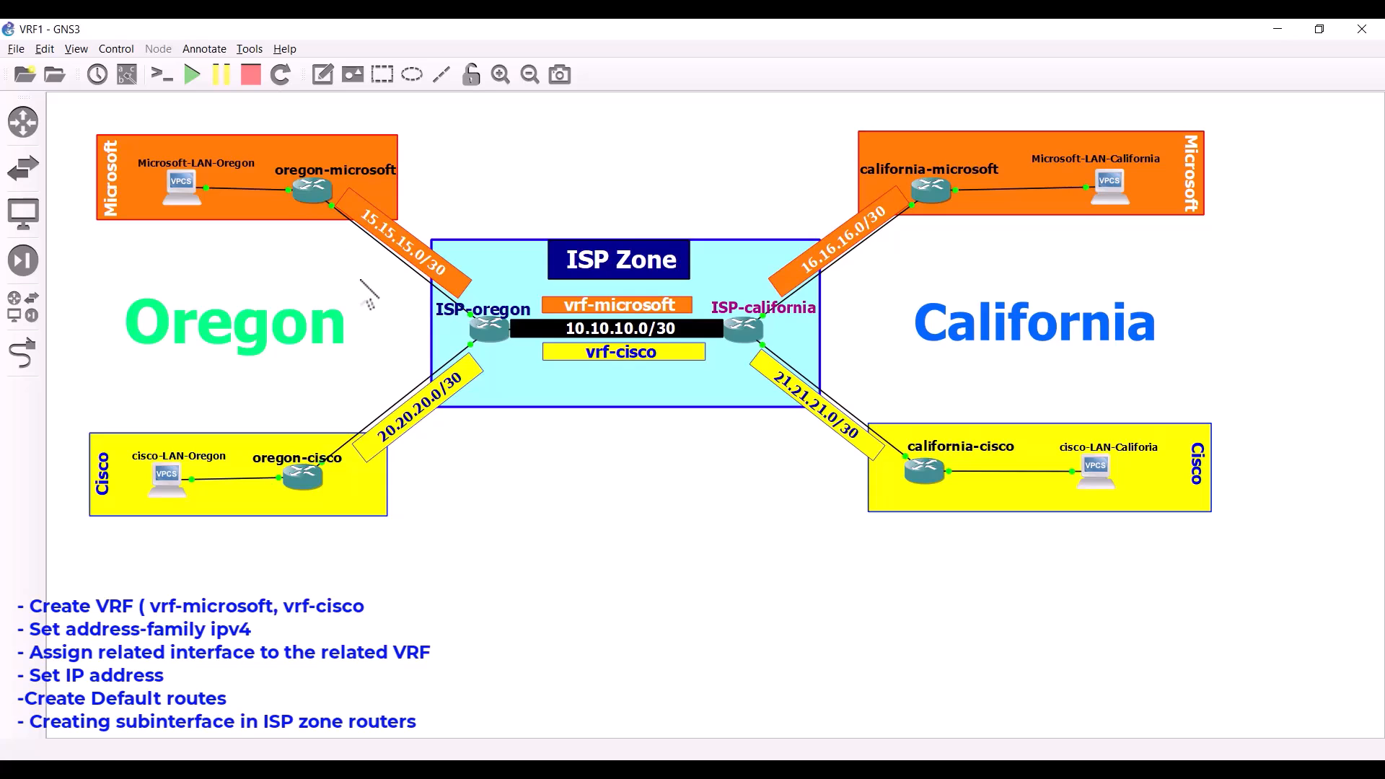
{"action": "left_click_drag", "start_coordinate": [361, 280], "coordinate": [1268, 118]}
{"action": "left_click", "coordinate": [1262, 213]}
{"action": "double_click", "coordinate": [330, 194]}
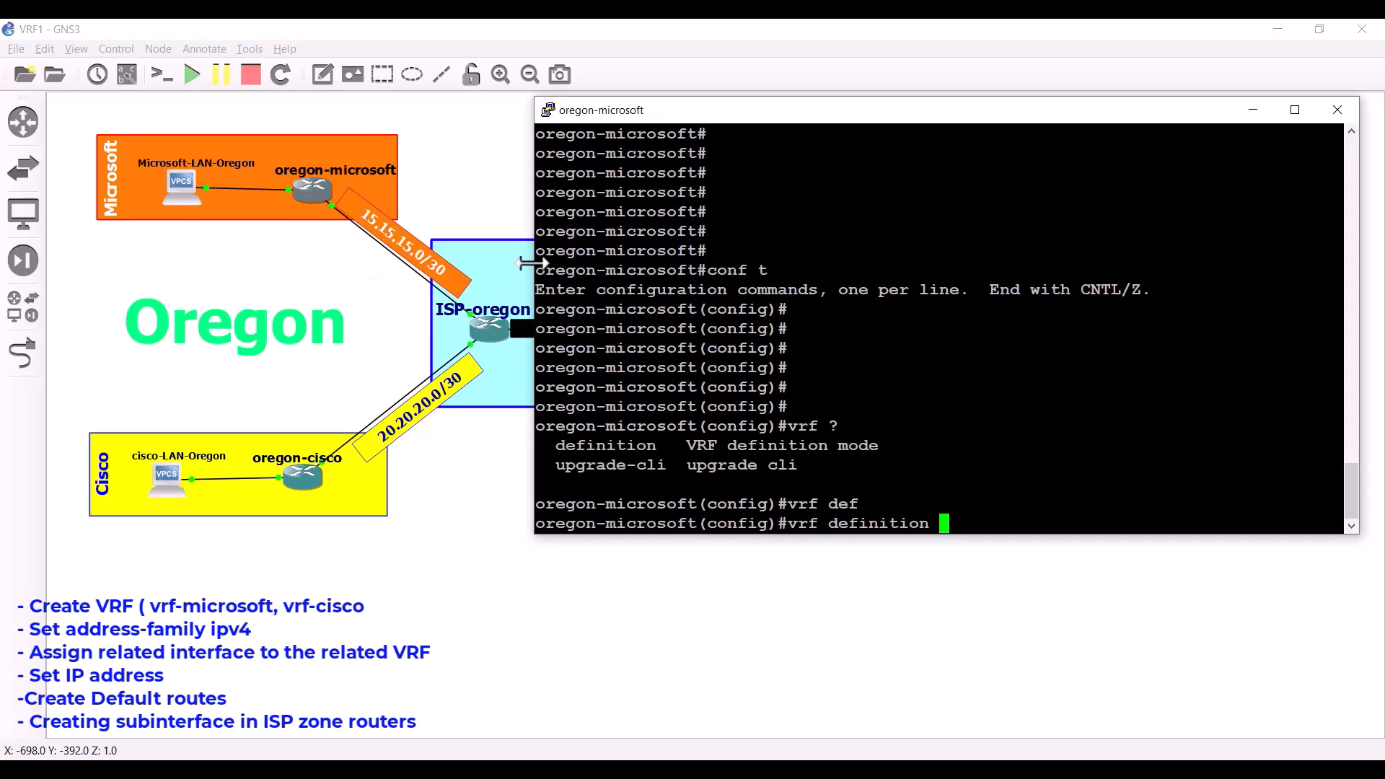
{"action": "left_click_drag", "start_coordinate": [532, 264], "coordinate": [724, 264]}
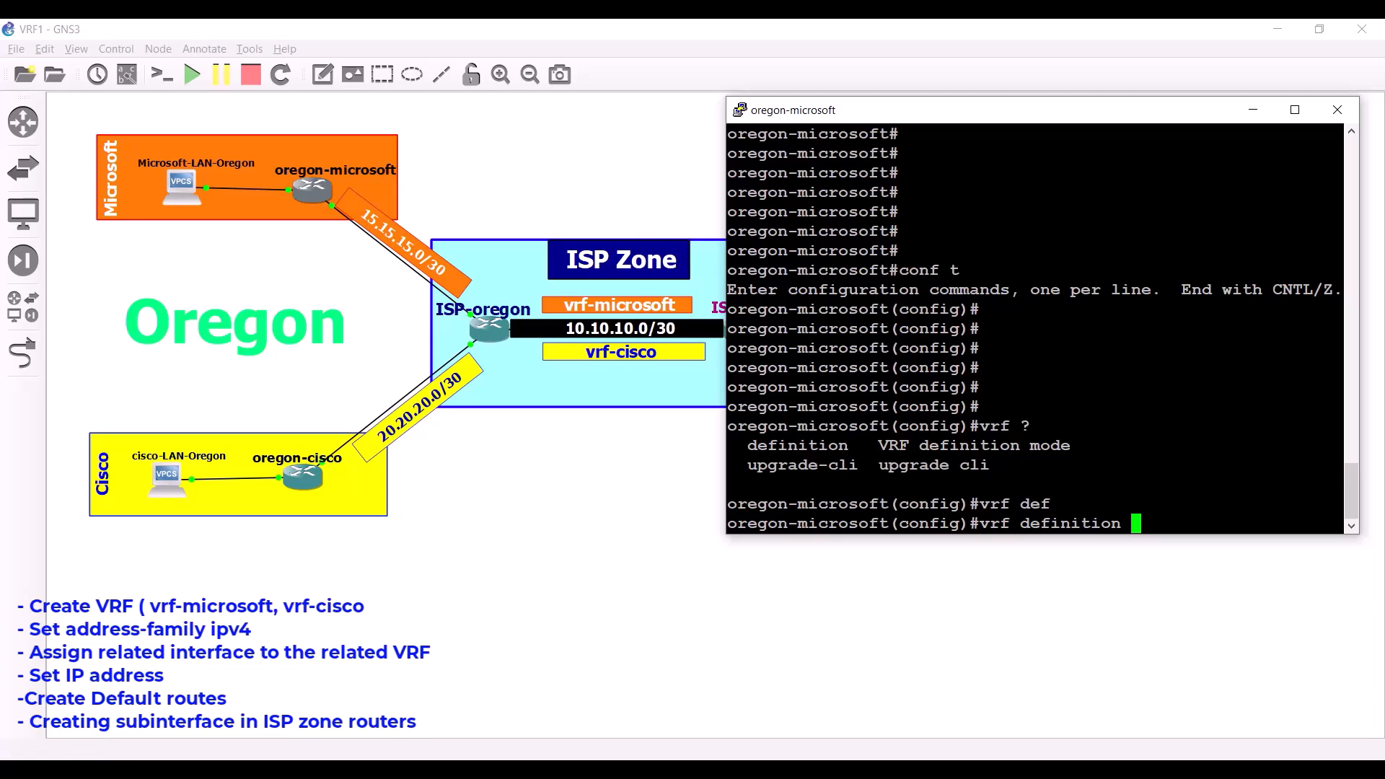
{"action": "type", "text": "vrf"}
{"action": "type", "text": "-microsof"}
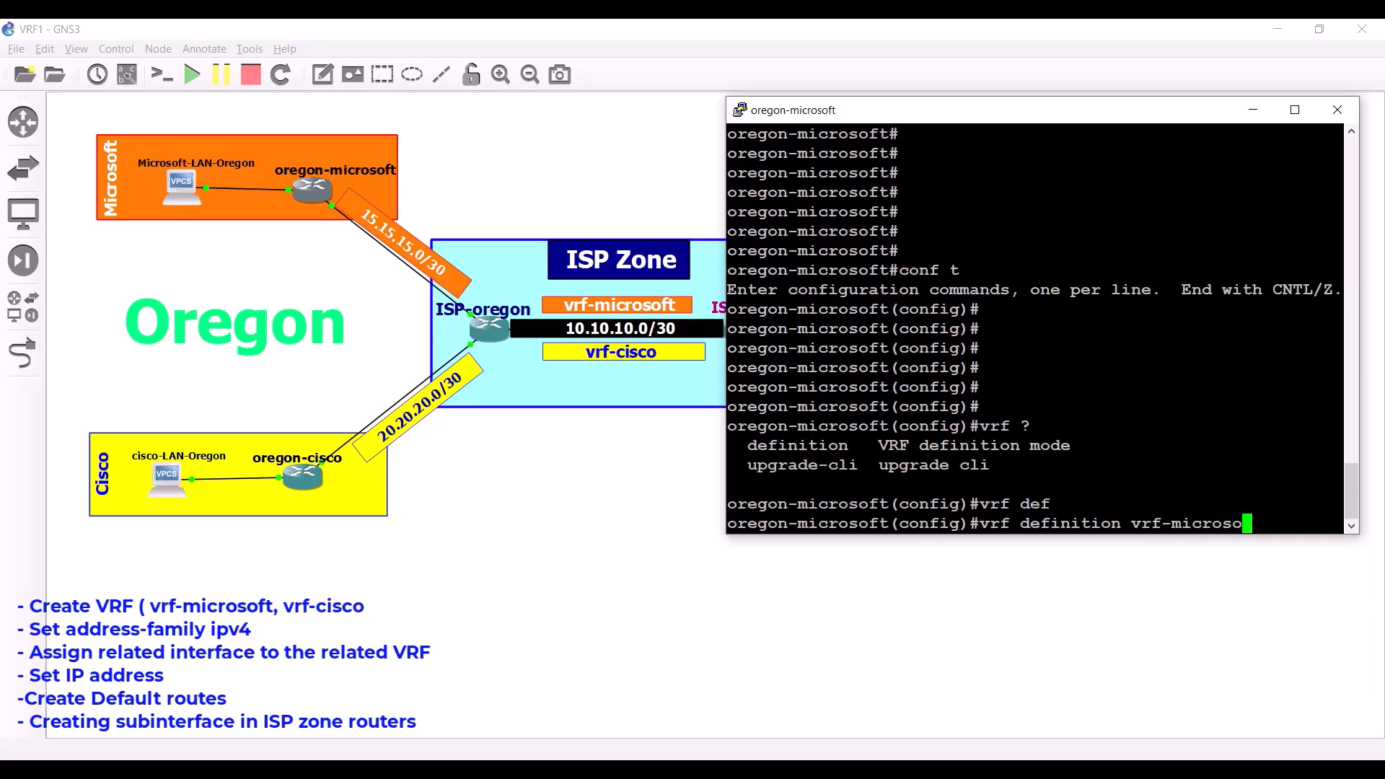
{"action": "type", "text": "t"}
{"action": "key", "text": "Return"}
{"action": "key", "text": "Return"}
{"action": "key", "text": "Return"}
{"action": "key", "text": "Return"}
{"action": "key", "text": "Return"}
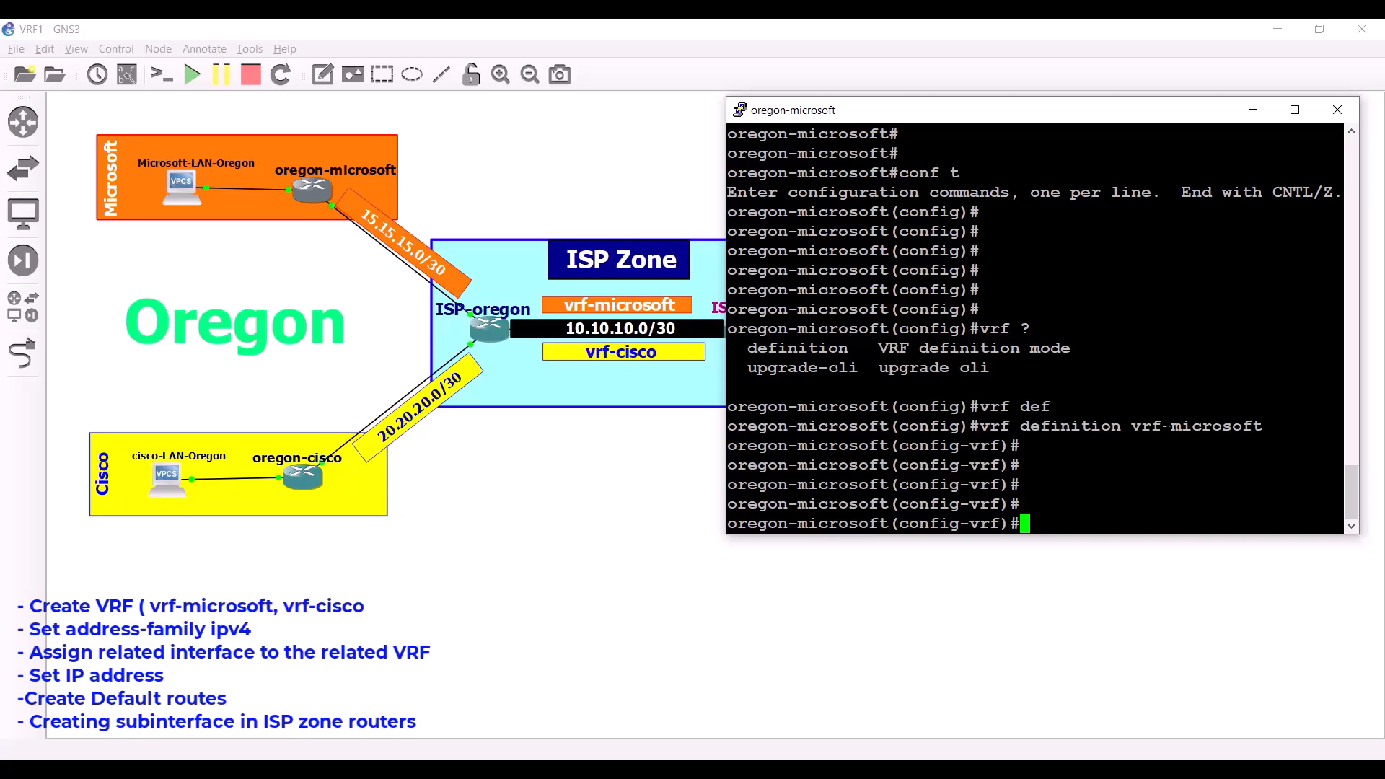
Set the IPv4 address family for the vrf-microsoft VRF.
{"action": "type", "text": "addd"}
{"action": "key", "text": "Tab"}
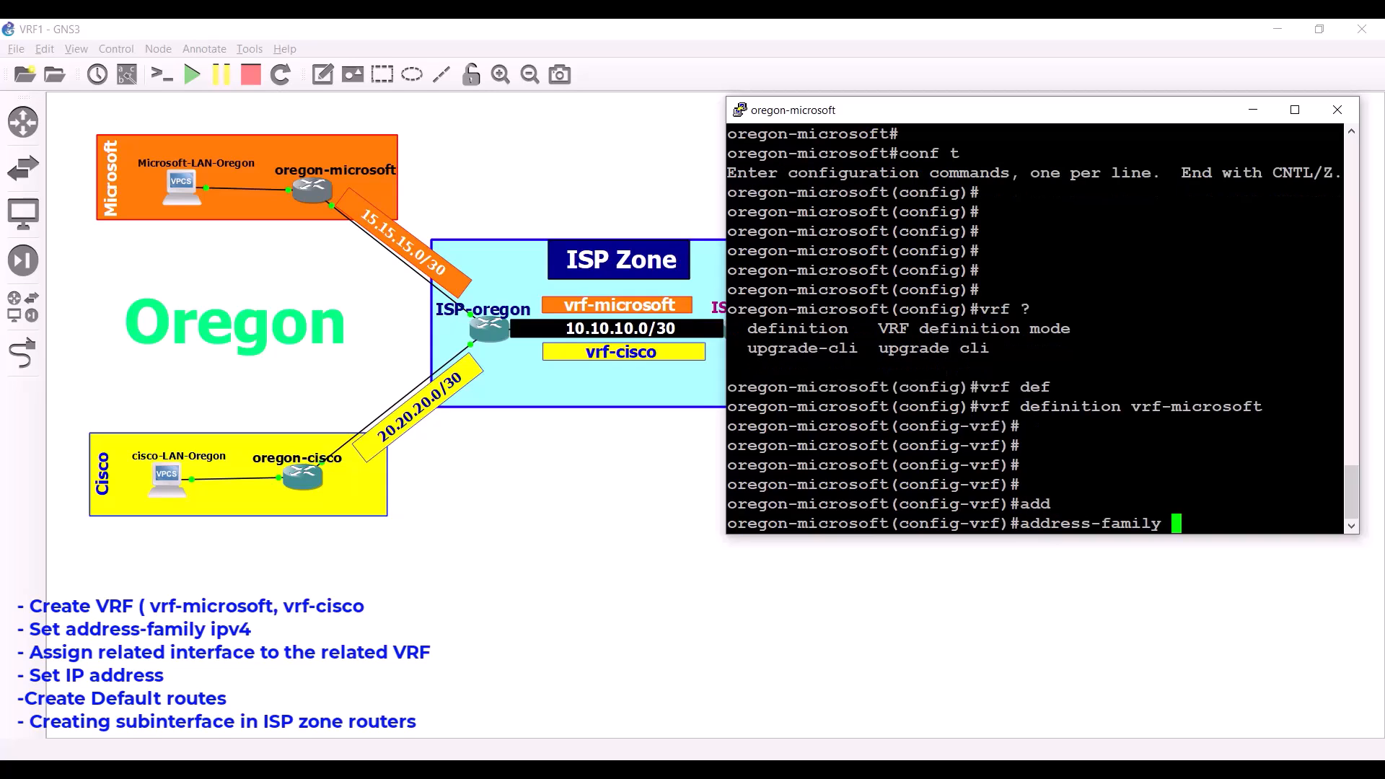
{"action": "type", "text": "ipvr"}
{"action": "key", "text": "BackSpace"}
{"action": "type", "text": "4"}
{"action": "key", "text": "Return"}
{"action": "key", "text": "Return"}
{"action": "key", "text": "Return"}
{"action": "key", "text": "Return"}
{"action": "key", "text": "Return"}
{"action": "key", "text": "Return"}
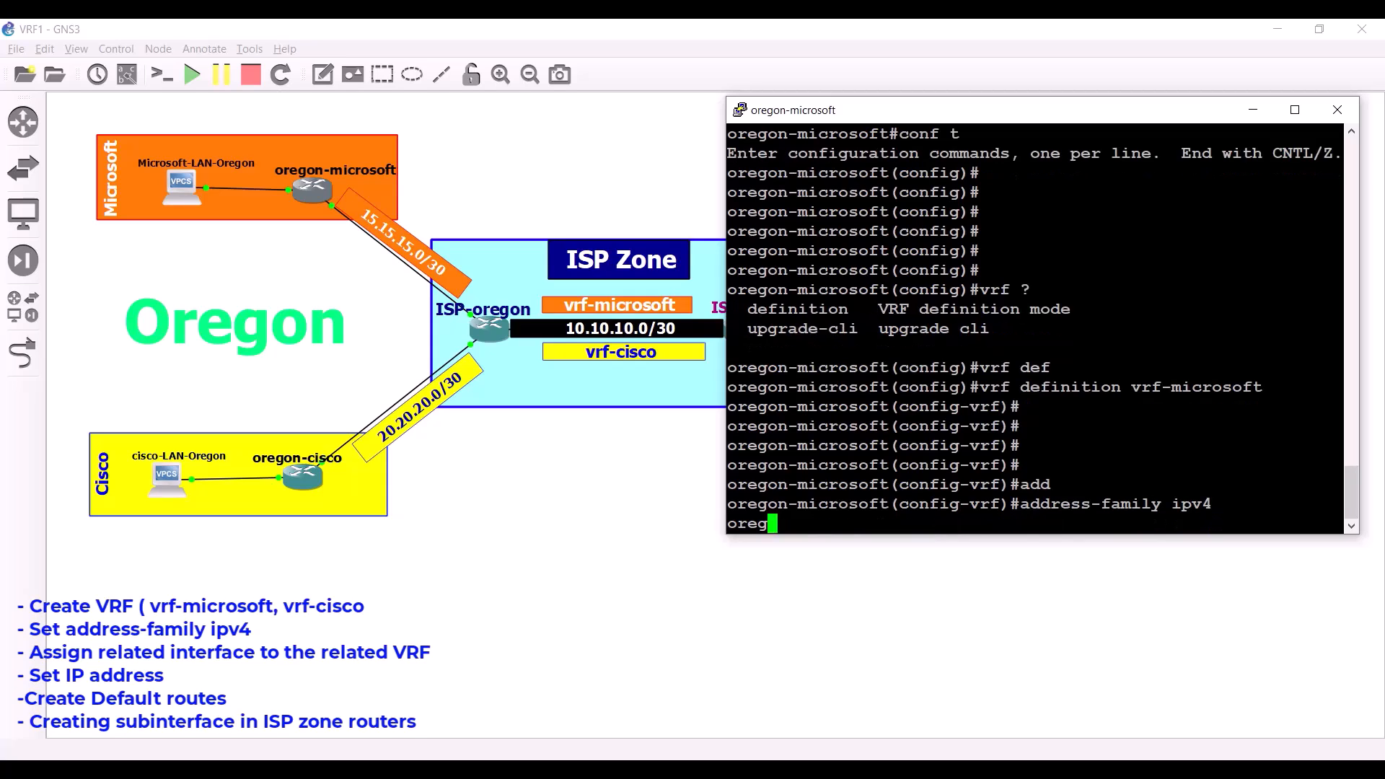
End the VRF configuration and return to privileged EXEC mode on oregon-microsoft.
{"action": "type", "text": "end"}
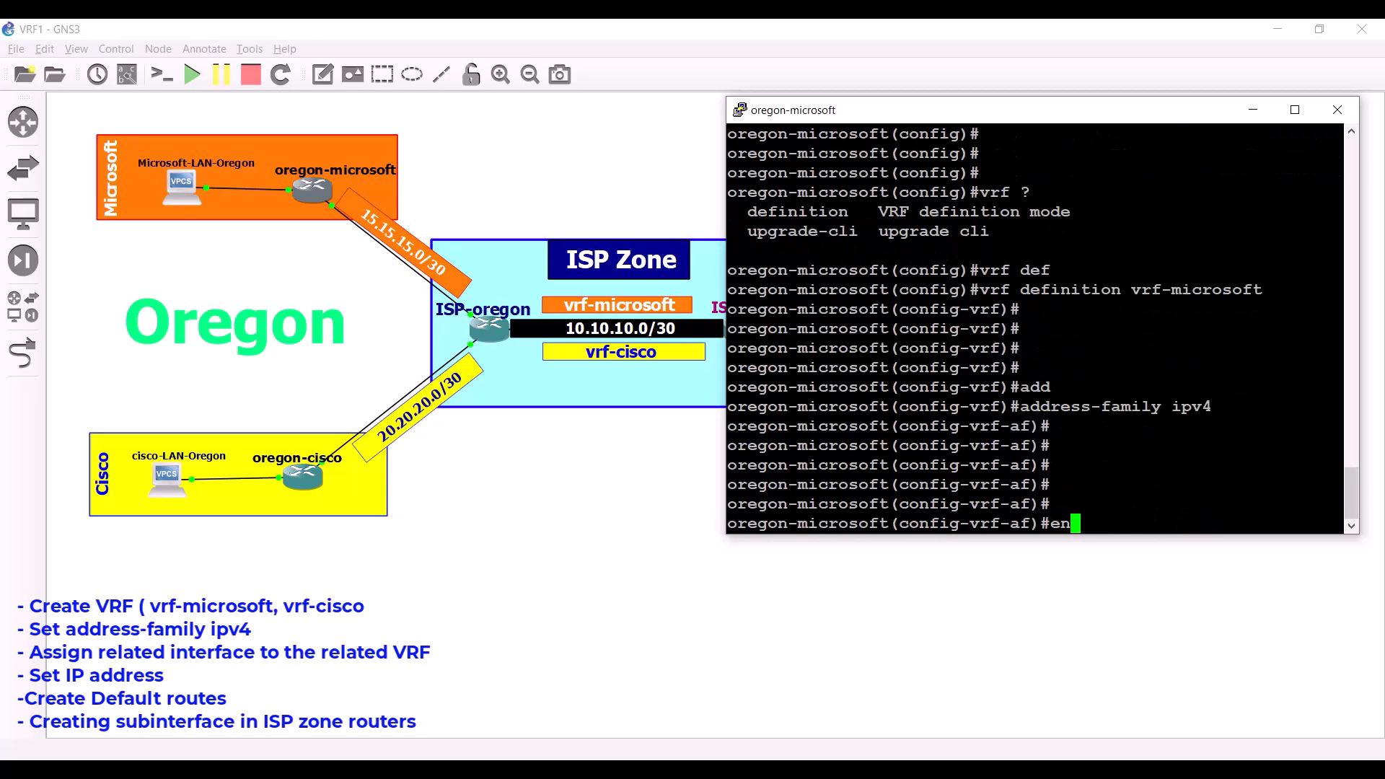
{"action": "key", "text": "Return"}
{"action": "key", "text": "Return"}
{"action": "key", "text": "Return"}
{"action": "key", "text": "Return"}
{"action": "key", "text": "Return"}
{"action": "key", "text": "Return"}
{"action": "key", "text": "Return"}
{"action": "key", "text": "Return"}
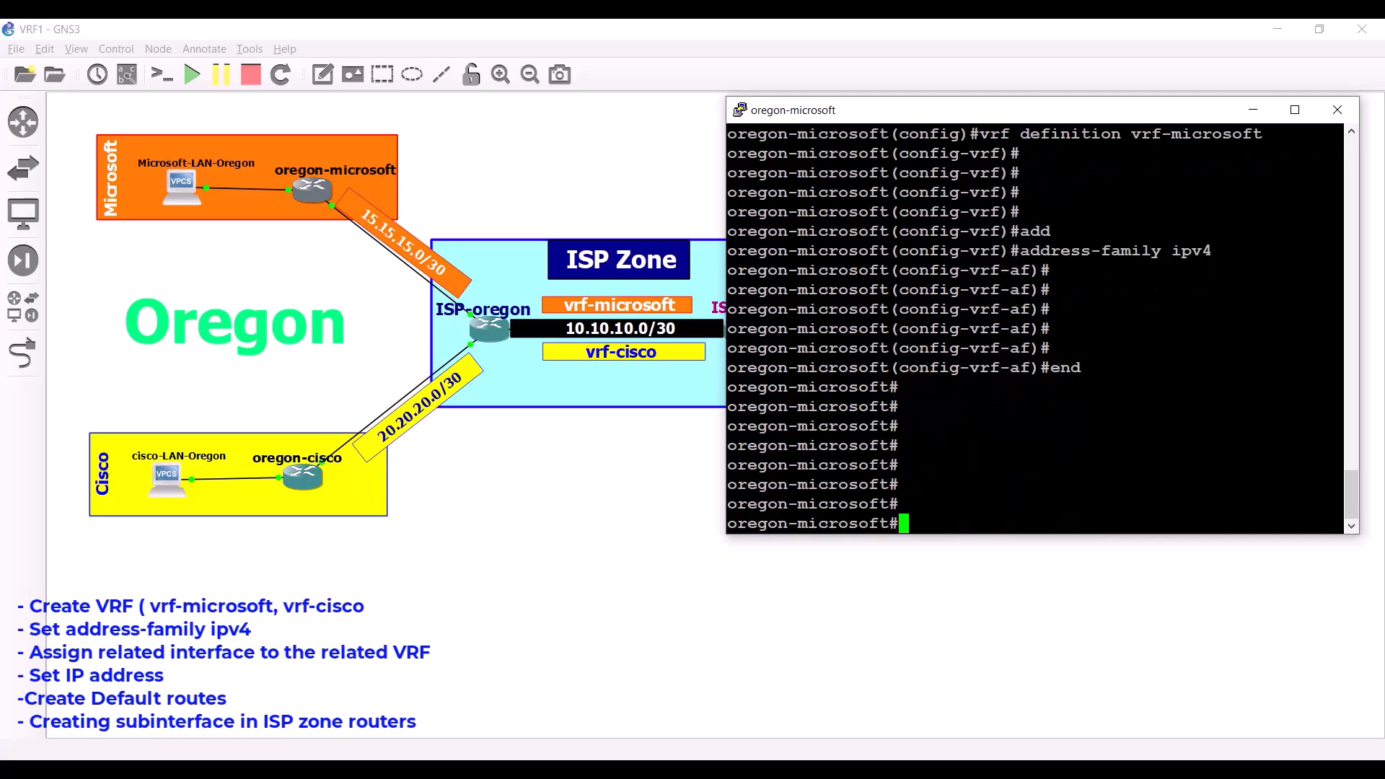
List the VRFs defined on oregon-microsoft with show vrf.
{"action": "type", "text": "sh"}
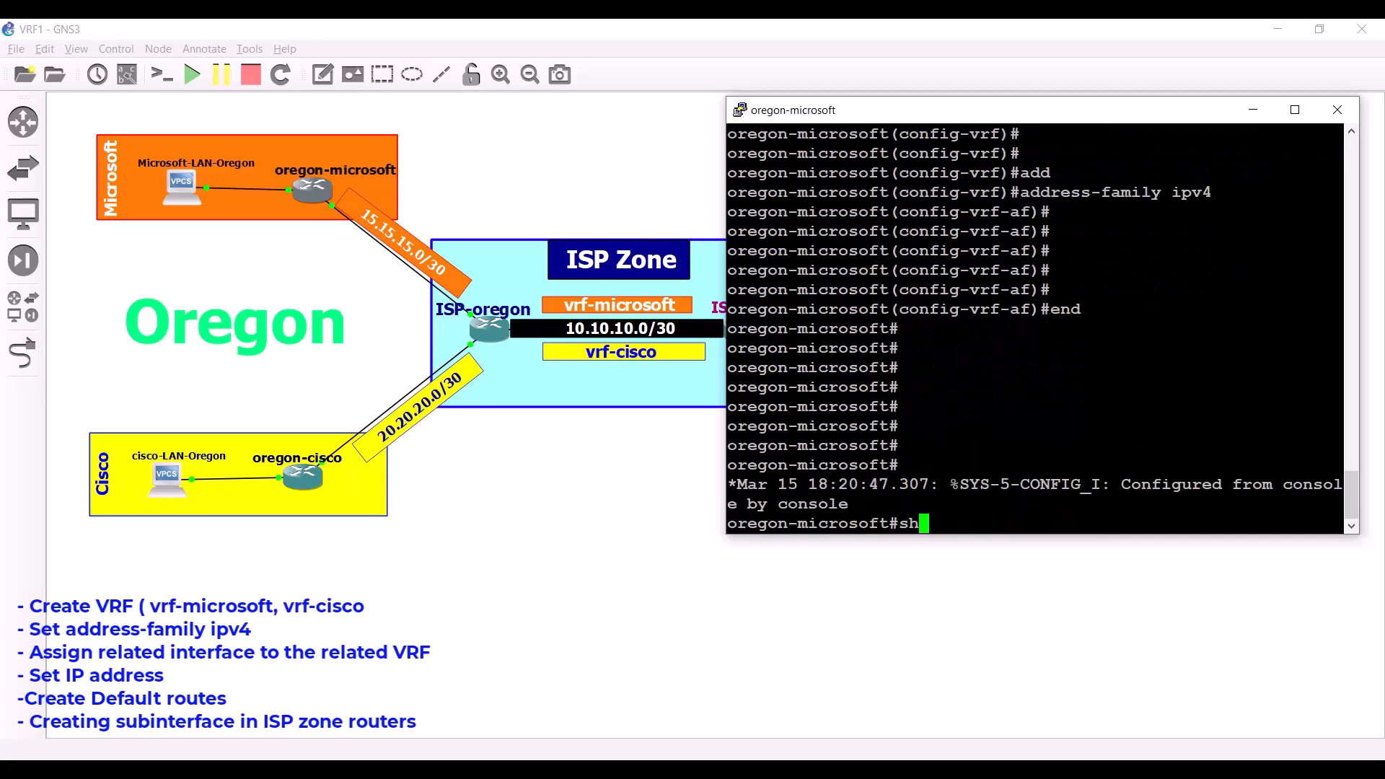
{"action": "type", "text": "ow vrf"}
{"action": "key", "text": "Return"}
{"action": "key", "text": "Return"}
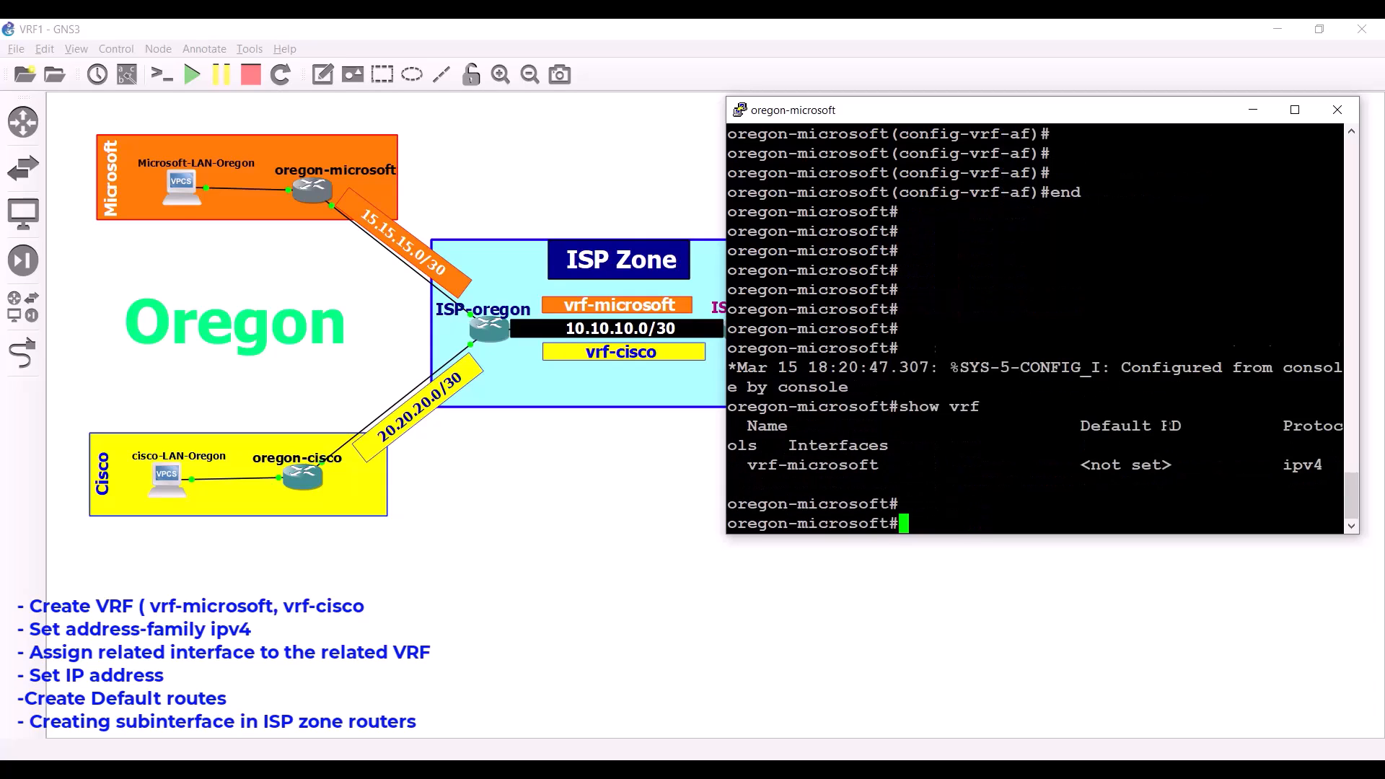
{"action": "key", "text": "Return"}
{"action": "key", "text": "Return"}
Enlarge the console window, run show vrf again and examine the vrf-microsoft row's name, RD and protocol.
{"action": "left_click_drag", "start_coordinate": [728, 534], "coordinate": [564, 584]}
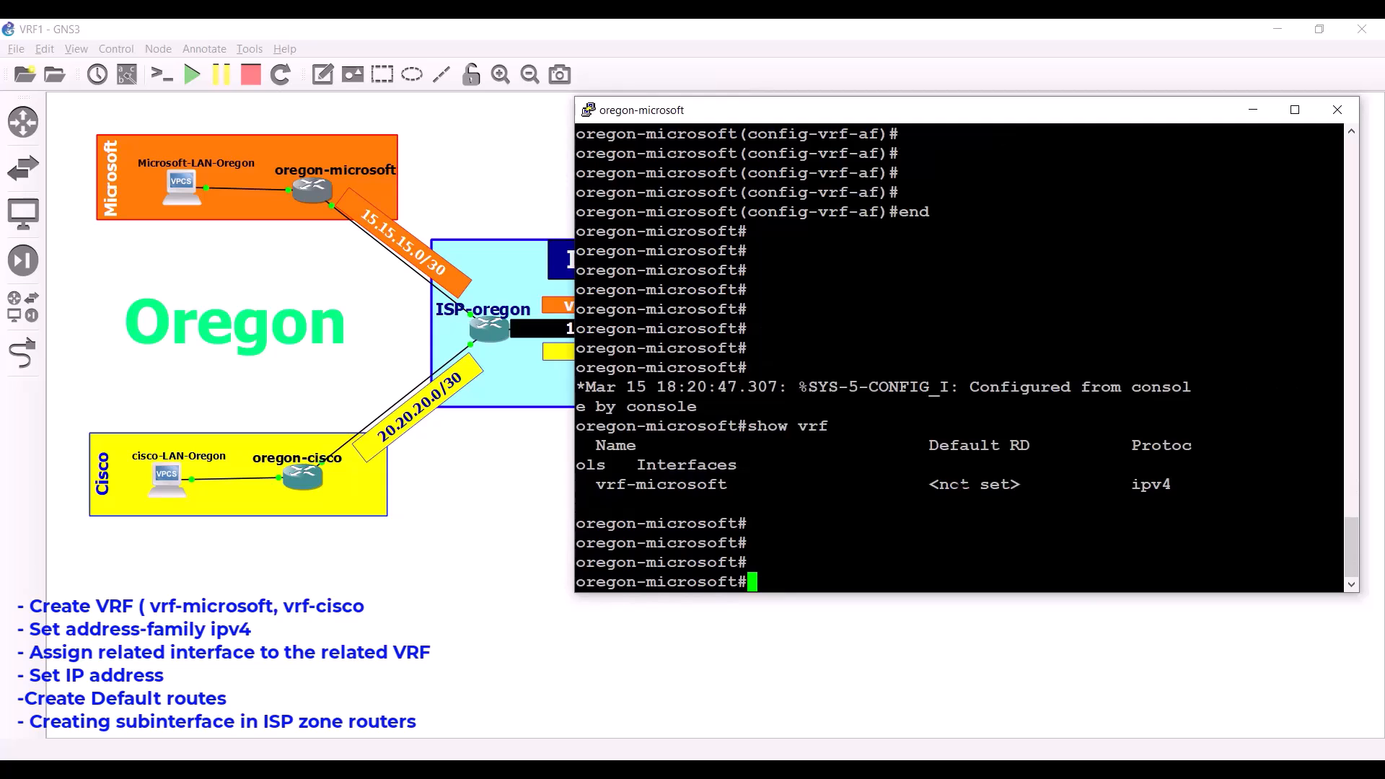
{"action": "key", "text": "Return"}
{"action": "key", "text": "Return"}
{"action": "key", "text": "Return"}
{"action": "key", "text": "Return"}
{"action": "key", "text": "Up"}
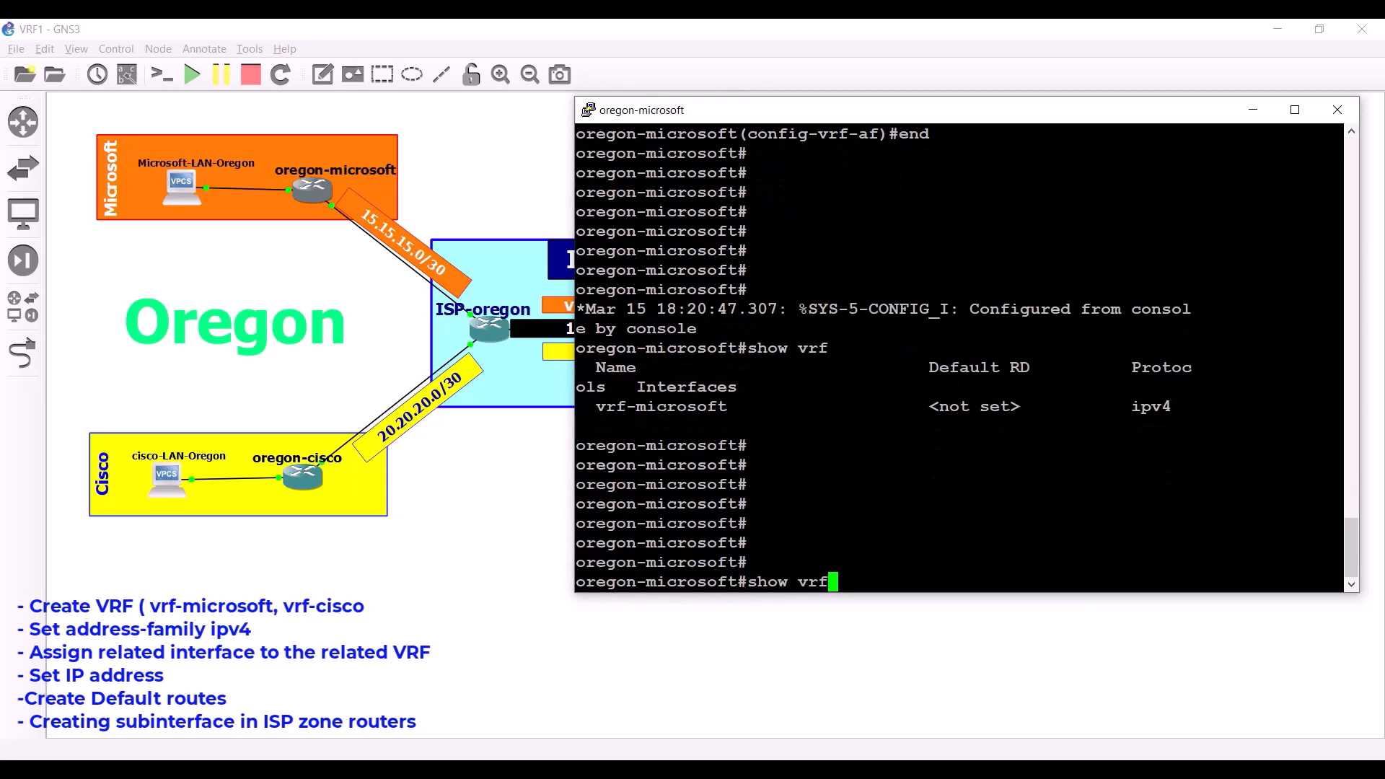
{"action": "key", "text": "Return"}
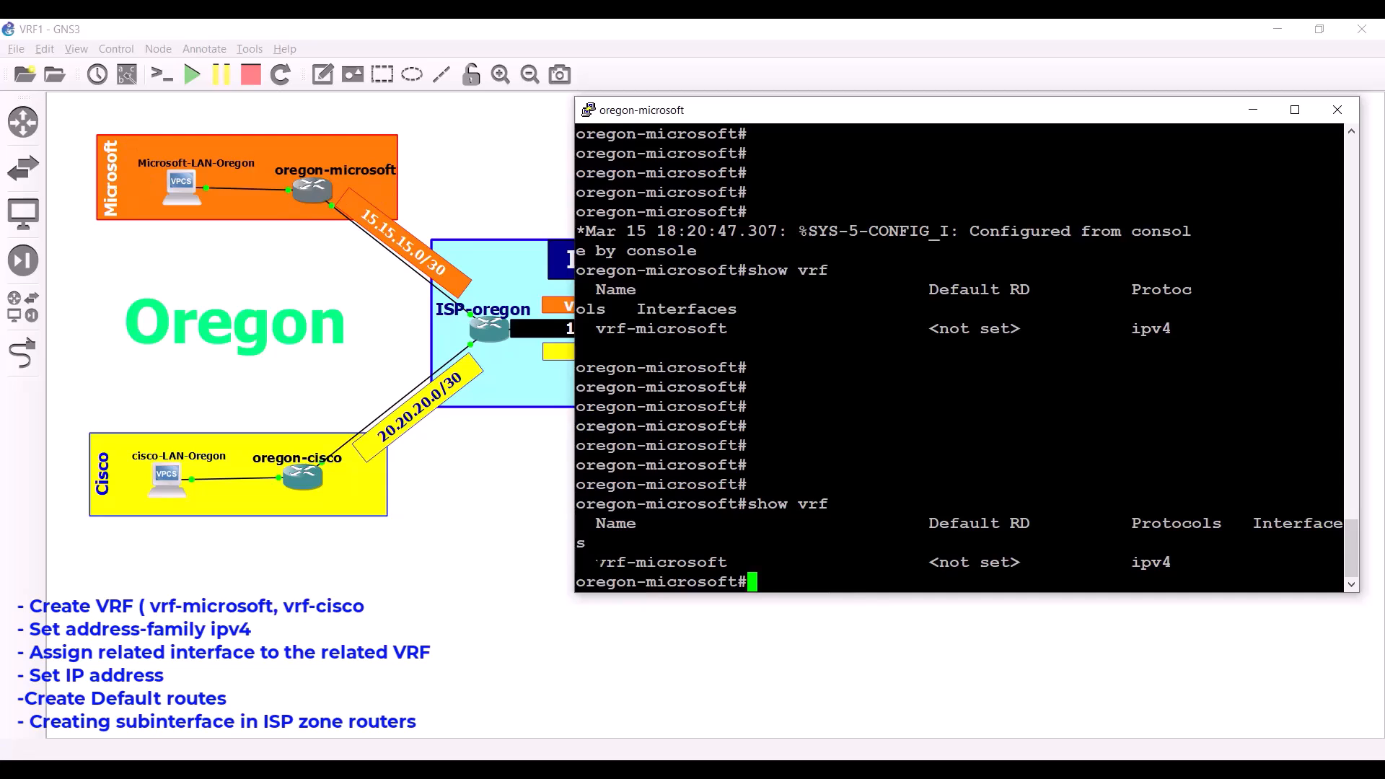
{"action": "left_click_drag", "start_coordinate": [586, 562], "coordinate": [1164, 563]}
{"action": "left_click", "coordinate": [1165, 563]}
{"action": "key", "text": "Return"}
{"action": "key", "text": "Return"}
{"action": "key", "text": "Return"}
{"action": "key", "text": "Return"}
{"action": "key", "text": "Return"}
{"action": "key", "text": "Return"}
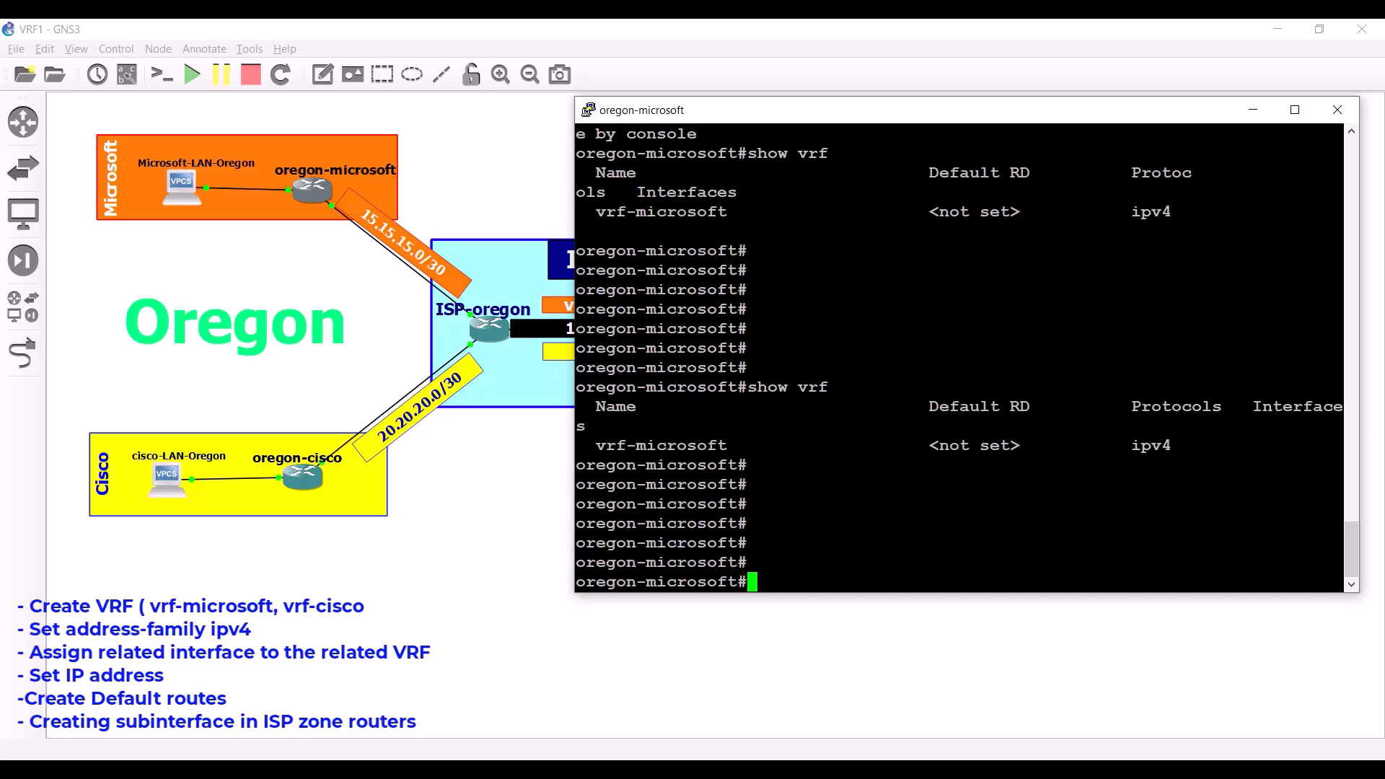
Enter global configuration mode again and check in the topology which oregon-microsoft port links to ISP-oregon.
{"action": "type", "text": "conf t"}
{"action": "key", "text": "Return"}
{"action": "key", "text": "Return"}
{"action": "key", "text": "Return"}
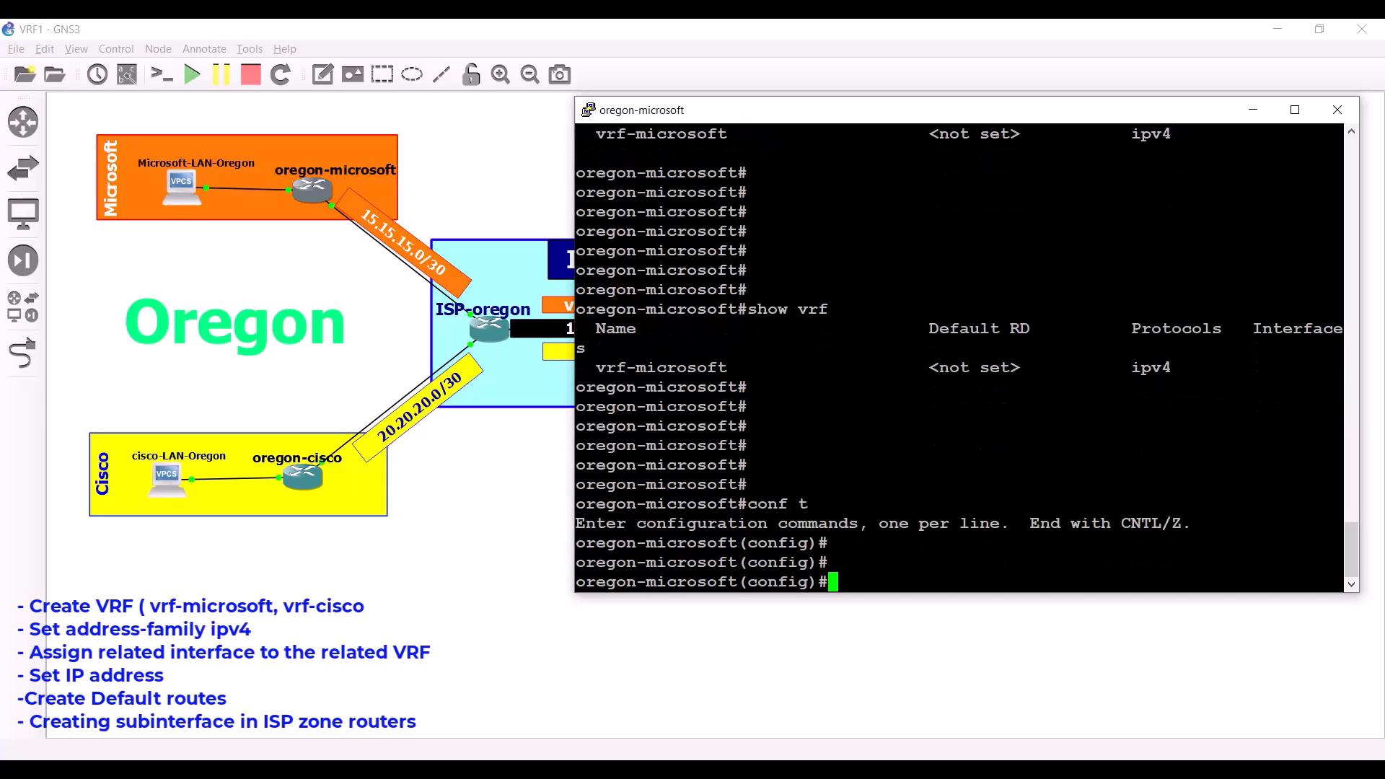
{"action": "left_click", "coordinate": [396, 271]}
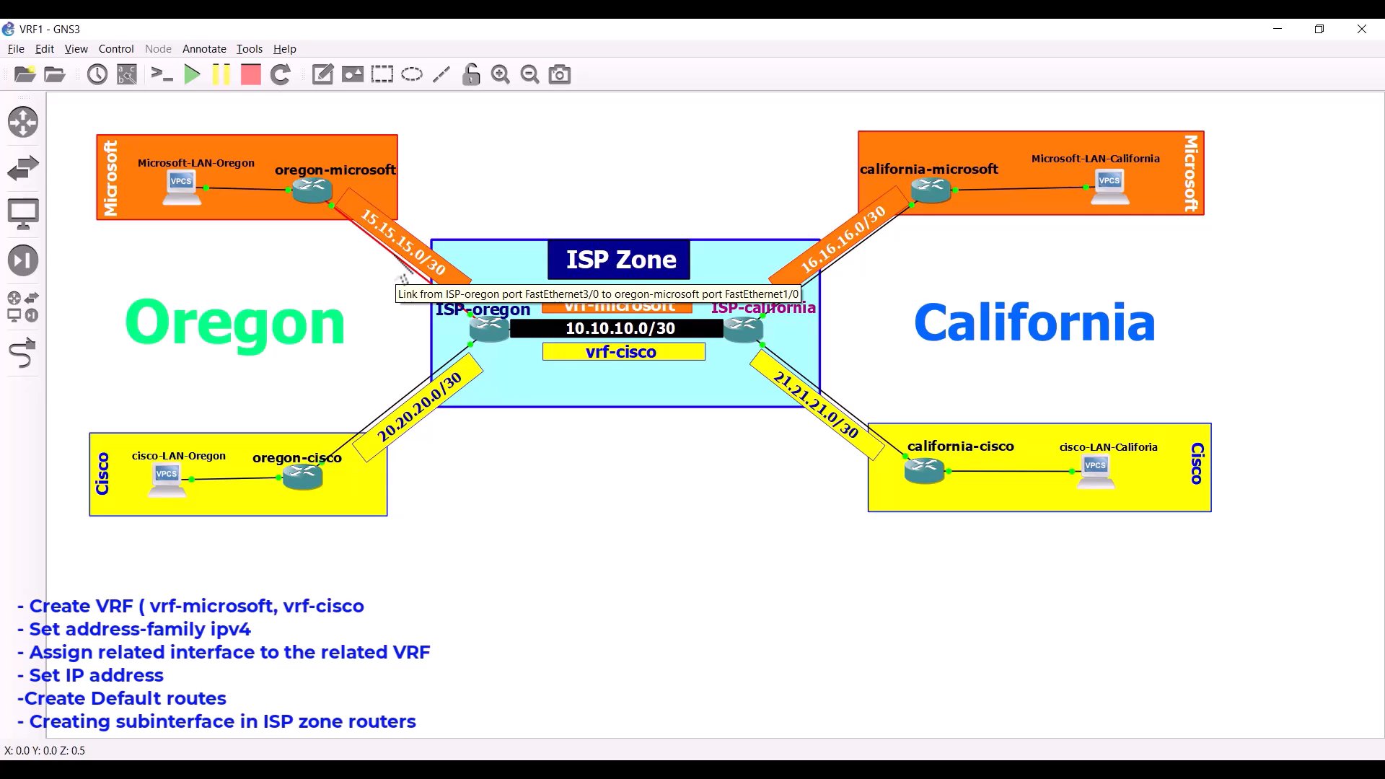
{"action": "double_click", "coordinate": [320, 185]}
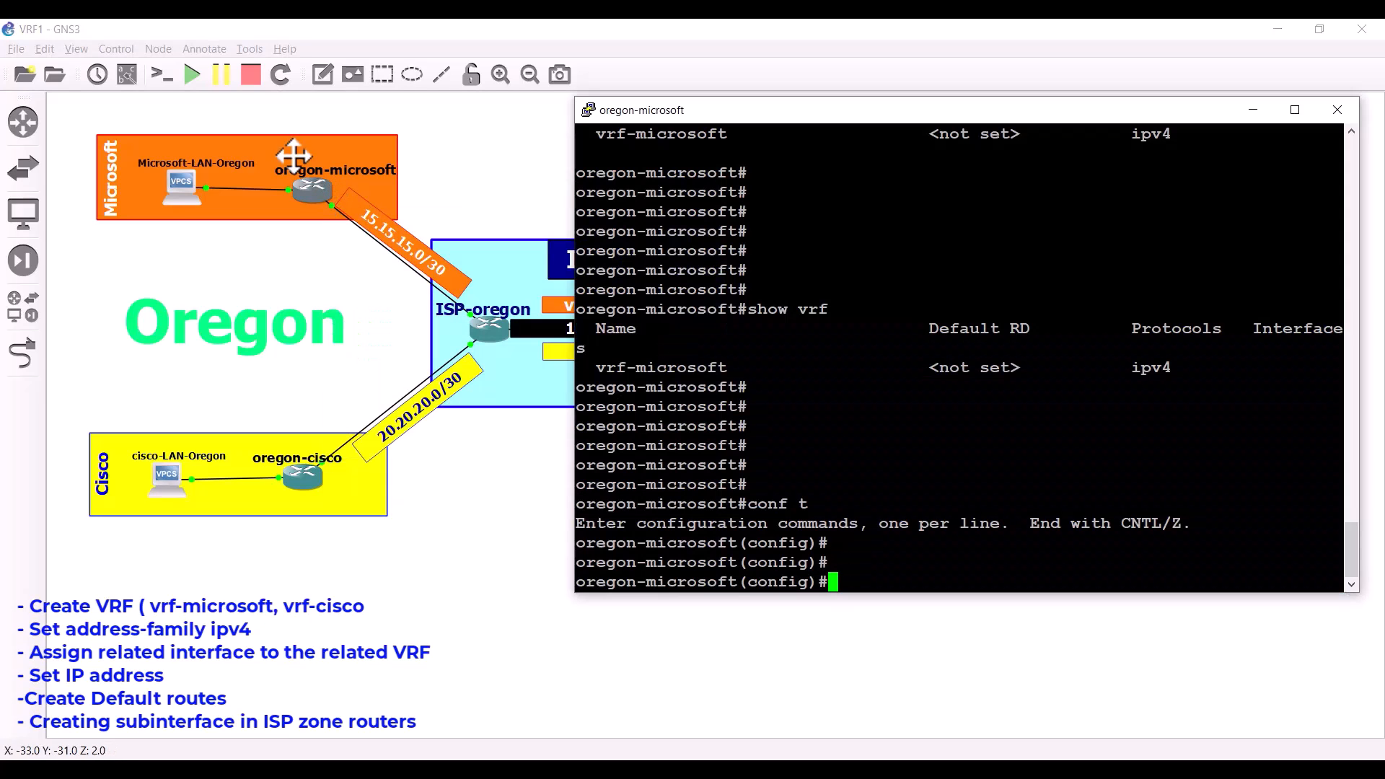
{"action": "key", "text": "Return"}
{"action": "key", "text": "Return"}
Open interface configuration for FastEthernet 1/0, the port facing ISP-oregon.
{"action": "type", "text": "int fa "}
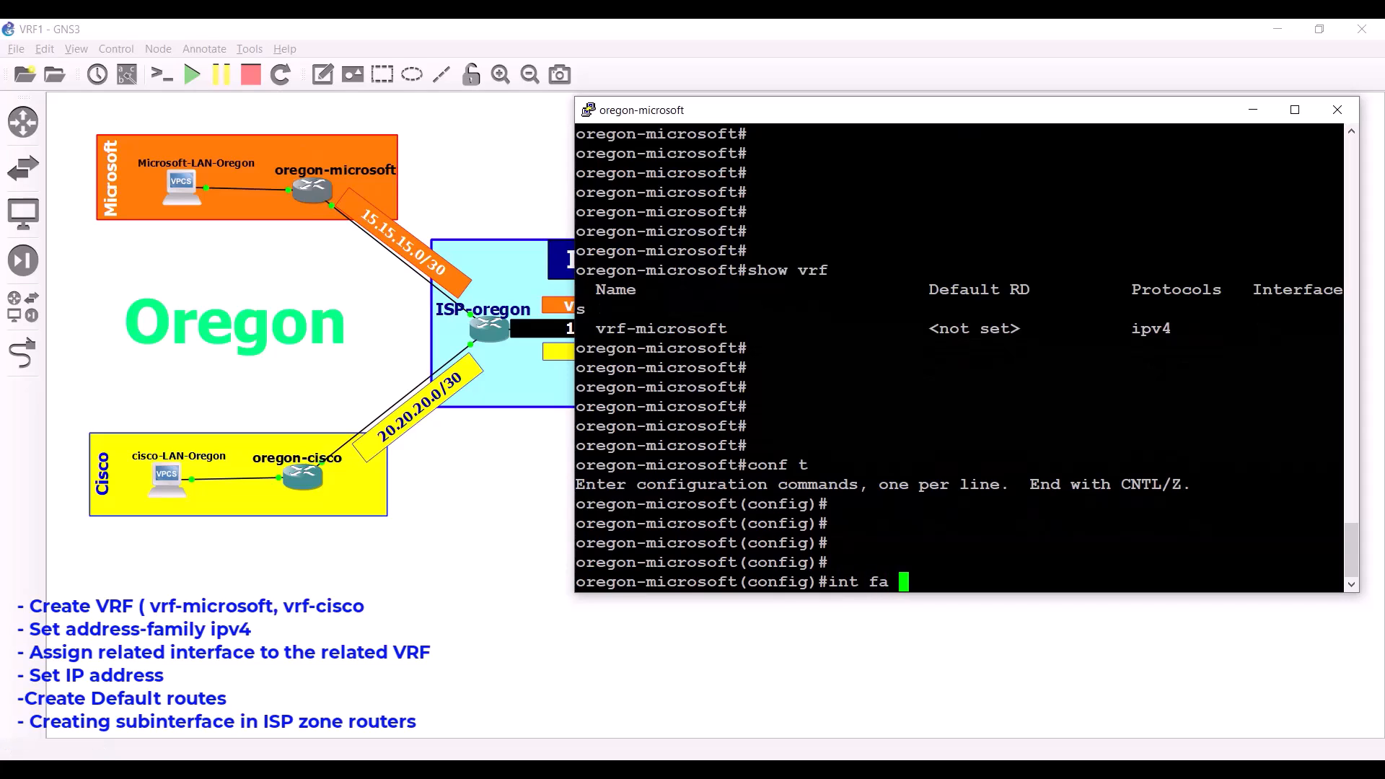
{"action": "type", "text": "1/0"}
{"action": "key", "text": "Return"}
{"action": "key", "text": "Return"}
{"action": "key", "text": "Return"}
{"action": "key", "text": "Return"}
{"action": "key", "text": "Return"}
{"action": "key", "text": "Return"}
{"action": "key", "text": "Return"}
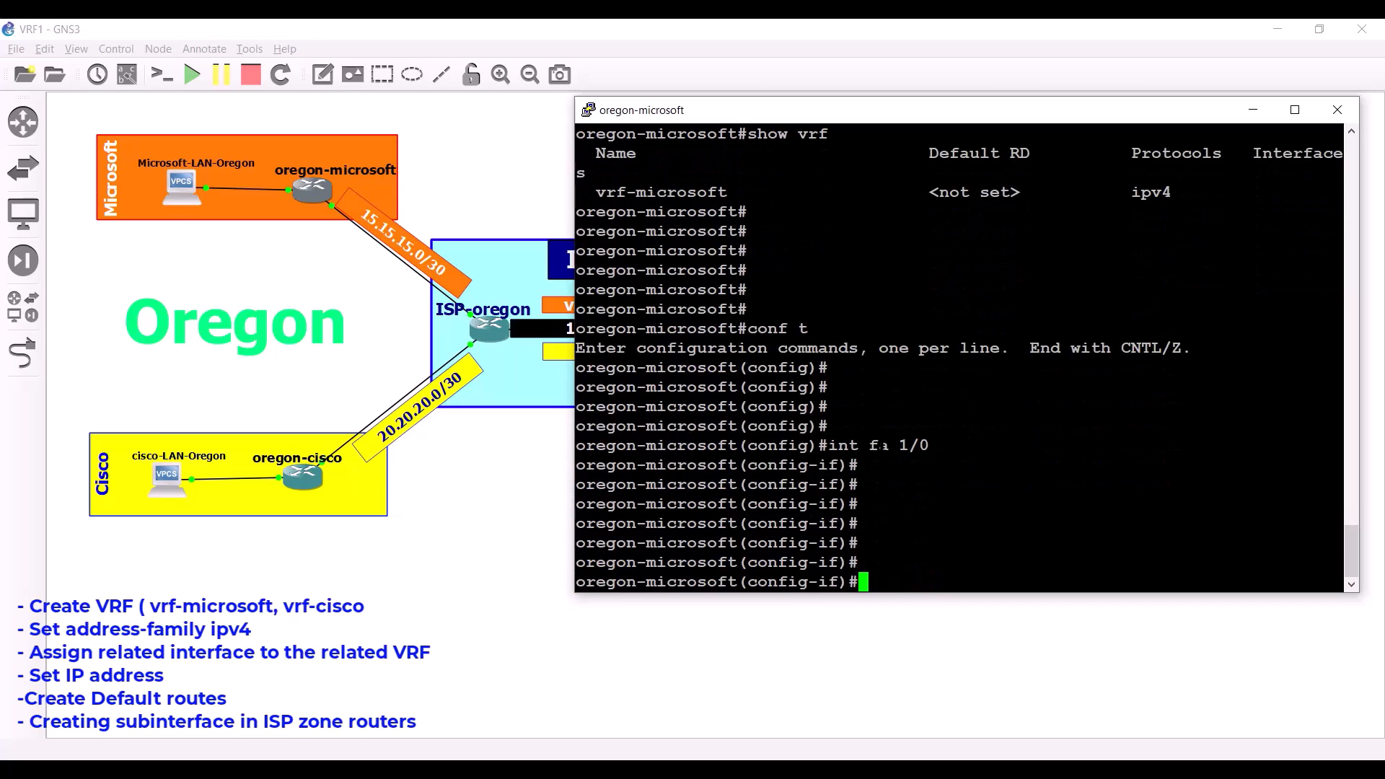
Bring FastEthernet 1/0 up with the no shut command.
{"action": "type", "text": "no shut"}
{"action": "key", "text": "Return"}
{"action": "key", "text": "Return"}
{"action": "key", "text": "Return"}
{"action": "key", "text": "Return"}
{"action": "key", "text": "Return"}
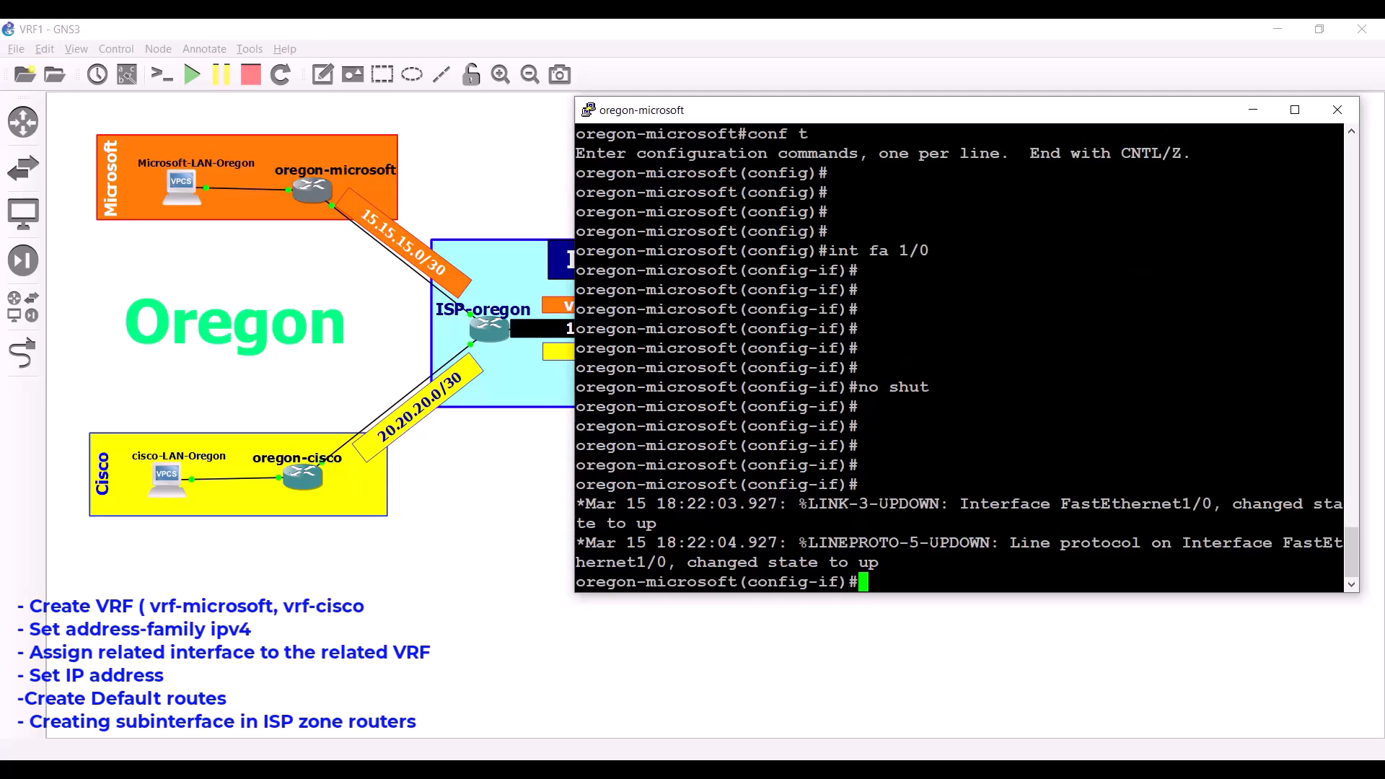
Assign FastEthernet 1/0 to the vrf-microsoft VRF with vrf forwarding, consulting the command's inline help.
{"action": "type", "text": "vrf"}
{"action": "key", "text": "Tab"}
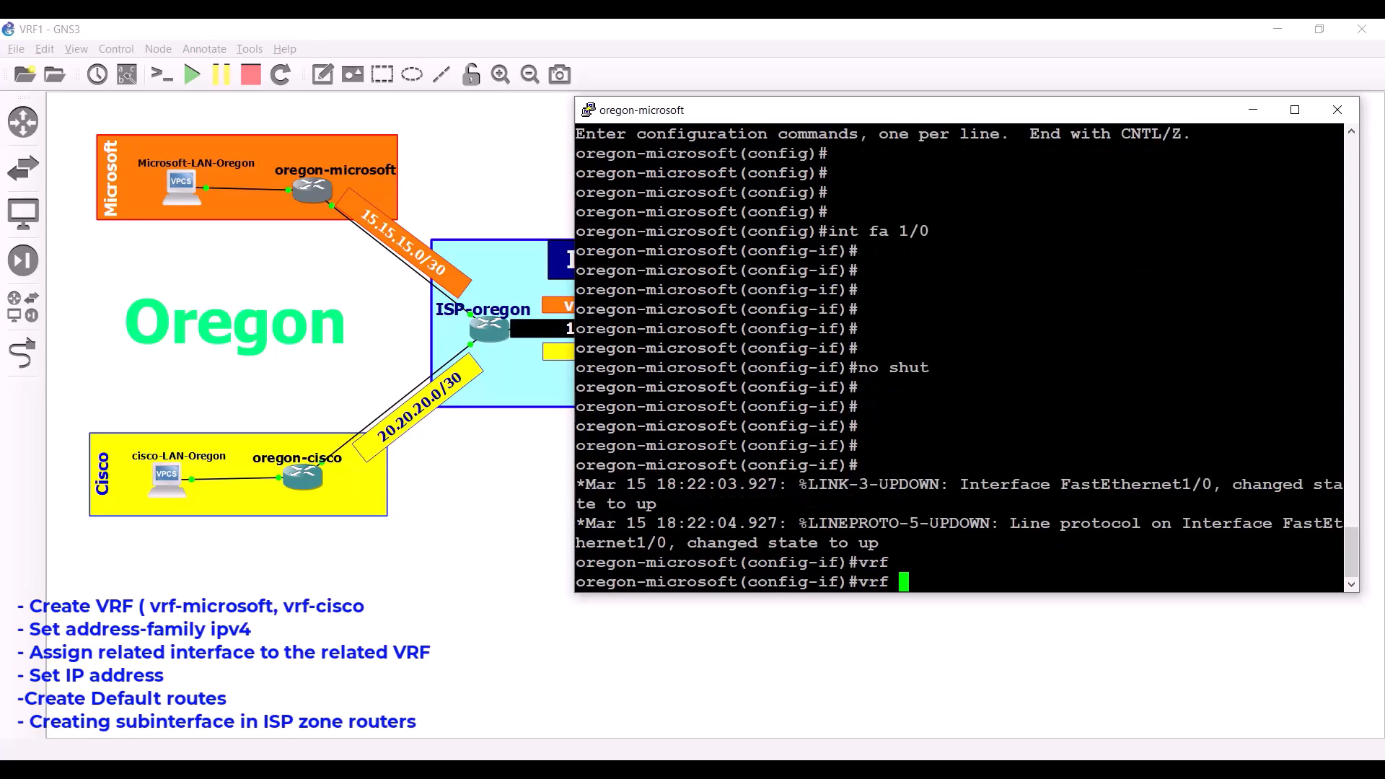
{"action": "type", "text": "for"}
{"action": "key", "text": "Tab"}
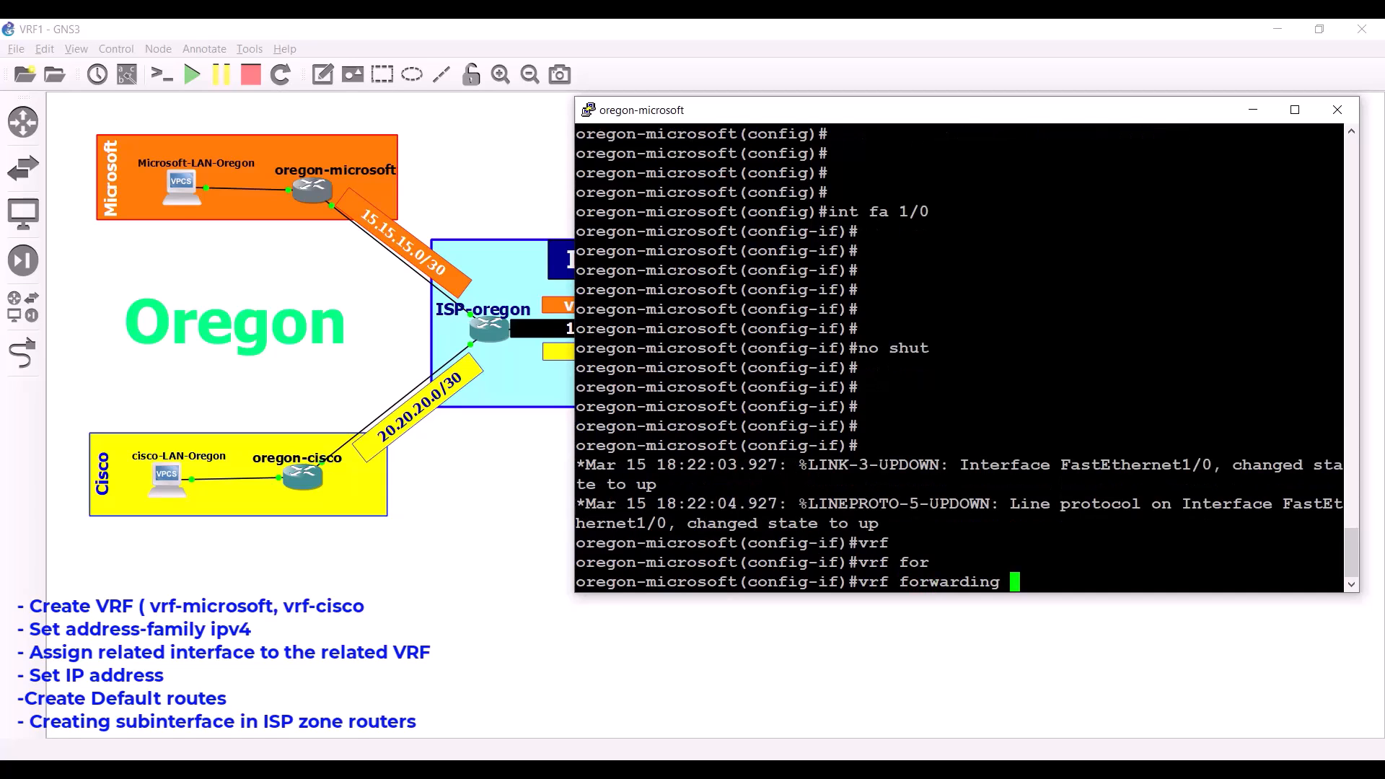
{"action": "type", "text": "?"}
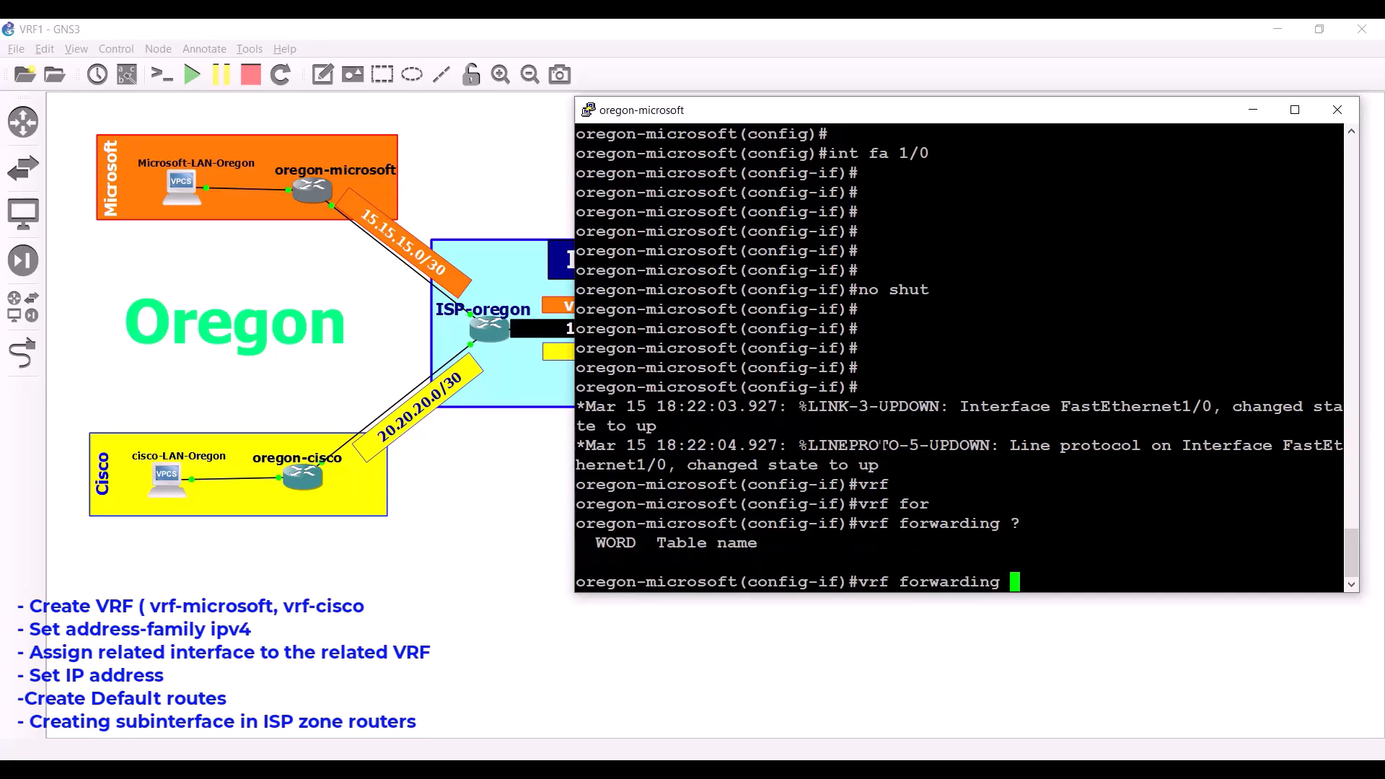
{"action": "type", "text": "vrf-microsof"}
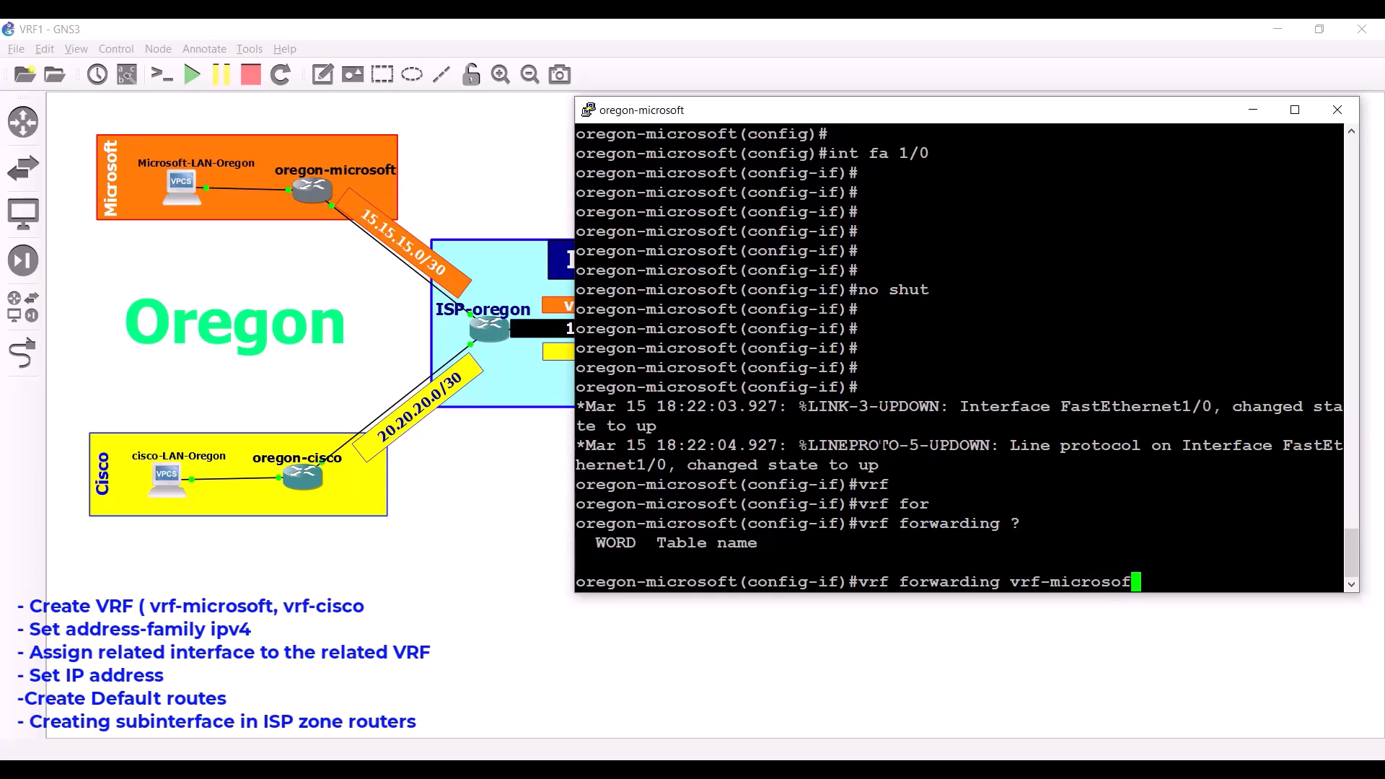
{"action": "type", "text": "t"}
{"action": "key", "text": "Return"}
{"action": "key", "text": "Return"}
{"action": "key", "text": "Return"}
{"action": "key", "text": "Return"}
{"action": "key", "text": "Return"}
{"action": "key", "text": "Return"}
{"action": "key", "text": "Return"}
{"action": "key", "text": "Return"}
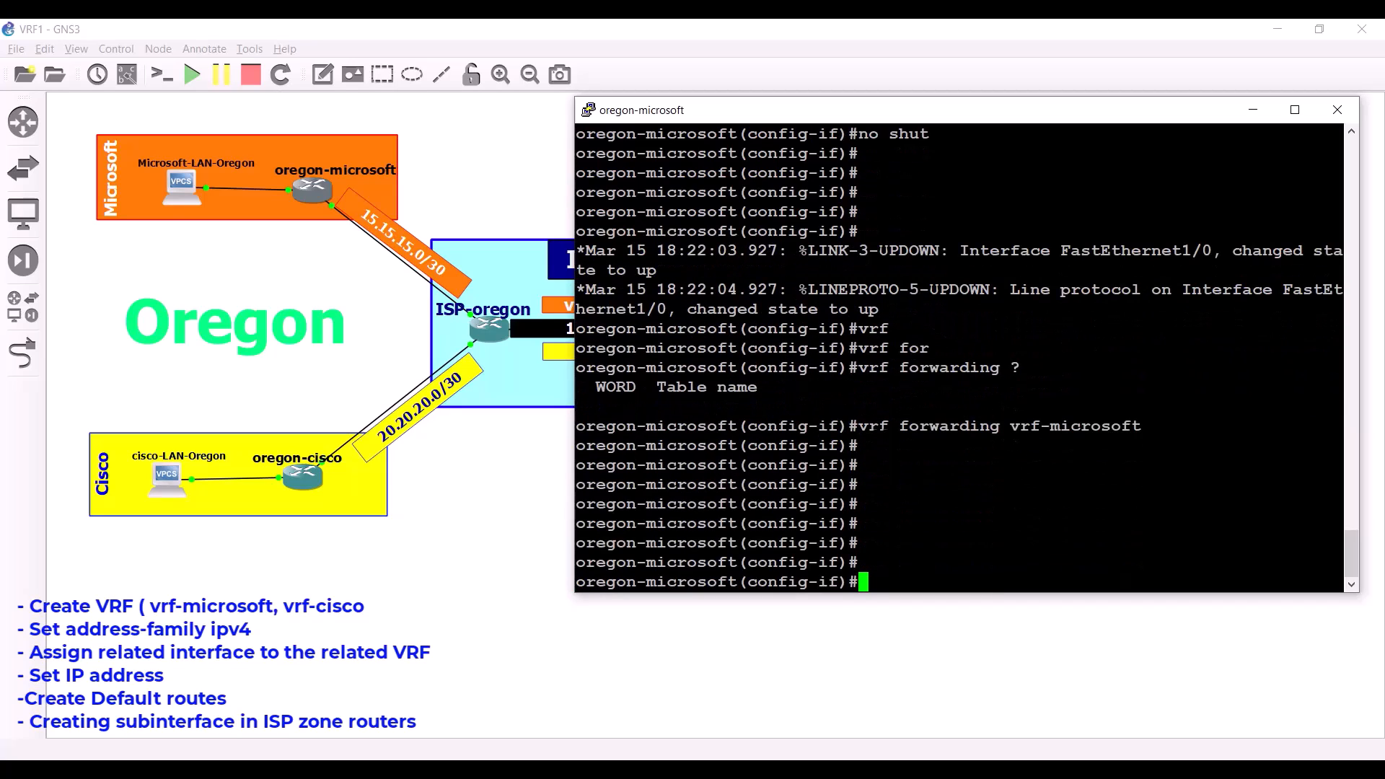
Set the IP address of FastEthernet 1/0 to 15.15.15.2 with subnet mask 255.255.255.252.
{"action": "type", "text": "ip add"}
{"action": "key", "text": "Tab"}
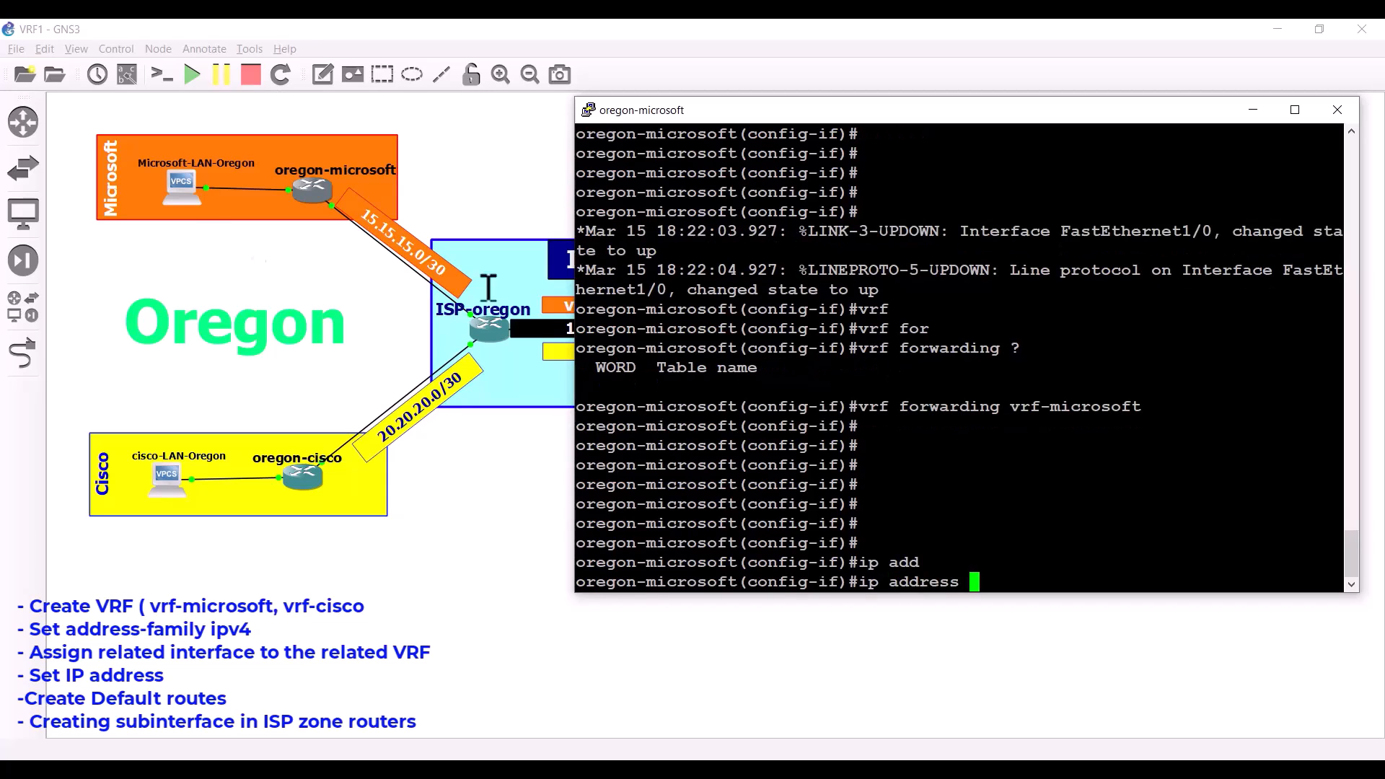
{"action": "type", "text": "15"}
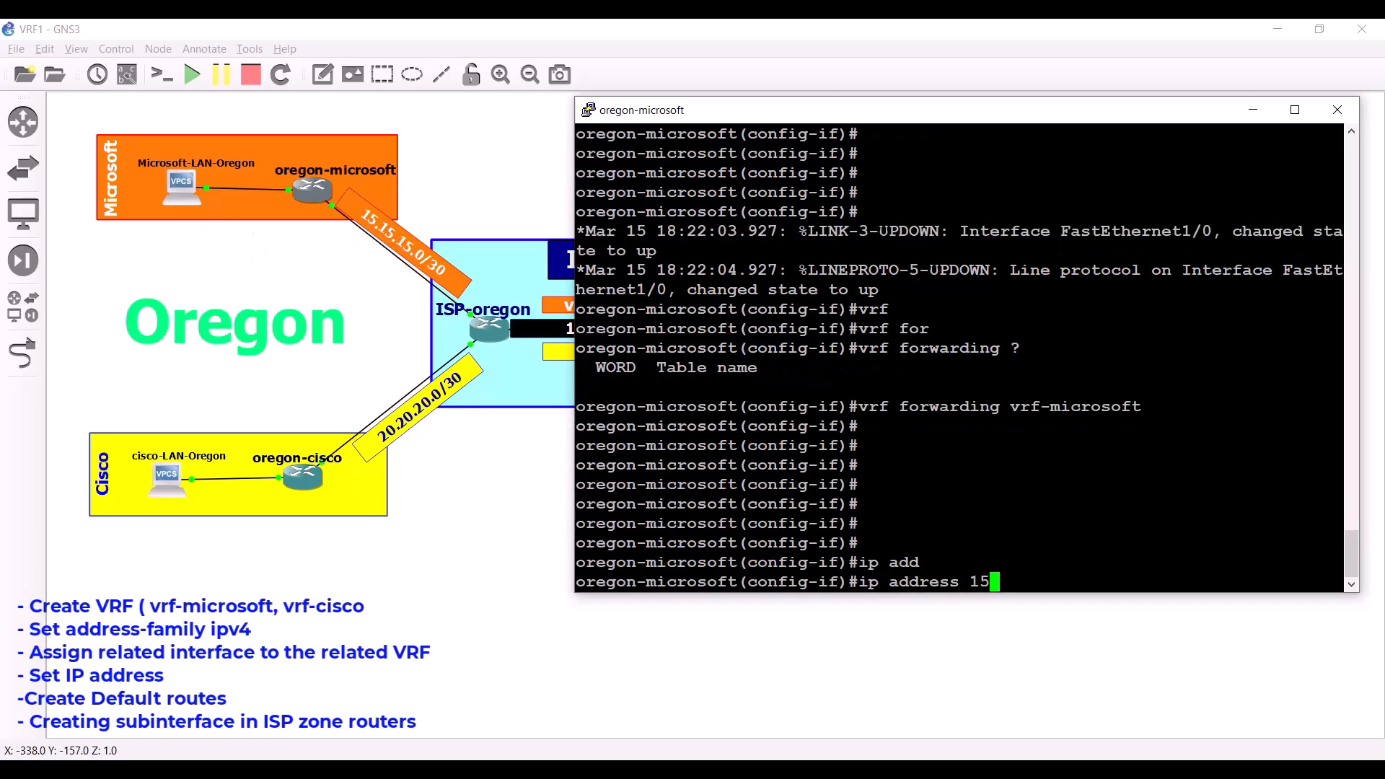
{"action": "type", "text": ".15.15."}
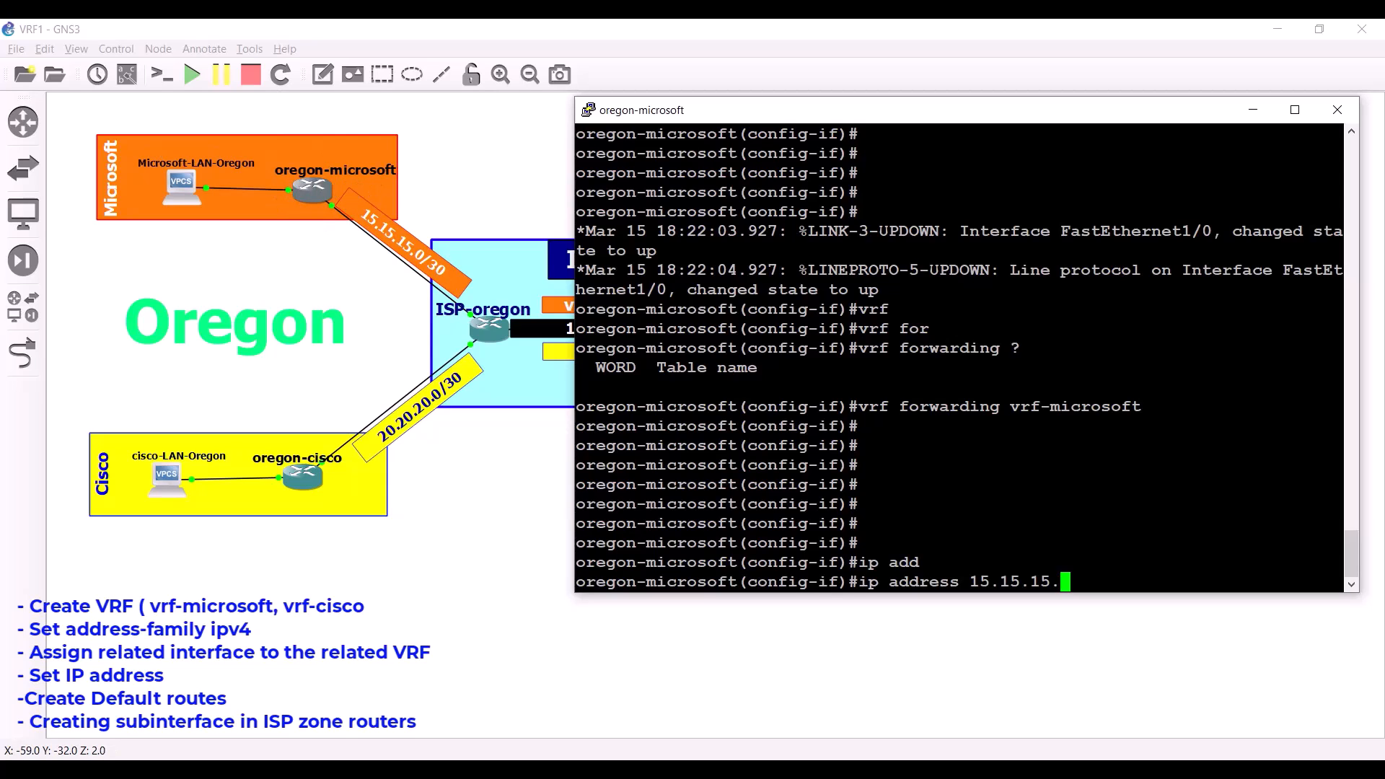
{"action": "type", "text": "2 255.255.255.25"}
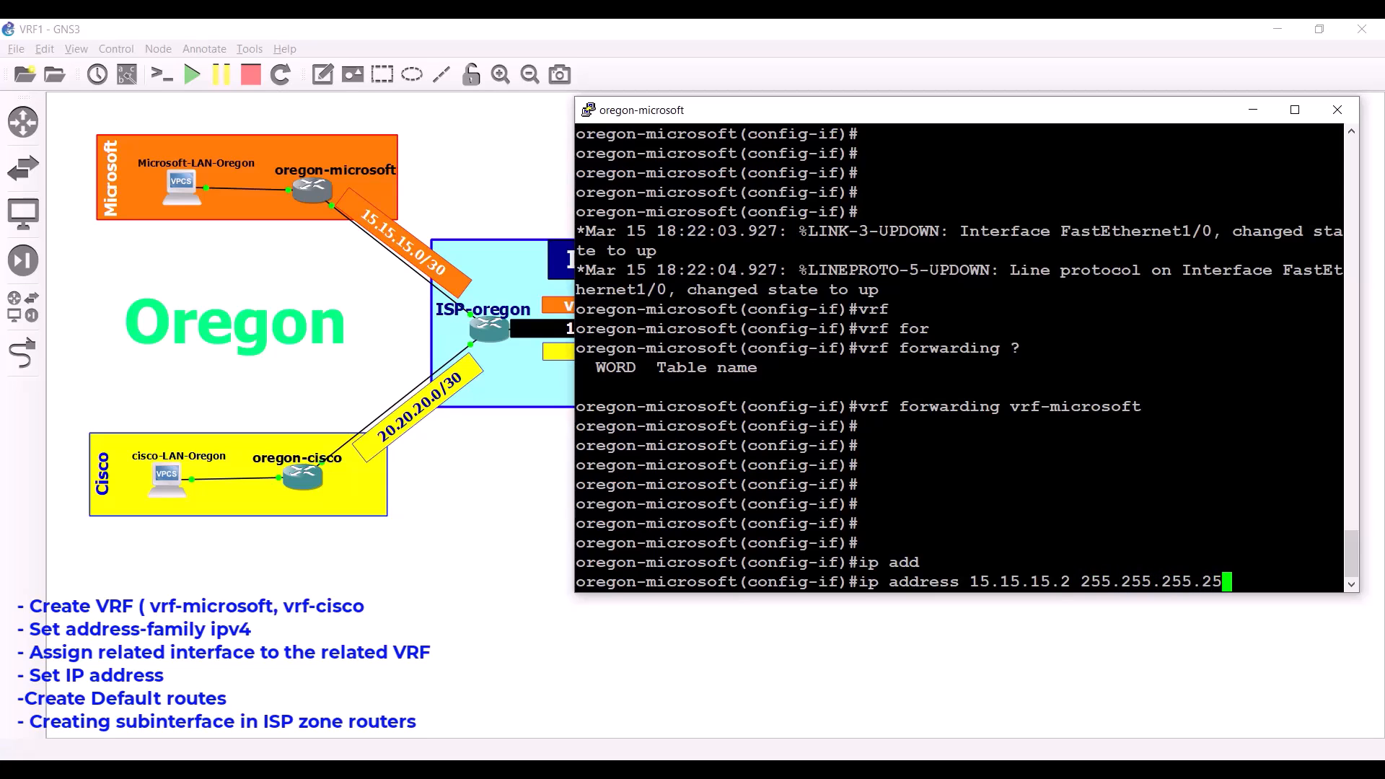
{"action": "type", "text": "2"}
{"action": "key", "text": "Return"}
{"action": "key", "text": "Return"}
{"action": "key", "text": "Return"}
{"action": "key", "text": "Return"}
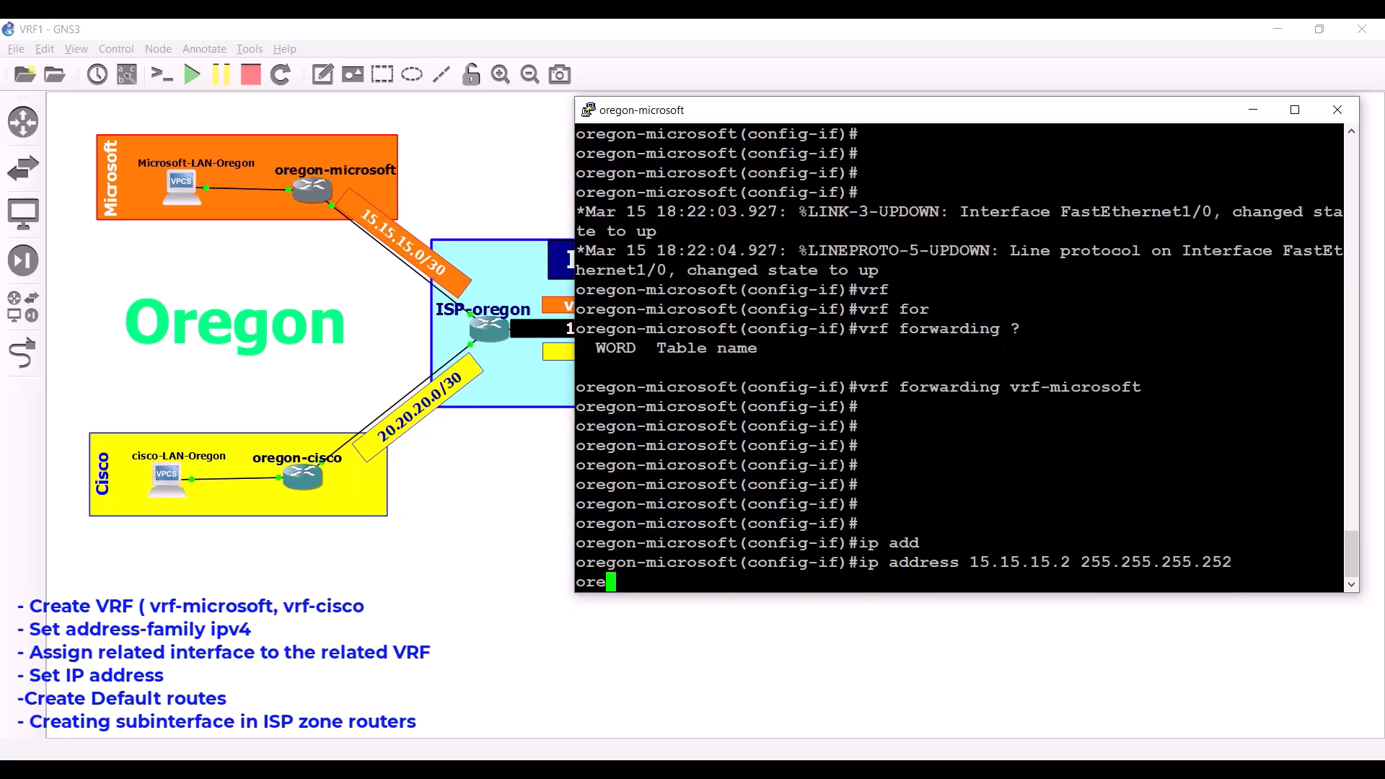
Leave interface configuration with the end command and return to the privileged EXEC prompt on oregon-microsoft.
{"action": "type", "text": "end"}
{"action": "key", "text": "Return"}
{"action": "key", "text": "Return"}
{"action": "key", "text": "Return"}
{"action": "key", "text": "Return"}
{"action": "key", "text": "Return"}
{"action": "key", "text": "Return"}
{"action": "key", "text": "Return"}
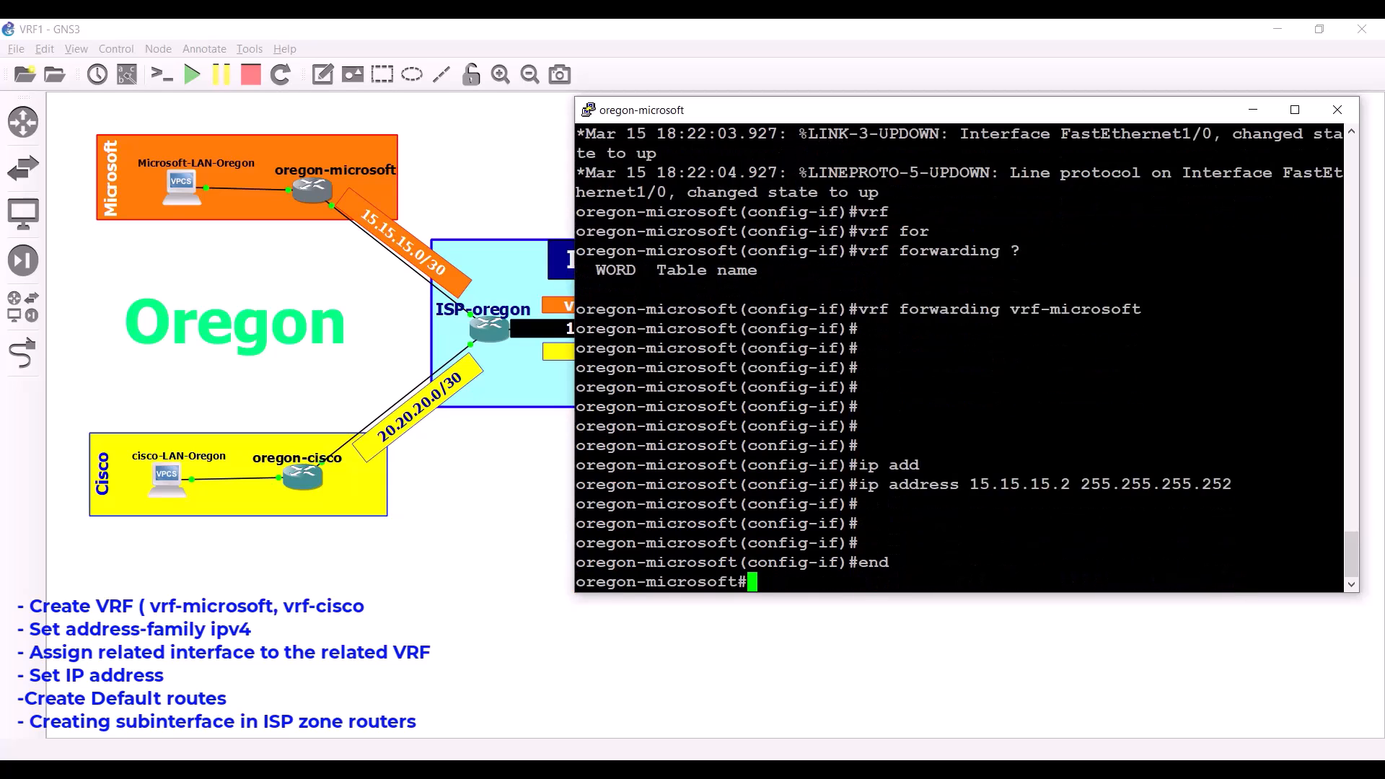
{"action": "key", "text": "Return"}
{"action": "key", "text": "Return"}
{"action": "key", "text": "Return"}
{"action": "key", "text": "Return"}
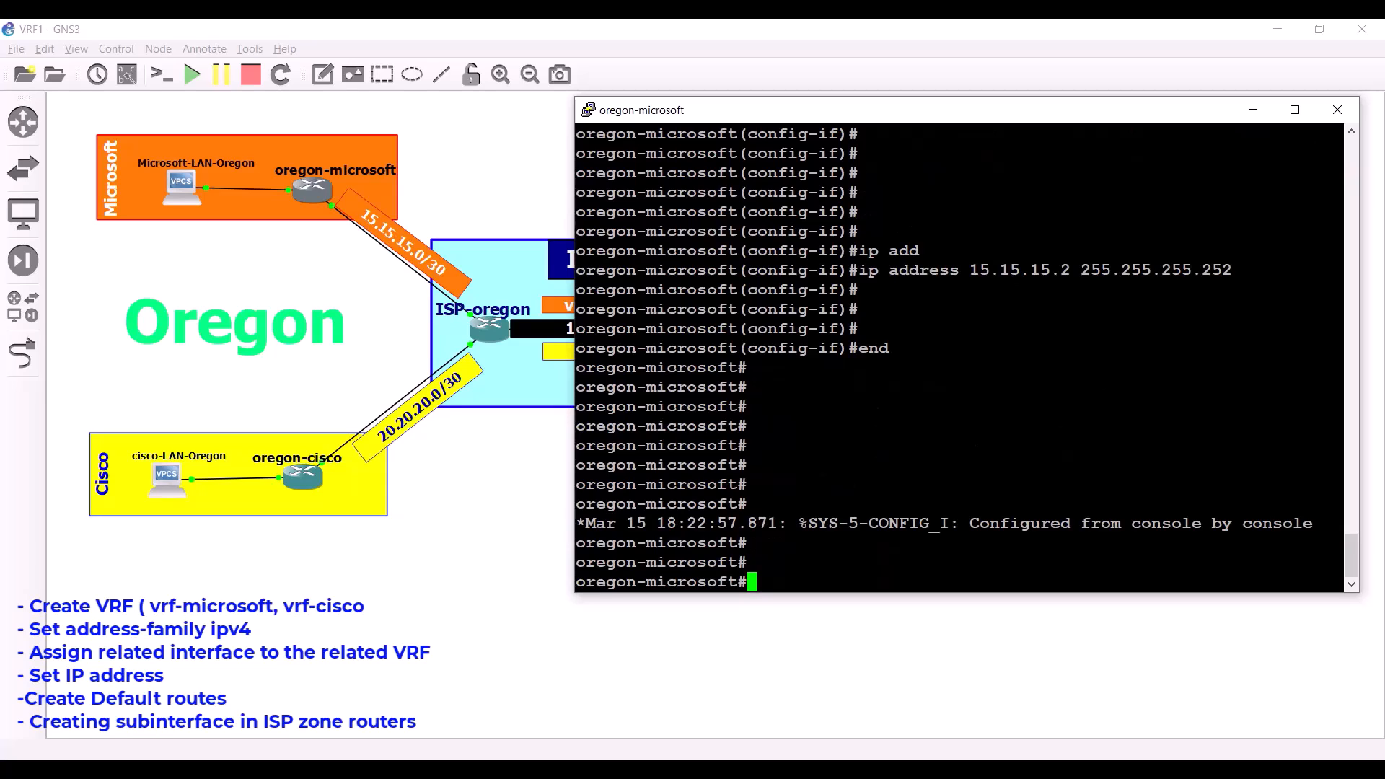
{"action": "key", "text": "Return"}
{"action": "key", "text": "Return"}
Display the global routing table of oregon-microsoft with show ip route.
{"action": "type", "text": "sho"}
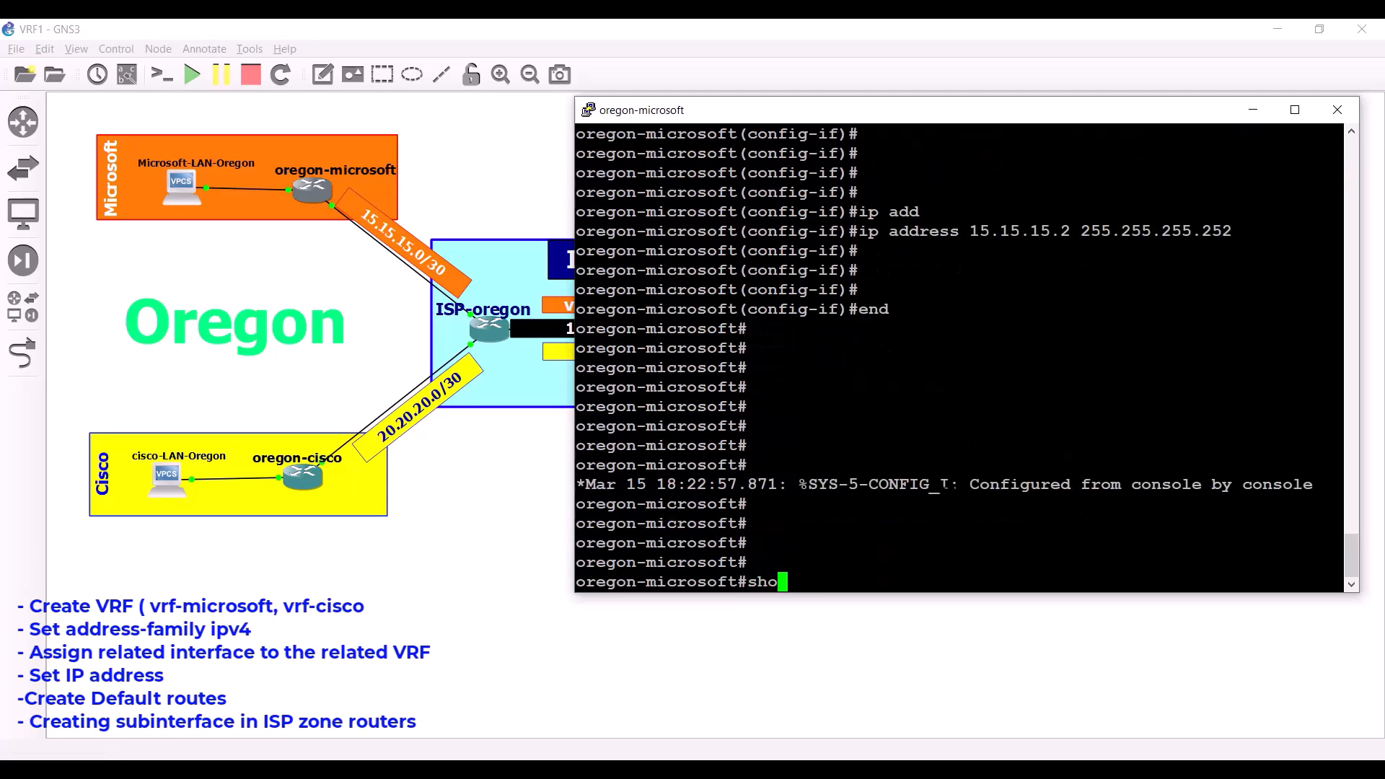
{"action": "type", "text": "w ip"}
{"action": "type", "text": "route"}
{"action": "key", "text": "Return"}
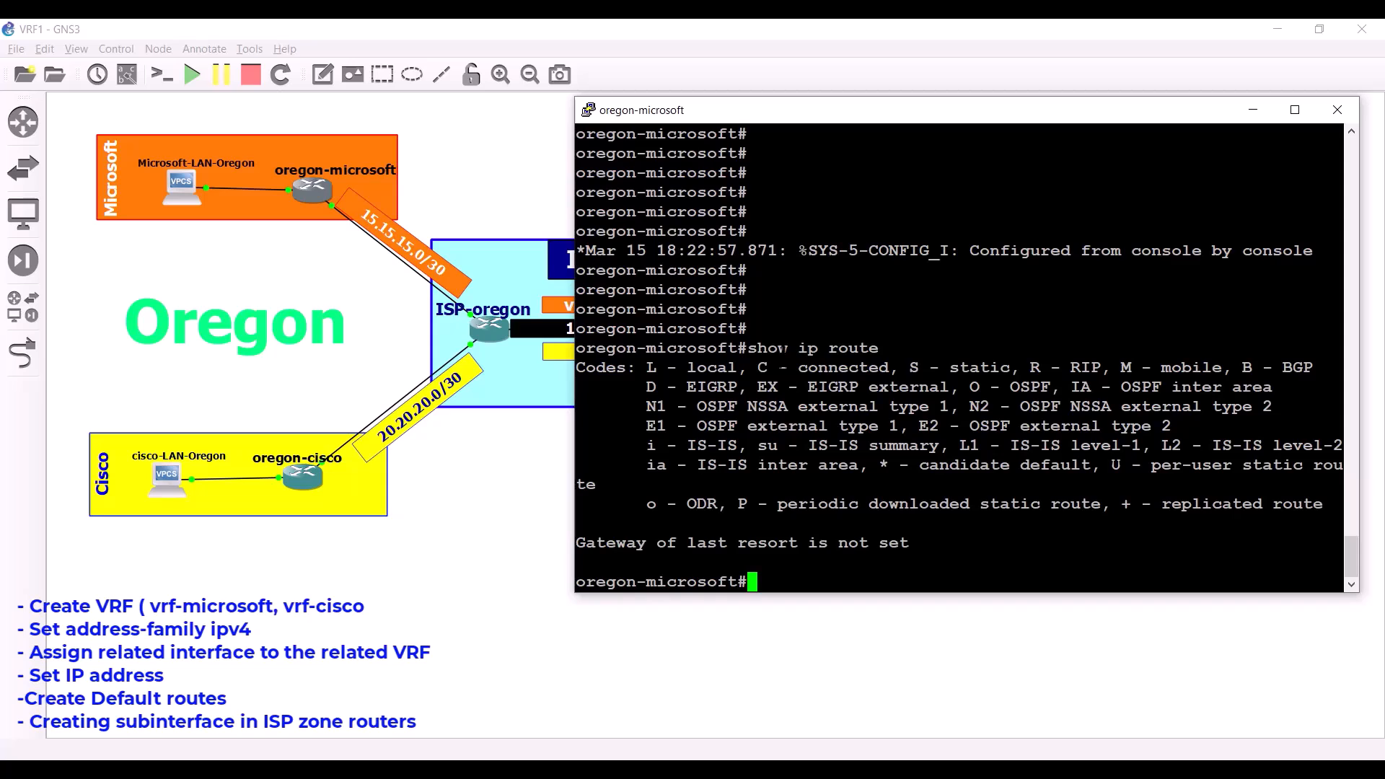
{"action": "left_click_drag", "start_coordinate": [750, 349], "coordinate": [881, 348]}
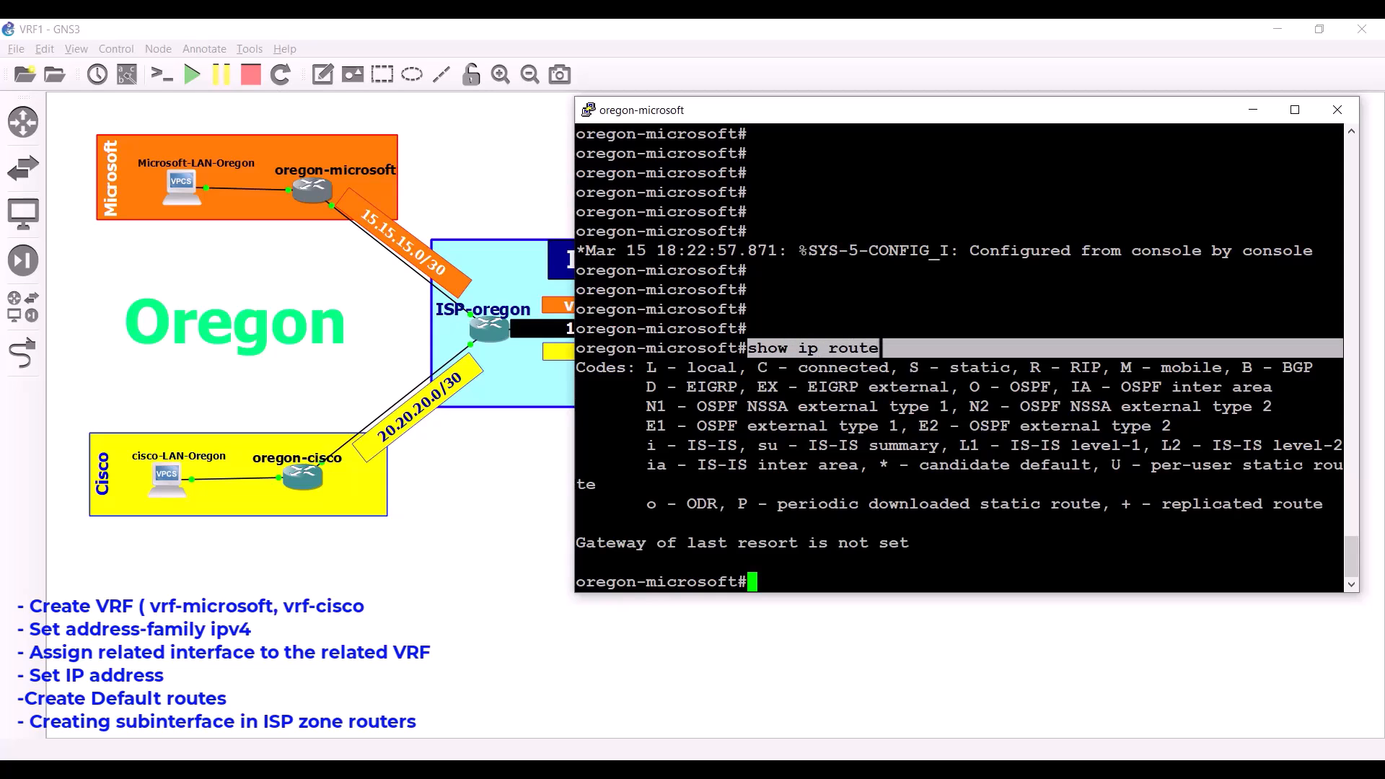
{"action": "left_click", "coordinate": [851, 349]}
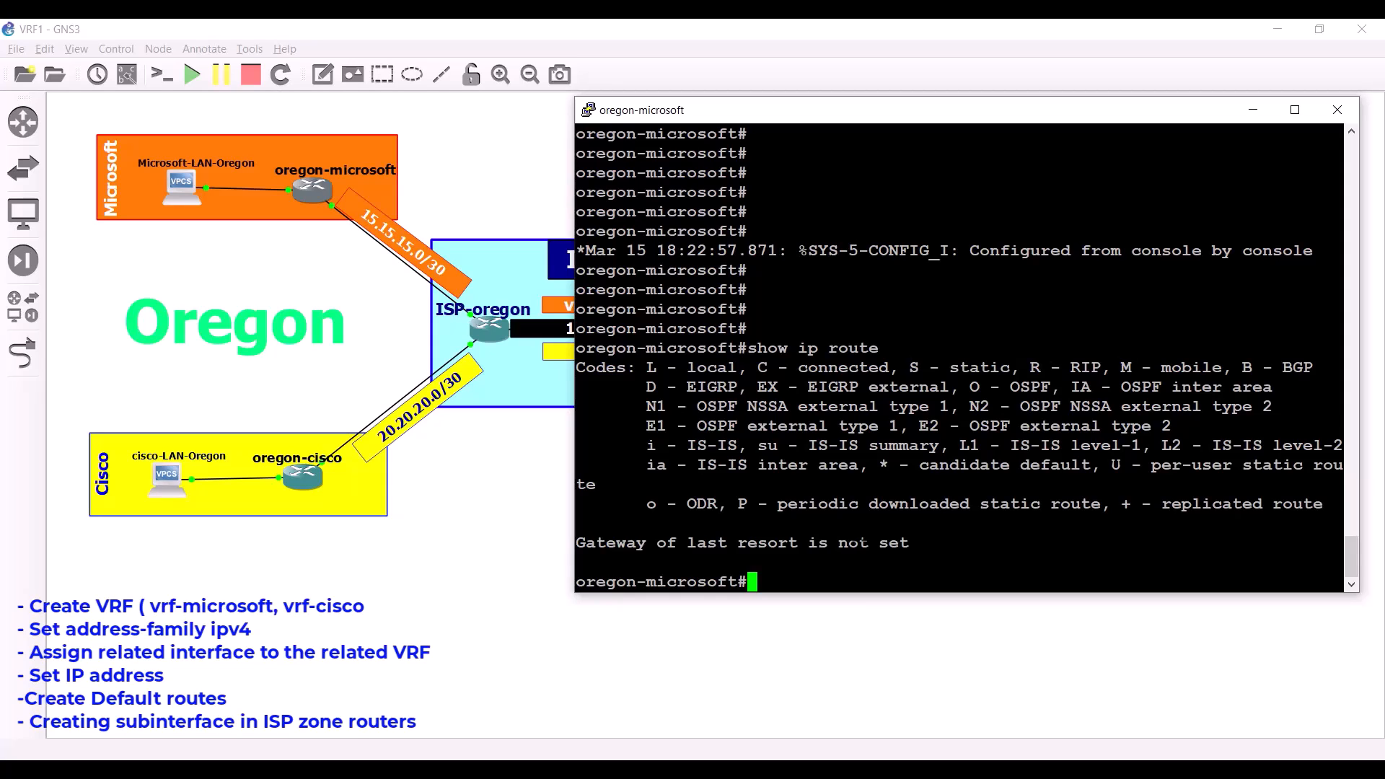
{"action": "key", "text": "Return"}
{"action": "key", "text": "Return"}
{"action": "key", "text": "Return"}
{"action": "key", "text": "Return"}
{"action": "key", "text": "Return"}
{"action": "key", "text": "Return"}
{"action": "key", "text": "Return"}
{"action": "key", "text": "Return"}
{"action": "key", "text": "Return"}
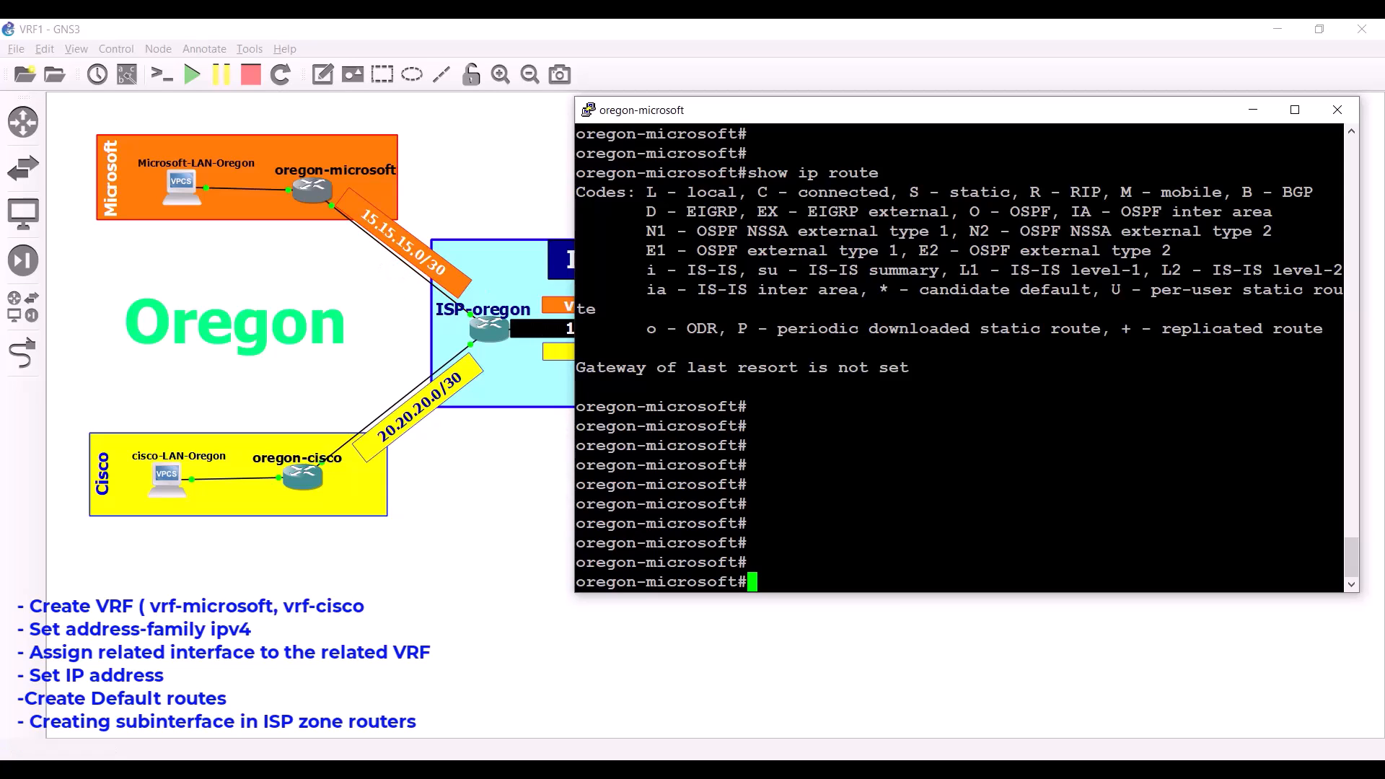
{"action": "double_click", "coordinate": [921, 526]}
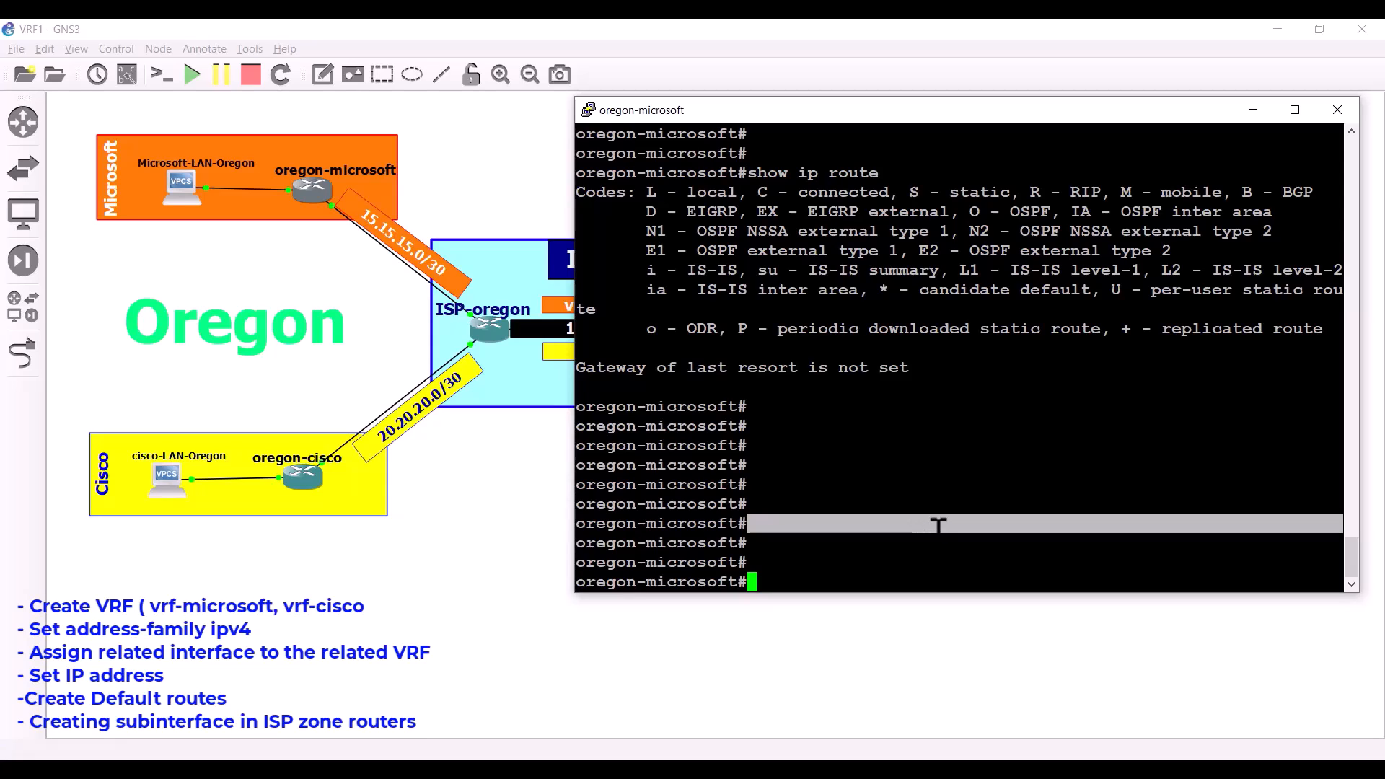
{"action": "left_click", "coordinate": [939, 526]}
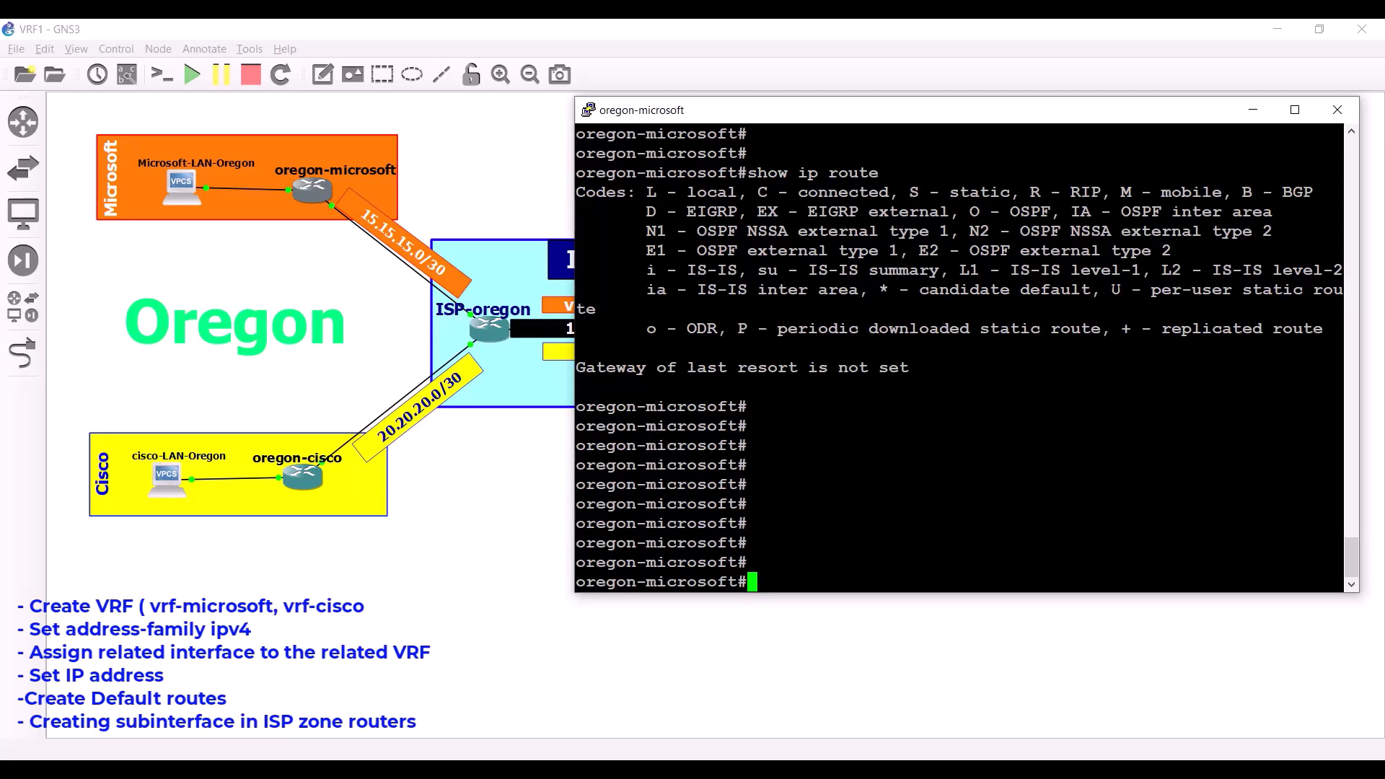
Display the routing table of the vrf-microsoft VRF with show ip route vrf and examine its connected routes.
{"action": "type", "text": "show ip route "}
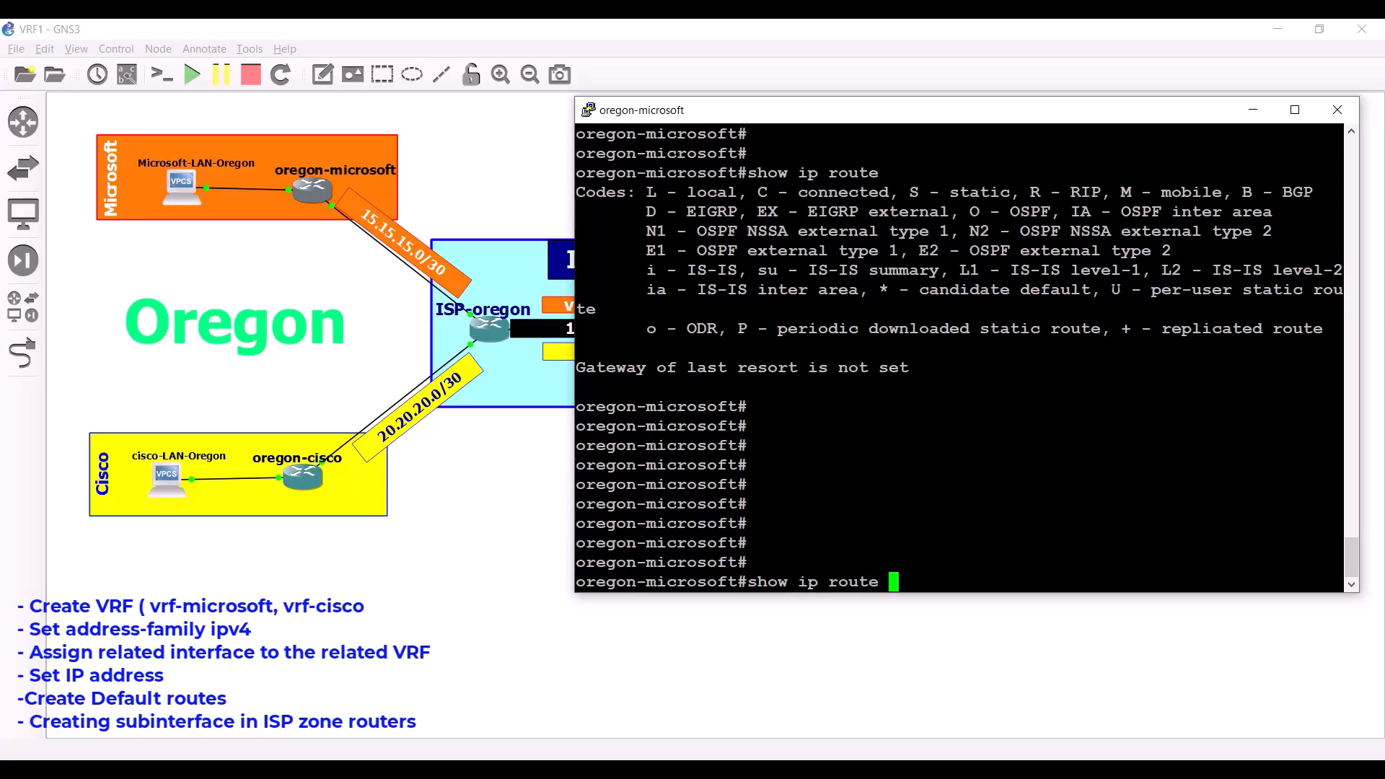
{"action": "type", "text": "vrf vrf-micr"}
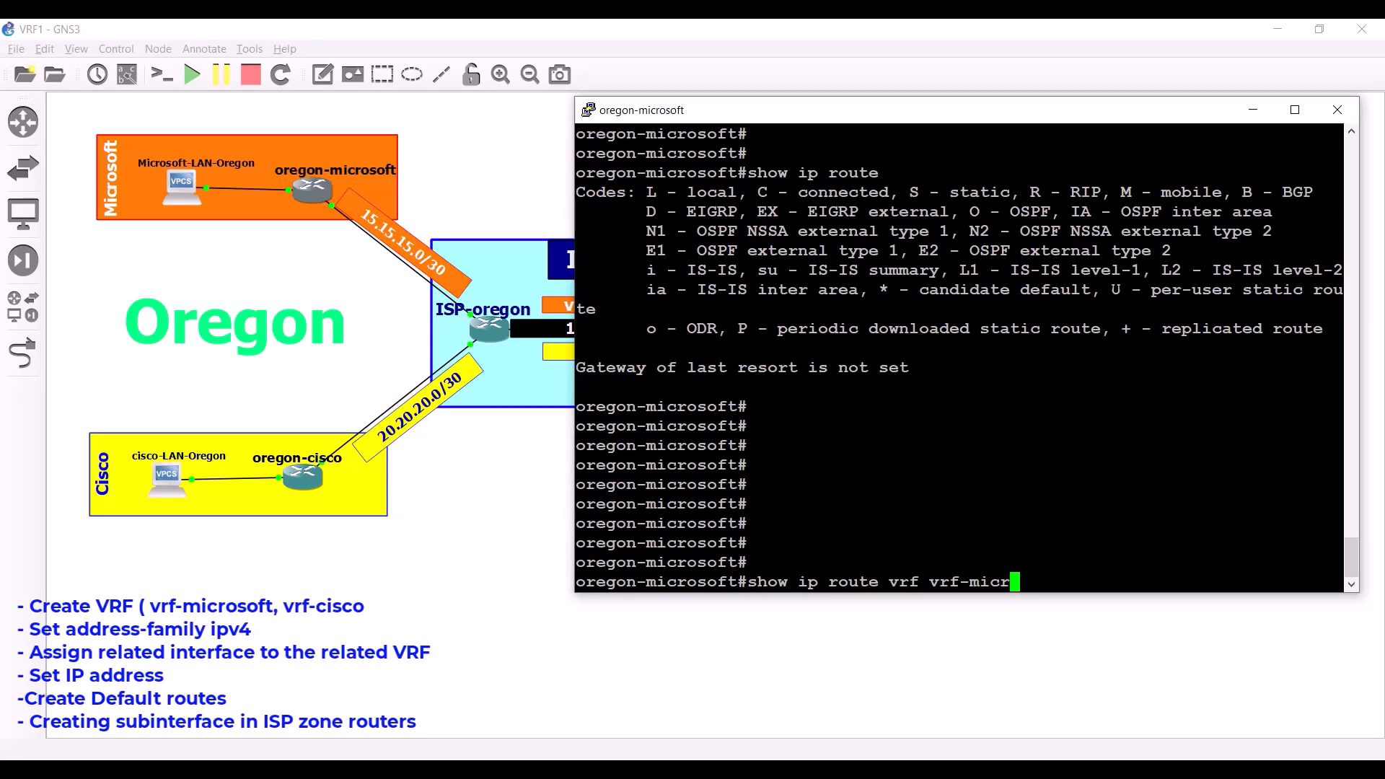
{"action": "type", "text": "osoft"}
{"action": "key", "text": "Return"}
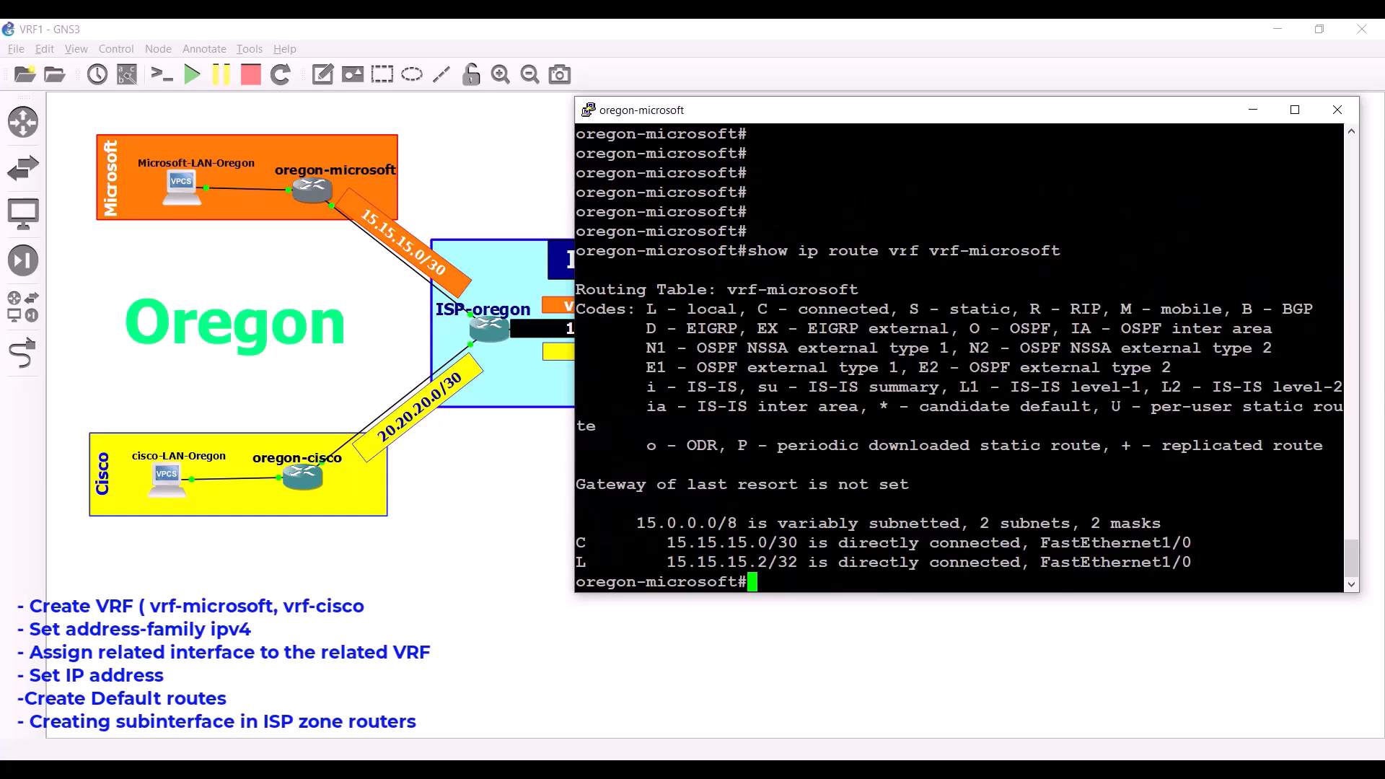
{"action": "left_click_drag", "start_coordinate": [930, 251], "coordinate": [1060, 251]}
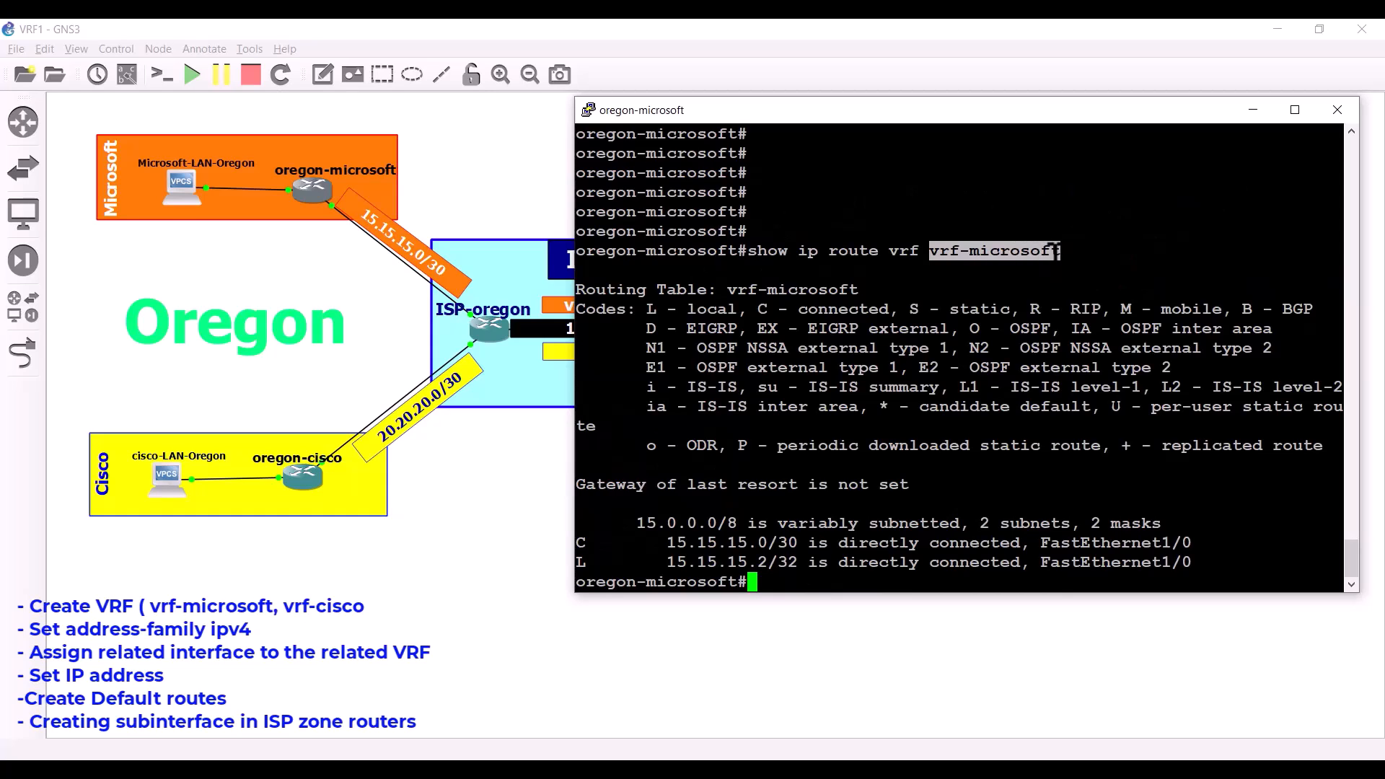
{"action": "left_click", "coordinate": [961, 552]}
{"action": "left_click_drag", "start_coordinate": [656, 542], "coordinate": [1194, 542]}
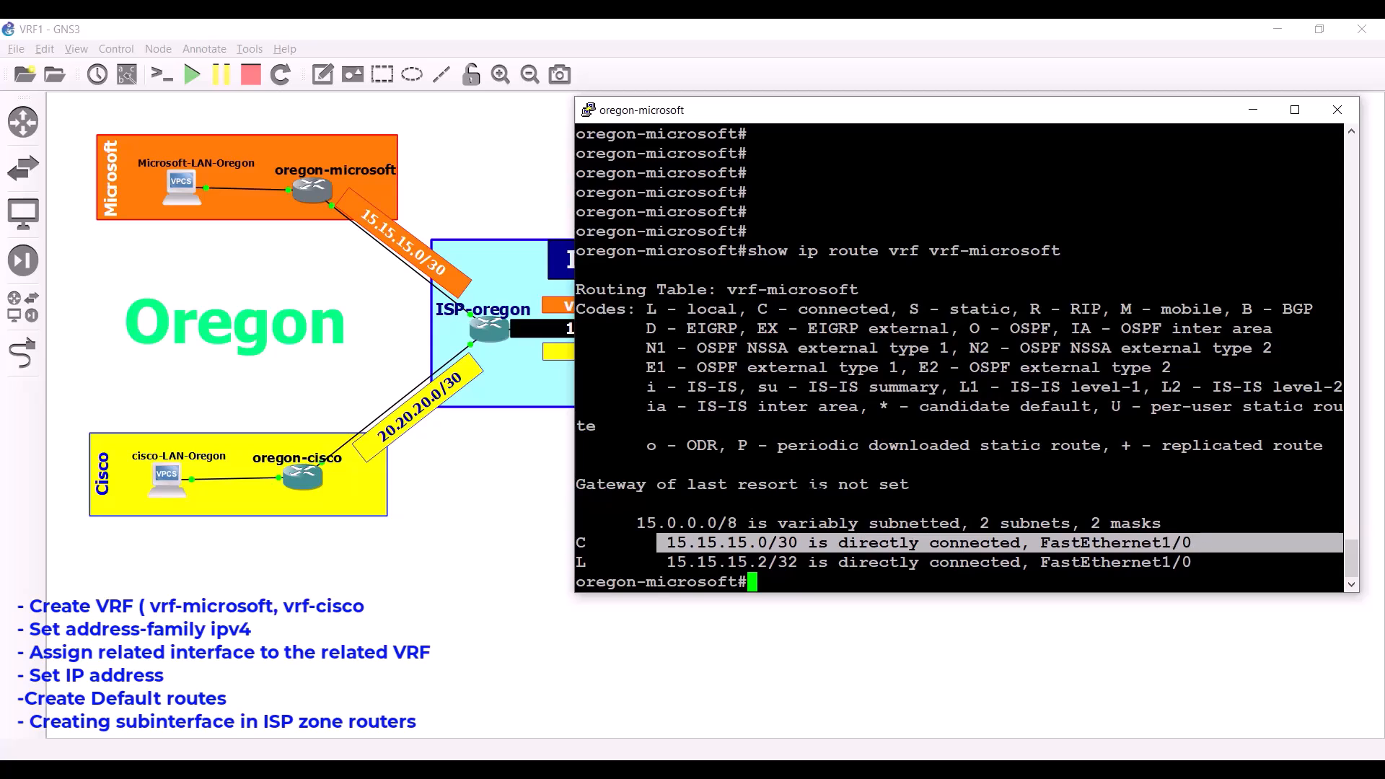
{"action": "left_click", "coordinate": [843, 523]}
{"action": "key", "text": "Return"}
{"action": "key", "text": "Return"}
{"action": "key", "text": "Return"}
{"action": "key", "text": "Return"}
{"action": "key", "text": "Return"}
{"action": "key", "text": "Return"}
{"action": "key", "text": "Return"}
{"action": "key", "text": "Return"}
{"action": "key", "text": "Return"}
{"action": "key", "text": "Return"}
{"action": "key", "text": "Return"}
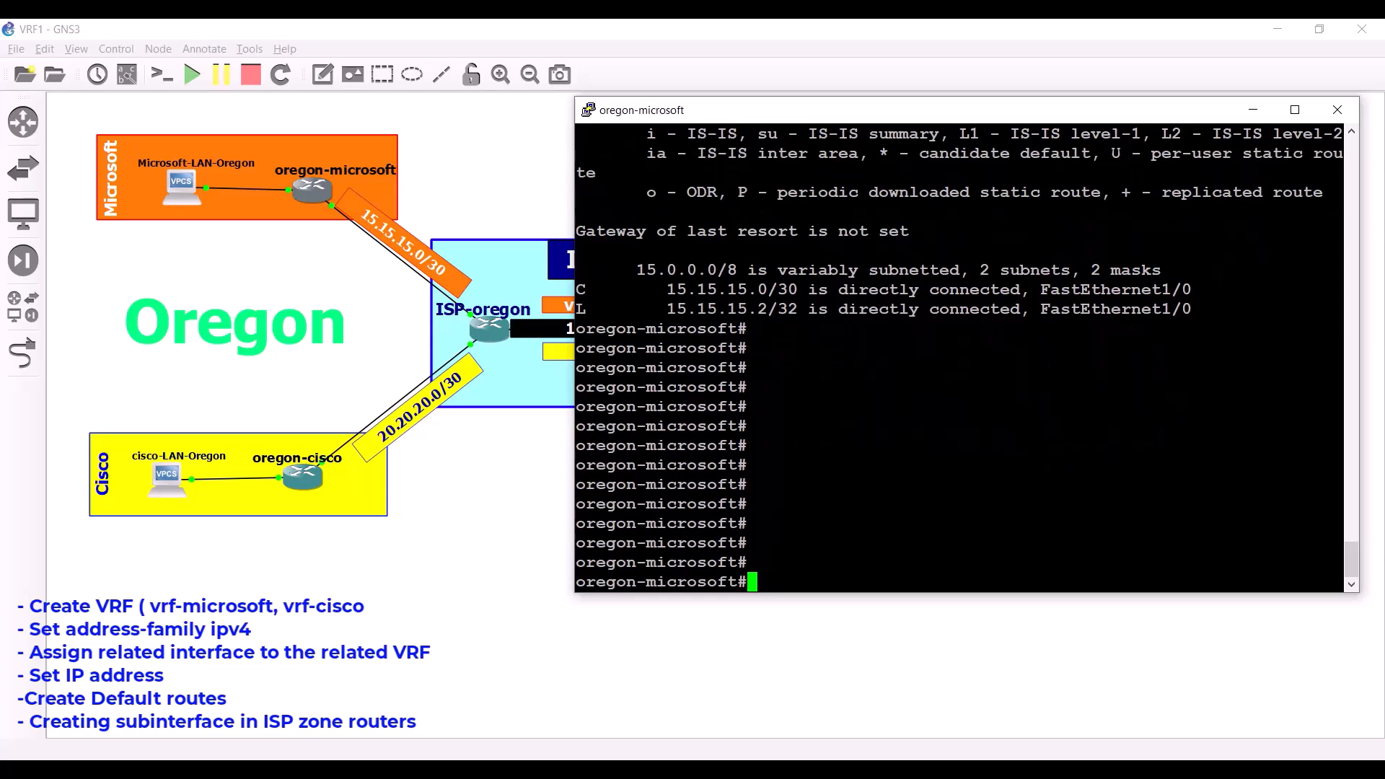
Ping 15.15.15.2 from oregon-microsoft without specifying a VRF.
{"action": "type", "text": "ping "}
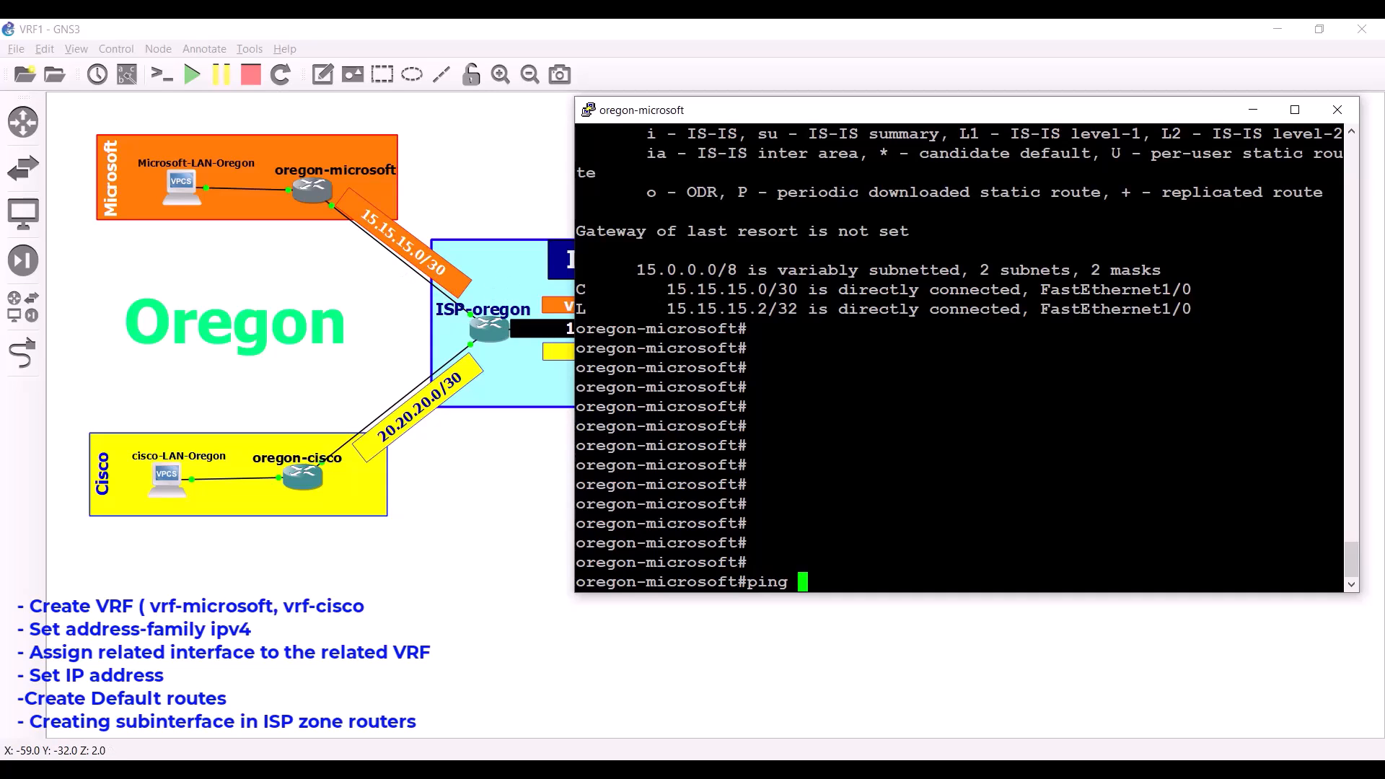
{"action": "type", "text": "15"}
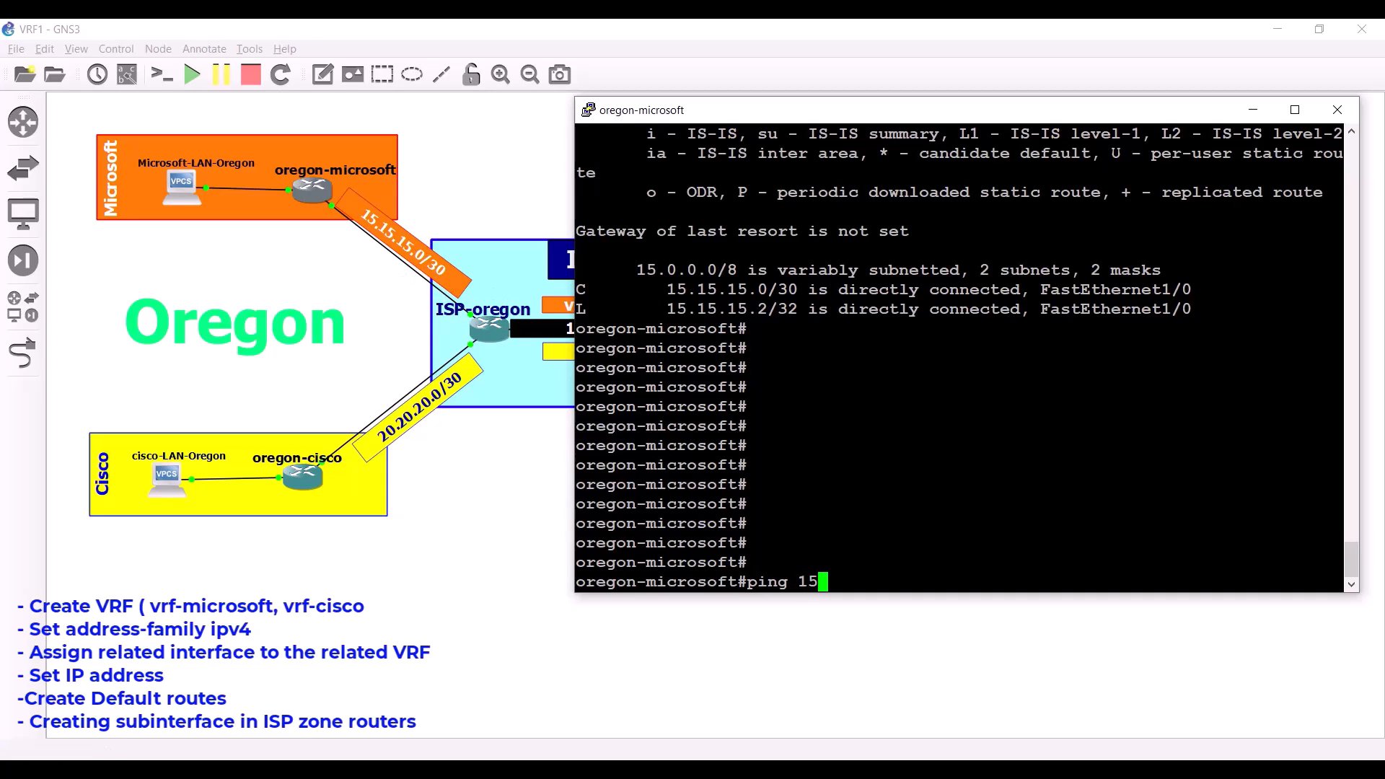
{"action": "type", "text": ".15.15.2"}
{"action": "key", "text": "Return"}
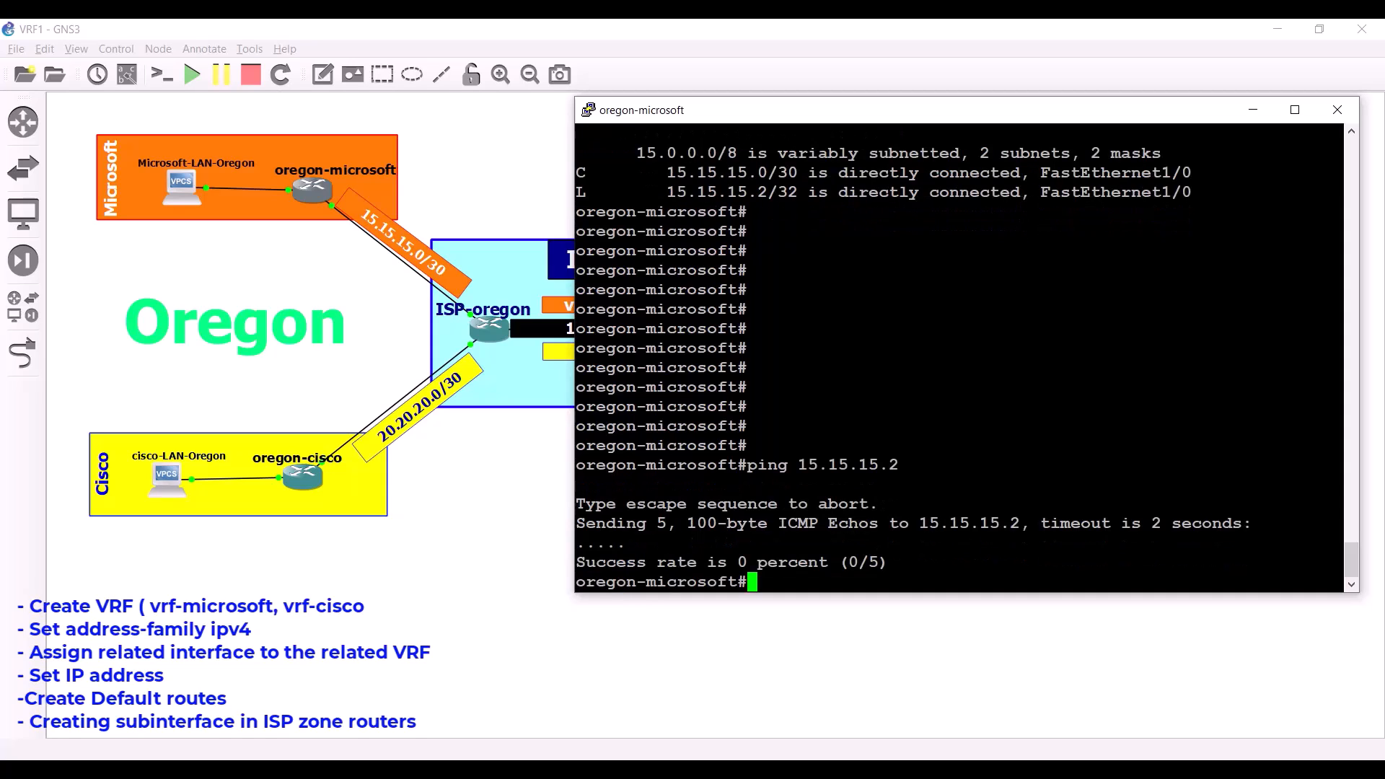
{"action": "key", "text": "Return"}
{"action": "key", "text": "Return"}
{"action": "key", "text": "Return"}
{"action": "key", "text": "Return"}
{"action": "key", "text": "Return"}
{"action": "key", "text": "Return"}
{"action": "key", "text": "Return"}
{"action": "key", "text": "Return"}
{"action": "key", "text": "Return"}
{"action": "key", "text": "Return"}
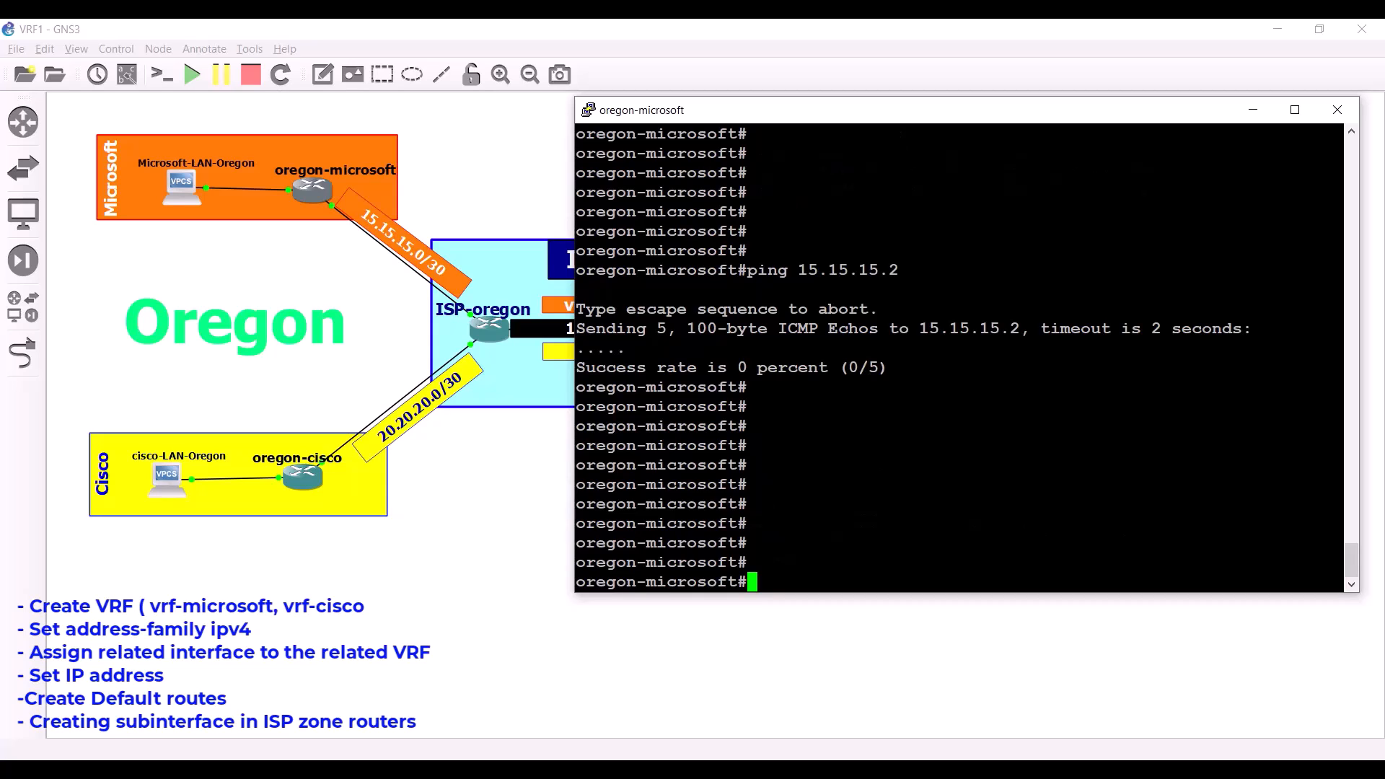
List the ping command's available options with its inline help, then clear the prompt.
{"action": "type", "text": "ping ?"}
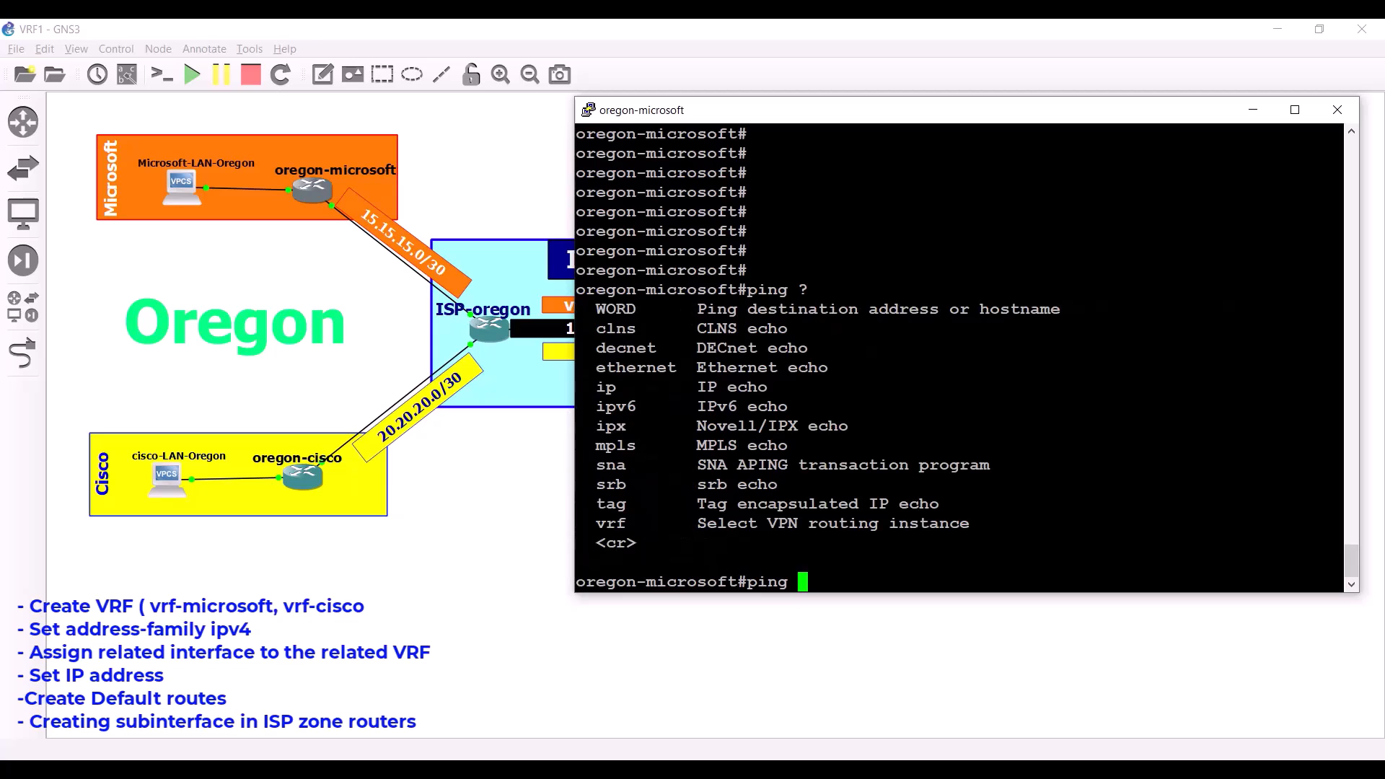
{"action": "key", "text": "BackSpace"}
{"action": "key", "text": "BackSpace"}
{"action": "key", "text": "BackSpace"}
{"action": "key", "text": "BackSpace"}
{"action": "key", "text": "BackSpace"}
{"action": "key", "text": "Return"}
{"action": "key", "text": "Return"}
{"action": "key", "text": "Return"}
{"action": "key", "text": "Return"}
{"action": "key", "text": "Return"}
{"action": "key", "text": "Return"}
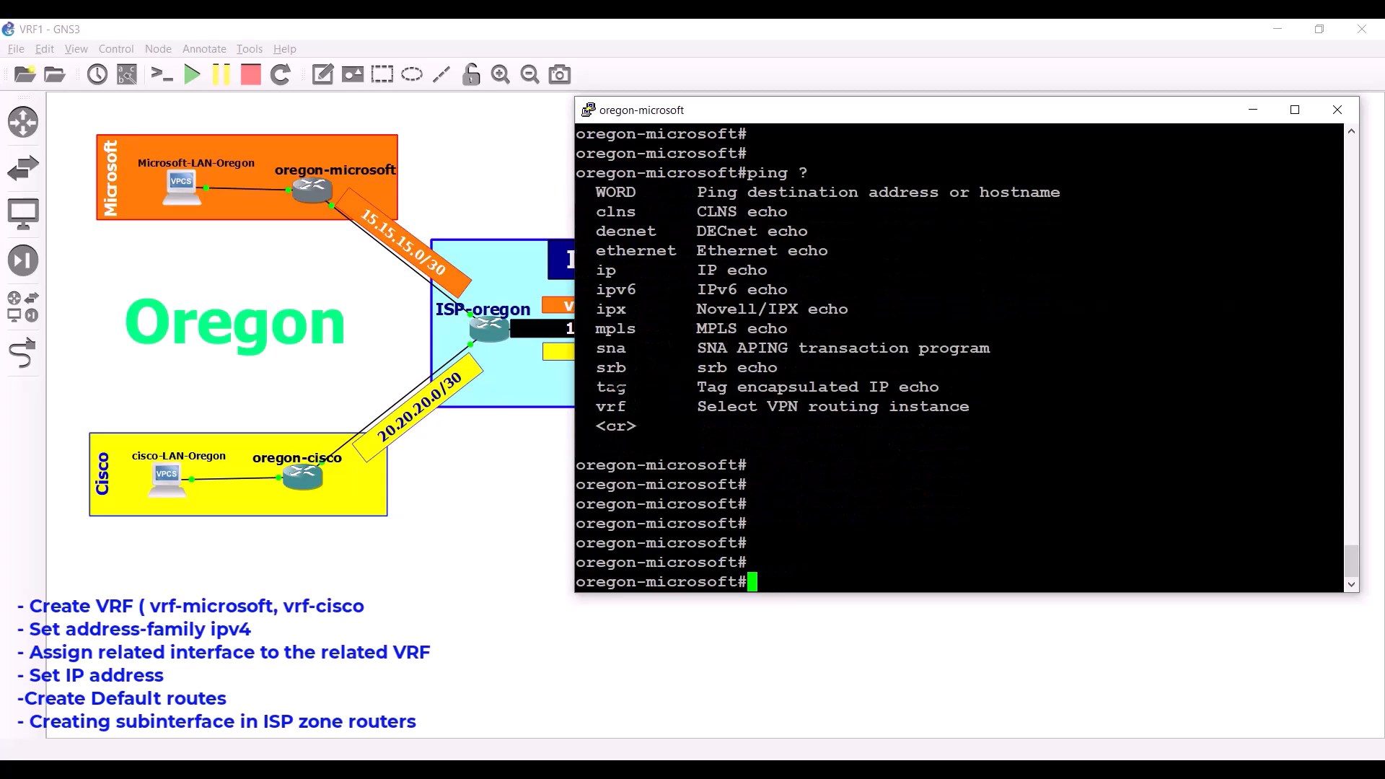
Ping 15.15.15.2 within the vrf-microsoft VRF, consulting the command's inline help for the destination argument.
{"action": "type", "text": "ping vrf vrf-micros"}
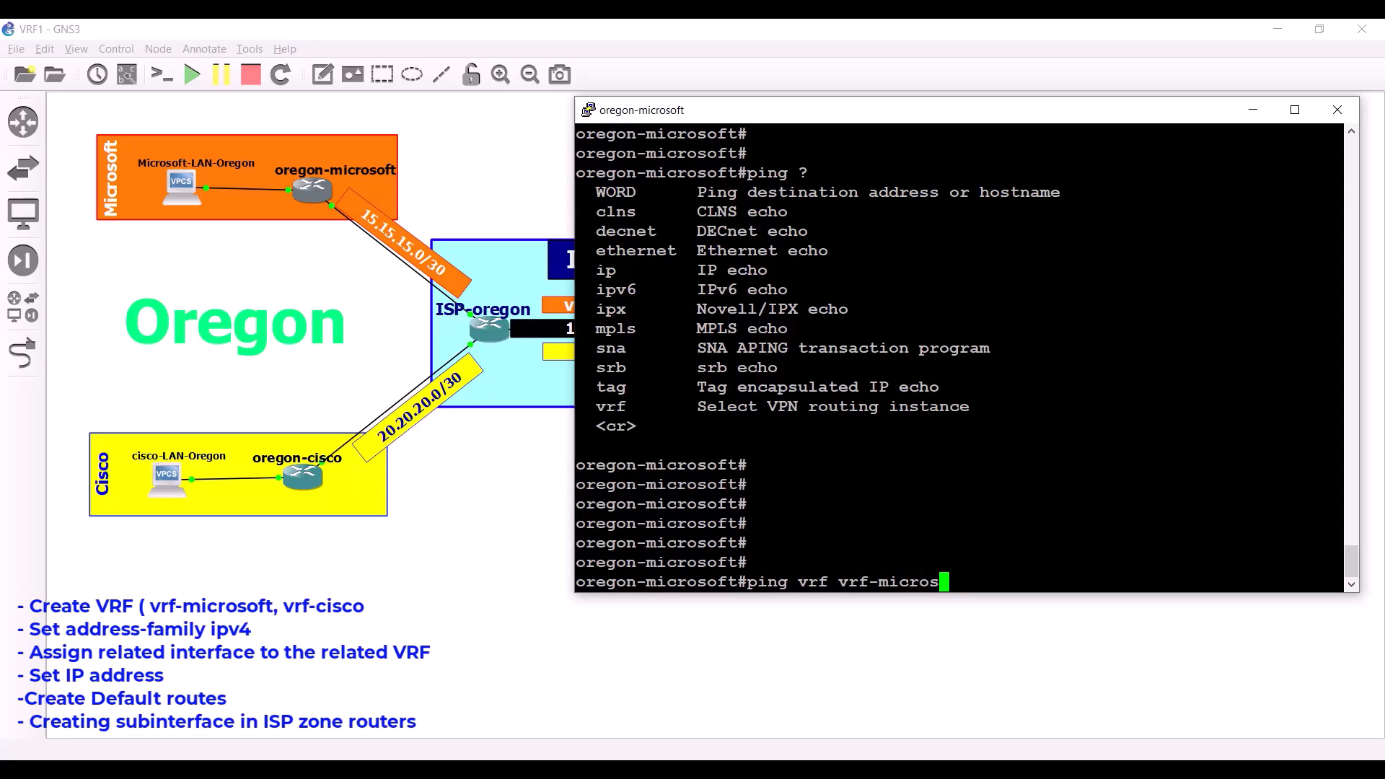
{"action": "type", "text": "oft "}
{"action": "type", "text": "?"}
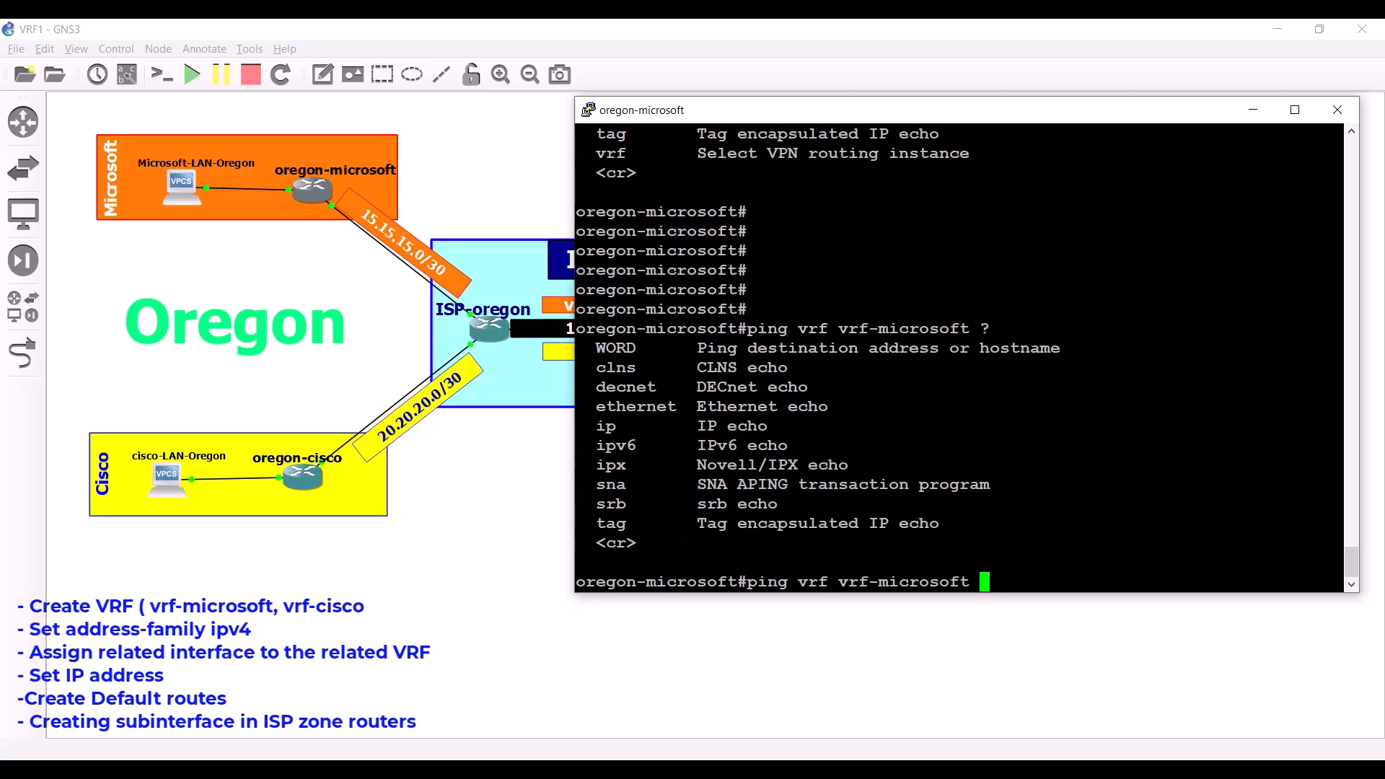
{"action": "left_click_drag", "start_coordinate": [702, 347], "coordinate": [1058, 348]}
{"action": "left_click", "coordinate": [890, 349]}
{"action": "type", "text": "15.15.15.2"}
{"action": "key", "text": "Return"}
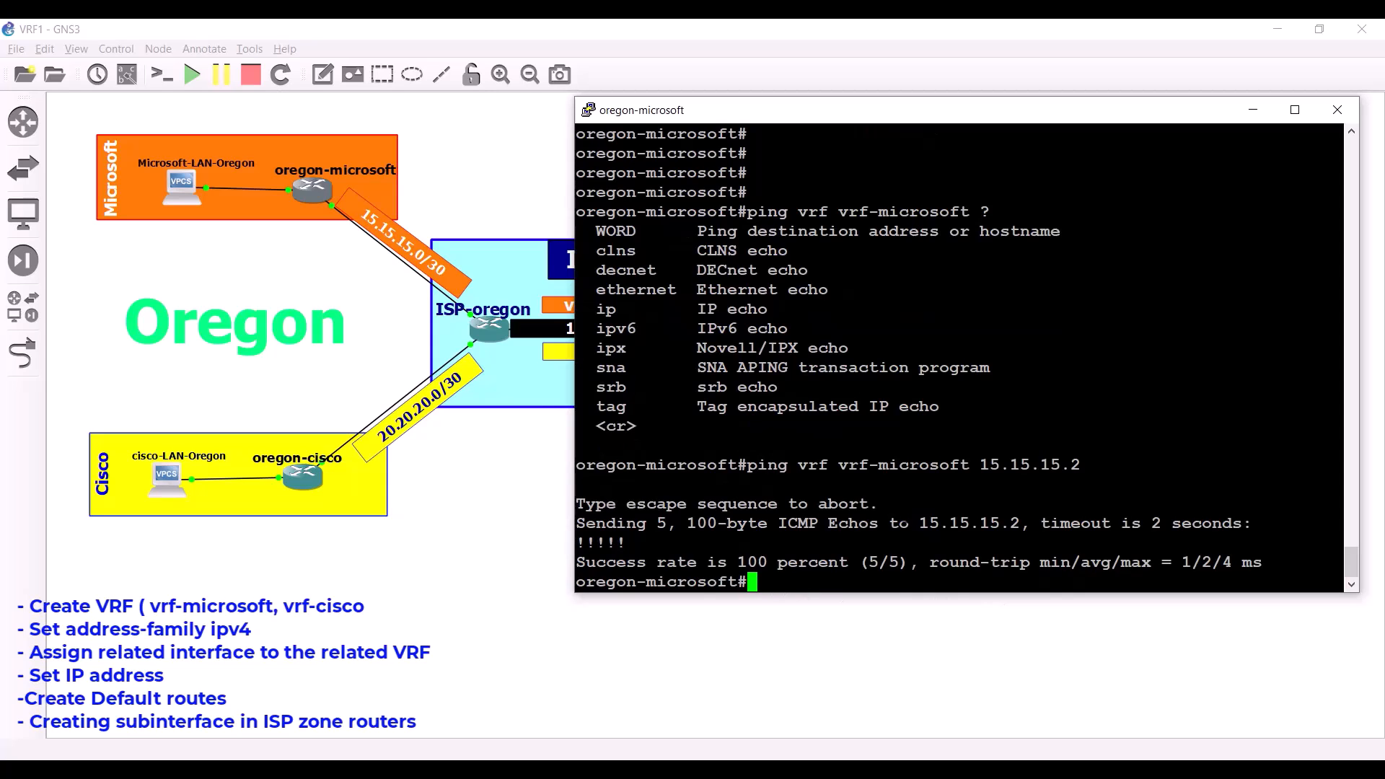
{"action": "key", "text": "Return"}
{"action": "key", "text": "Return"}
{"action": "key", "text": "Return"}
{"action": "key", "text": "Return"}
{"action": "key", "text": "Return"}
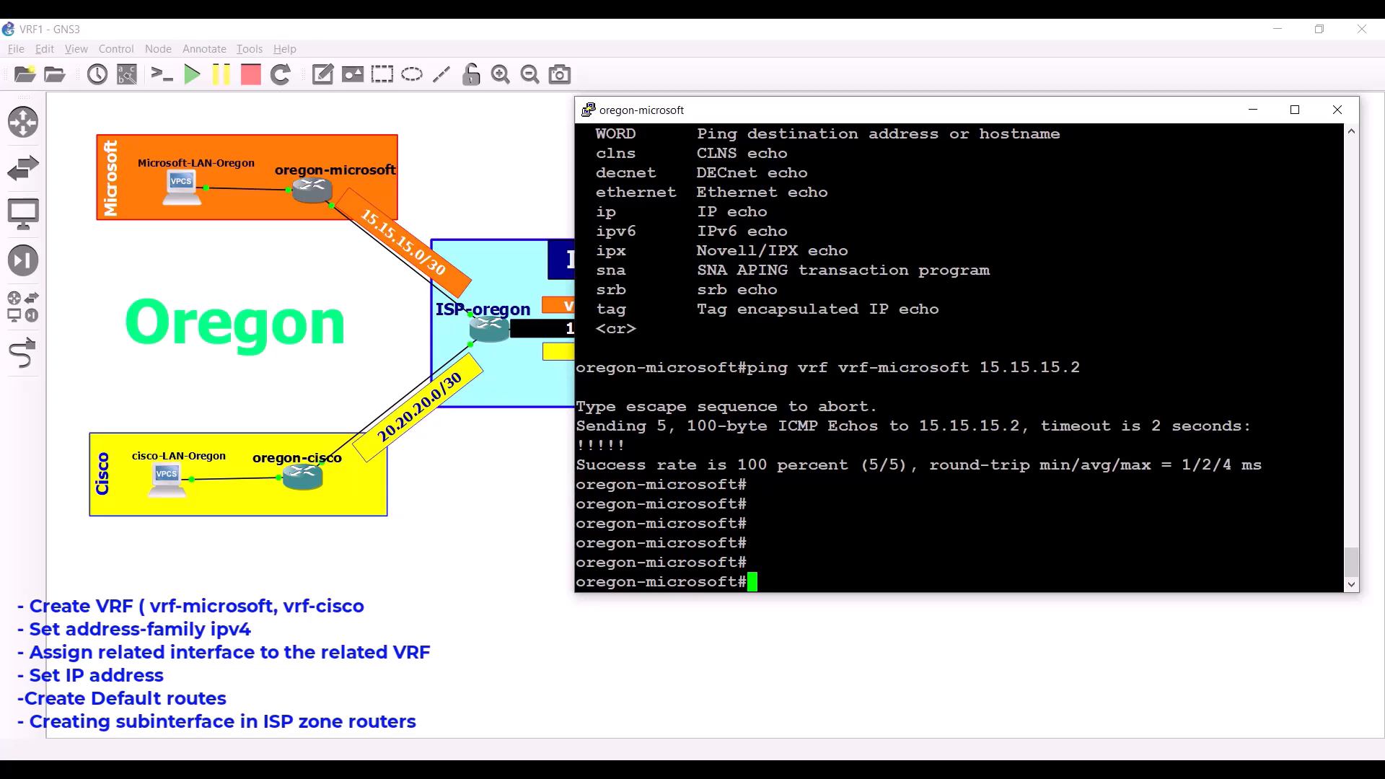
Enter global configuration mode on oregon-microsoft with conf t.
{"action": "type", "text": "conf t"}
{"action": "key", "text": "Return"}
{"action": "key", "text": "Return"}
{"action": "key", "text": "Return"}
{"action": "key", "text": "Return"}
{"action": "key", "text": "Return"}
{"action": "key", "text": "Return"}
{"action": "key", "text": "Return"}
{"action": "key", "text": "Return"}
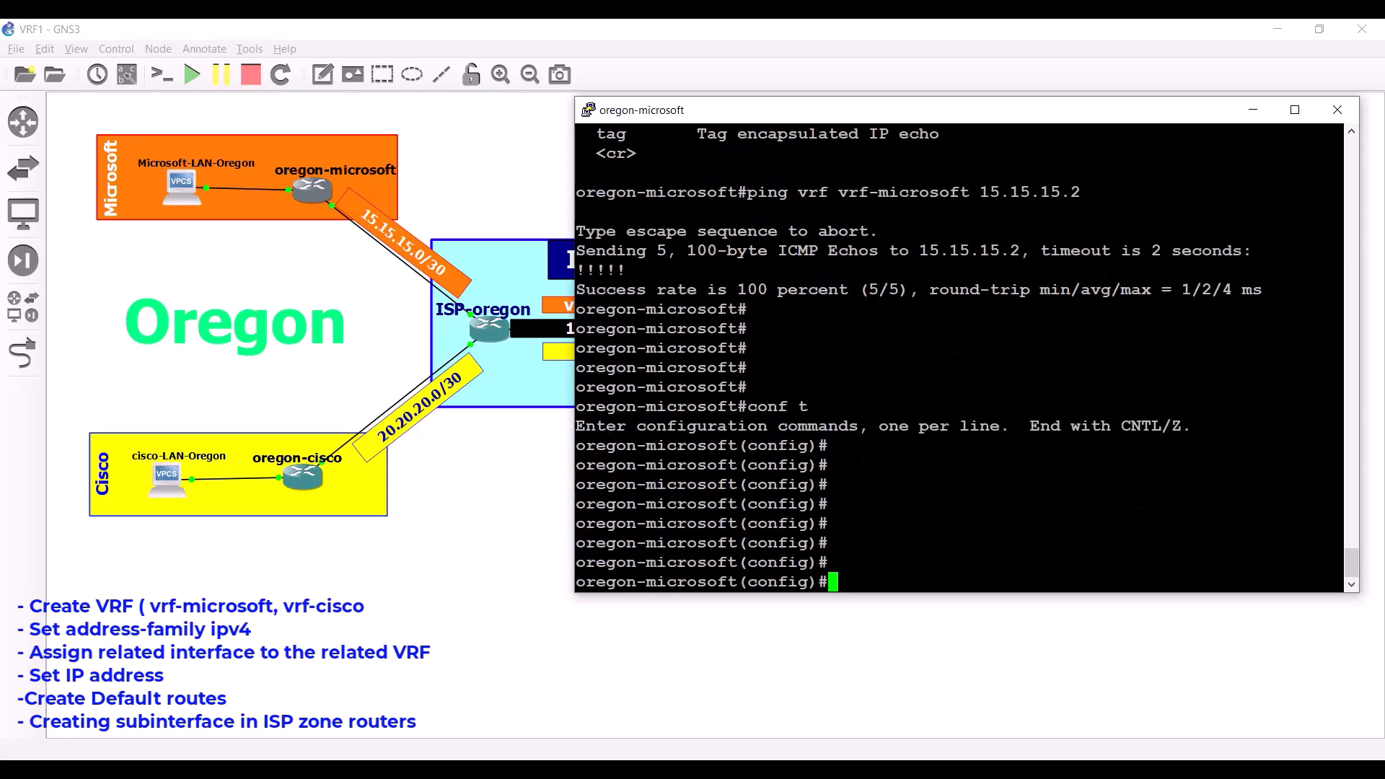
Begin a static route command for the vrf-microsoft VRF with ip route vrf vrf-microsoft, leaving out the destination.
{"action": "type", "text": "ip route 0.0.0."}
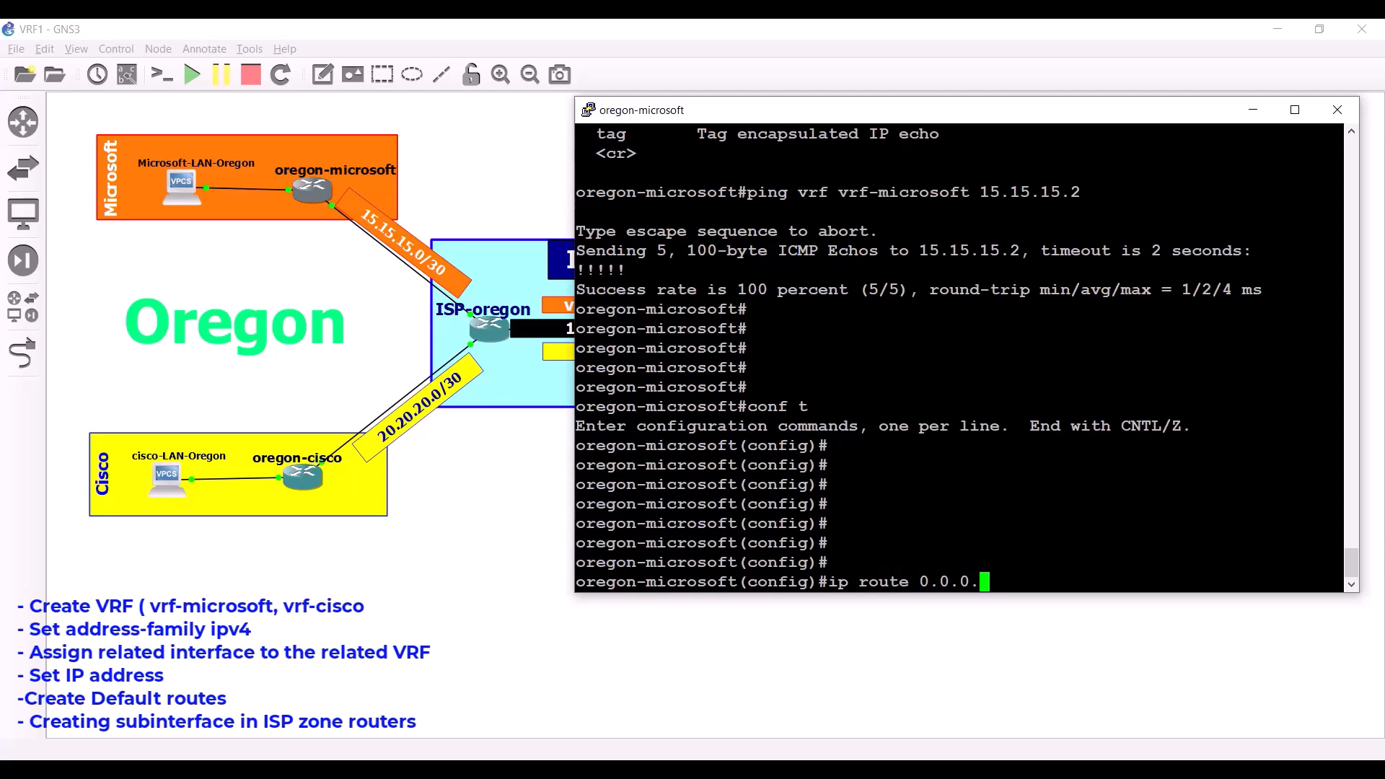
{"action": "key", "text": "BackSpace"}
{"action": "key", "text": "BackSpace"}
{"action": "key", "text": "BackSpace"}
{"action": "key", "text": "BackSpace"}
{"action": "key", "text": "BackSpace"}
{"action": "key", "text": "BackSpace"}
{"action": "left_click", "coordinate": [519, 206]}
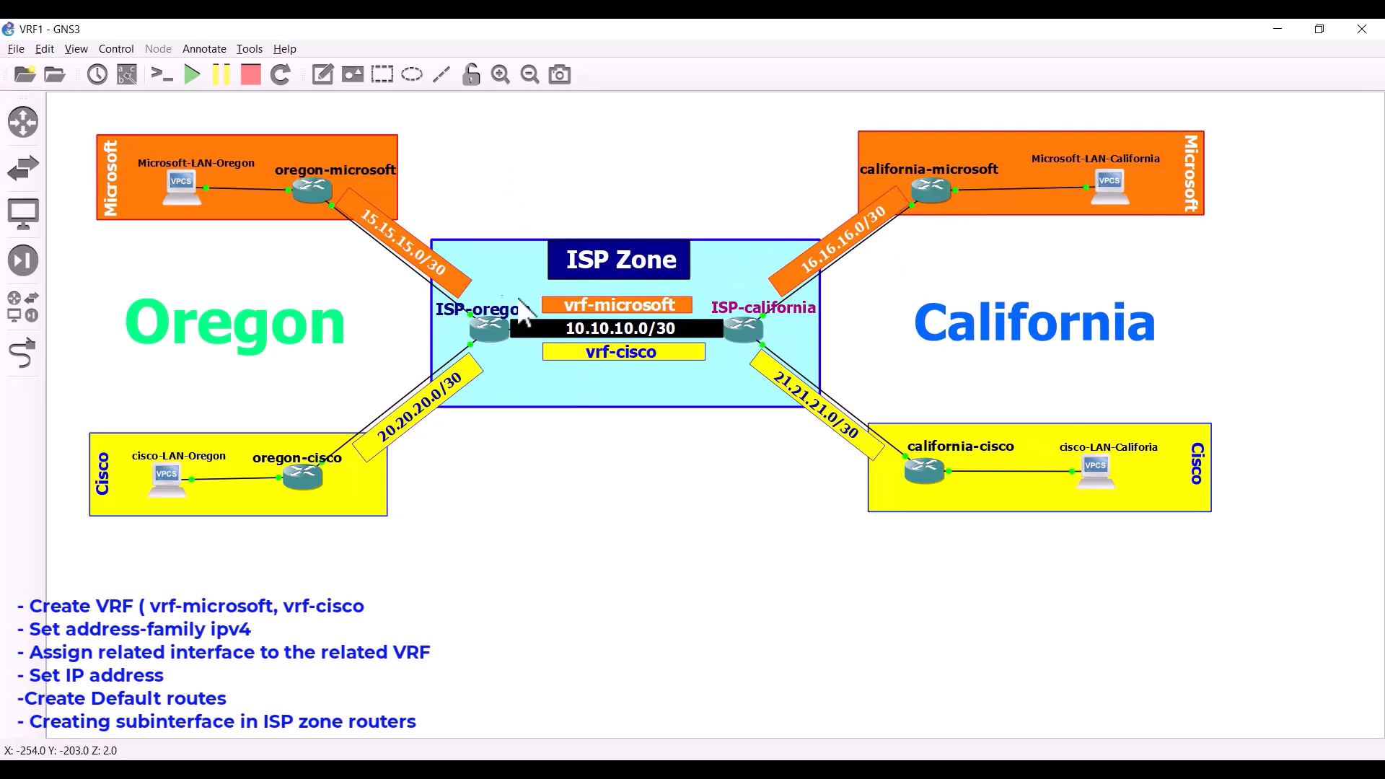
{"action": "double_click", "coordinate": [312, 191]}
{"action": "left_click_drag", "start_coordinate": [567, 278], "coordinate": [671, 277]}
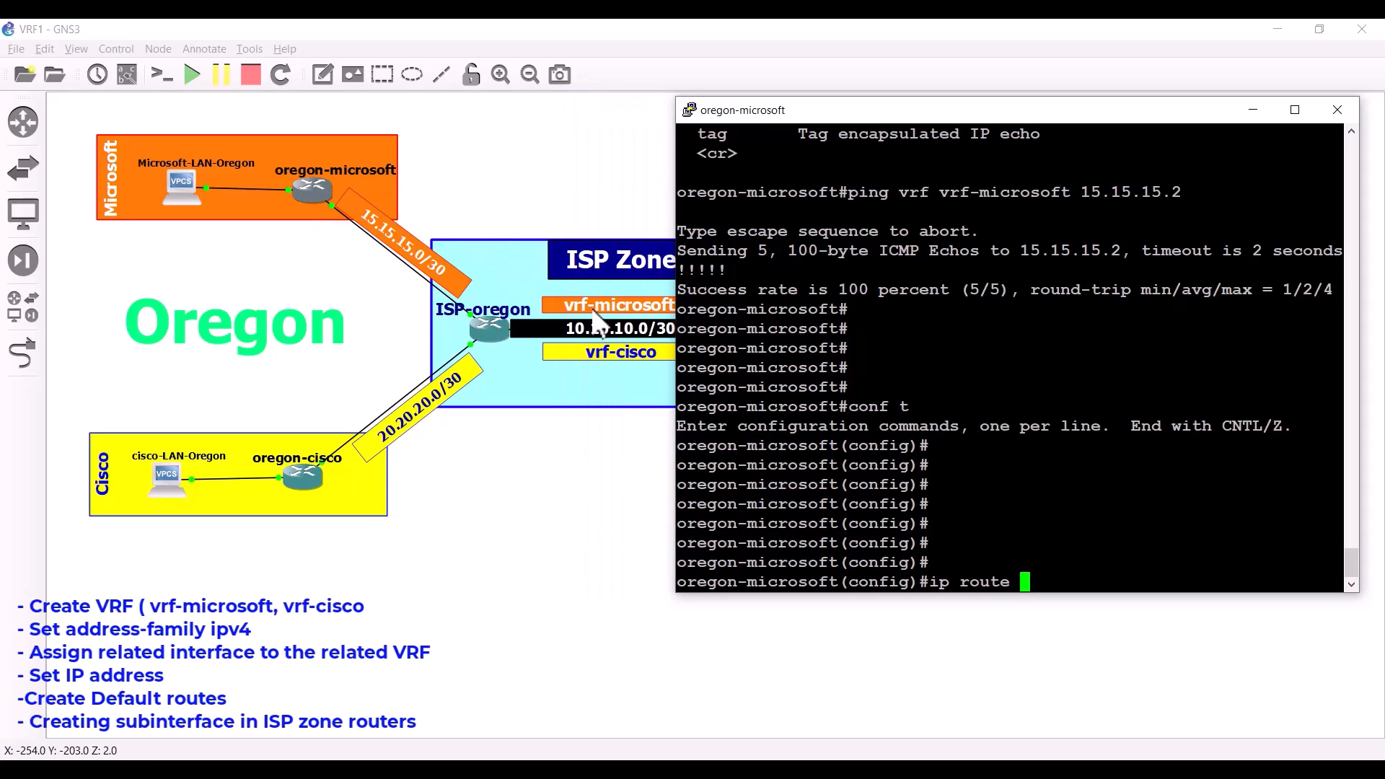
{"action": "left_click_drag", "start_coordinate": [676, 317], "coordinate": [575, 318]}
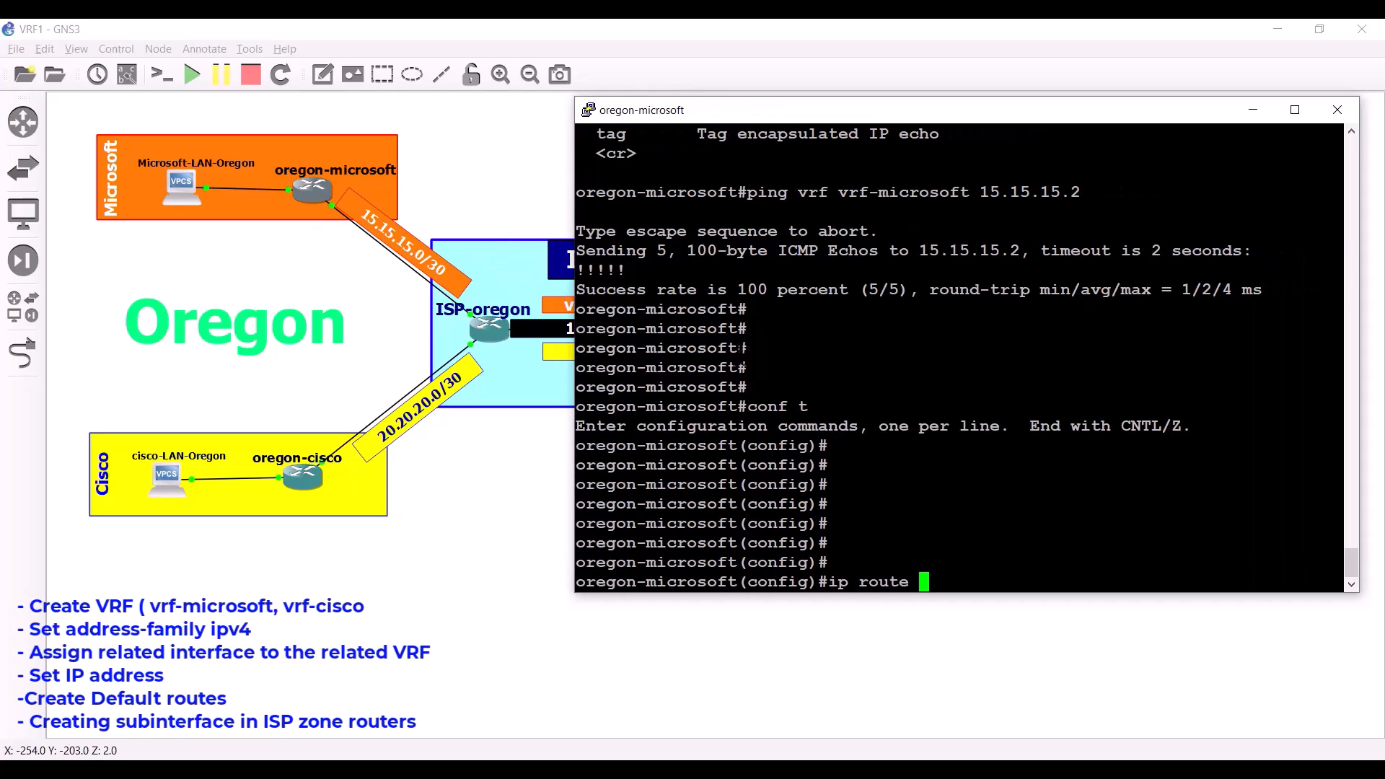
{"action": "type", "text": "vrf"}
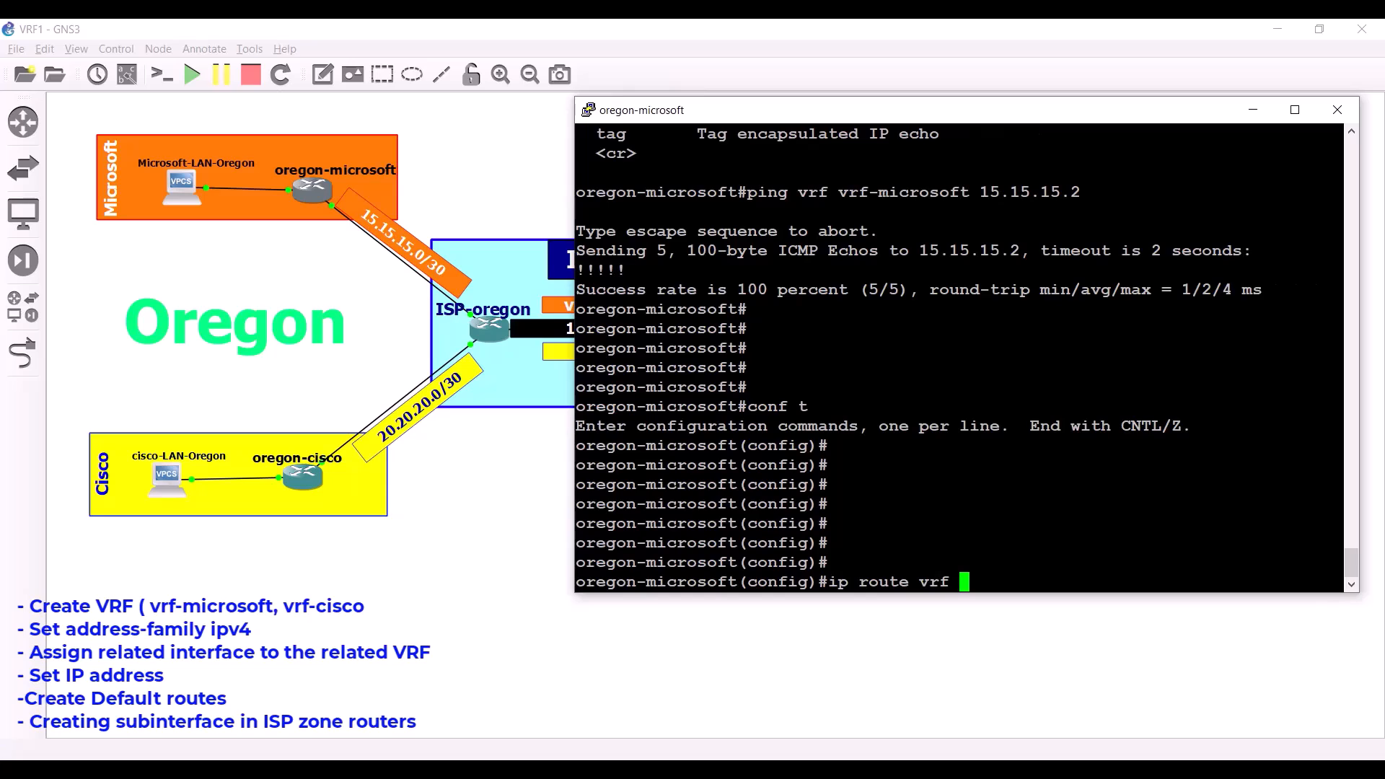
{"action": "type", "text": "vrf-microsoft"}
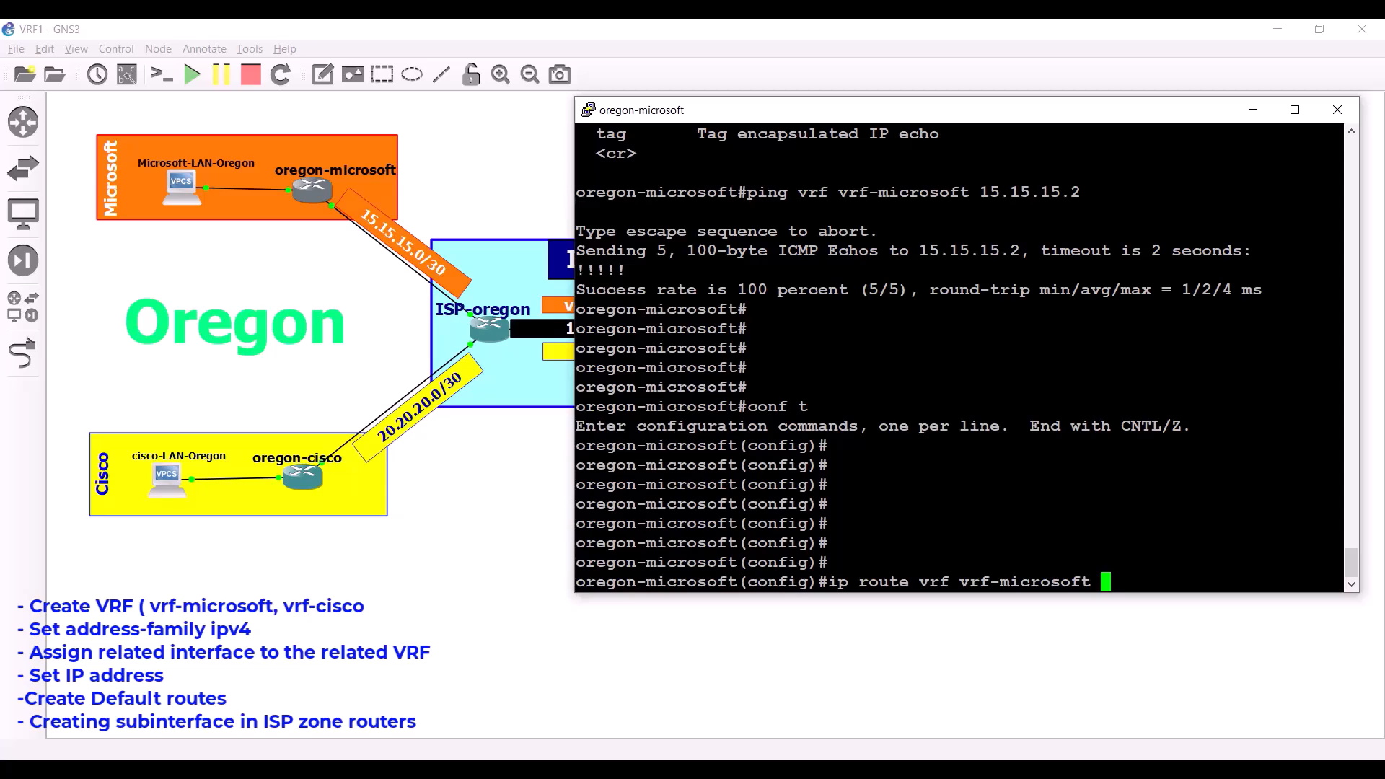
{"action": "type", "text": "0.0.0.0 0.0.0.0"}
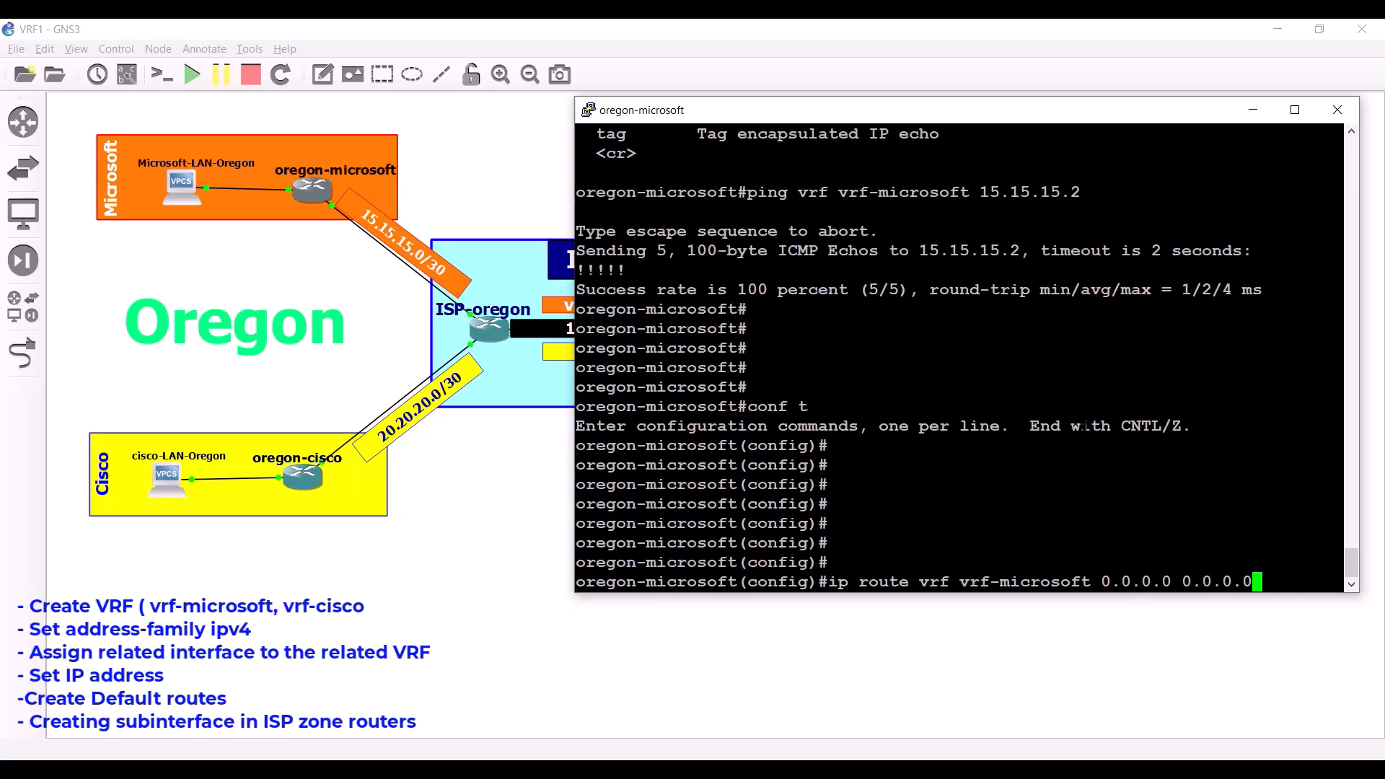
{"action": "key", "text": "BackSpace"}
{"action": "key", "text": "BackSpace"}
{"action": "key", "text": "BackSpace"}
{"action": "key", "text": "BackSpace"}
{"action": "key", "text": "BackSpace"}
{"action": "key", "text": "BackSpace"}
{"action": "key", "text": "BackSpace"}
{"action": "key", "text": "BackSpace"}
{"action": "key", "text": "BackSpace"}
{"action": "key", "text": "BackSpace"}
{"action": "key", "text": "BackSpace"}
{"action": "key", "text": "BackSpace"}
{"action": "key", "text": "BackSpace"}
{"action": "key", "text": "BackSpace"}
{"action": "key", "text": "BackSpace"}
{"action": "left_click_drag", "start_coordinate": [962, 116], "coordinate": [756, 343]}
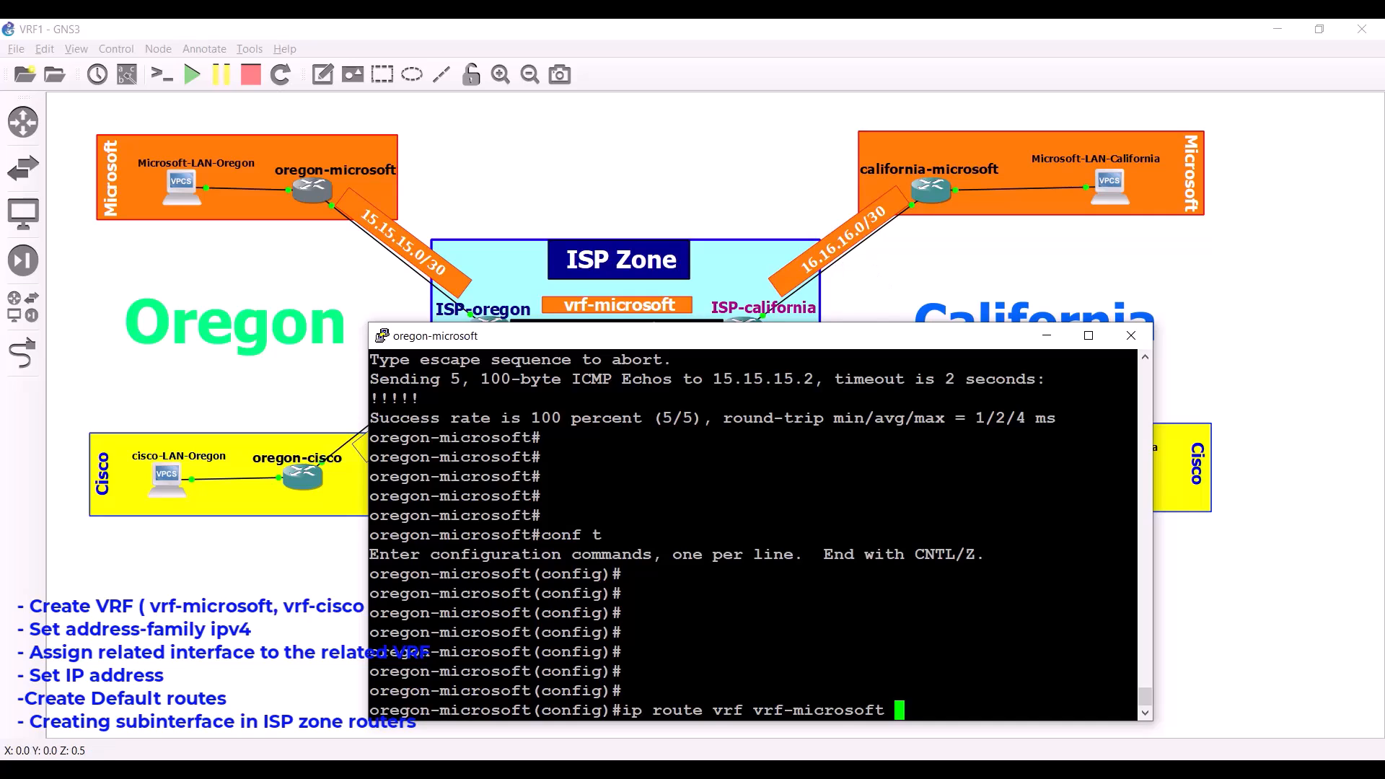
{"action": "type", "text": "16.16"}
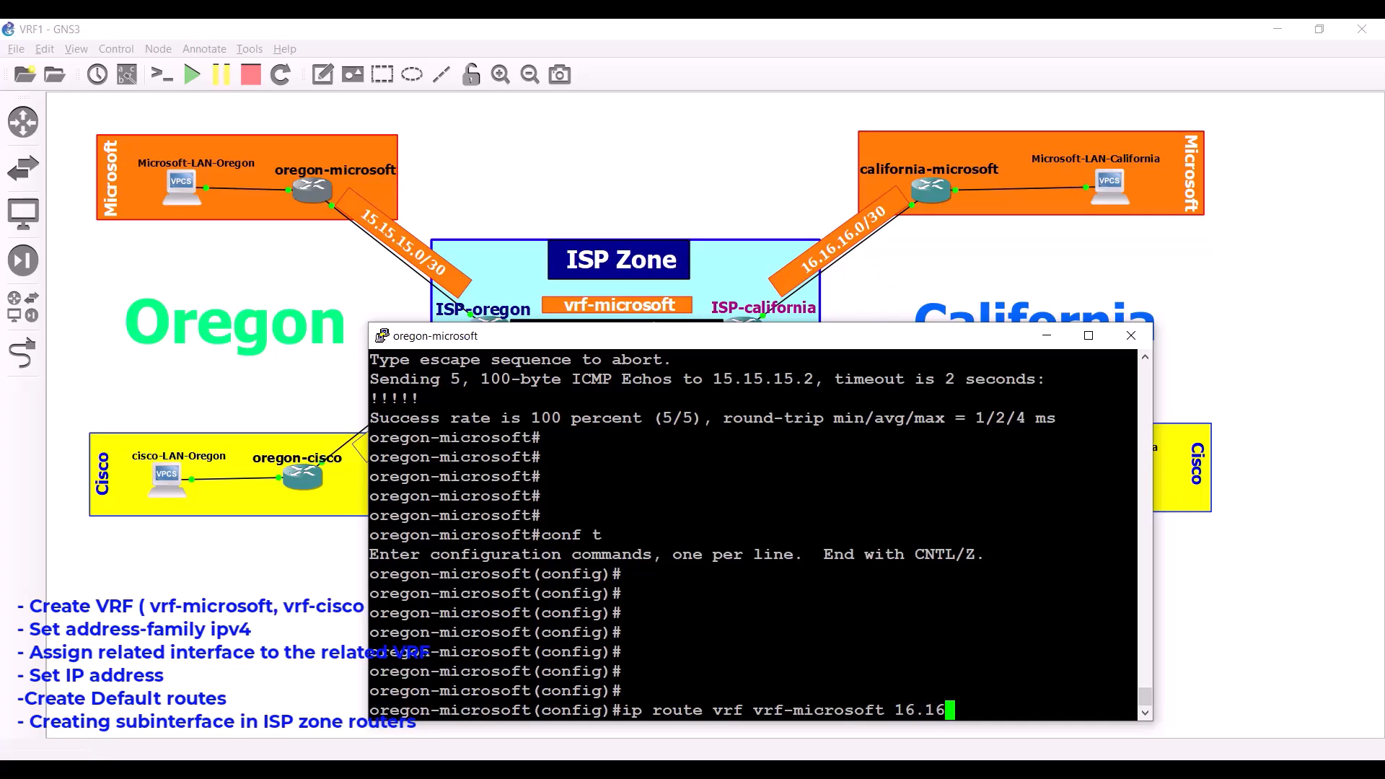
{"action": "type", "text": ".16.0 255.255.255."}
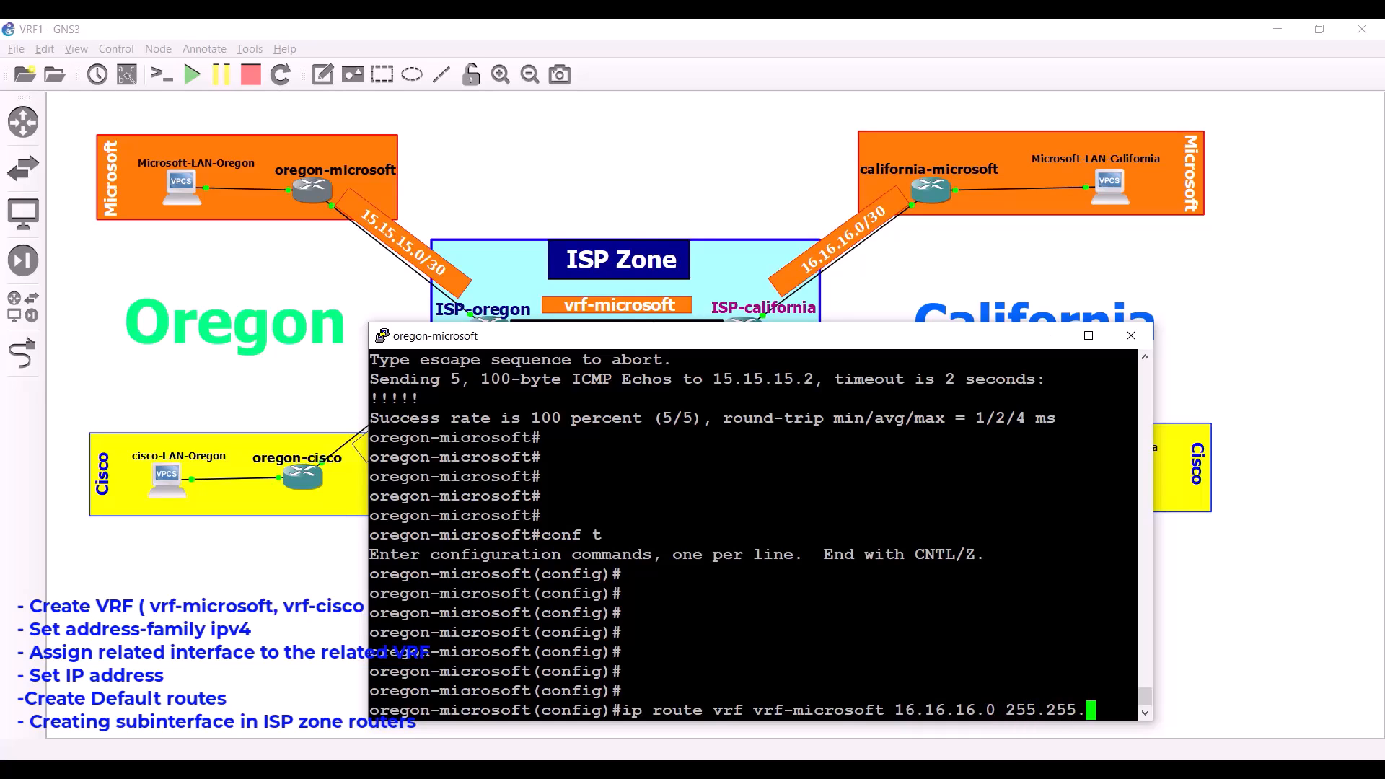
{"action": "type", "text": "255.25"}
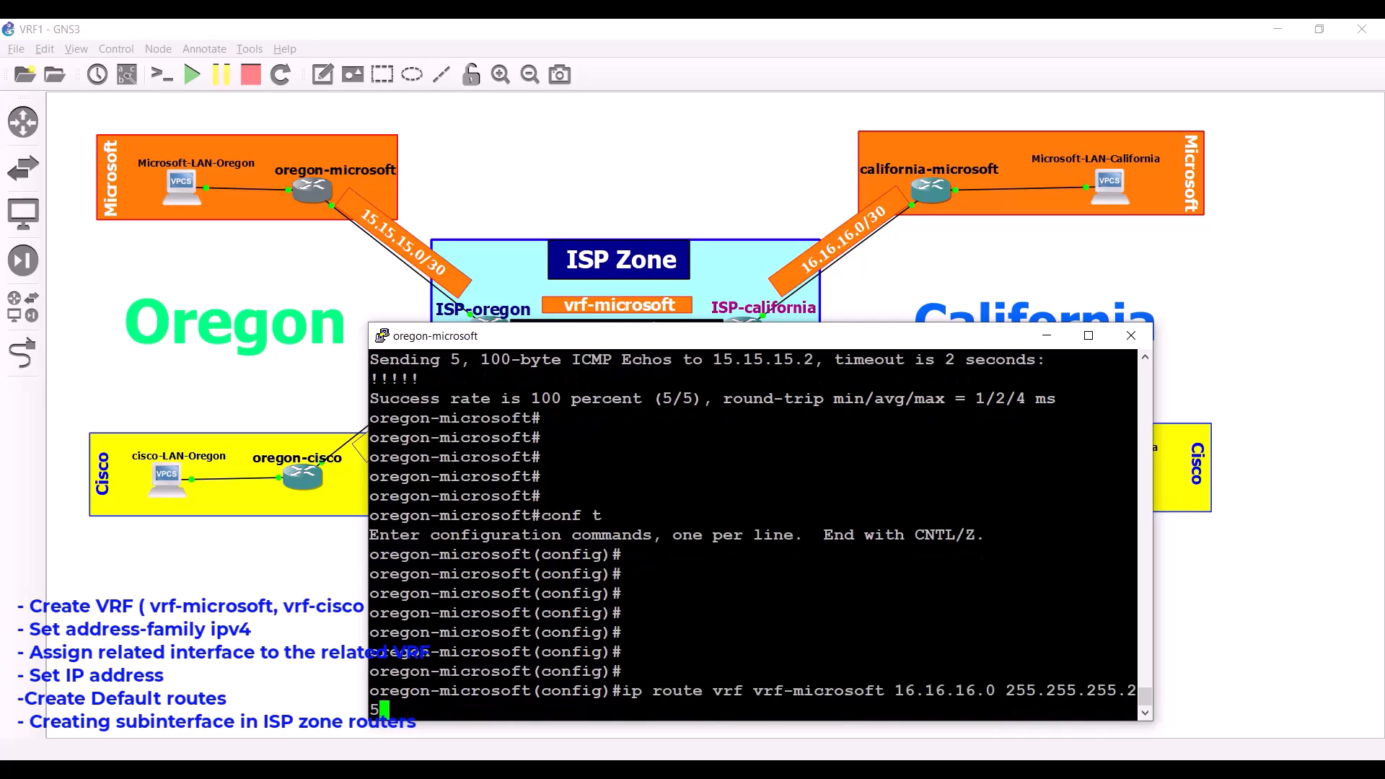
{"action": "type", "text": "2"}
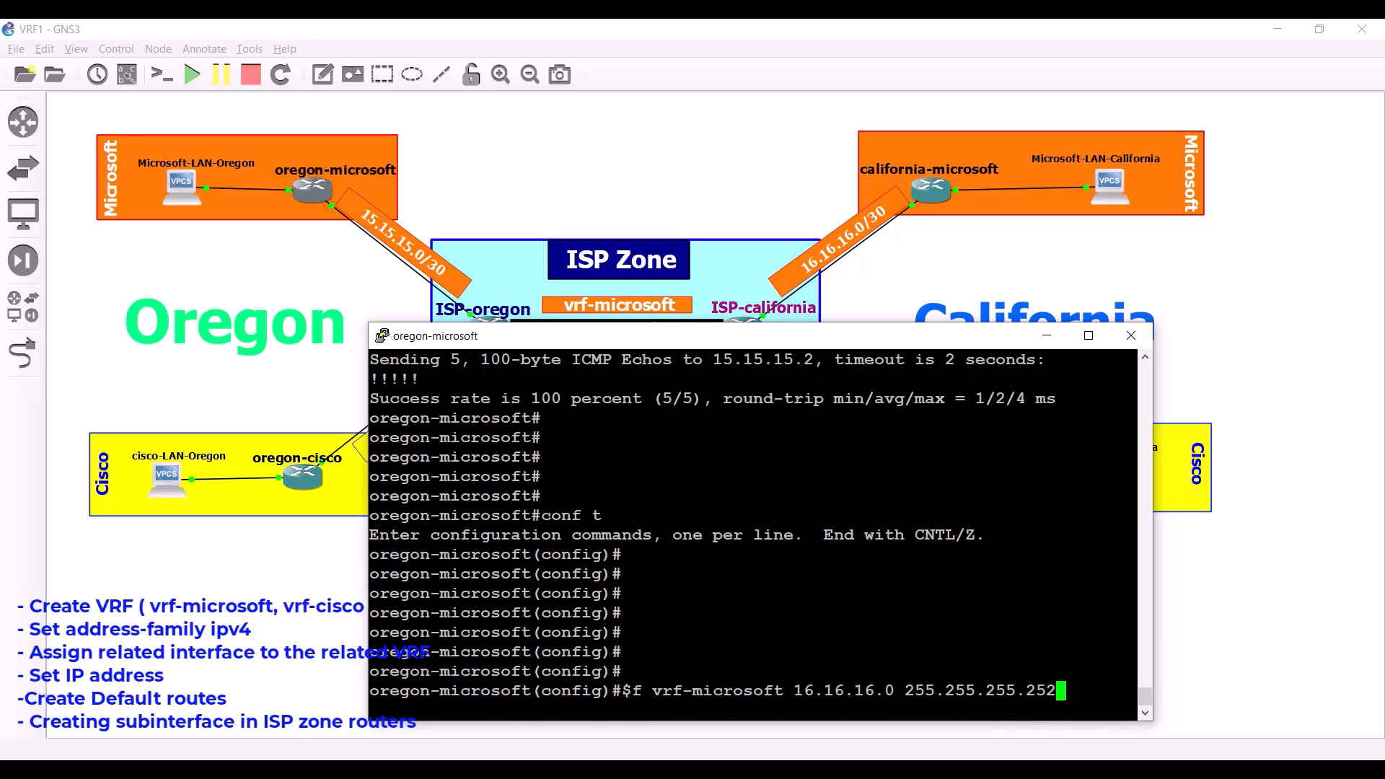
{"action": "key", "text": "BackSpace"}
{"action": "key", "text": "BackSpace"}
{"action": "key", "text": "BackSpace"}
{"action": "key", "text": "BackSpace"}
{"action": "key", "text": "BackSpace"}
{"action": "key", "text": "BackSpace"}
{"action": "key", "text": "BackSpace"}
{"action": "key", "text": "BackSpace"}
{"action": "key", "text": "BackSpace"}
{"action": "key", "text": "BackSpace"}
{"action": "key", "text": "BackSpace"}
{"action": "key", "text": "BackSpace"}
{"action": "key", "text": "BackSpace"}
{"action": "key", "text": "BackSpace"}
{"action": "key", "text": "BackSpace"}
{"action": "key", "text": "BackSpace"}
{"action": "key", "text": "BackSpace"}
{"action": "key", "text": "BackSpace"}
{"action": "key", "text": "BackSpace"}
{"action": "key", "text": "BackSpace"}
{"action": "key", "text": "BackSpace"}
{"action": "key", "text": "BackSpace"}
{"action": "key", "text": "BackSpace"}
{"action": "key", "text": "BackSpace"}
{"action": "key", "text": "BackSpace"}
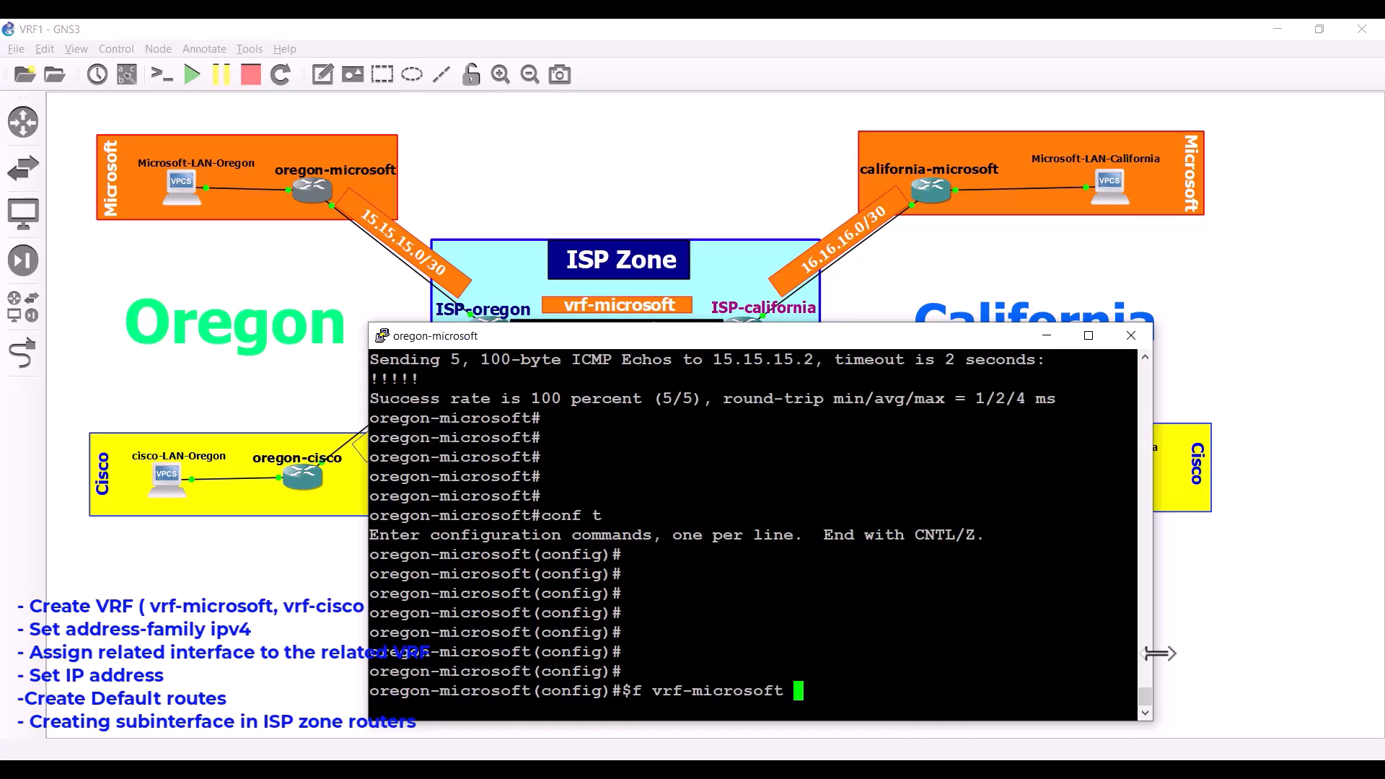
Complete the vrf-microsoft static route as a default route, 0.0.0.0 0.0.0.0 via 15.15.15.1, and leave configuration mode with end.
{"action": "type", "text": "0.0.0.0 0.0.0.0"}
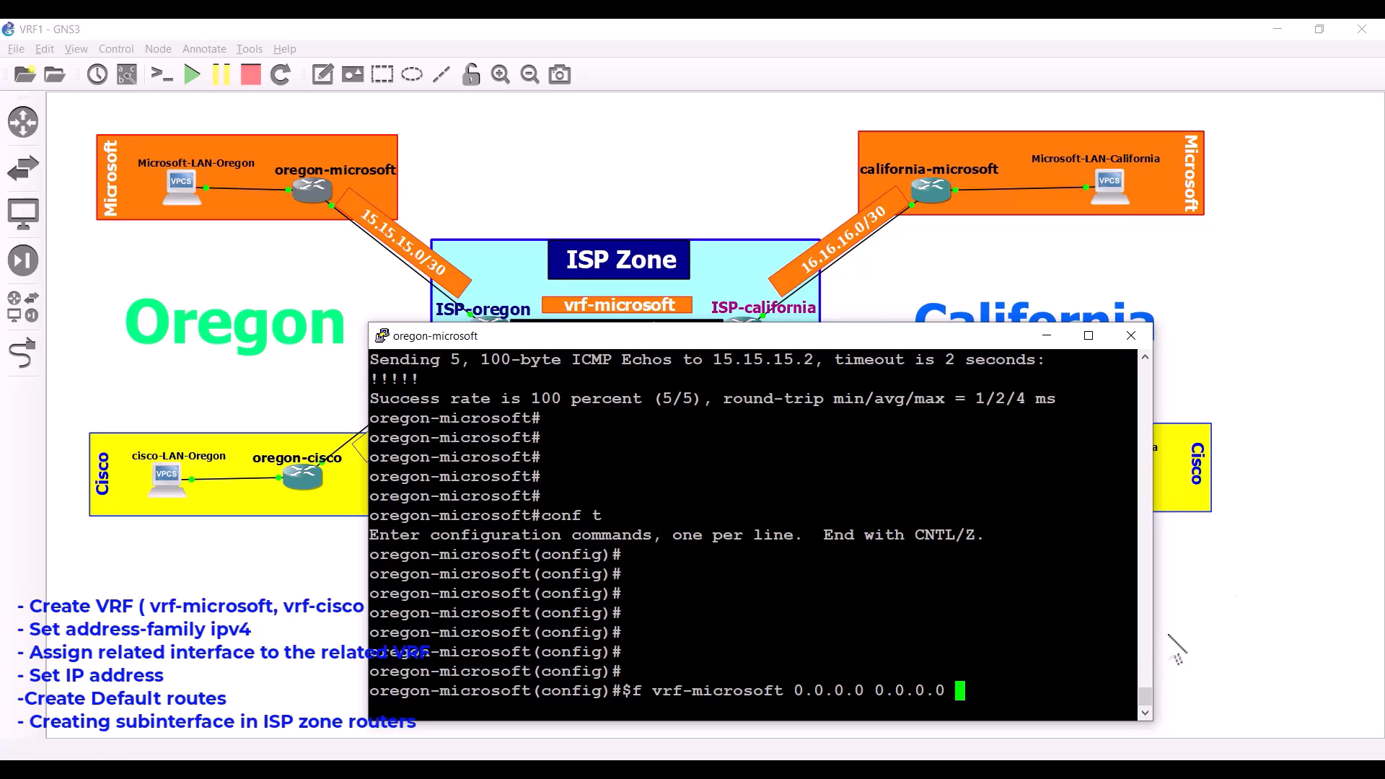
{"action": "left_click_drag", "start_coordinate": [697, 338], "coordinate": [872, 189]}
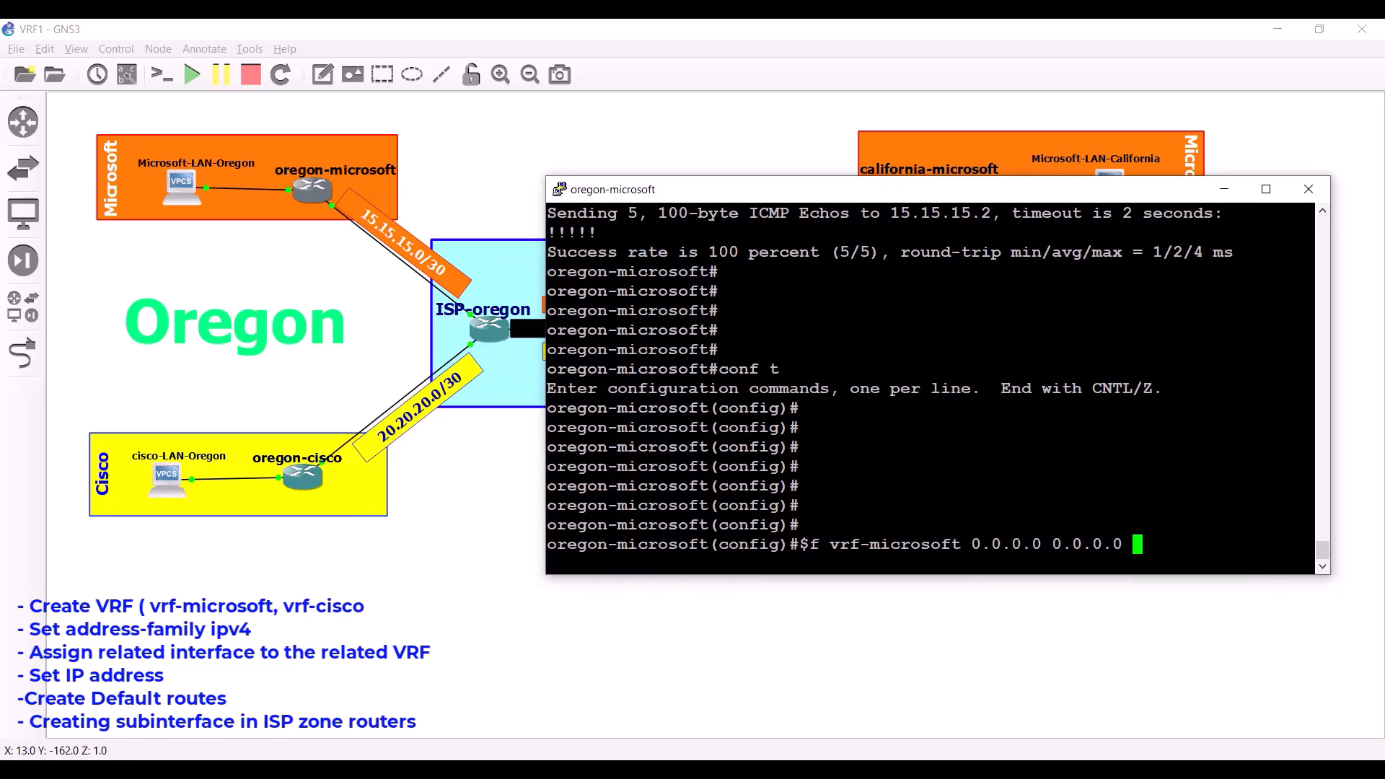
{"action": "type", "text": "15.15.15.1"}
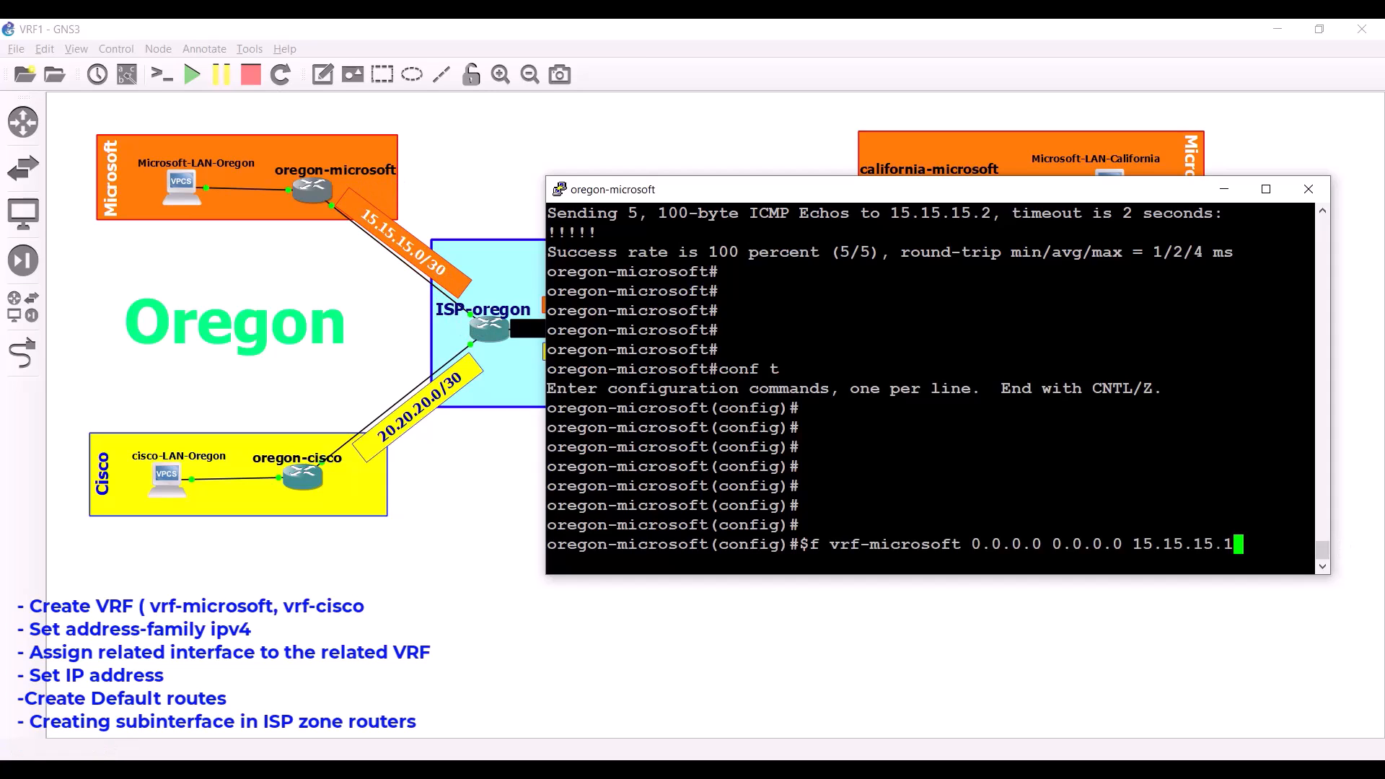
{"action": "key", "text": "Return"}
{"action": "key", "text": "Return"}
{"action": "key", "text": "Return"}
{"action": "key", "text": "Return"}
{"action": "key", "text": "Return"}
{"action": "key", "text": "Return"}
{"action": "key", "text": "Return"}
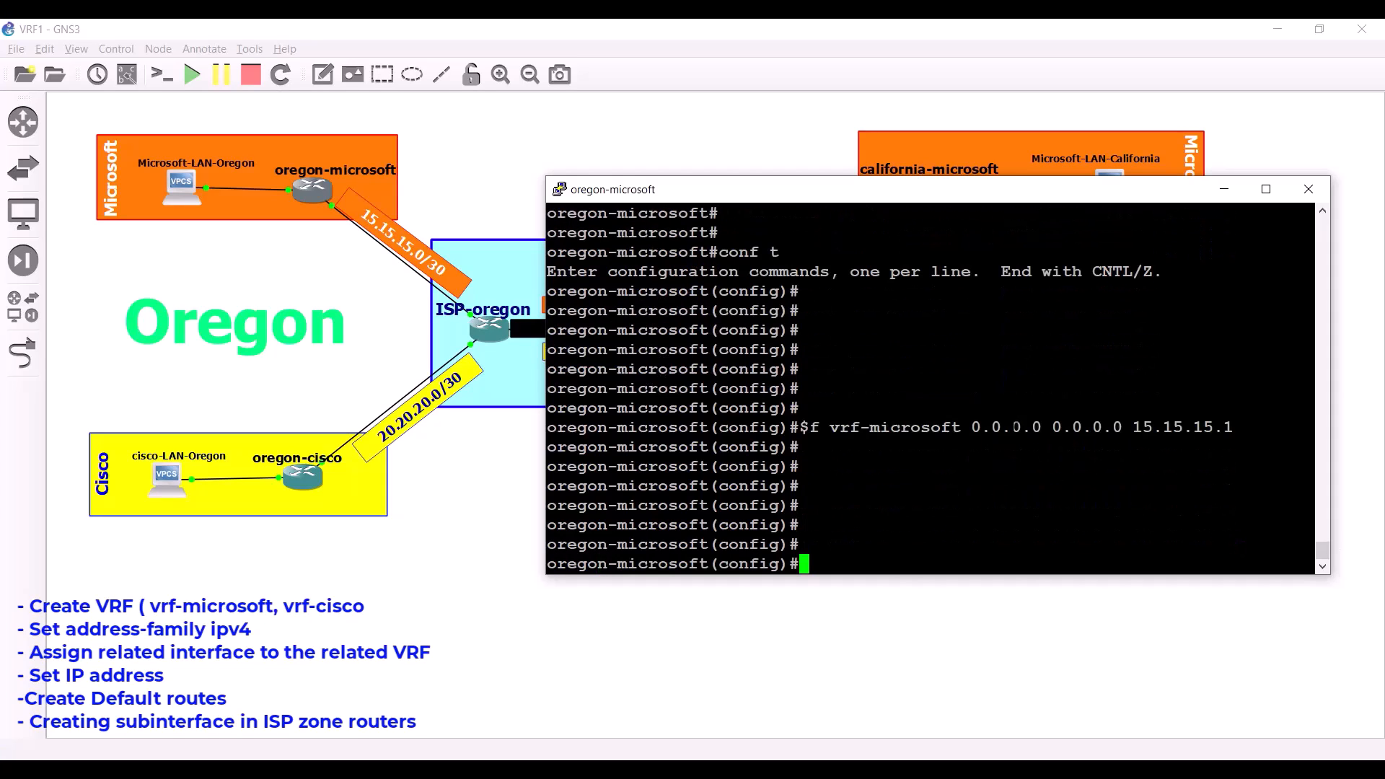
{"action": "mouse_move", "coordinate": [803, 427]}
{"action": "left_mouse_down"}
{"action": "mouse_move", "coordinate": [1226, 427]}
{"action": "mouse_move", "coordinate": [801, 427]}
{"action": "left_mouse_up"}
{"action": "type", "text": "end"}
{"action": "key", "text": "Return"}
{"action": "key", "text": "Return"}
{"action": "key", "text": "Return"}
{"action": "key", "text": "Return"}
{"action": "key", "text": "Return"}
{"action": "key", "text": "Return"}
{"action": "key", "text": "Return"}
{"action": "key", "text": "Return"}
{"action": "key", "text": "Return"}
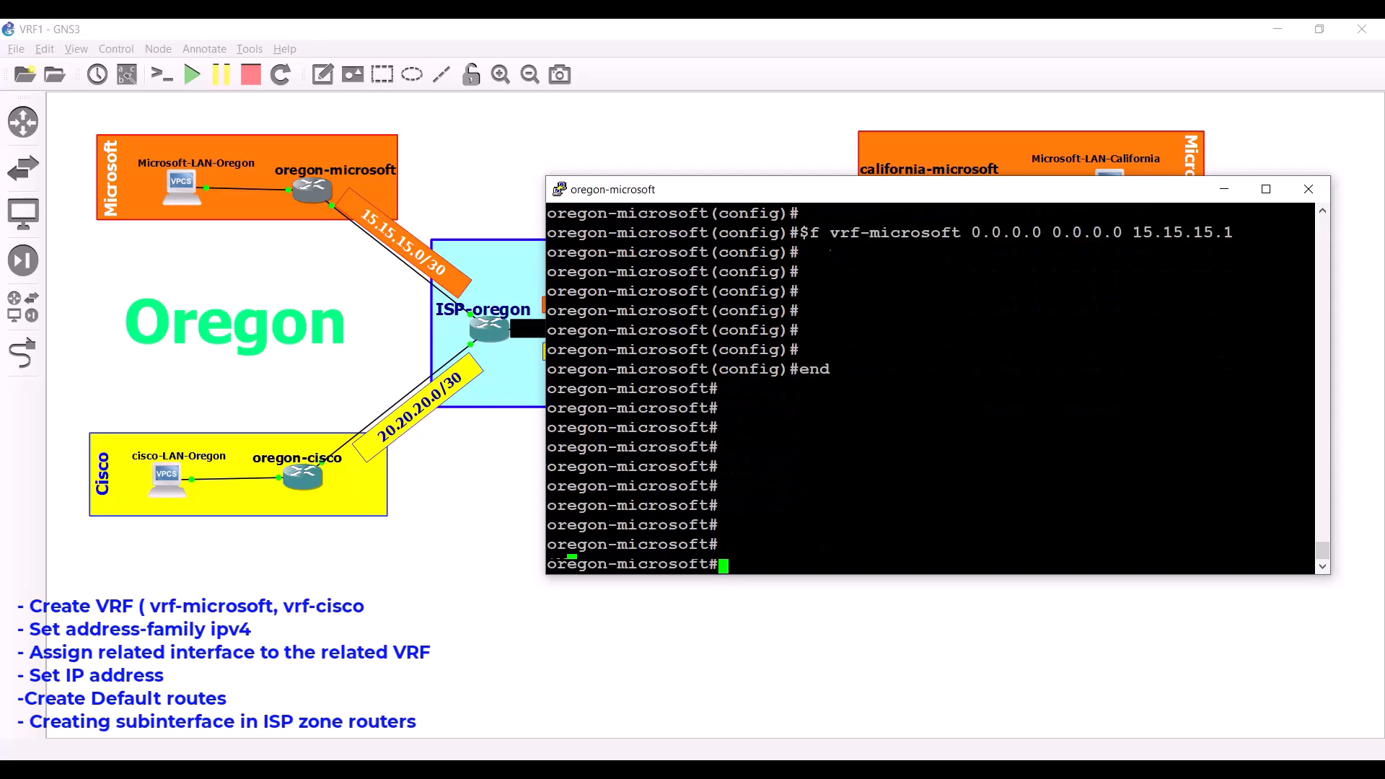
Show the vrf-microsoft routing table on oregon-microsoft with show ip route vrf vrf-microsoft and examine the default route and gateway entries.
{"action": "type", "text": "show "}
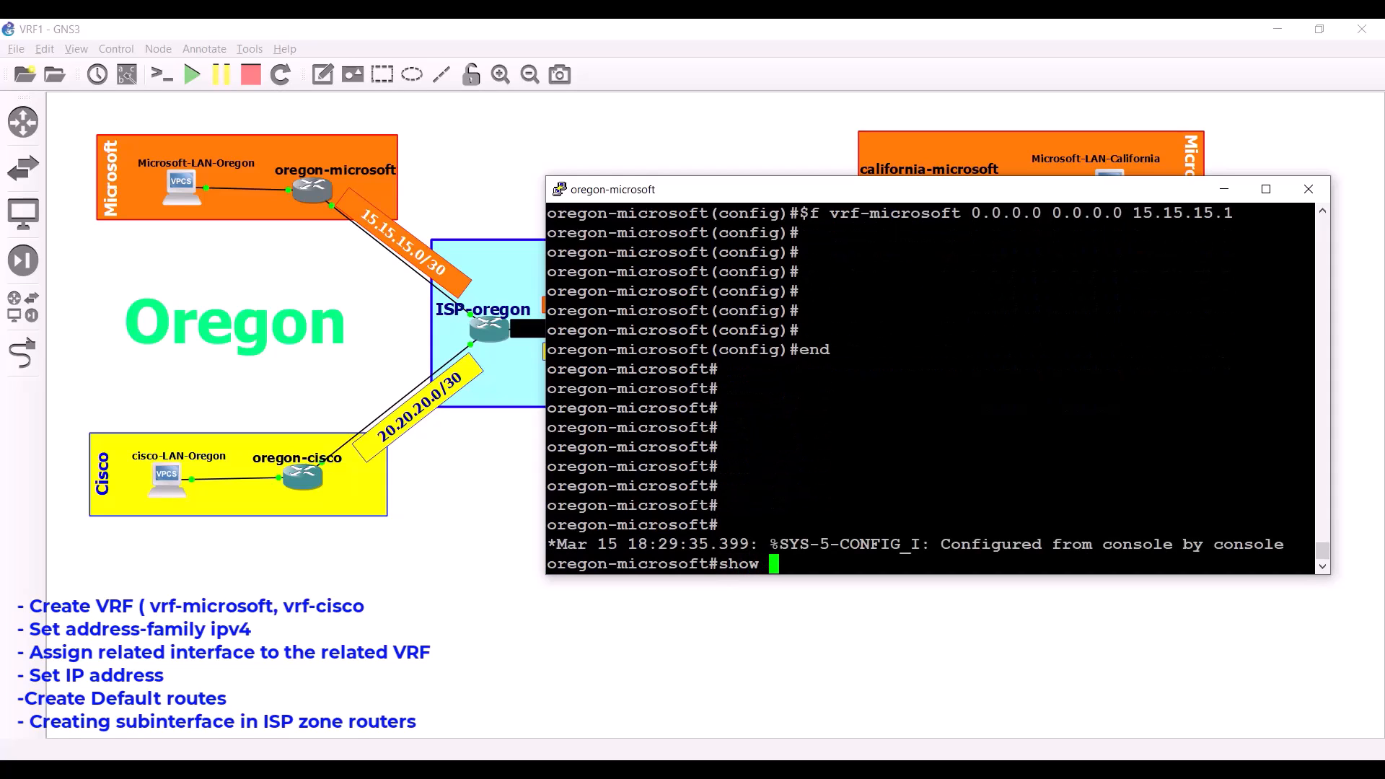
{"action": "type", "text": "ip route vrf vr"}
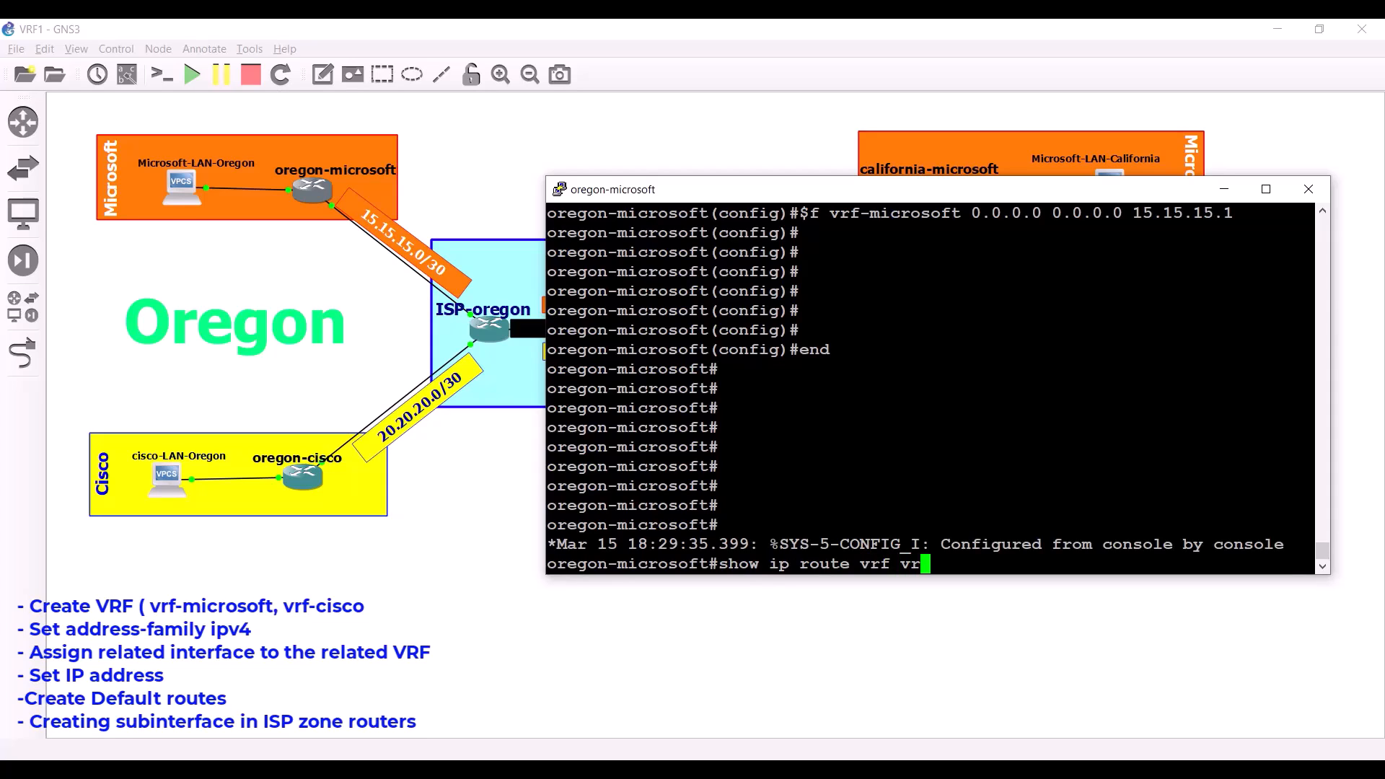
{"action": "type", "text": "f-microsoft"}
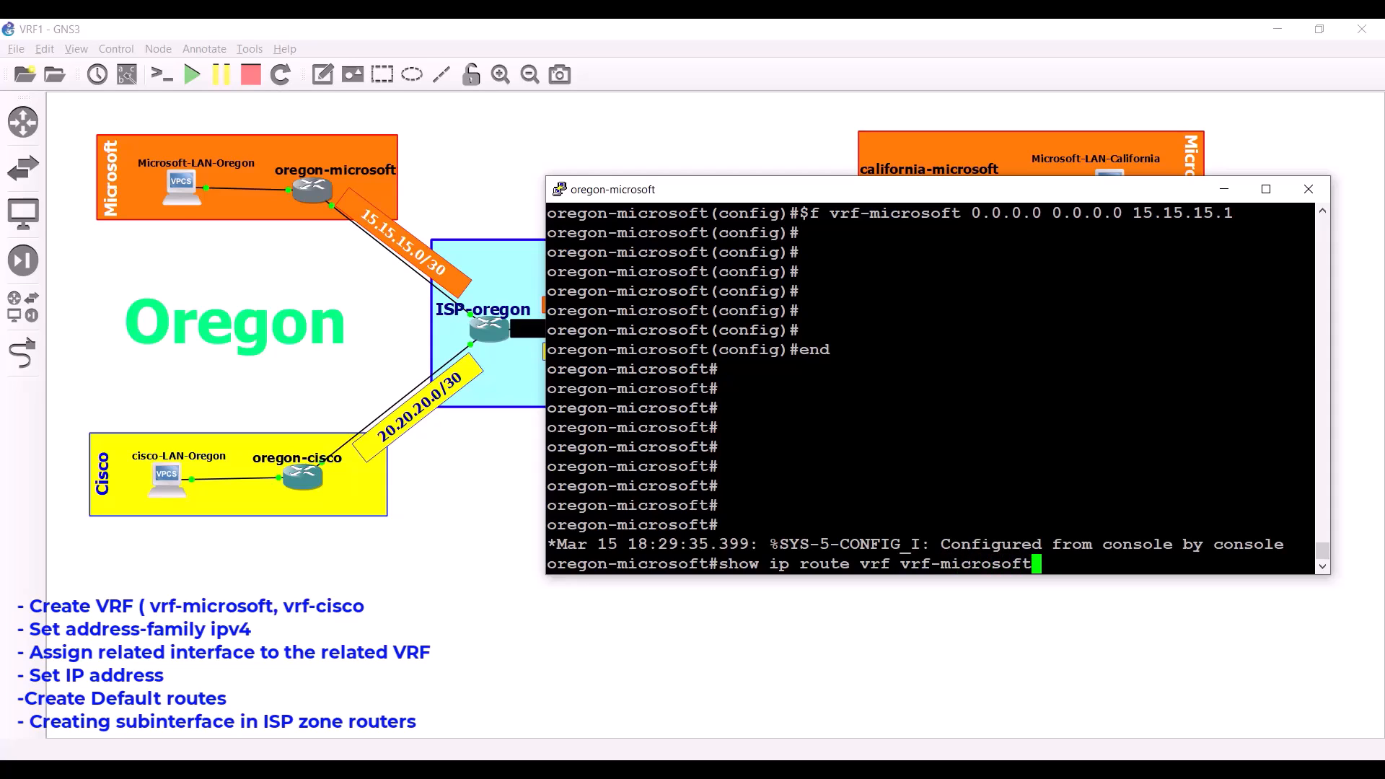
{"action": "key", "text": "Return"}
{"action": "left_click_drag", "start_coordinate": [548, 486], "coordinate": [913, 485]}
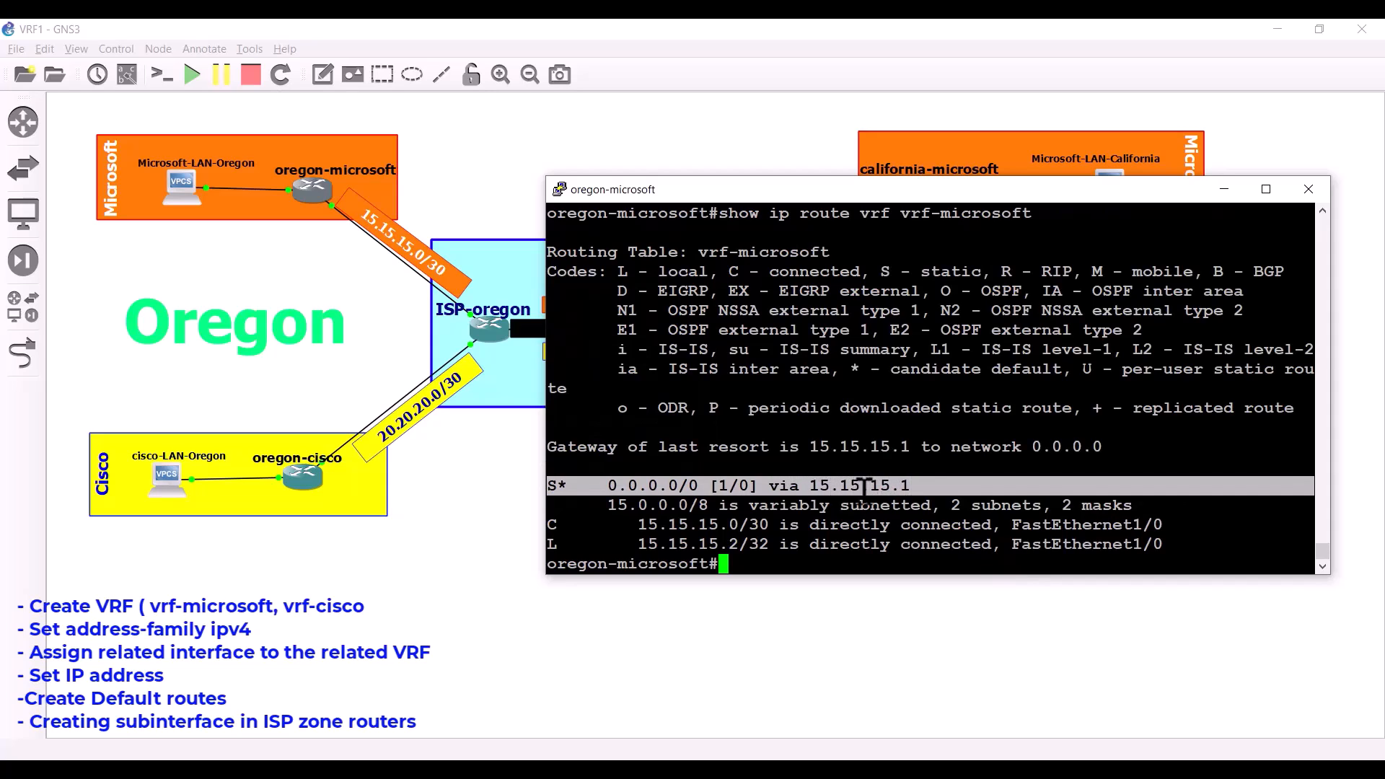
{"action": "double_click", "coordinate": [930, 447]}
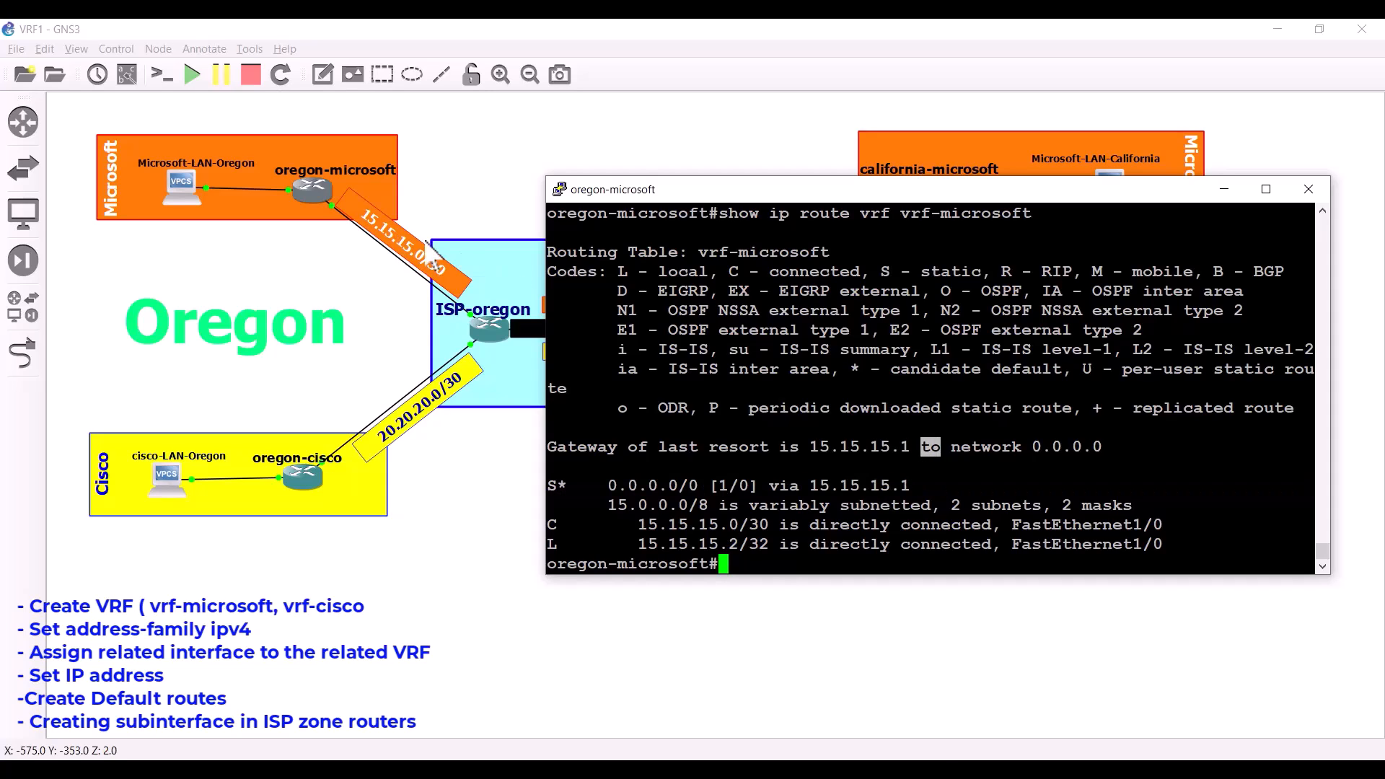
Put the oregon-microsoft console away, open the california-microsoft router's console and enter global configuration mode with conf t.
{"action": "left_click", "coordinate": [1226, 190]}
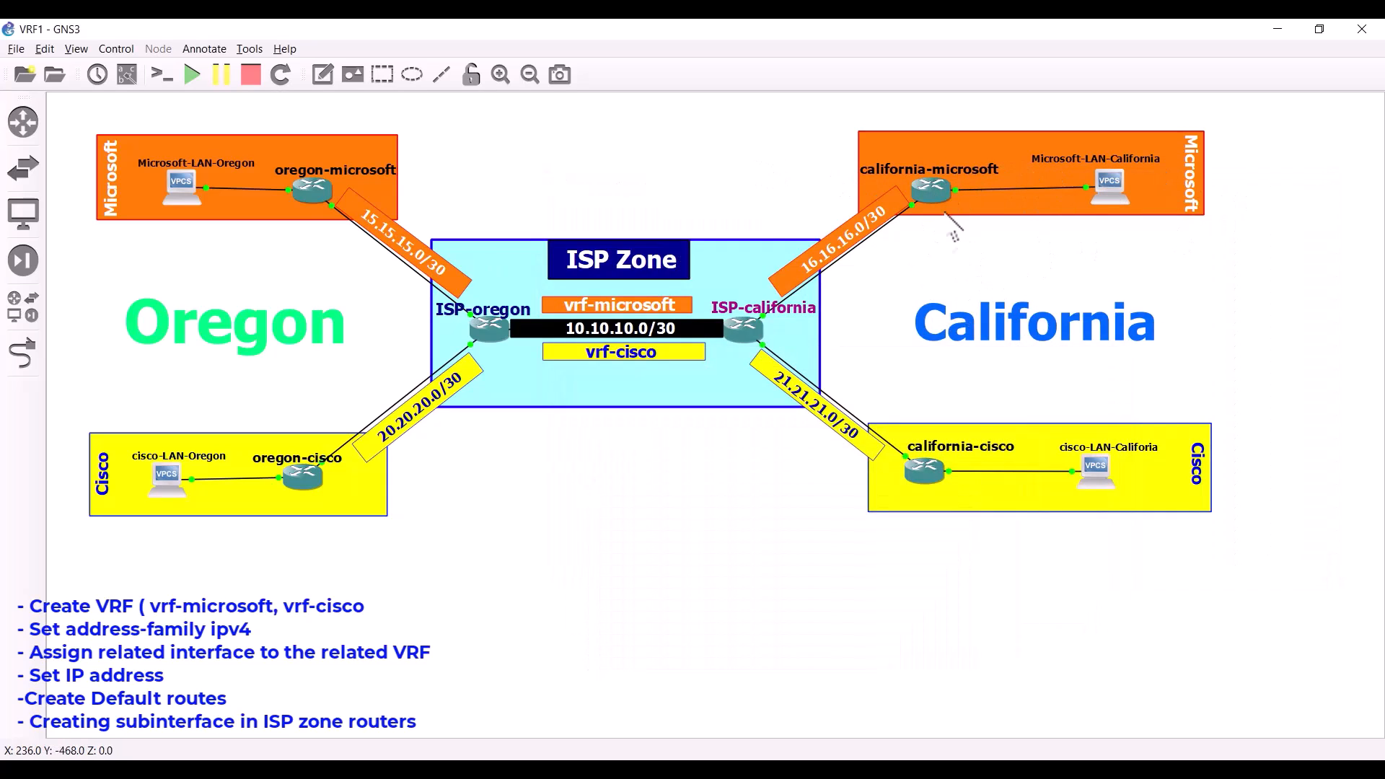
{"action": "double_click", "coordinate": [931, 187]}
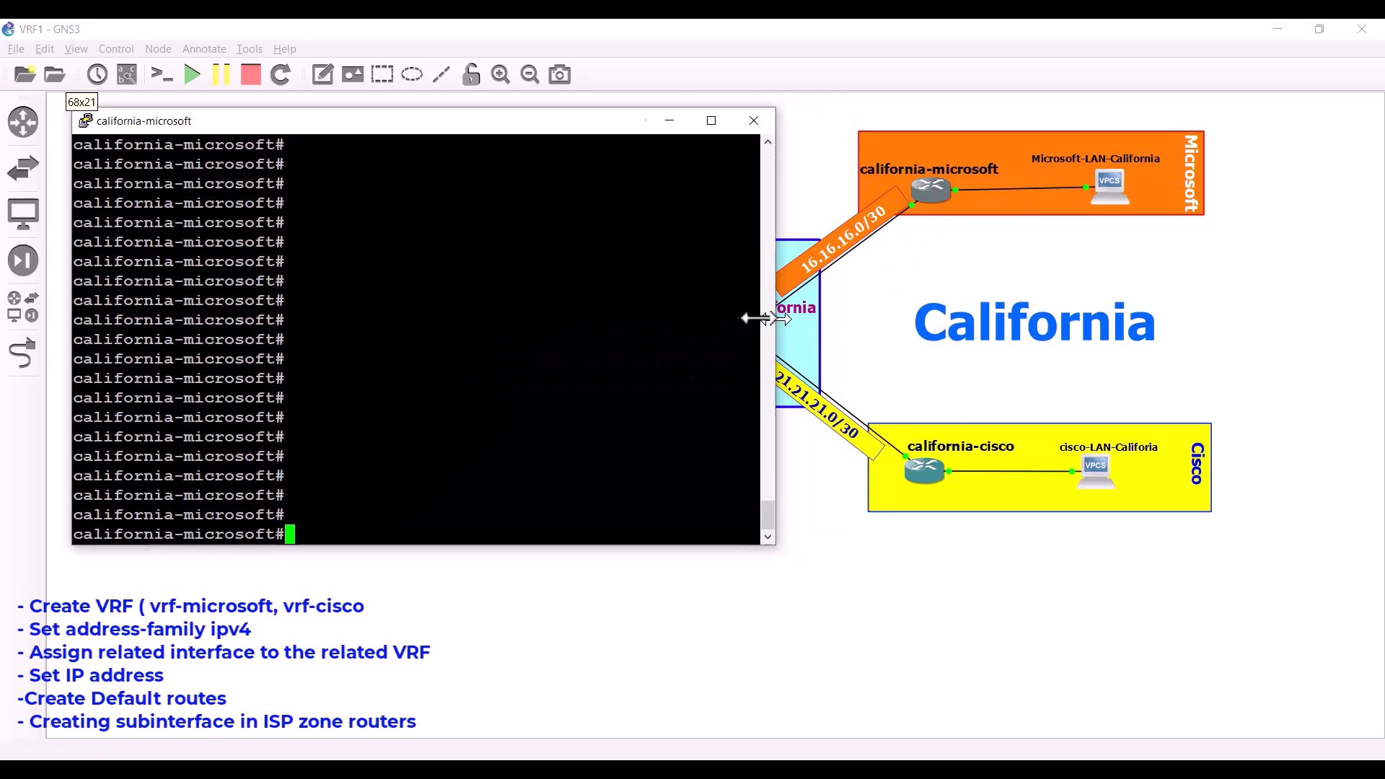
{"action": "key", "text": "Return"}
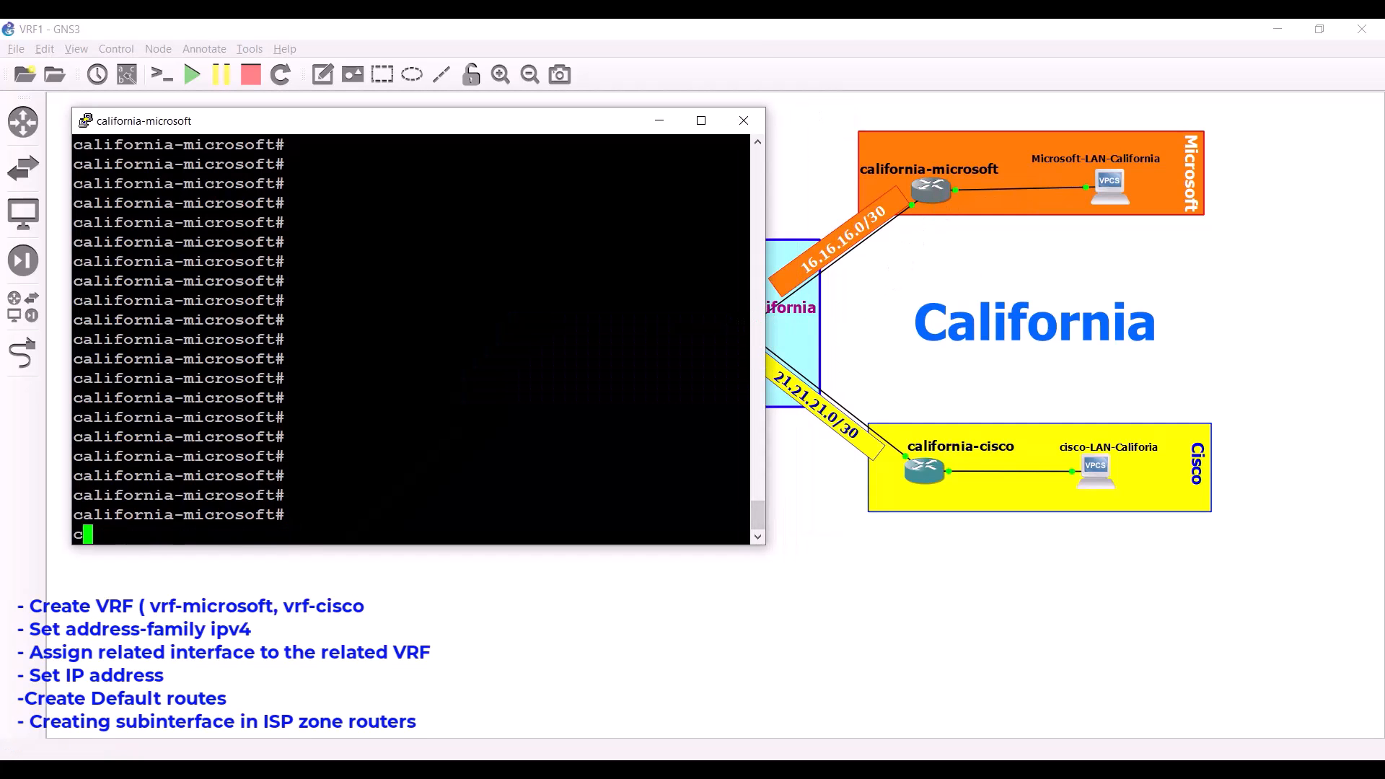
{"action": "type", "text": "conf t"}
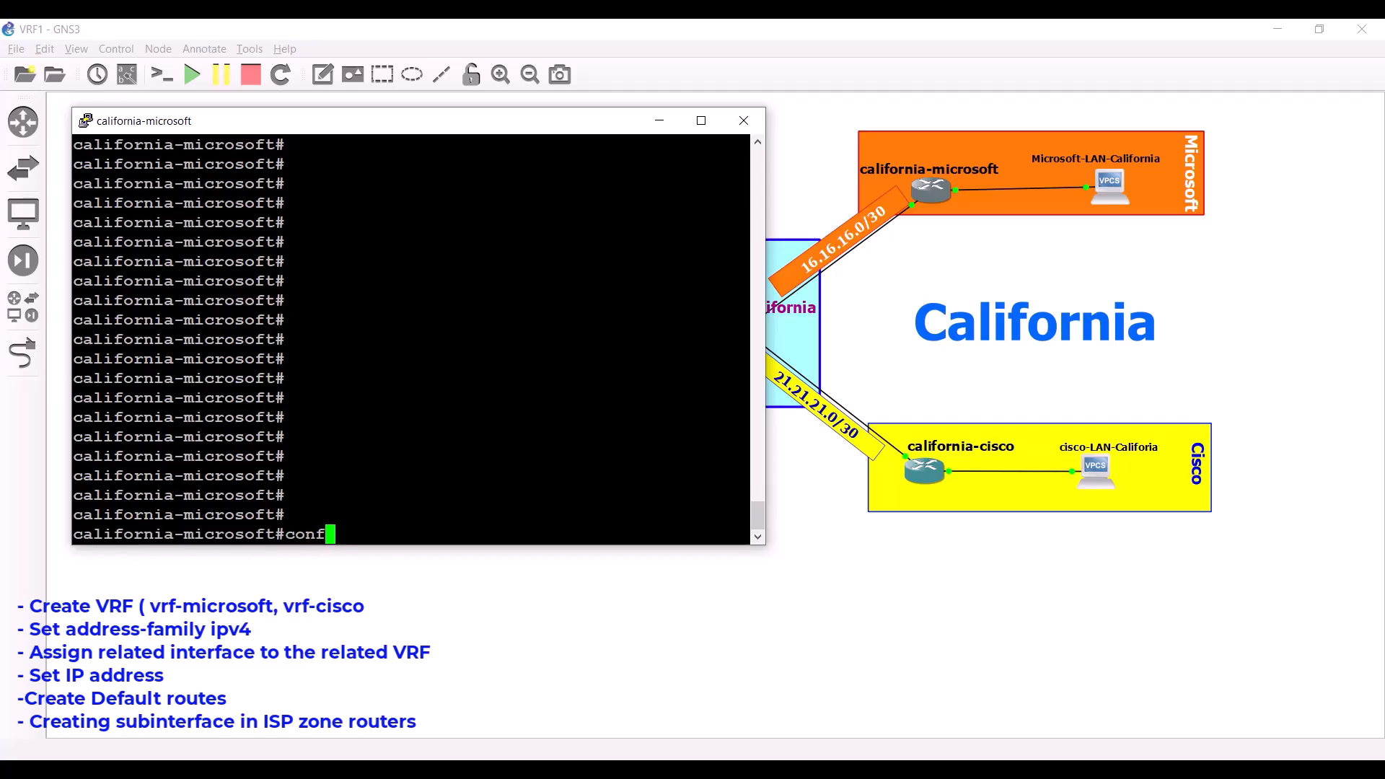
{"action": "key", "text": "Return"}
{"action": "key", "text": "Return"}
{"action": "key", "text": "Return"}
{"action": "key", "text": "Return"}
Write the vrf definition vrf-microsoft command on california-microsoft without submitting it.
{"action": "type", "text": "vrf "}
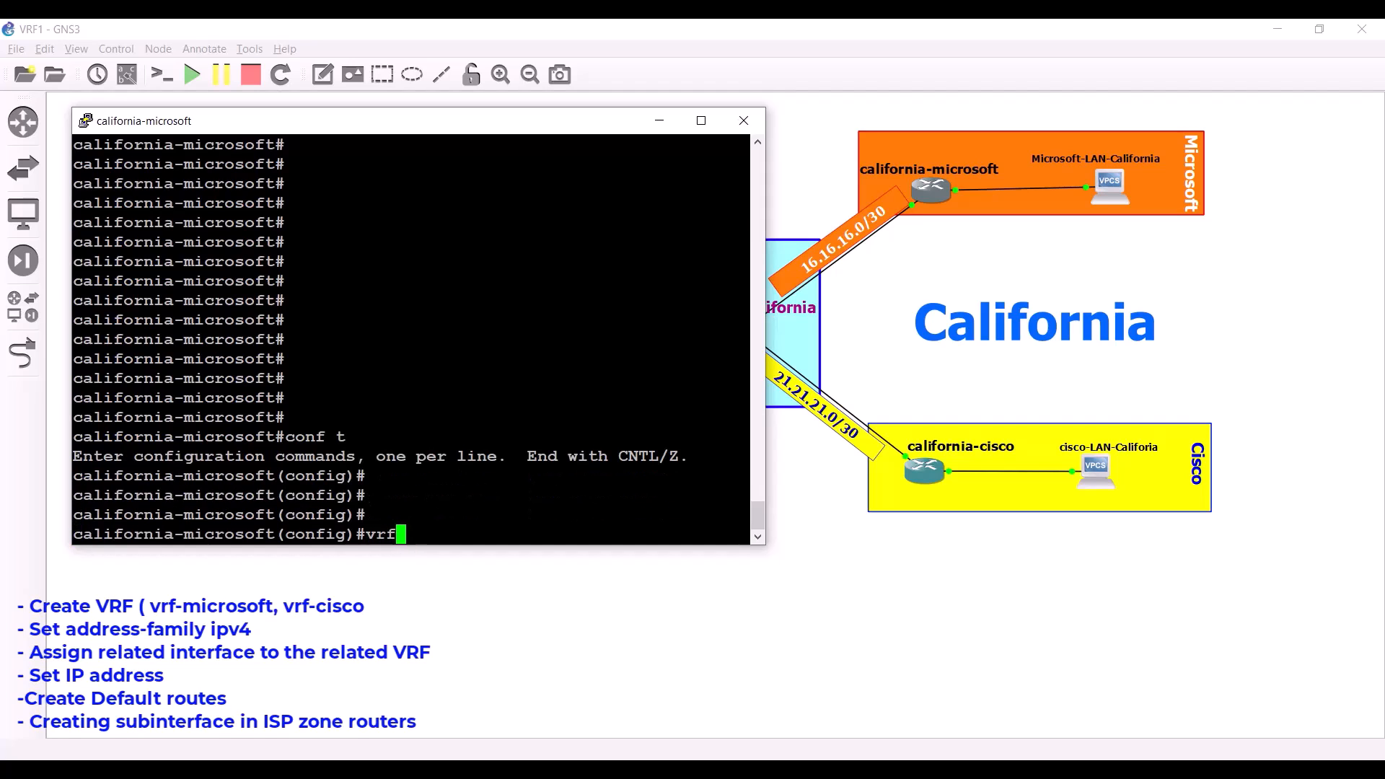
{"action": "type", "text": "def"}
{"action": "key", "text": "Tab"}
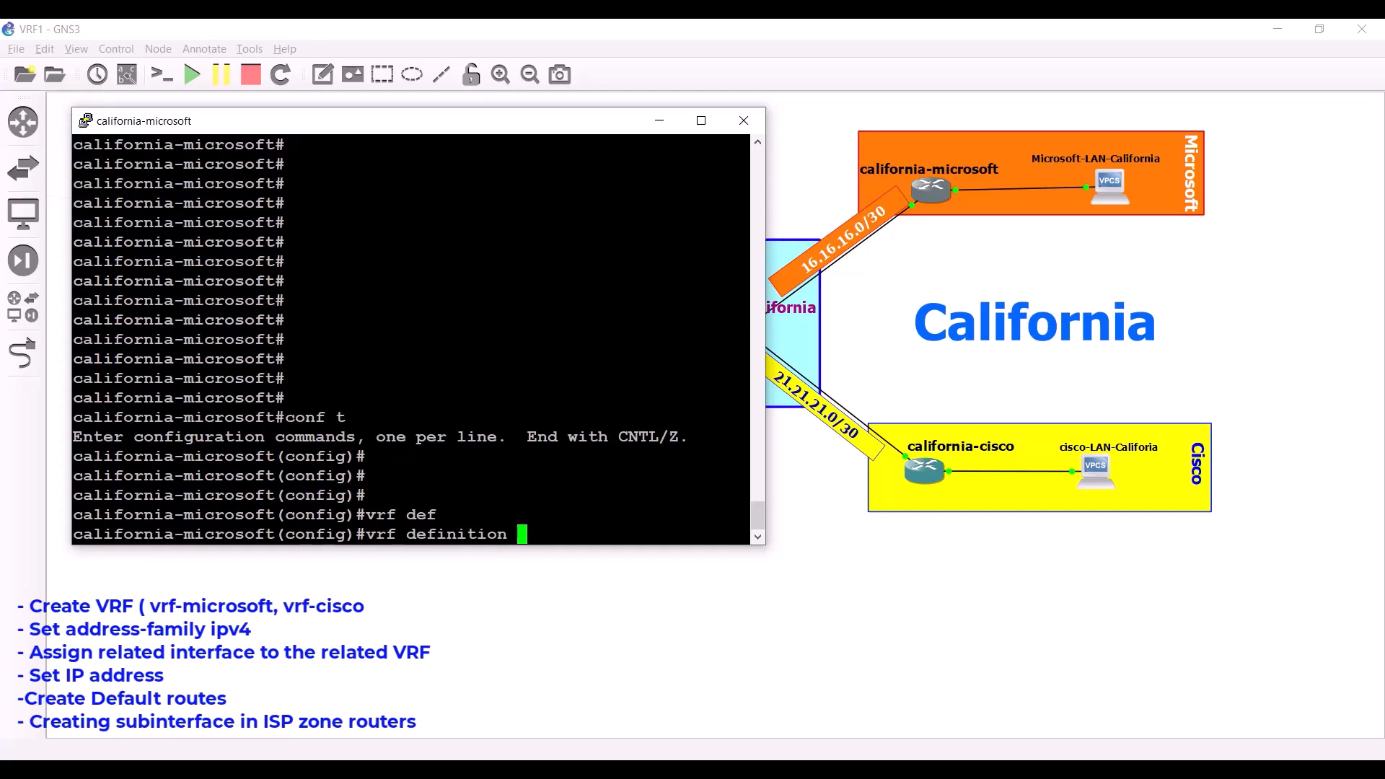
{"action": "type", "text": "vrf-microsoft"}
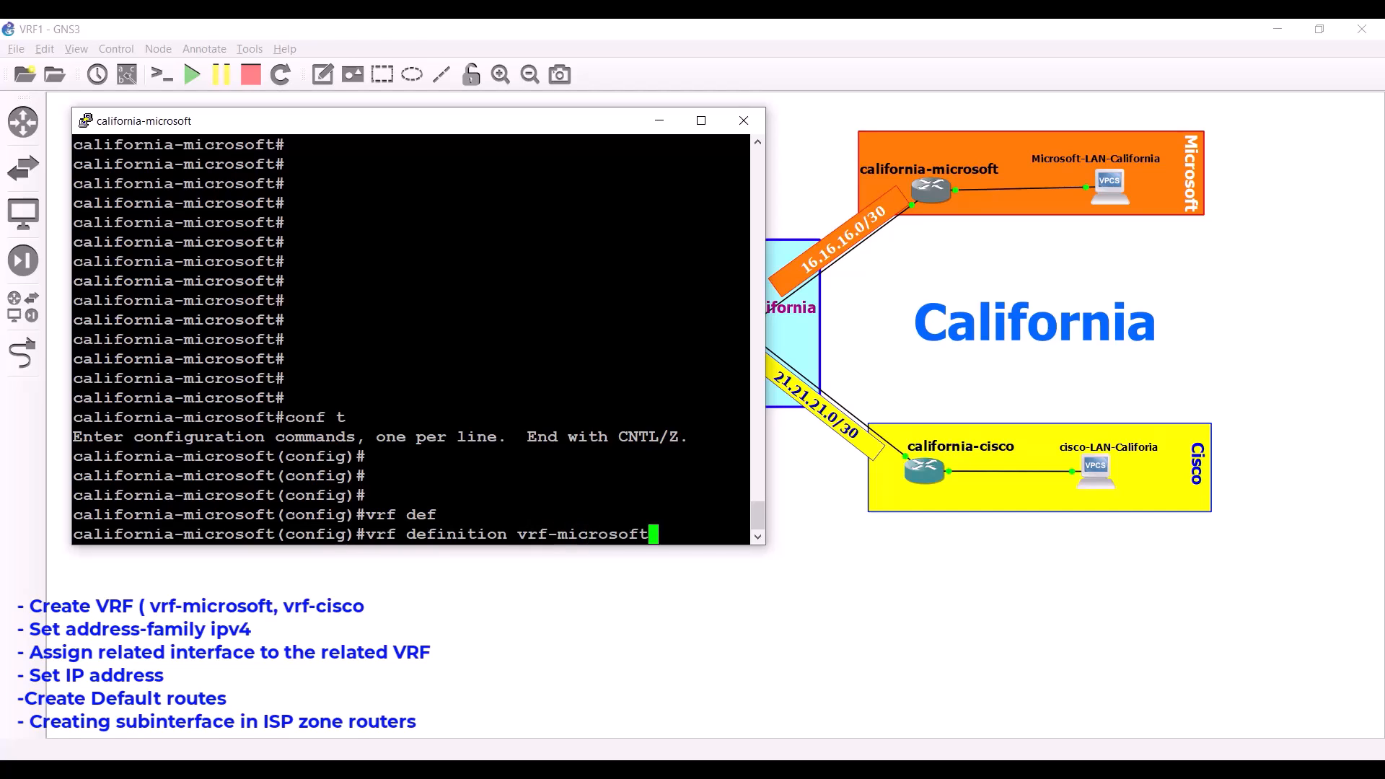
Review the topology diagram, bring back the california-microsoft console, and reposition and widen its window.
{"action": "left_click", "coordinate": [577, 33]}
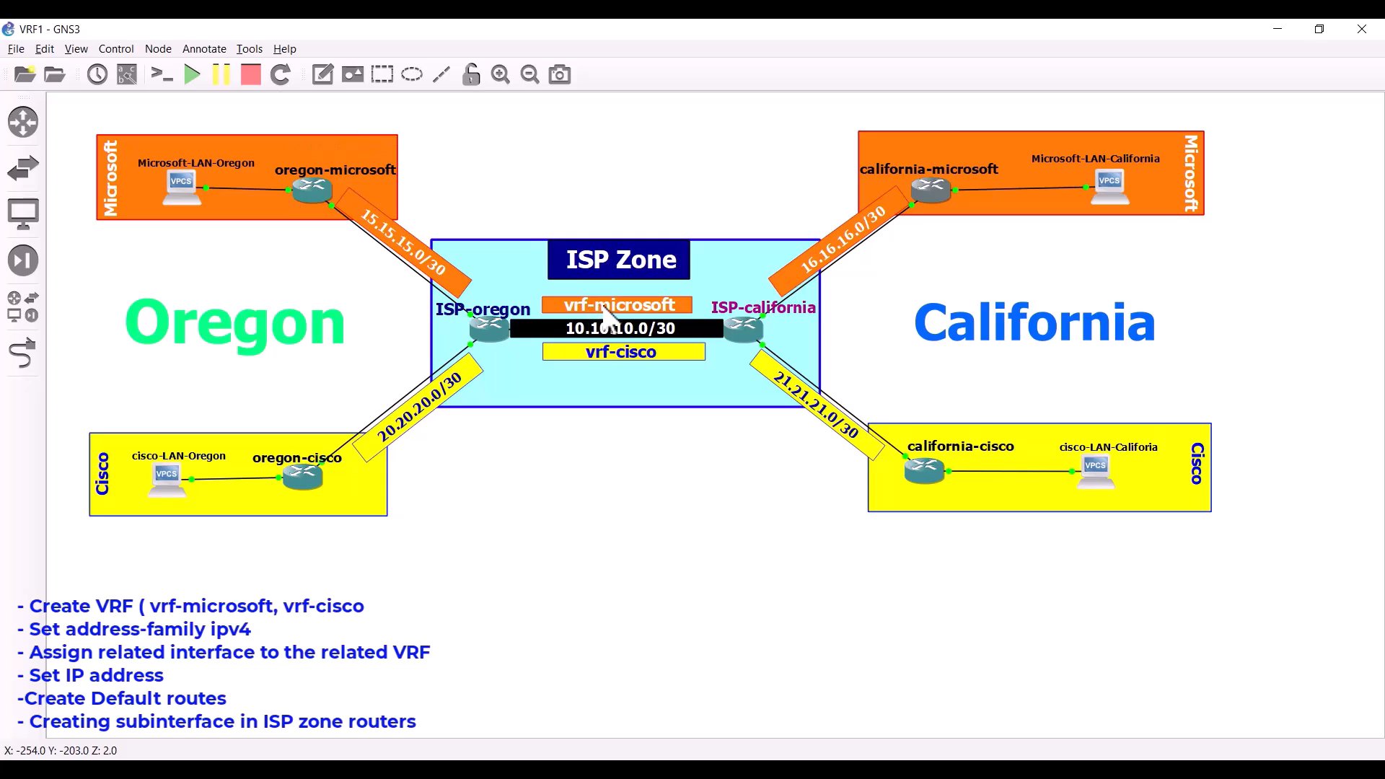
{"action": "left_click", "coordinate": [471, 211]}
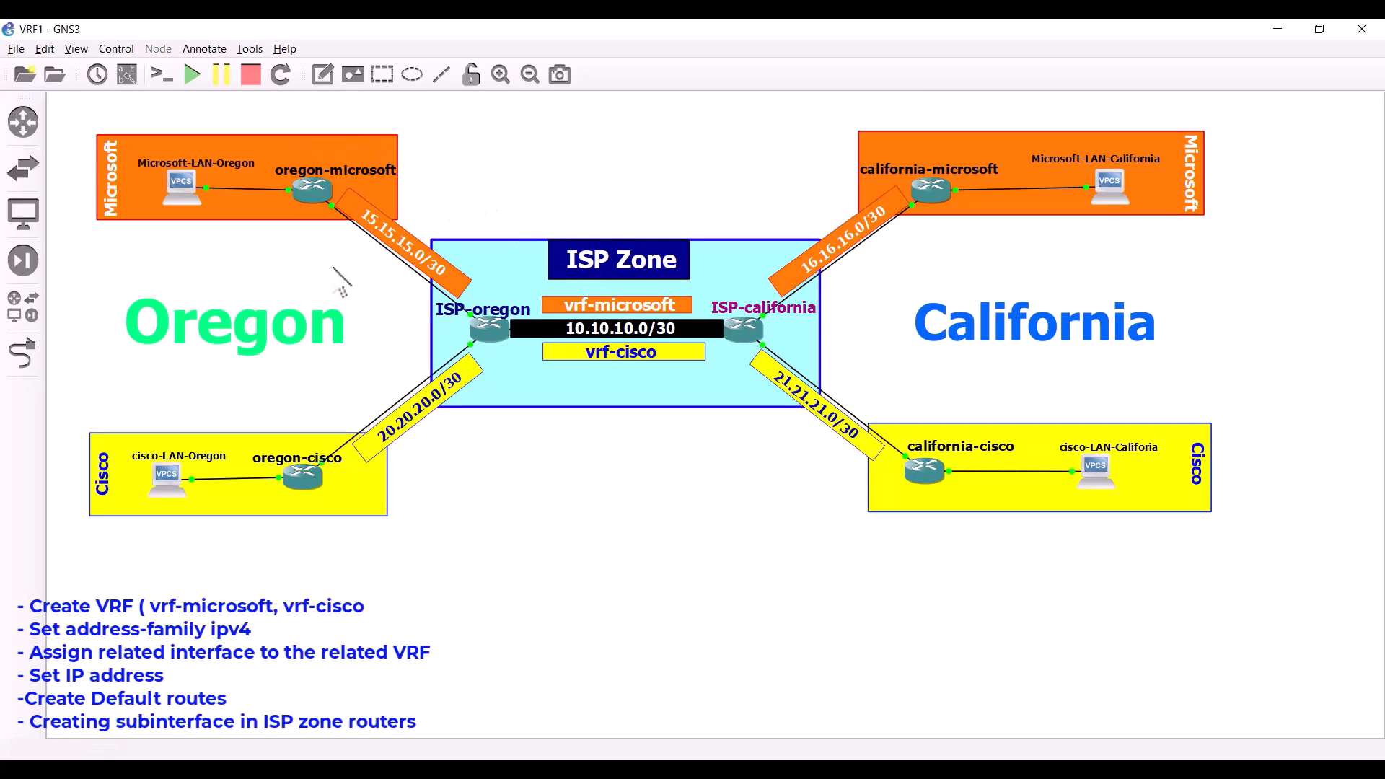
{"action": "left_click_drag", "start_coordinate": [345, 272], "coordinate": [930, 311]}
{"action": "left_click", "coordinate": [944, 271]}
{"action": "left_click", "coordinate": [927, 192]}
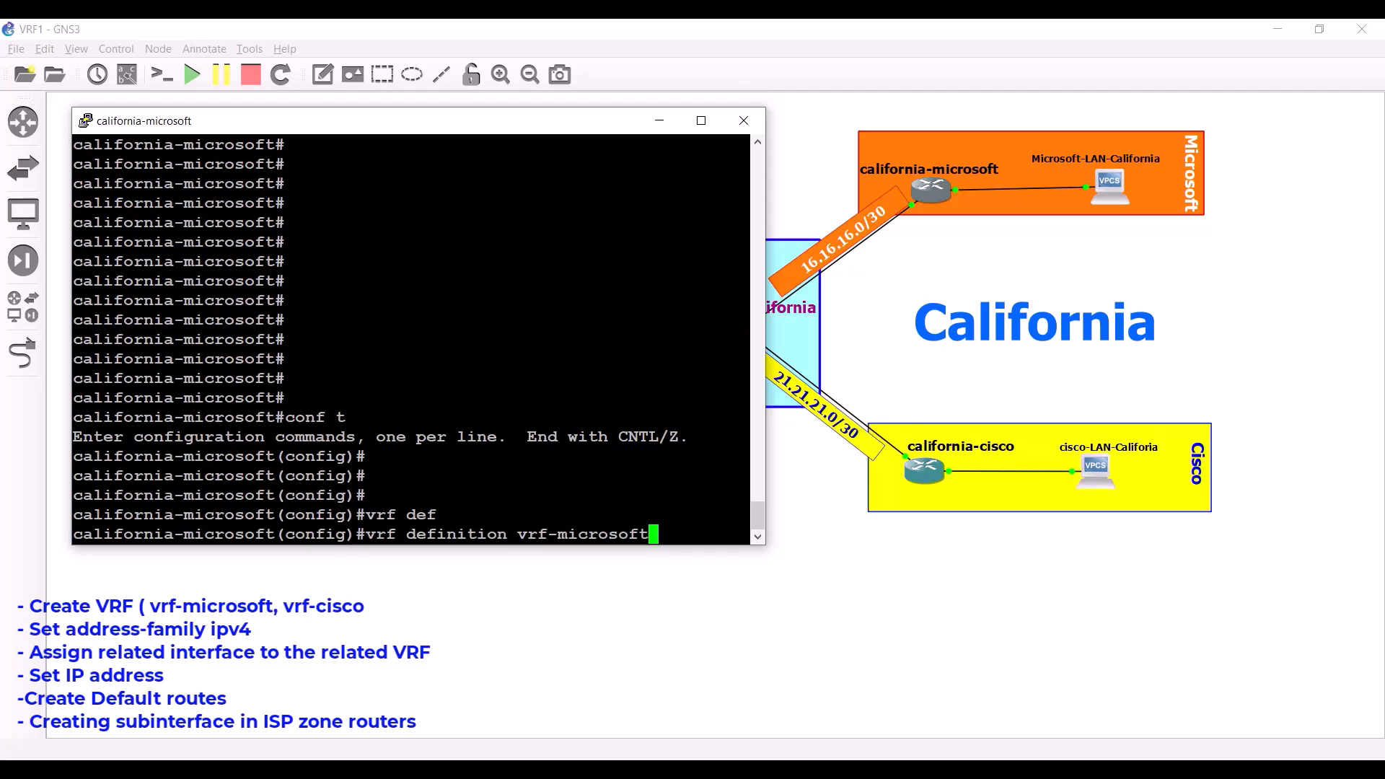
{"action": "left_click_drag", "start_coordinate": [396, 130], "coordinate": [340, 142]}
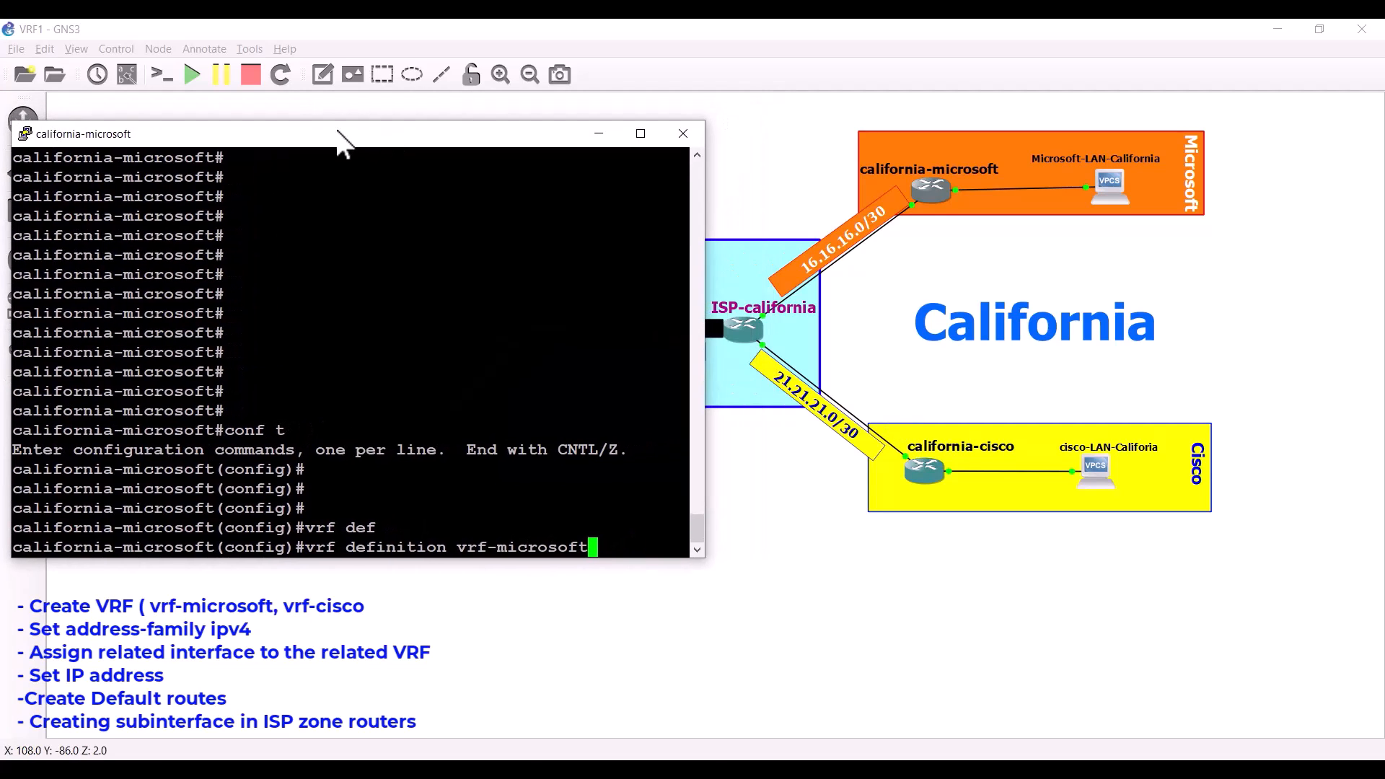
{"action": "left_click_drag", "start_coordinate": [705, 289], "coordinate": [549, 280]}
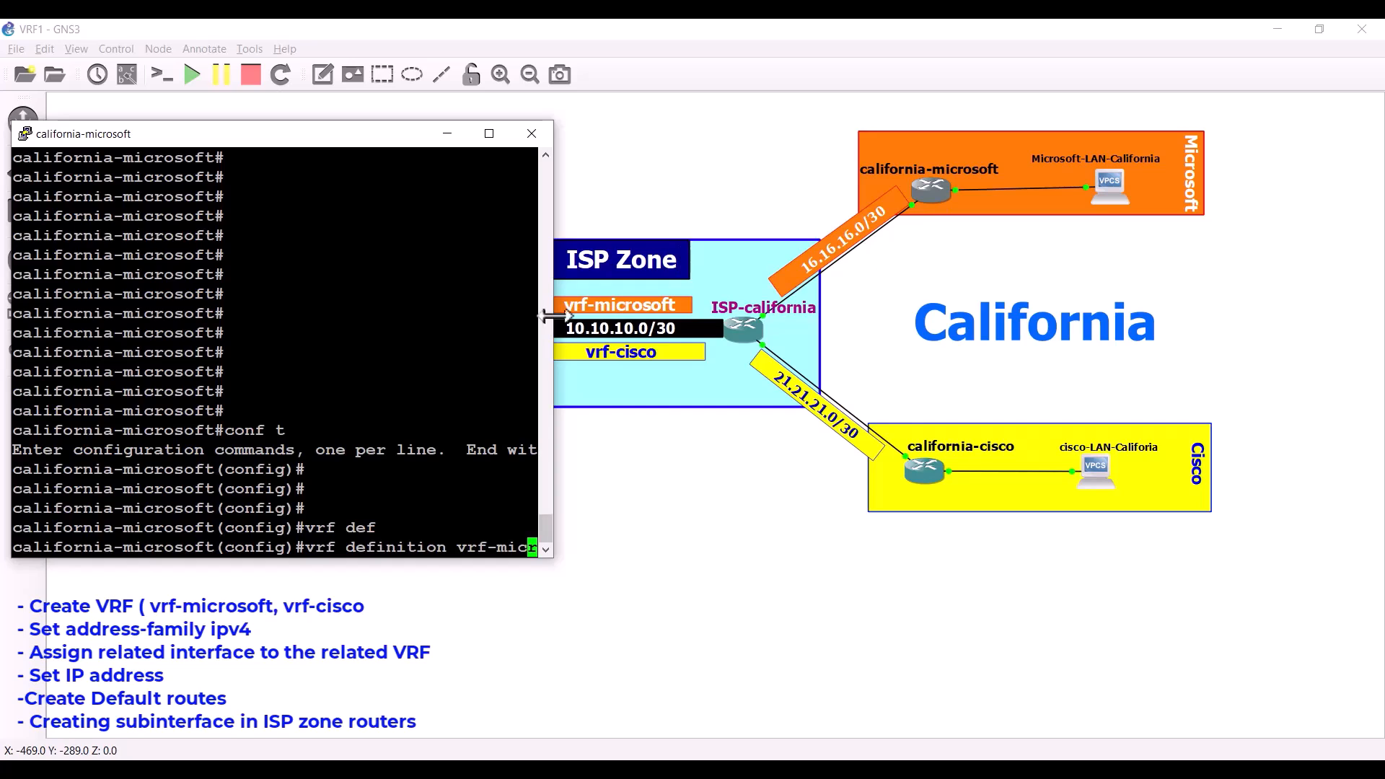
{"action": "left_click_drag", "start_coordinate": [553, 328], "coordinate": [796, 339]}
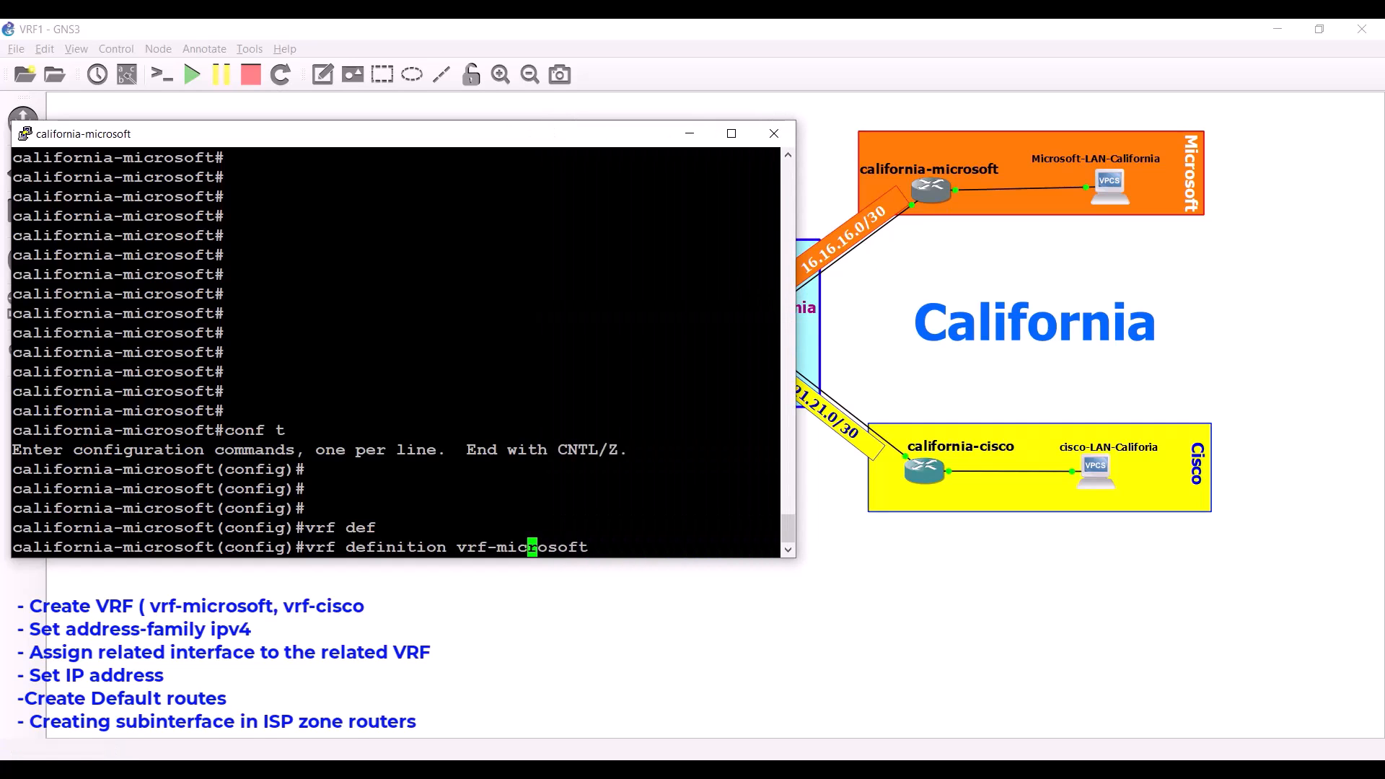
Submit the vrf-microsoft definition on california-microsoft to enter VRF configuration mode.
{"action": "key", "text": "Return"}
{"action": "key", "text": "Return"}
{"action": "key", "text": "Return"}
{"action": "key", "text": "Return"}
{"action": "key", "text": "Return"}
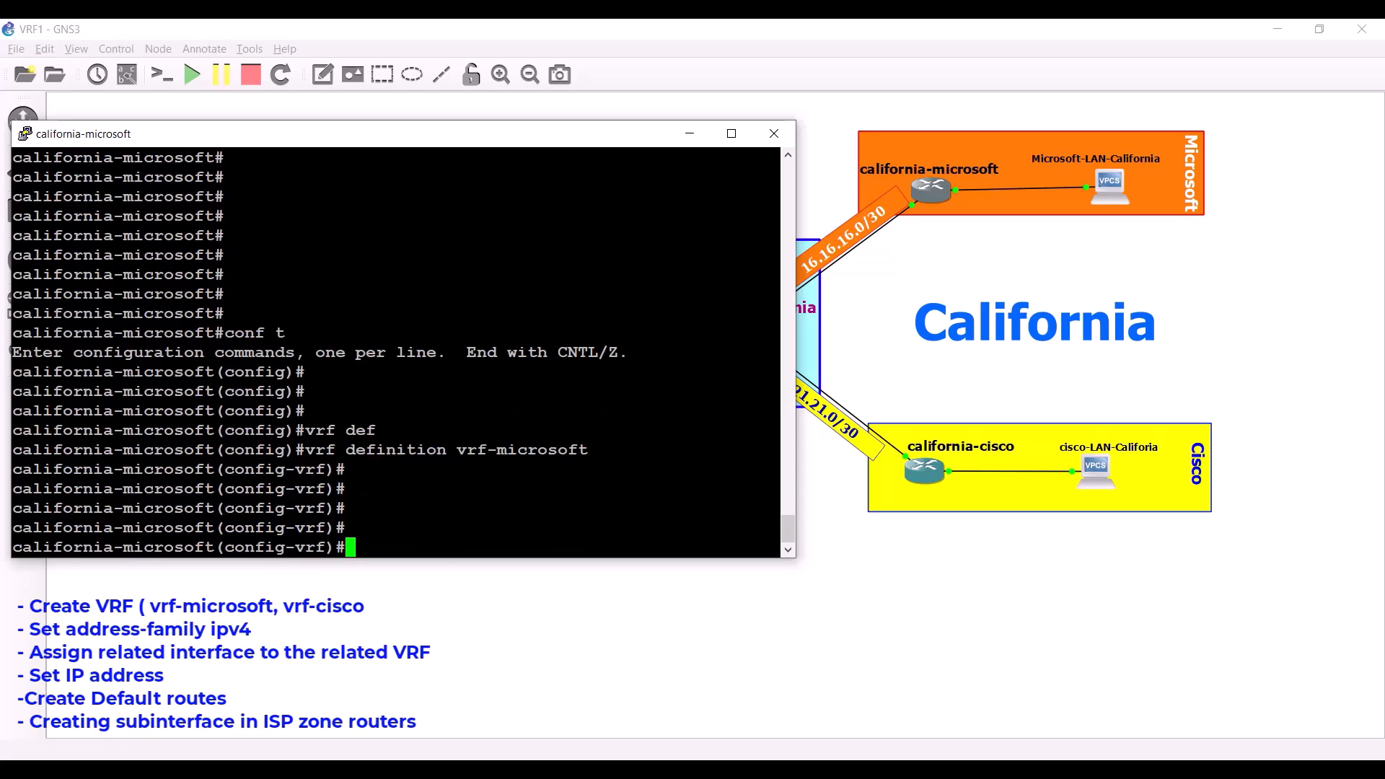
Set address-family ipv4 for vrf-microsoft, consulting the command's inline help, and leave configuration mode with end.
{"action": "type", "text": "add"}
{"action": "key", "text": "Tab"}
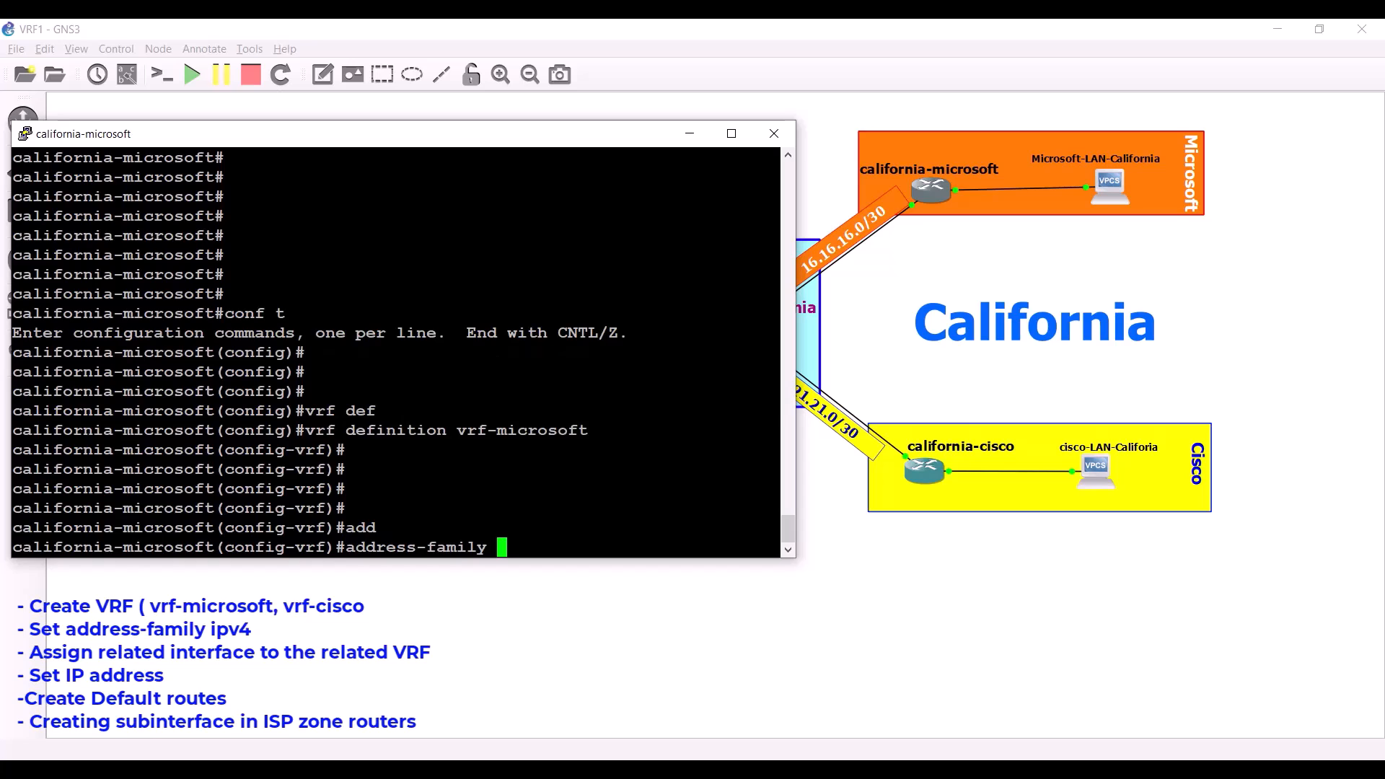
{"action": "type", "text": "?"}
{"action": "type", "text": "ipv"}
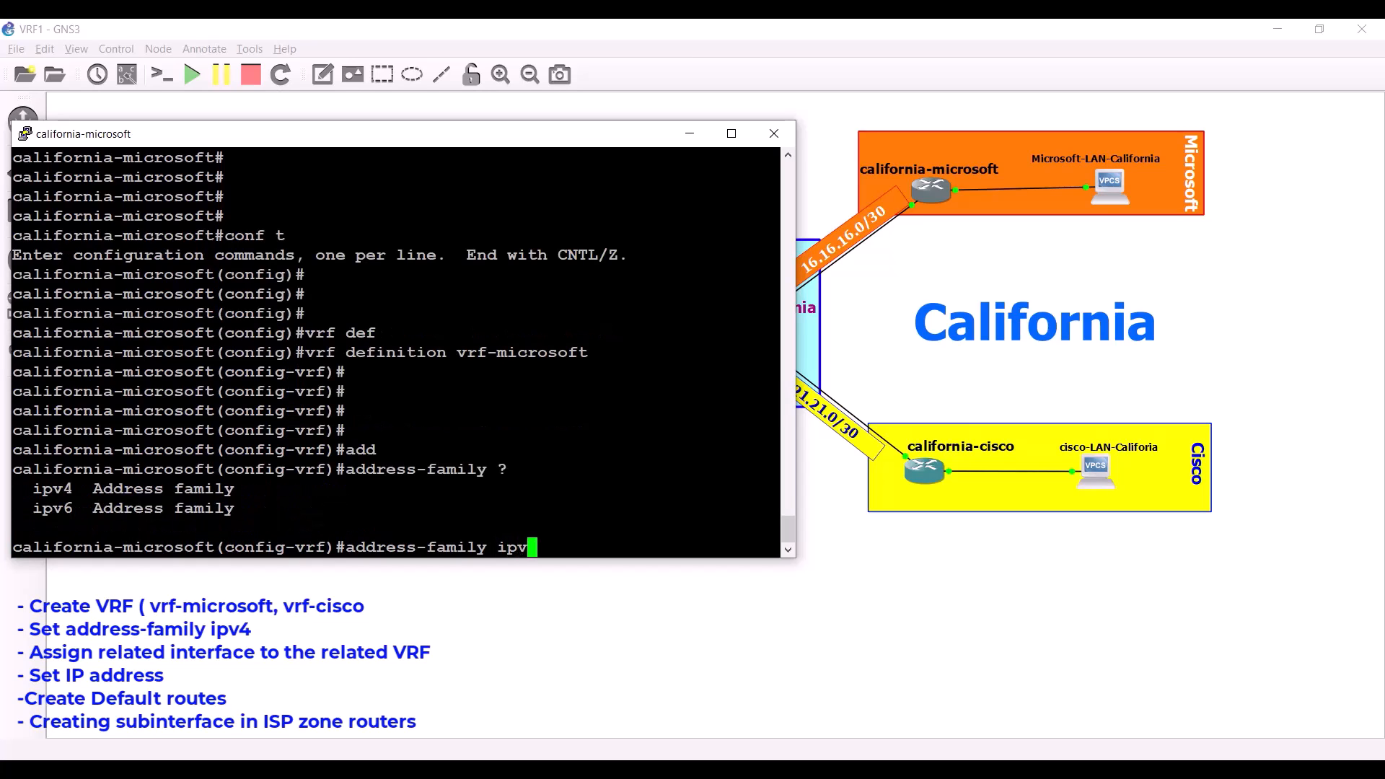
{"action": "type", "text": "4"}
{"action": "key", "text": "Return"}
{"action": "key", "text": "Return"}
{"action": "key", "text": "Return"}
{"action": "key", "text": "Return"}
{"action": "key", "text": "Return"}
{"action": "key", "text": "Return"}
{"action": "type", "text": "end"}
{"action": "key", "text": "Return"}
{"action": "key", "text": "Return"}
{"action": "key", "text": "Return"}
{"action": "key", "text": "Return"}
{"action": "key", "text": "Return"}
{"action": "key", "text": "Return"}
{"action": "key", "text": "Return"}
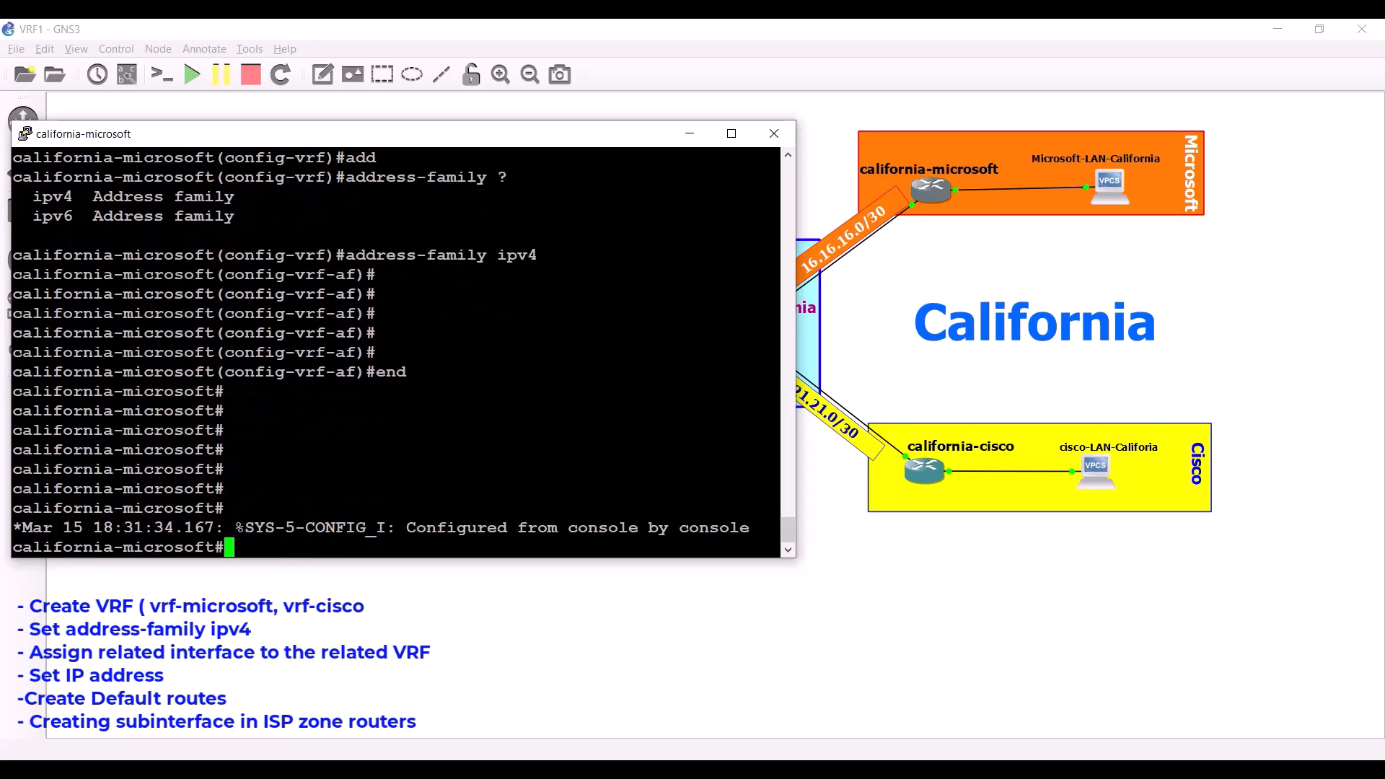
List the VRFs on california-microsoft with show vrf and check the vrf-microsoft entry.
{"action": "type", "text": "show vrf"}
{"action": "key", "text": "Return"}
{"action": "left_click_drag", "start_coordinate": [23, 528], "coordinate": [164, 527]}
{"action": "left_click", "coordinate": [166, 528]}
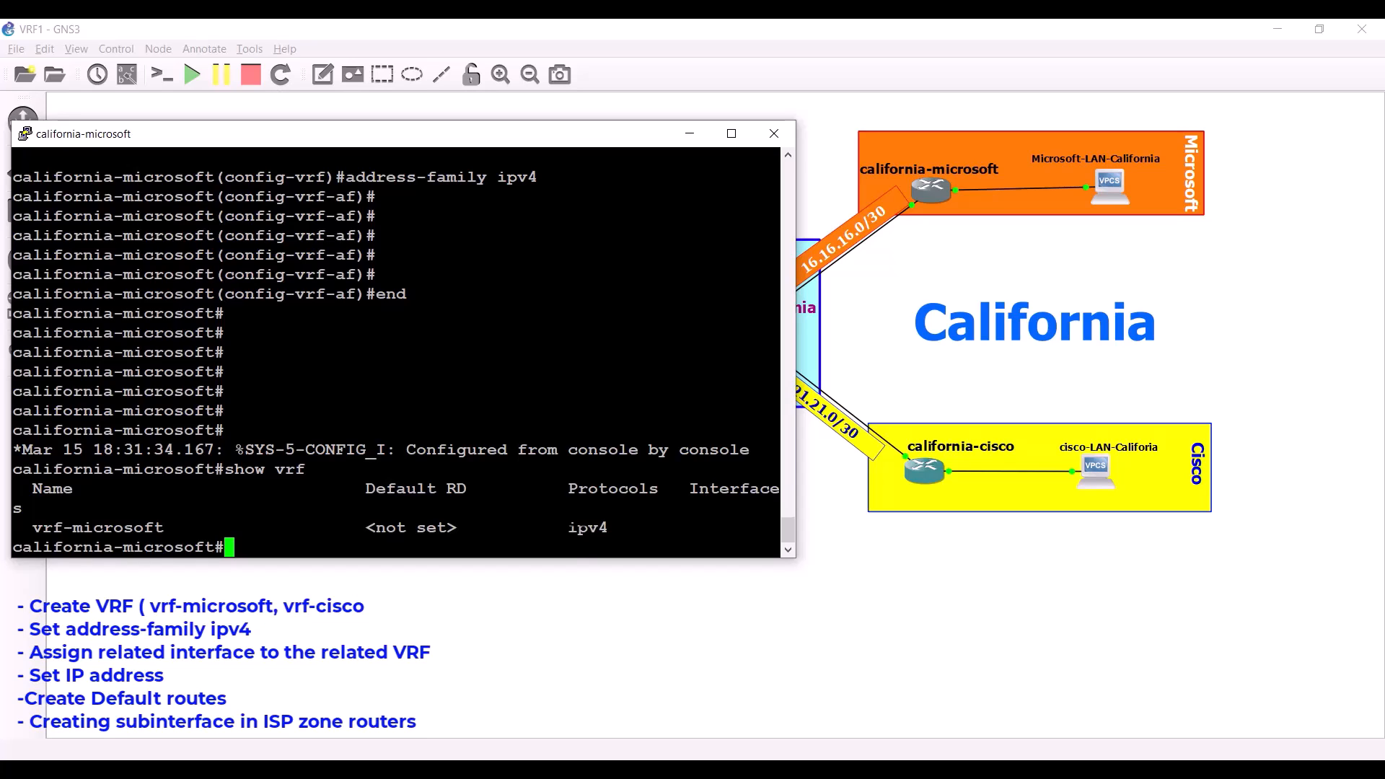
Enter global configuration mode on california-microsoft with conf t.
{"action": "key", "text": "Return"}
{"action": "key", "text": "Return"}
{"action": "key", "text": "Return"}
{"action": "type", "text": "conf t"}
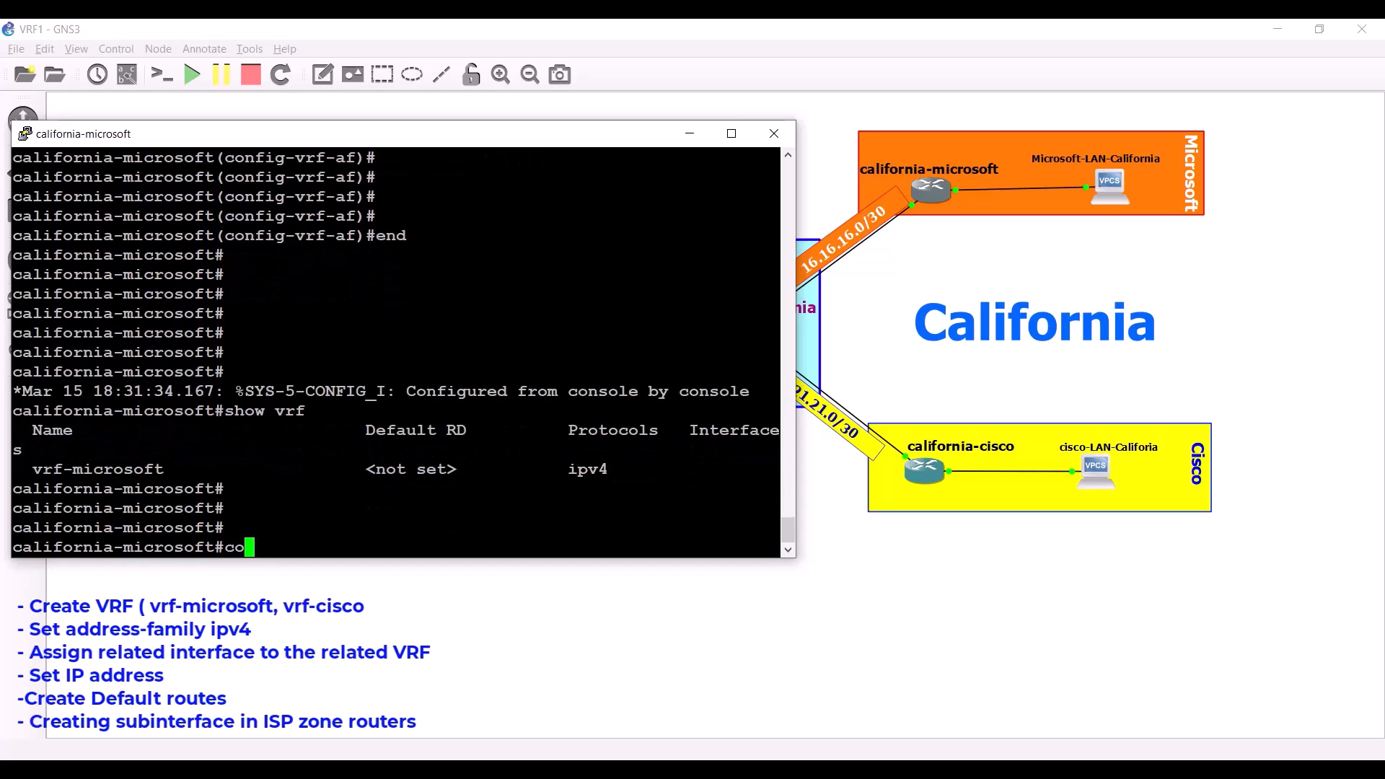
{"action": "key", "text": "Return"}
{"action": "key", "text": "Return"}
{"action": "key", "text": "Return"}
{"action": "key", "text": "Return"}
{"action": "key", "text": "Return"}
{"action": "key", "text": "Return"}
{"action": "key", "text": "Return"}
{"action": "key", "text": "Return"}
{"action": "key", "text": "Return"}
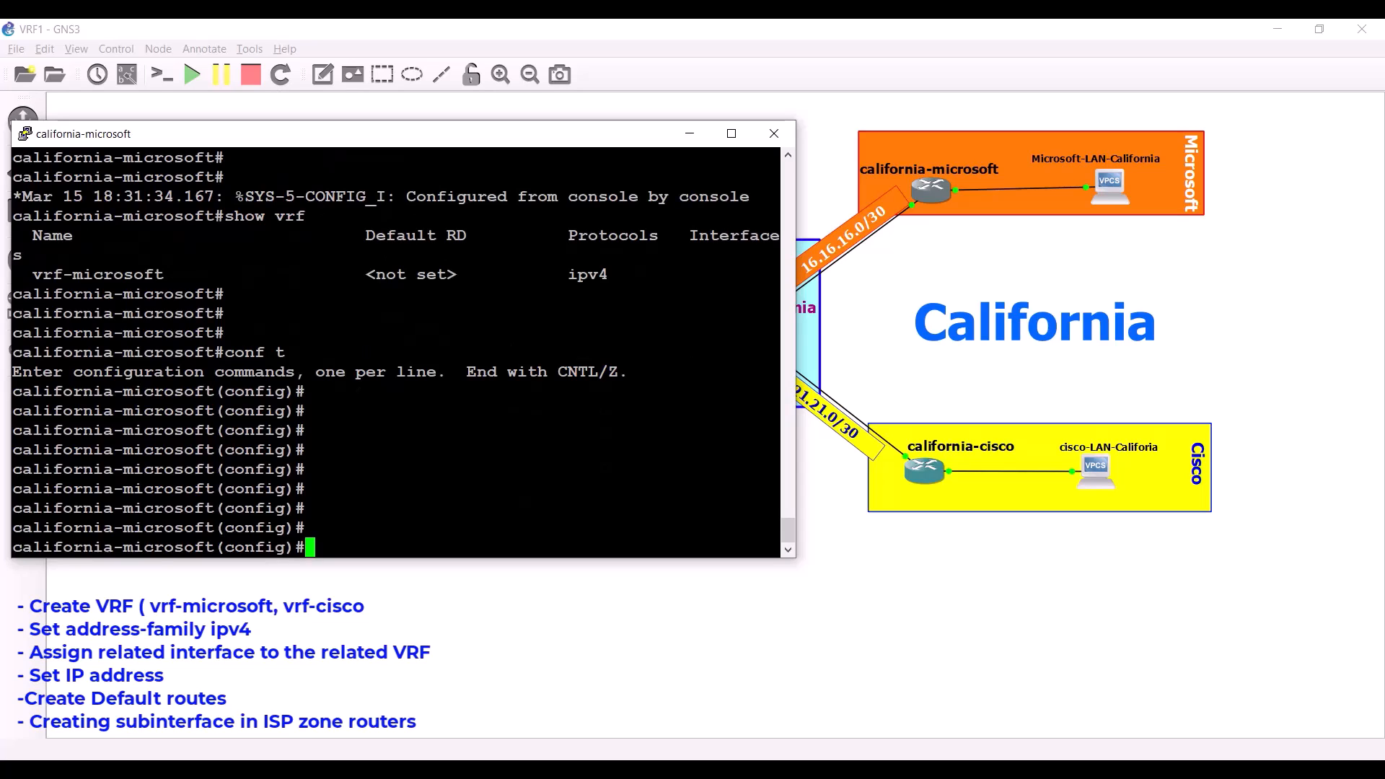
Check the ports of the link between ISP-california and california-microsoft, and enter interface configuration for fa 1/0 on california-microsoft.
{"action": "type", "text": "int"}
{"action": "left_click", "coordinate": [881, 276]}
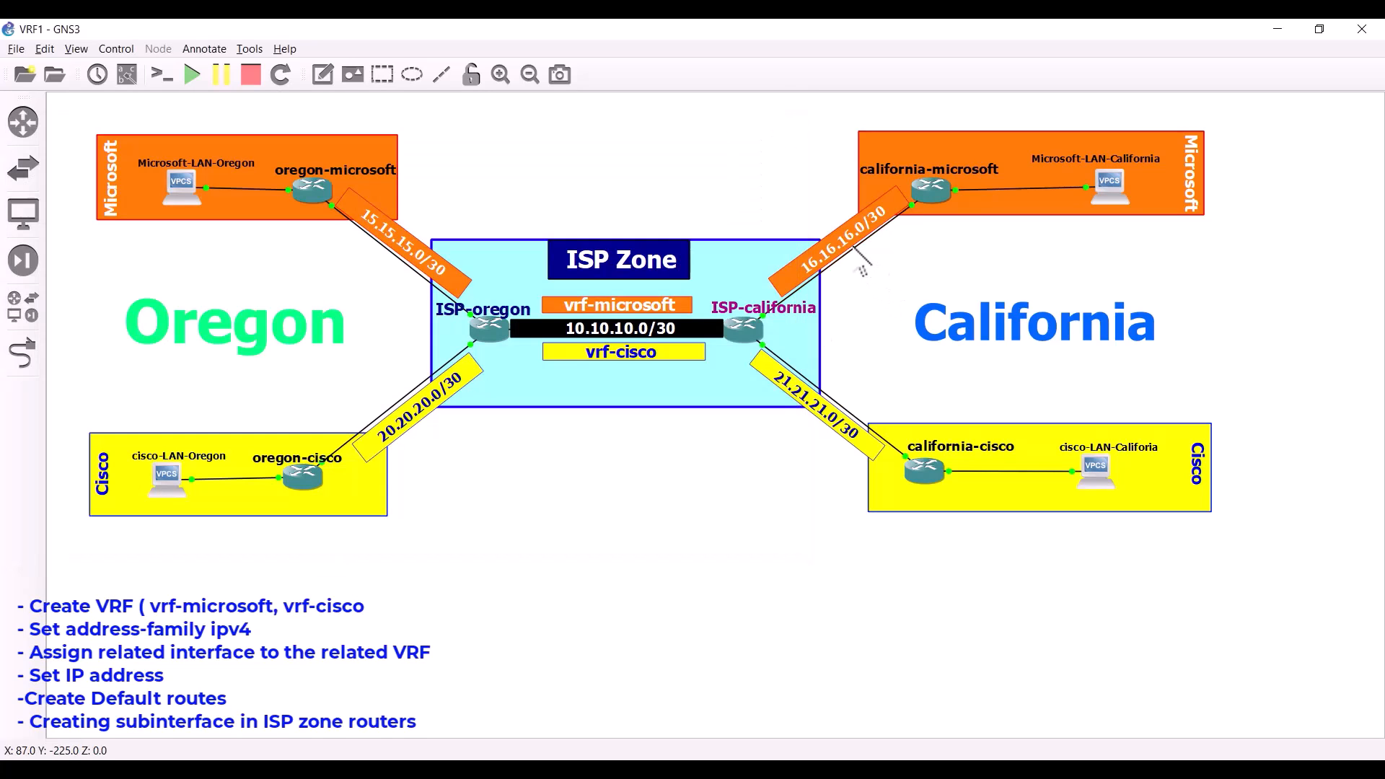
{"action": "mouse_move", "coordinate": [863, 272]}
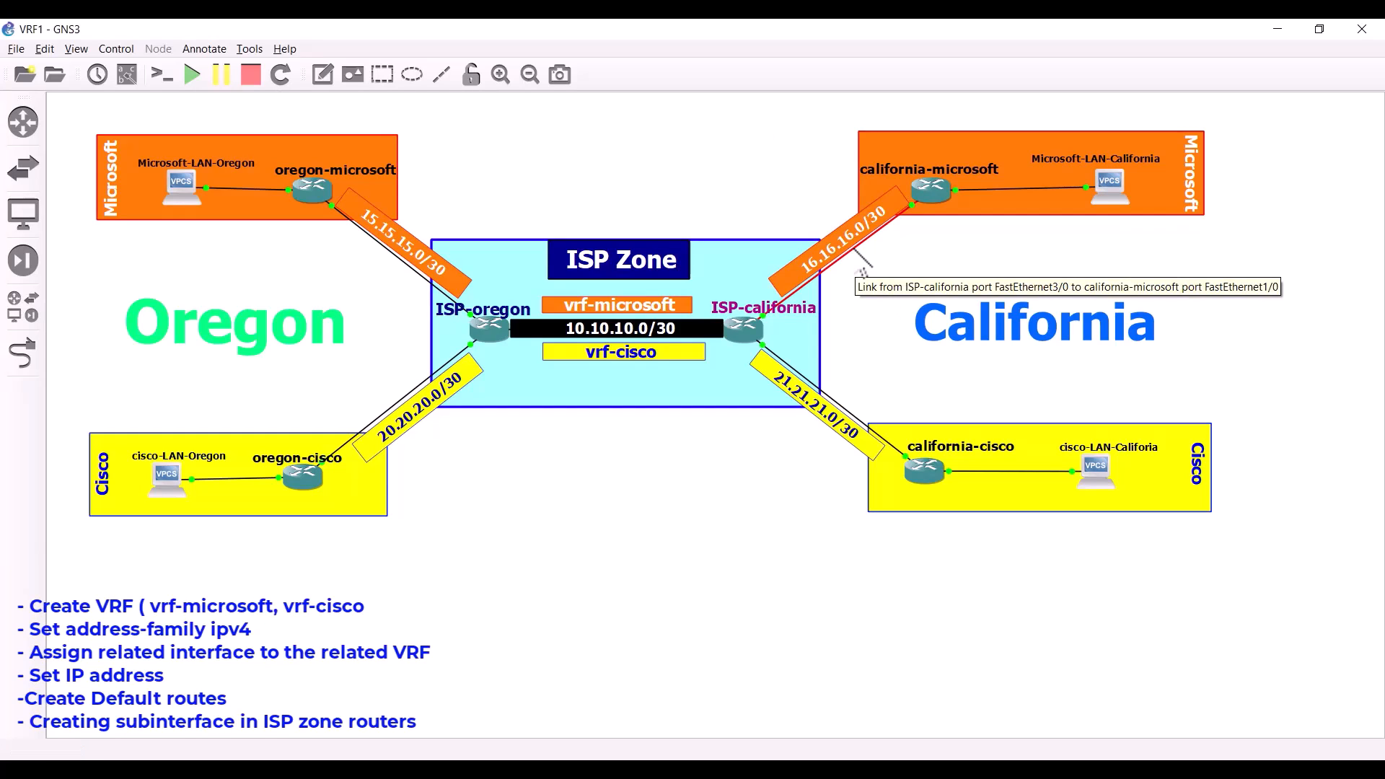
{"action": "double_click", "coordinate": [932, 191]}
{"action": "type", "text": "int fa "}
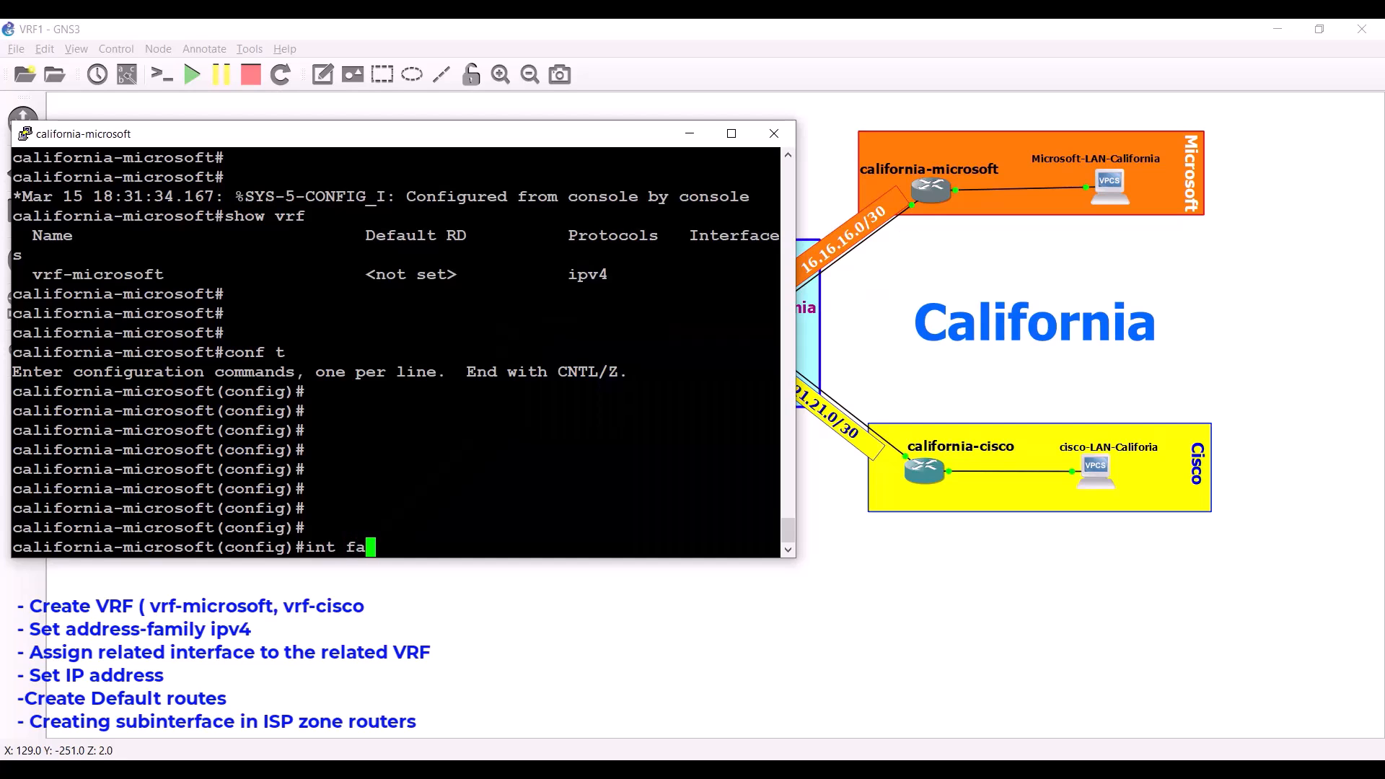
{"action": "type", "text": "1/0"}
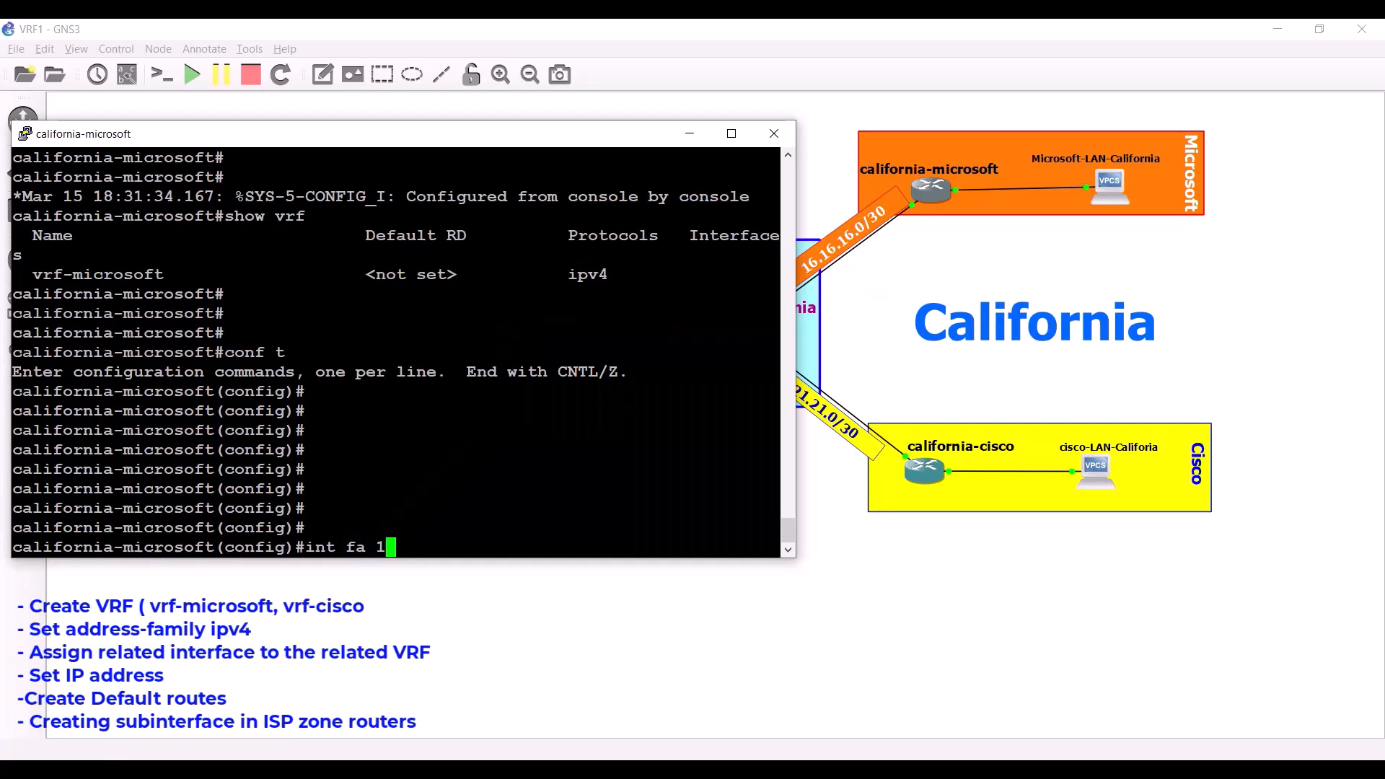
{"action": "key", "text": "Return"}
{"action": "key", "text": "Return"}
{"action": "key", "text": "Return"}
{"action": "key", "text": "Return"}
{"action": "key", "text": "Return"}
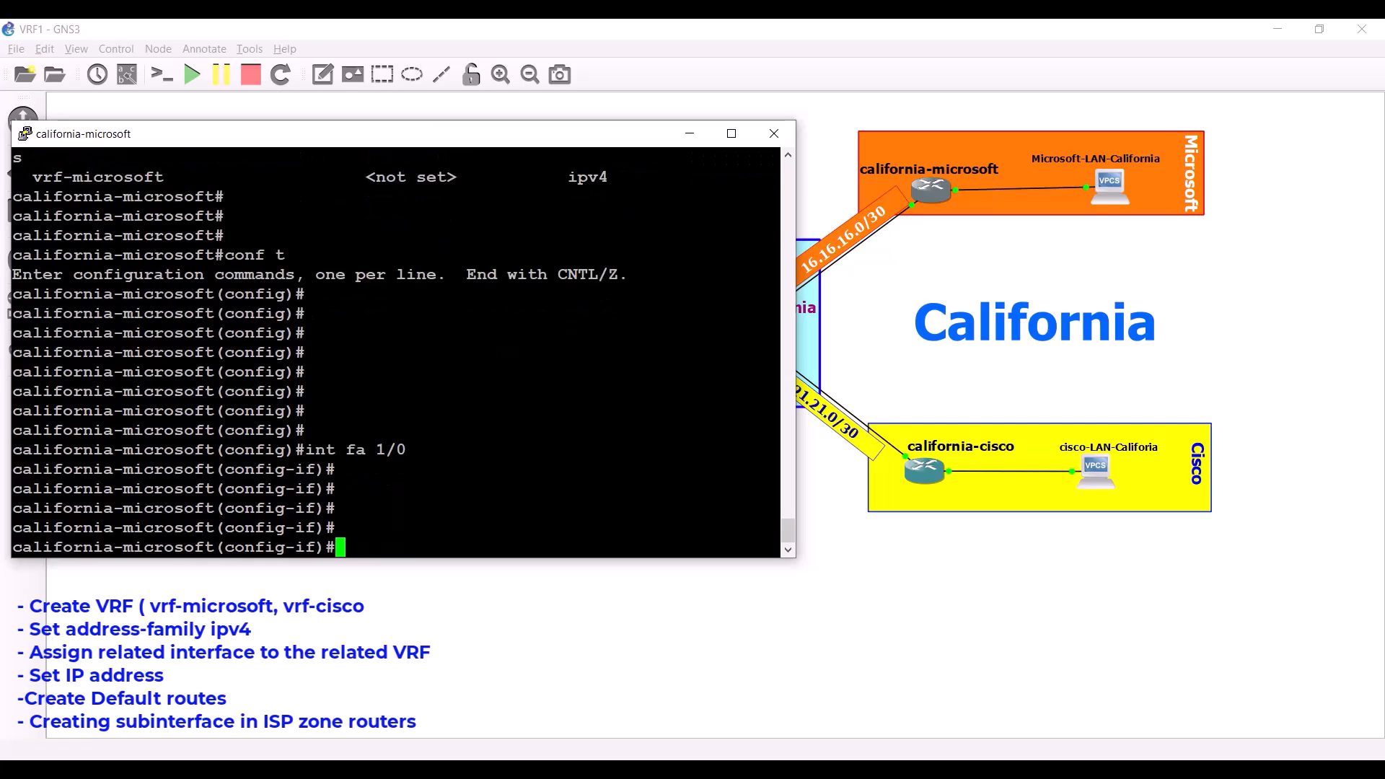
Enable interface fa 1/0 on california-microsoft with no shut.
{"action": "type", "text": "no shut"}
{"action": "key", "text": "Return"}
{"action": "key", "text": "Return"}
{"action": "key", "text": "Return"}
{"action": "key", "text": "Return"}
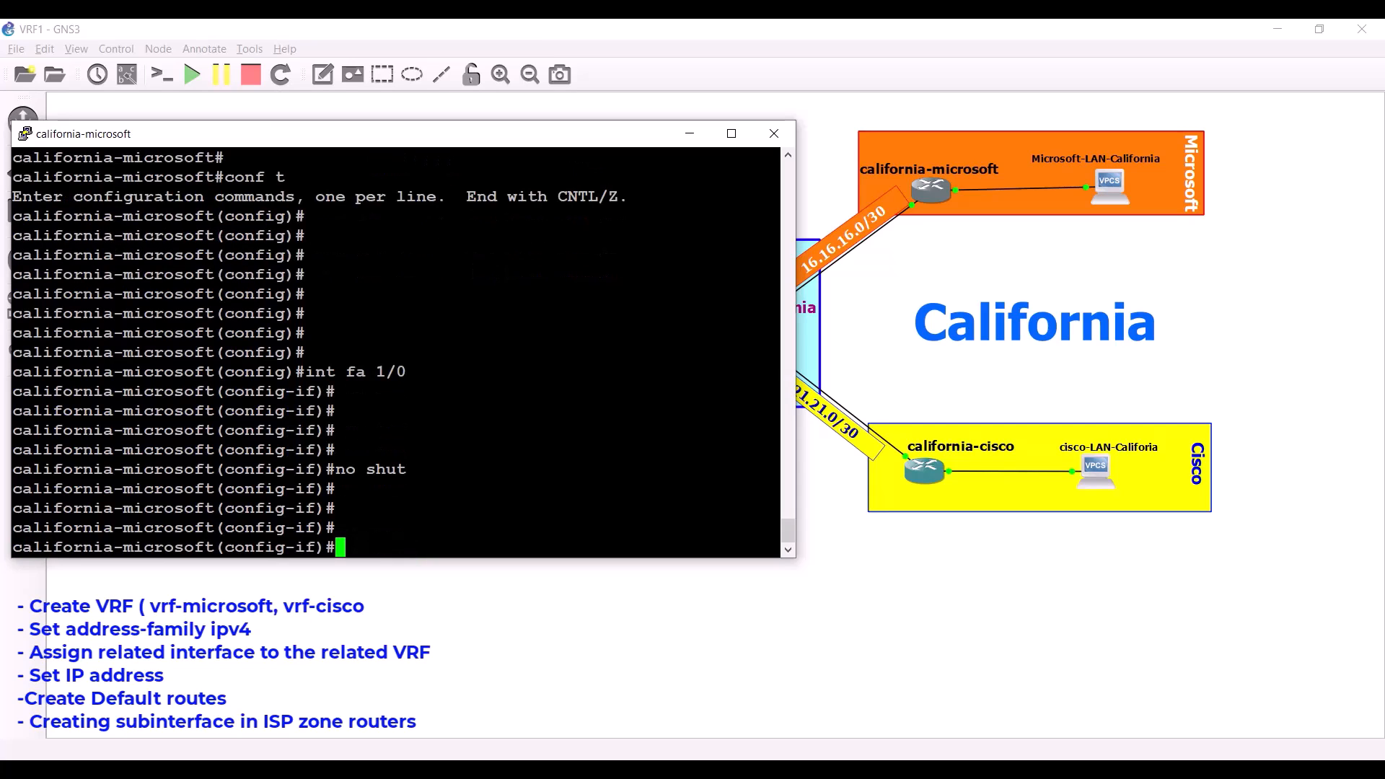
Assign interface fa 1/0 to the VRF with vrf forwarding vrf-microsoft.
{"action": "type", "text": "vrf "}
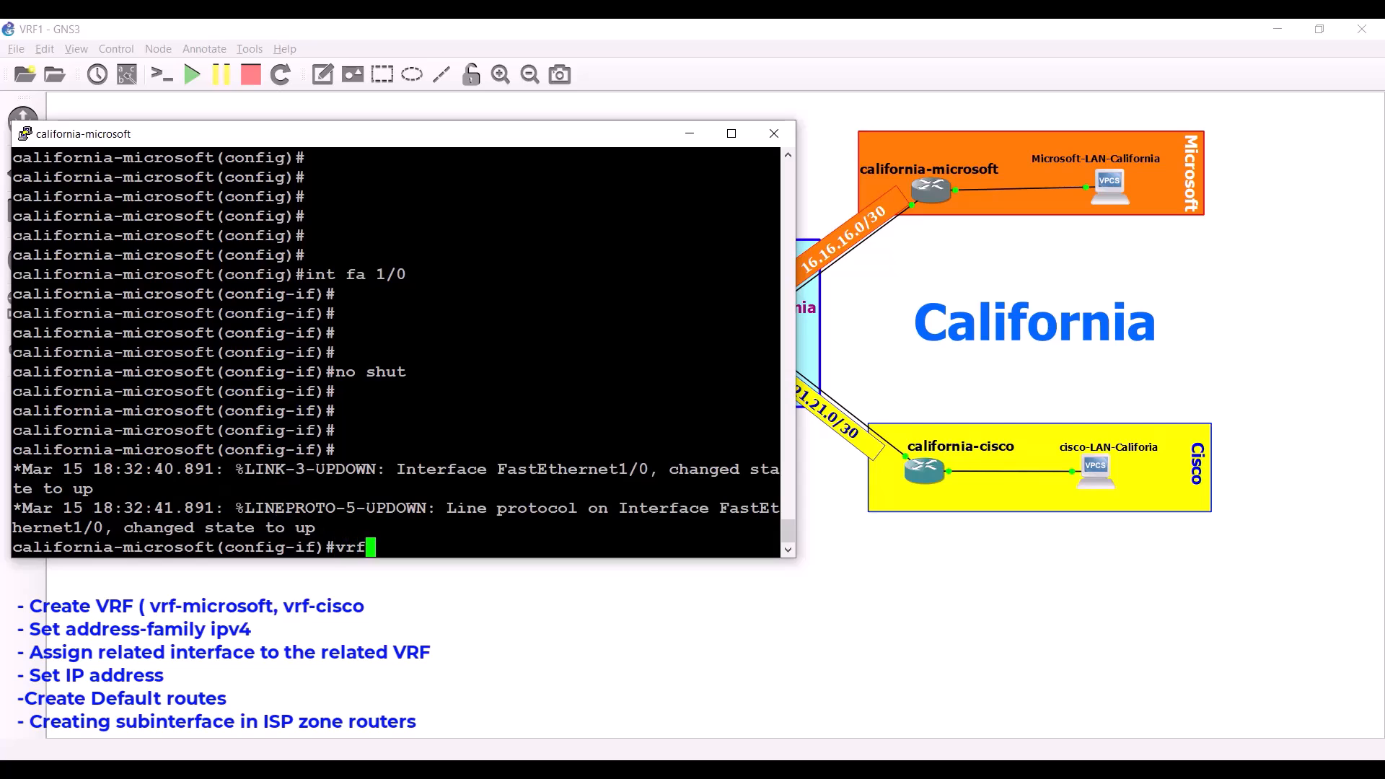
{"action": "type", "text": "for"}
{"action": "key", "text": "Tab"}
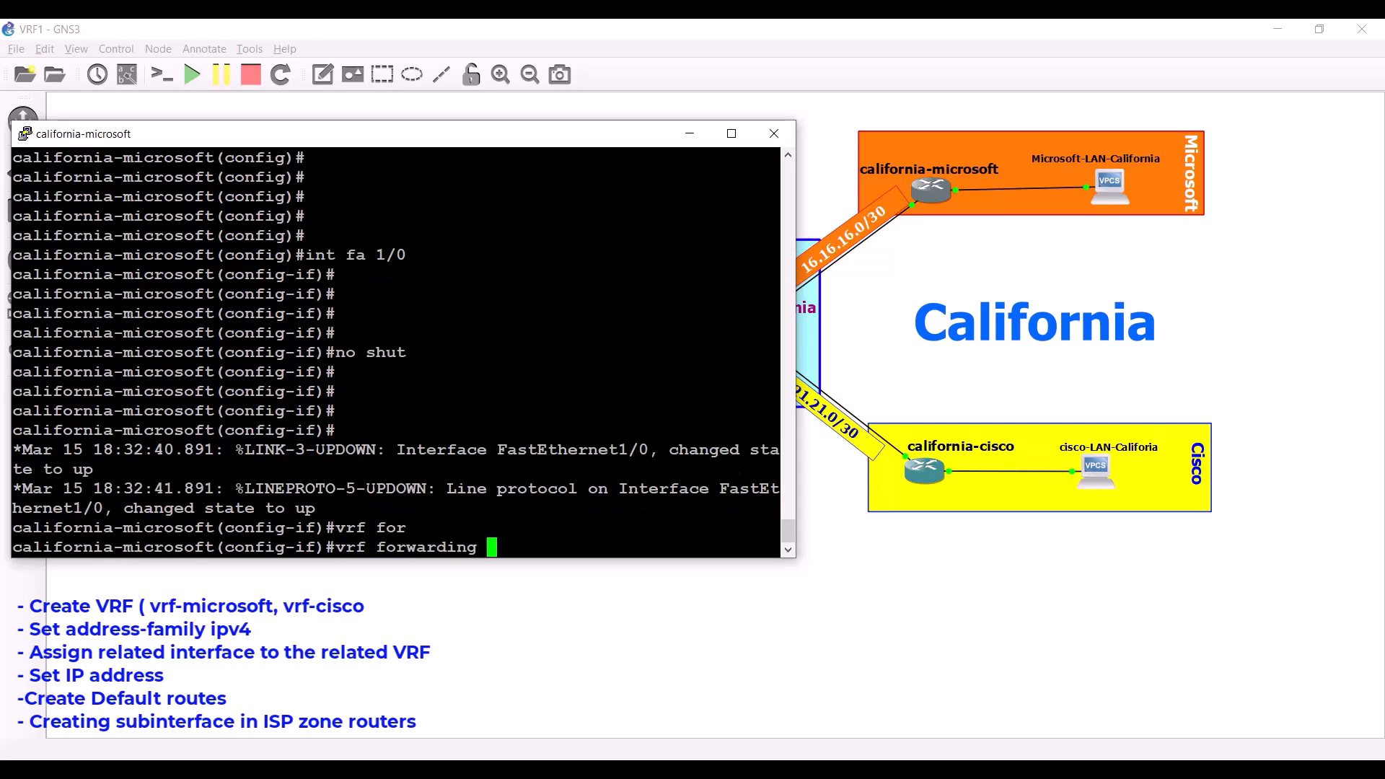
{"action": "type", "text": "vrf-microsoft"}
{"action": "key", "text": "Return"}
{"action": "key", "text": "Return"}
{"action": "key", "text": "Return"}
{"action": "key", "text": "Return"}
{"action": "key", "text": "Return"}
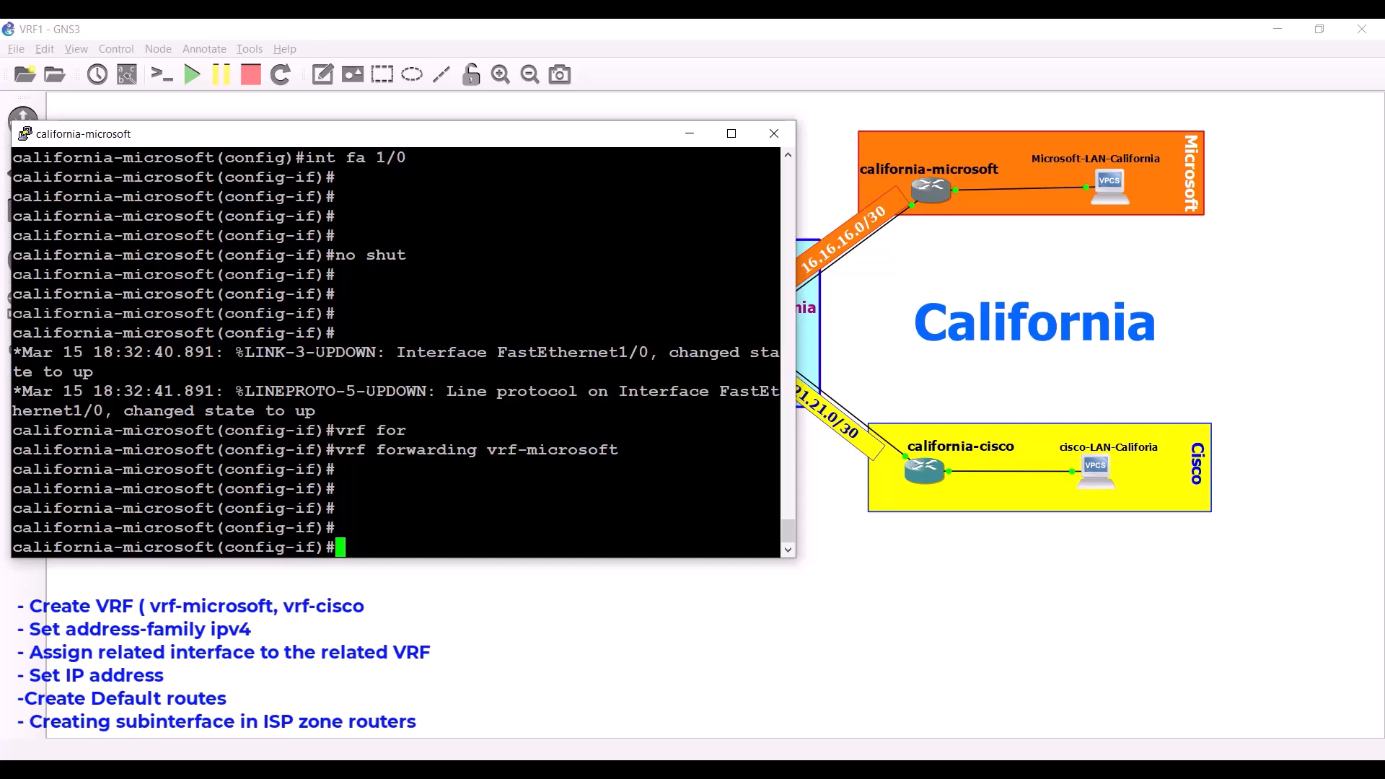
Set the IP address of fa 1/0 to 16.16.16.2 with mask 255.255.255.252 and leave configuration mode with end.
{"action": "type", "text": "ip add"}
{"action": "key", "text": "Tab"}
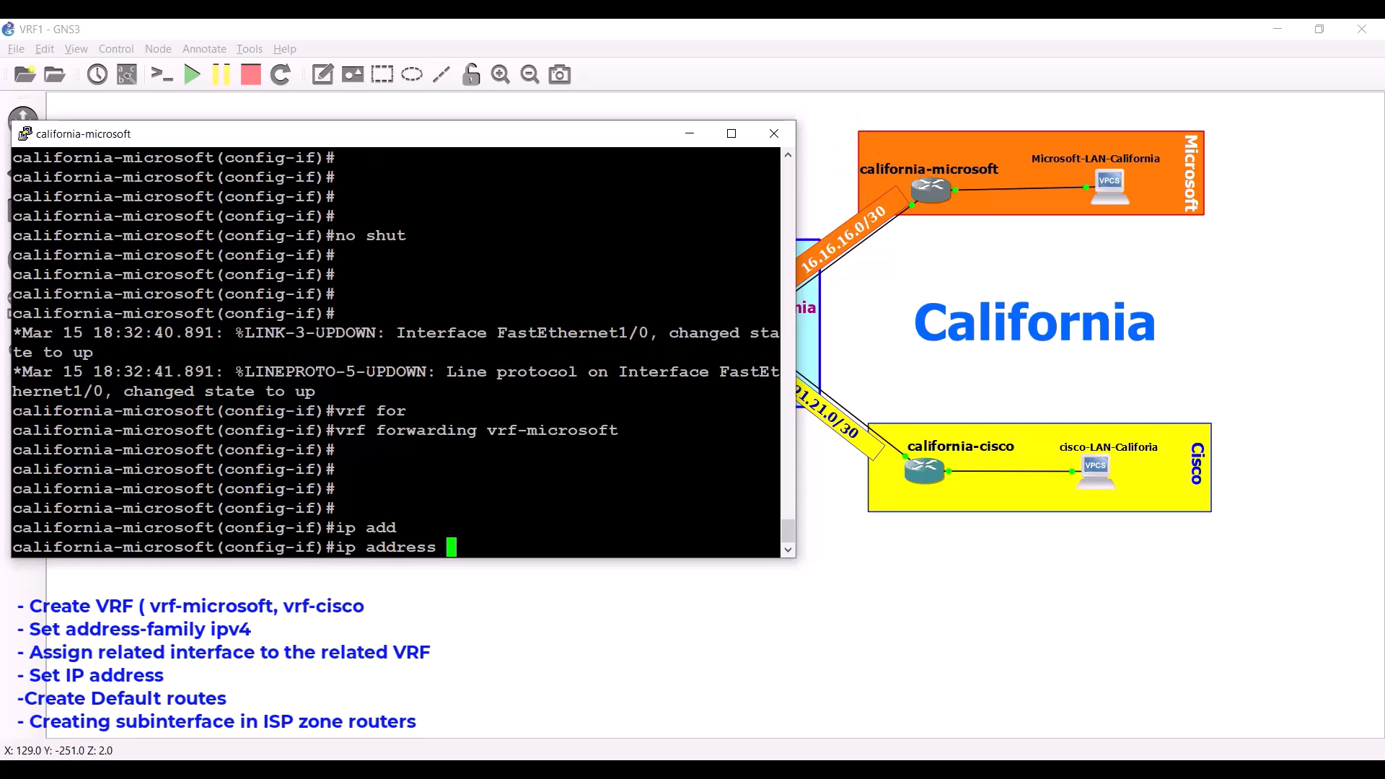
{"action": "type", "text": "16.16."}
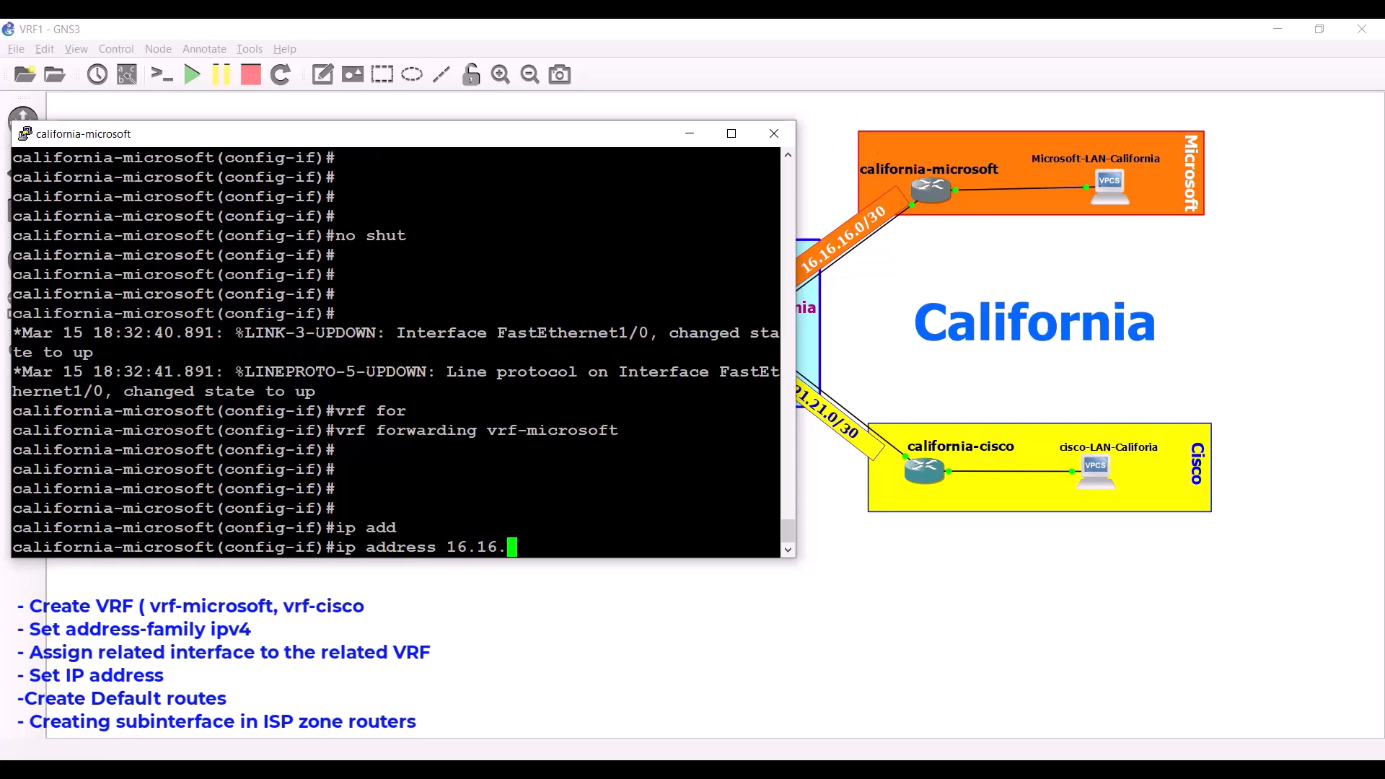
{"action": "type", "text": "16.2 255.255.255.252"}
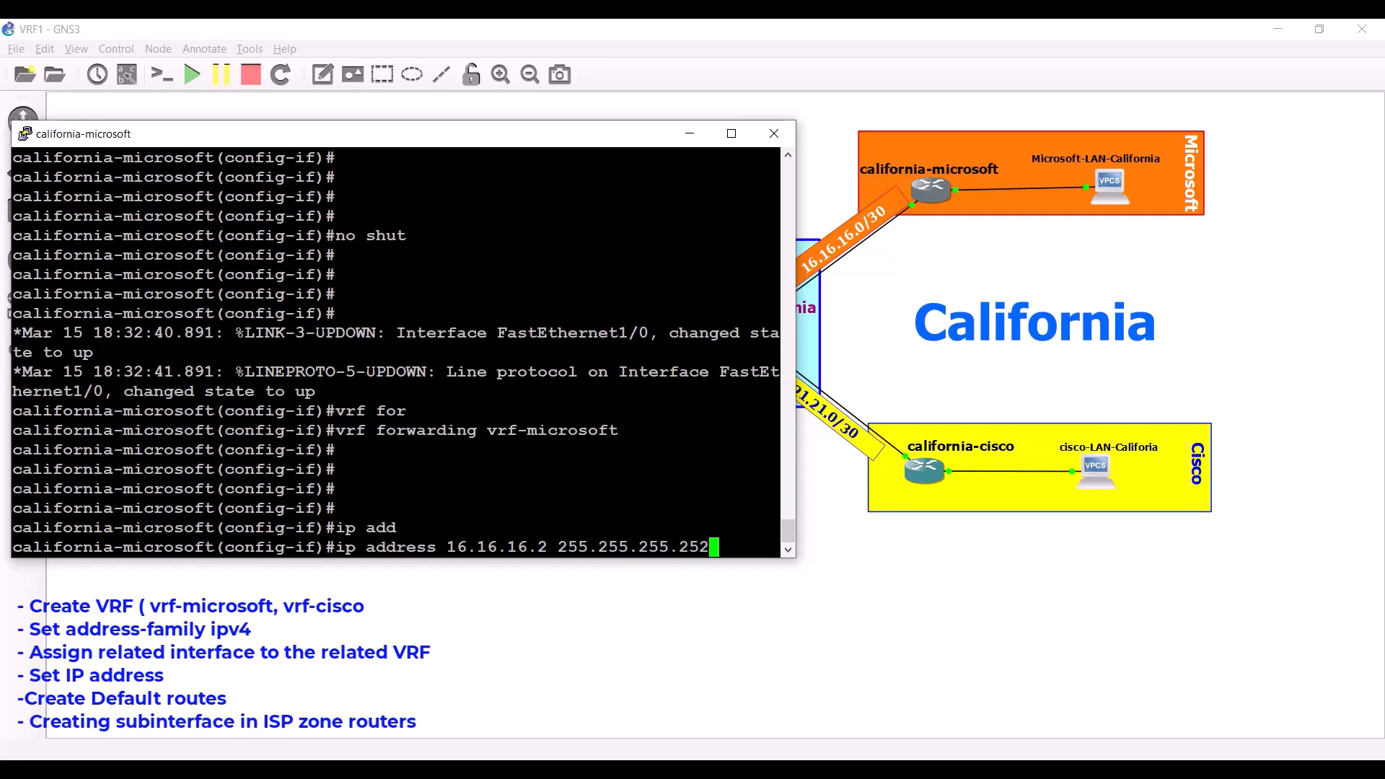
{"action": "key", "text": "Return"}
{"action": "key", "text": "Return"}
{"action": "type", "text": "end"}
{"action": "key", "text": "Return"}
{"action": "key", "text": "Return"}
{"action": "key", "text": "Return"}
{"action": "key", "text": "Return"}
{"action": "key", "text": "Return"}
{"action": "key", "text": "Return"}
{"action": "key", "text": "Return"}
{"action": "key", "text": "Return"}
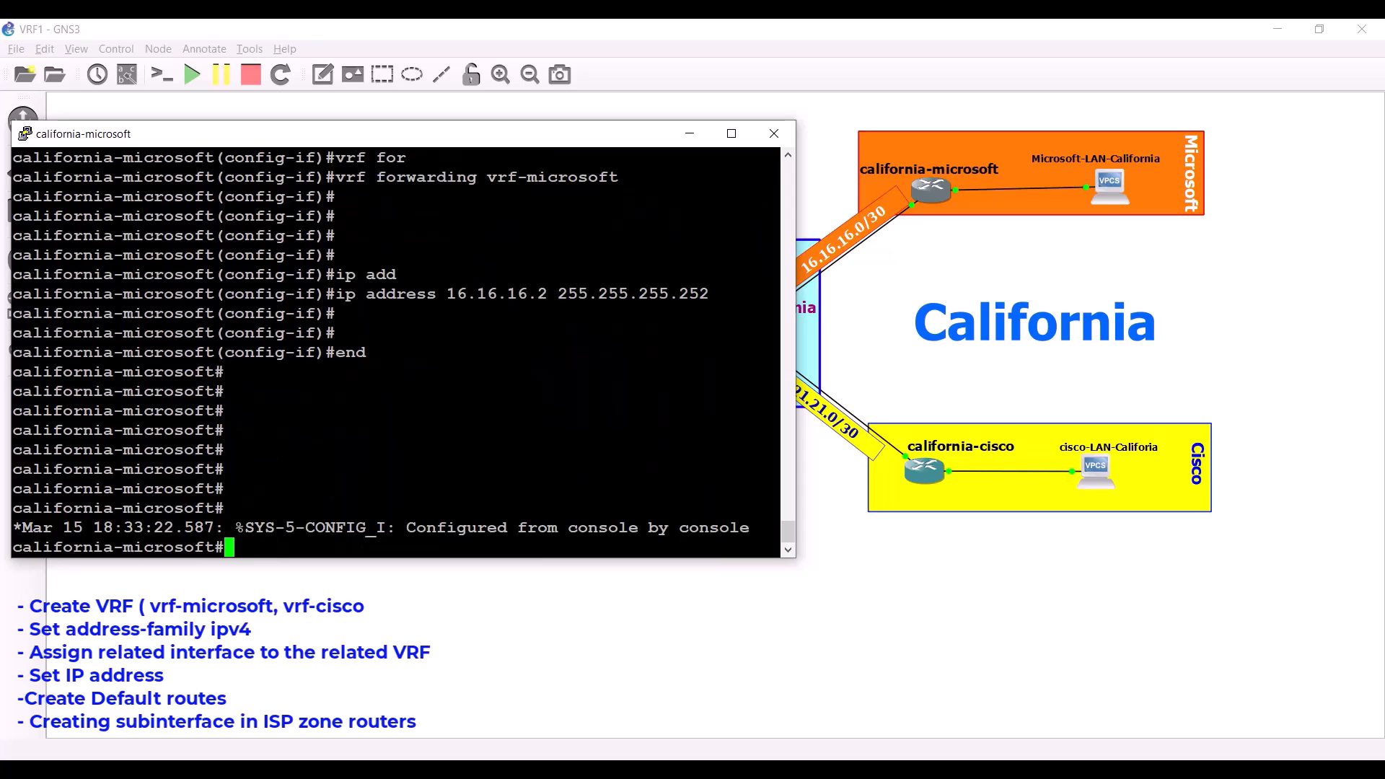
{"action": "key", "text": "Return"}
{"action": "key", "text": "Return"}
{"action": "key", "text": "Return"}
{"action": "key", "text": "Return"}
{"action": "key", "text": "Return"}
{"action": "key", "text": "Return"}
{"action": "key", "text": "Return"}
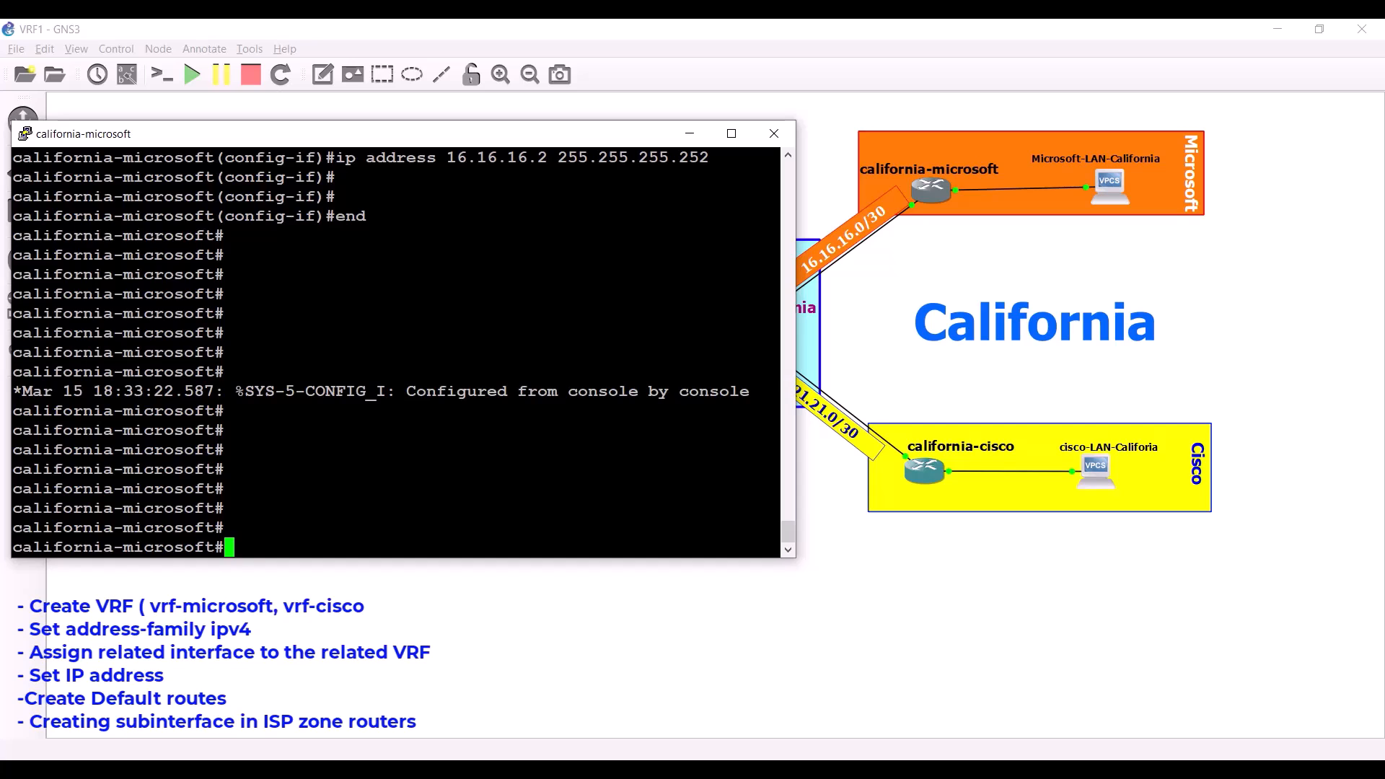
{"action": "type", "text": "conf t"}
{"action": "key", "text": "Return"}
{"action": "key", "text": "Return"}
{"action": "key", "text": "Return"}
{"action": "key", "text": "Return"}
{"action": "key", "text": "Return"}
{"action": "key", "text": "Return"}
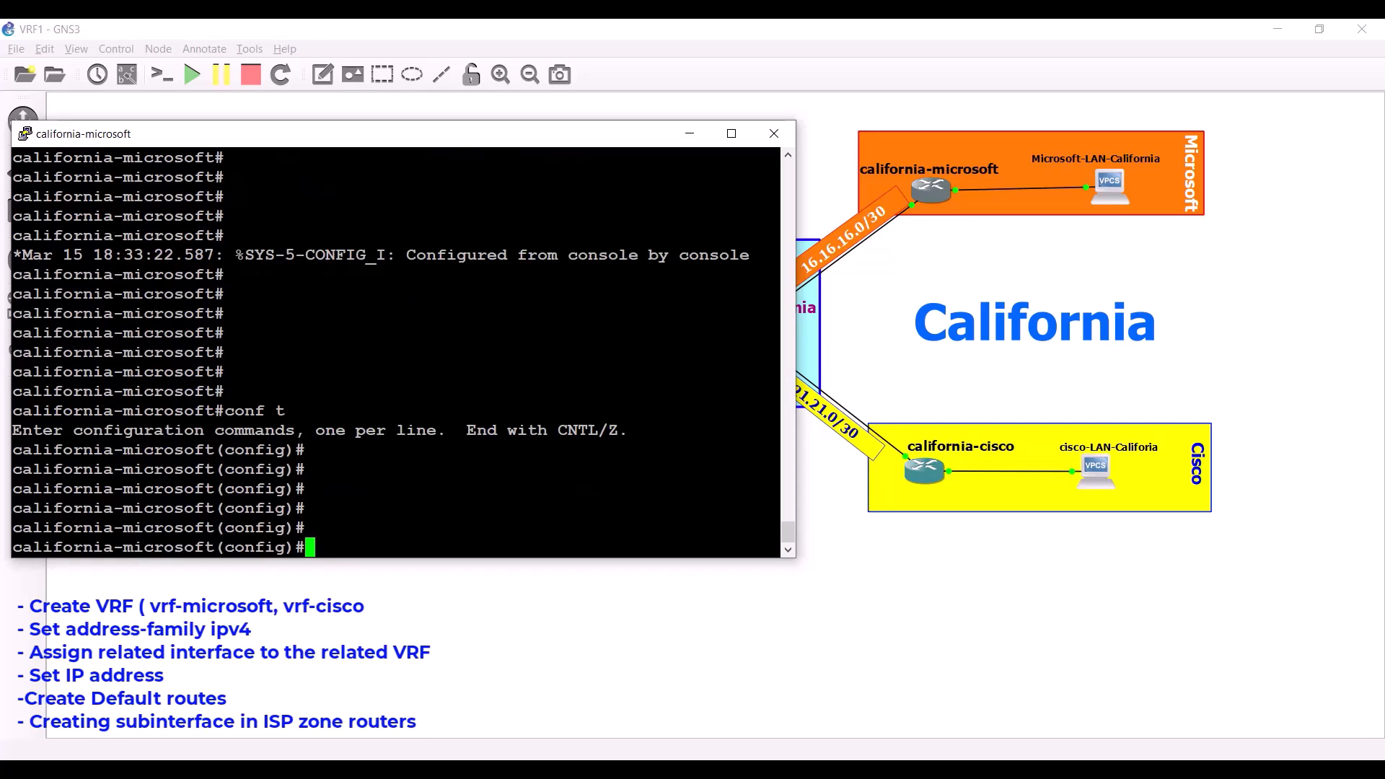
{"action": "type", "text": "ip a"}
{"action": "key", "text": "BackSpace"}
{"action": "type", "text": "route vrf"}
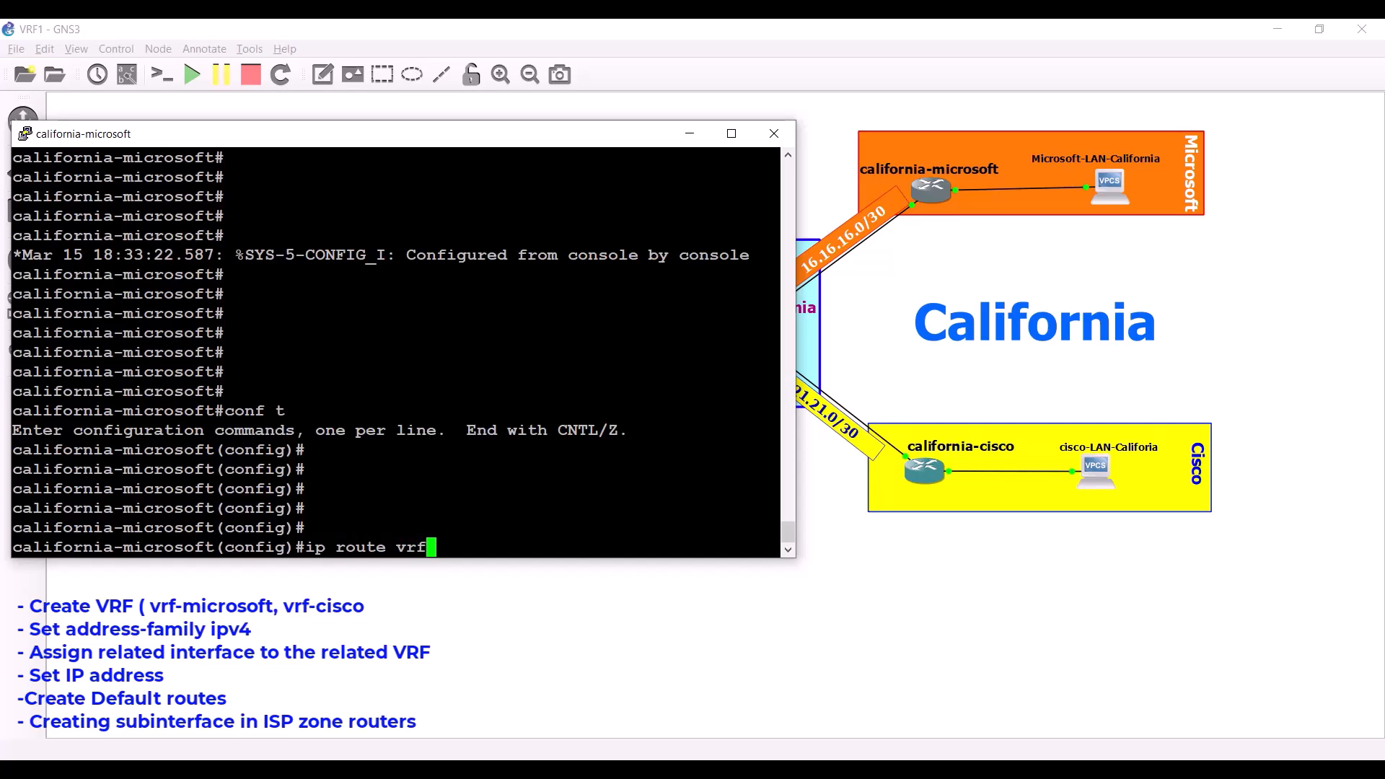
{"action": "type", "text": " crf"}
{"action": "key", "text": "BackSpace"}
{"action": "key", "text": "BackSpace"}
{"action": "key", "text": "BackSpace"}
{"action": "type", "text": "vrf-microsoft "}
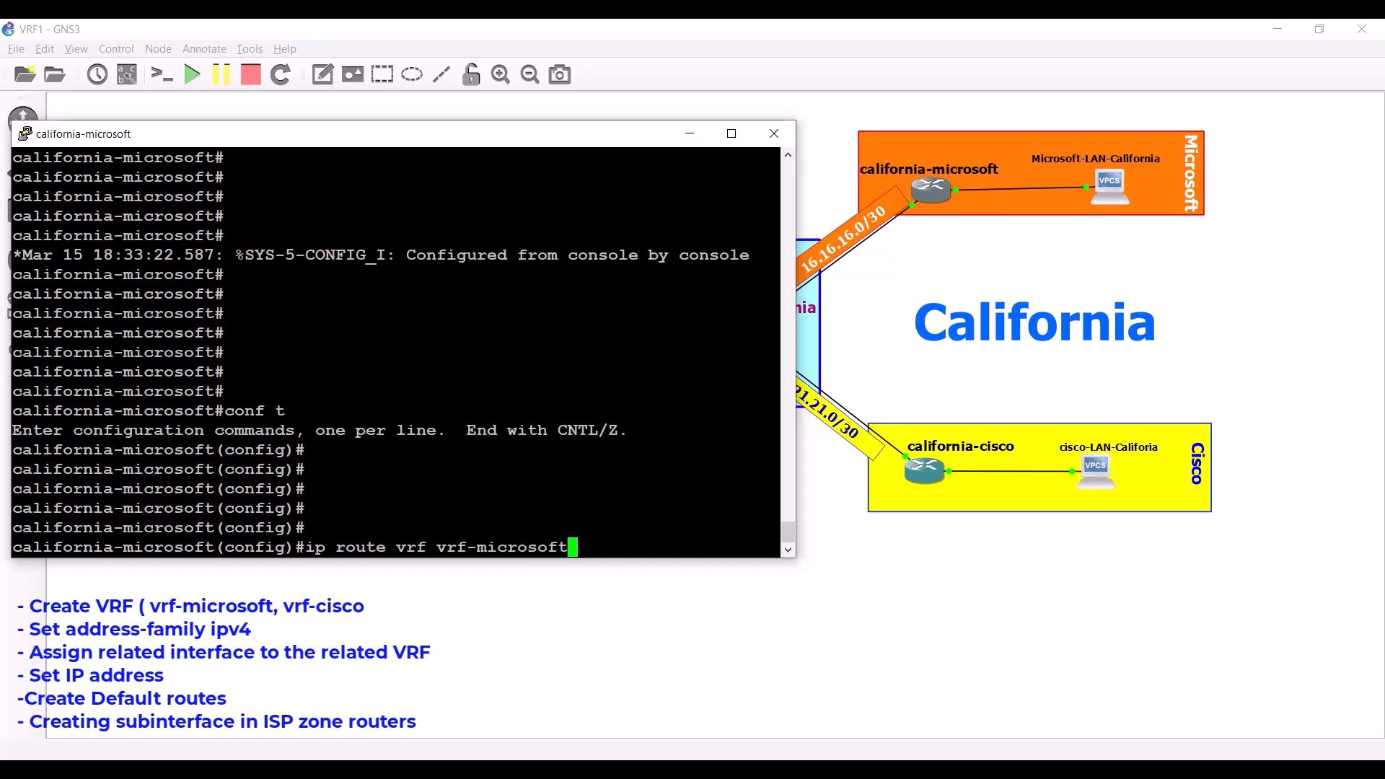
{"action": "type", "text": "0.0.0.0 0.0.0.0"}
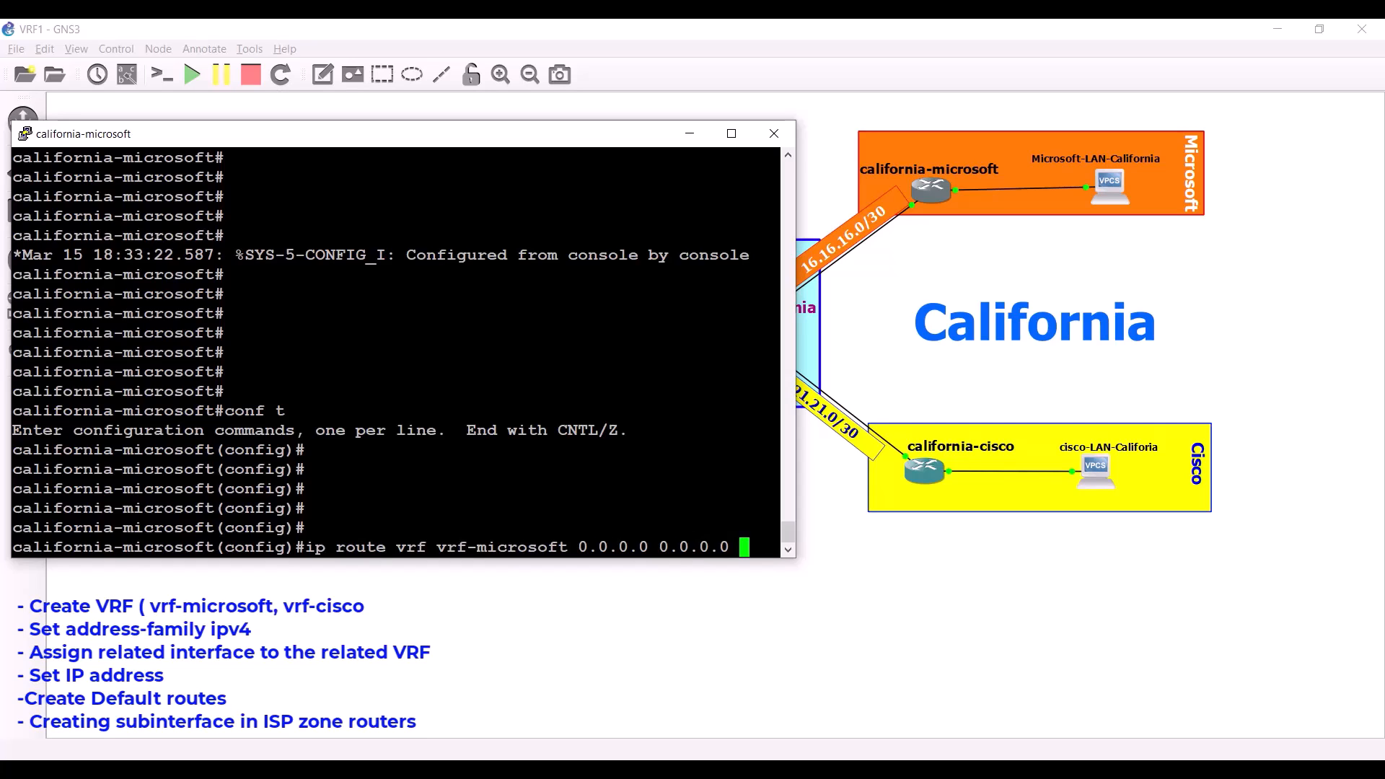
{"action": "left_click_drag", "start_coordinate": [795, 310], "coordinate": [896, 310]}
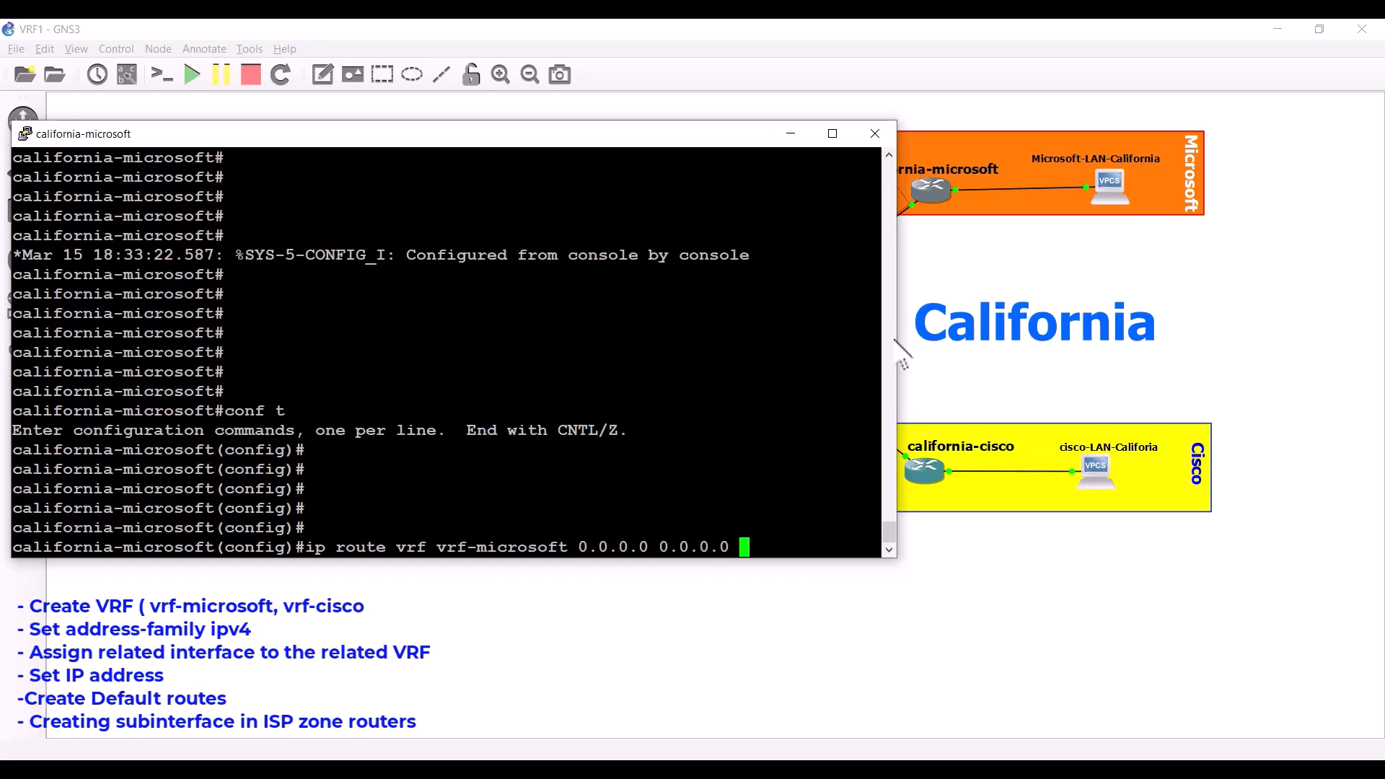
{"action": "left_click_drag", "start_coordinate": [895, 333], "coordinate": [715, 334]}
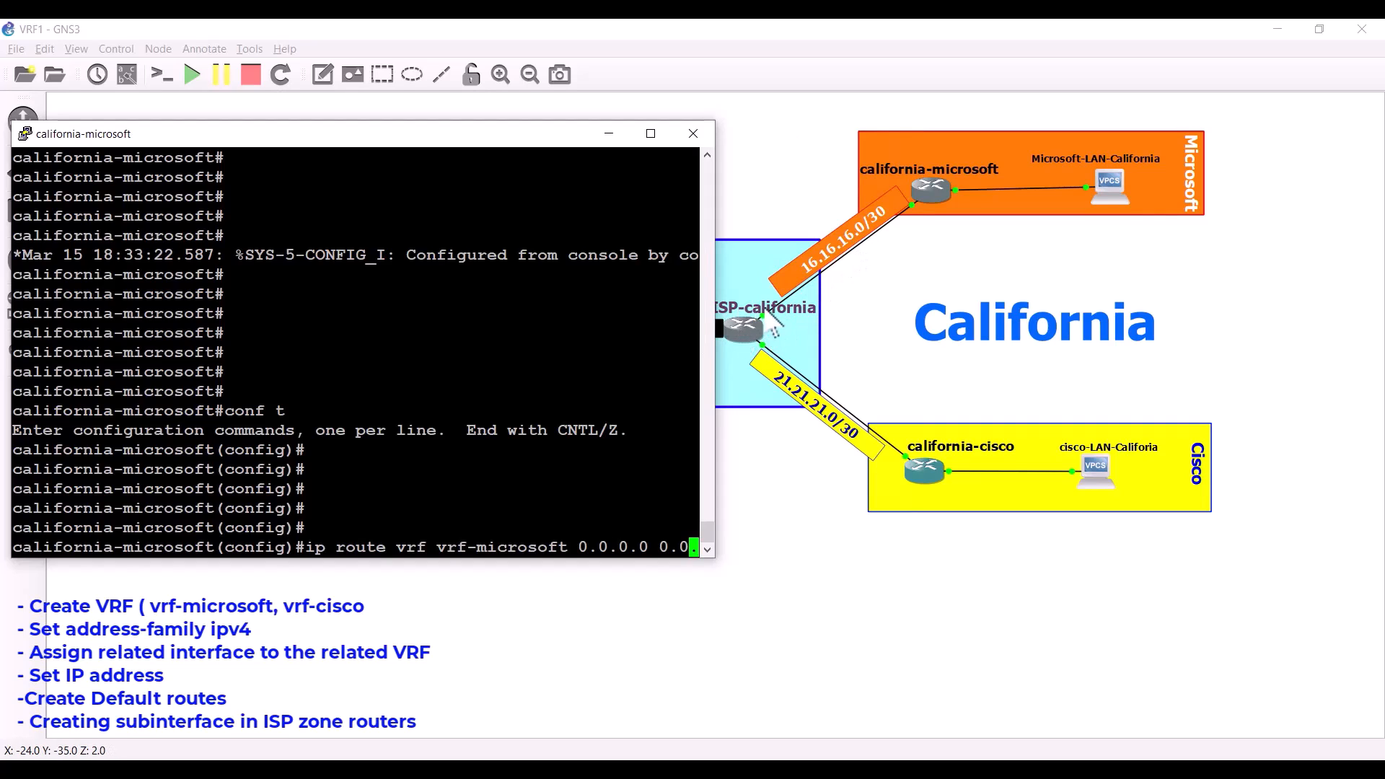
{"action": "left_click_drag", "start_coordinate": [716, 339], "coordinate": [846, 339]}
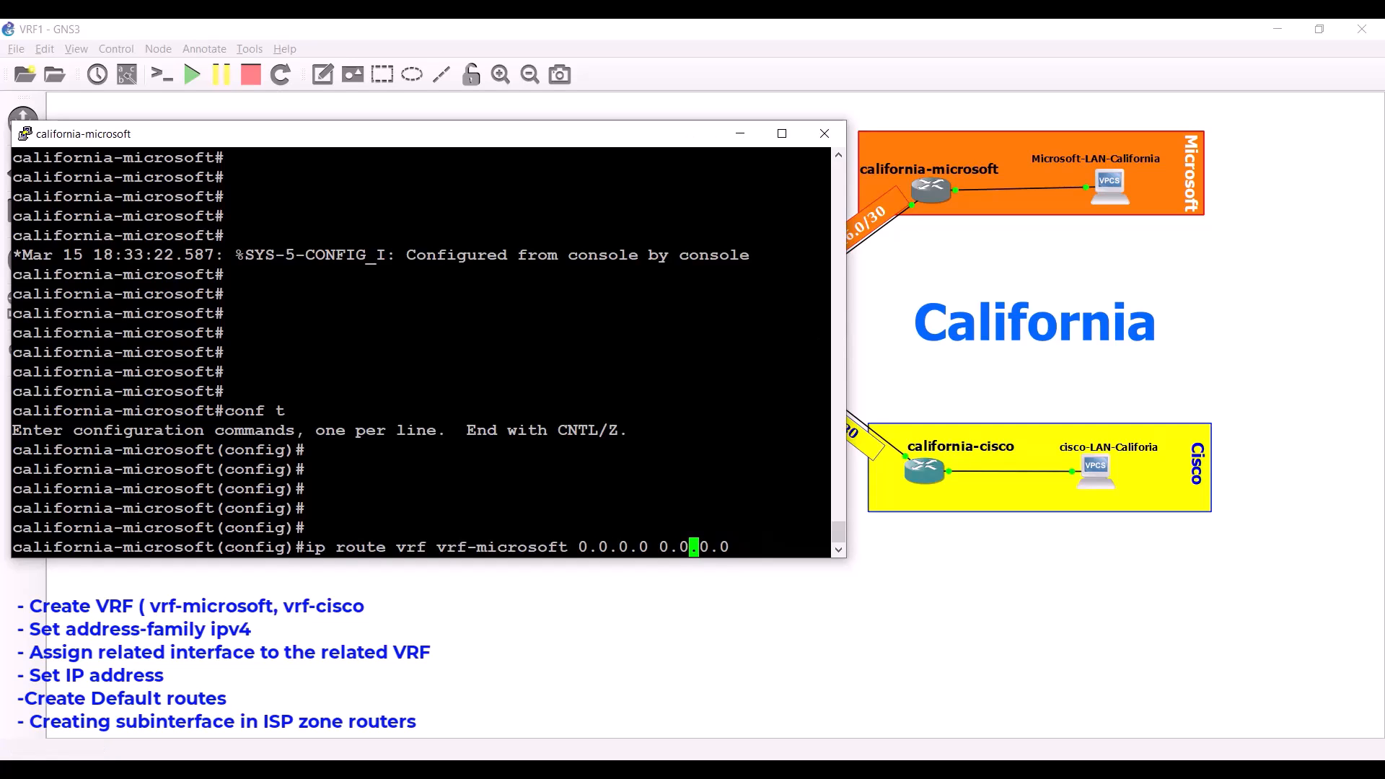
{"action": "type", "text": "1"}
{"action": "key", "text": "BackSpace"}
{"action": "key", "text": "BackSpace"}
{"action": "key", "text": "BackSpace"}
{"action": "key", "text": "BackSpace"}
{"action": "key", "text": "ctrl+z"}
{"action": "key", "text": "Return"}
{"action": "key", "text": "Return"}
{"action": "key", "text": "Return"}
{"action": "key", "text": "Return"}
{"action": "key", "text": "Return"}
{"action": "key", "text": "Return"}
{"action": "key", "text": "Return"}
{"action": "key", "text": "Return"}
{"action": "key", "text": "Return"}
{"action": "key", "text": "Return"}
{"action": "key", "text": "Return"}
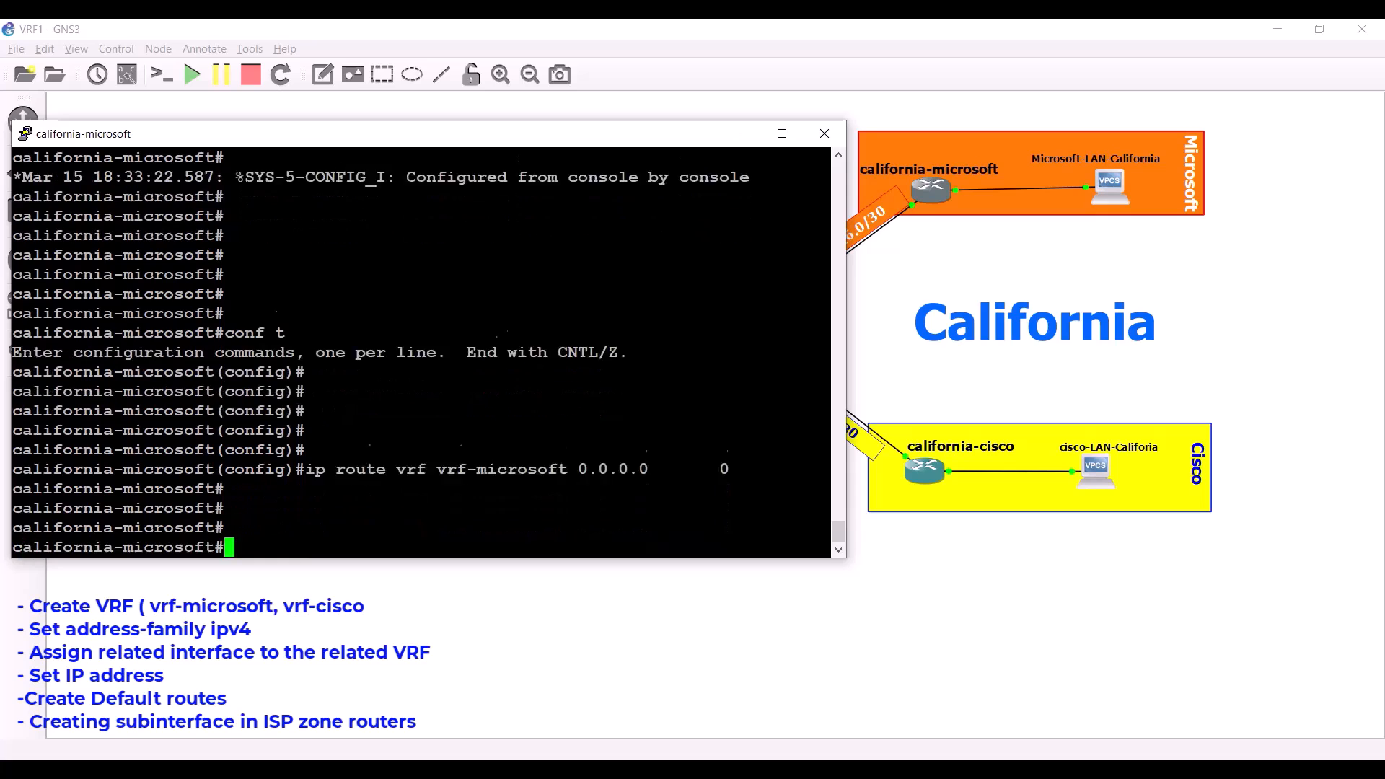
Return to global configuration mode on california-microsoft with conf t.
{"action": "type", "text": "conf t"}
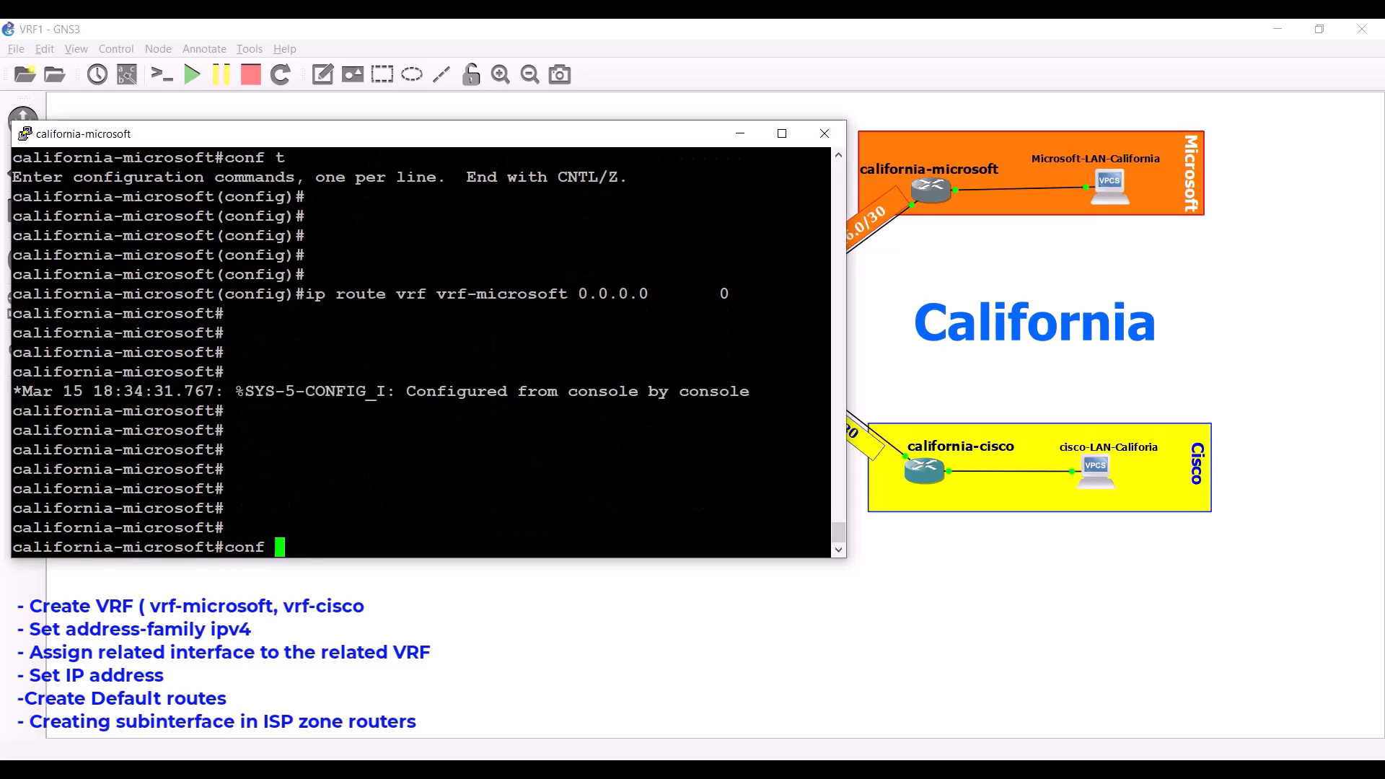
{"action": "key", "text": "Return"}
{"action": "key", "text": "Return"}
{"action": "key", "text": "Return"}
{"action": "key", "text": "Return"}
Add the vrf-microsoft default route 0.0.0.0 0.0.0.0 through next hop 16.16.16.1 and leave configuration mode with end.
{"action": "type", "text": "ip rou"}
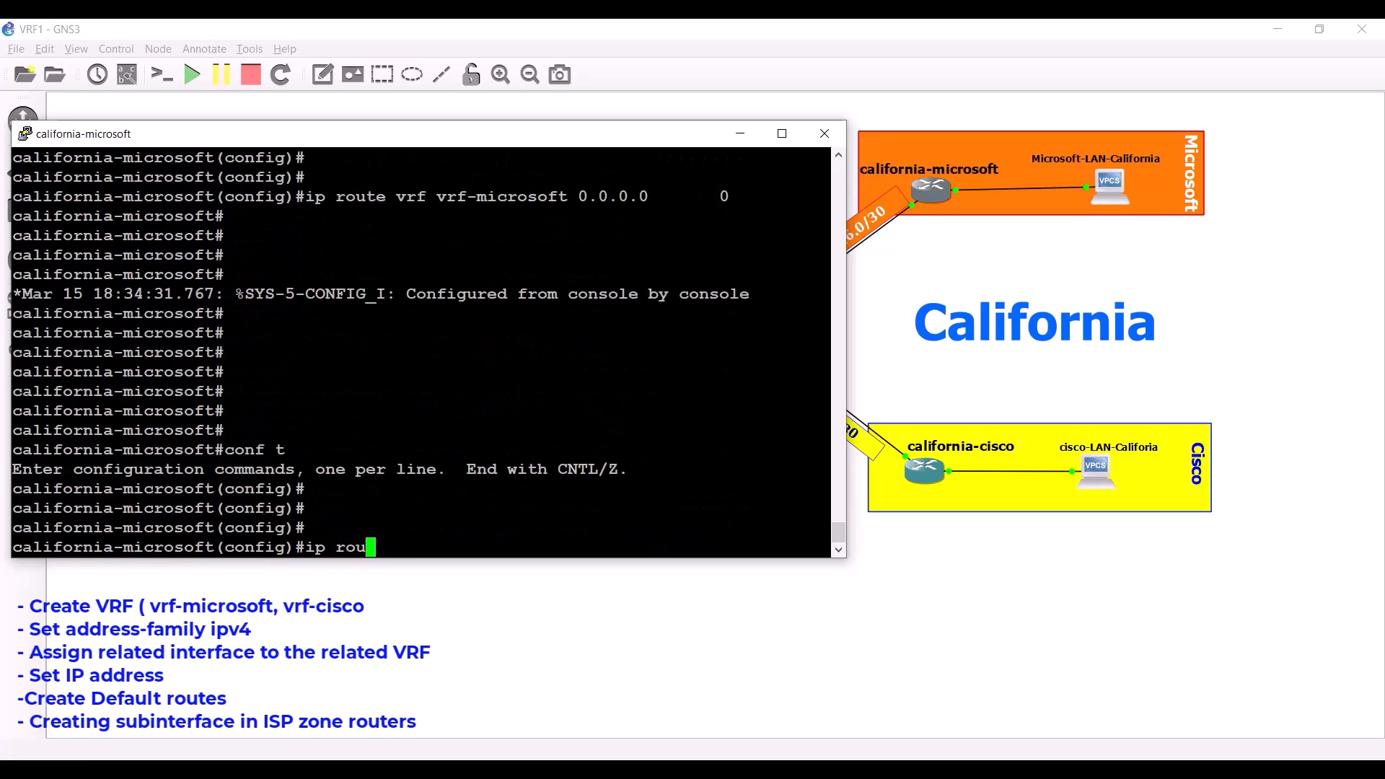
{"action": "type", "text": "te vrf "}
{"action": "type", "text": "vrf"}
{"action": "type", "text": "-"}
{"action": "type", "text": "mic"}
{"action": "type", "text": "rosoft"}
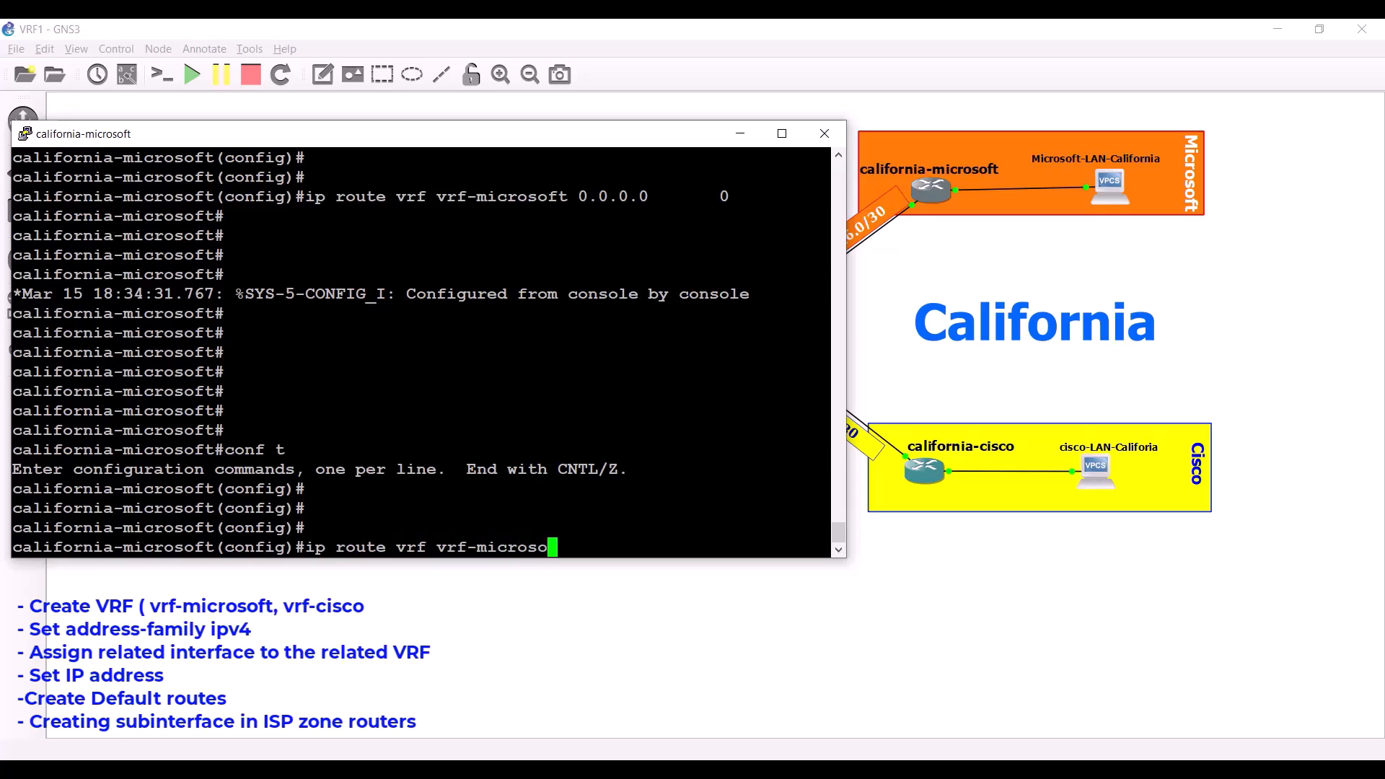
{"action": "type", "text": " 0.0.0.0 0.0.0.0 "}
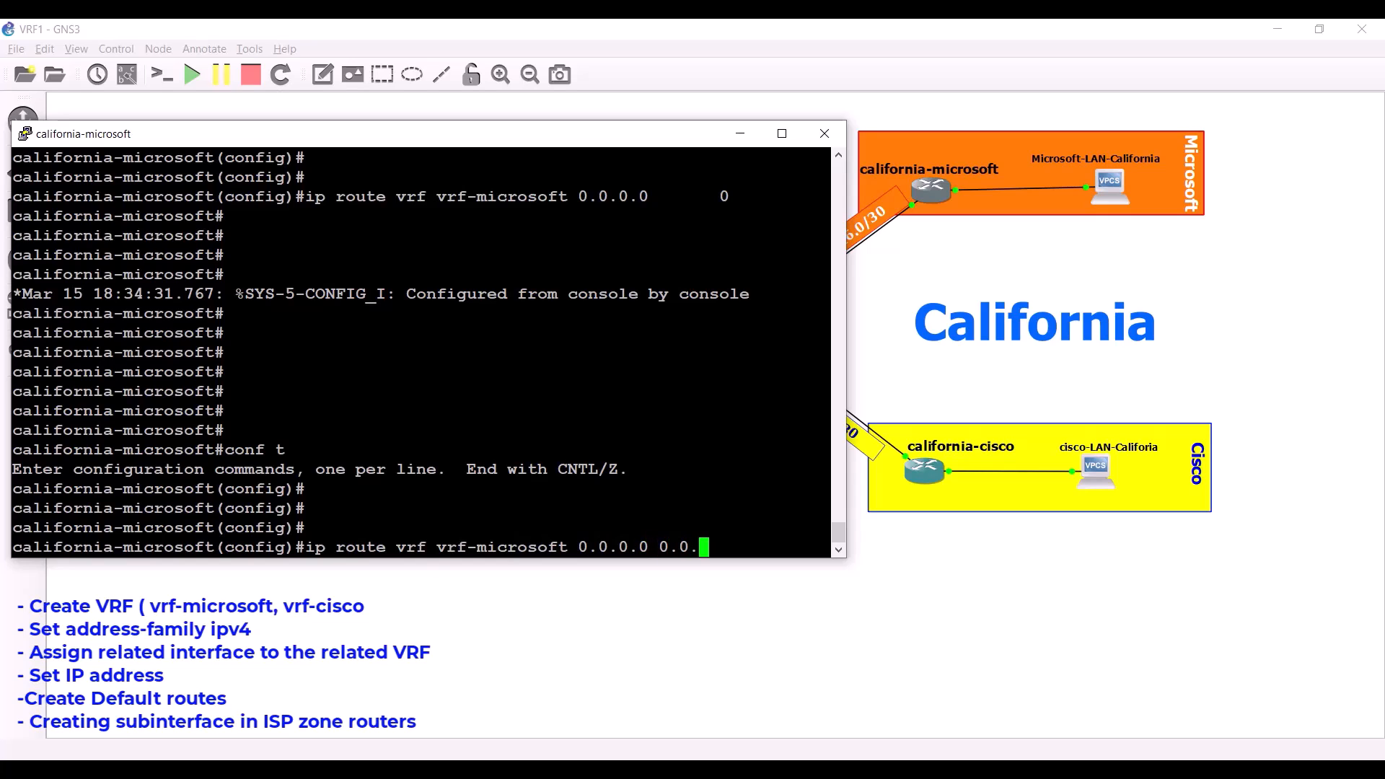
{"action": "type", "text": "16.16."}
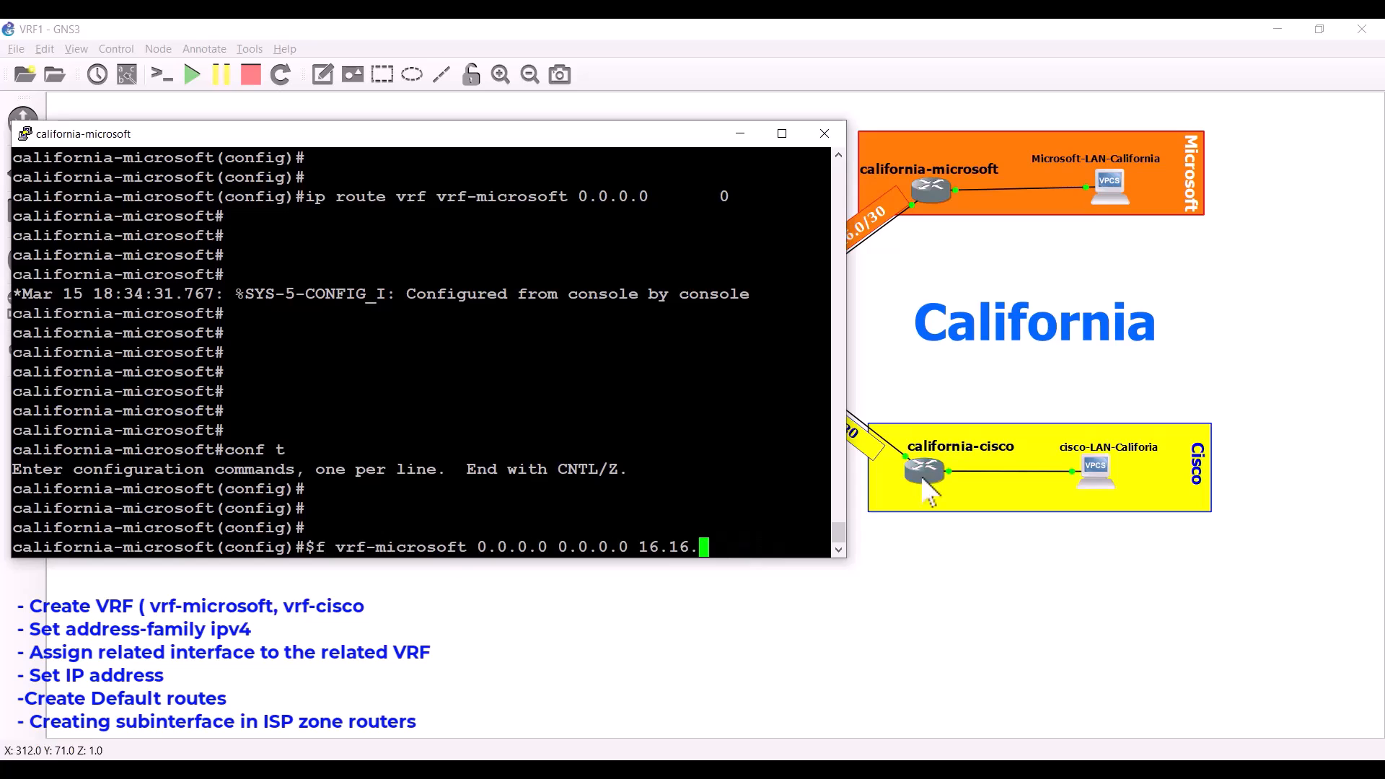
{"action": "left_click_drag", "start_coordinate": [845, 432], "coordinate": [776, 433]}
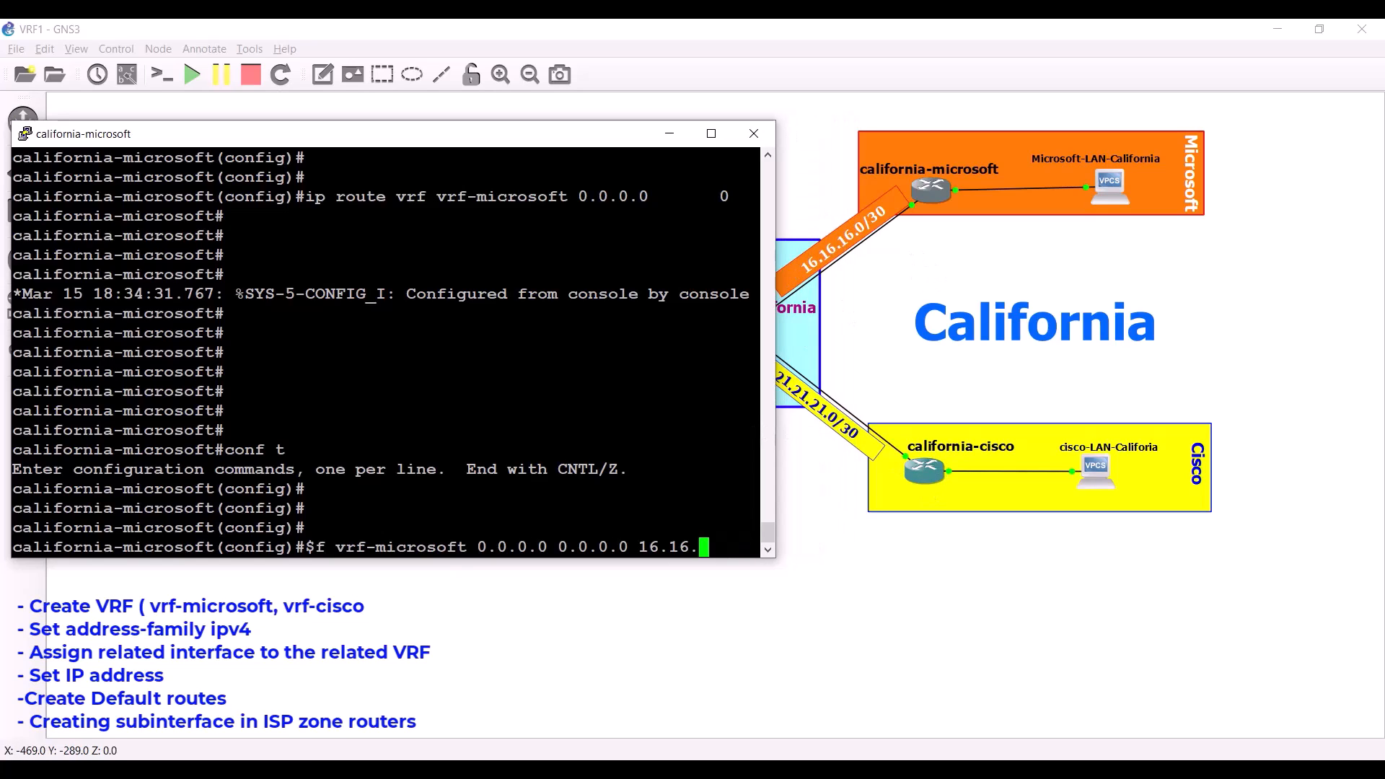
{"action": "type", "text": "16.1"}
{"action": "key", "text": "Return"}
{"action": "key", "text": "Return"}
{"action": "key", "text": "Return"}
{"action": "key", "text": "Return"}
{"action": "type", "text": "end"}
{"action": "key", "text": "Return"}
{"action": "key", "text": "Return"}
{"action": "key", "text": "Return"}
{"action": "key", "text": "Return"}
{"action": "key", "text": "Return"}
{"action": "key", "text": "Return"}
{"action": "key", "text": "Return"}
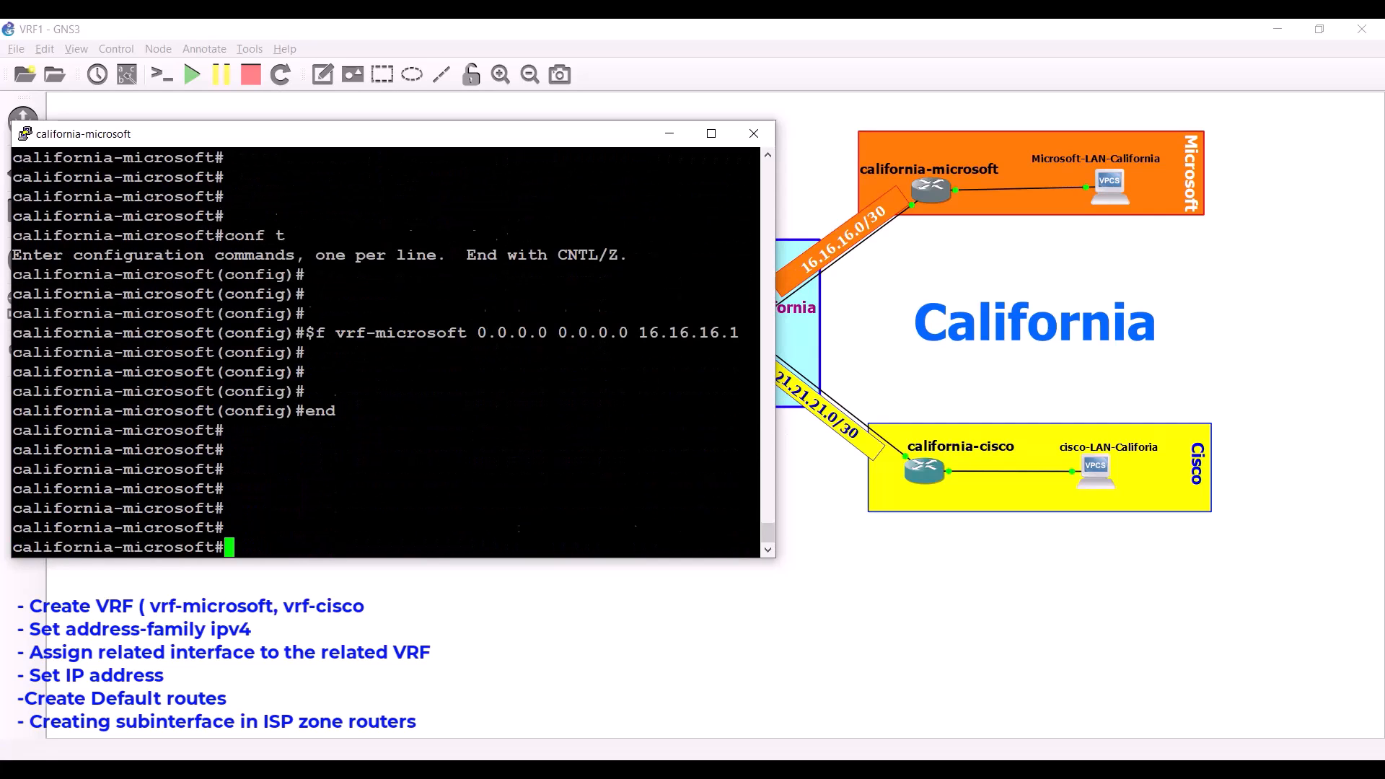
Display the vrf-microsoft routing table on california-microsoft with show ip route vrf vrf-microsoft and examine its default route.
{"action": "type", "text": "s"}
{"action": "key", "text": "BackSpace"}
{"action": "type", "text": "show"}
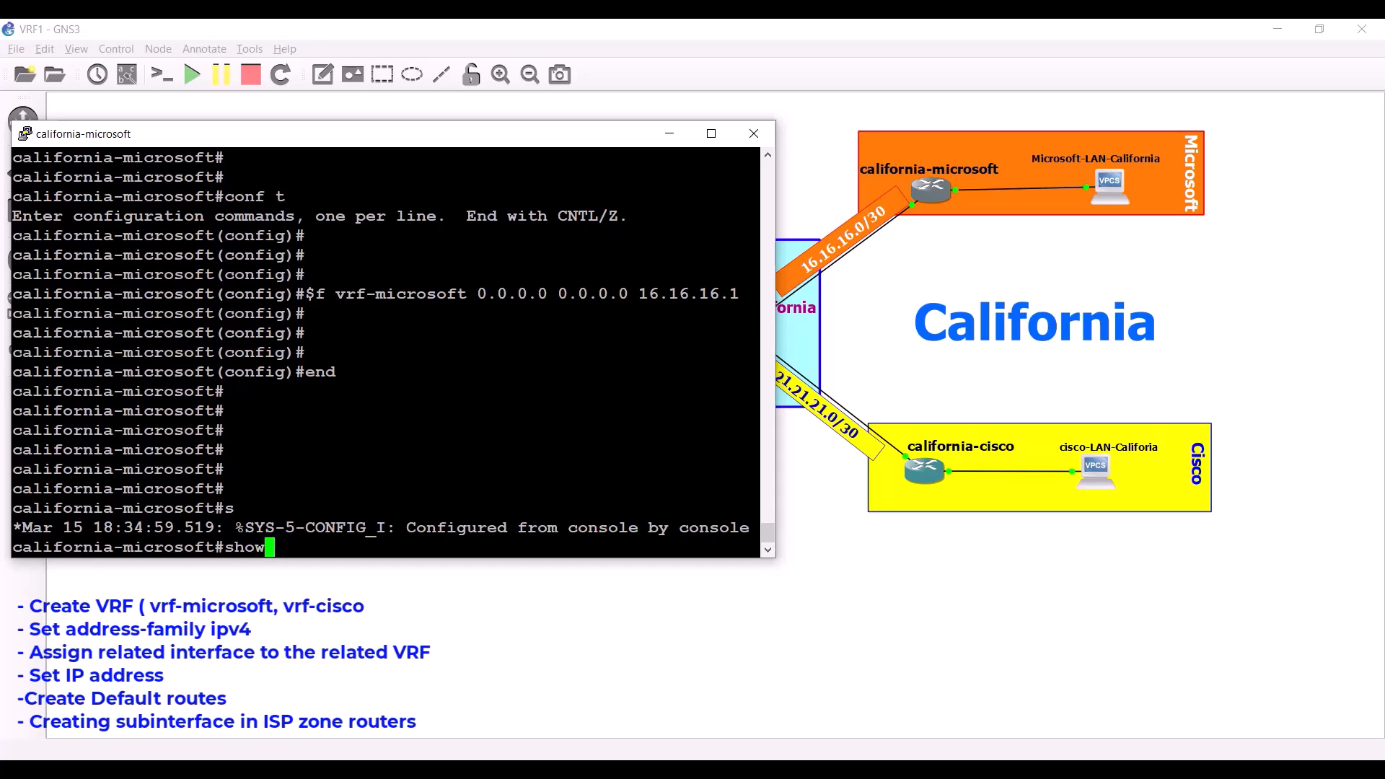
{"action": "left_click", "coordinate": [802, 134]}
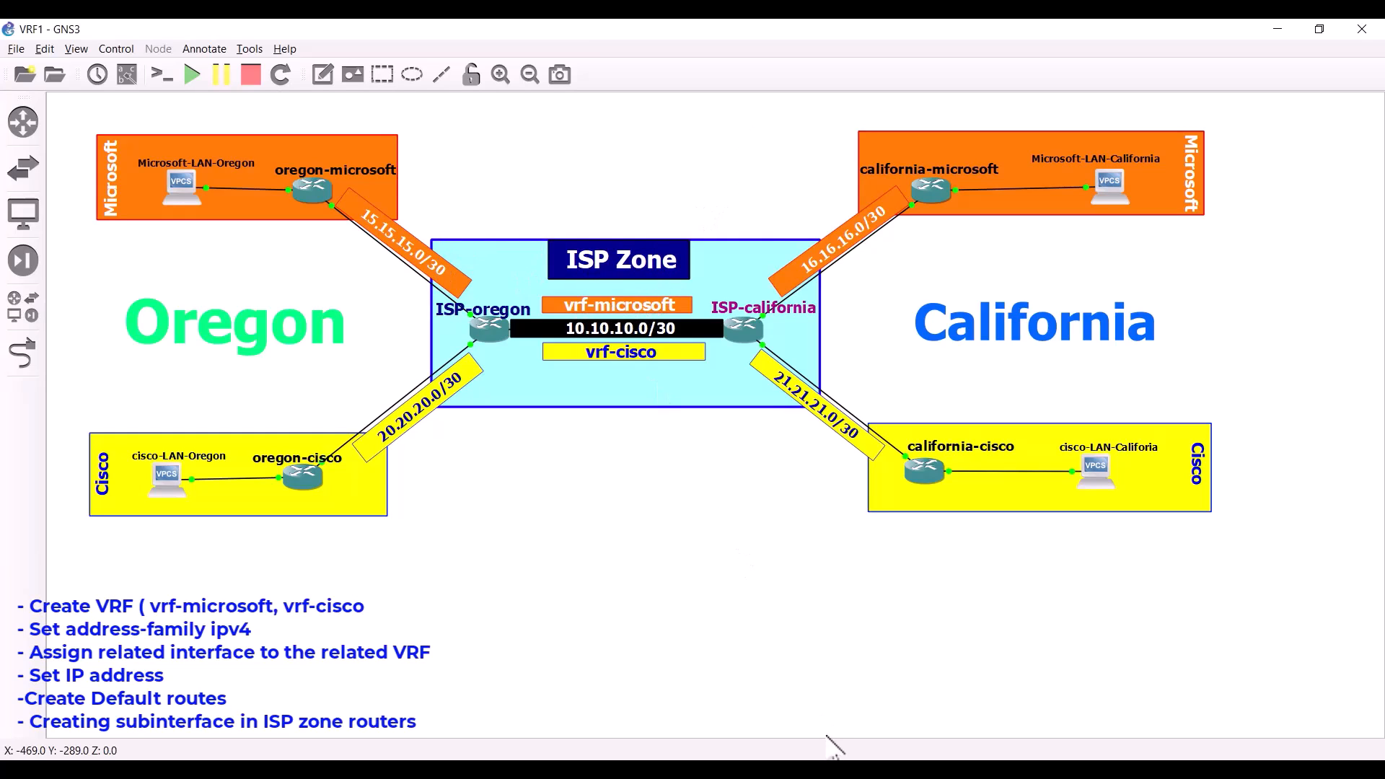
{"action": "double_click", "coordinate": [931, 191]}
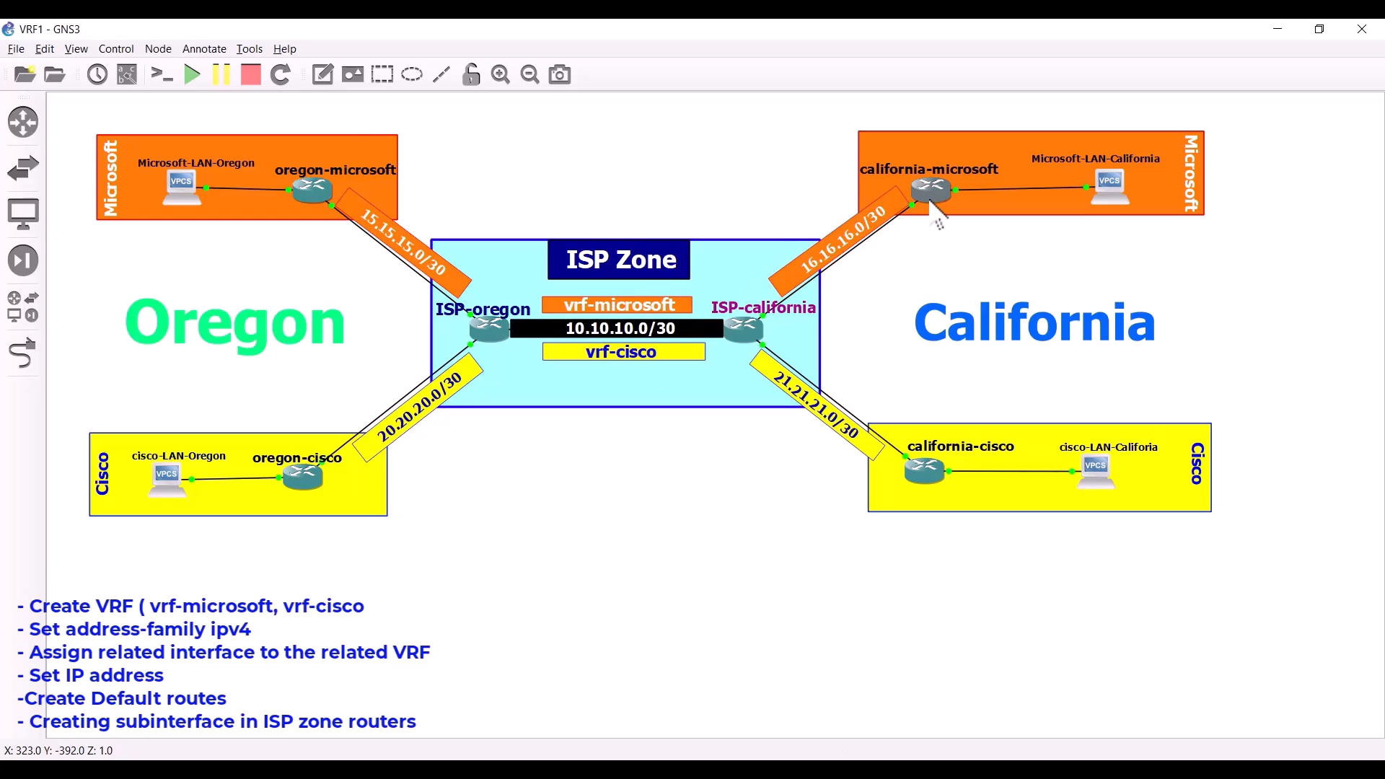
{"action": "type", "text": "show"}
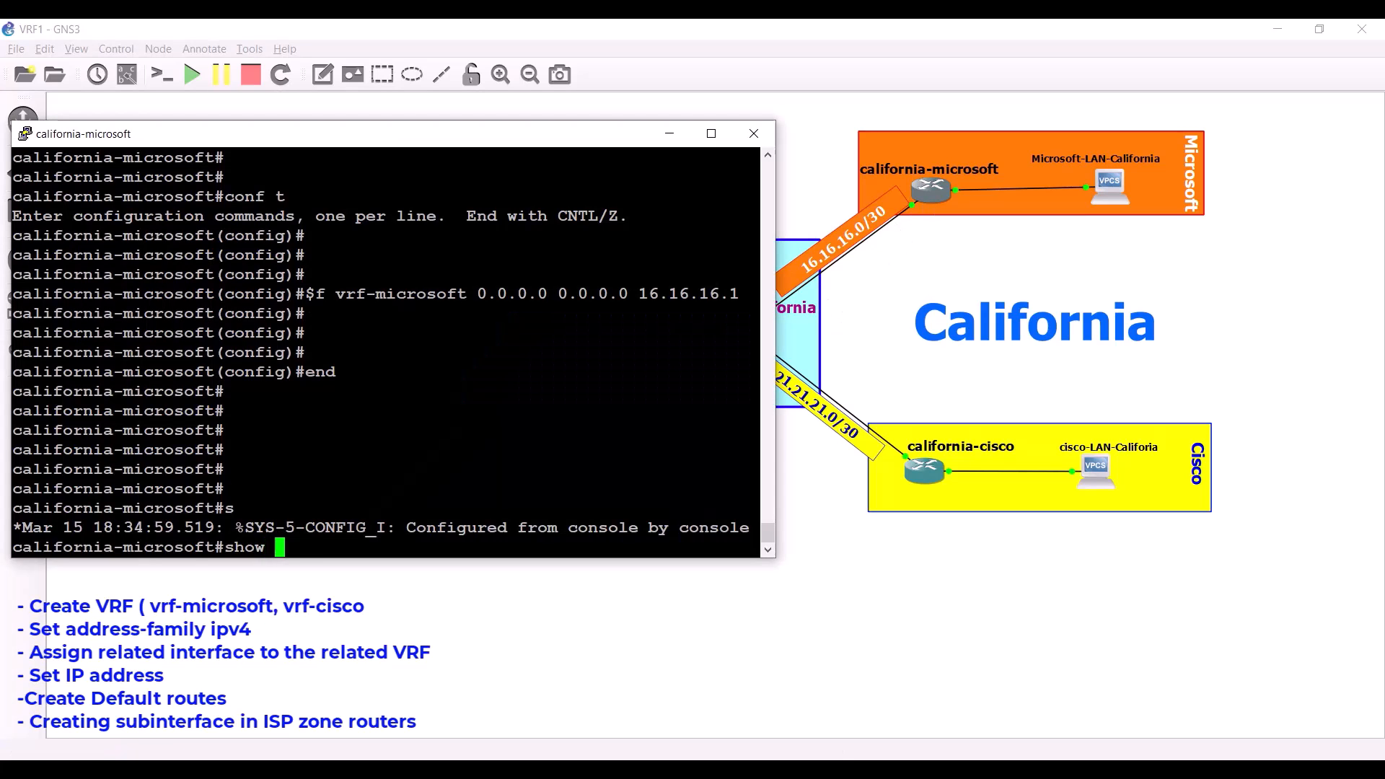
{"action": "type", "text": " ip route"}
{"action": "type", "text": "vrf"}
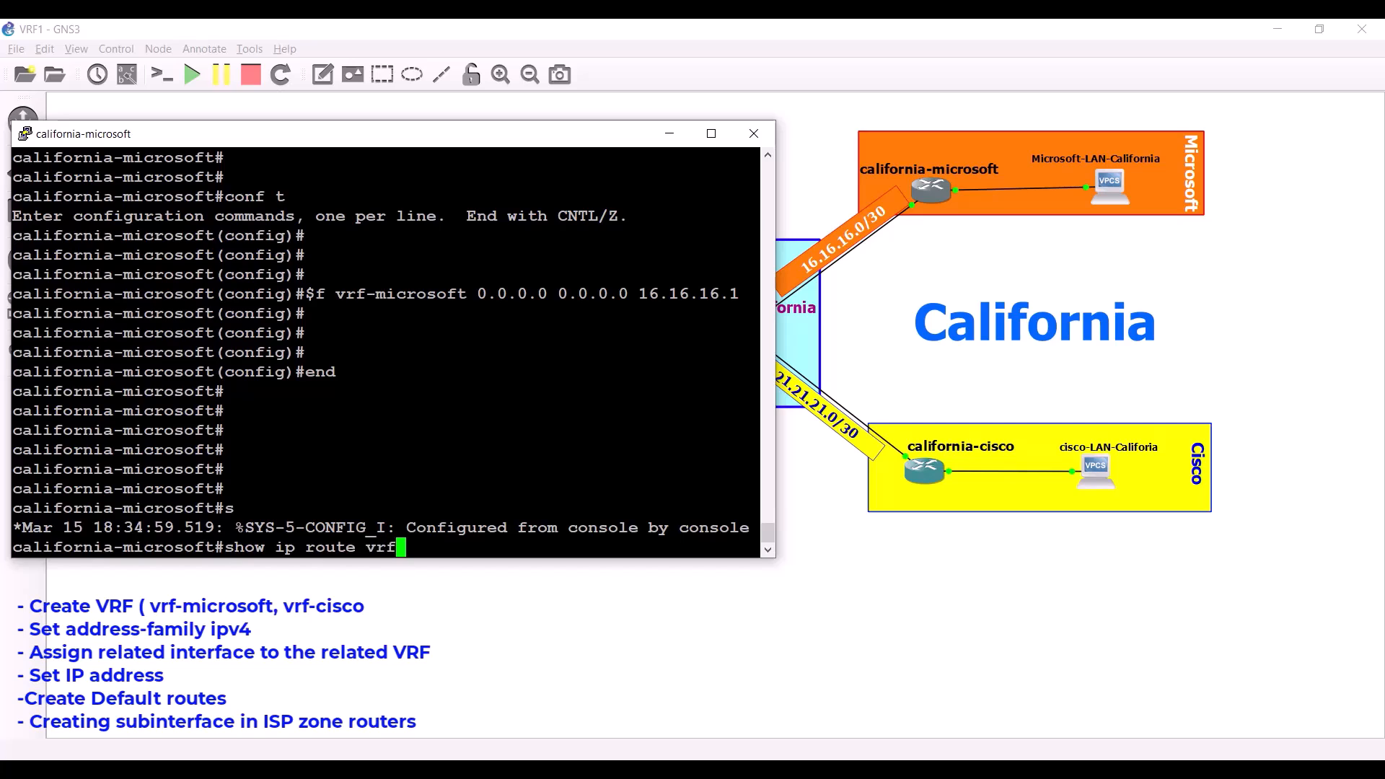
{"action": "type", "text": " vrf-mic"}
{"action": "type", "text": "rosoft"}
{"action": "key", "text": "Return"}
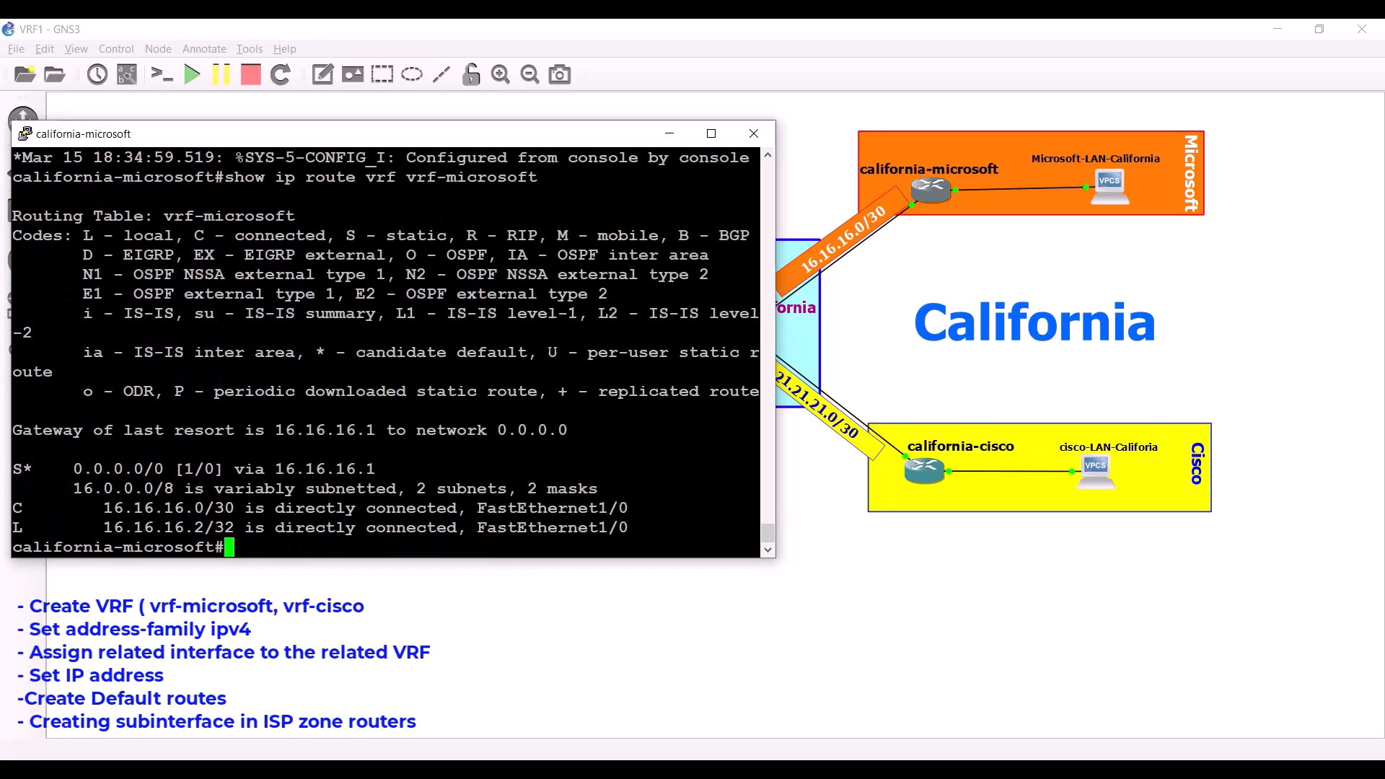
{"action": "left_click_drag", "start_coordinate": [14, 469], "coordinate": [364, 469]}
{"action": "left_click", "coordinate": [277, 469]}
{"action": "key", "text": "Return"}
{"action": "key", "text": "Return"}
{"action": "key", "text": "Return"}
{"action": "key", "text": "Return"}
{"action": "key", "text": "Return"}
{"action": "key", "text": "Return"}
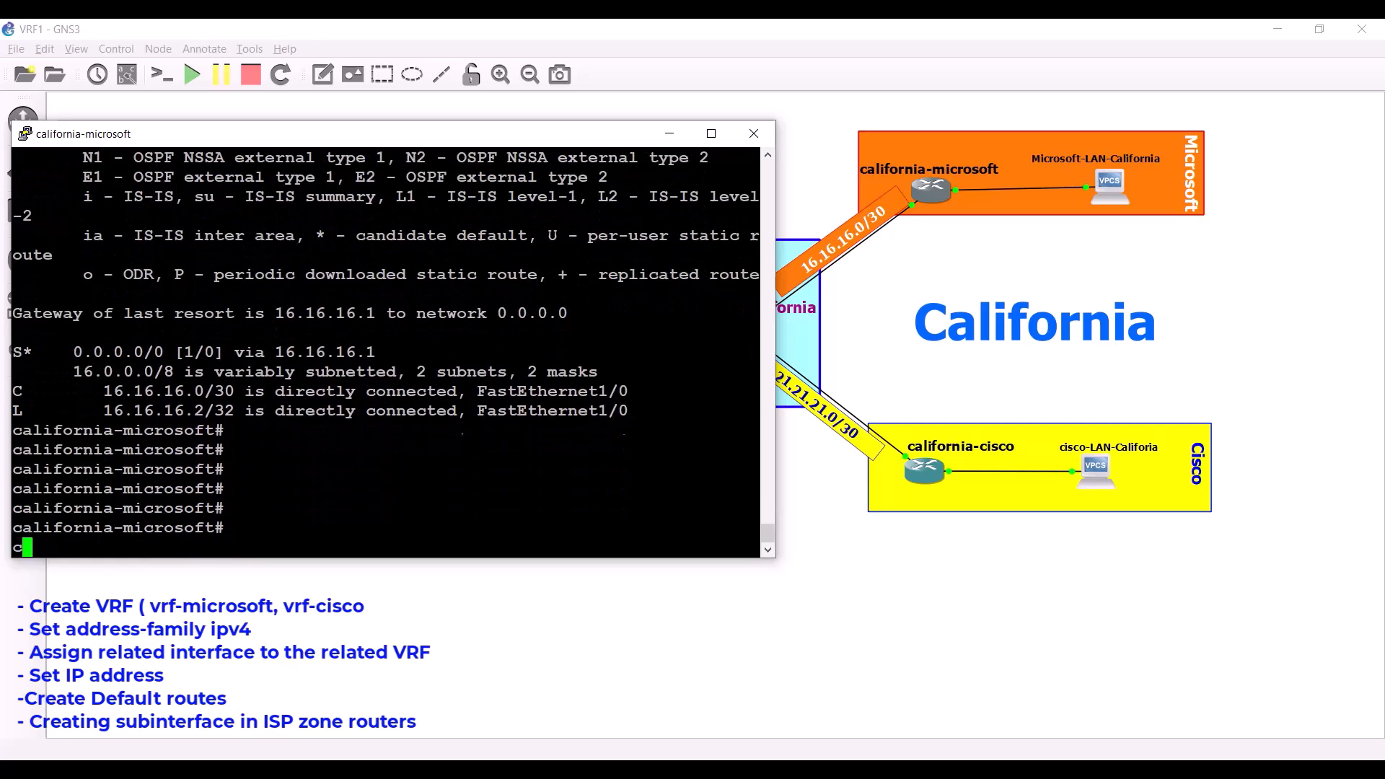
Test reachability of 16.16.16.2 with ping vrf vrf-microsoft, and put the california-microsoft console away.
{"action": "type", "text": "ping "}
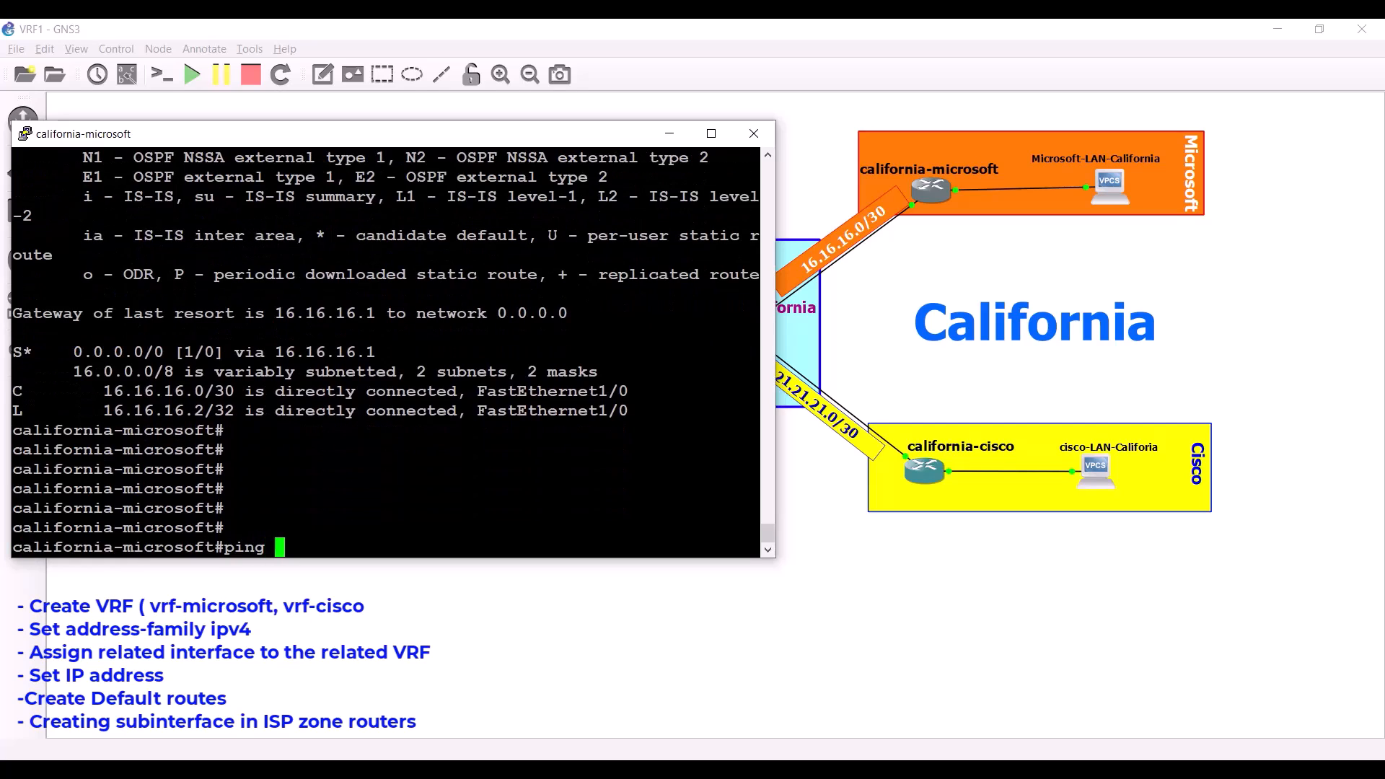
{"action": "type", "text": "vrf vrf"}
{"action": "type", "text": "-"}
{"action": "type", "text": "micros"}
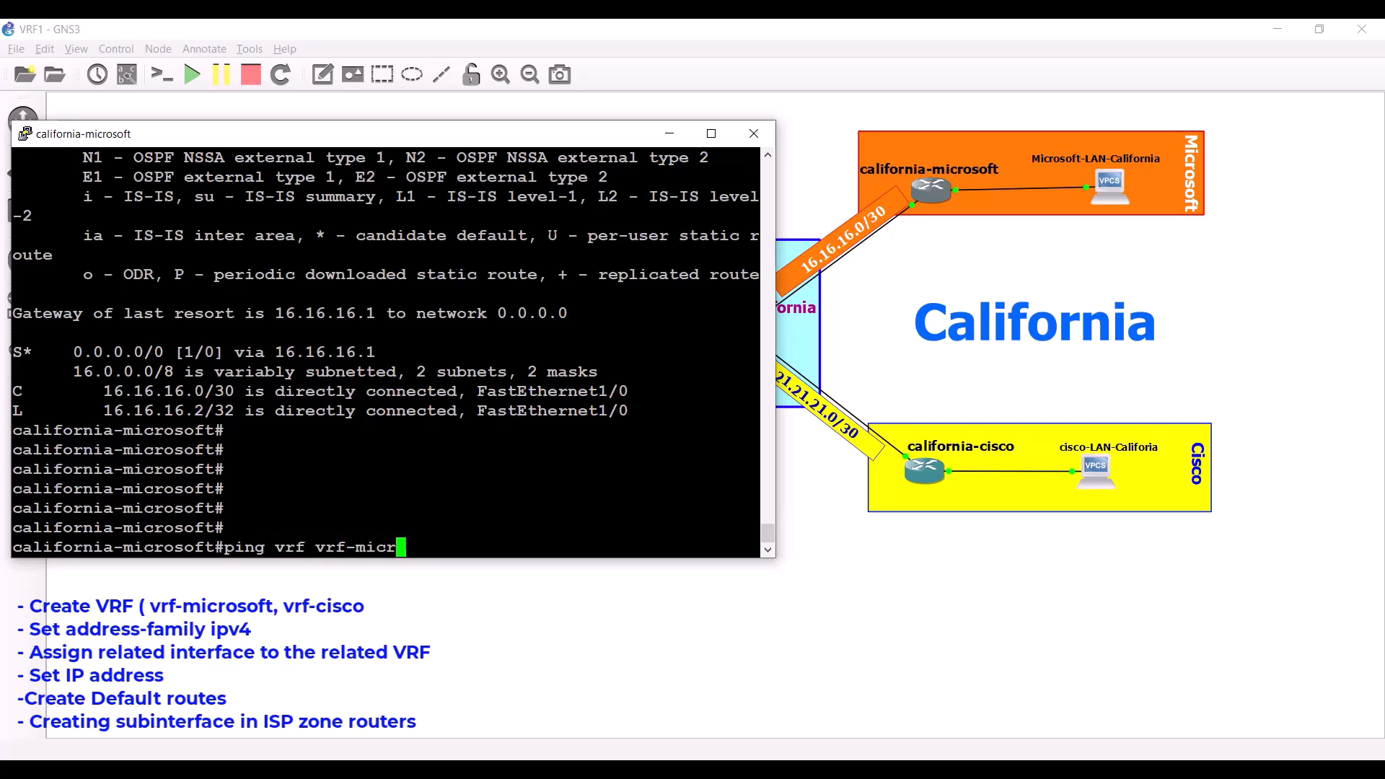
{"action": "type", "text": "oft 16.1"}
{"action": "key", "text": "BackSpace"}
{"action": "key", "text": "BackSpace"}
{"action": "type", "text": "16.16.16.2"}
{"action": "key", "text": "Return"}
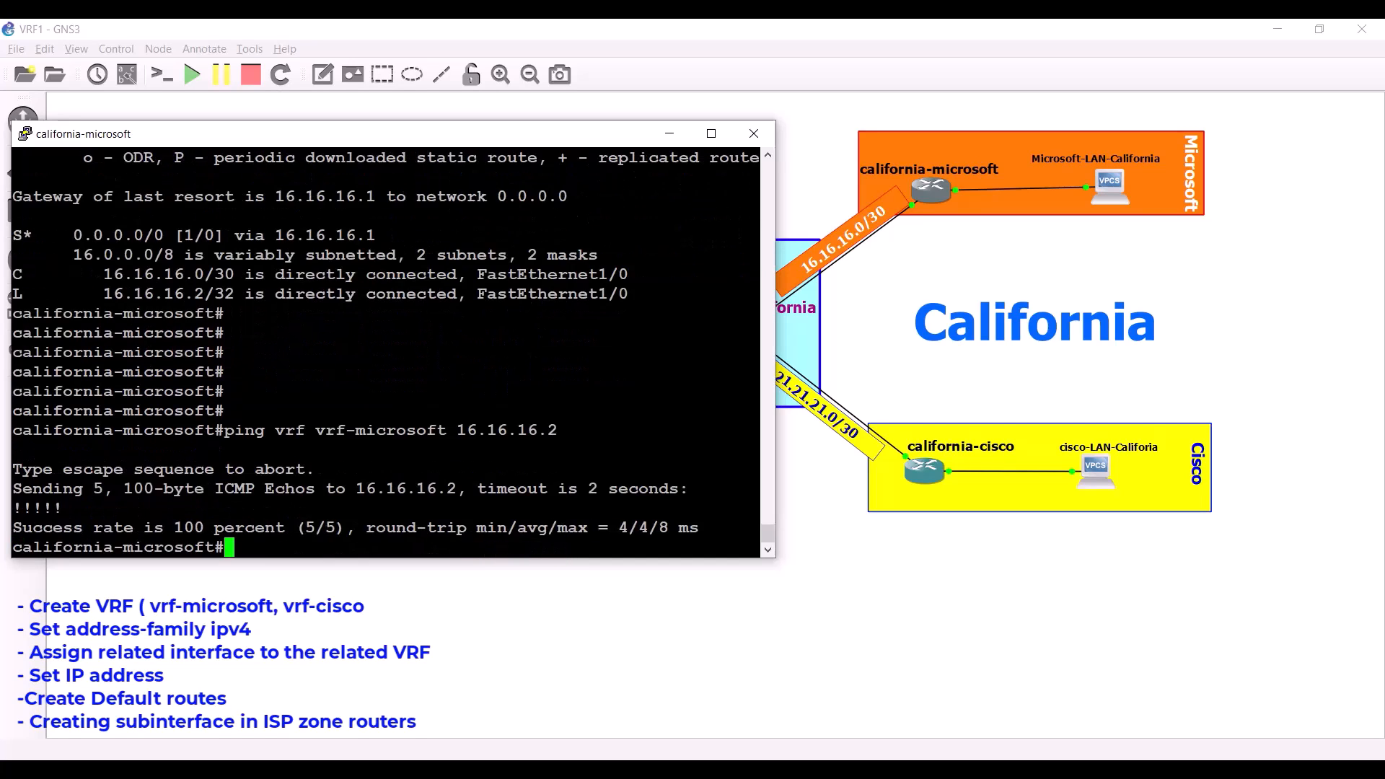
{"action": "key", "text": "Return"}
{"action": "key", "text": "Return"}
{"action": "key", "text": "Return"}
{"action": "left_click", "coordinate": [675, 135]}
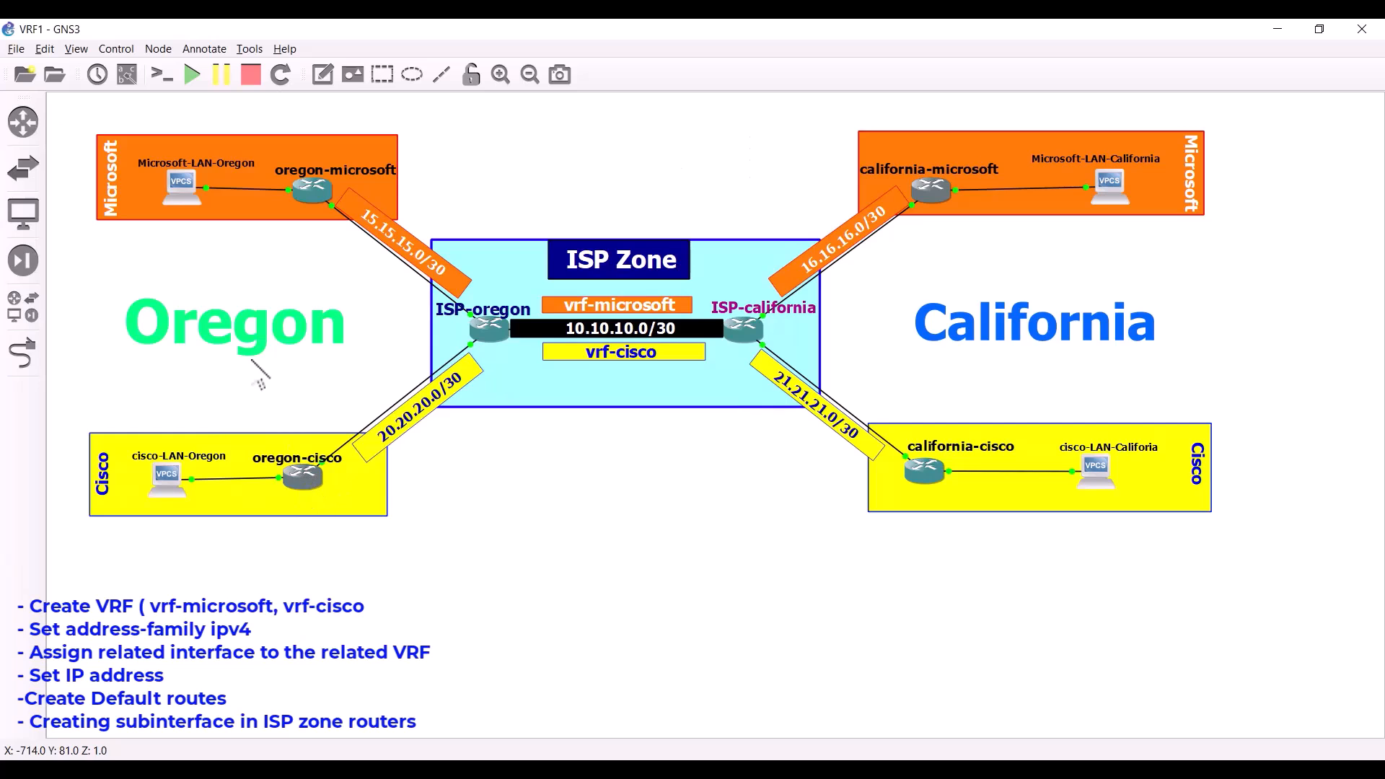
Open the oregon-cisco router console and move its window clear of the Oregon part of the topology.
{"action": "double_click", "coordinate": [303, 478]}
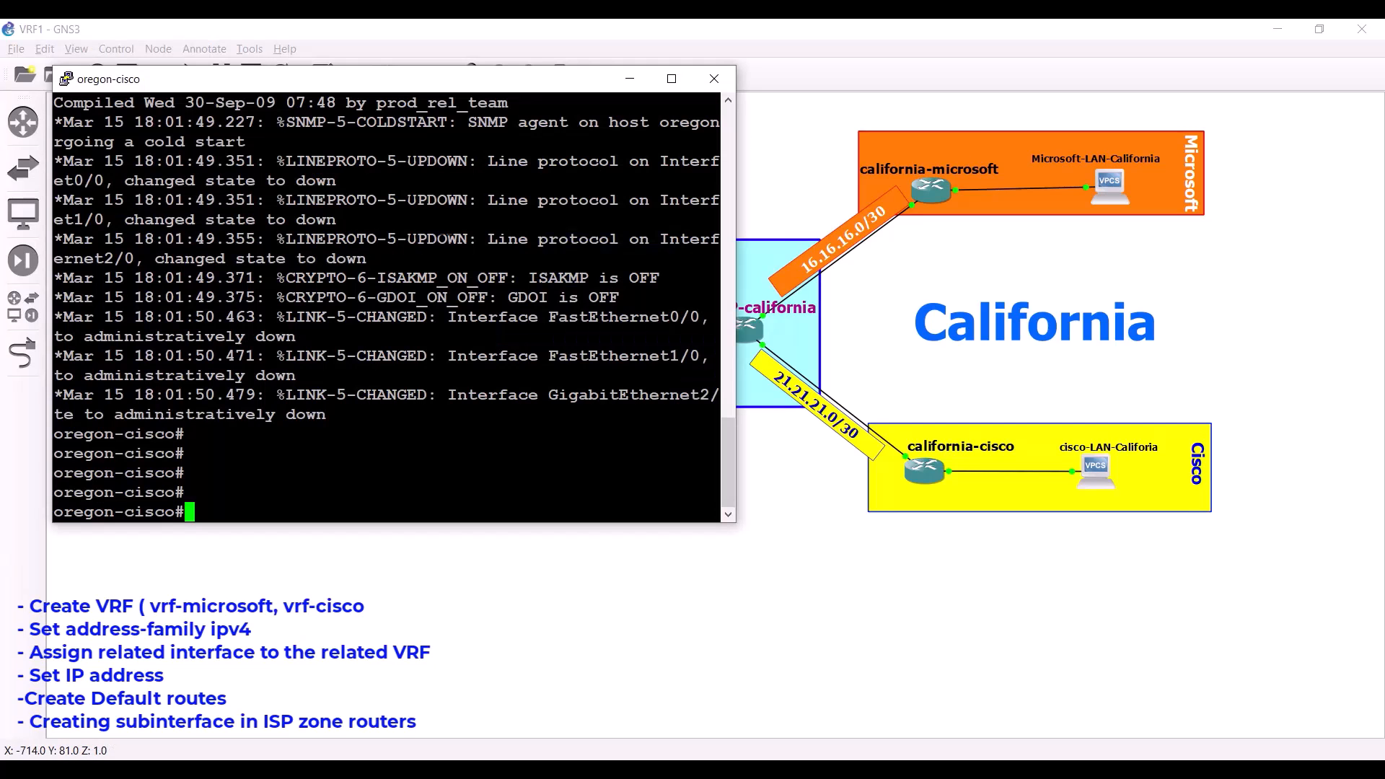
{"action": "left_click_drag", "start_coordinate": [336, 81], "coordinate": [918, 101]}
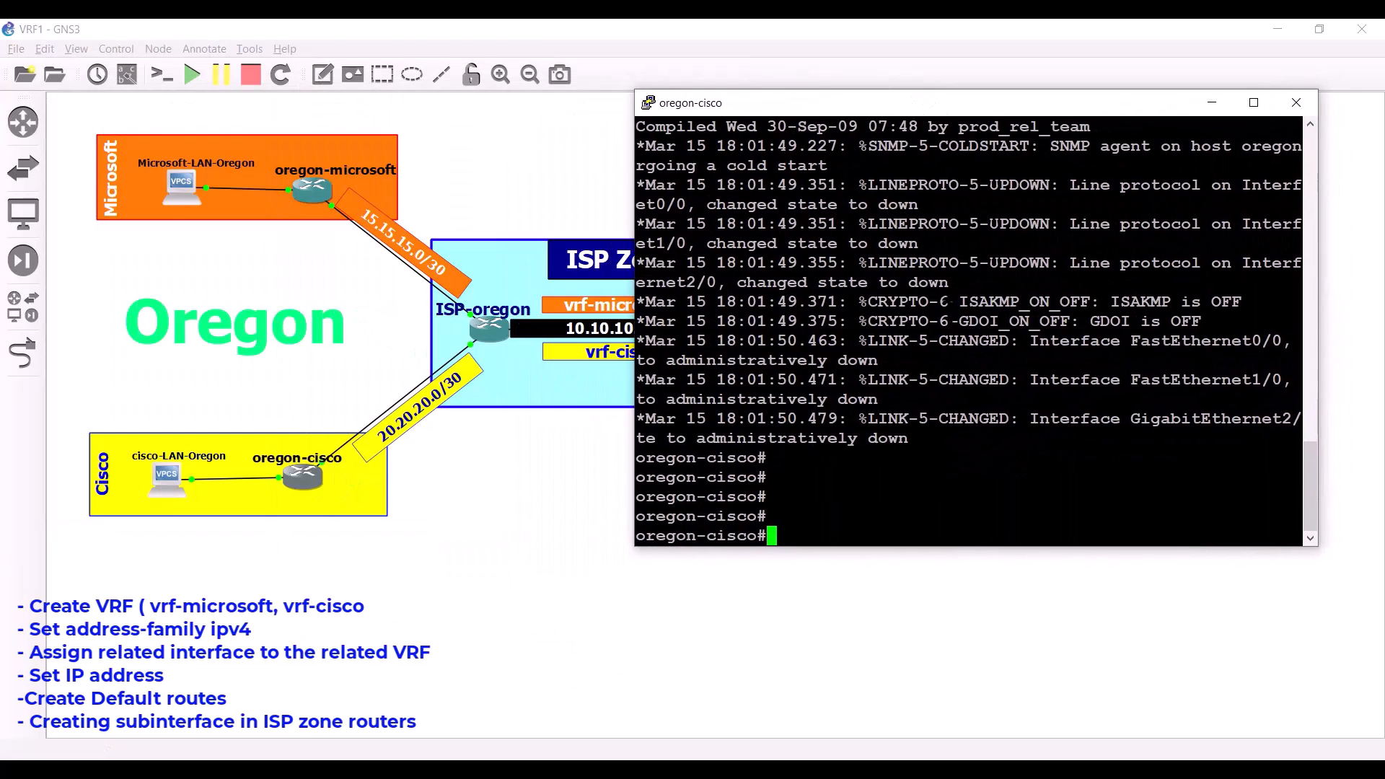
{"action": "key", "text": "Return"}
{"action": "key", "text": "Return"}
{"action": "key", "text": "Return"}
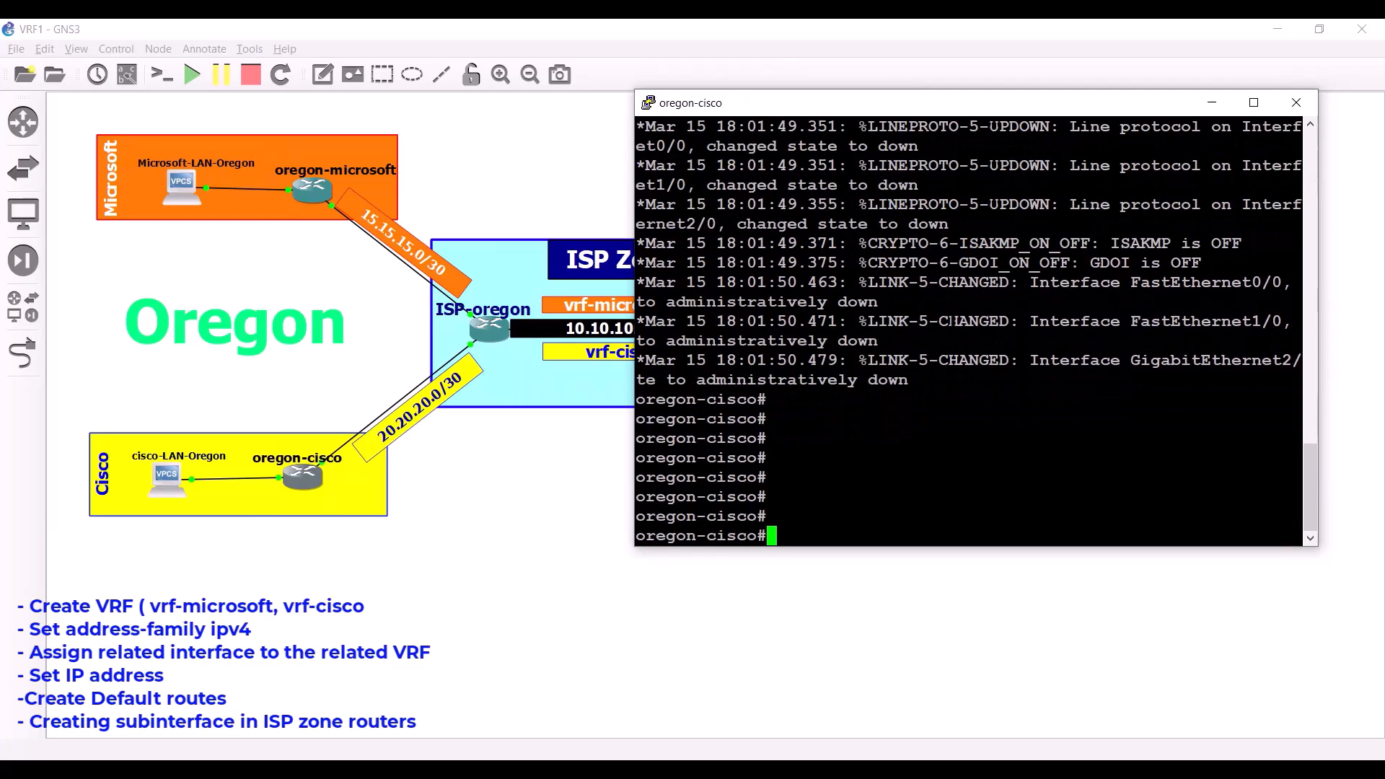
{"action": "left_click_drag", "start_coordinate": [863, 102], "coordinate": [933, 88]}
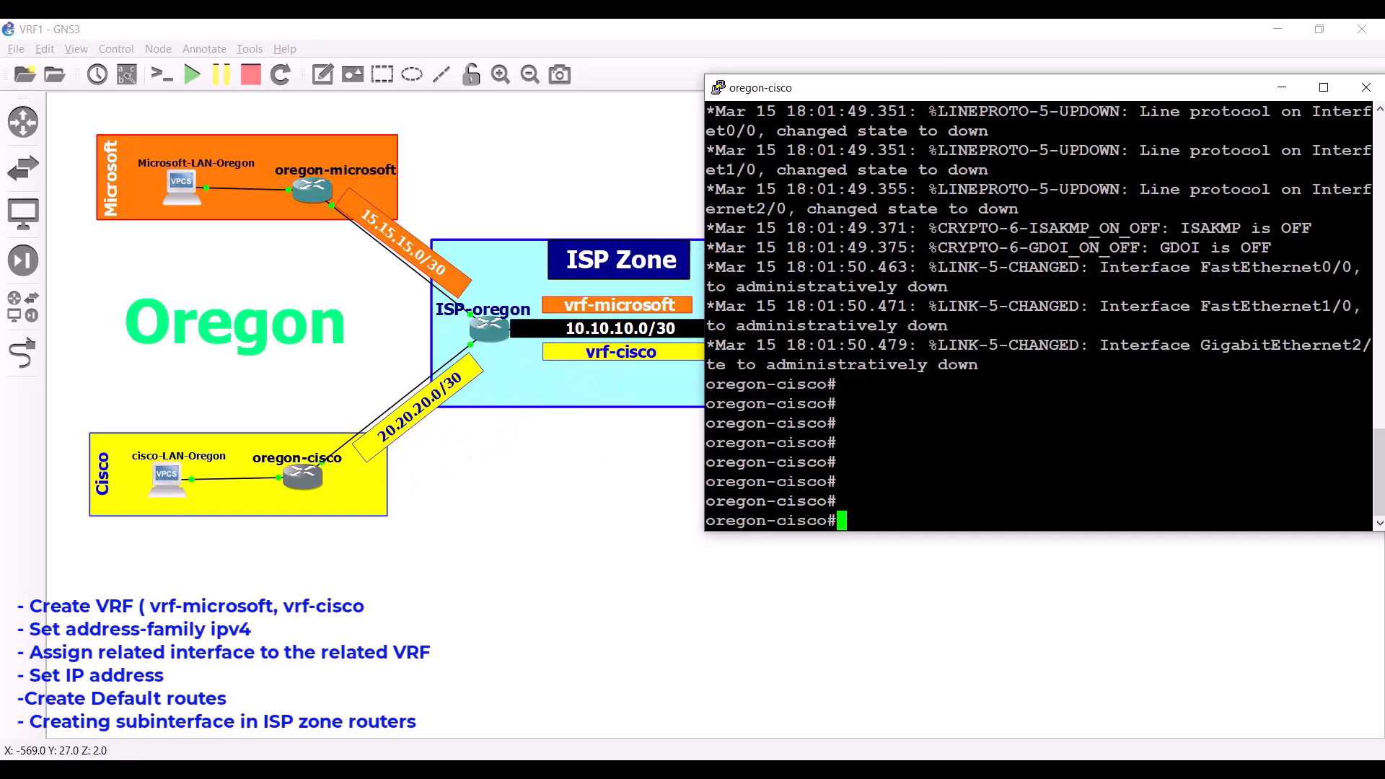
Enter global configuration mode on oregon-cisco with conf t and create the VRF with vrf definition vrf-cisco.
{"action": "type", "text": "conf t"}
{"action": "key", "text": "Return"}
{"action": "key", "text": "Return"}
{"action": "key", "text": "Return"}
{"action": "key", "text": "Return"}
{"action": "key", "text": "Return"}
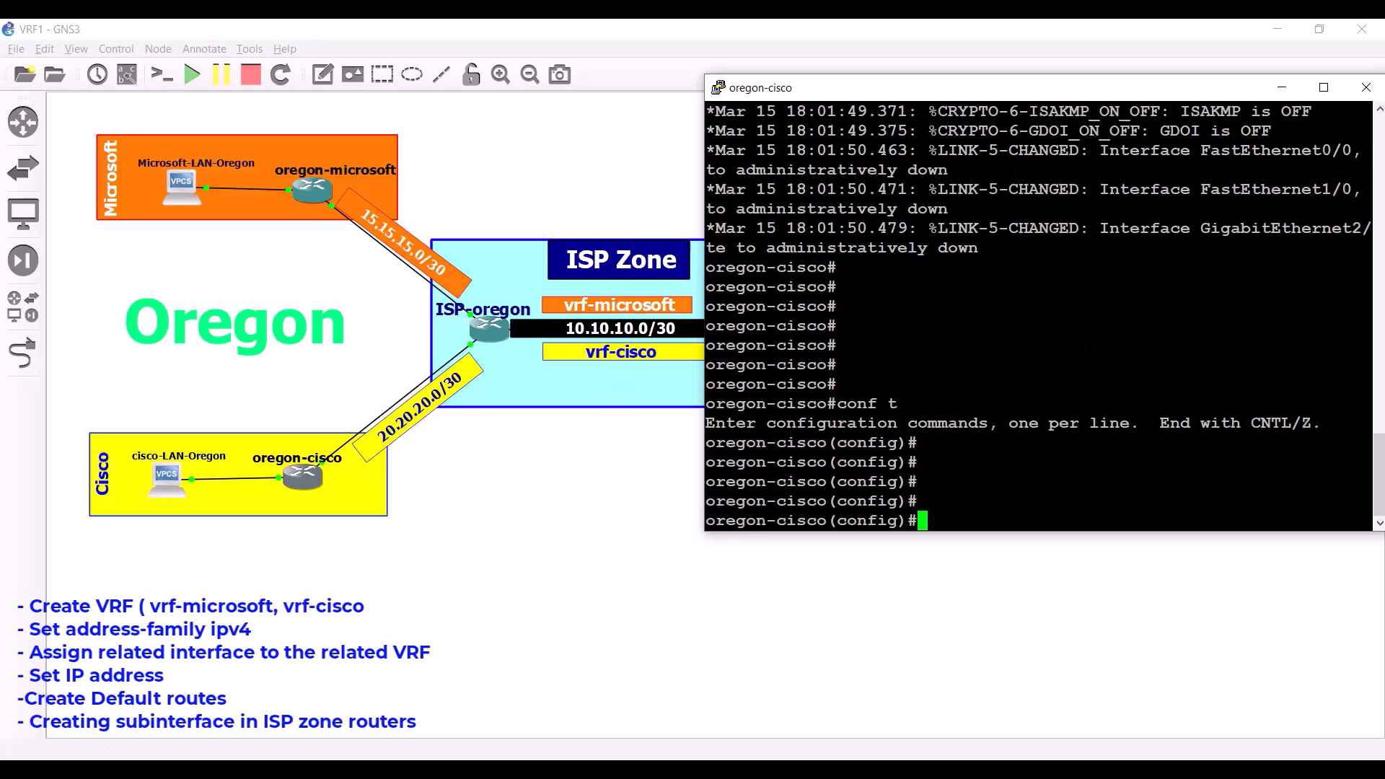
{"action": "type", "text": "vrf def"}
{"action": "key", "text": "Tab"}
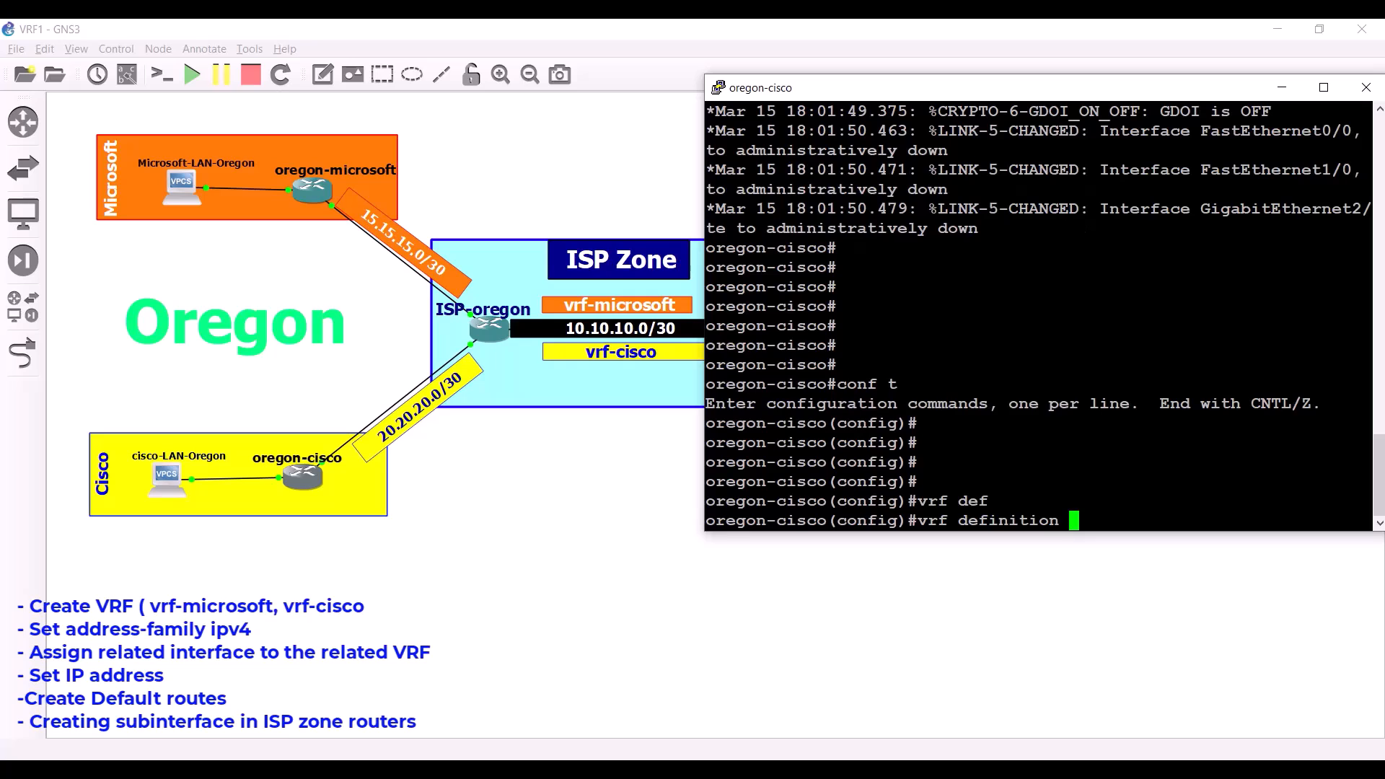
{"action": "type", "text": "vrf-cisco"}
{"action": "key", "text": "Return"}
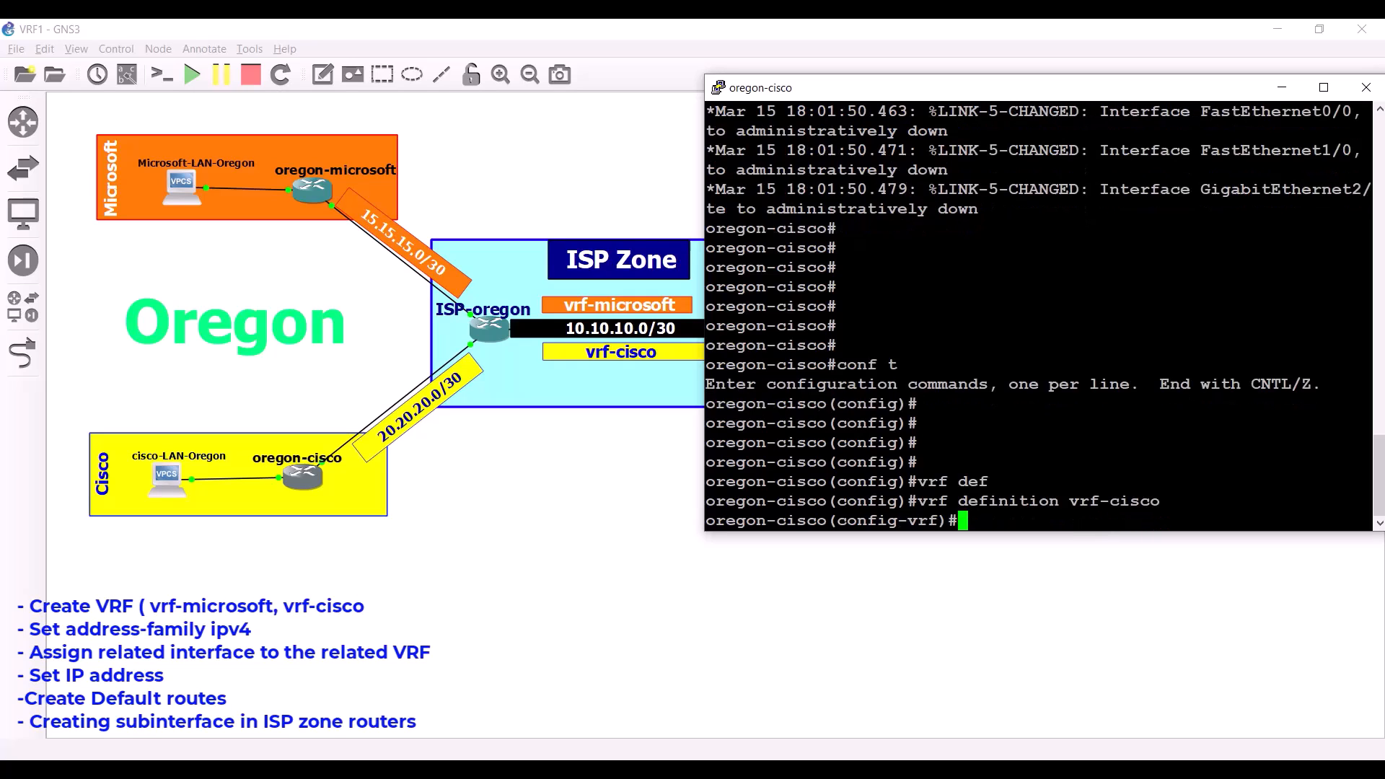
{"action": "key", "text": "Return"}
{"action": "key", "text": "Return"}
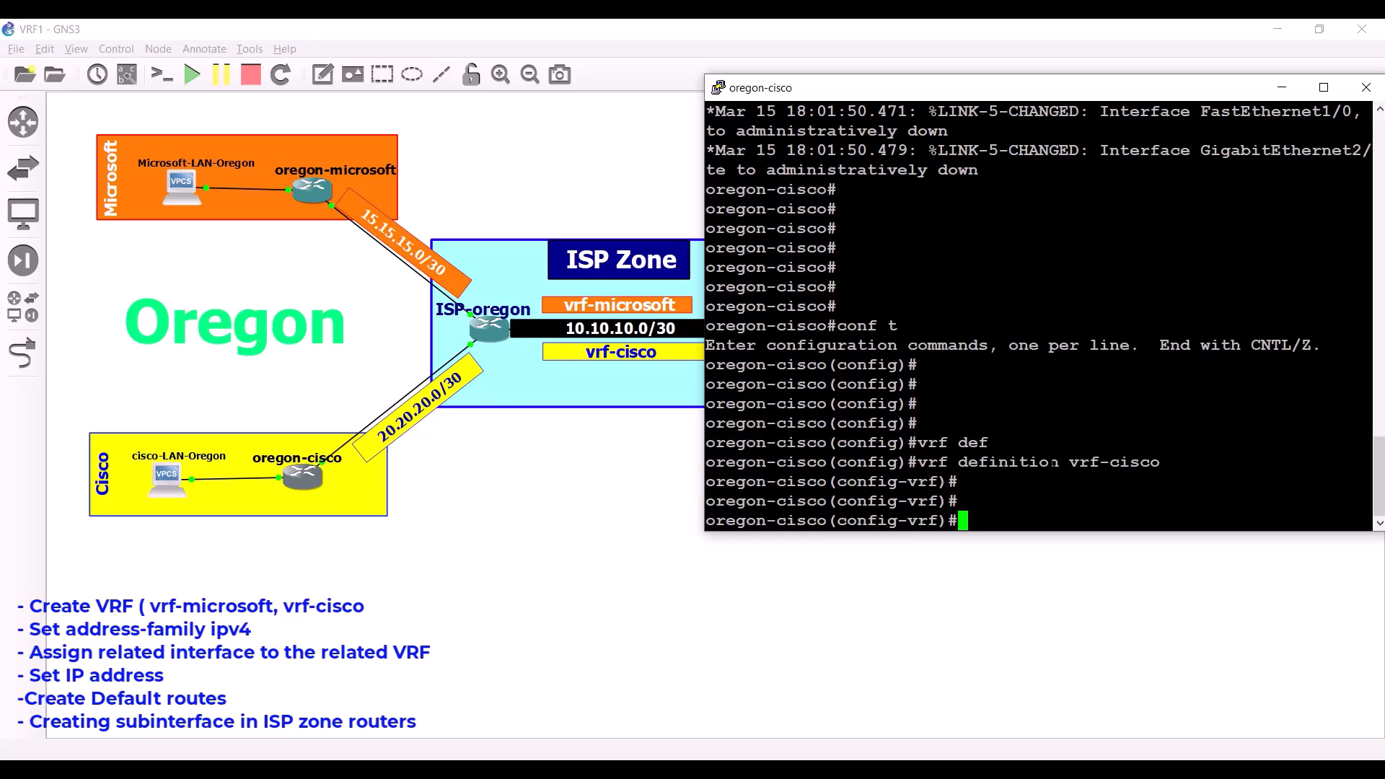
Enable address-family ipv4 for vrf-cisco and exit back to global configuration mode.
{"action": "type", "text": "add"}
{"action": "key", "text": "Tab"}
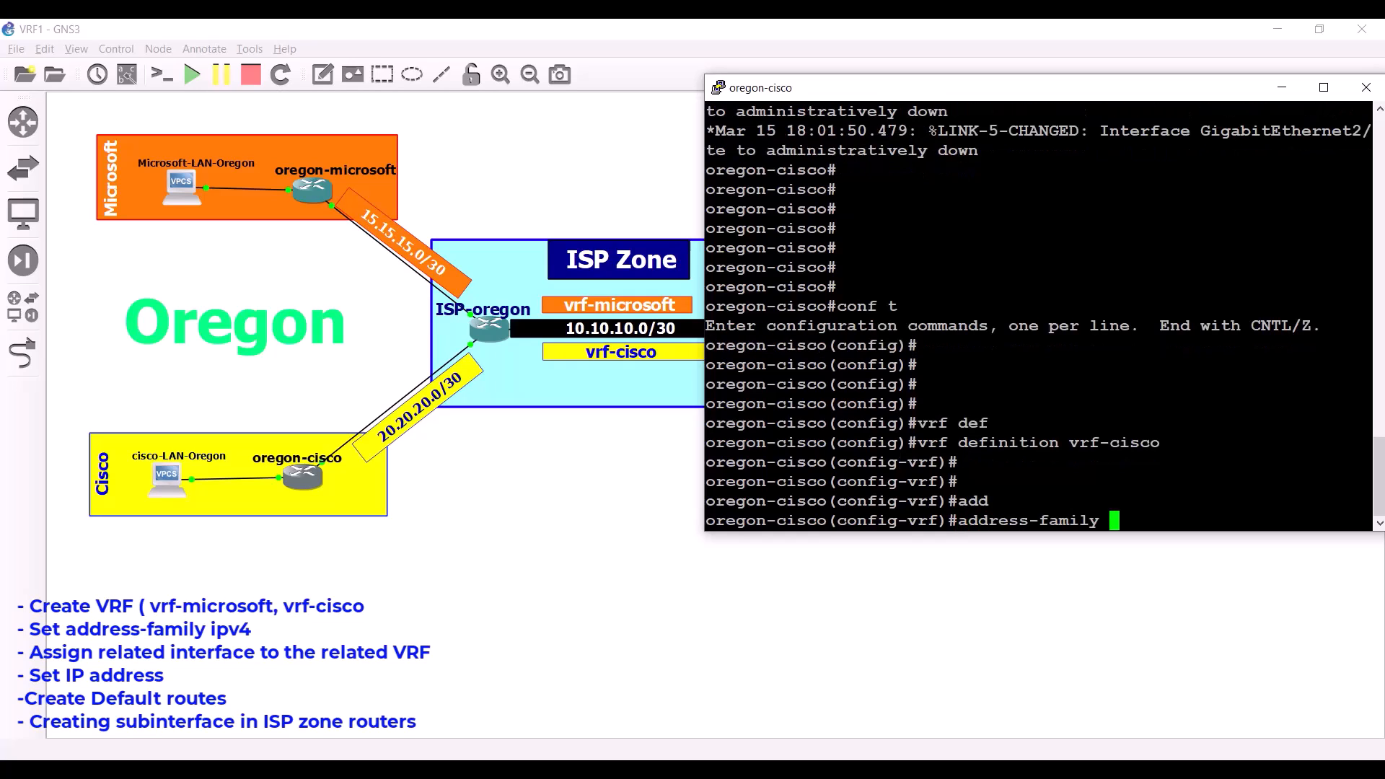
{"action": "type", "text": "ipv4"}
{"action": "key", "text": "Return"}
{"action": "key", "text": "Return"}
{"action": "key", "text": "Return"}
{"action": "key", "text": "Return"}
{"action": "key", "text": "Return"}
{"action": "key", "text": "Return"}
{"action": "type", "text": "exi"}
{"action": "key", "text": "Return"}
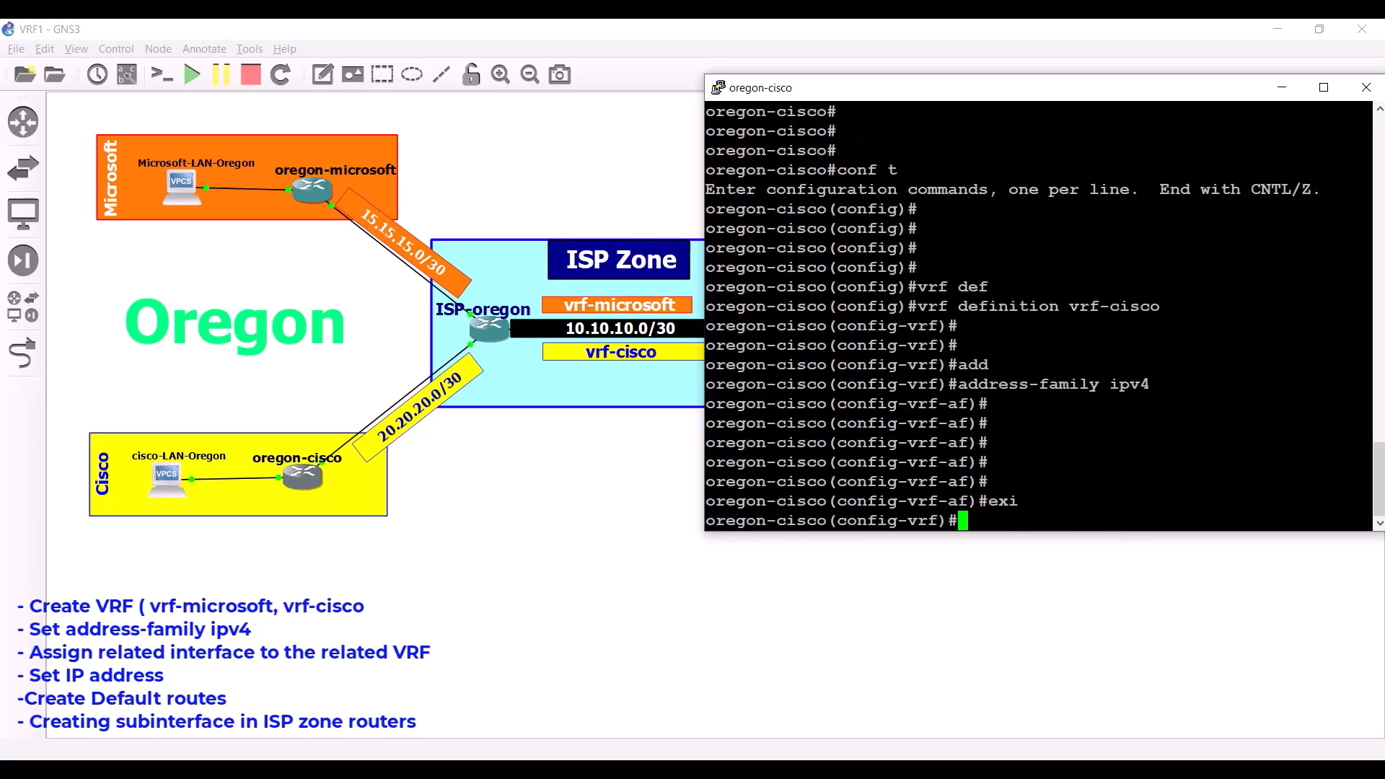
{"action": "type", "text": "exit"}
{"action": "key", "text": "Return"}
{"action": "key", "text": "Return"}
{"action": "key", "text": "Return"}
{"action": "key", "text": "Return"}
{"action": "key", "text": "Return"}
{"action": "key", "text": "Return"}
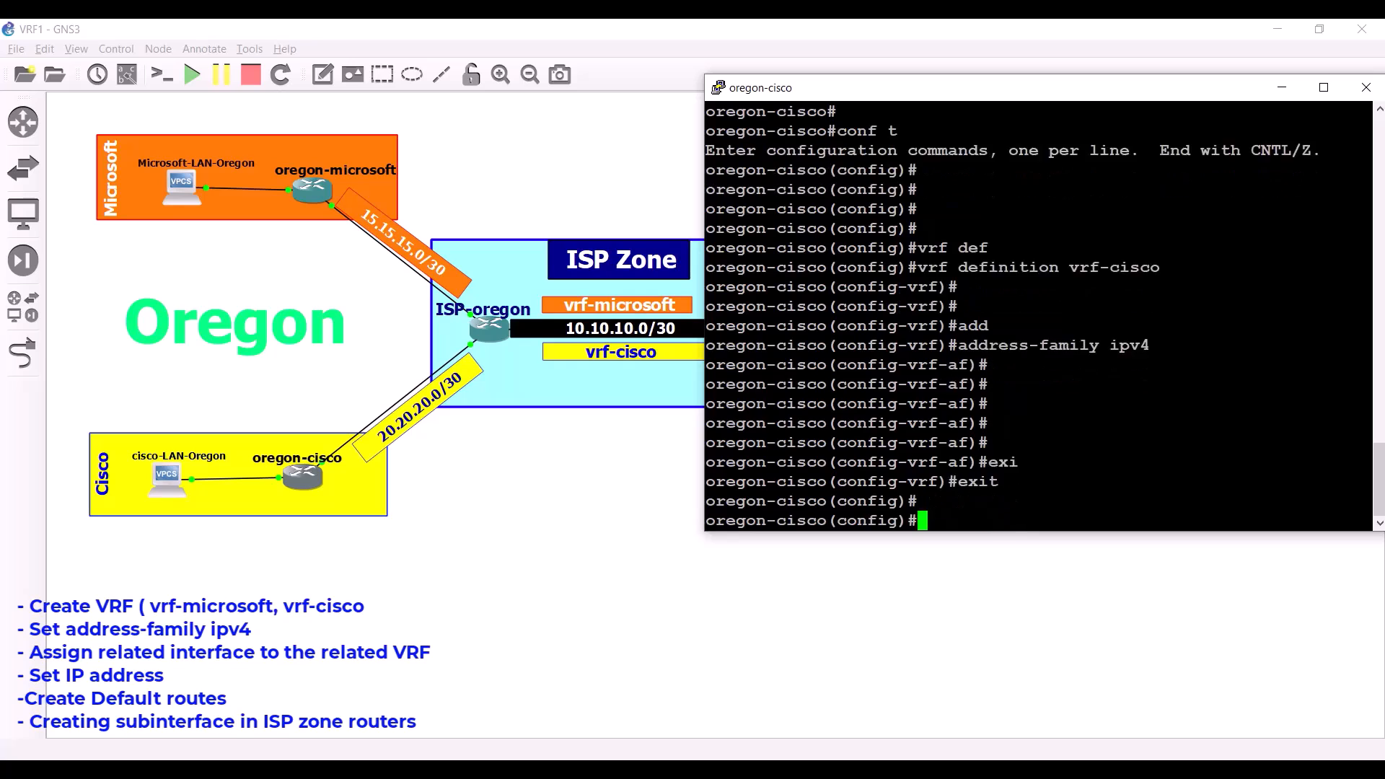
{"action": "key", "text": "Return"}
{"action": "key", "text": "Return"}
{"action": "key", "text": "Return"}
{"action": "key", "text": "Return"}
{"action": "key", "text": "Return"}
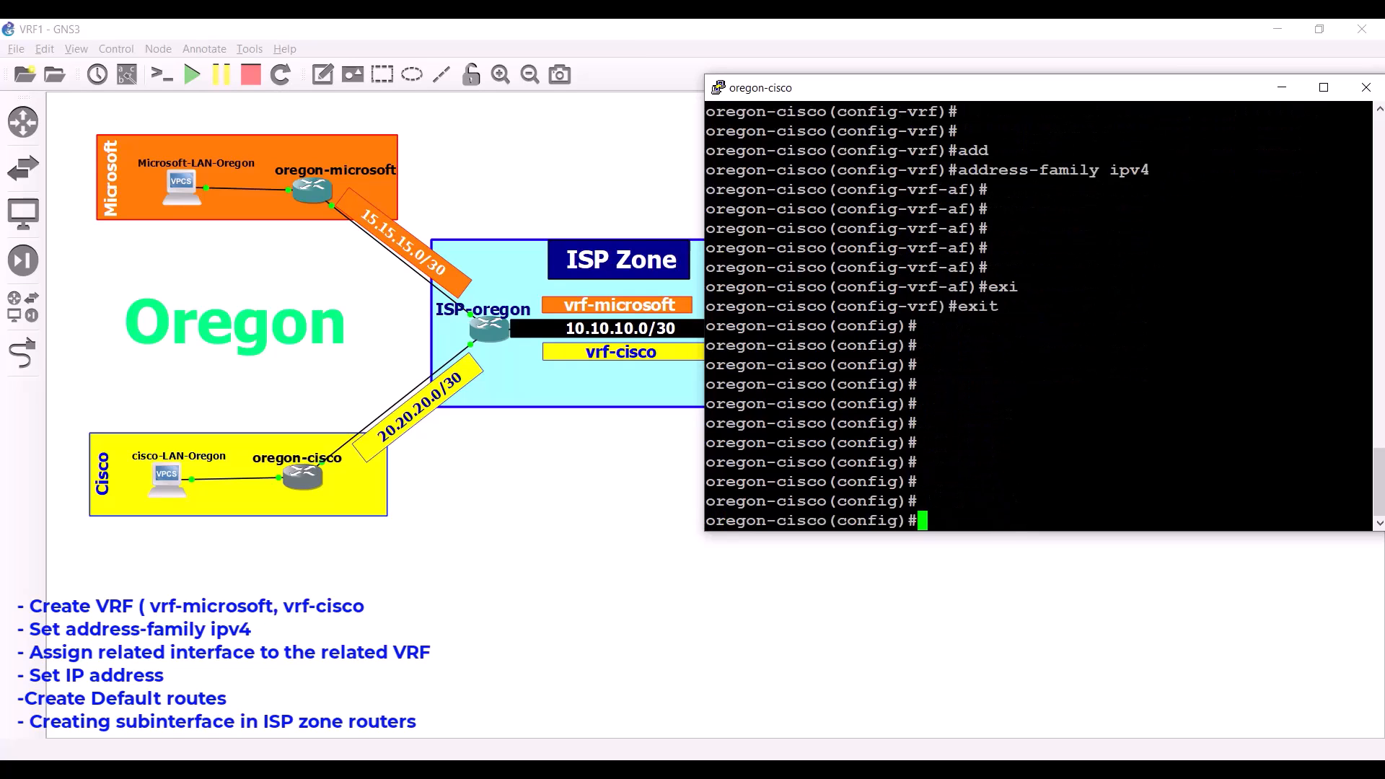
Enter interface fa 1/0 on oregon-cisco, the link towards ISP-oregon, and enable it with no shut.
{"action": "left_click", "coordinate": [398, 412]}
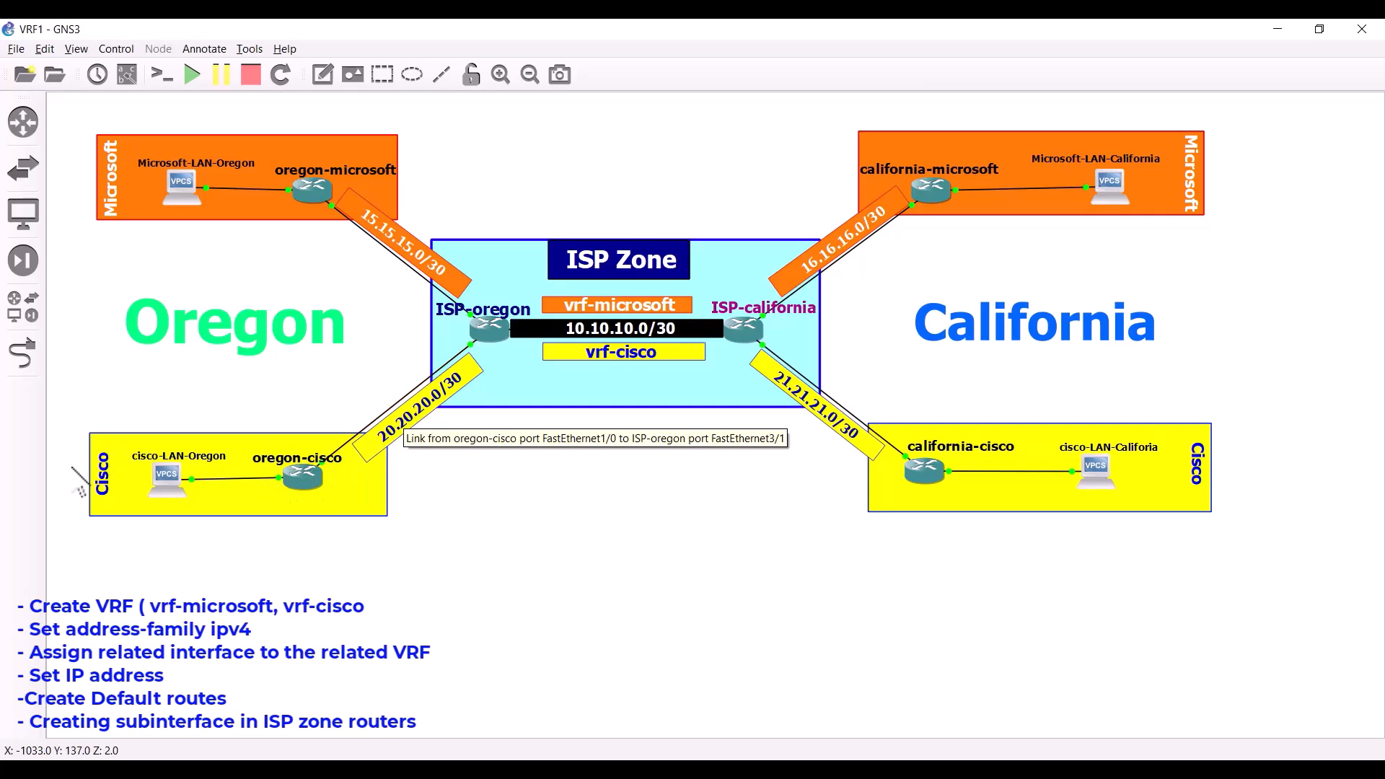
{"action": "double_click", "coordinate": [303, 479]}
{"action": "type", "text": "int fa"}
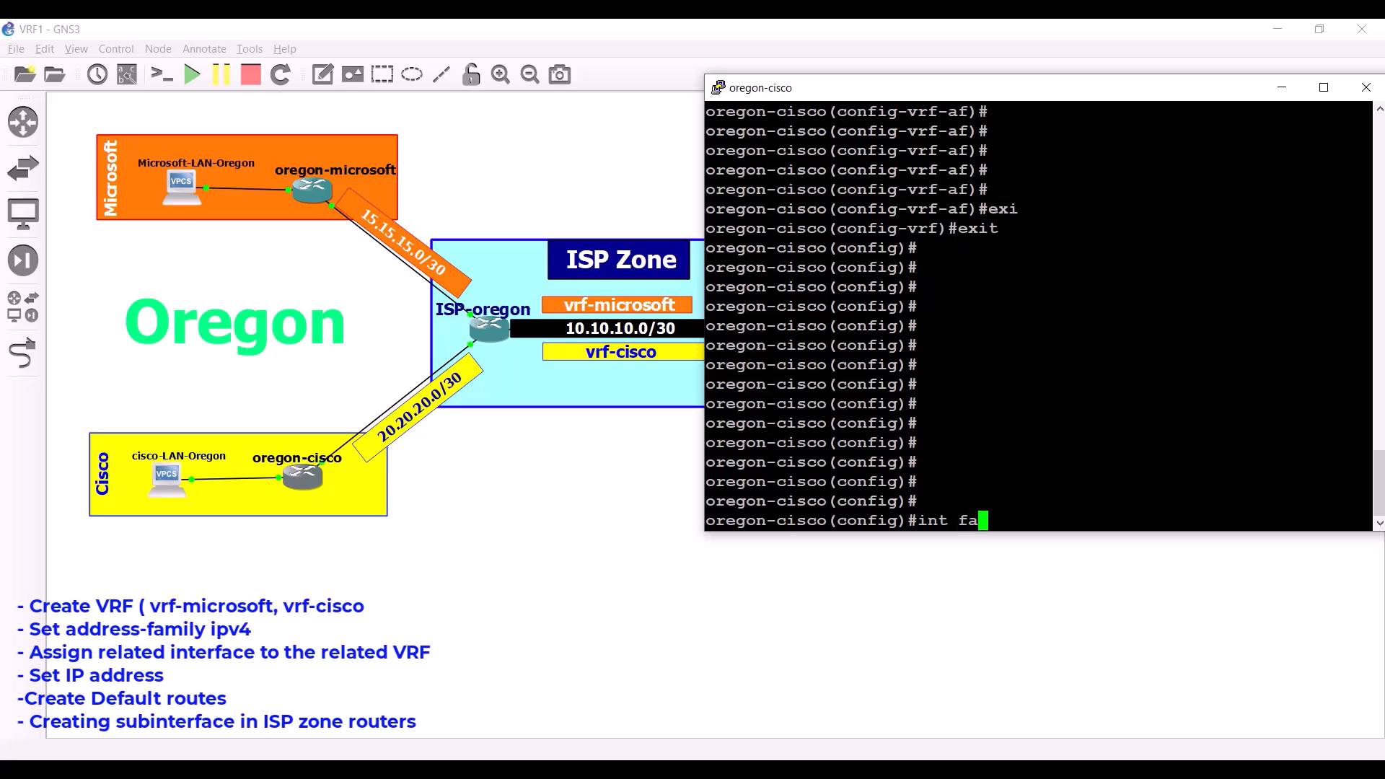
{"action": "type", "text": " 1/0"}
{"action": "key", "text": "Return"}
{"action": "key", "text": "Return"}
{"action": "key", "text": "Return"}
{"action": "key", "text": "Return"}
{"action": "type", "text": "no shut"}
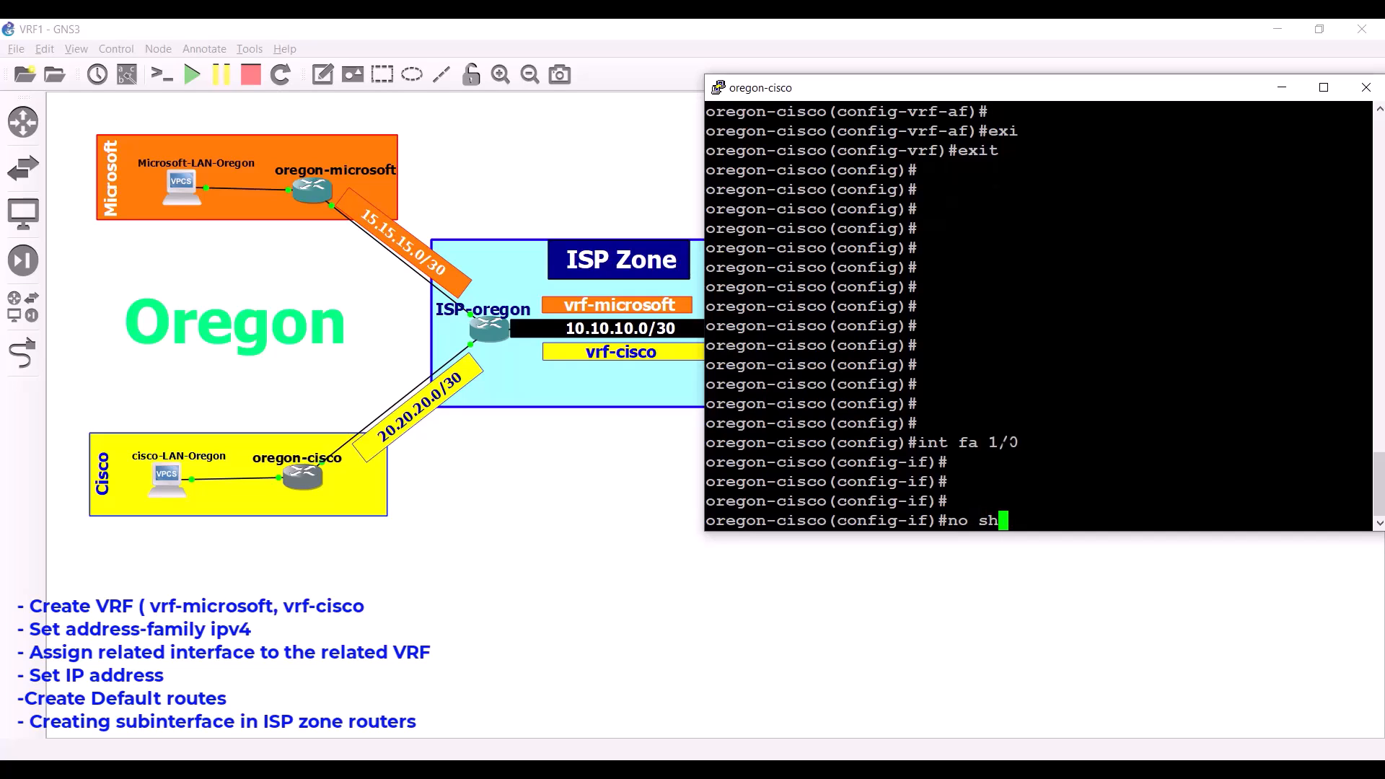
{"action": "key", "text": "Return"}
{"action": "key", "text": "Return"}
{"action": "key", "text": "Return"}
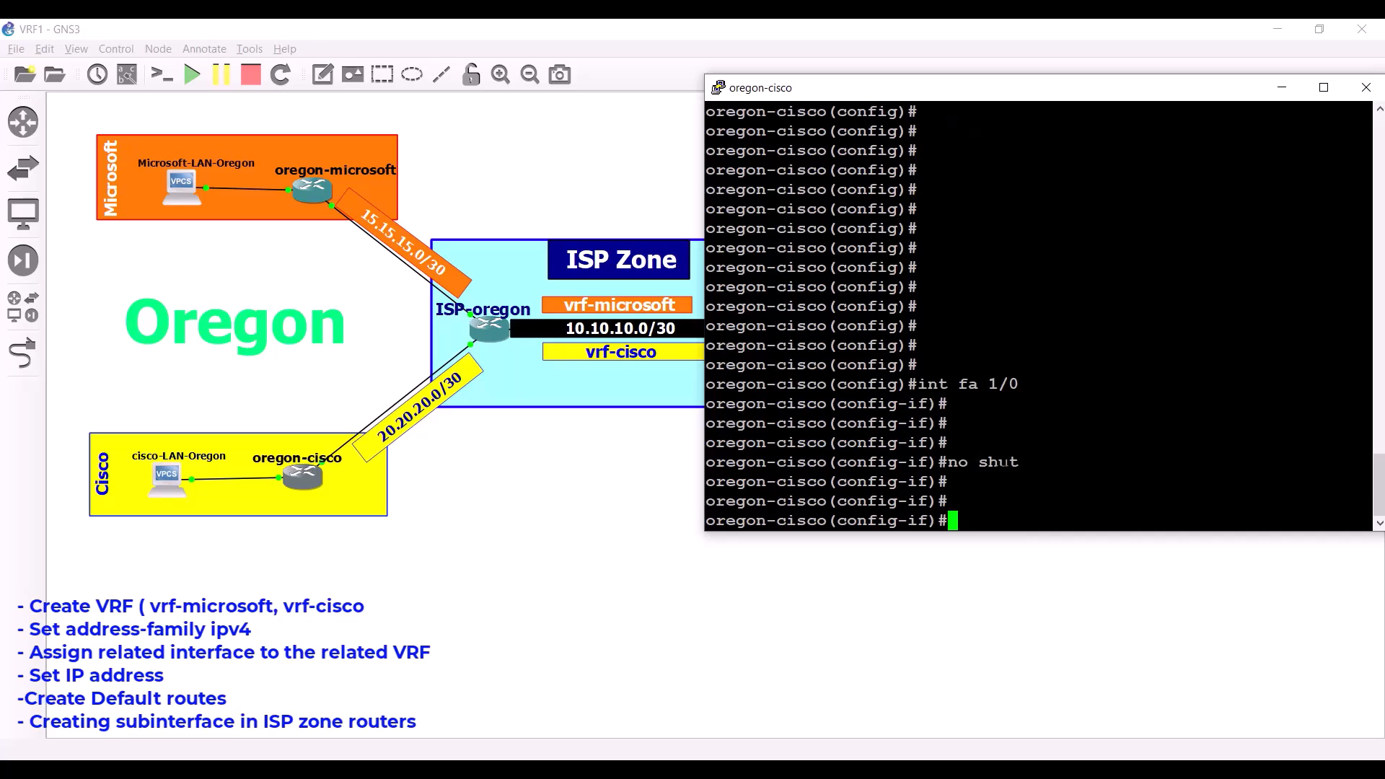
{"action": "key", "text": "Return"}
{"action": "key", "text": "Return"}
{"action": "key", "text": "Return"}
{"action": "key", "text": "Return"}
{"action": "type", "text": "vrf "}
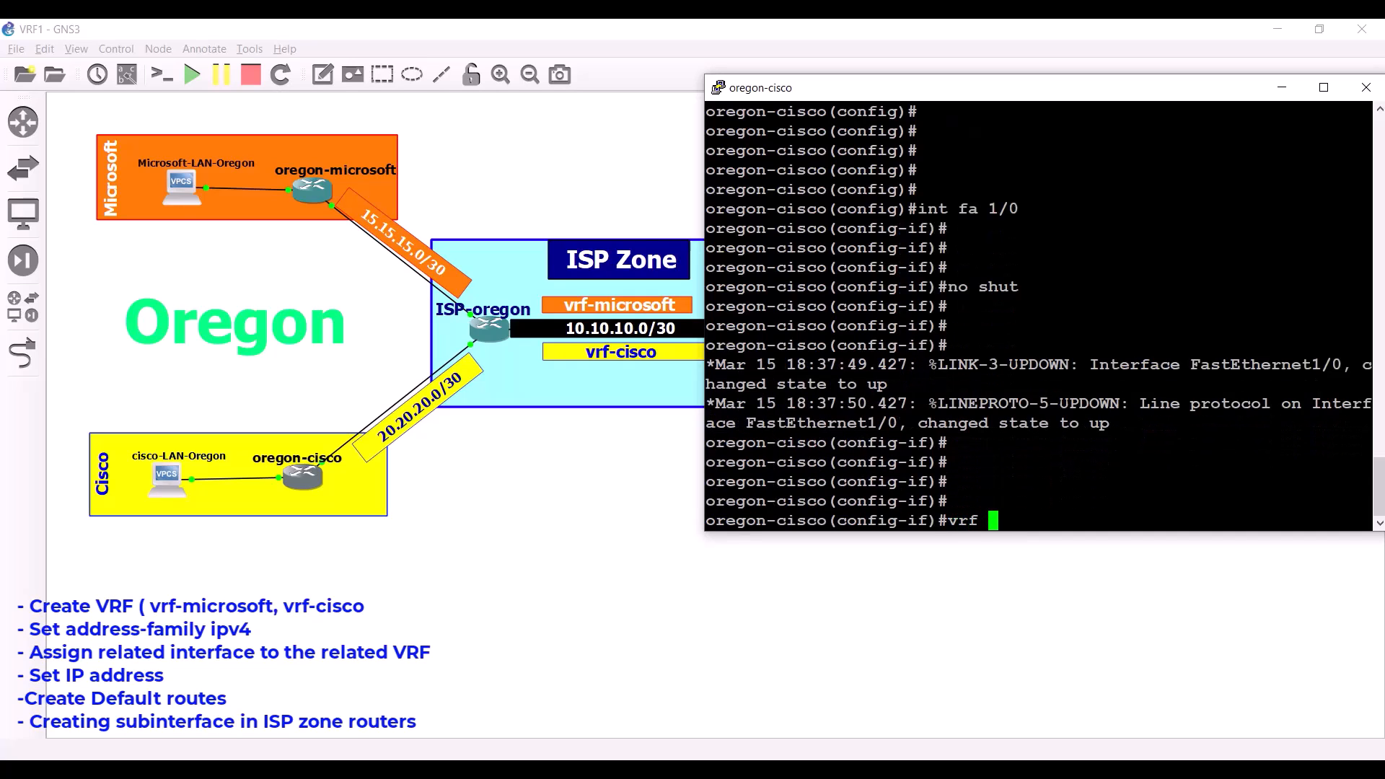
{"action": "type", "text": "fo"}
{"action": "key", "text": "Tab"}
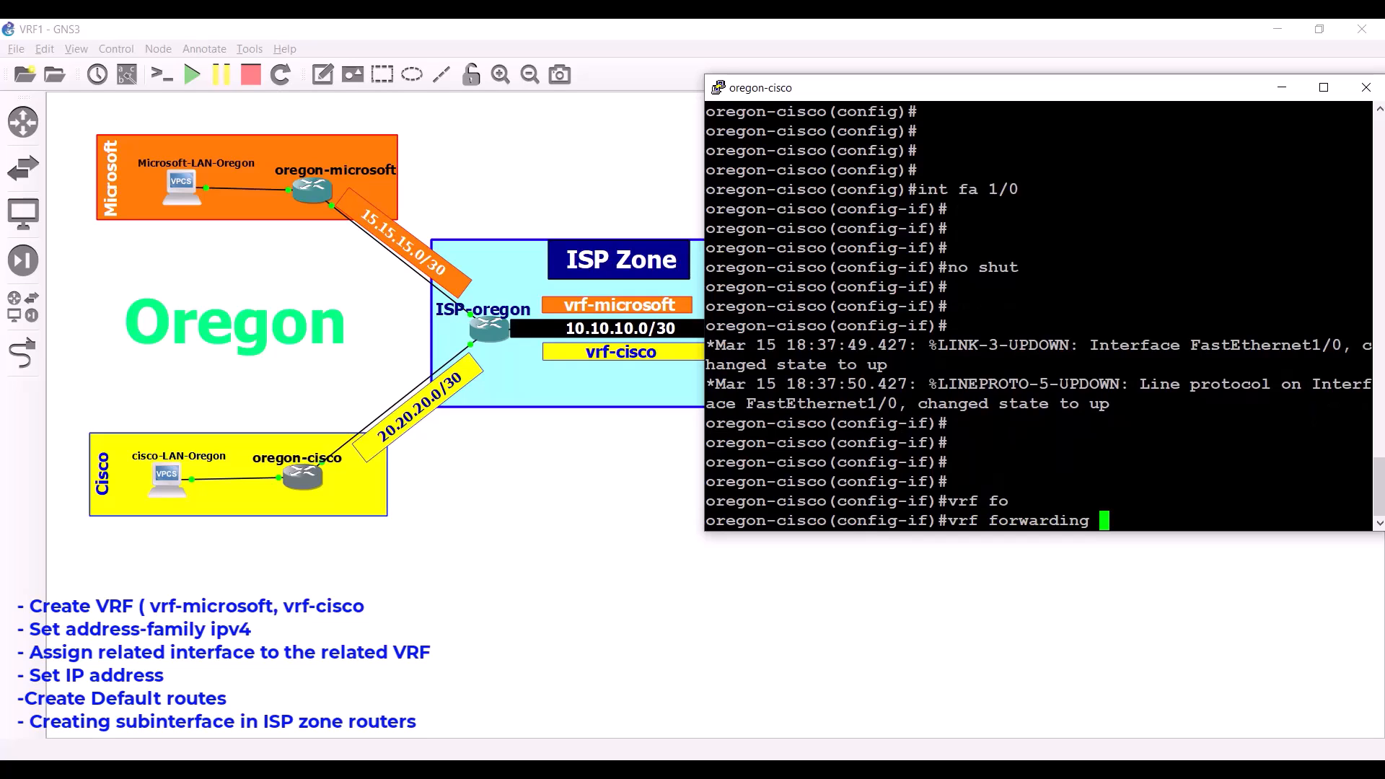
{"action": "type", "text": "vrf"}
{"action": "key", "text": "BackSpace"}
{"action": "key", "text": "BackSpace"}
{"action": "key", "text": "BackSpace"}
{"action": "key", "text": "BackSpace"}
{"action": "key", "text": "BackSpace"}
{"action": "key", "text": "BackSpace"}
{"action": "key", "text": "BackSpace"}
{"action": "key", "text": "BackSpace"}
{"action": "key", "text": "BackSpace"}
{"action": "key", "text": "BackSpace"}
{"action": "key", "text": "BackSpace"}
{"action": "key", "text": "BackSpace"}
{"action": "key", "text": "BackSpace"}
{"action": "key", "text": "BackSpace"}
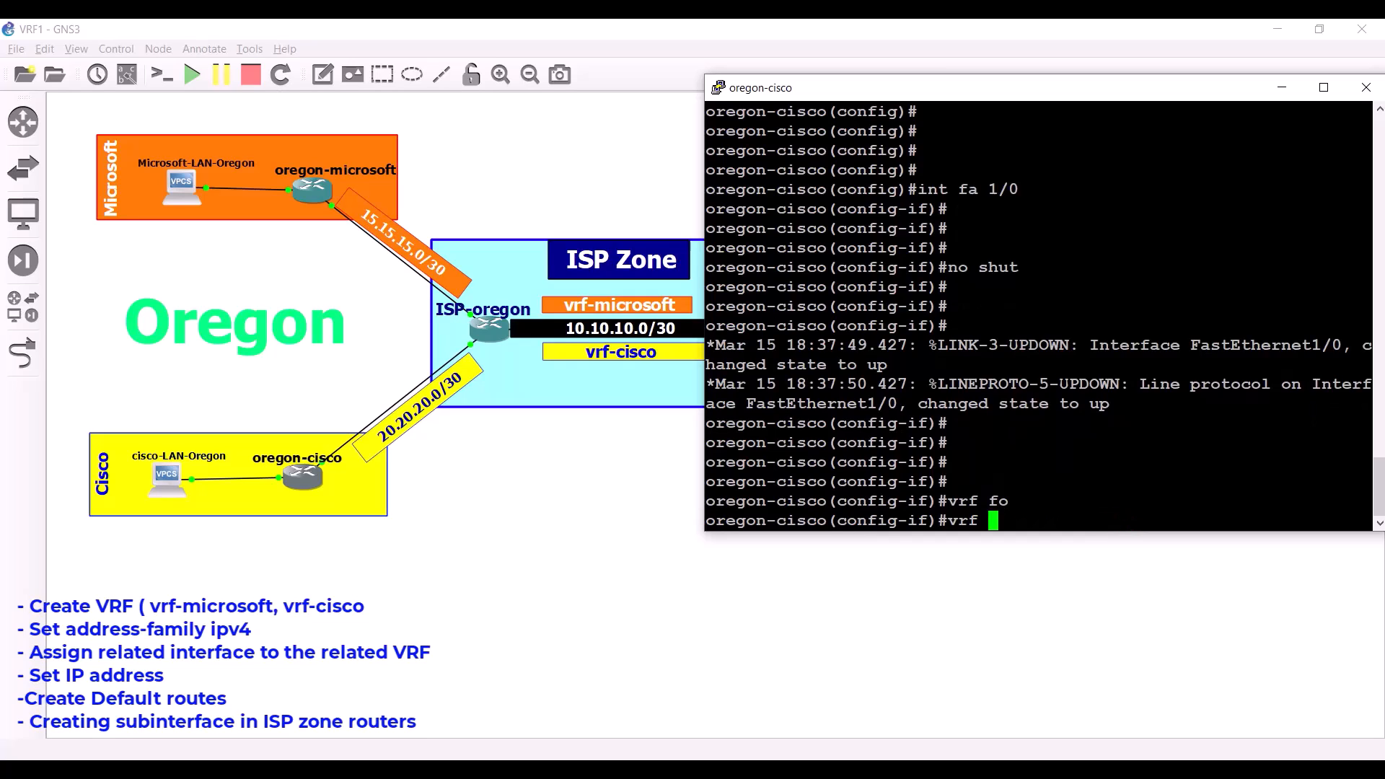
{"action": "key", "text": "BackSpace"}
{"action": "key", "text": "BackSpace"}
{"action": "key", "text": "BackSpace"}
{"action": "key", "text": "BackSpace"}
{"action": "key", "text": "Return"}
{"action": "key", "text": "Return"}
{"action": "key", "text": "Return"}
{"action": "key", "text": "Return"}
{"action": "key", "text": "Return"}
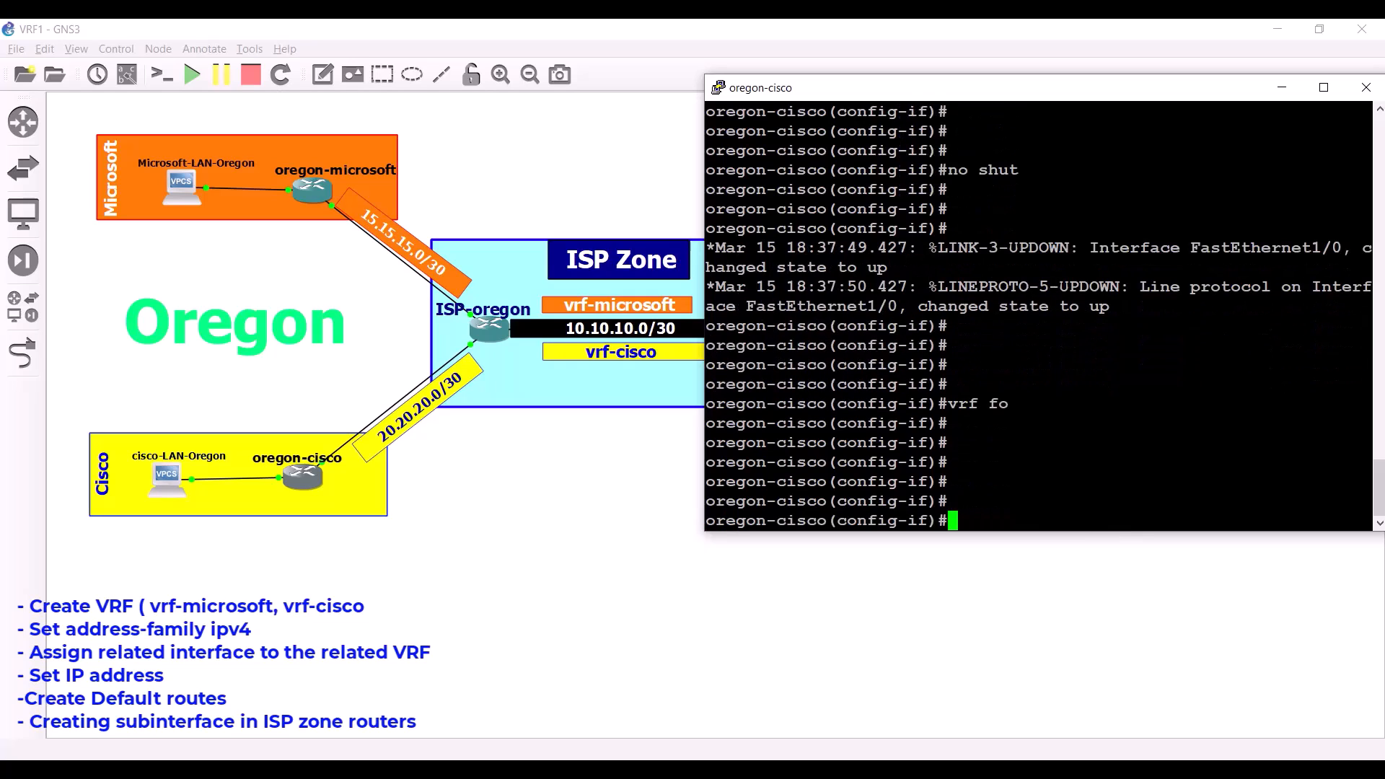
List the VRFs defined on oregon-cisco with do show vrf and check the exact VRF name.
{"action": "type", "text": "do show vrf"}
{"action": "key", "text": "Return"}
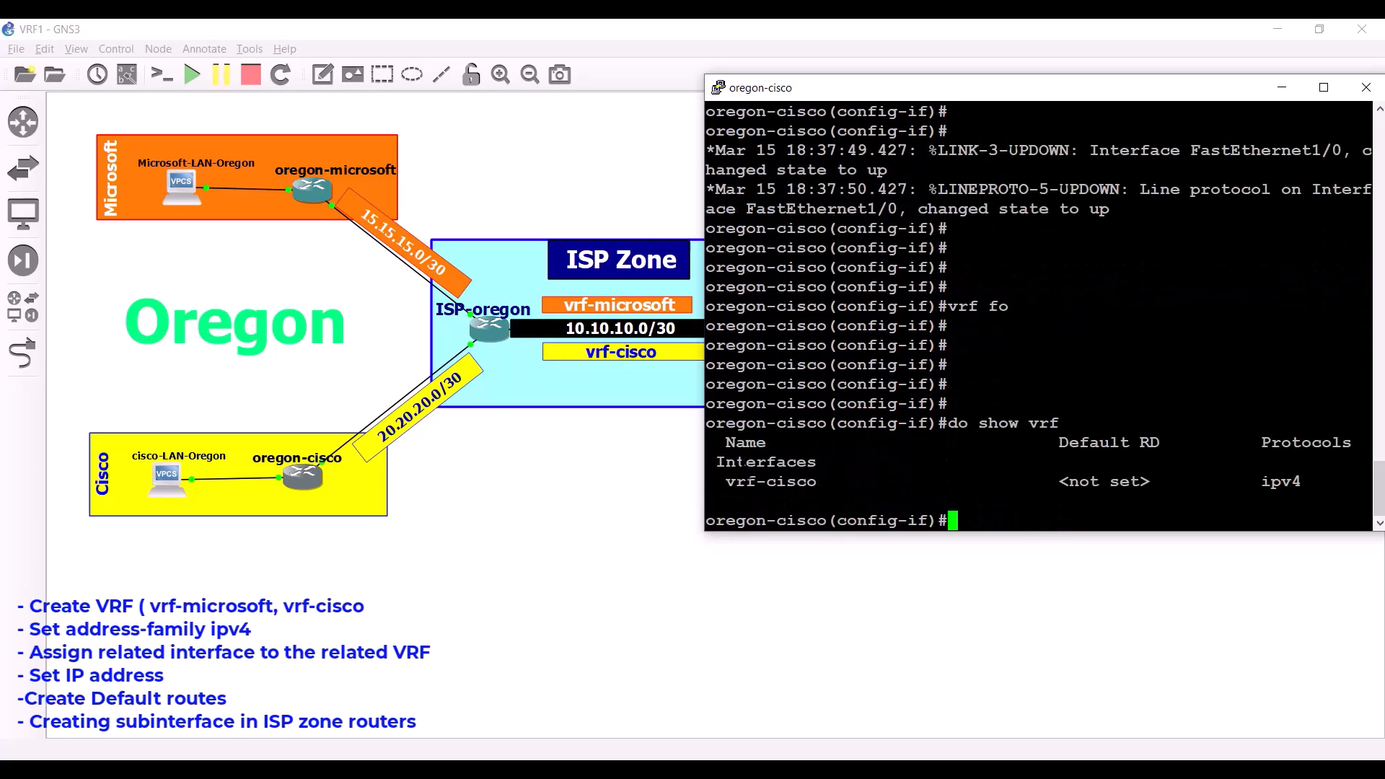
{"action": "left_click_drag", "start_coordinate": [715, 481], "coordinate": [826, 481]}
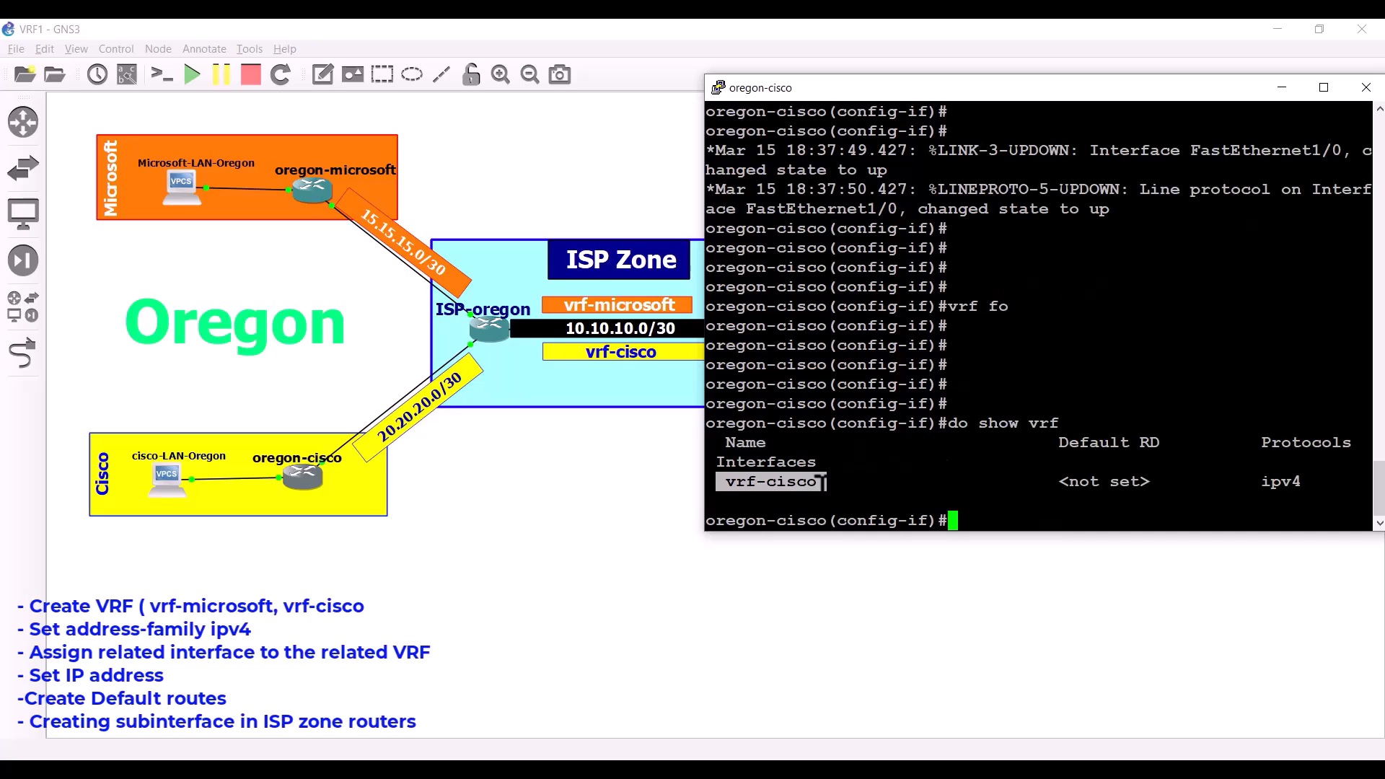
{"action": "left_click", "coordinate": [724, 481]}
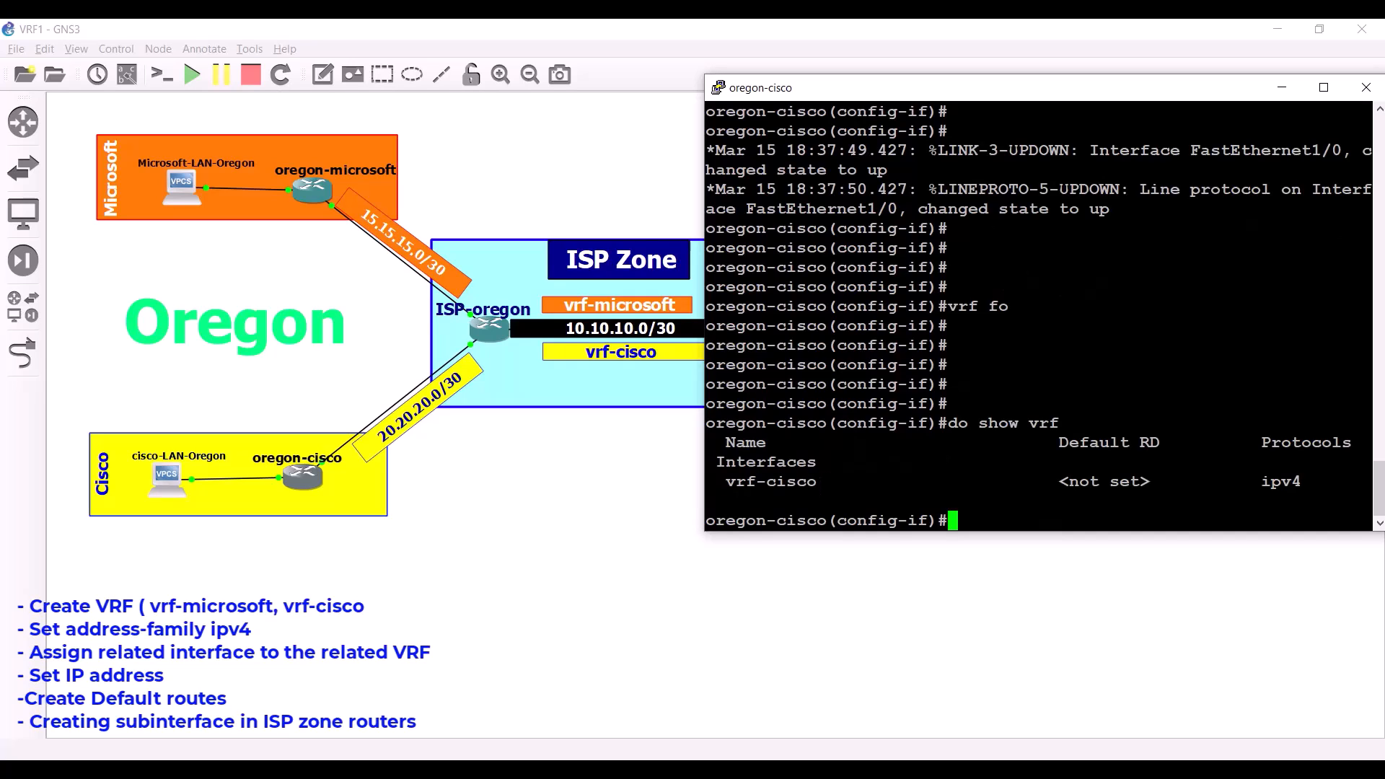
{"action": "key", "text": "Return"}
{"action": "key", "text": "Return"}
{"action": "key", "text": "Return"}
{"action": "key", "text": "Return"}
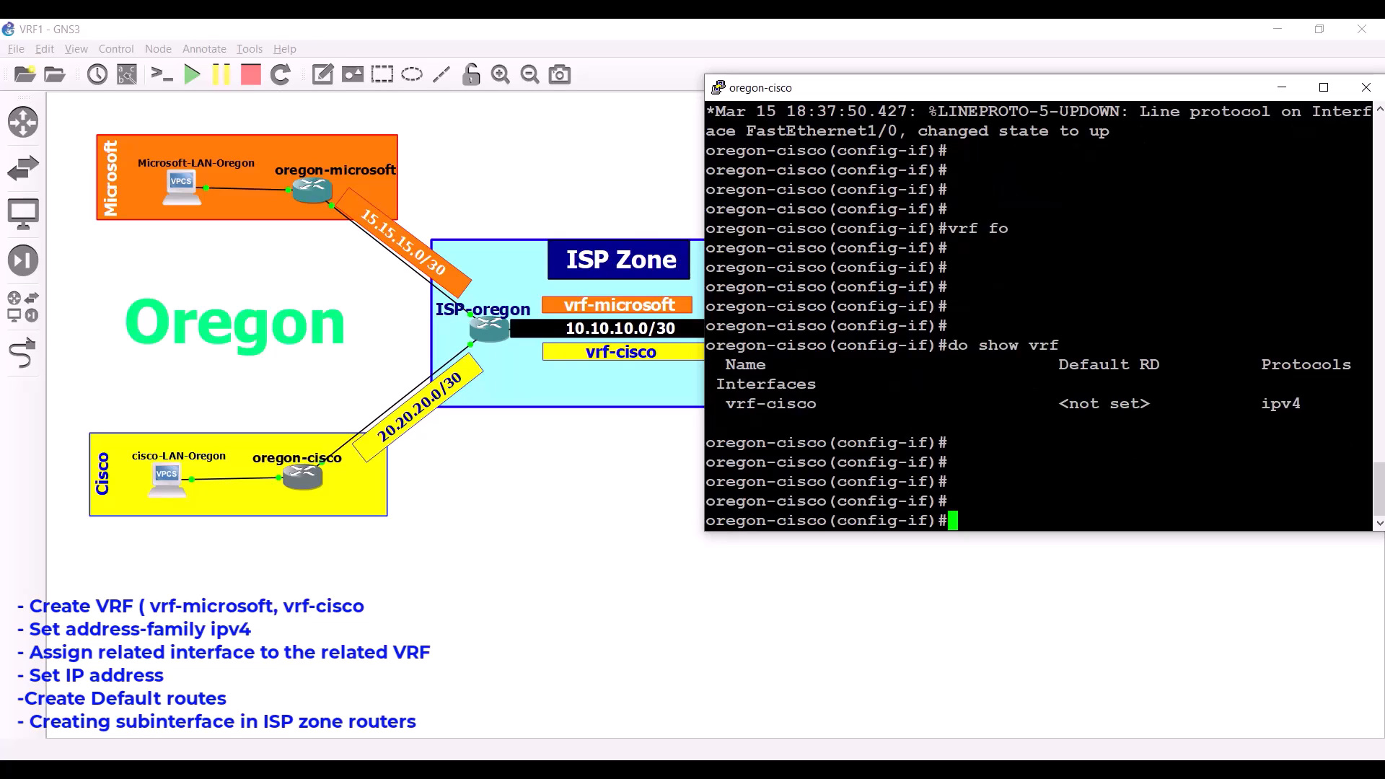
Assign interface fa 1/0 on oregon-cisco to the VRF with vrf forwarding vrf-cisco.
{"action": "type", "text": "vrf fo"}
{"action": "key", "text": "Tab"}
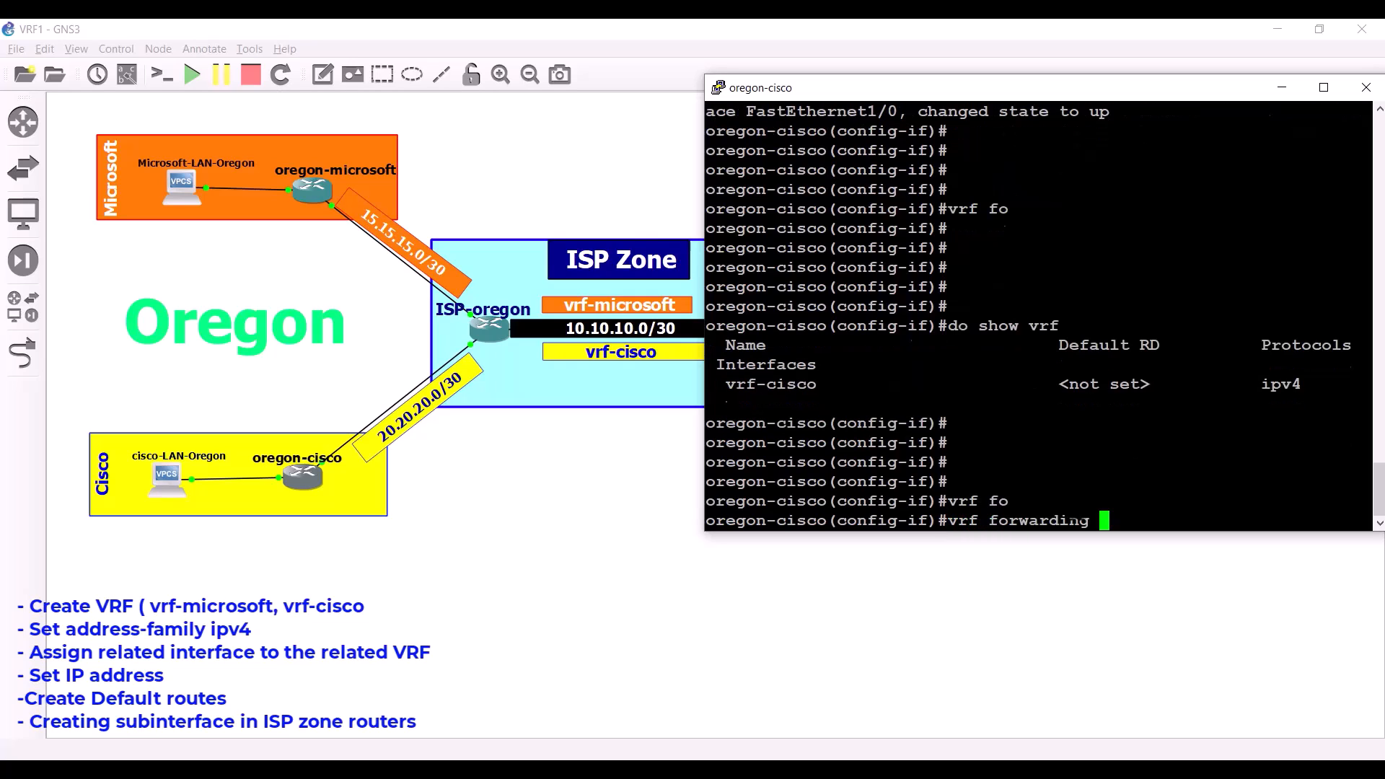
{"action": "type", "text": "vrf-cisco"}
{"action": "key", "text": "Return"}
{"action": "key", "text": "Return"}
{"action": "key", "text": "Return"}
{"action": "key", "text": "Return"}
{"action": "key", "text": "Return"}
Set the IP address of fa 1/0 on oregon-cisco to 20.20.20.2 with mask 255.255.255.252.
{"action": "type", "text": "ip "}
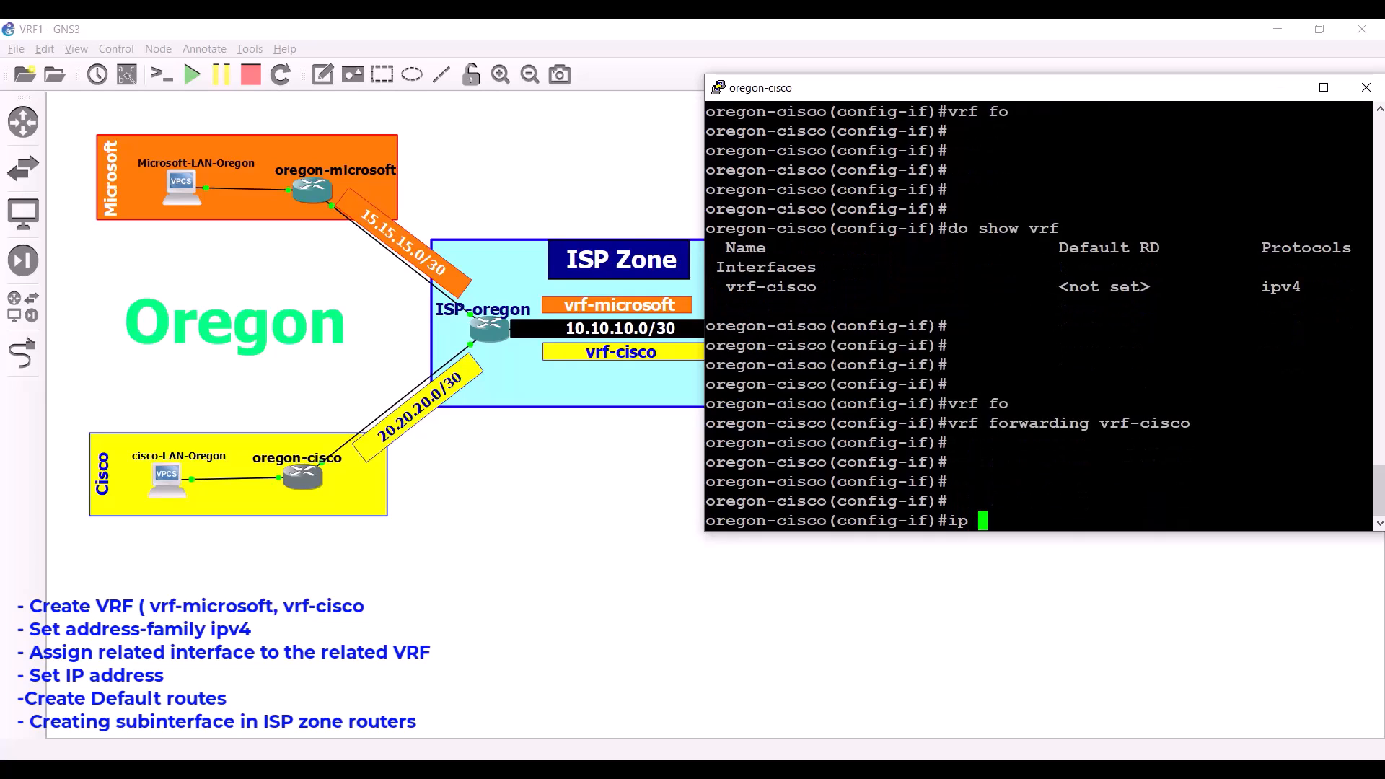
{"action": "type", "text": "add"}
{"action": "key", "text": "Tab"}
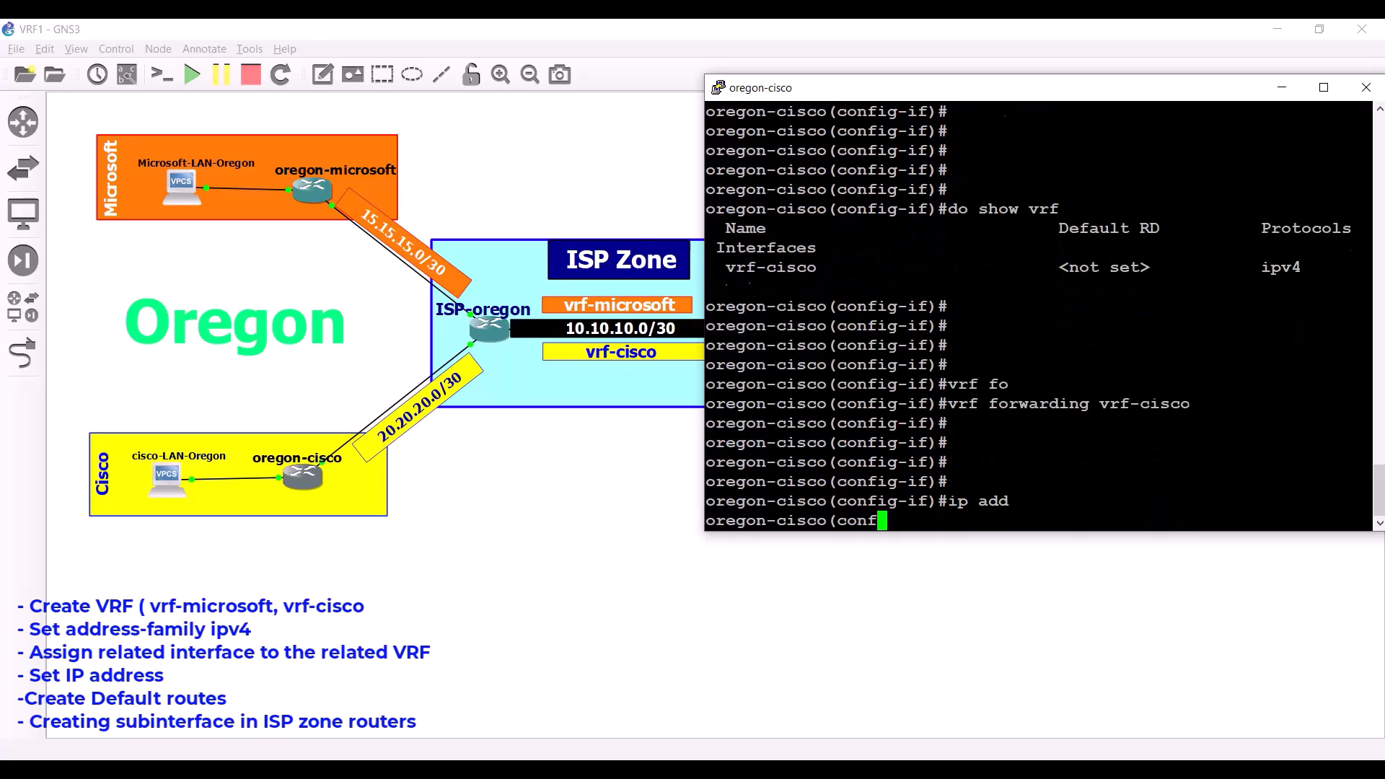
{"action": "type", "text": "20.20.20.2 255.255.255."}
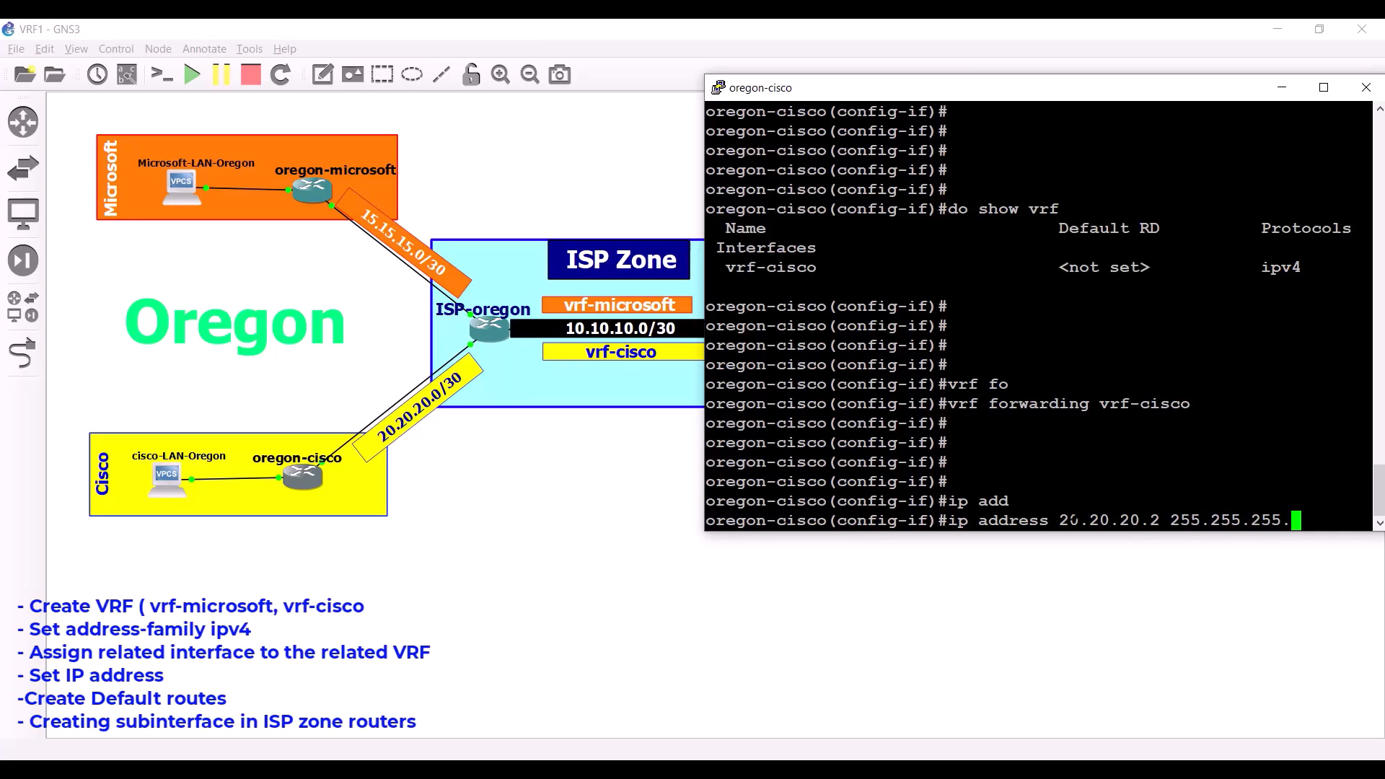
{"action": "type", "text": "2"}
{"action": "key", "text": "Return"}
{"action": "key", "text": "Return"}
{"action": "key", "text": "Return"}
{"action": "key", "text": "Return"}
{"action": "key", "text": "Return"}
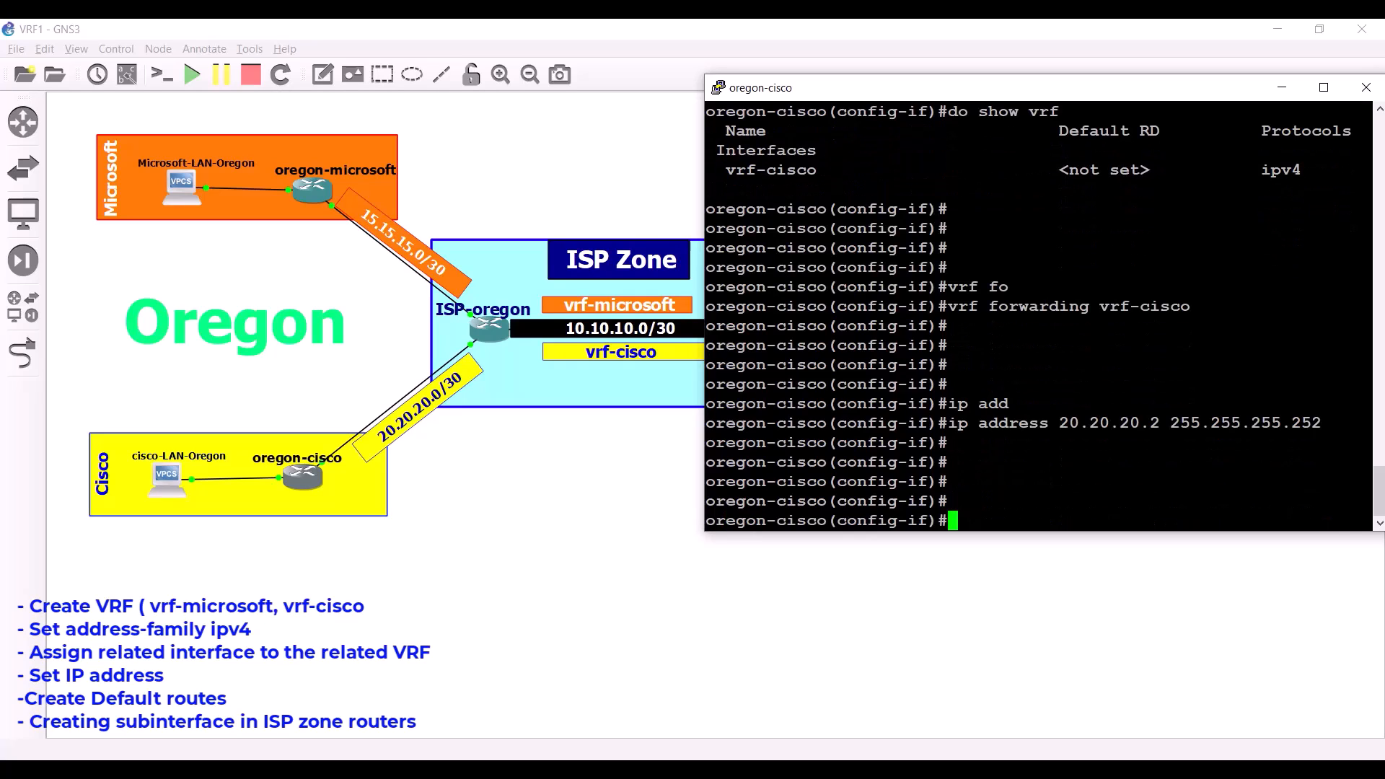
Enable fa 1/0 on oregon-cisco with no shut and exit to global configuration mode.
{"action": "type", "text": "no shut"}
{"action": "key", "text": "Return"}
{"action": "key", "text": "Return"}
{"action": "key", "text": "Return"}
{"action": "key", "text": "Return"}
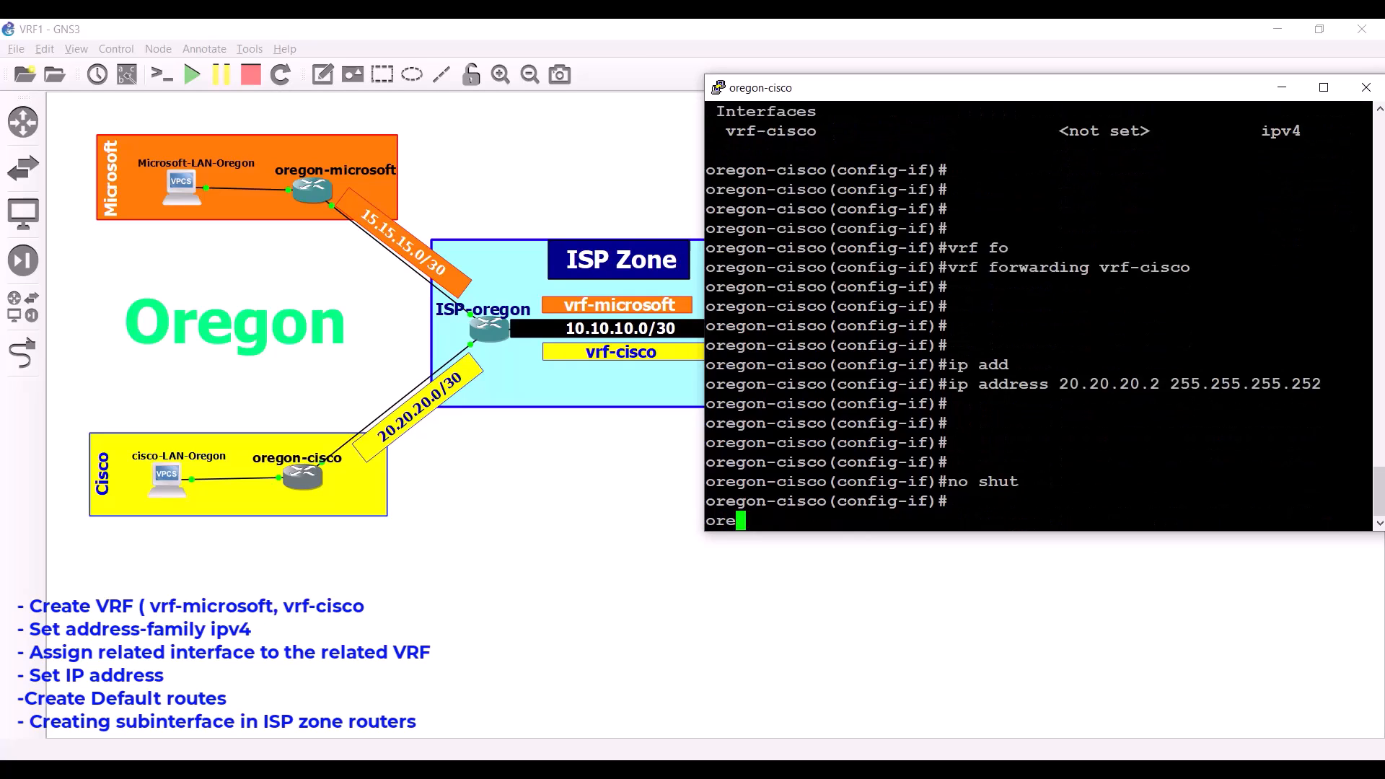
{"action": "key", "text": "Return"}
{"action": "key", "text": "Return"}
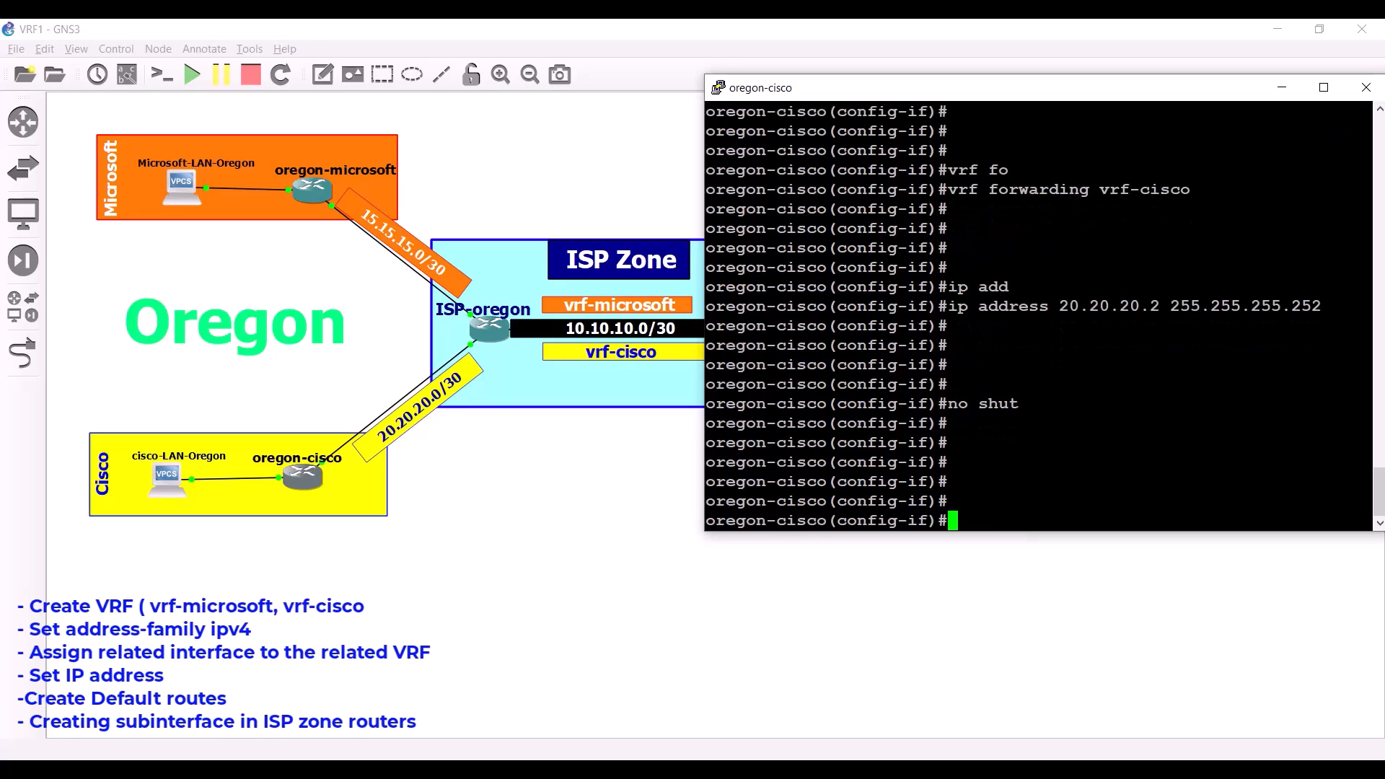
{"action": "type", "text": "exit"}
{"action": "key", "text": "Return"}
{"action": "key", "text": "Return"}
{"action": "key", "text": "Return"}
{"action": "key", "text": "Return"}
{"action": "key", "text": "Return"}
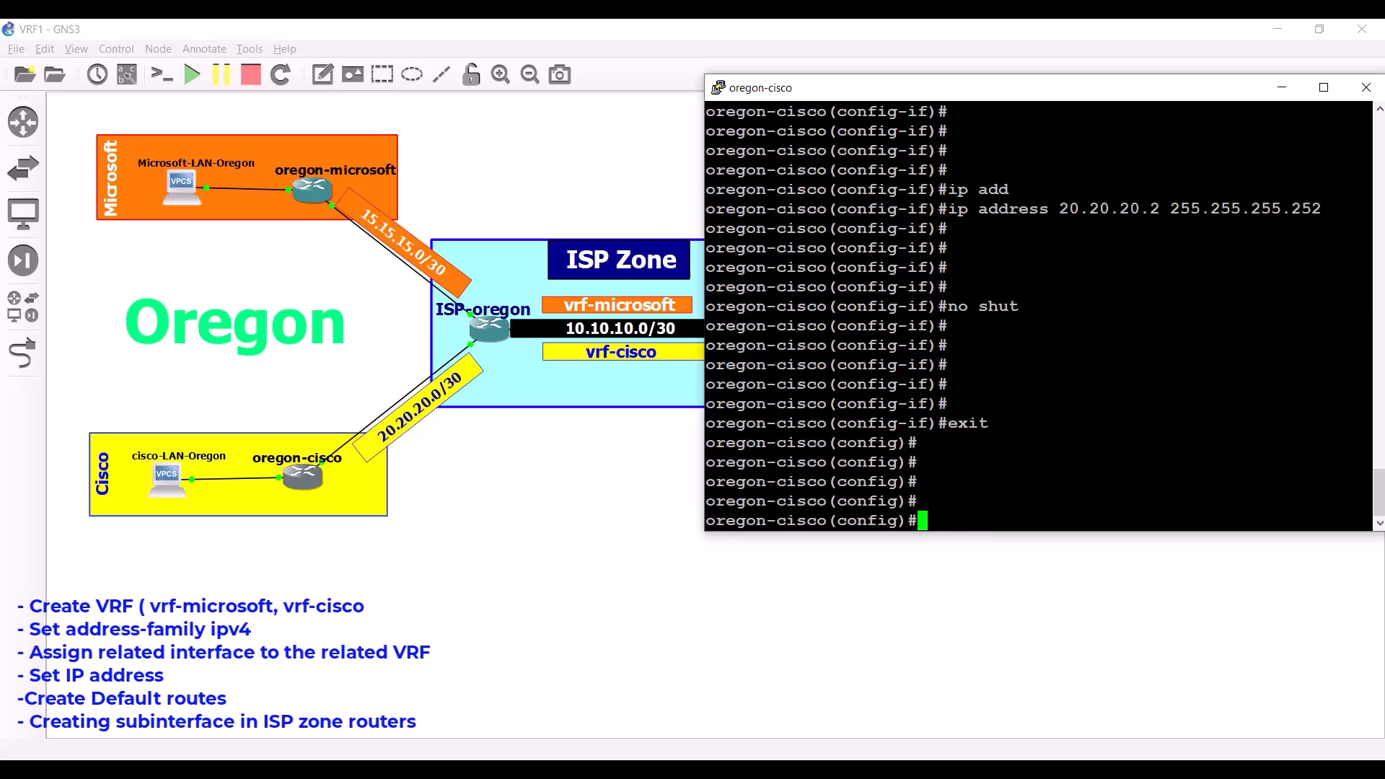
Create a default route for vrf-cisco on oregon-cisco with ip route vrf vrf-cisco 0.0.0.0 0.0.0.0 20.20.20.1.
{"action": "type", "text": "ip route vrf vrf-"}
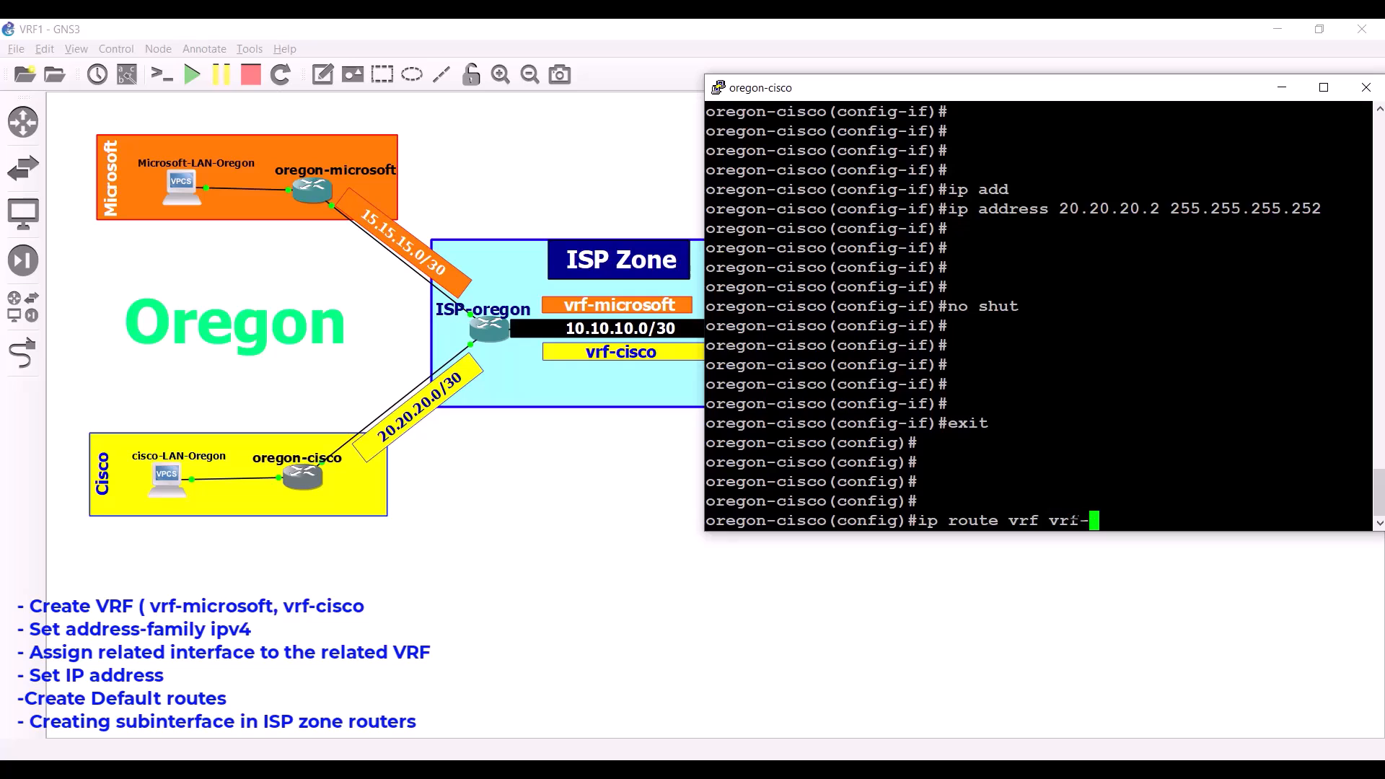
{"action": "type", "text": "cisco 0.0.0.0 "}
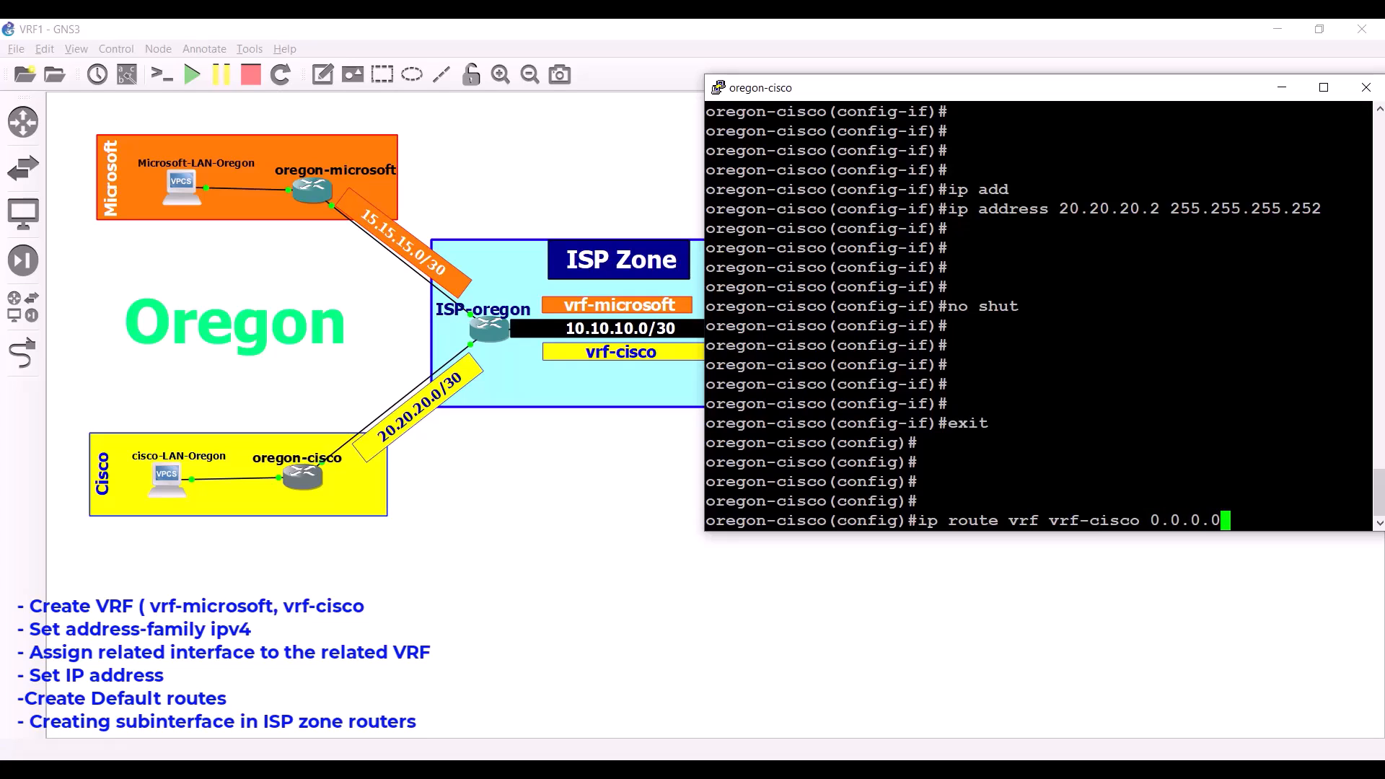
{"action": "type", "text": "0.00.0"}
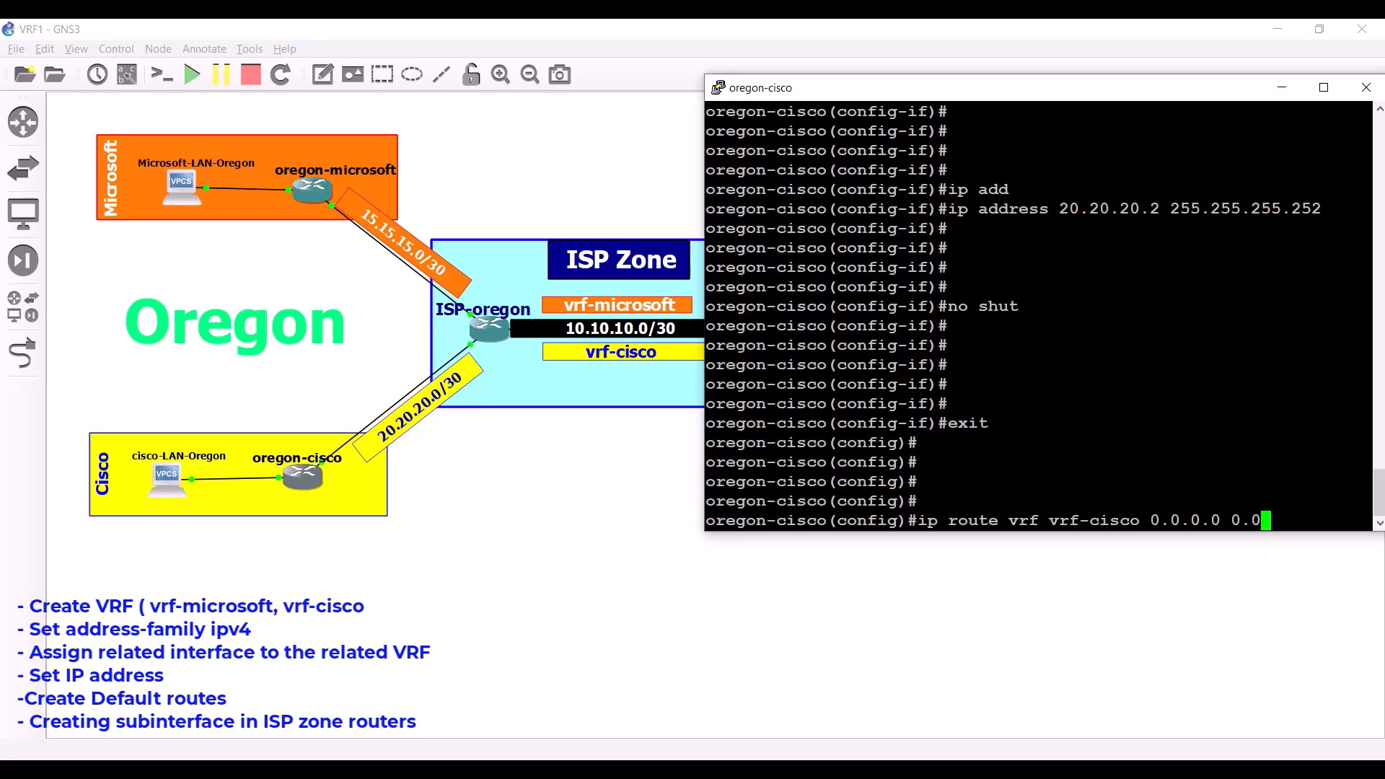
{"action": "type", "text": ".0.0 20.20.20."}
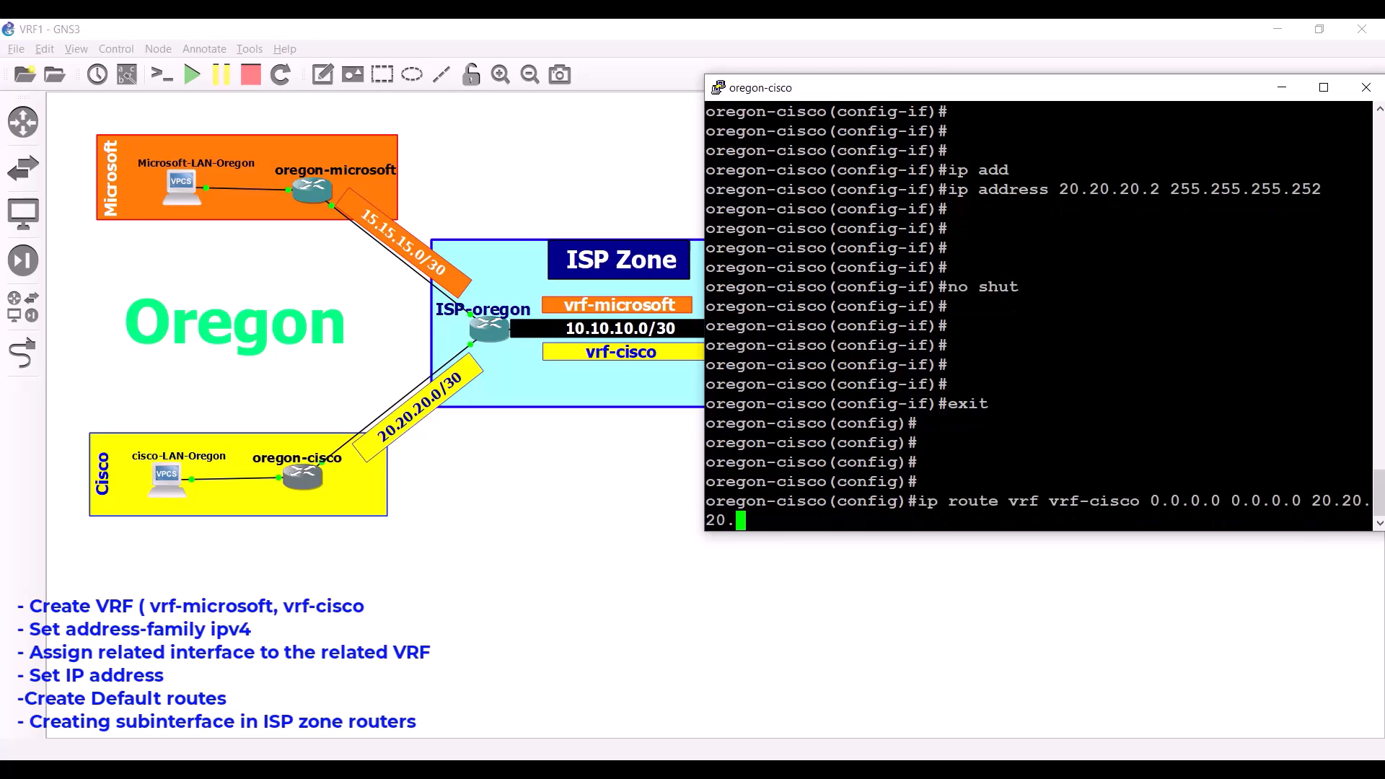
{"action": "type", "text": "1"}
{"action": "key", "text": "Return"}
{"action": "key", "text": "Return"}
{"action": "key", "text": "Return"}
{"action": "key", "text": "Return"}
{"action": "key", "text": "Return"}
{"action": "key", "text": "Return"}
{"action": "key", "text": "Return"}
{"action": "key", "text": "Return"}
{"action": "key", "text": "Return"}
Return oregon-cisco to privileged EXEC mode with end.
{"action": "type", "text": "ed"}
{"action": "key", "text": "BackSpace"}
{"action": "type", "text": "nd"}
{"action": "key", "text": "Return"}
{"action": "key", "text": "Return"}
{"action": "key", "text": "Return"}
{"action": "key", "text": "Return"}
{"action": "key", "text": "Return"}
{"action": "key", "text": "Return"}
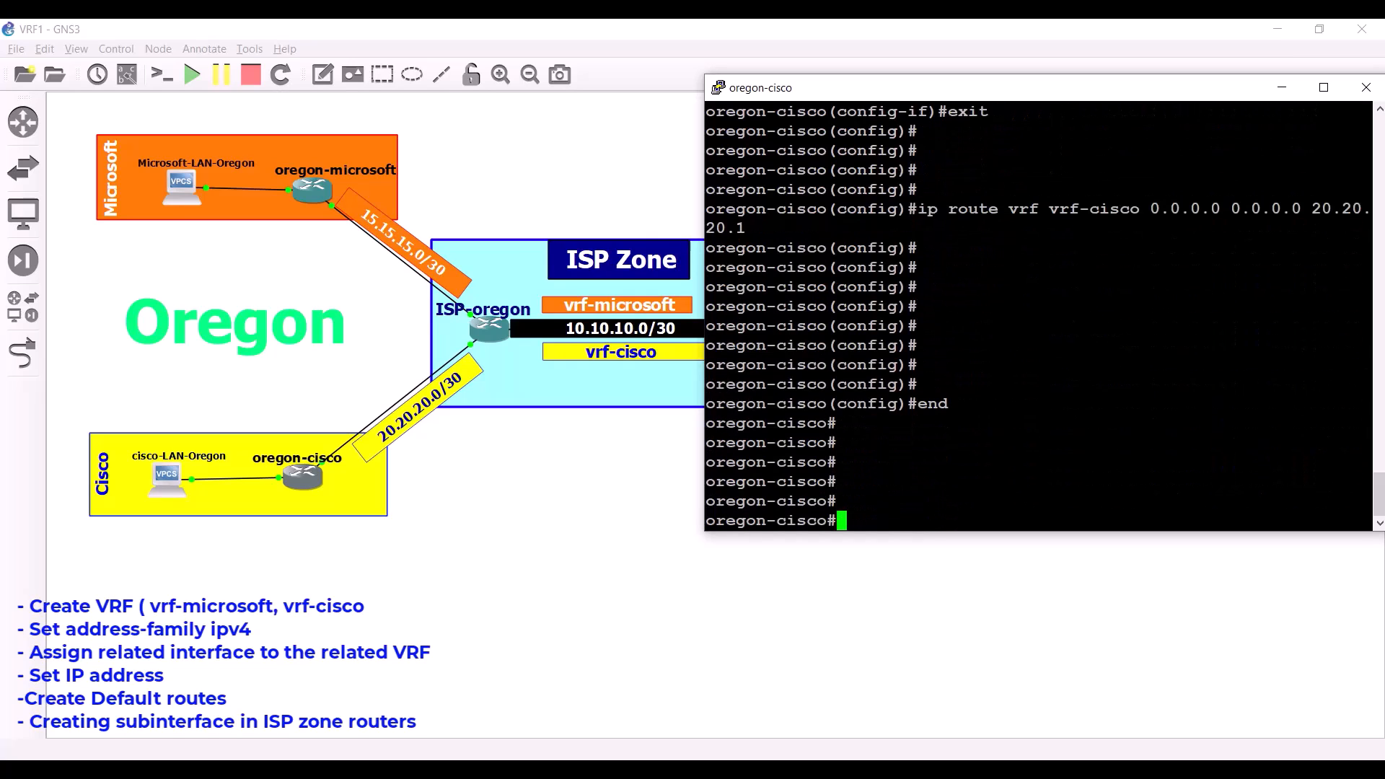
Test connectivity within the VRF from oregon-cisco with ping vrf vrf-cisco 20.20.20.2.
{"action": "type", "text": "ping"}
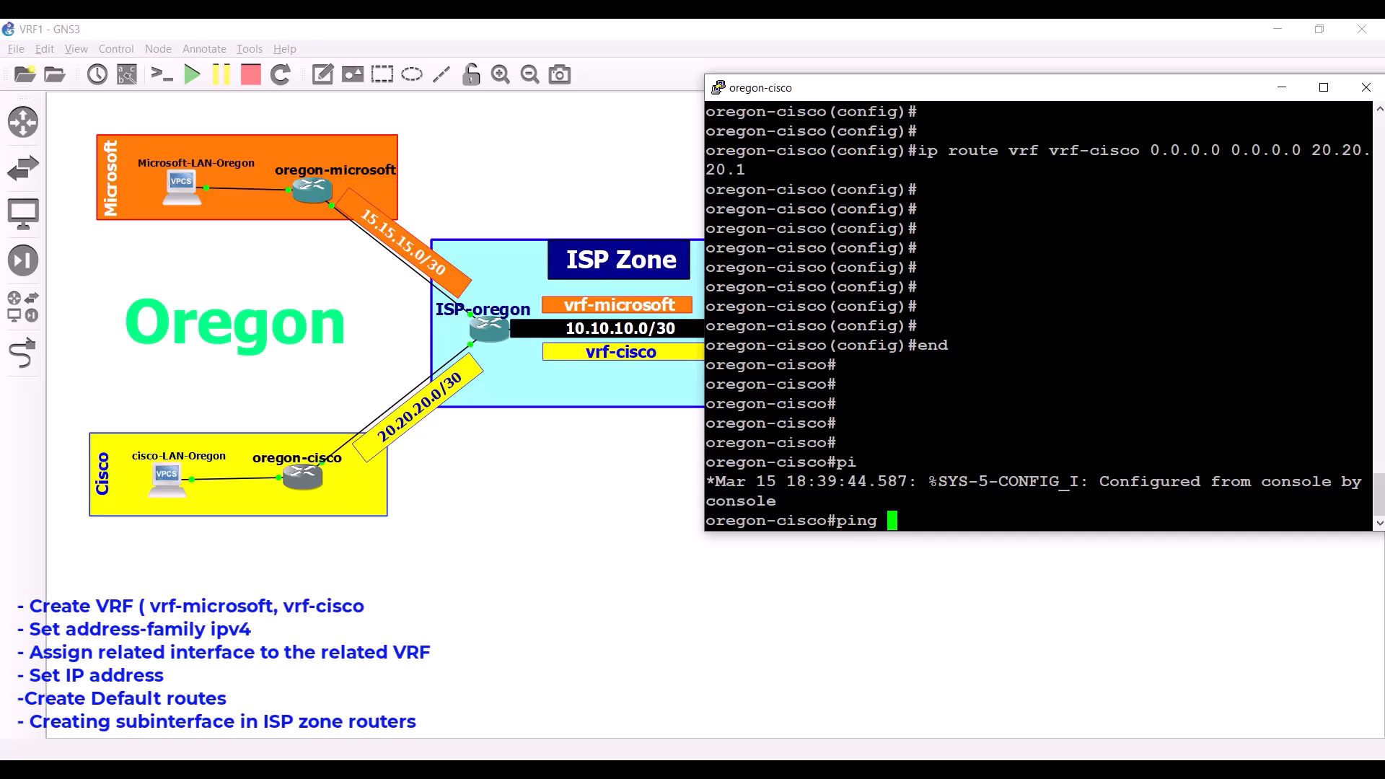
{"action": "type", "text": "vrf vrf-cisco"}
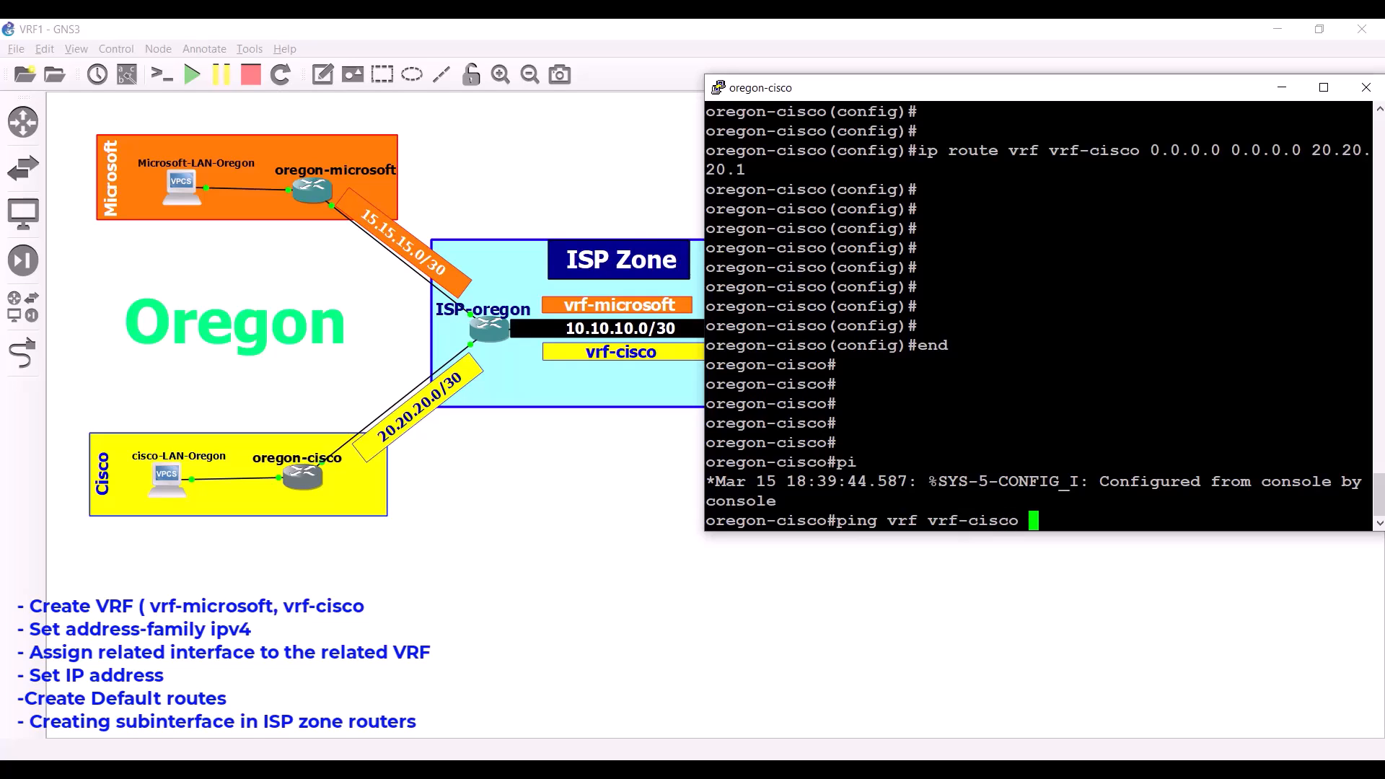
{"action": "type", "text": " 20.20."}
{"action": "type", "text": "20."}
{"action": "type", "text": "1"}
{"action": "key", "text": "BackSpace"}
{"action": "type", "text": "2"}
{"action": "key", "text": "Return"}
{"action": "key", "text": "Return"}
{"action": "key", "text": "Return"}
{"action": "key", "text": "Return"}
{"action": "key", "text": "Return"}
{"action": "key", "text": "Return"}
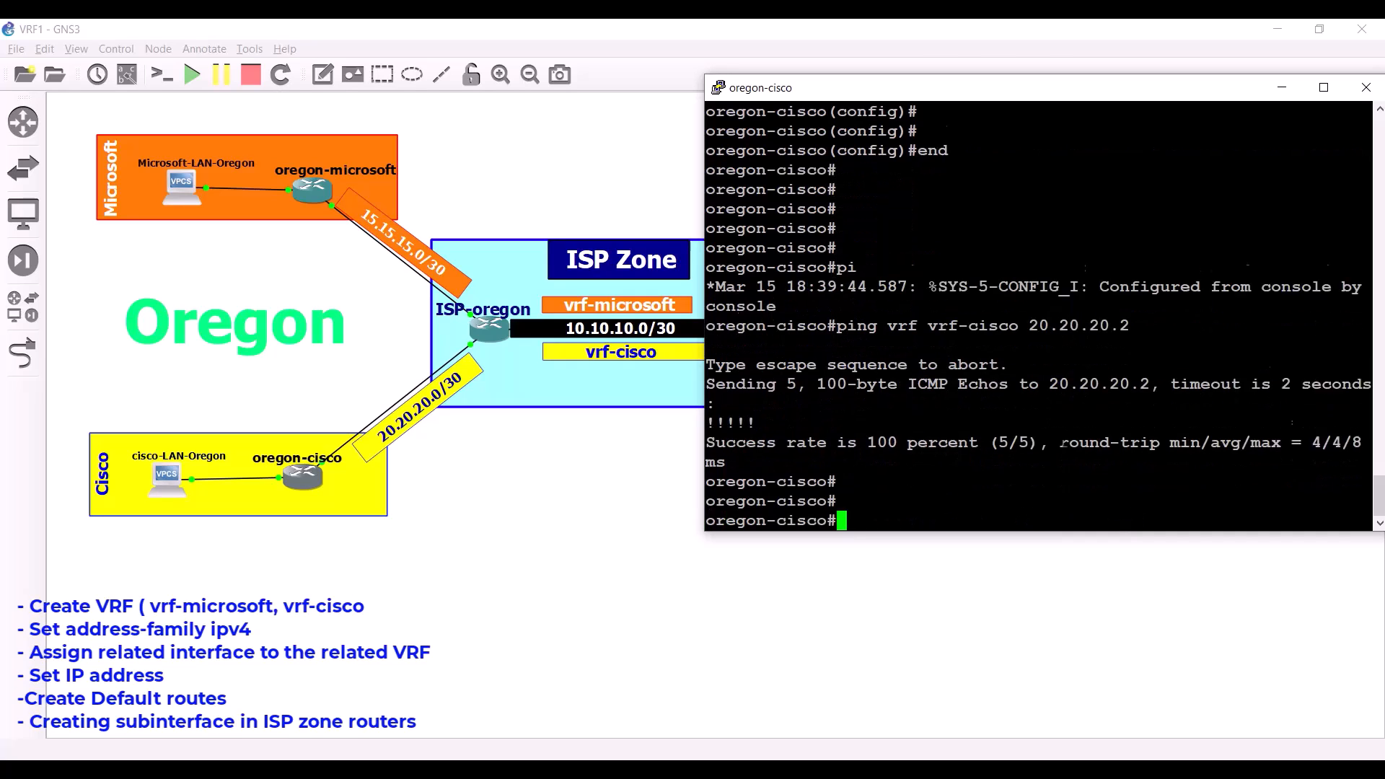
Open the console of the california-cisco router and enter global configuration mode with conf t.
{"action": "left_click", "coordinate": [542, 538]}
{"action": "double_click", "coordinate": [927, 476]}
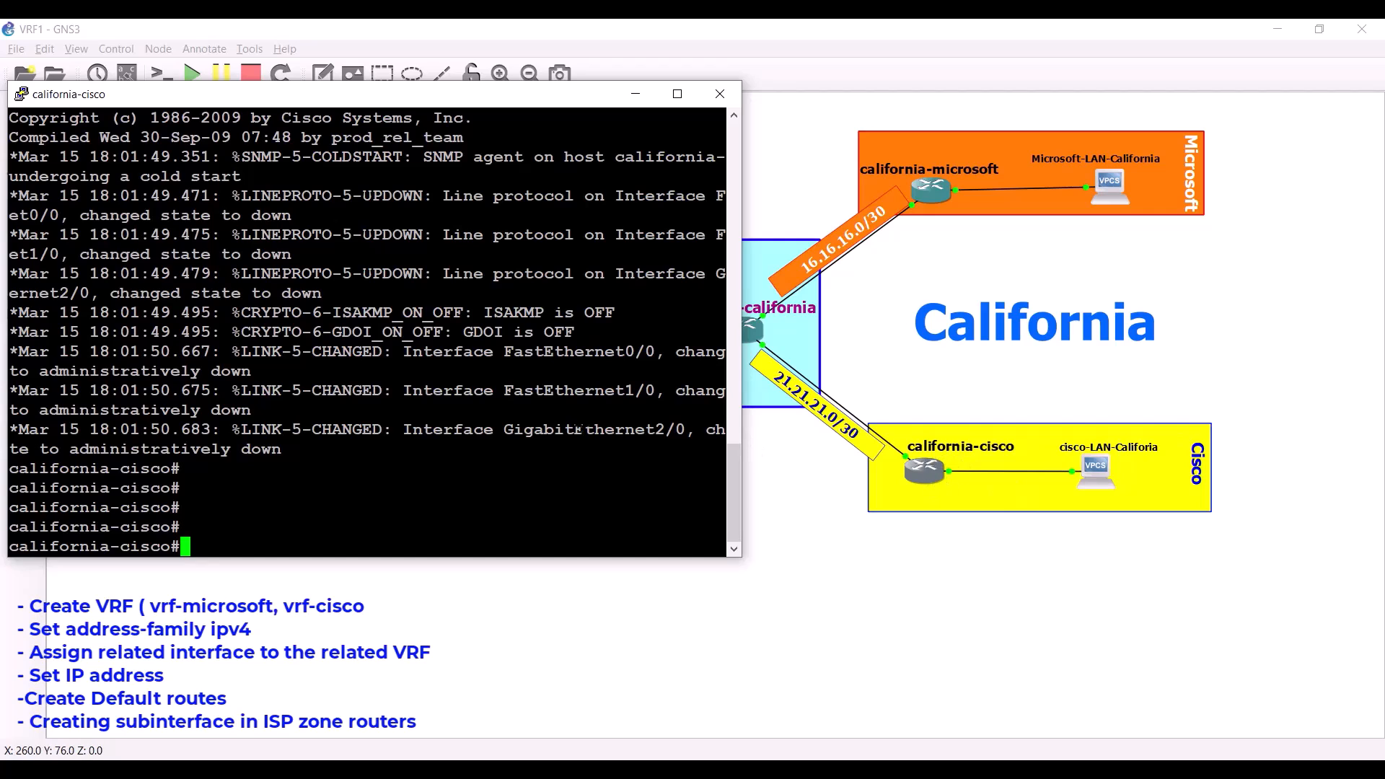
{"action": "key", "text": "Return"}
{"action": "key", "text": "Return"}
{"action": "key", "text": "Return"}
{"action": "key", "text": "Return"}
{"action": "type", "text": "conf t"}
{"action": "key", "text": "Return"}
{"action": "key", "text": "Return"}
{"action": "key", "text": "Return"}
{"action": "key", "text": "Return"}
{"action": "key", "text": "Return"}
{"action": "key", "text": "Return"}
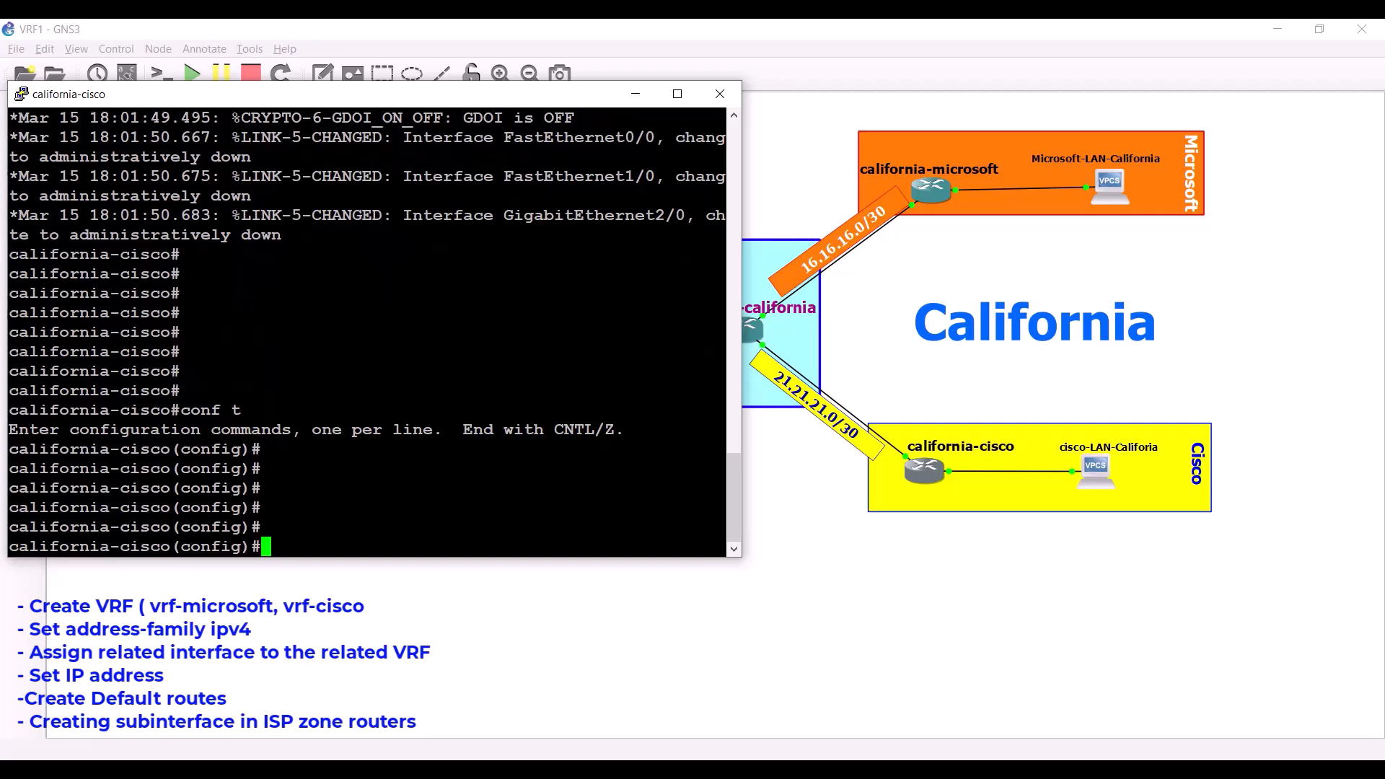
Create the VRF on california-cisco with vrf definition vrf-cisco.
{"action": "type", "text": "vrf"}
{"action": "left_click_drag", "start_coordinate": [742, 377], "coordinate": [581, 378]}
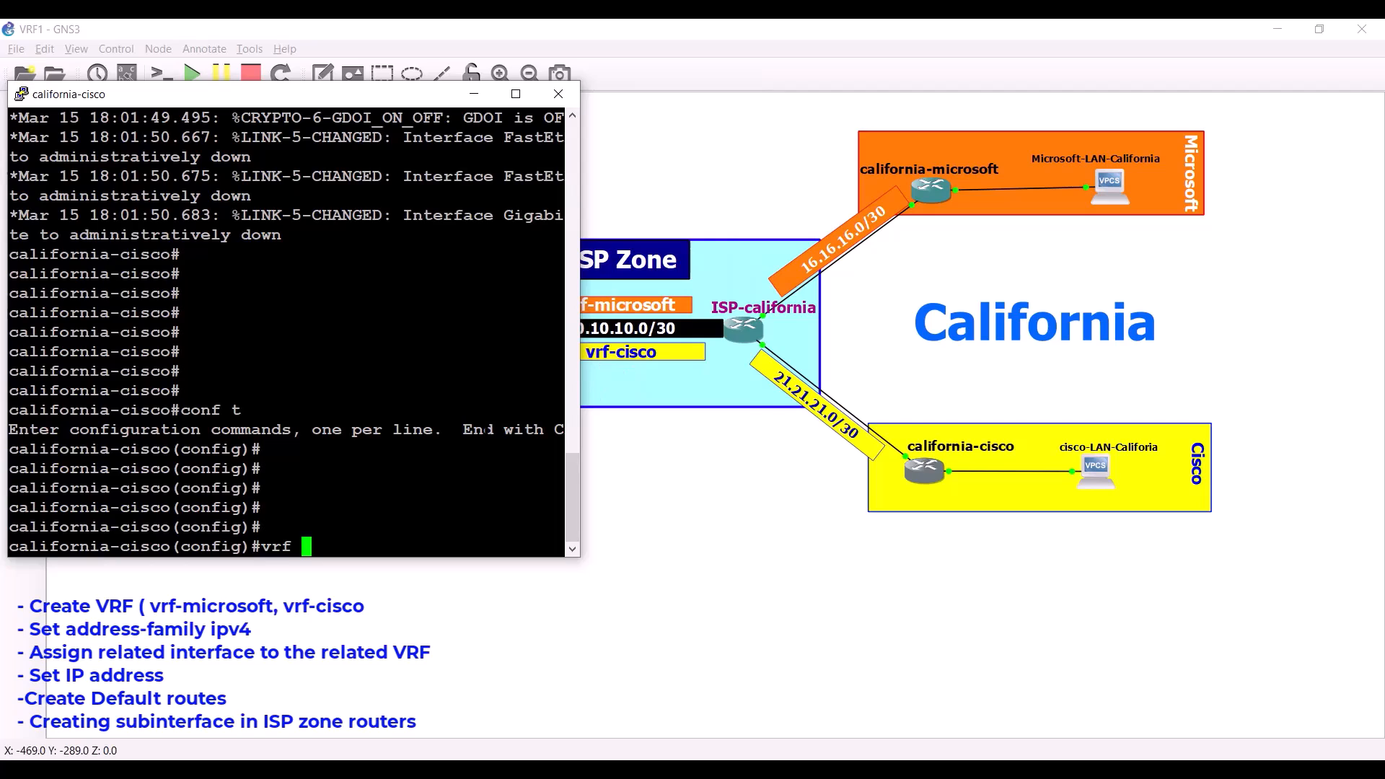
{"action": "type", "text": "-"}
{"action": "key", "text": "BackSpace"}
{"action": "type", "text": "vrf-"}
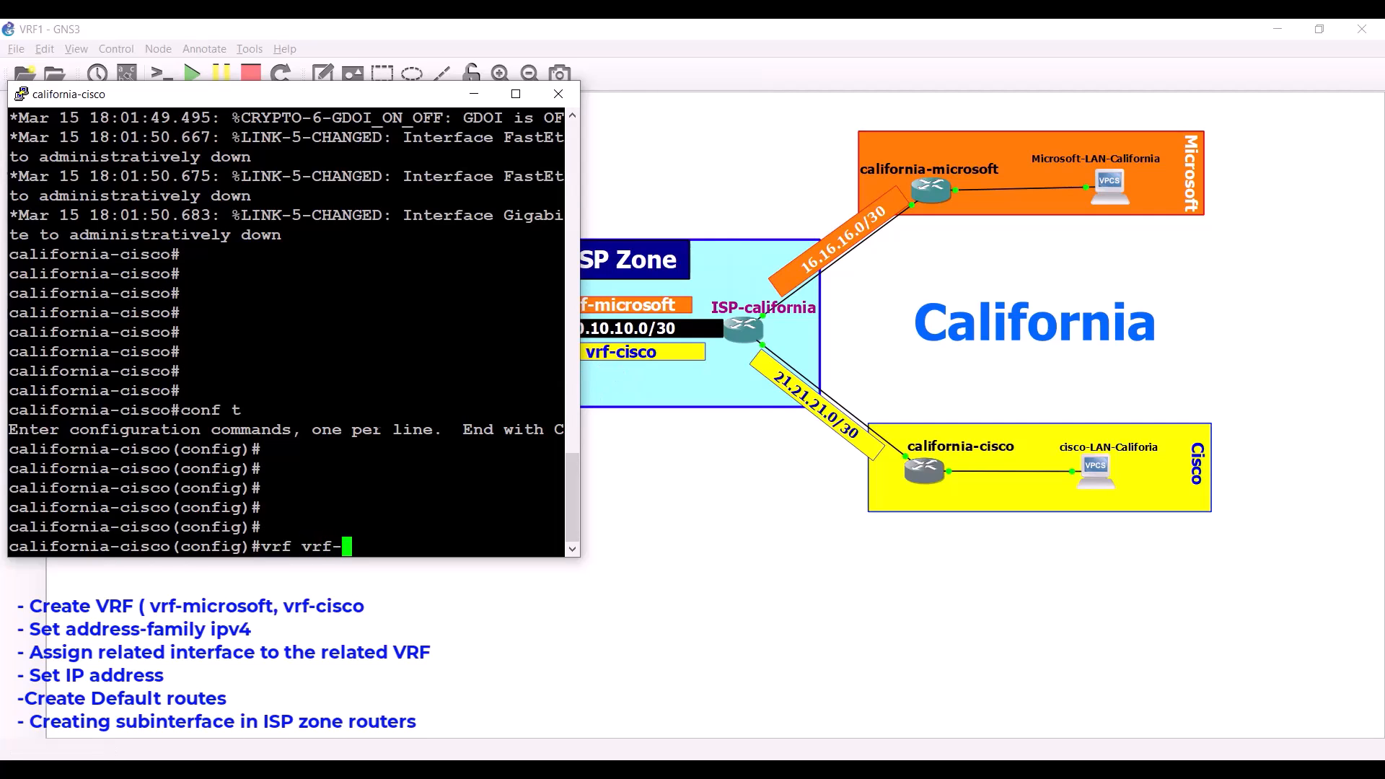
{"action": "type", "text": "cisco"}
{"action": "key", "text": "Left"}
{"action": "key", "text": "Left"}
{"action": "key", "text": "Left"}
{"action": "key", "text": "Left"}
{"action": "key", "text": "Left"}
{"action": "key", "text": "Left"}
{"action": "key", "text": "Left"}
{"action": "key", "text": "Left"}
{"action": "key", "text": "Left"}
{"action": "key", "text": "Left"}
{"action": "type", "text": "def"}
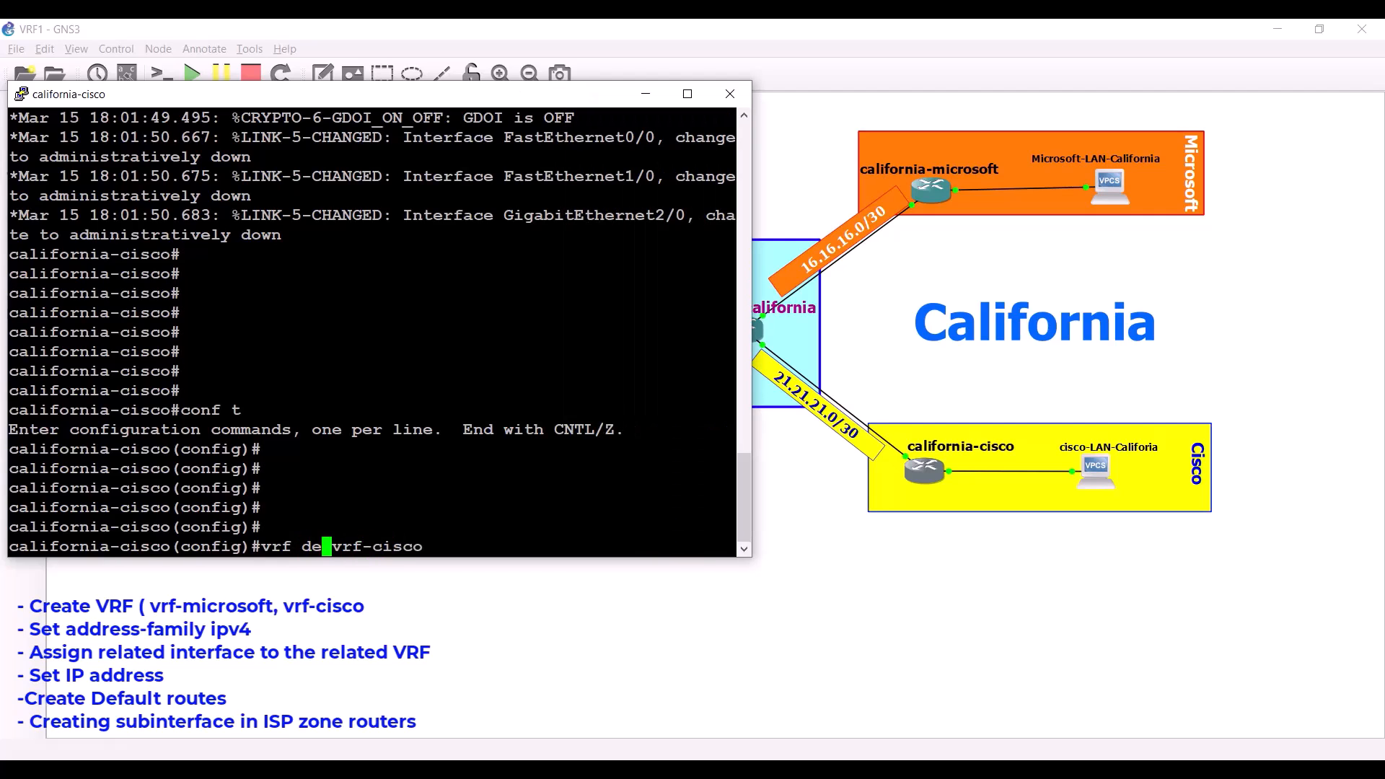
{"action": "type", "text": "i"}
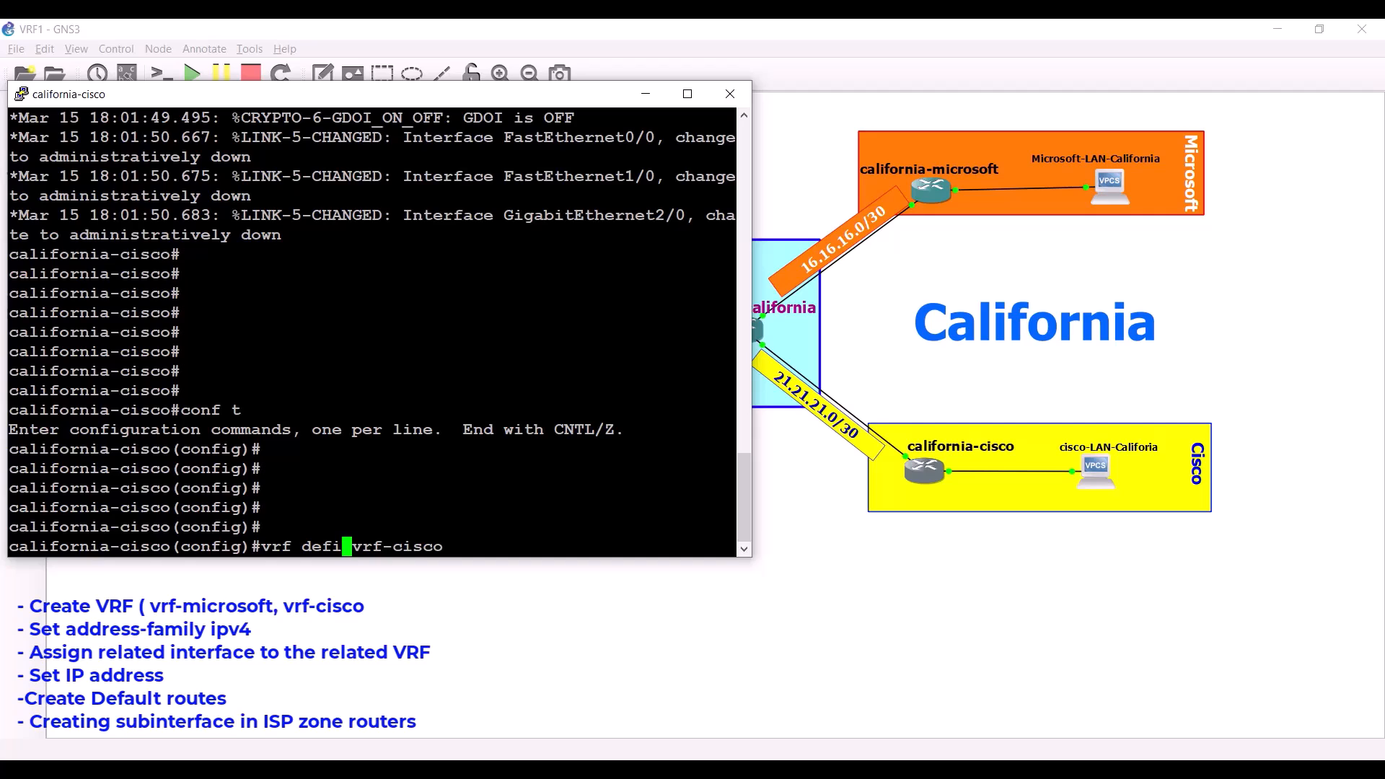
{"action": "key", "text": "Tab"}
{"action": "key", "text": "Return"}
{"action": "key", "text": "Return"}
{"action": "key", "text": "Return"}
{"action": "key", "text": "Return"}
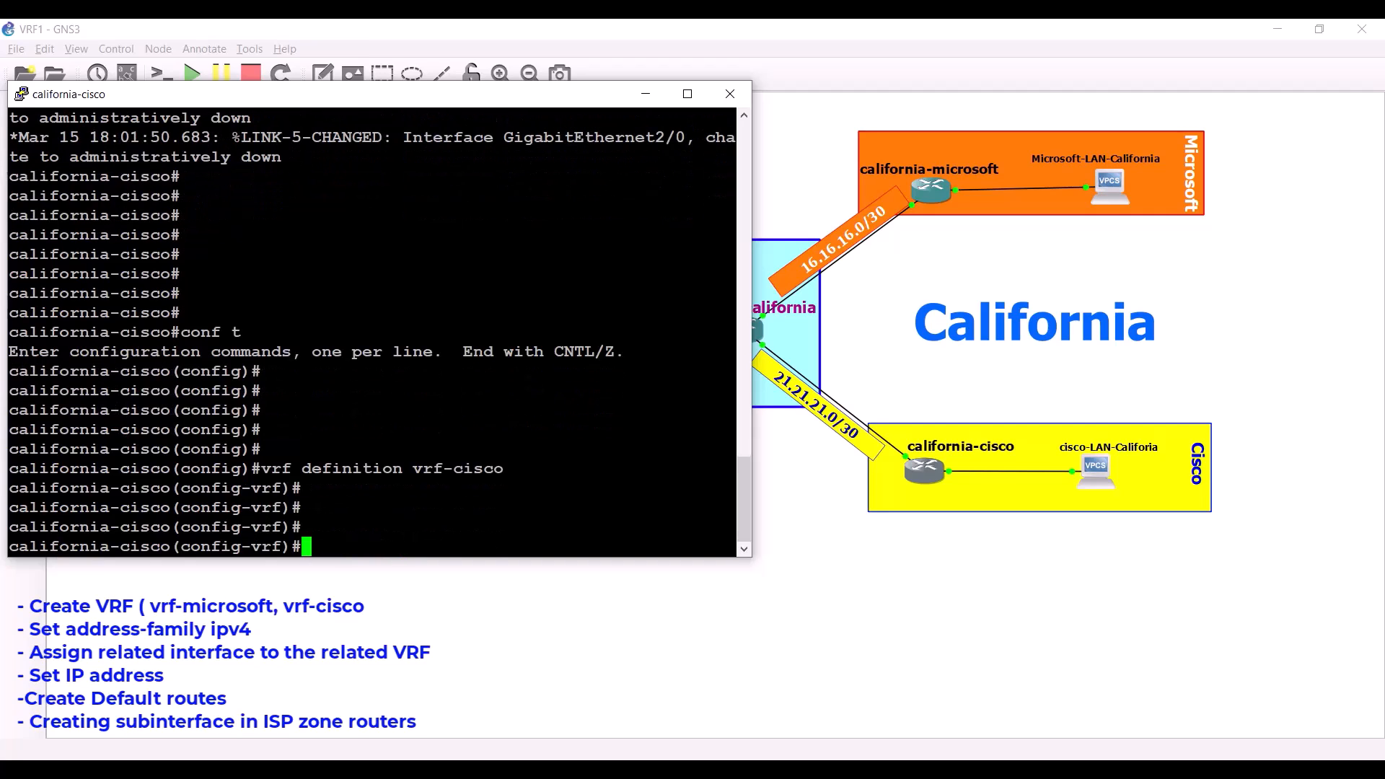
Enable address-family ipv4 for vrf-cisco on california-cisco and exit back to global configuration mode.
{"action": "type", "text": "add"}
{"action": "key", "text": "Tab"}
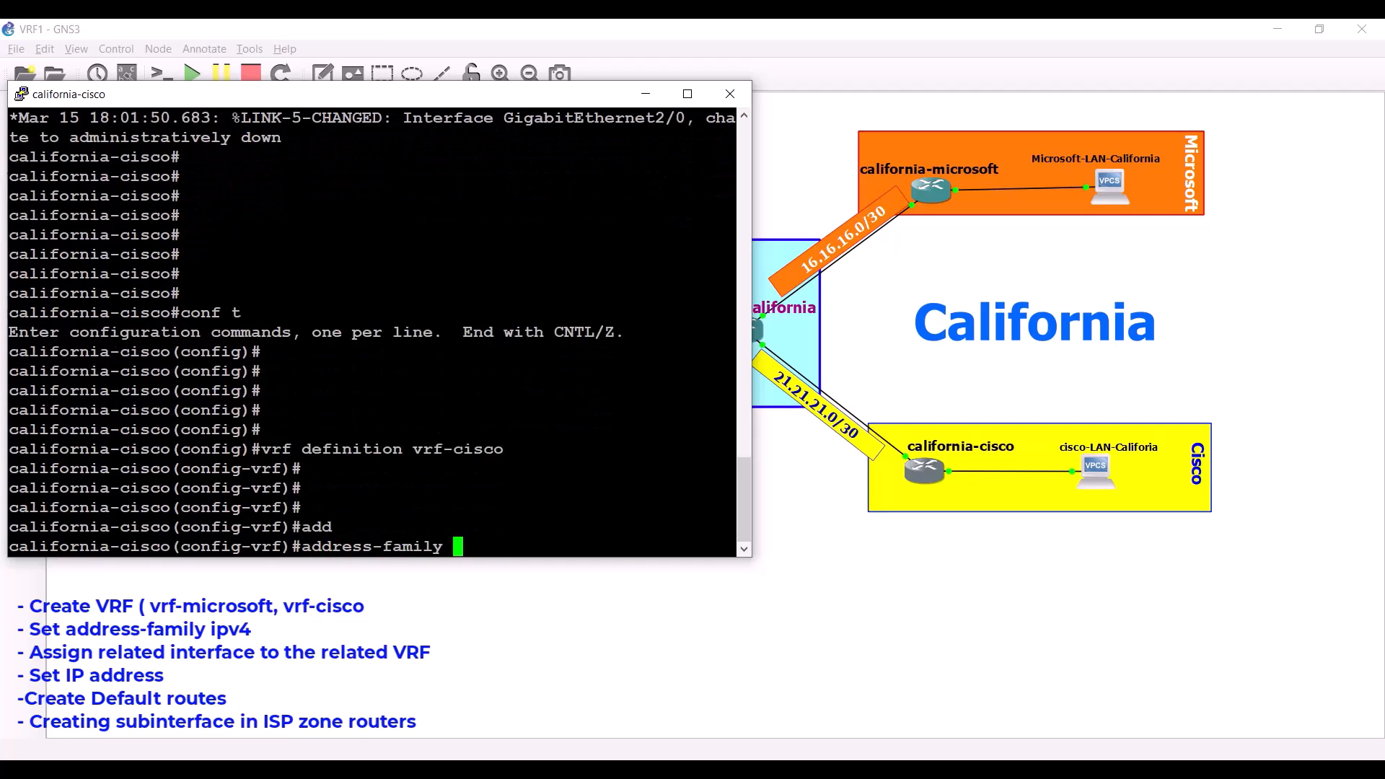
{"action": "type", "text": "ipv4"}
{"action": "key", "text": "Return"}
{"action": "key", "text": "Return"}
{"action": "key", "text": "Return"}
{"action": "key", "text": "Return"}
{"action": "key", "text": "Return"}
{"action": "key", "text": "Return"}
{"action": "key", "text": "Return"}
{"action": "key", "text": "Return"}
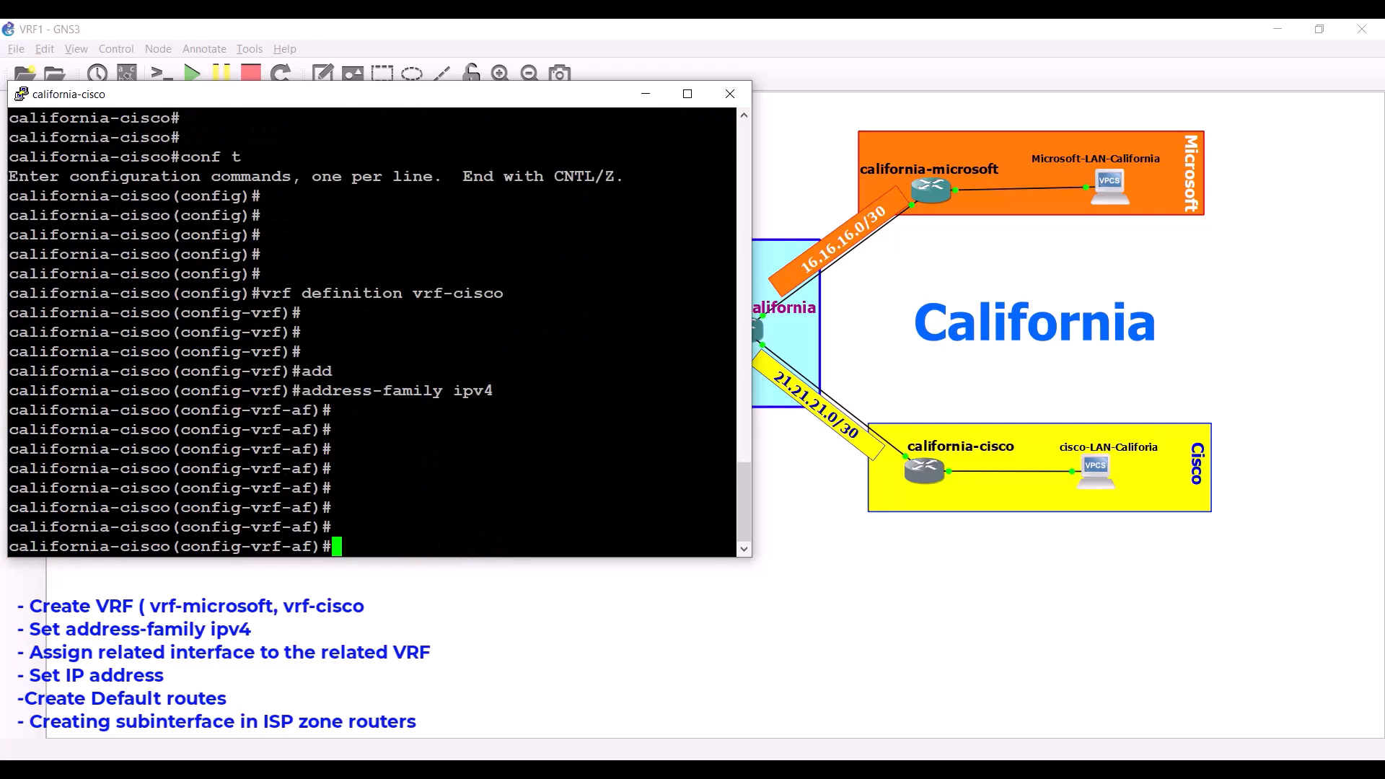
{"action": "type", "text": "exi"}
{"action": "key", "text": "Return"}
{"action": "type", "text": "exit"}
{"action": "key", "text": "Return"}
{"action": "key", "text": "Return"}
{"action": "key", "text": "Return"}
{"action": "key", "text": "Return"}
{"action": "key", "text": "Return"}
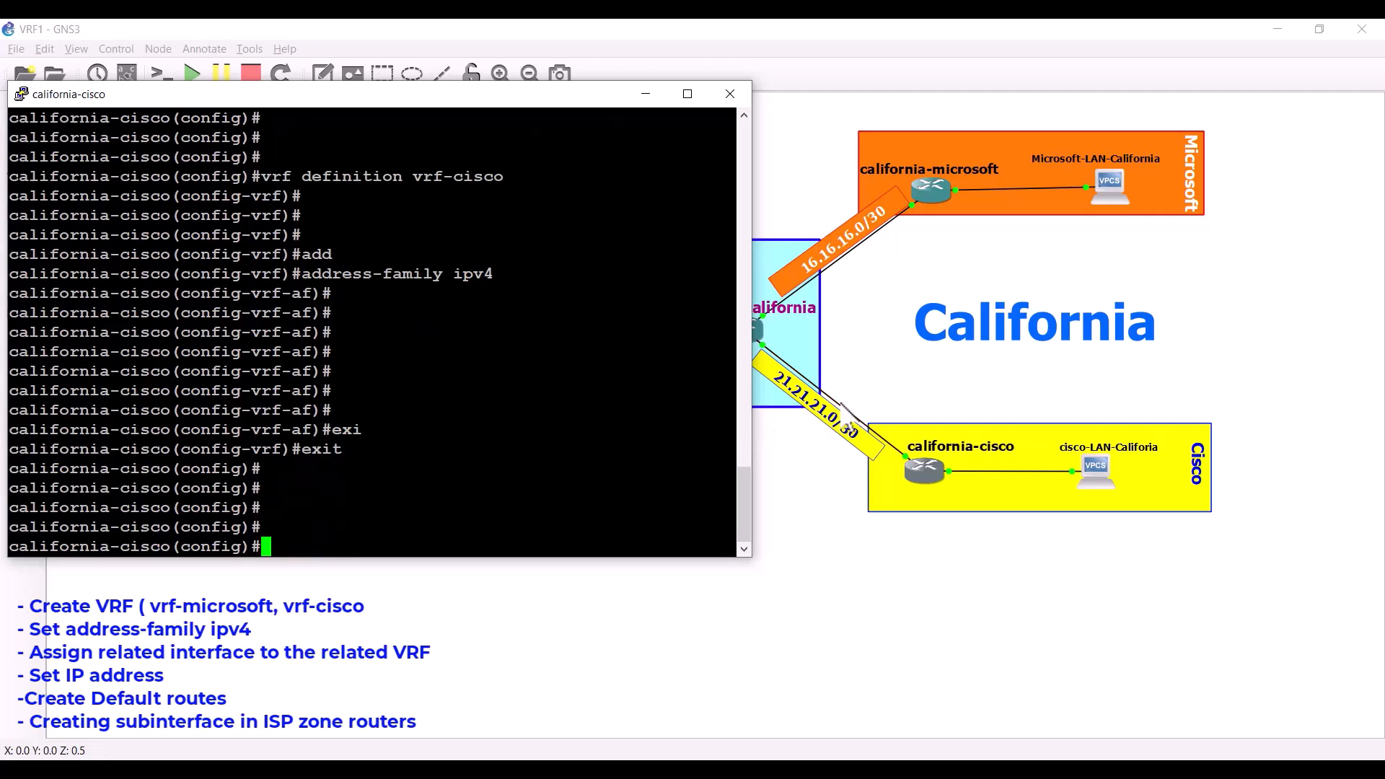
Enter interface fa 1/0 on california-cisco and enable it with no shut.
{"action": "type", "text": "int "}
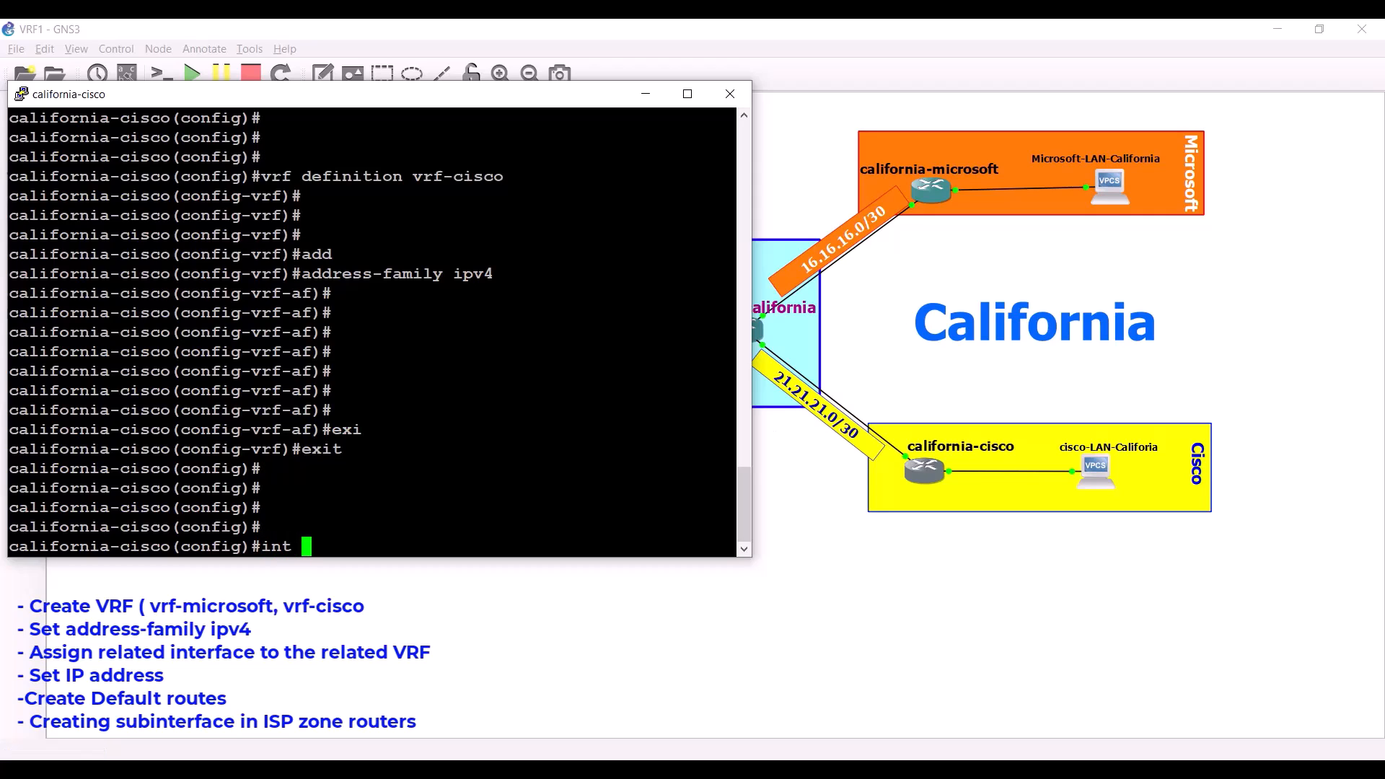
{"action": "type", "text": "fa 1/0"}
{"action": "key", "text": "Return"}
{"action": "key", "text": "Return"}
{"action": "key", "text": "Return"}
{"action": "key", "text": "Return"}
{"action": "key", "text": "Return"}
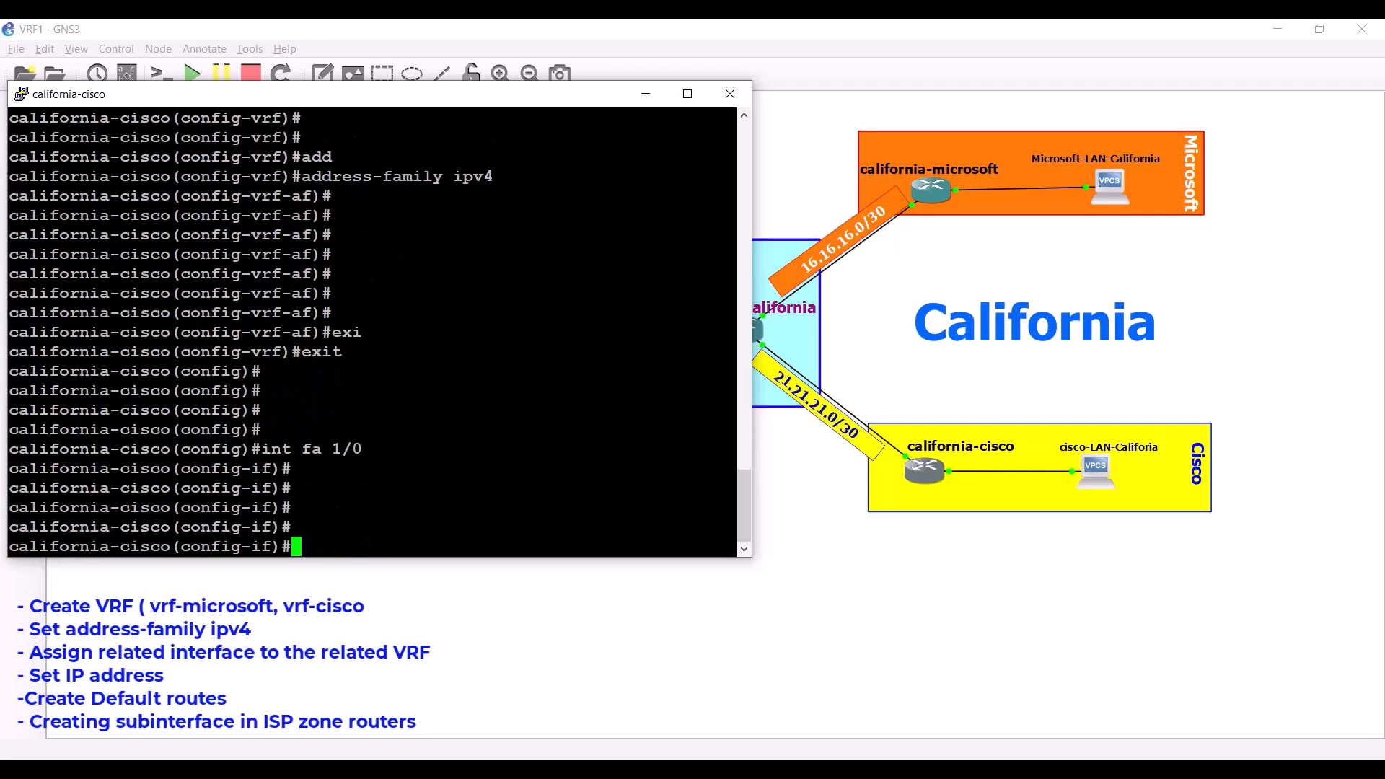
{"action": "type", "text": "no shut"}
{"action": "key", "text": "Return"}
{"action": "key", "text": "Return"}
{"action": "key", "text": "Return"}
{"action": "key", "text": "Return"}
{"action": "key", "text": "Return"}
{"action": "type", "text": "ip"}
{"action": "key", "text": "BackSpace"}
{"action": "key", "text": "BackSpace"}
{"action": "key", "text": "BackSpace"}
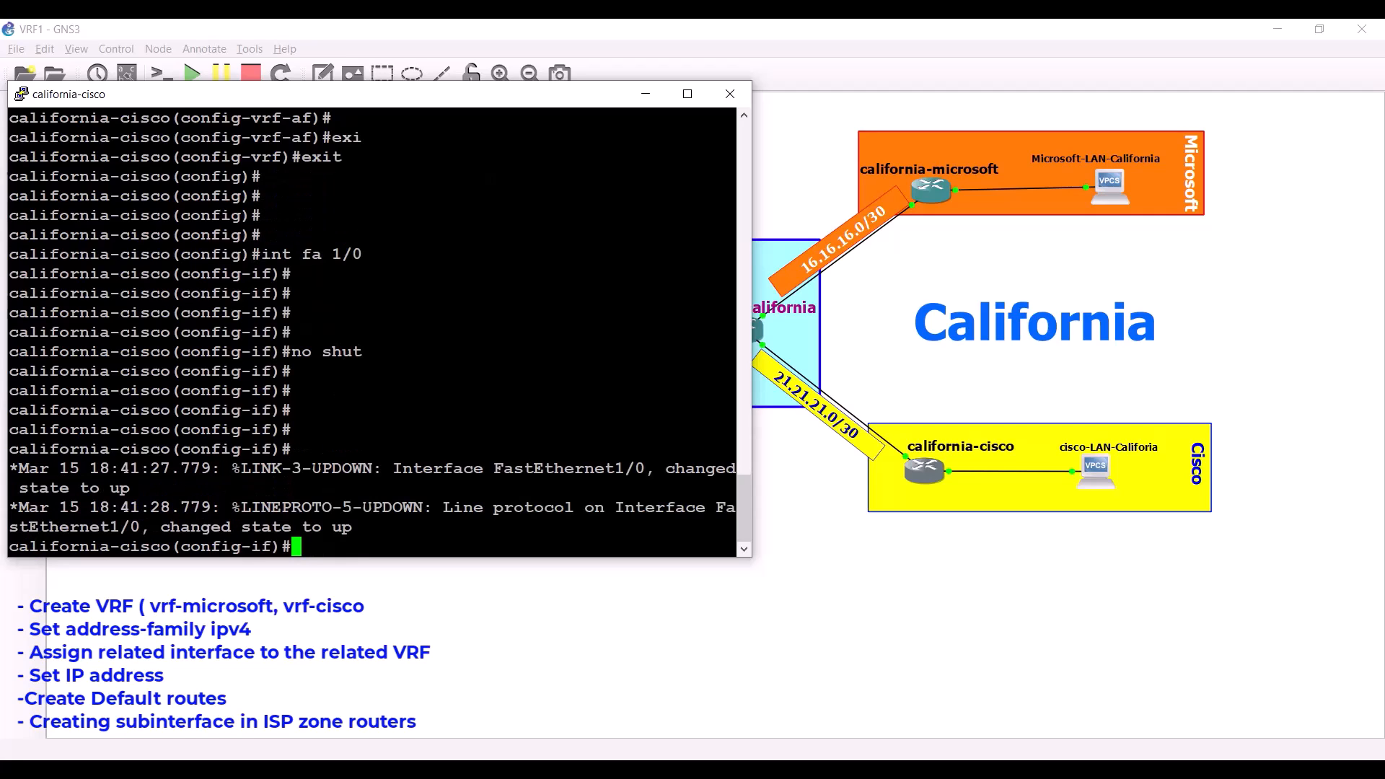
{"action": "key", "text": "Return"}
{"action": "key", "text": "Return"}
{"action": "key", "text": "Return"}
{"action": "key", "text": "Return"}
{"action": "key", "text": "Return"}
{"action": "key", "text": "Return"}
{"action": "key", "text": "Return"}
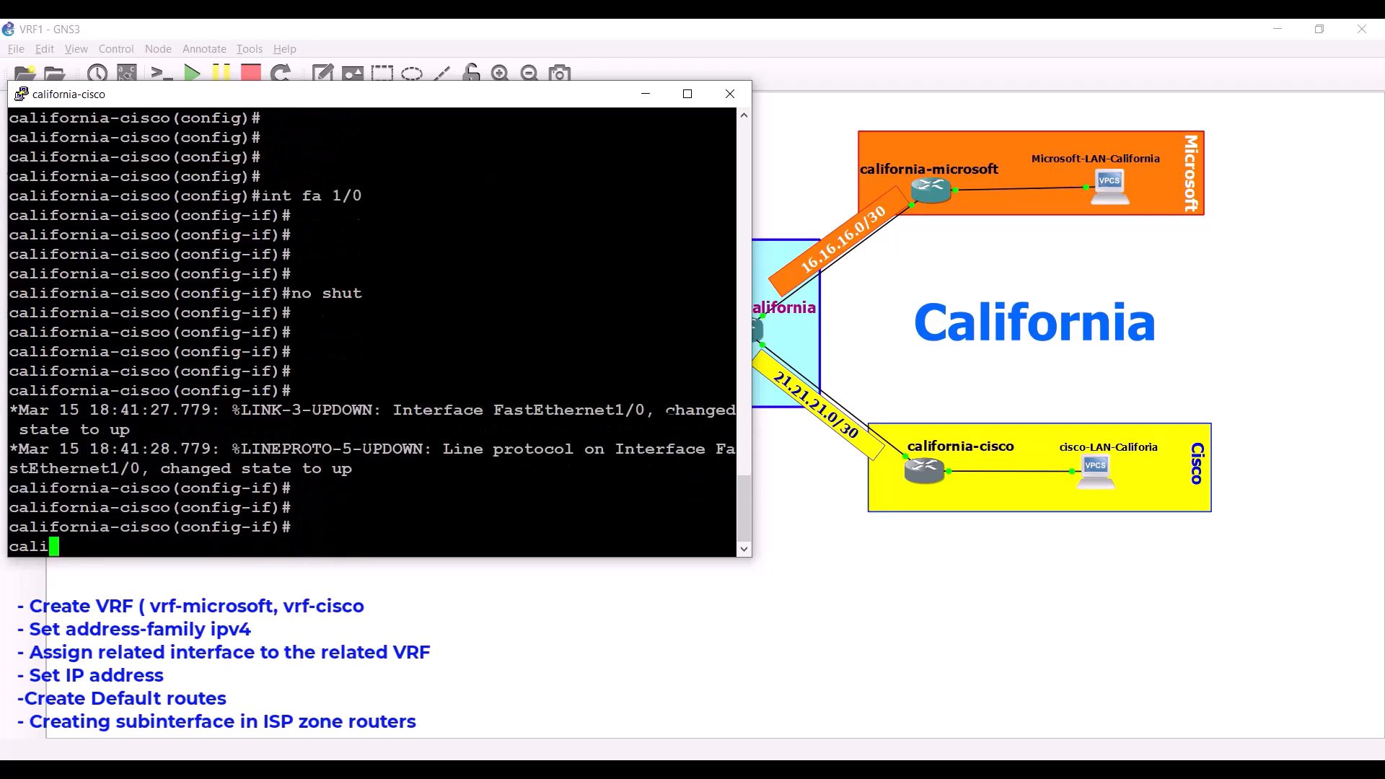
Assign interface fa 1/0 on california-cisco to the VRF with vrf forwarding vrf-cisco.
{"action": "type", "text": "vrf for"}
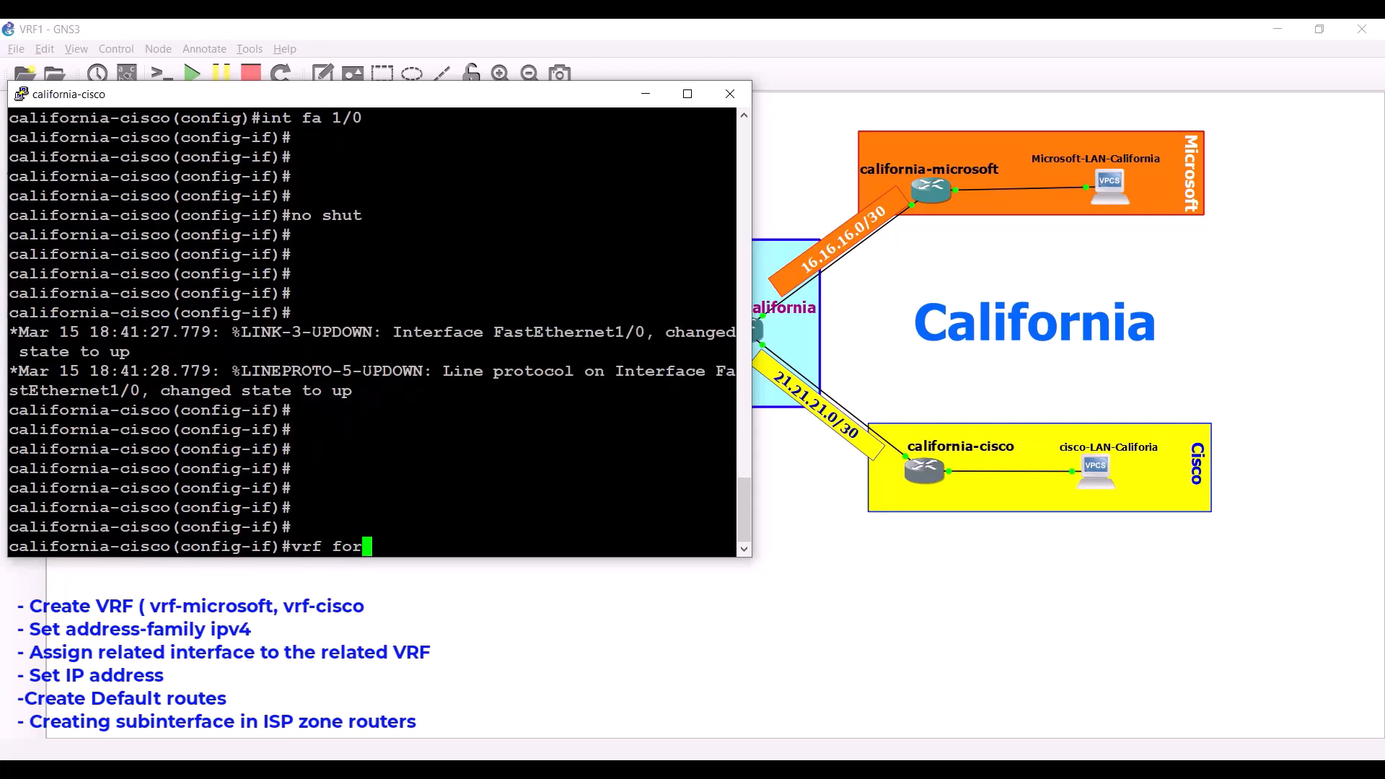
{"action": "key", "text": "Tab"}
{"action": "type", "text": "vr"}
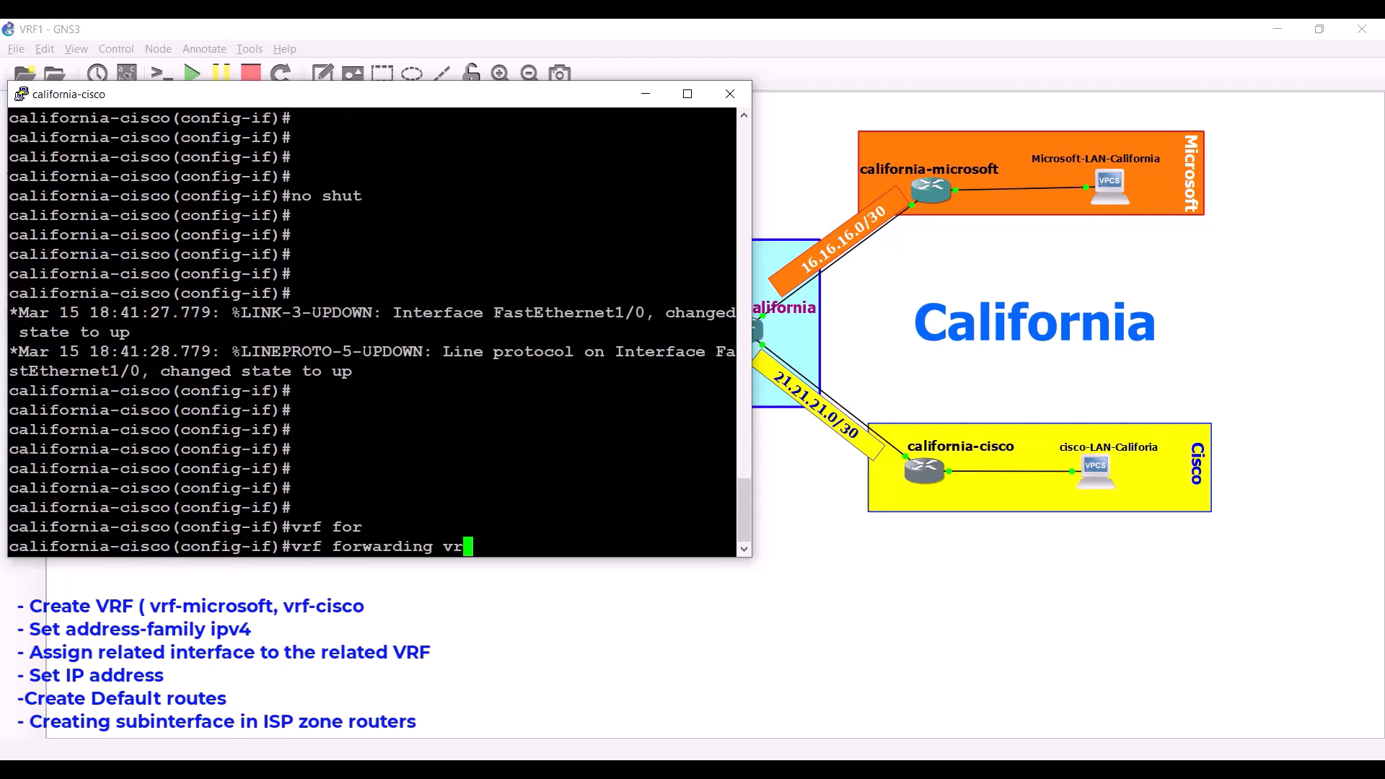
{"action": "type", "text": "f-cisco"}
{"action": "key", "text": "Return"}
{"action": "key", "text": "Return"}
{"action": "key", "text": "Return"}
{"action": "key", "text": "Return"}
{"action": "key", "text": "Return"}
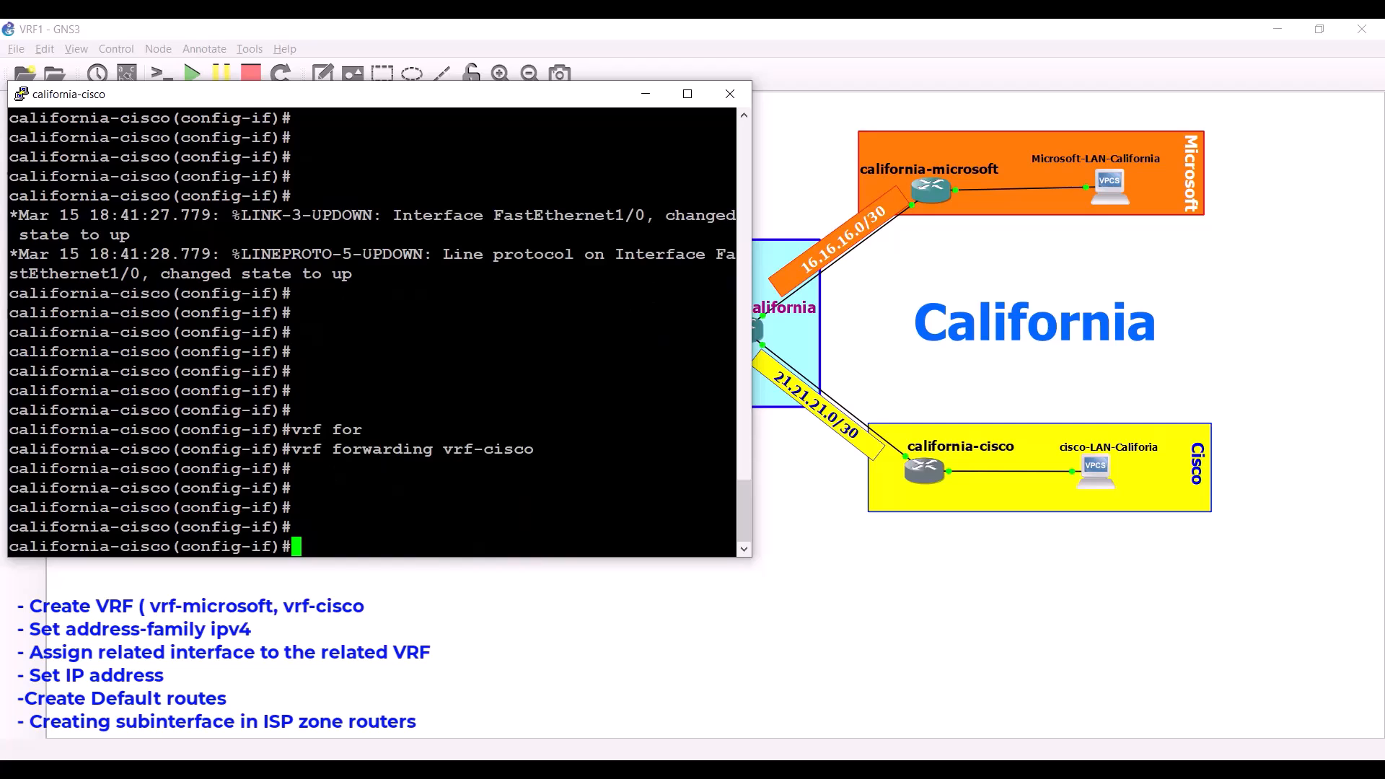
Assign IP address 21.21.21.2 255.255.255.252 to interface fa 1/0 on california-cisco and exit to global configuration mode.
{"action": "type", "text": "ip add"}
{"action": "key", "text": "Tab"}
{"action": "type", "text": "2"}
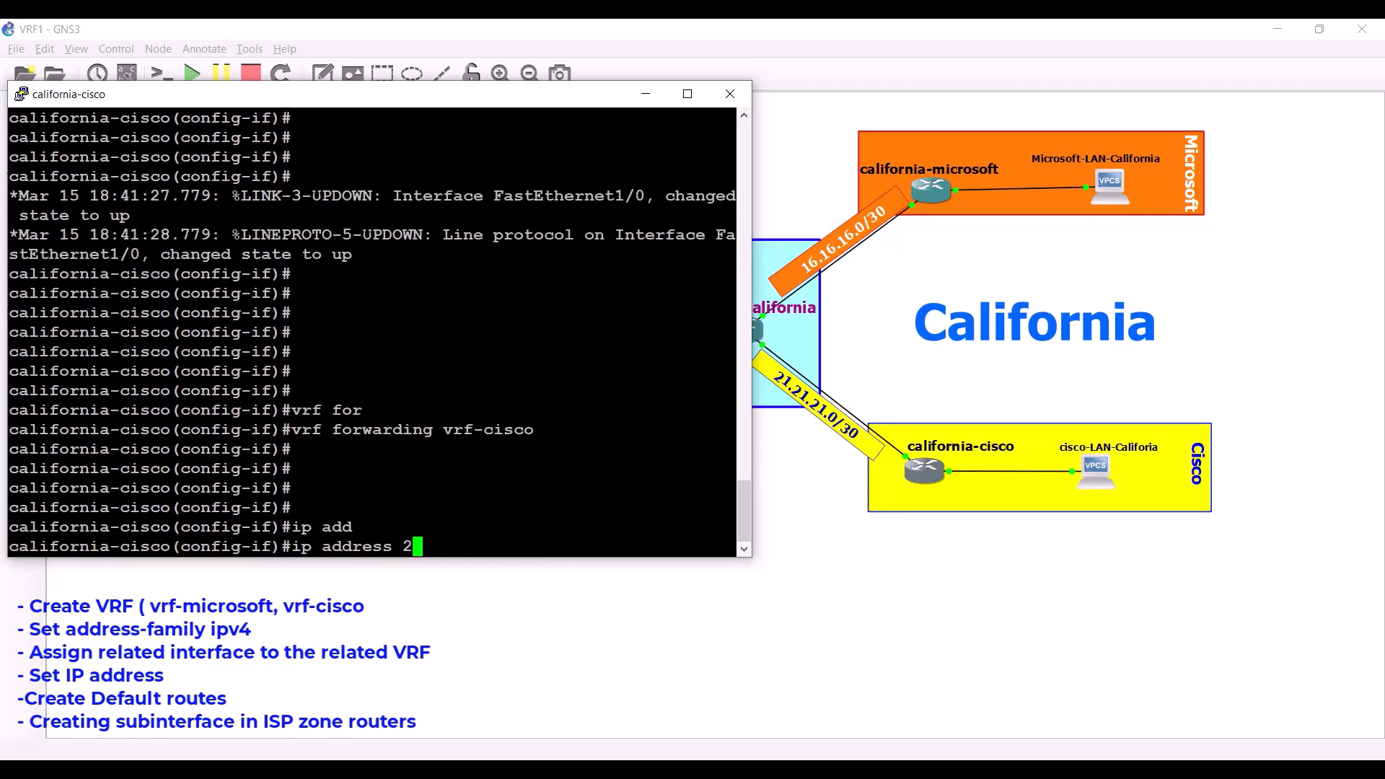
{"action": "type", "text": "1.21.21.2 255.255.255.252"}
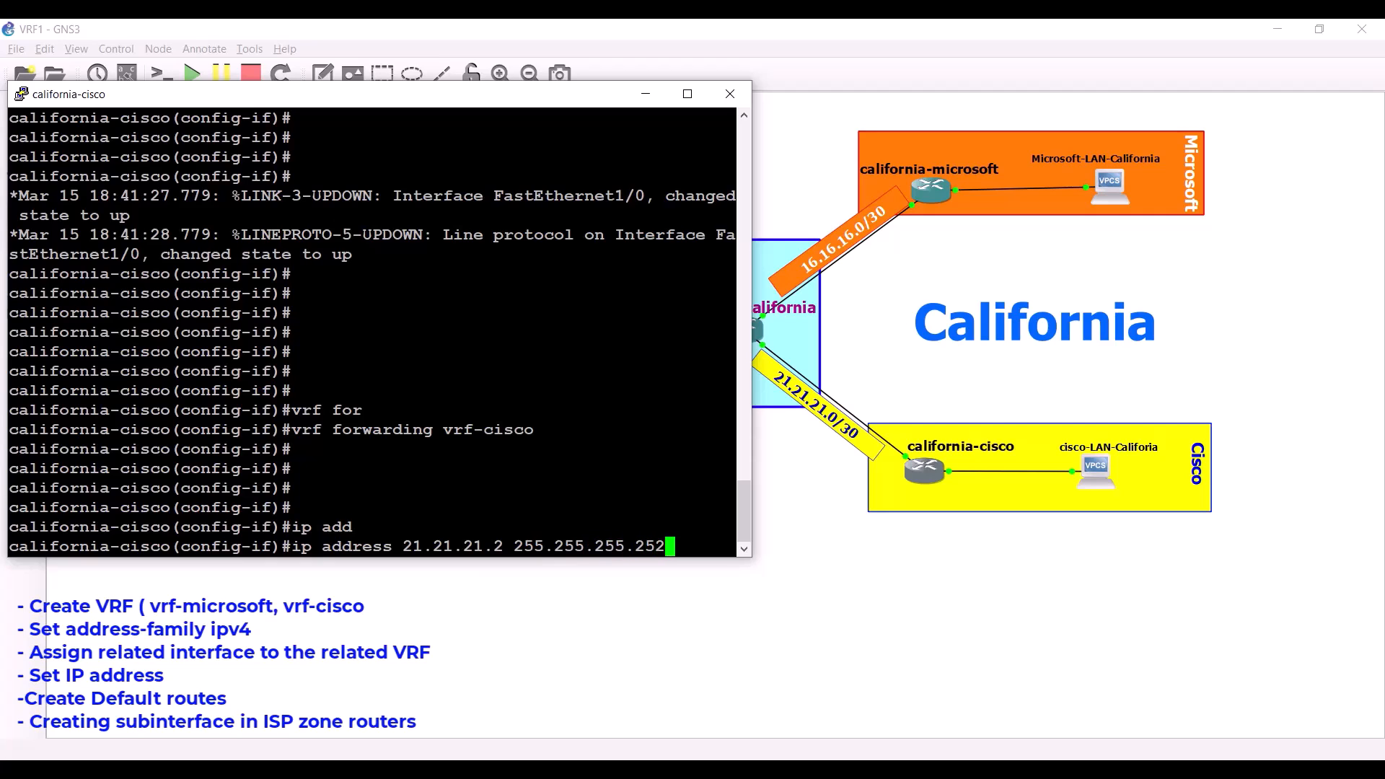
{"action": "key", "text": "Return"}
{"action": "key", "text": "Return"}
{"action": "key", "text": "Return"}
{"action": "key", "text": "Return"}
{"action": "key", "text": "Return"}
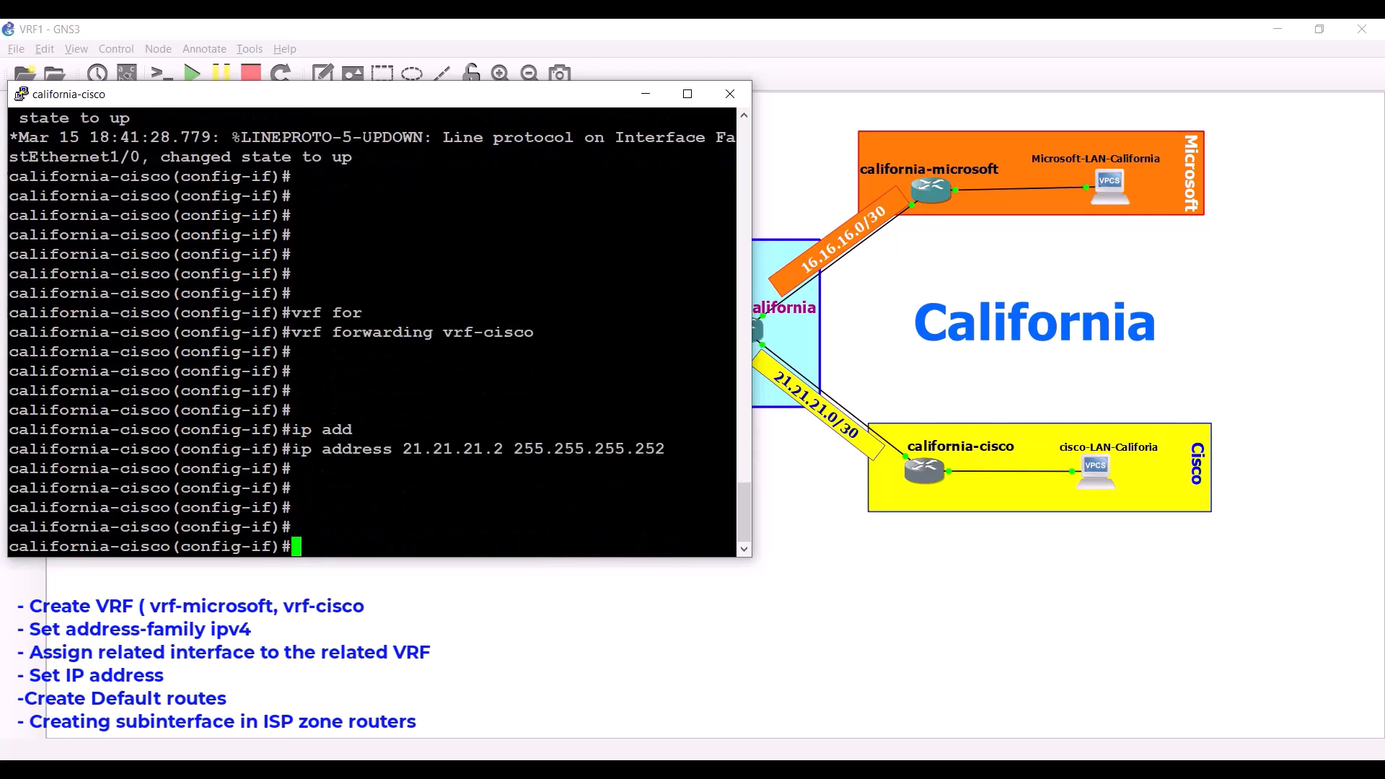
{"action": "type", "text": "exit"}
{"action": "key", "text": "Return"}
{"action": "key", "text": "Return"}
{"action": "key", "text": "Return"}
{"action": "key", "text": "Return"}
{"action": "key", "text": "Return"}
{"action": "key", "text": "Return"}
{"action": "key", "text": "Return"}
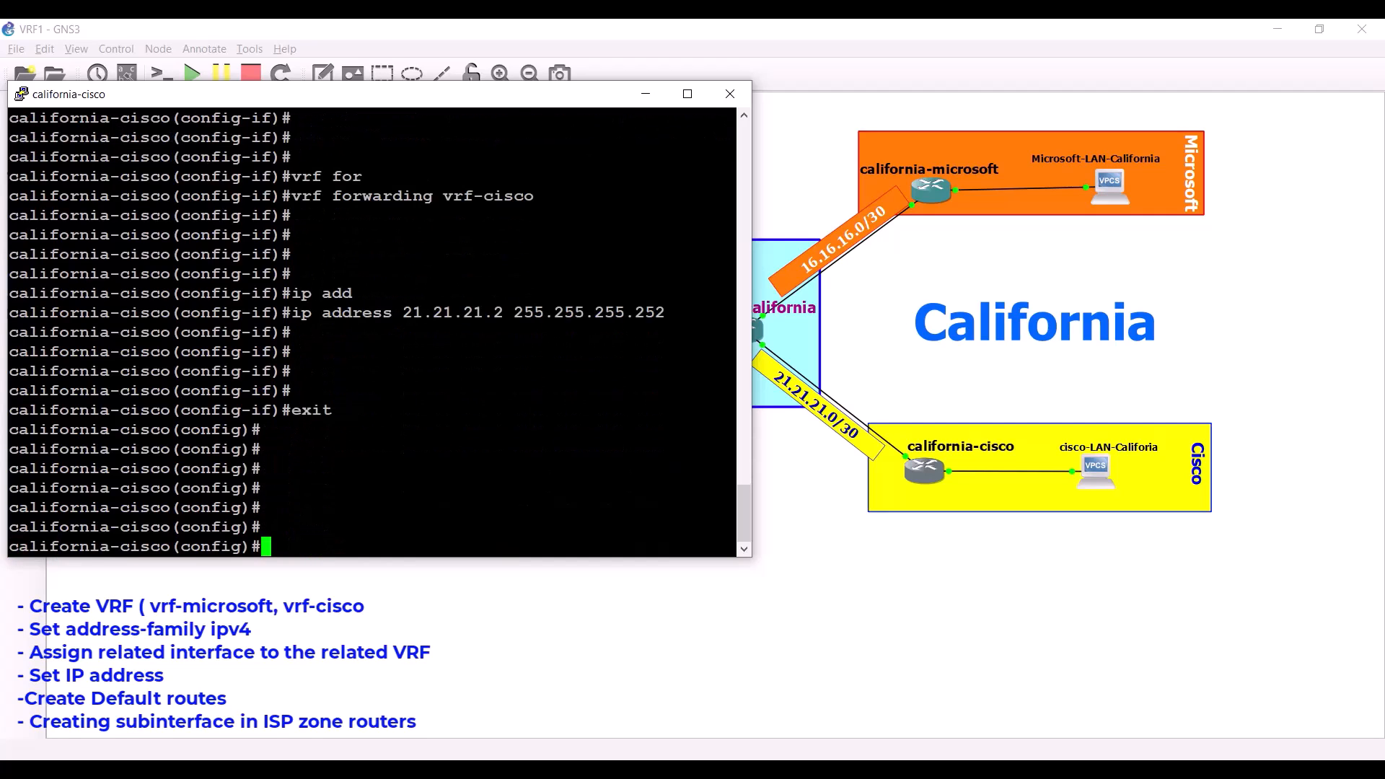
Add a default route for vrf-cisco, 0.0.0.0 0.0.0.0 via 21.21.21.1, on california-cisco and end configuration mode.
{"action": "type", "text": "ip route vrf v"}
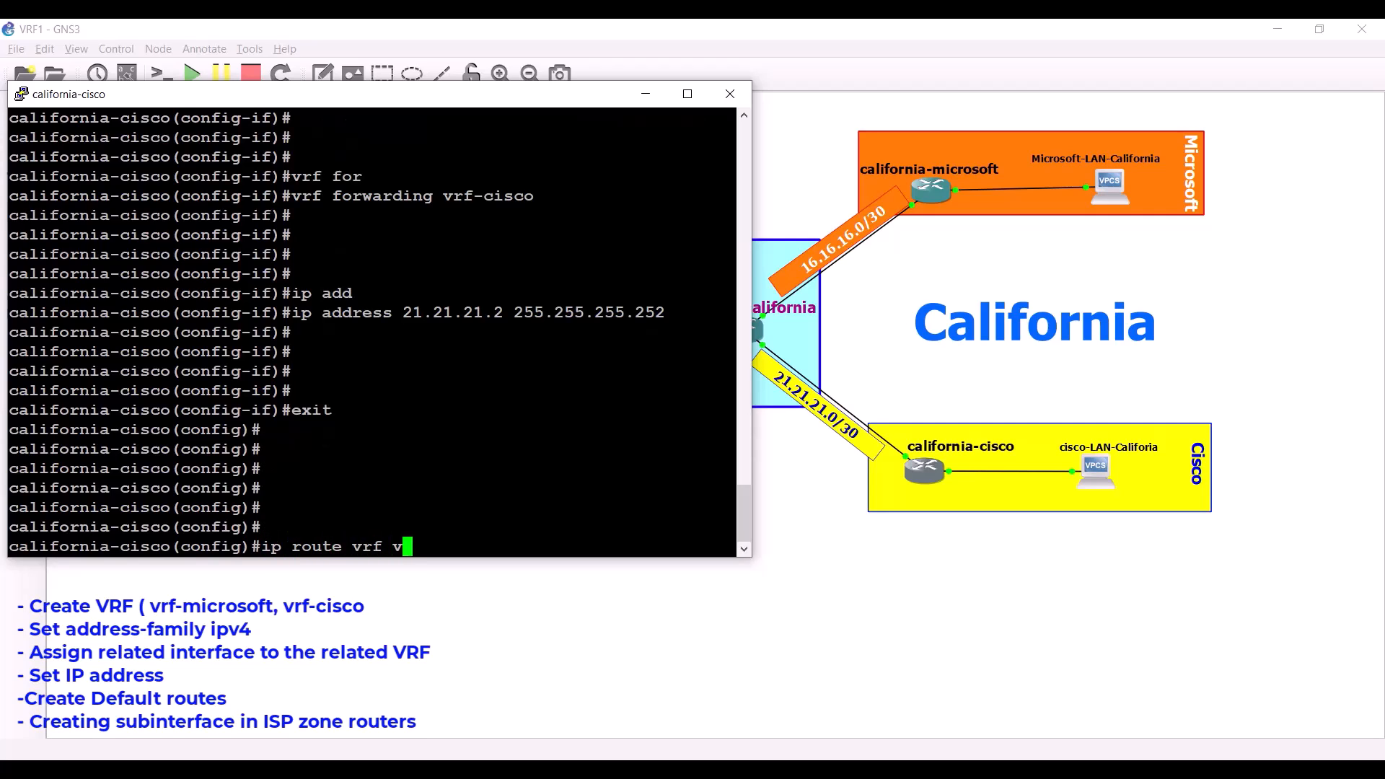
{"action": "type", "text": "rf-cisco 21.21.21."}
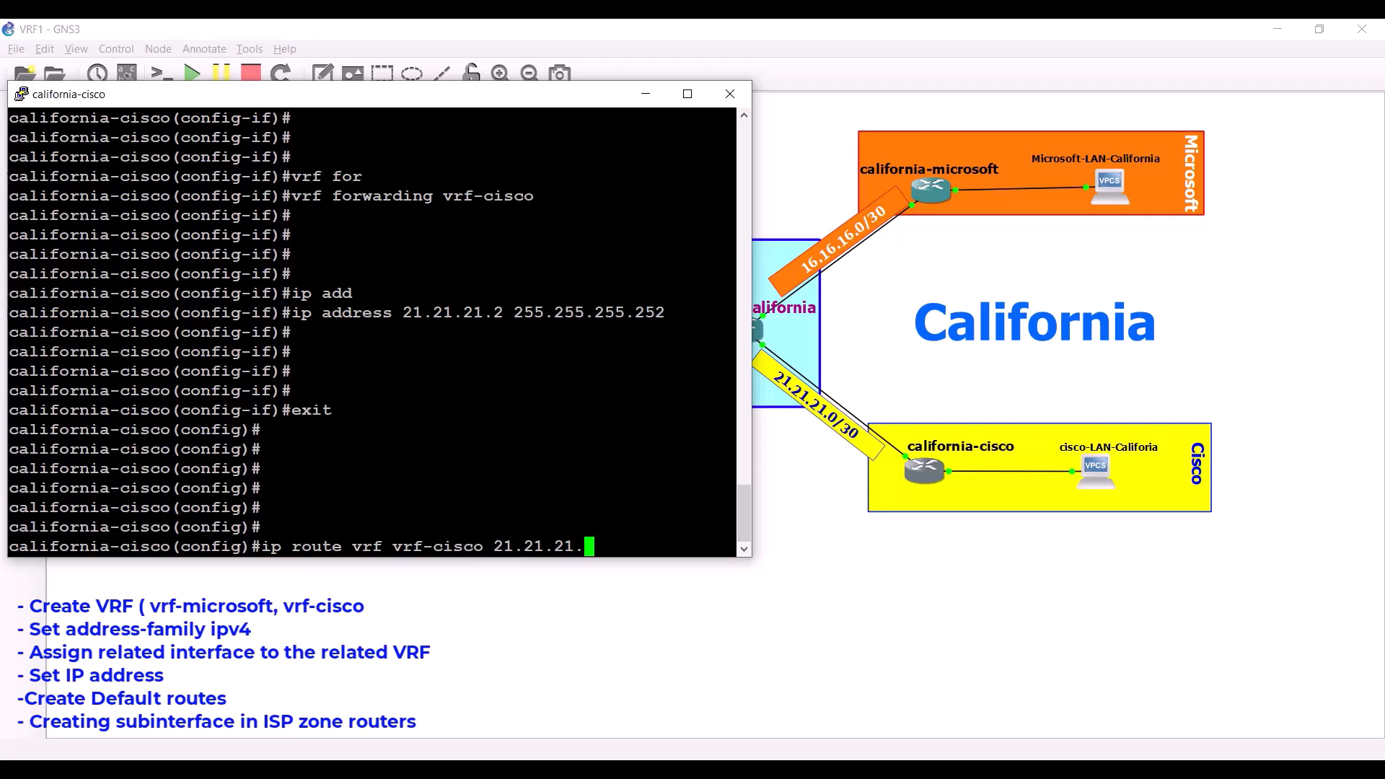
{"action": "type", "text": "1"}
{"action": "key", "text": "Return"}
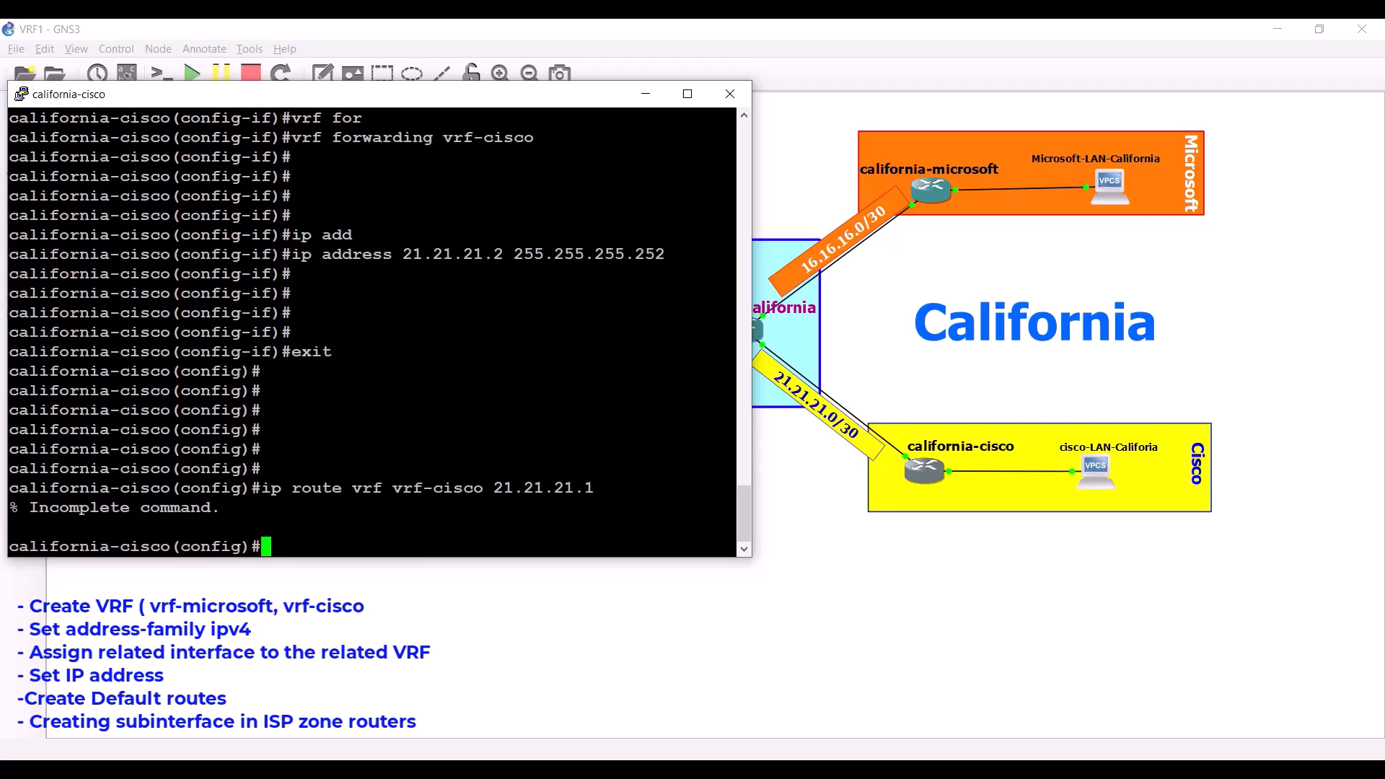
{"action": "key", "text": "Up"}
{"action": "key", "text": "Left"}
{"action": "key", "text": "Left"}
{"action": "key", "text": "Left"}
{"action": "key", "text": "Left"}
{"action": "key", "text": "Left"}
{"action": "key", "text": "Left"}
{"action": "key", "text": "Left"}
{"action": "key", "text": "Left"}
{"action": "key", "text": "Left"}
{"action": "key", "text": "Left"}
{"action": "key", "text": "Left"}
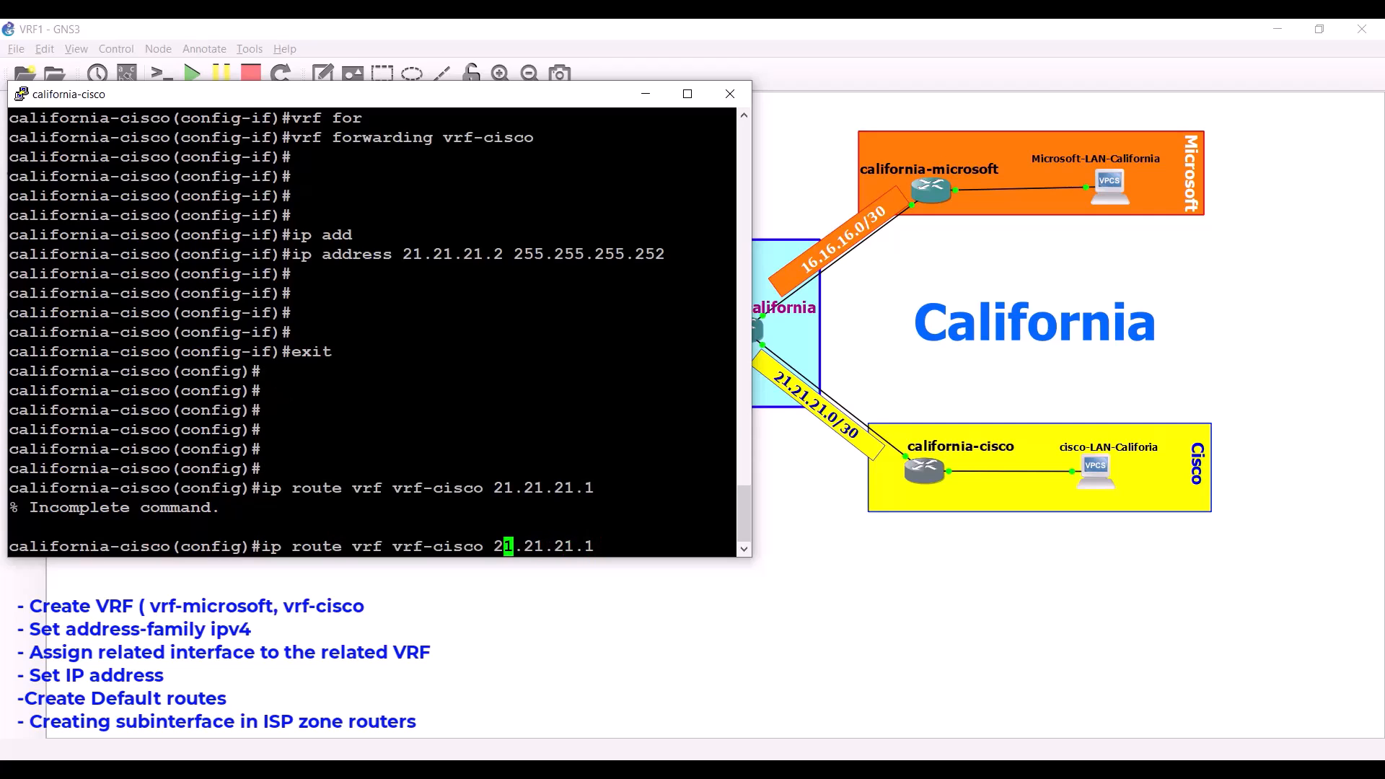
{"action": "type", "text": "0.0.0.0."}
{"action": "key", "text": "BackSpace"}
{"action": "type", "text": "0.0.0."}
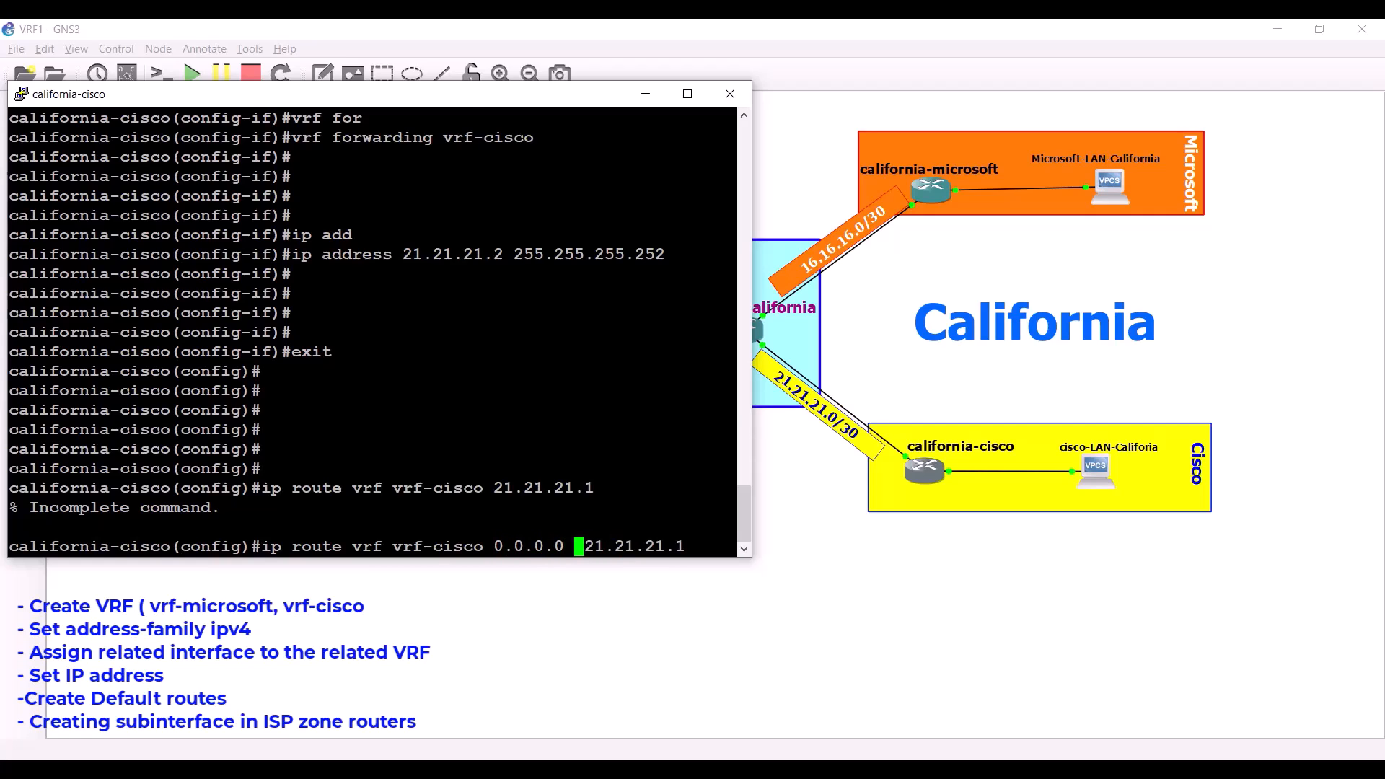
{"action": "type", "text": "0"}
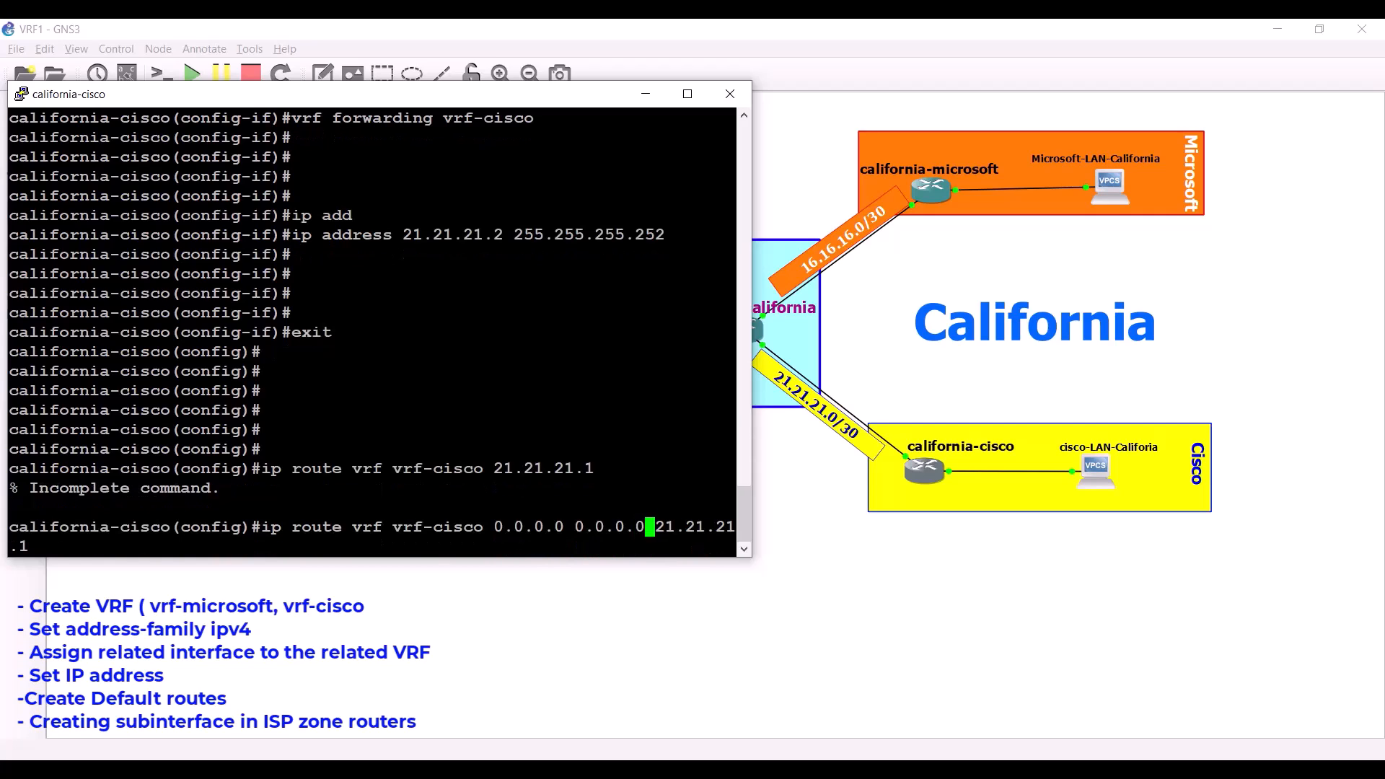
{"action": "key", "text": "Return"}
{"action": "key", "text": "Return"}
{"action": "key", "text": "Return"}
{"action": "key", "text": "Return"}
{"action": "key", "text": "Return"}
{"action": "type", "text": "end"}
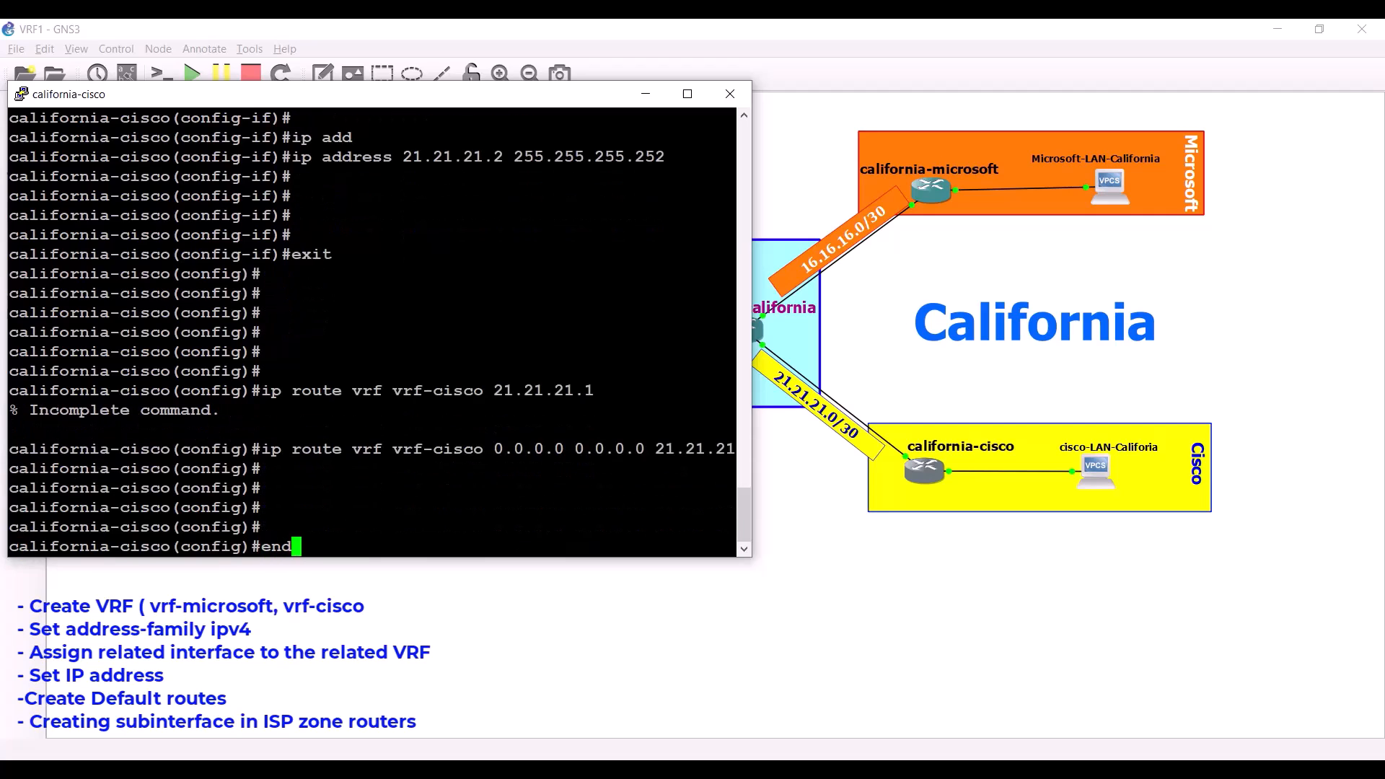
{"action": "key", "text": "Return"}
{"action": "key", "text": "Return"}
{"action": "key", "text": "Return"}
{"action": "key", "text": "Return"}
{"action": "key", "text": "Return"}
{"action": "type", "text": "show"}
{"action": "key", "text": "BackSpace"}
{"action": "key", "text": "BackSpace"}
{"action": "type", "text": "w"}
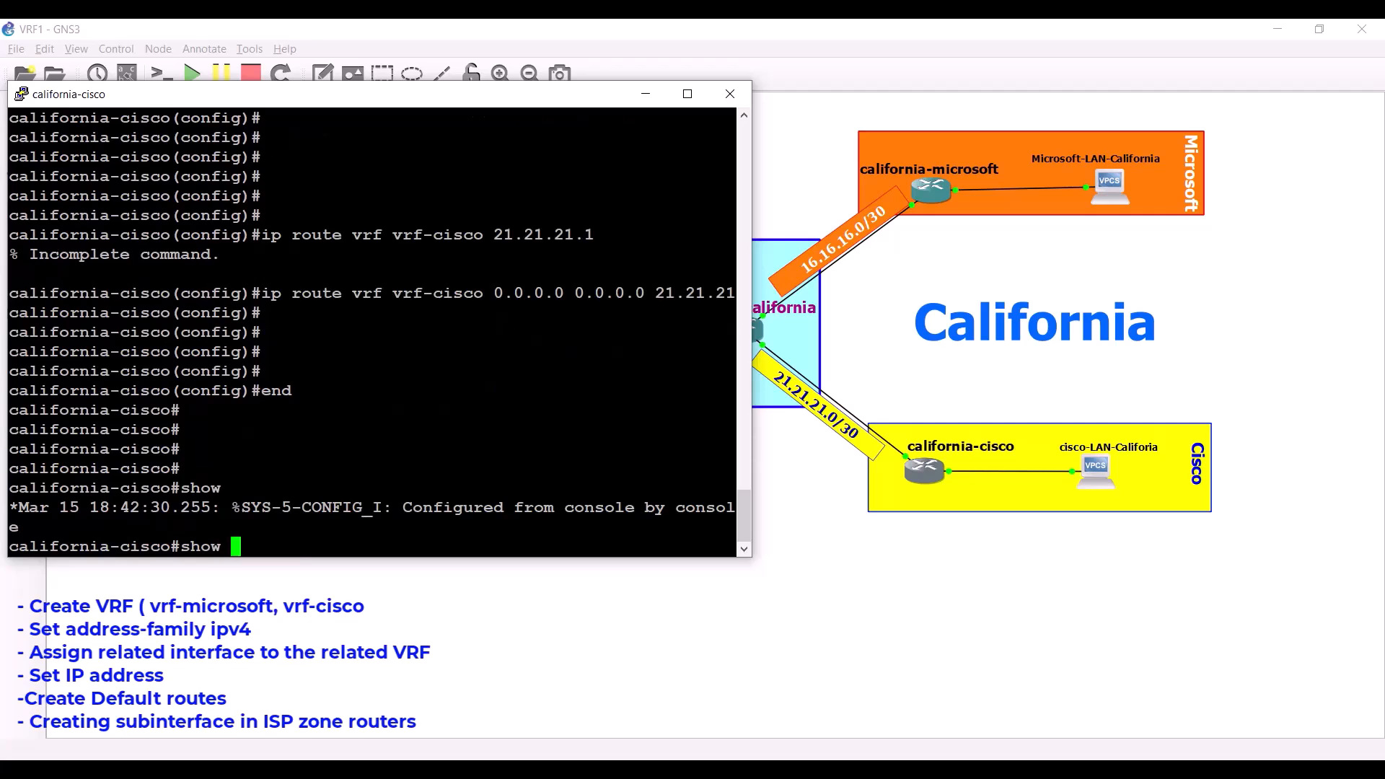
{"action": "key", "text": "BackSpace"}
{"action": "key", "text": "BackSpace"}
{"action": "key", "text": "BackSpace"}
{"action": "key", "text": "BackSpace"}
{"action": "key", "text": "Return"}
{"action": "key", "text": "Return"}
{"action": "key", "text": "Return"}
{"action": "key", "text": "Return"}
{"action": "key", "text": "Return"}
{"action": "key", "text": "Return"}
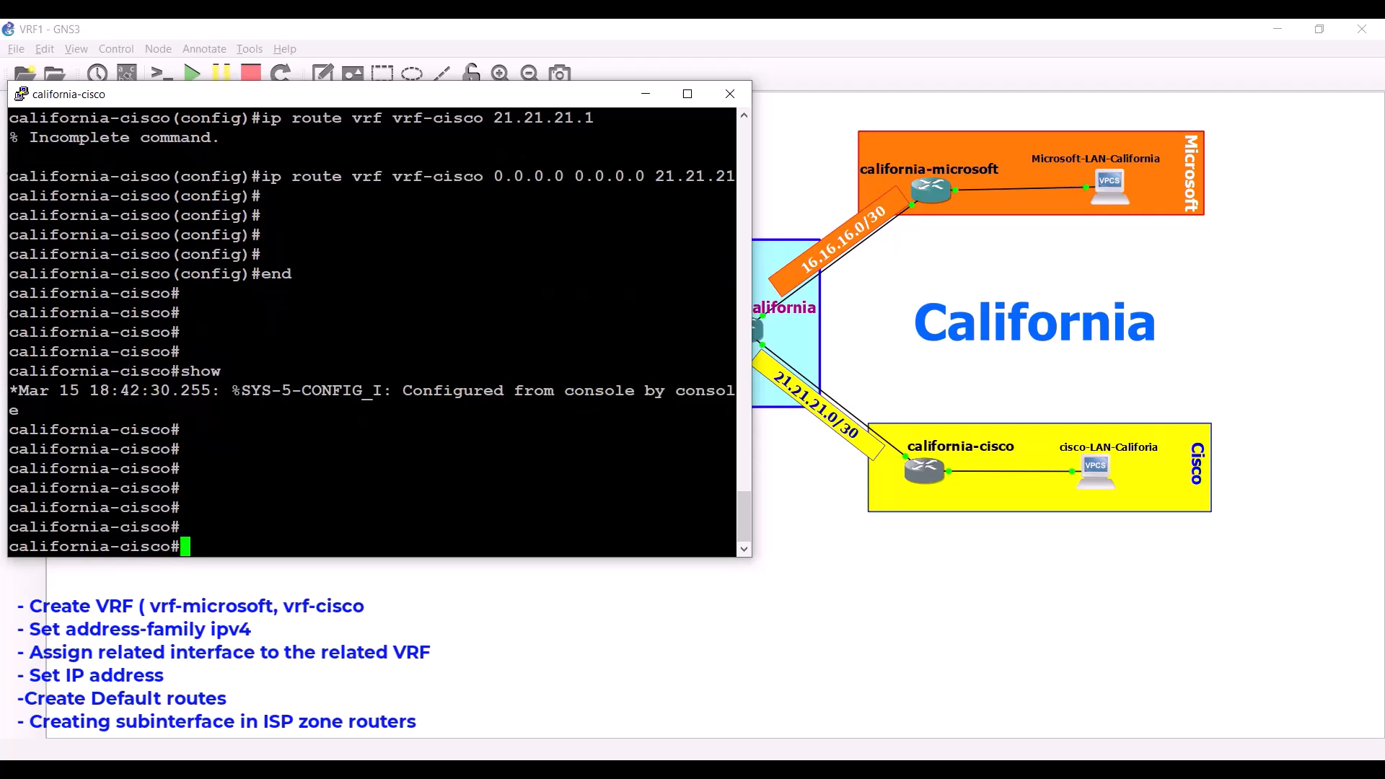
Show the vrf-cisco routing table on california-cisco, examine its static and connected routes, and minimize the console.
{"action": "type", "text": "show ip route"}
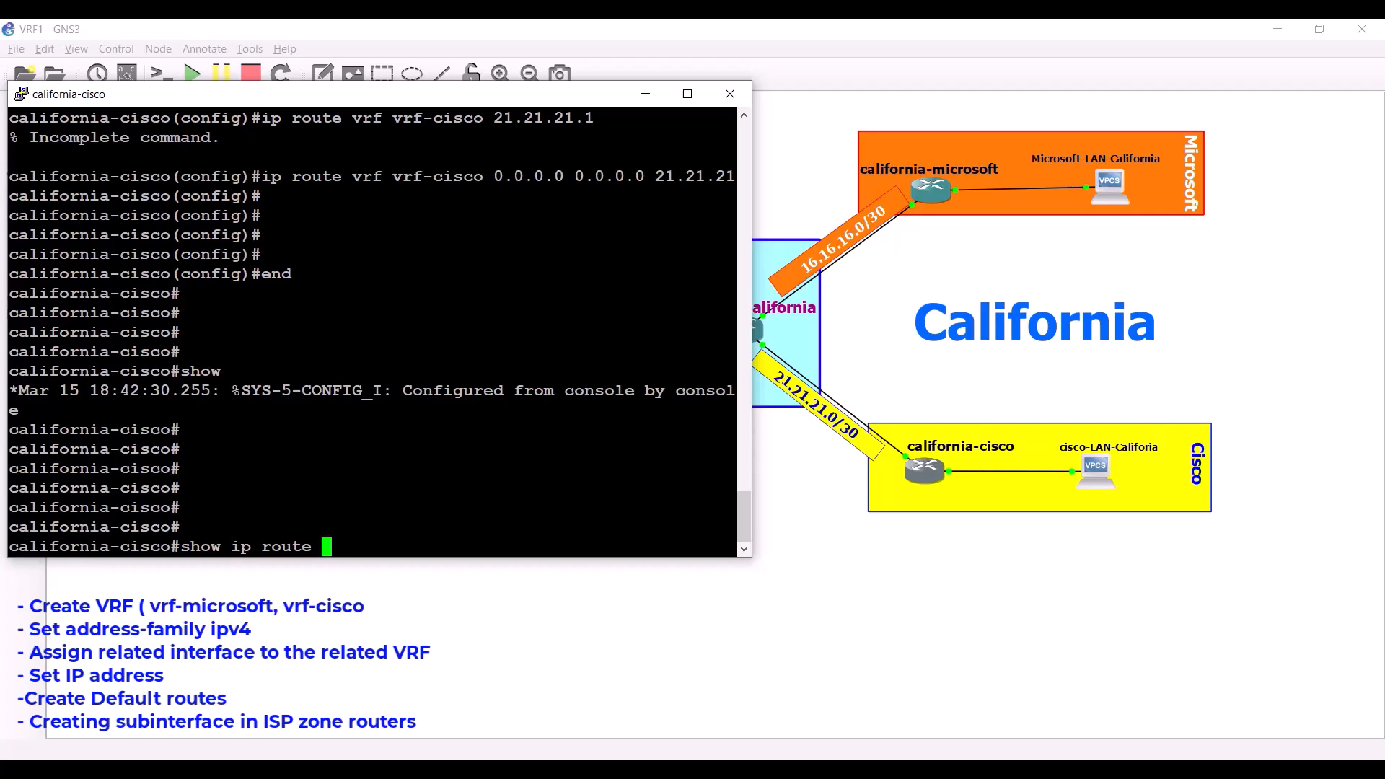
{"action": "type", "text": "vrf vrf-cisco"}
{"action": "key", "text": "Return"}
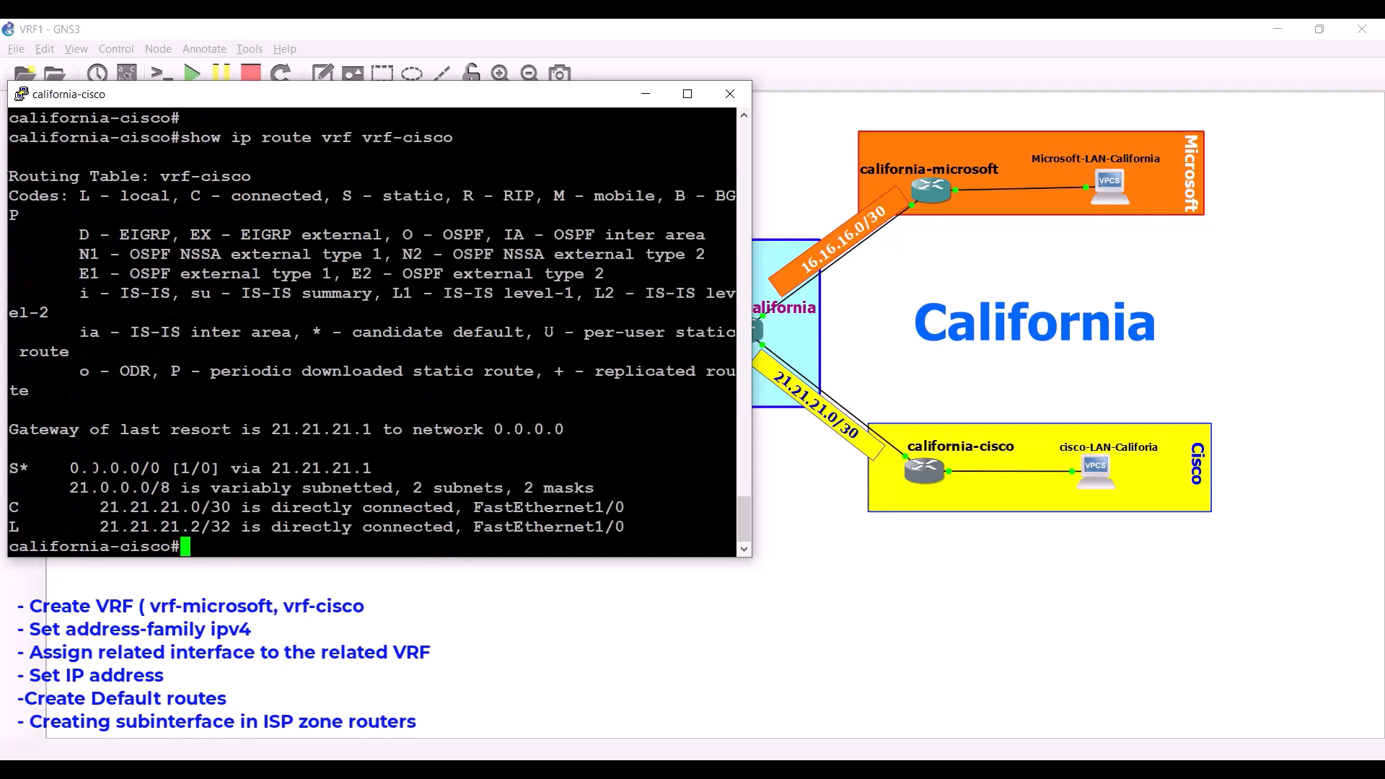
{"action": "left_click_drag", "start_coordinate": [6, 466], "coordinate": [383, 469]}
{"action": "left_click", "coordinate": [368, 468]}
{"action": "left_click_drag", "start_coordinate": [100, 507], "coordinate": [606, 507]}
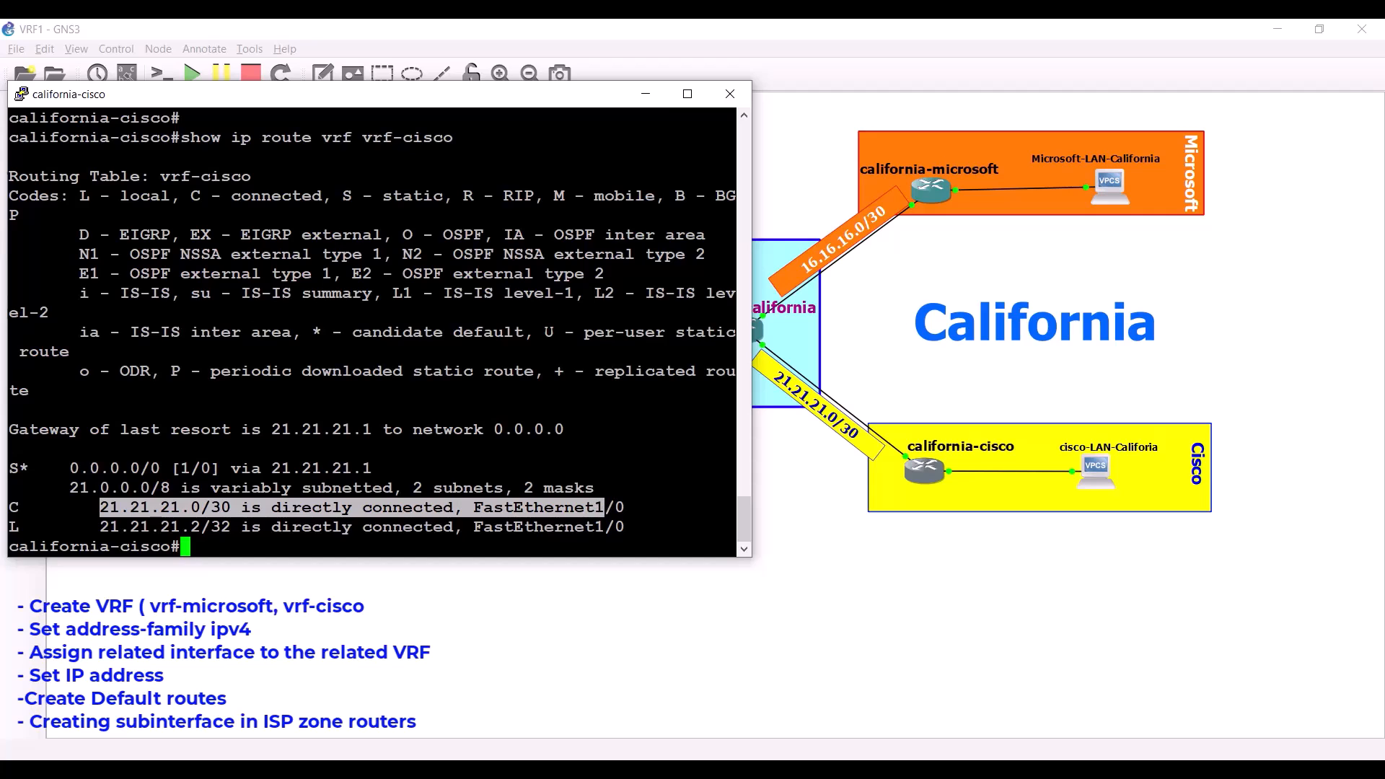
{"action": "left_click", "coordinate": [651, 98]}
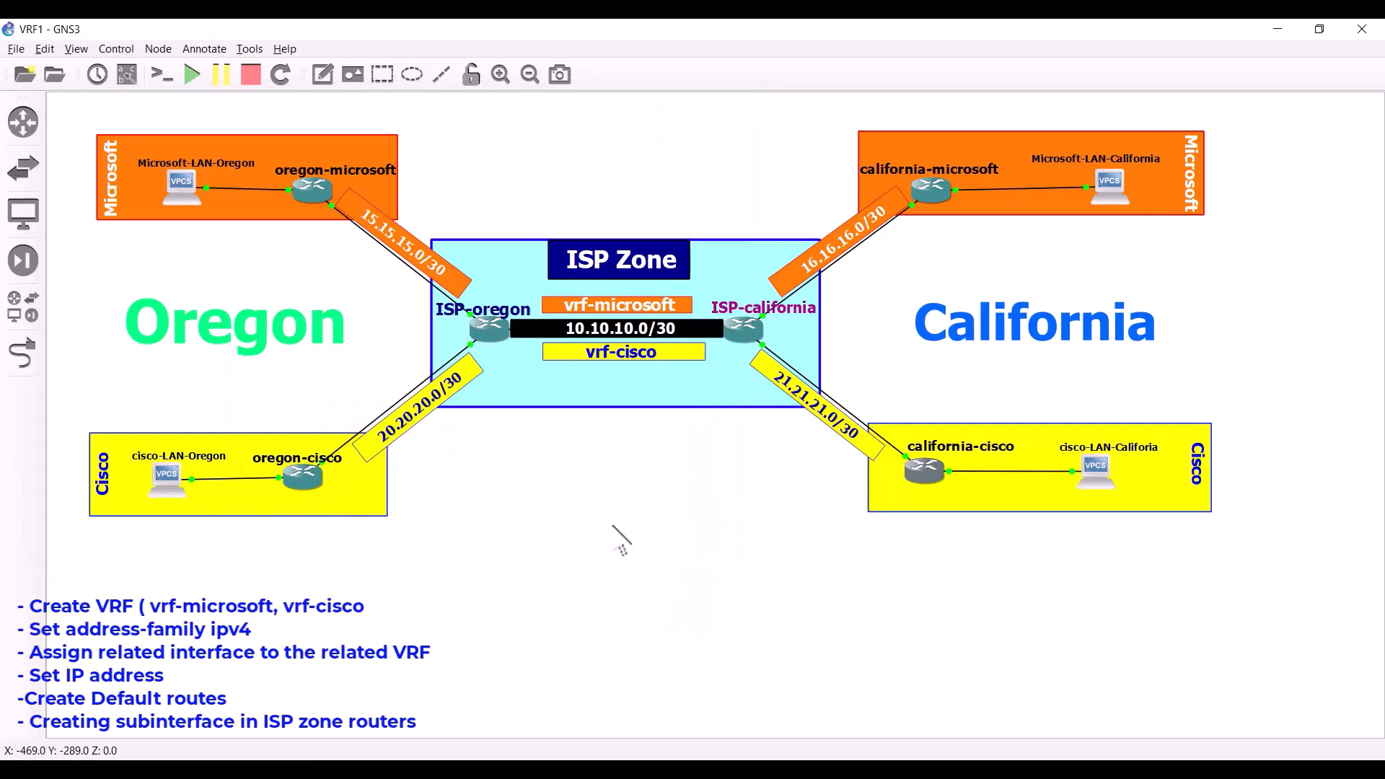
Open the console of the ISP-oregon router and bring up its command prompt.
{"action": "double_click", "coordinate": [491, 330]}
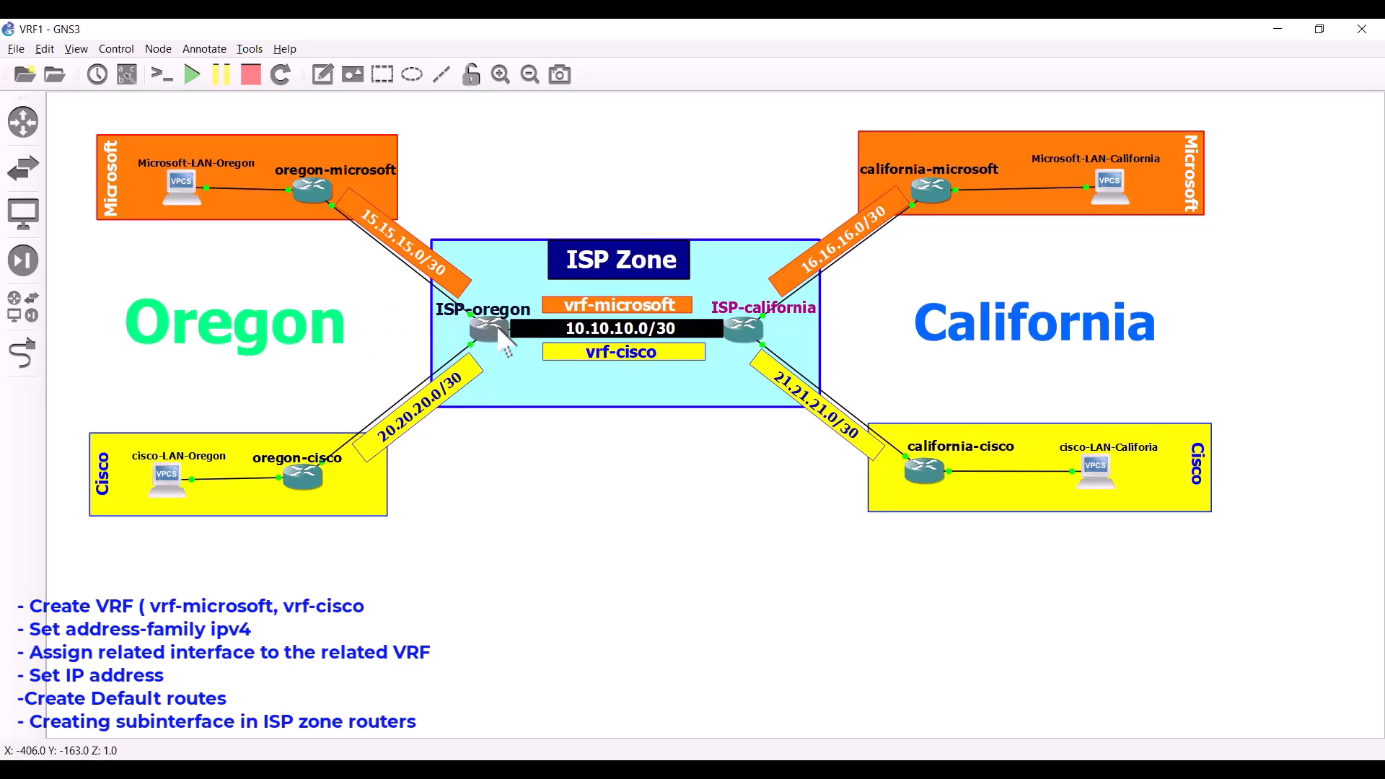
{"action": "double_click", "coordinate": [1025, 342]}
{"action": "key", "text": "Return"}
{"action": "key", "text": "Return"}
{"action": "key", "text": "Return"}
{"action": "key", "text": "Return"}
{"action": "key", "text": "Return"}
{"action": "key", "text": "Return"}
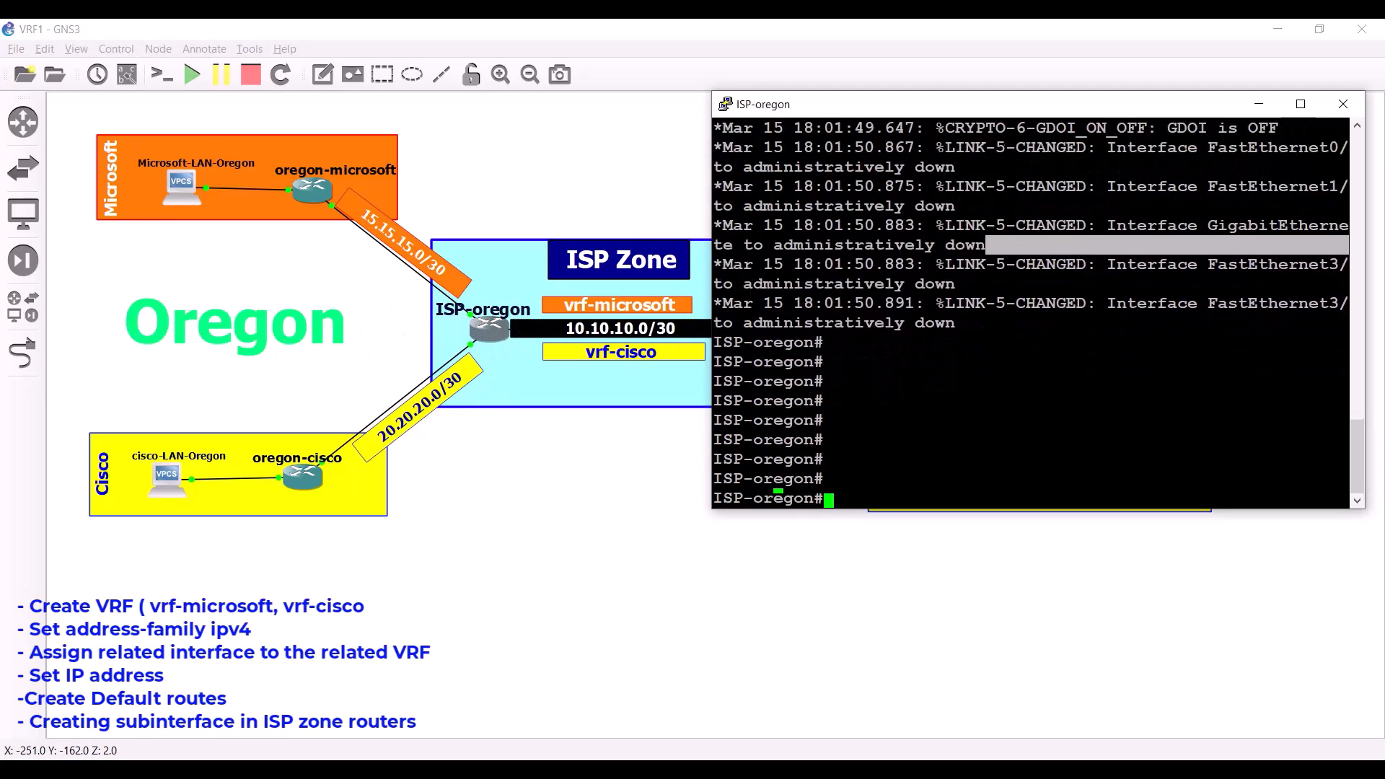
{"action": "left_click", "coordinate": [1024, 342]}
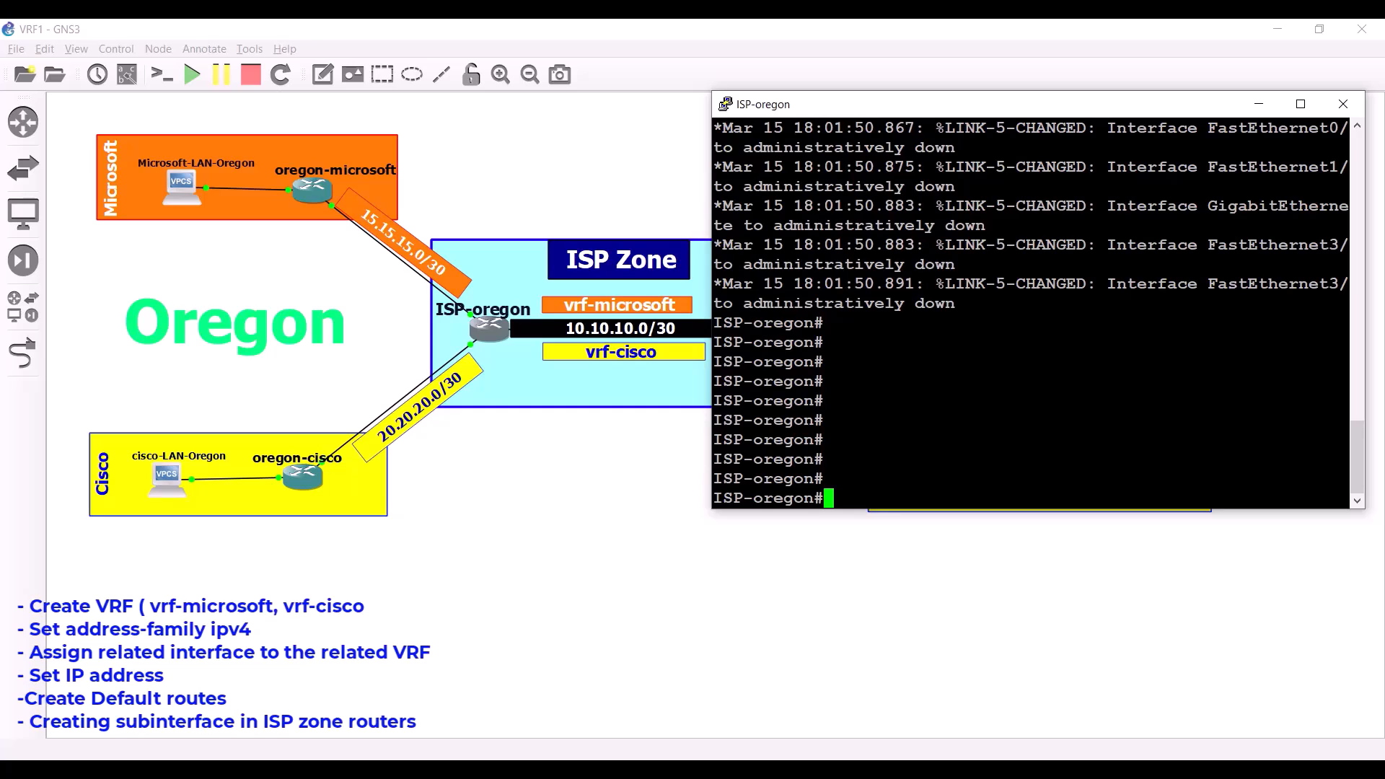
Return to the topology and examine the 10.10.10.0/30 link between ISP-oregon and ISP-california.
{"action": "left_click", "coordinate": [601, 532]}
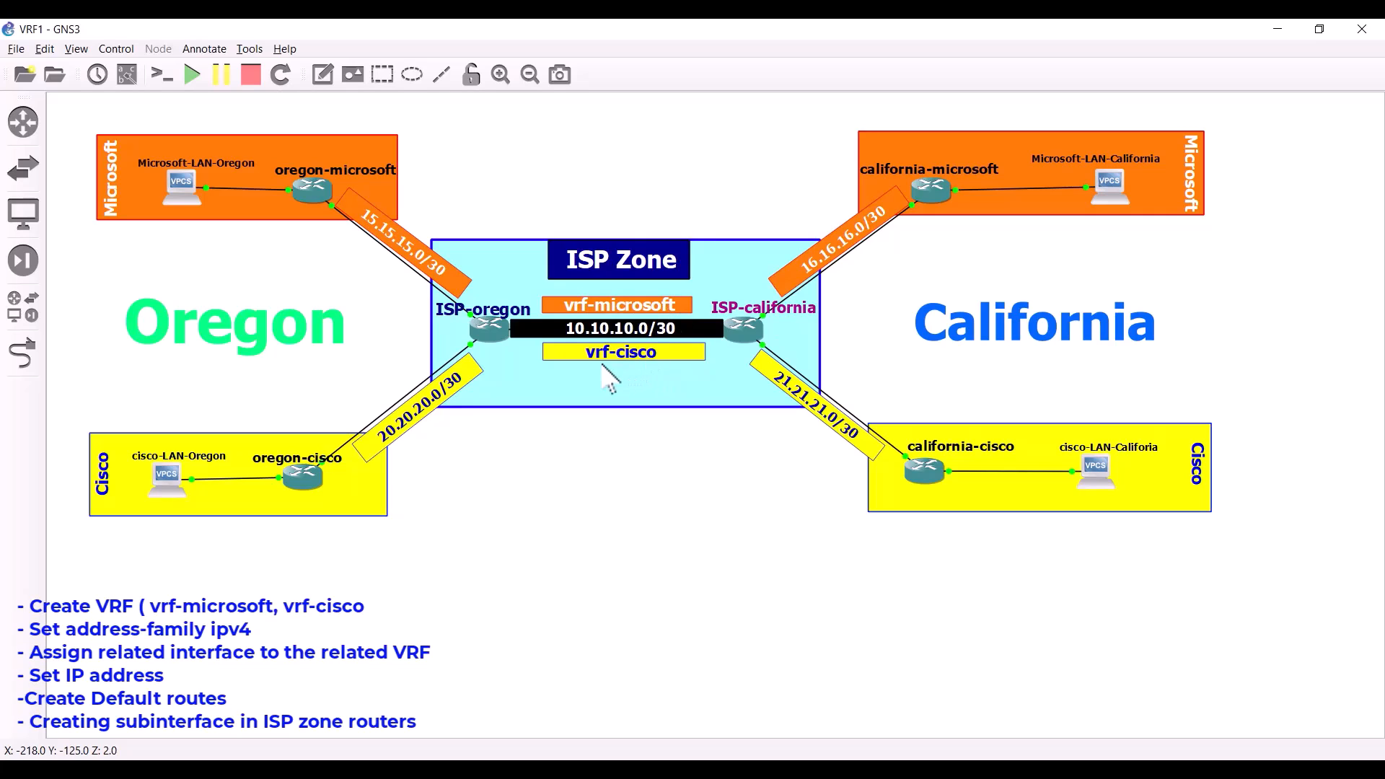
{"action": "left_click_drag", "start_coordinate": [415, 322], "coordinate": [822, 330]}
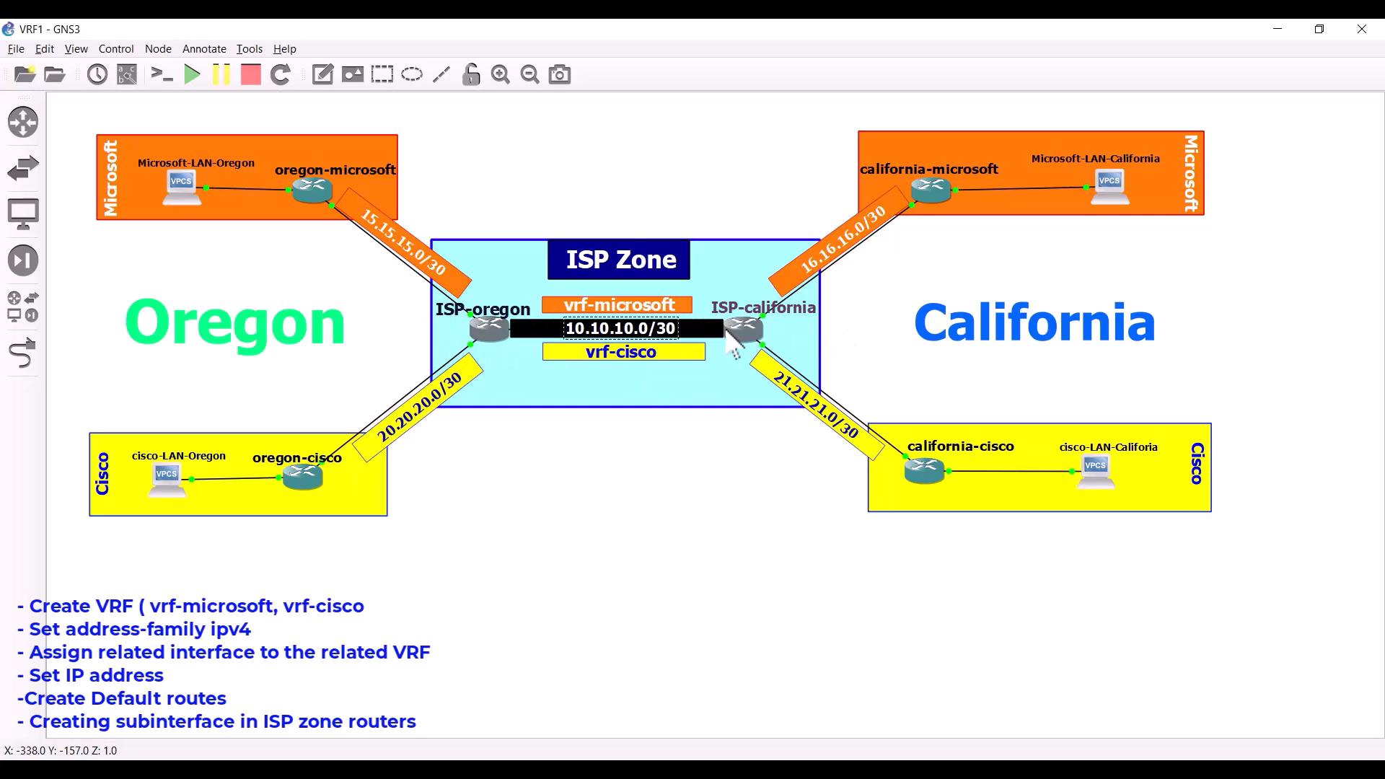
{"action": "left_click", "coordinate": [492, 333]}
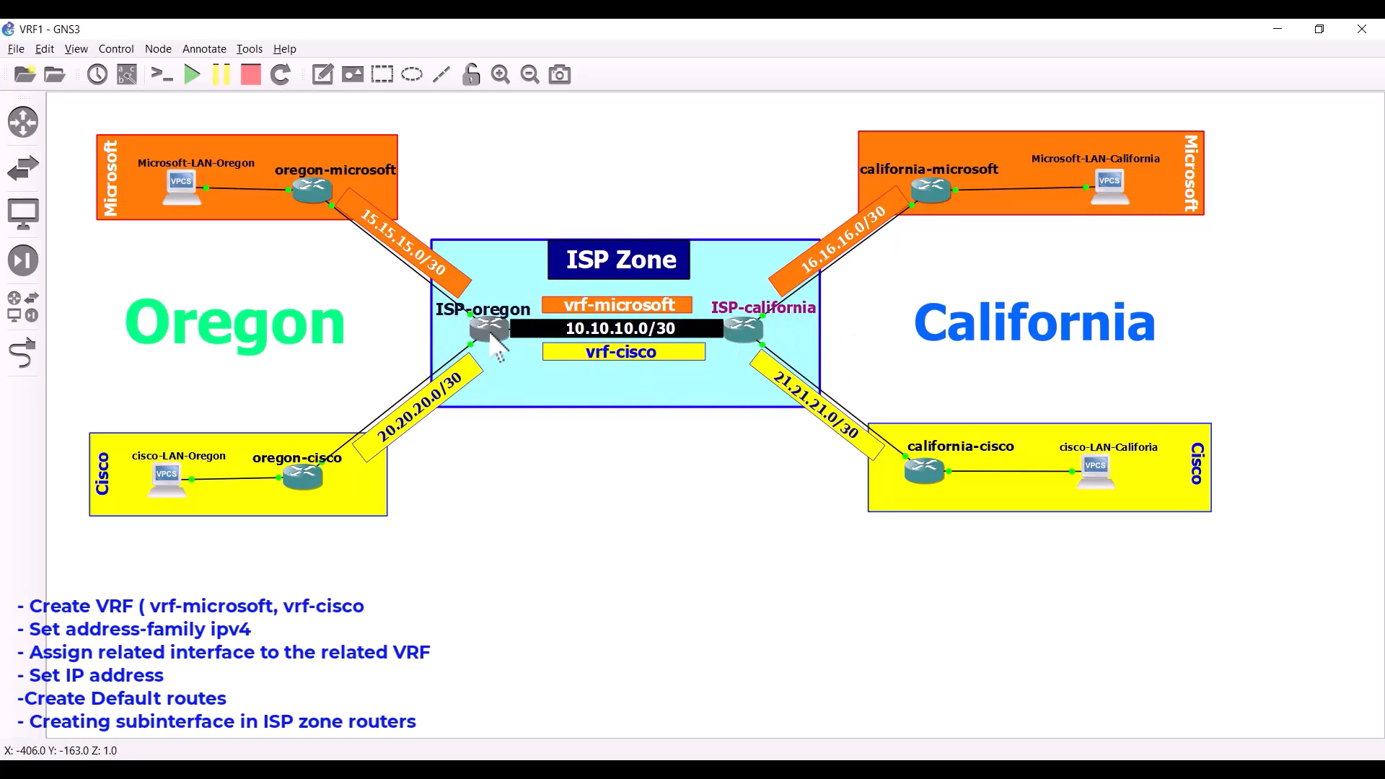
Bring back the ISP-oregon console and enter global configuration mode with conf t.
{"action": "double_click", "coordinate": [491, 334]}
{"action": "key", "text": "Return"}
{"action": "key", "text": "Return"}
{"action": "key", "text": "Return"}
{"action": "key", "text": "Return"}
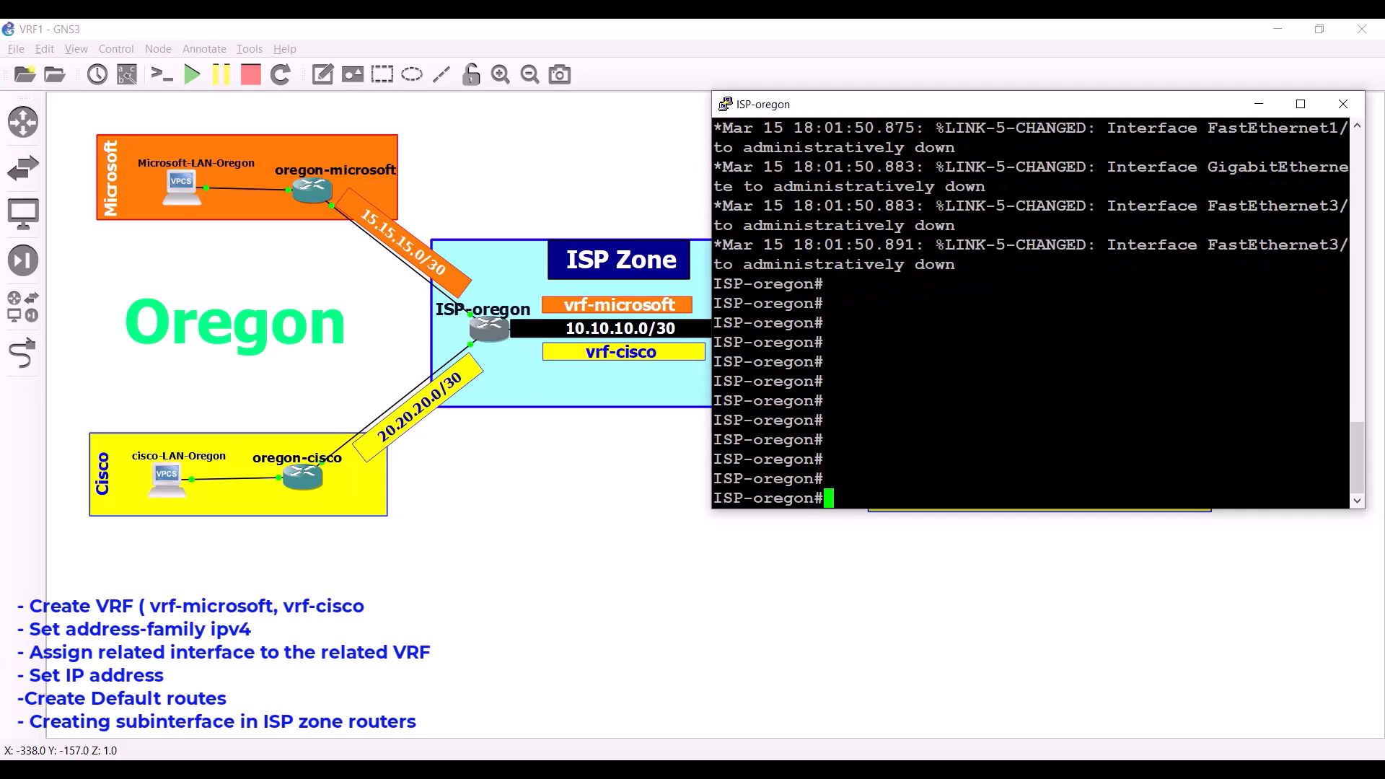
{"action": "type", "text": "conf t"}
{"action": "key", "text": "Return"}
{"action": "key", "text": "Return"}
{"action": "key", "text": "Return"}
{"action": "key", "text": "Return"}
{"action": "key", "text": "Return"}
{"action": "key", "text": "Return"}
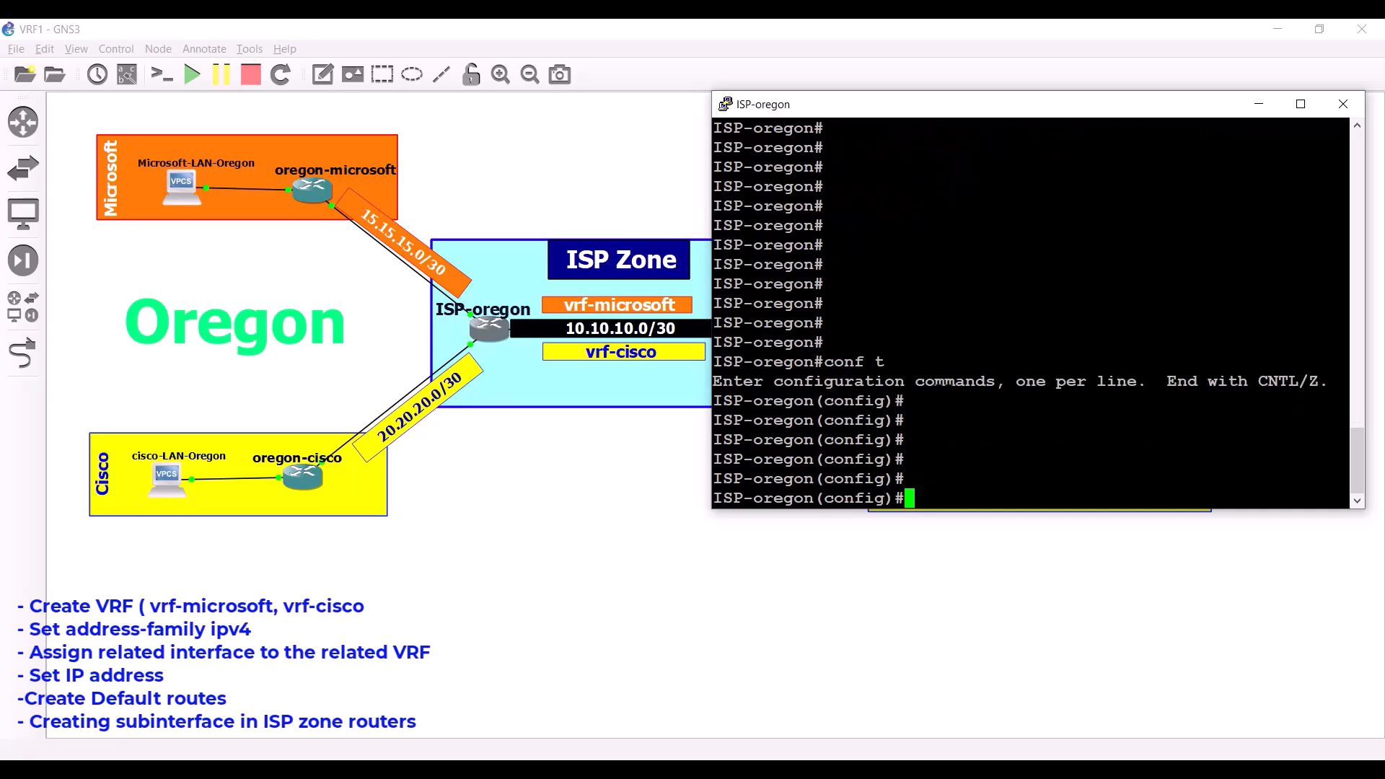
Create the VRF on ISP-oregon with vrf definition vrf-microsoft.
{"action": "type", "text": "vrf defi"}
{"action": "key", "text": "Tab"}
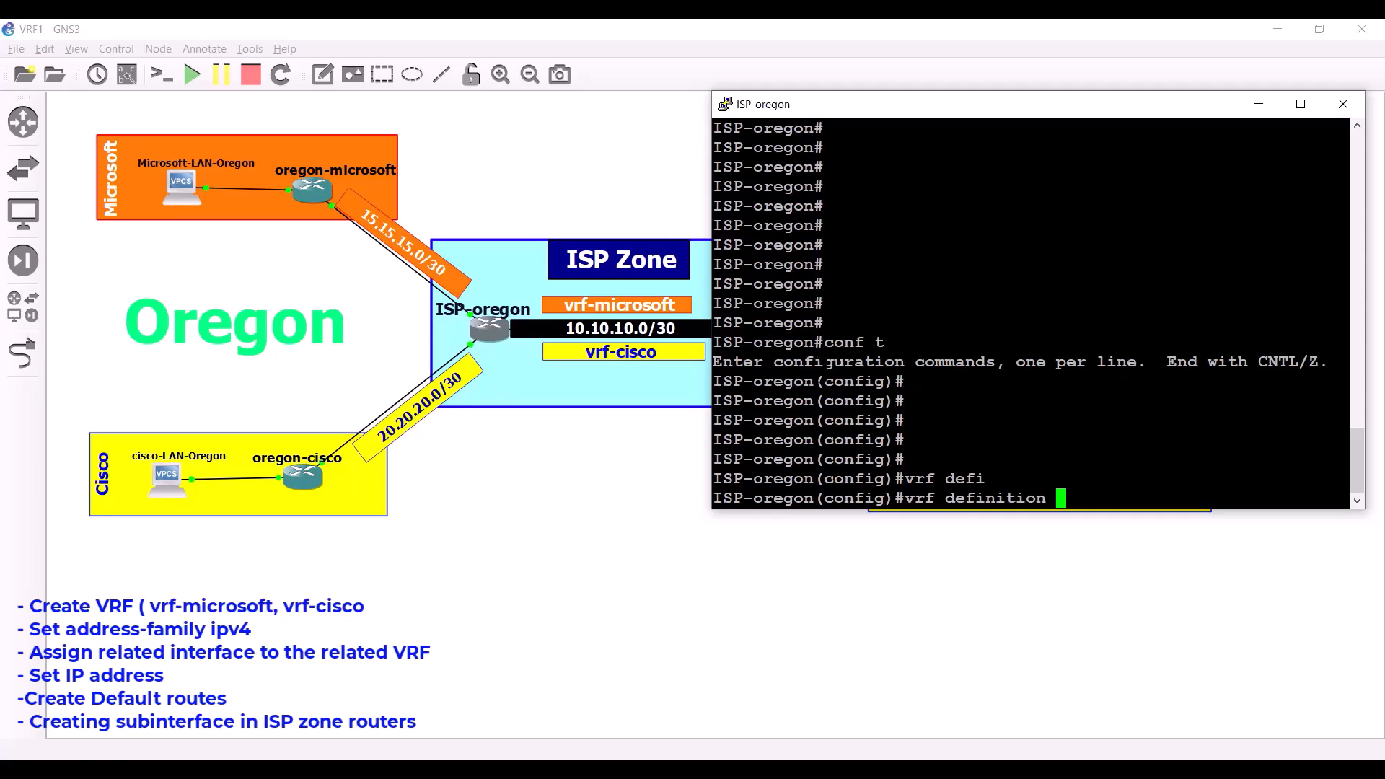
{"action": "left_click", "coordinate": [634, 210]}
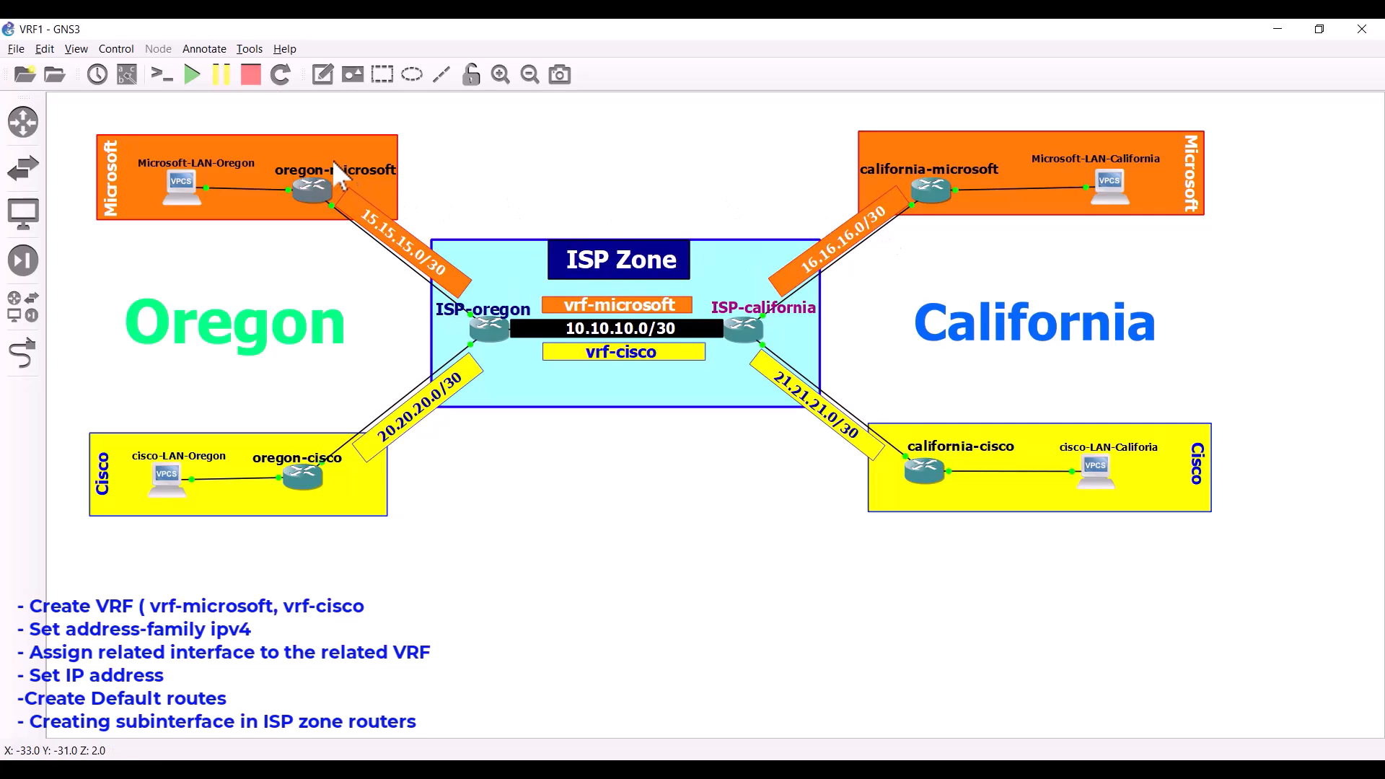
{"action": "double_click", "coordinate": [487, 332]}
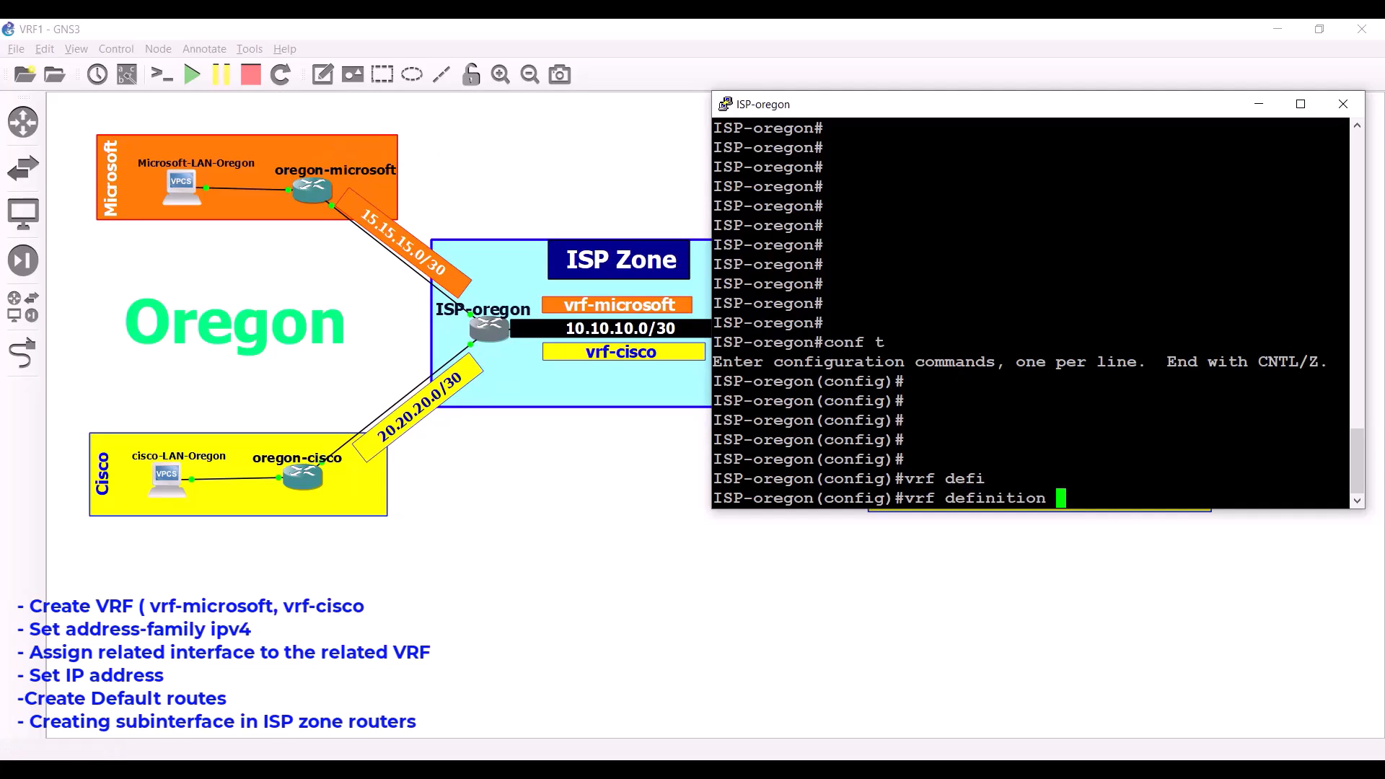
{"action": "type", "text": "vrf-microso"}
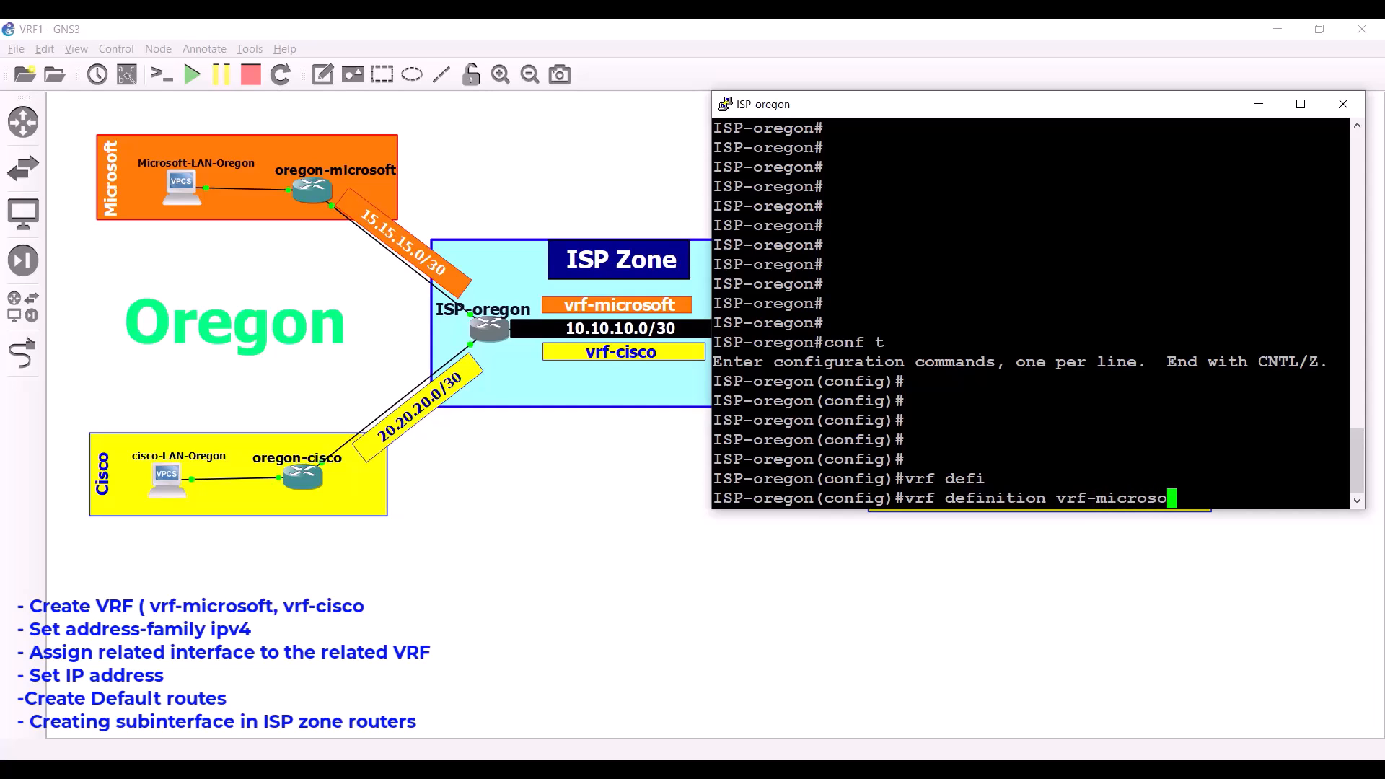
{"action": "type", "text": "ft"}
{"action": "key", "text": "Return"}
{"action": "key", "text": "Return"}
{"action": "key", "text": "Return"}
{"action": "key", "text": "Return"}
{"action": "key", "text": "Return"}
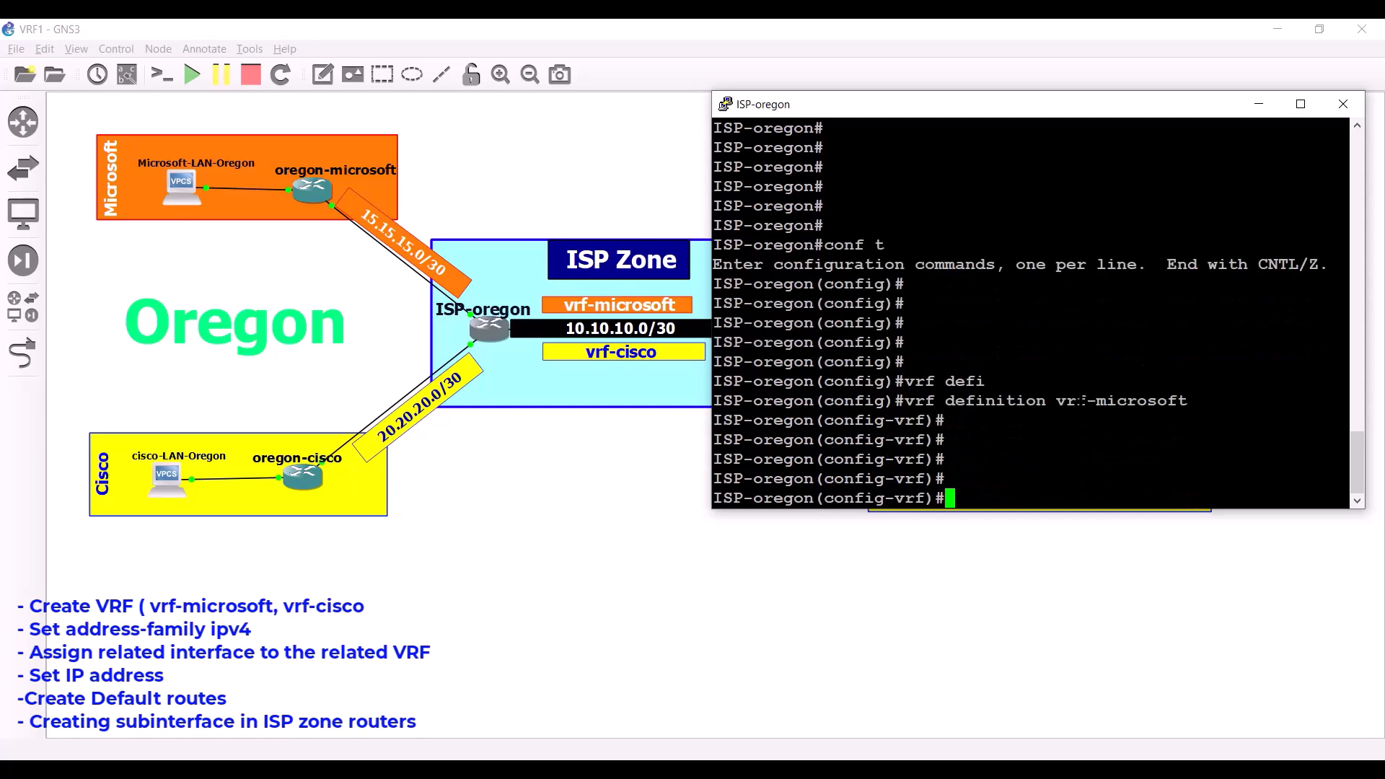
Enable address-family ipv4 for vrf-microsoft on ISP-oregon and exit back to global configuration mode.
{"action": "type", "text": "add"}
{"action": "key", "text": "Tab"}
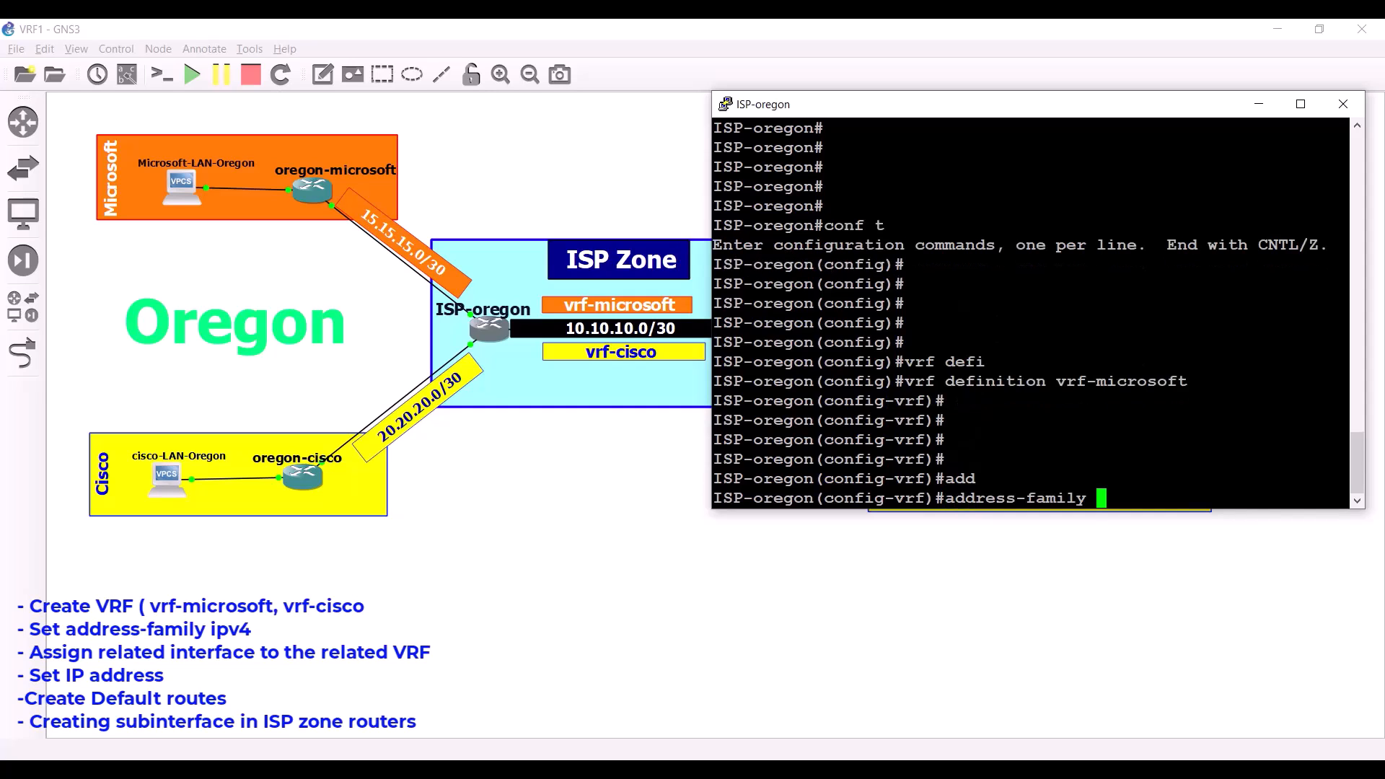
{"action": "type", "text": "ipv4"}
{"action": "key", "text": "Return"}
{"action": "key", "text": "Return"}
{"action": "key", "text": "Return"}
{"action": "key", "text": "Return"}
{"action": "key", "text": "Return"}
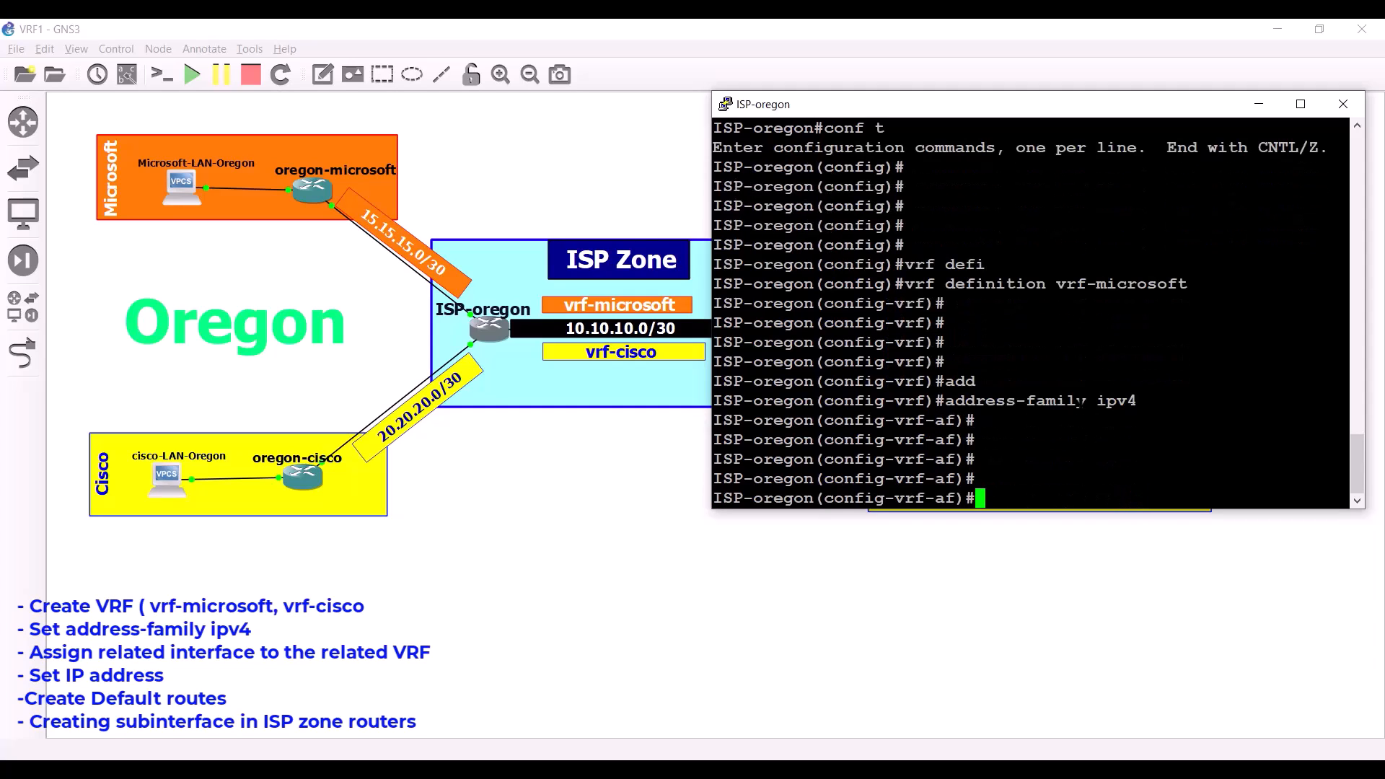
{"action": "type", "text": "exit"}
{"action": "key", "text": "Return"}
{"action": "type", "text": "exit"}
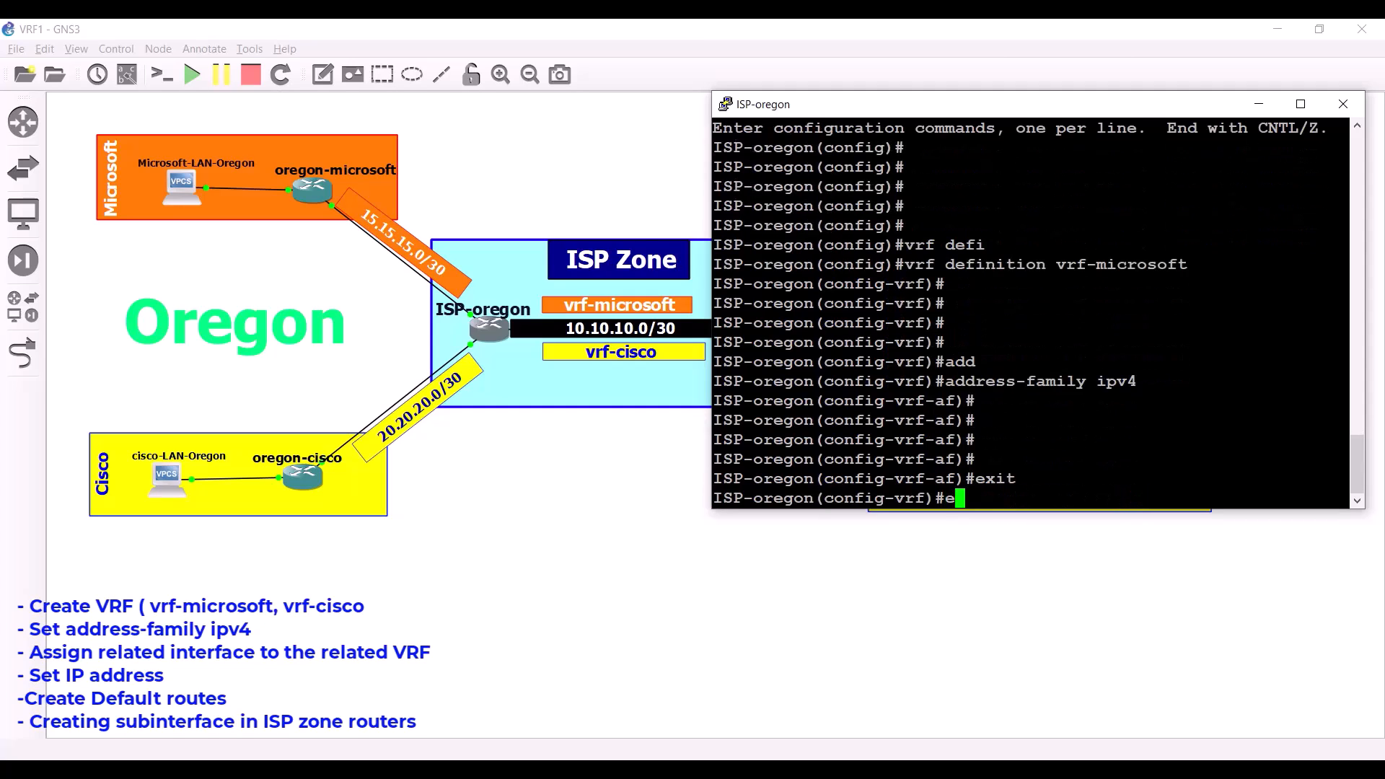
{"action": "key", "text": "Return"}
{"action": "key", "text": "Return"}
{"action": "key", "text": "Return"}
{"action": "key", "text": "Return"}
{"action": "key", "text": "Return"}
{"action": "key", "text": "Return"}
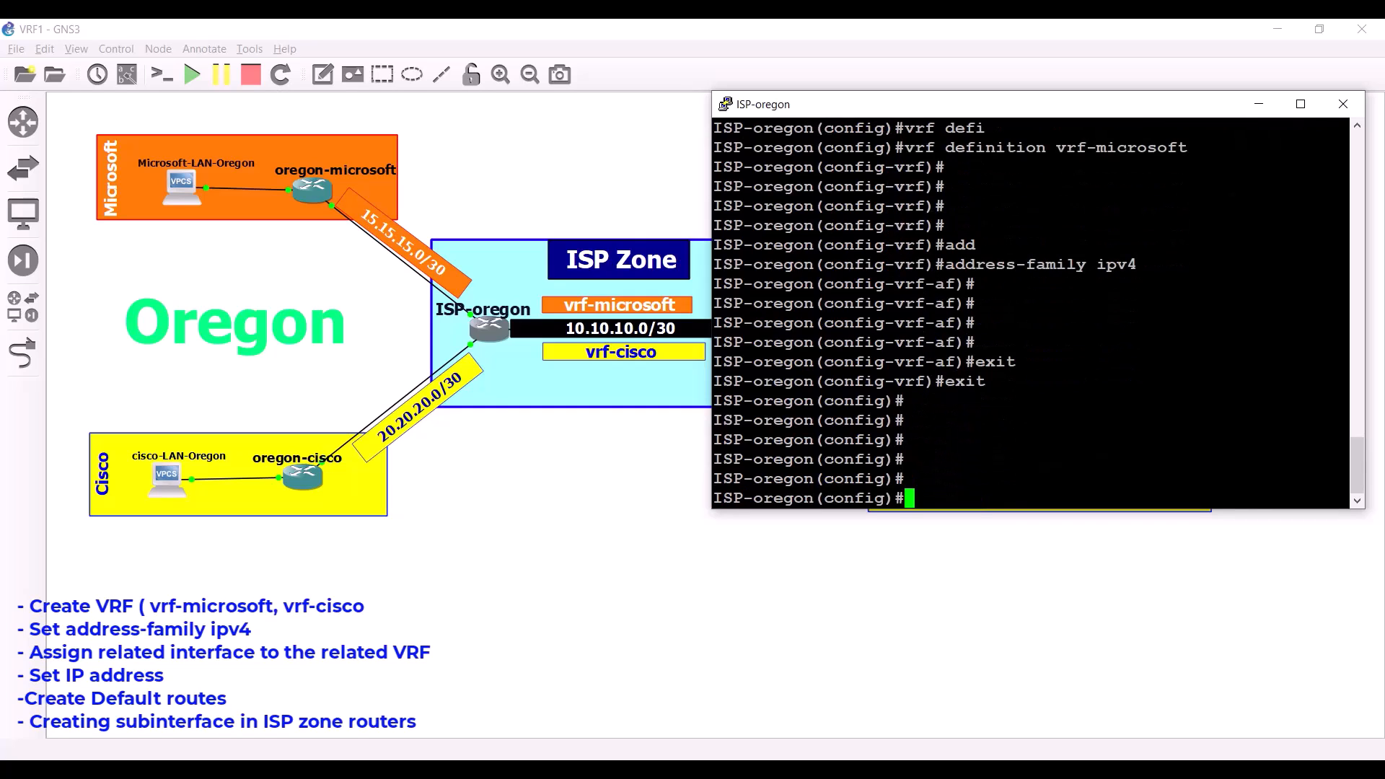
Create the second VRF on ISP-oregon with vrf definition vrf-cisco.
{"action": "type", "text": "vrf def"}
{"action": "key", "text": "Tab"}
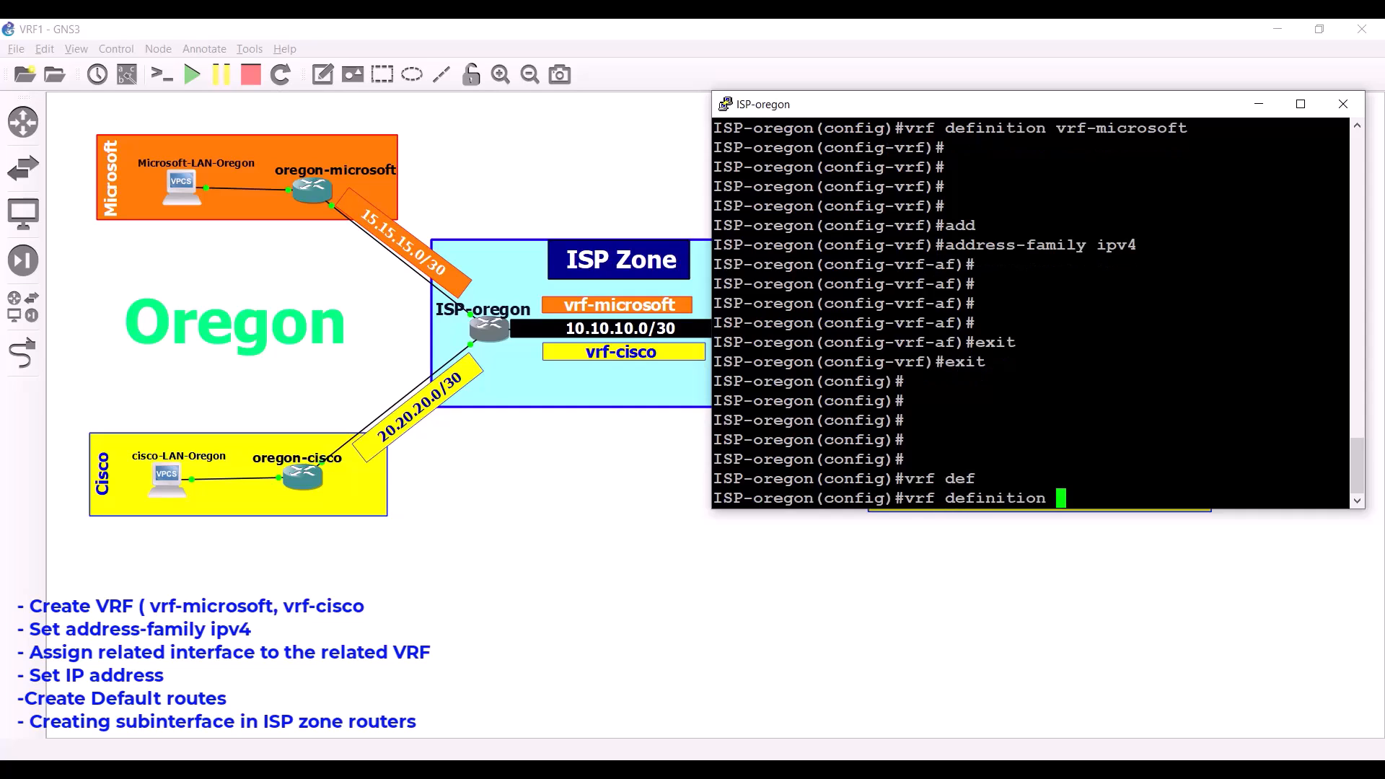
{"action": "type", "text": "vrf-cisco"}
{"action": "key", "text": "Return"}
{"action": "key", "text": "Return"}
{"action": "key", "text": "Return"}
Enable address-family ipv4 for vrf-cisco on ISP-oregon and exit back to global configuration mode.
{"action": "type", "text": "addd"}
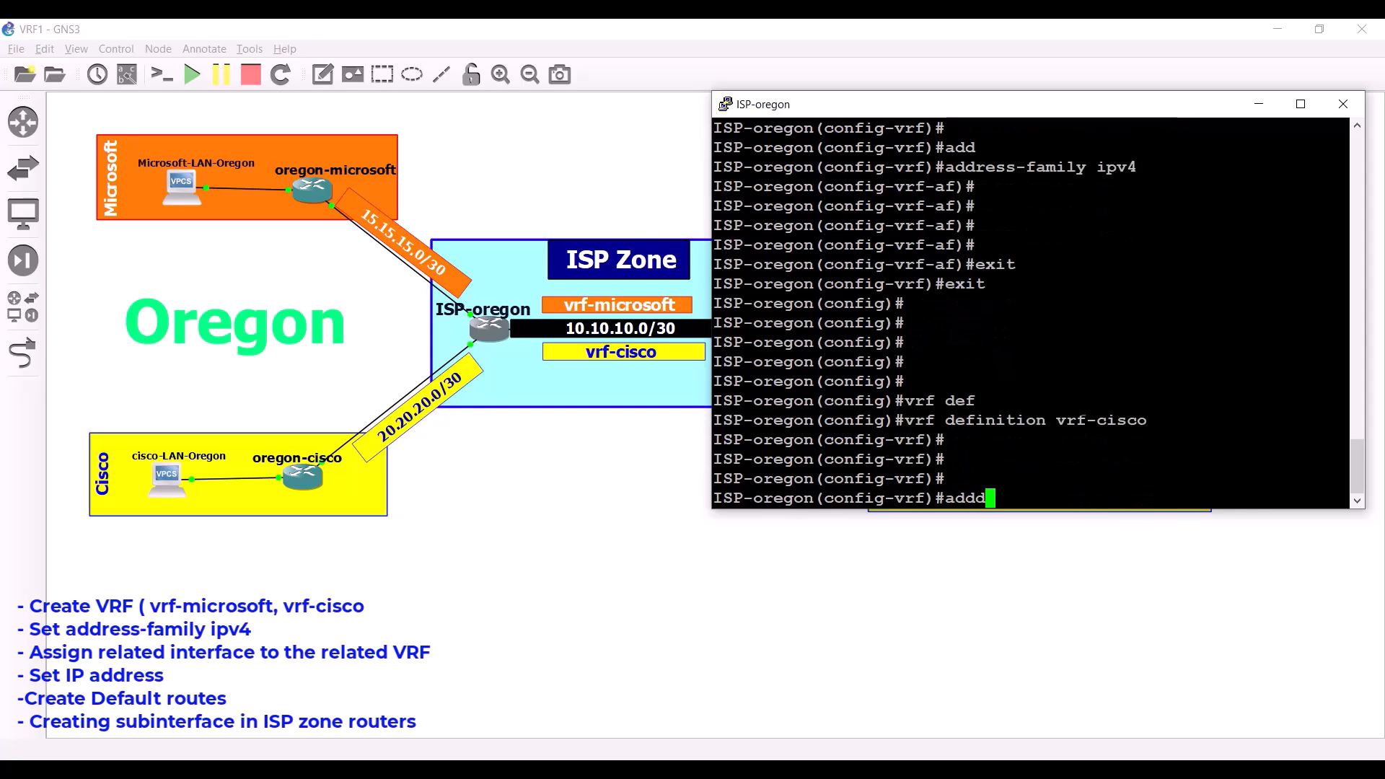
{"action": "key", "text": "Return"}
{"action": "type", "text": "ip"}
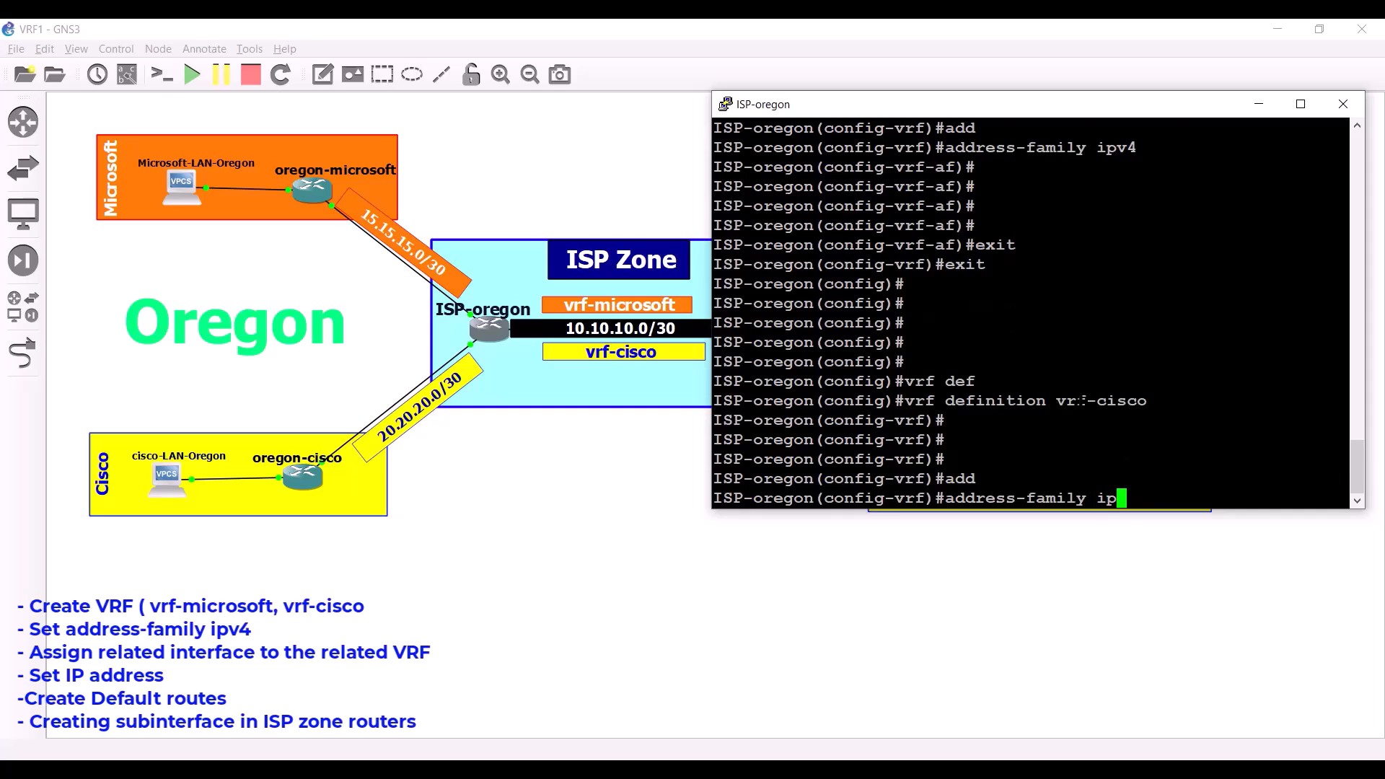
{"action": "type", "text": "v4"}
{"action": "key", "text": "Return"}
{"action": "key", "text": "Return"}
{"action": "key", "text": "Return"}
{"action": "key", "text": "Return"}
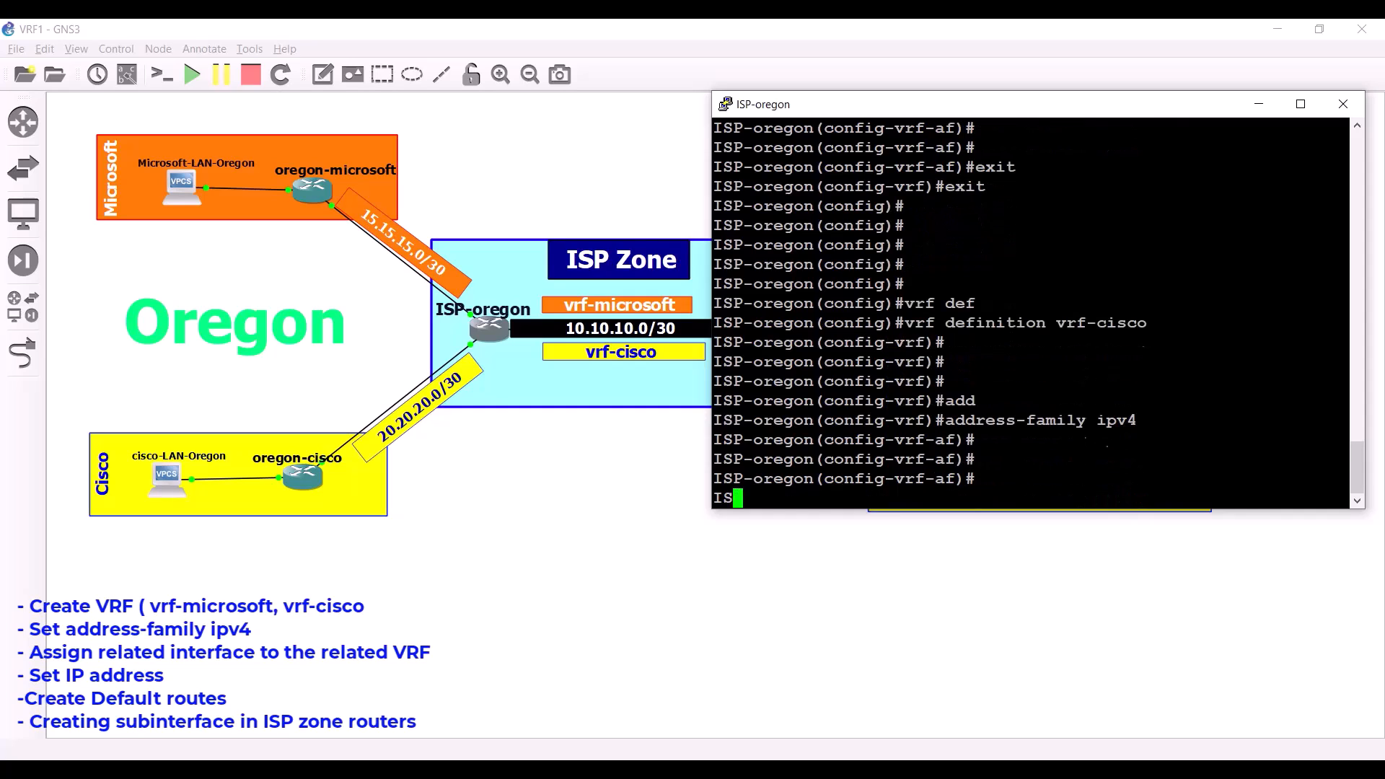
{"action": "type", "text": "exit"}
{"action": "key", "text": "Return"}
{"action": "key", "text": "Return"}
{"action": "type", "text": "exit"}
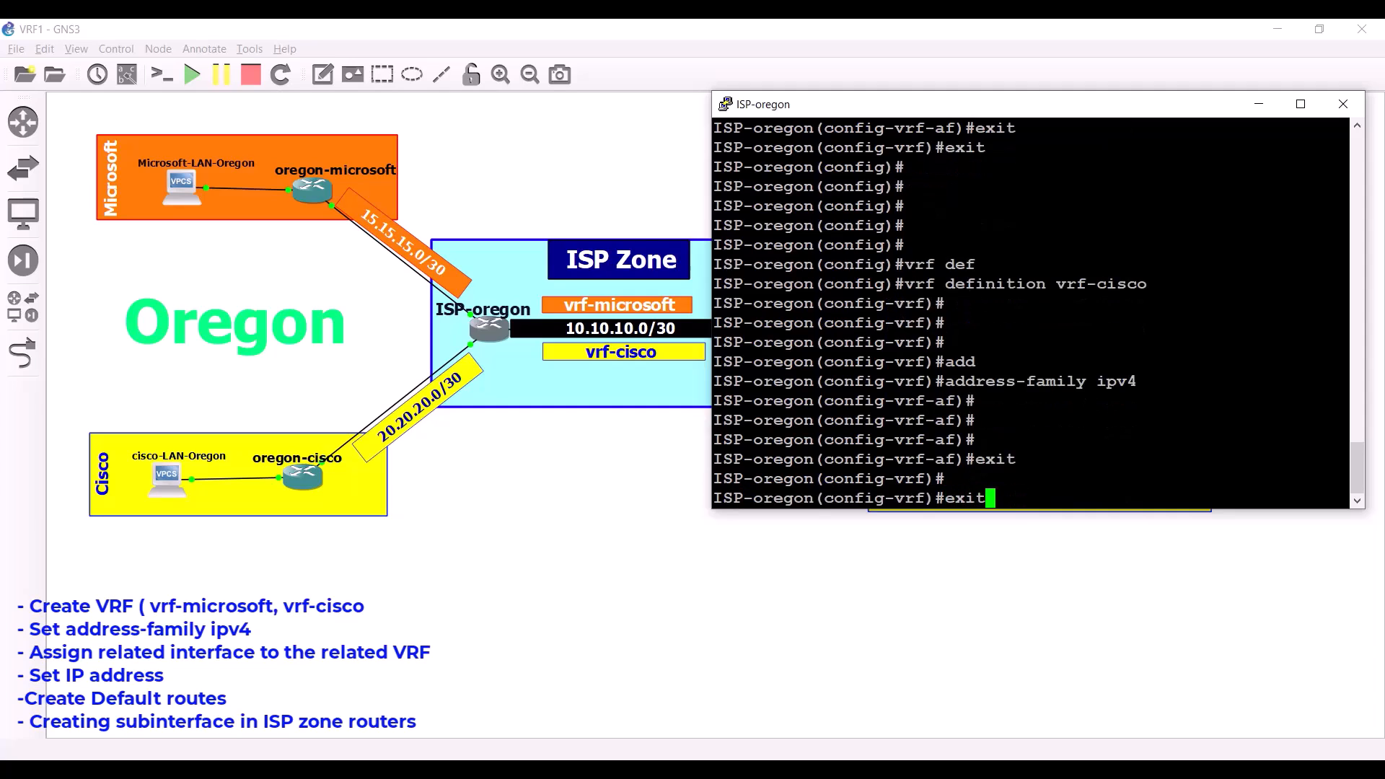
{"action": "key", "text": "Return"}
{"action": "key", "text": "Return"}
{"action": "key", "text": "Return"}
{"action": "key", "text": "Return"}
{"action": "key", "text": "Return"}
{"action": "key", "text": "Return"}
{"action": "key", "text": "Return"}
{"action": "key", "text": "Return"}
{"action": "key", "text": "Return"}
{"action": "key", "text": "Return"}
{"action": "key", "text": "Return"}
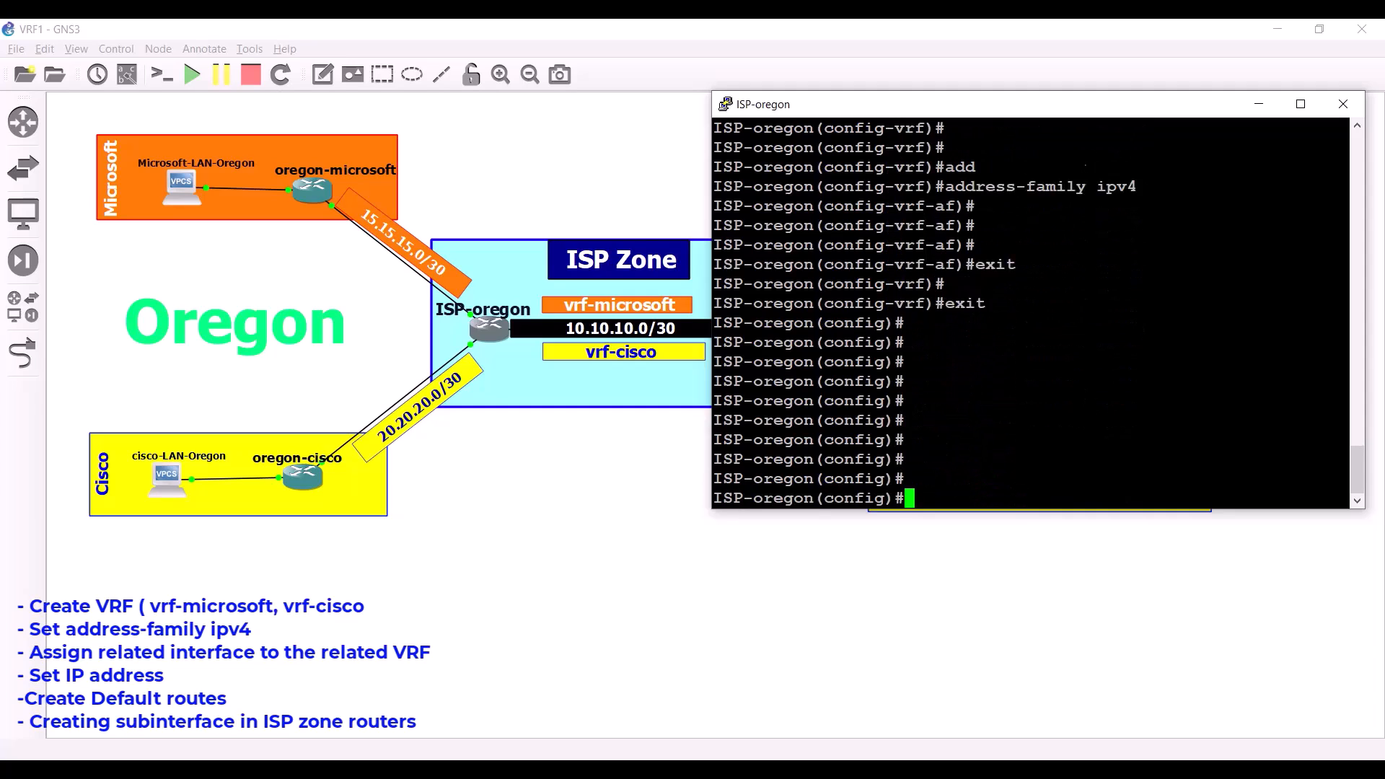
List the VRFs defined on ISP-oregon with do show vrf and check the vrf-cisco and vrf-microsoft entries.
{"action": "type", "text": "show ip"}
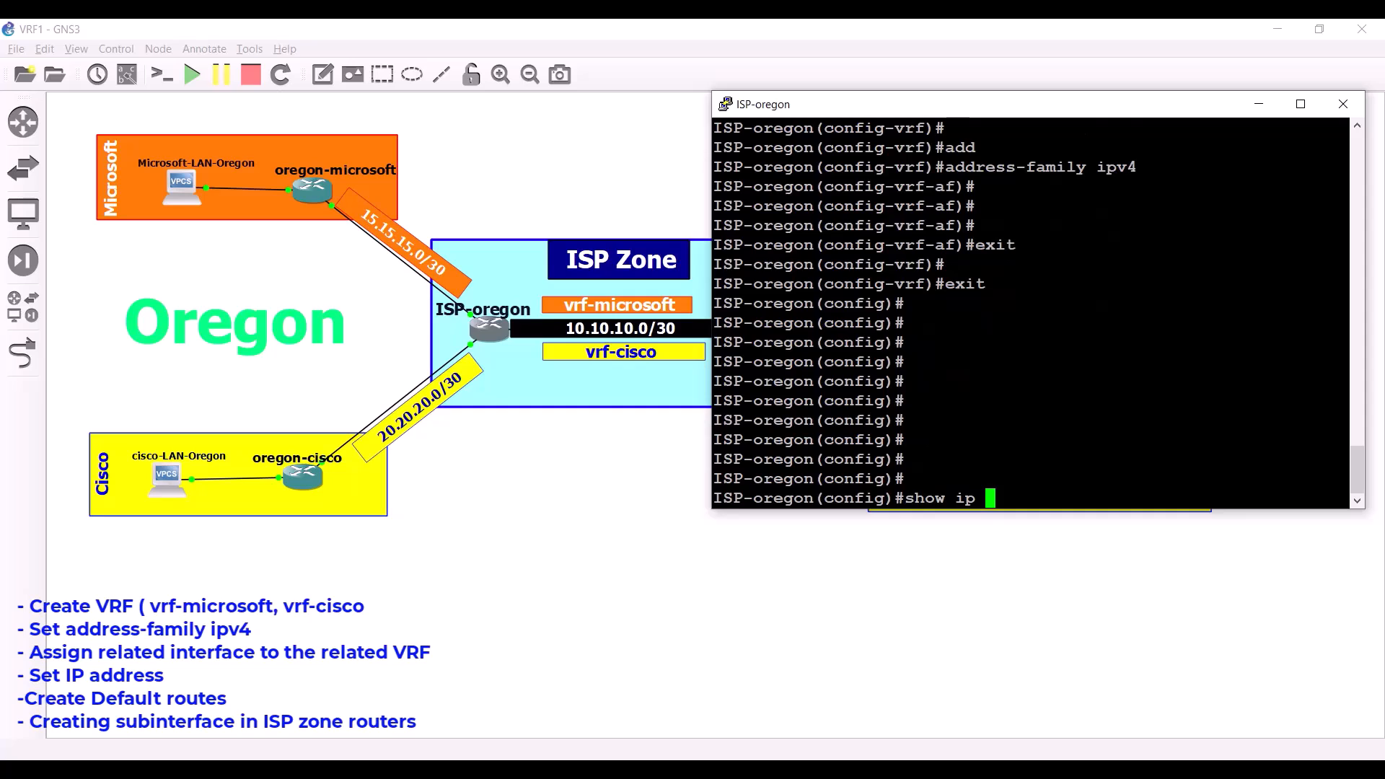
{"action": "key", "text": "BackSpace"}
{"action": "key", "text": "BackSpace"}
{"action": "key", "text": "BackSpace"}
{"action": "key", "text": "BackSpace"}
{"action": "key", "text": "BackSpace"}
{"action": "key", "text": "BackSpace"}
{"action": "key", "text": "BackSpace"}
{"action": "key", "text": "BackSpace"}
{"action": "type", "text": "do show vrf"}
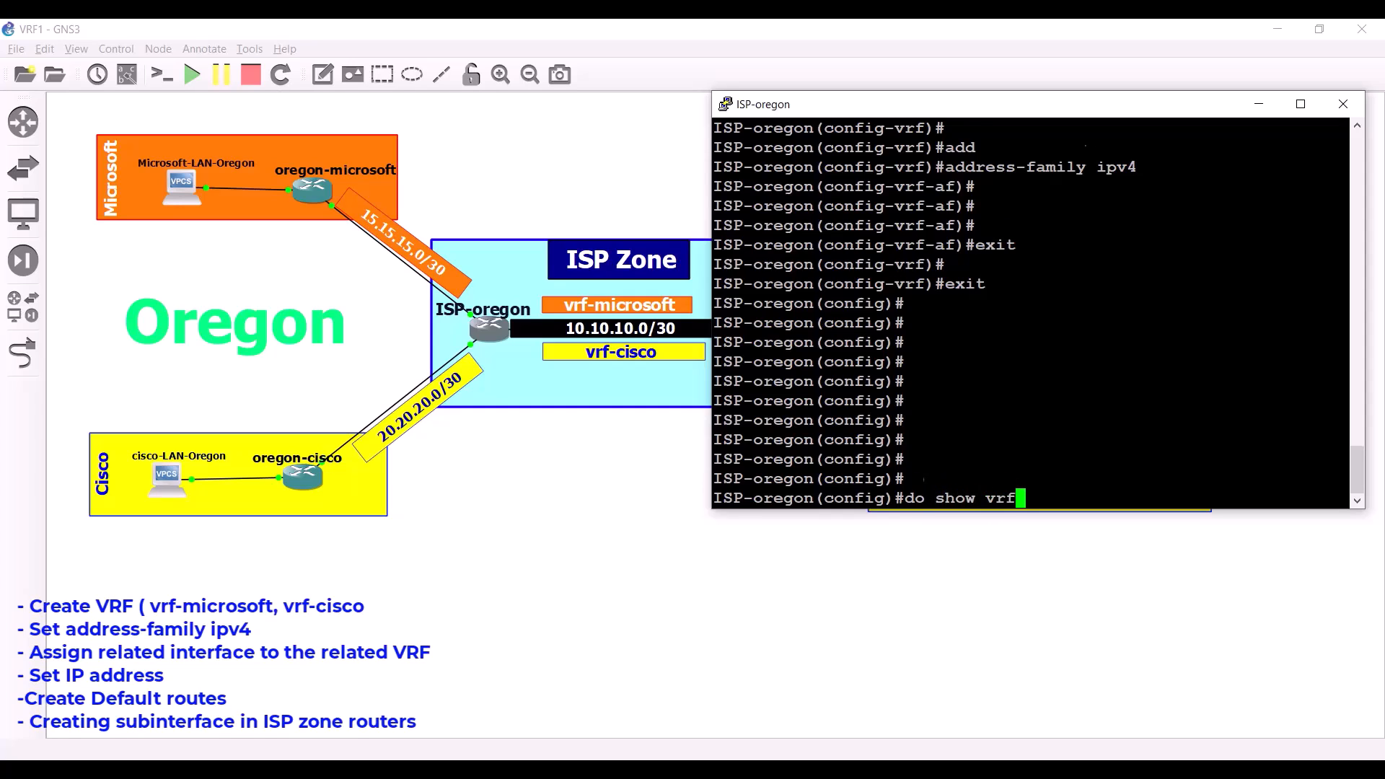
{"action": "key", "text": "Return"}
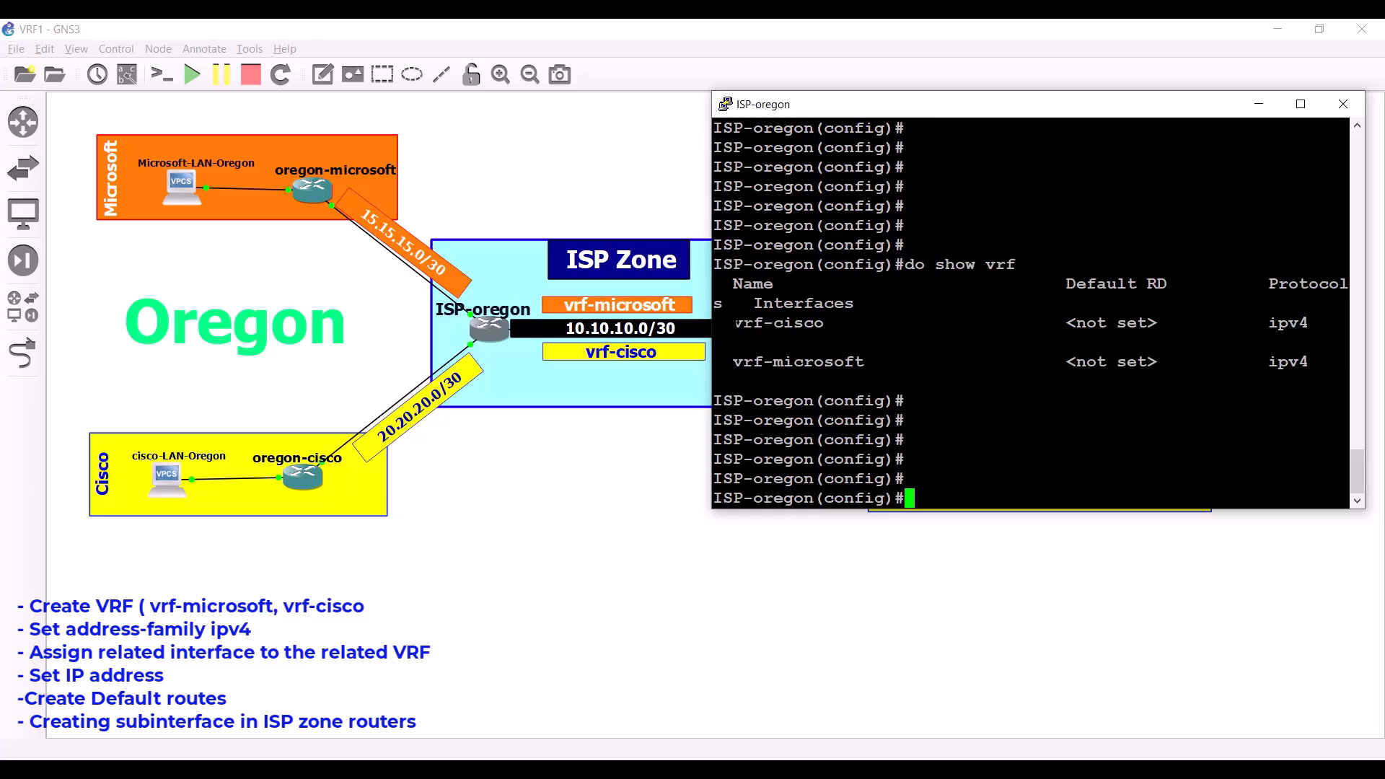
{"action": "left_click_drag", "start_coordinate": [735, 322], "coordinate": [884, 362]}
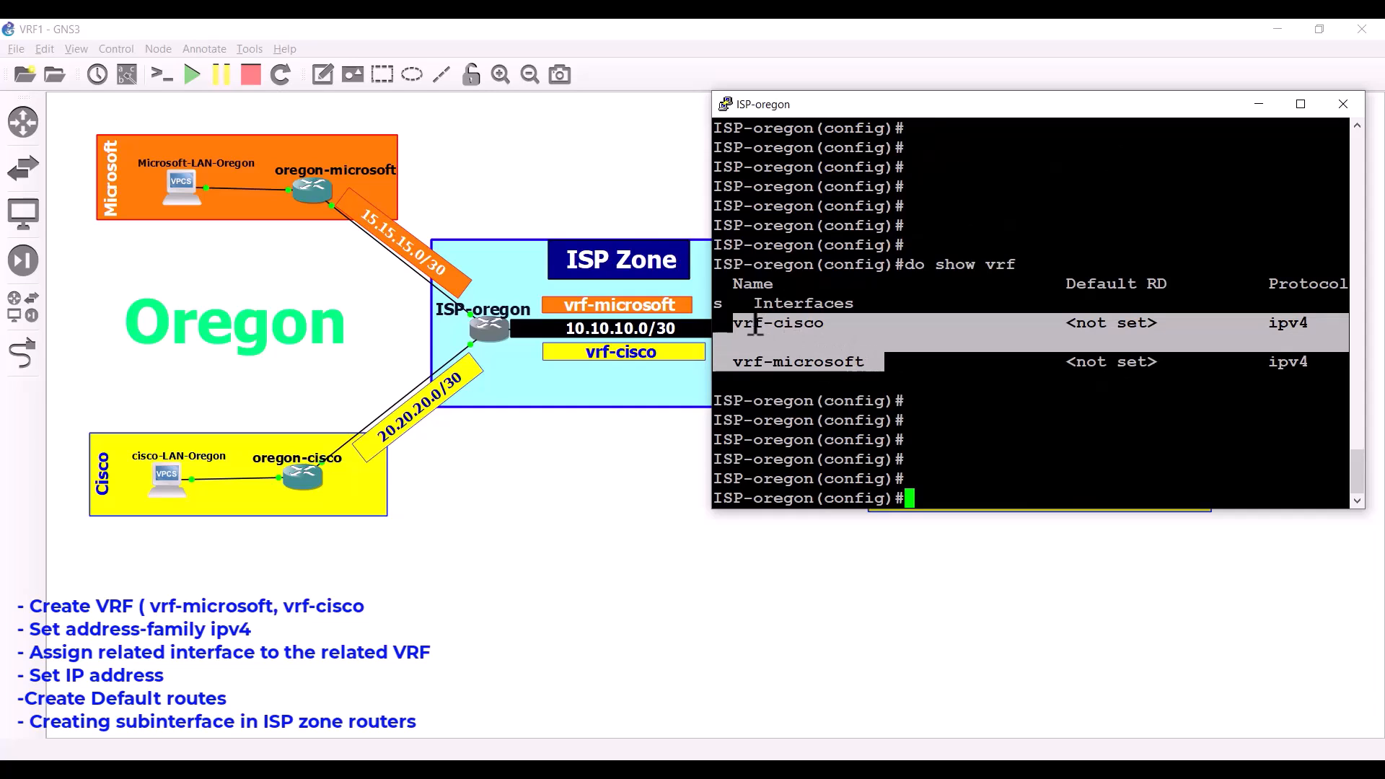
{"action": "left_click", "coordinate": [769, 362]}
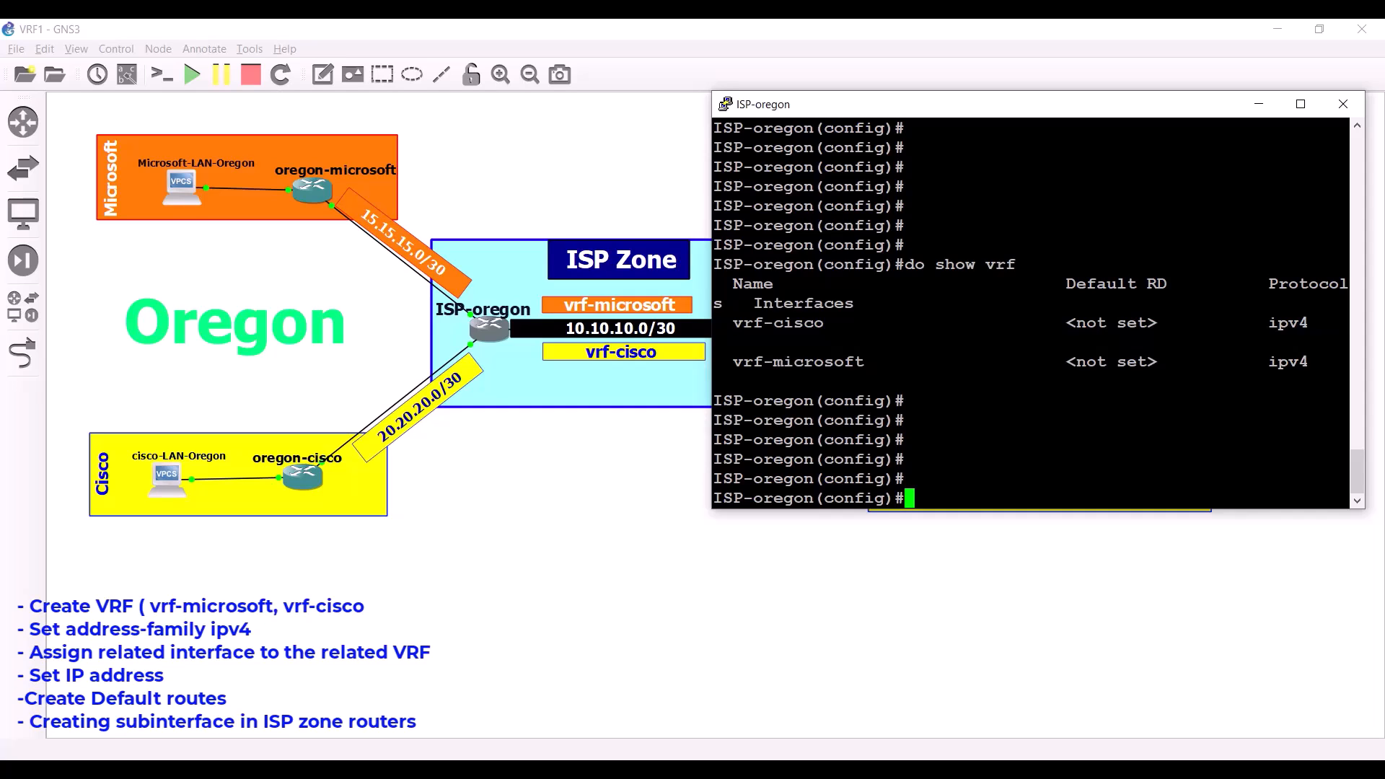
{"action": "key", "text": "Return"}
{"action": "key", "text": "Return"}
{"action": "key", "text": "Return"}
{"action": "key", "text": "Return"}
{"action": "key", "text": "Return"}
{"action": "key", "text": "Return"}
{"action": "key", "text": "Return"}
{"action": "key", "text": "Return"}
{"action": "key", "text": "Return"}
{"action": "key", "text": "Return"}
{"action": "key", "text": "Return"}
{"action": "key", "text": "Return"}
{"action": "key", "text": "Return"}
{"action": "key", "text": "Return"}
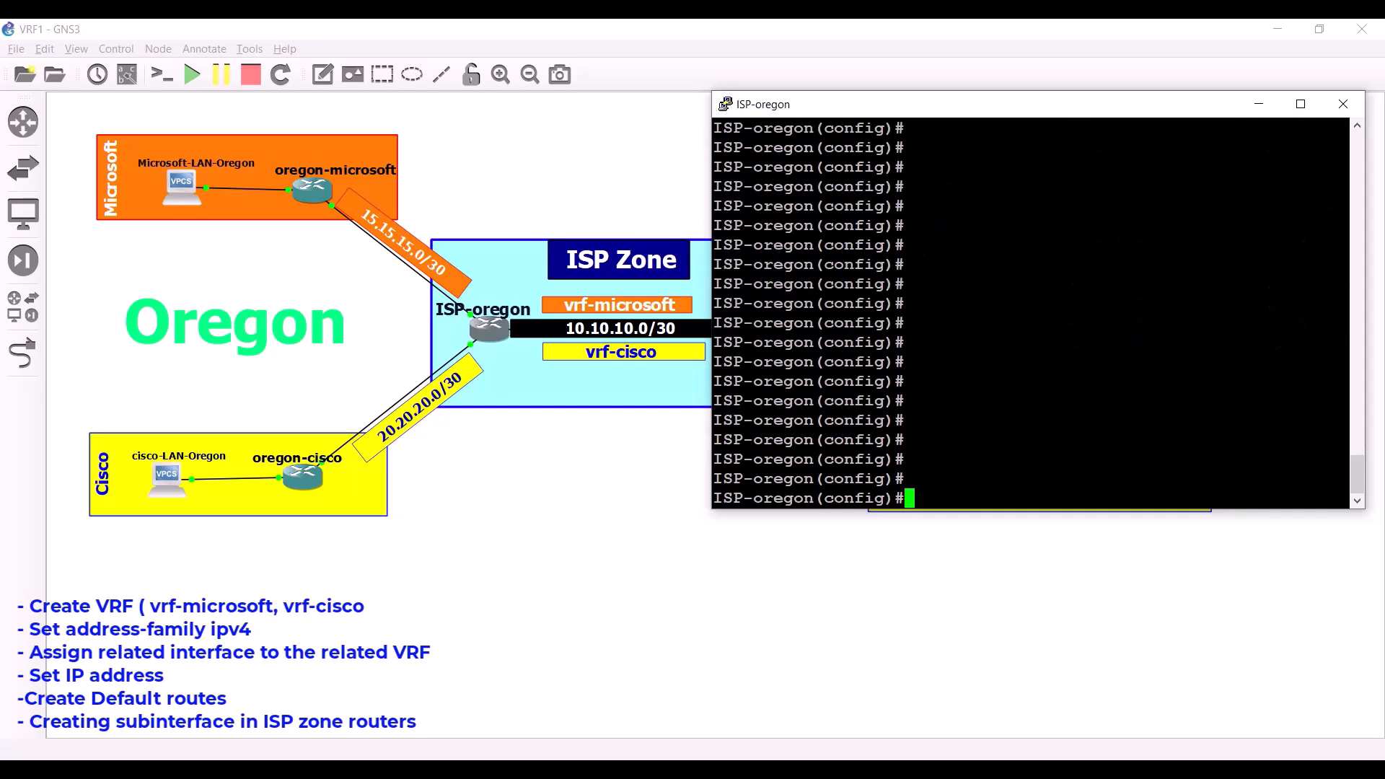
Return to the topology and check which ports connect ISP-oregon to ISP-california.
{"action": "left_click", "coordinate": [1258, 104]}
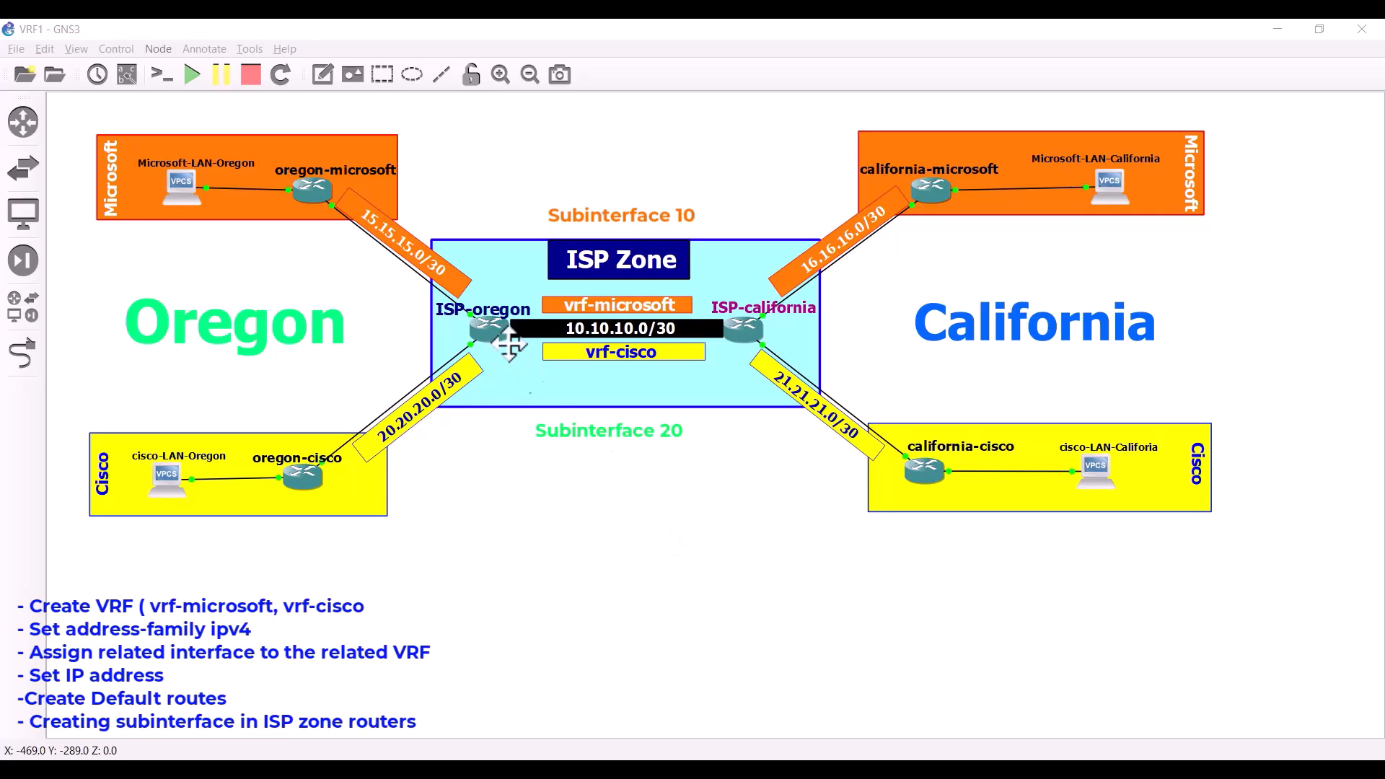
{"action": "double_click", "coordinate": [489, 330]}
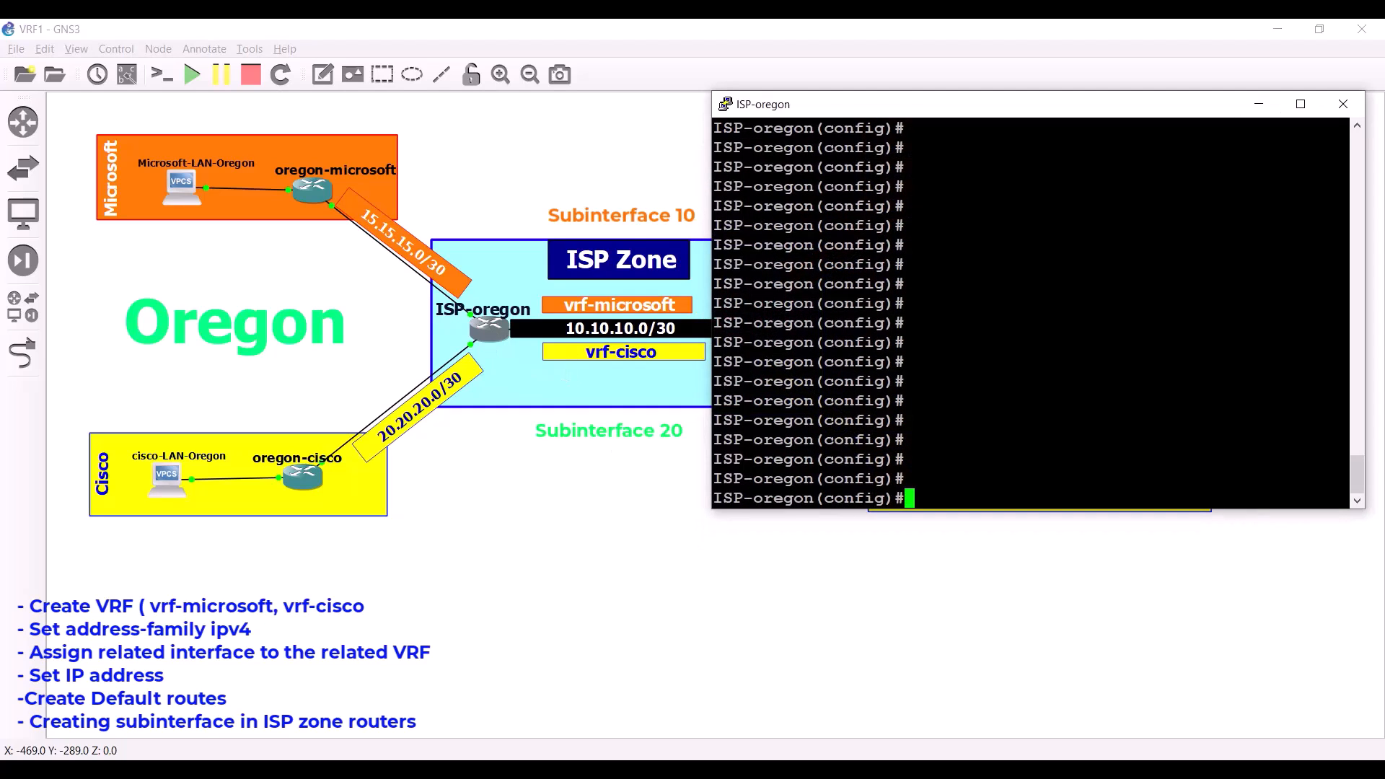
{"action": "type", "text": "int"}
{"action": "left_click", "coordinate": [592, 457]}
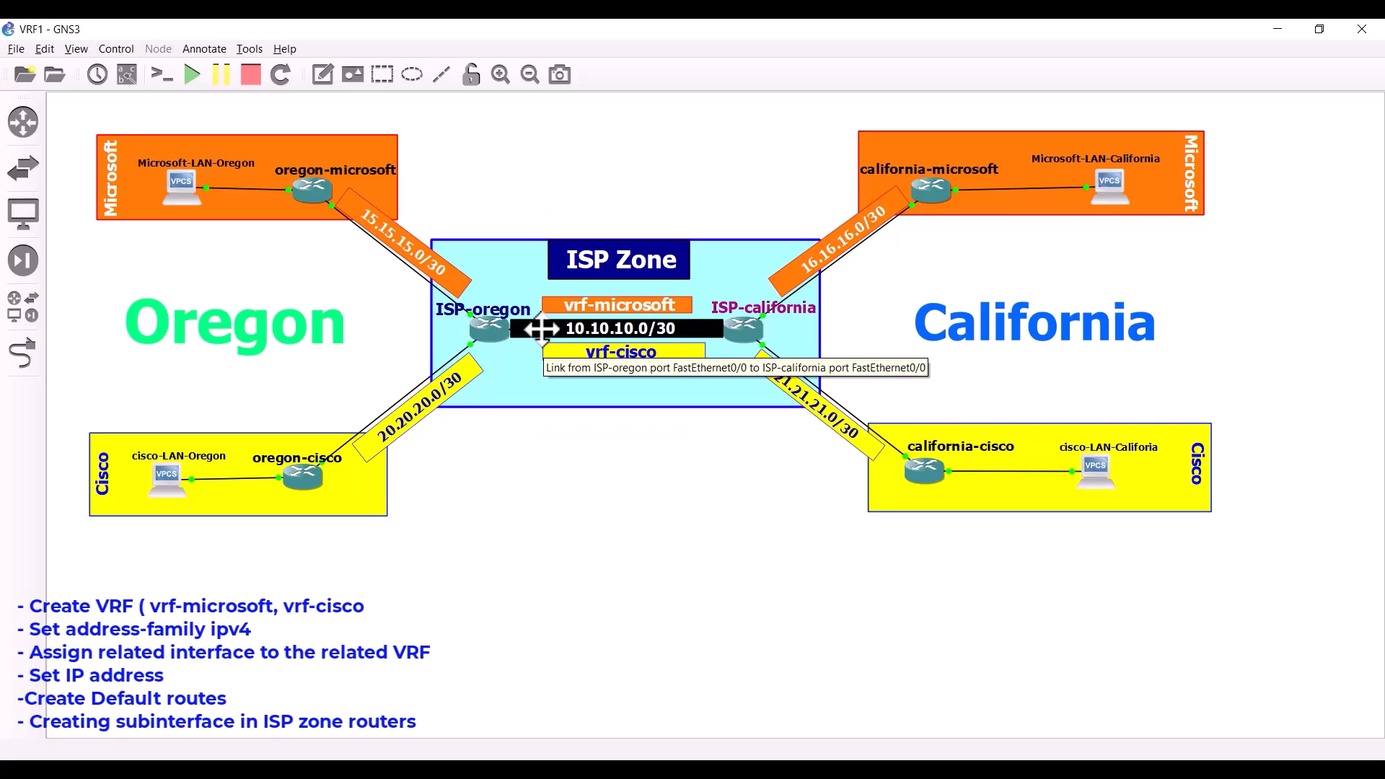
Bring back the ISP-oregon console and create subinterface fa 0/0.10.
{"action": "double_click", "coordinate": [492, 332]}
{"action": "type", "text": "int fa"}
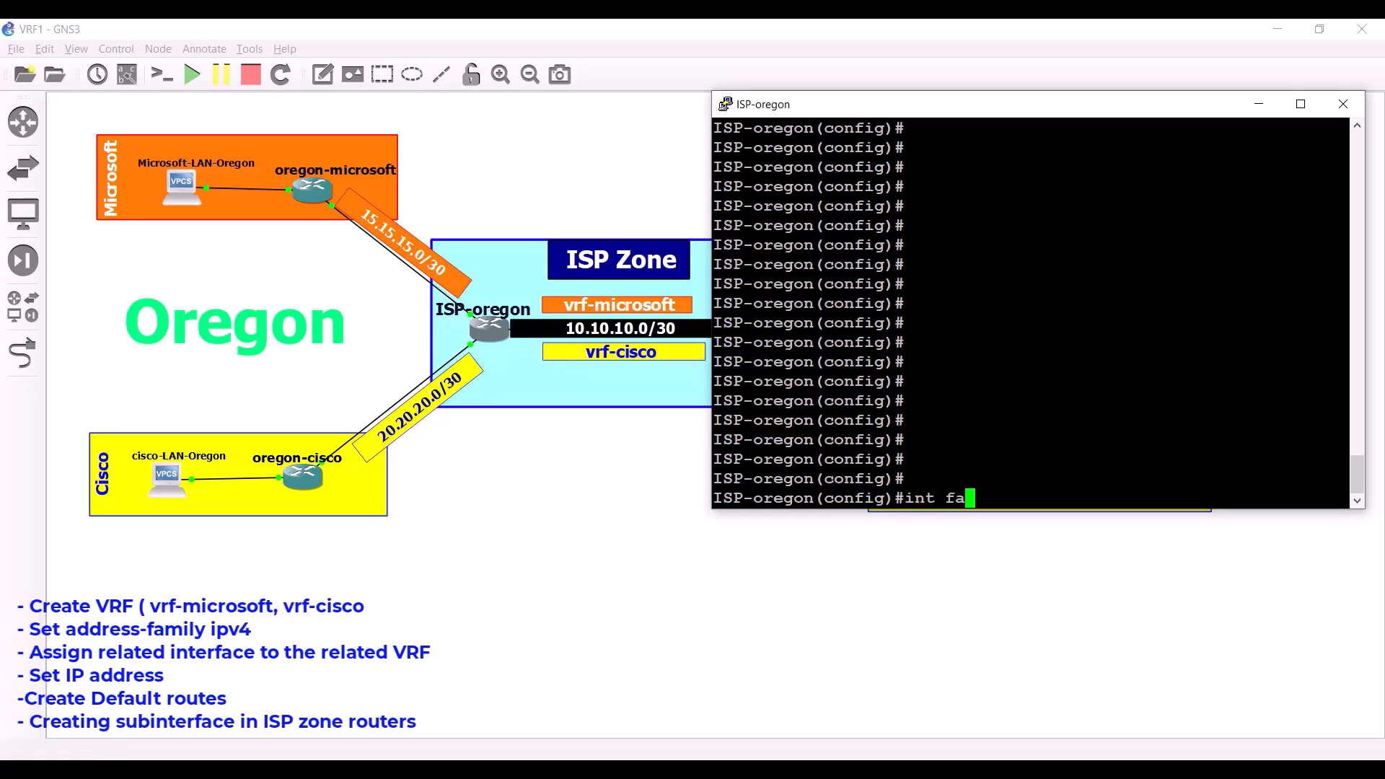
{"action": "type", "text": " 0/0.10"}
{"action": "key", "text": "Return"}
{"action": "key", "text": "Return"}
{"action": "key", "text": "Return"}
{"action": "key", "text": "Return"}
{"action": "key", "text": "Return"}
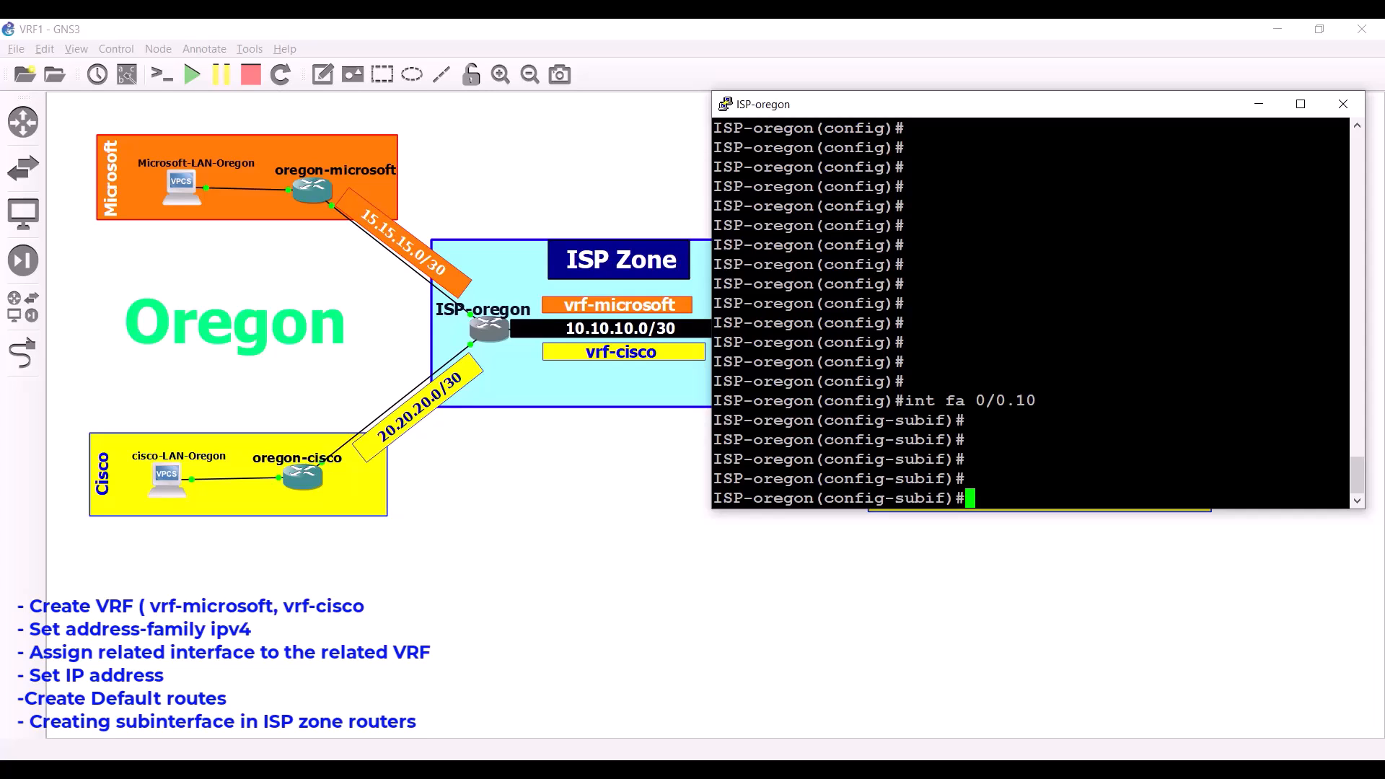
Set dot1Q encapsulation with VLAN ID 10 on ISP-oregon's subinterface fa 0/0.10, checking the command help for the required VLAN ID.
{"action": "type", "text": "enca"}
{"action": "key", "text": "Tab"}
{"action": "type", "text": "do"}
{"action": "key", "text": "Tab"}
{"action": "key", "text": "Return"}
{"action": "key", "text": "Return"}
{"action": "key", "text": "Return"}
{"action": "key", "text": "Return"}
{"action": "key", "text": "Return"}
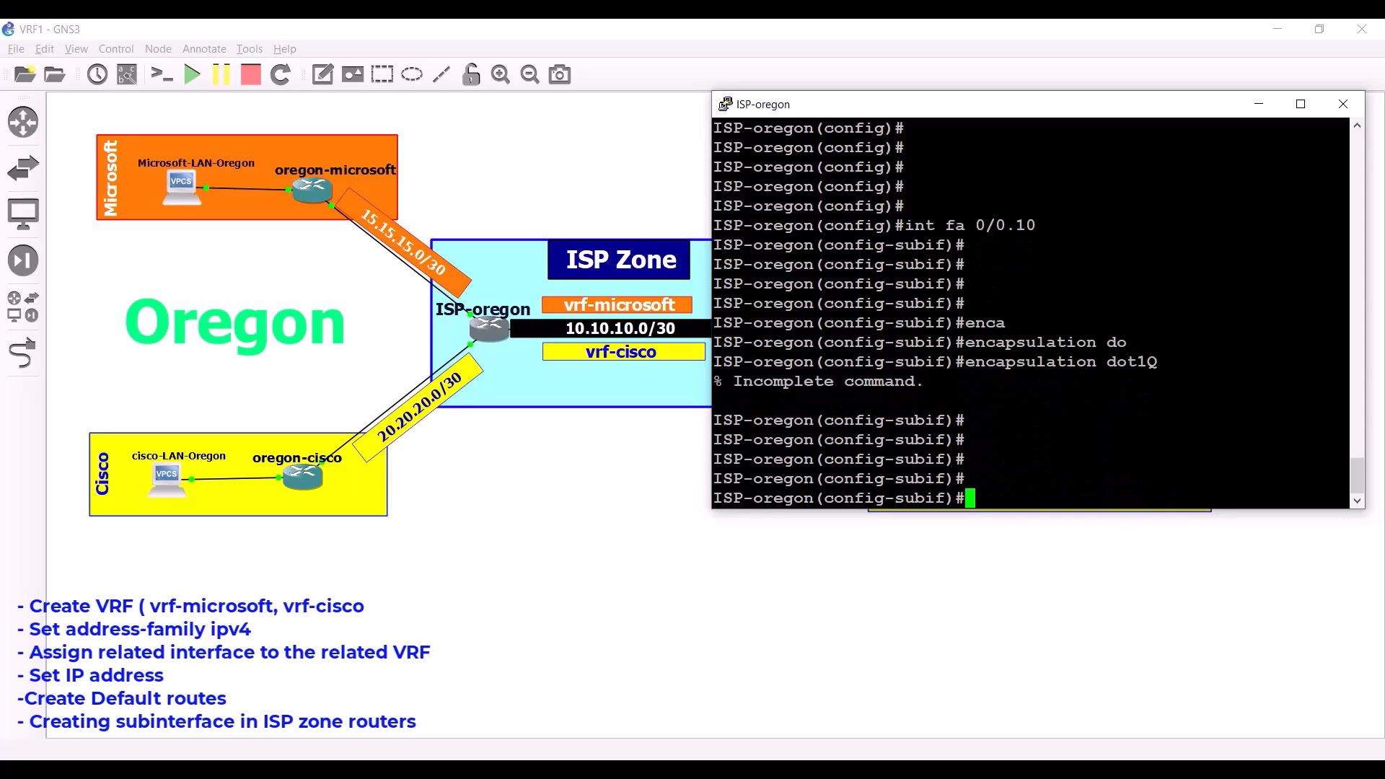
{"action": "key", "text": "Up"}
{"action": "type", "text": "?"}
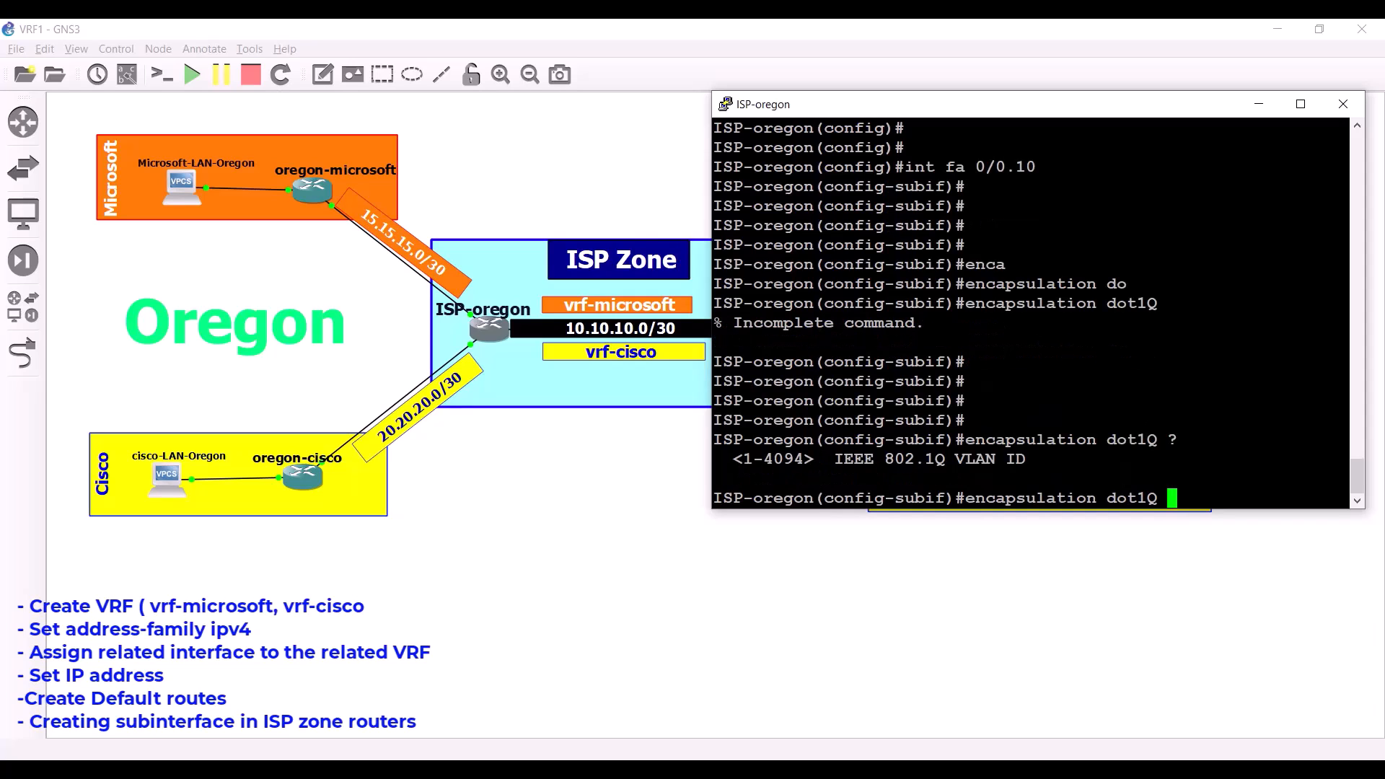
{"action": "type", "text": "10"}
{"action": "key", "text": "Return"}
{"action": "key", "text": "Return"}
{"action": "key", "text": "Return"}
{"action": "key", "text": "Return"}
{"action": "key", "text": "Return"}
{"action": "key", "text": "Return"}
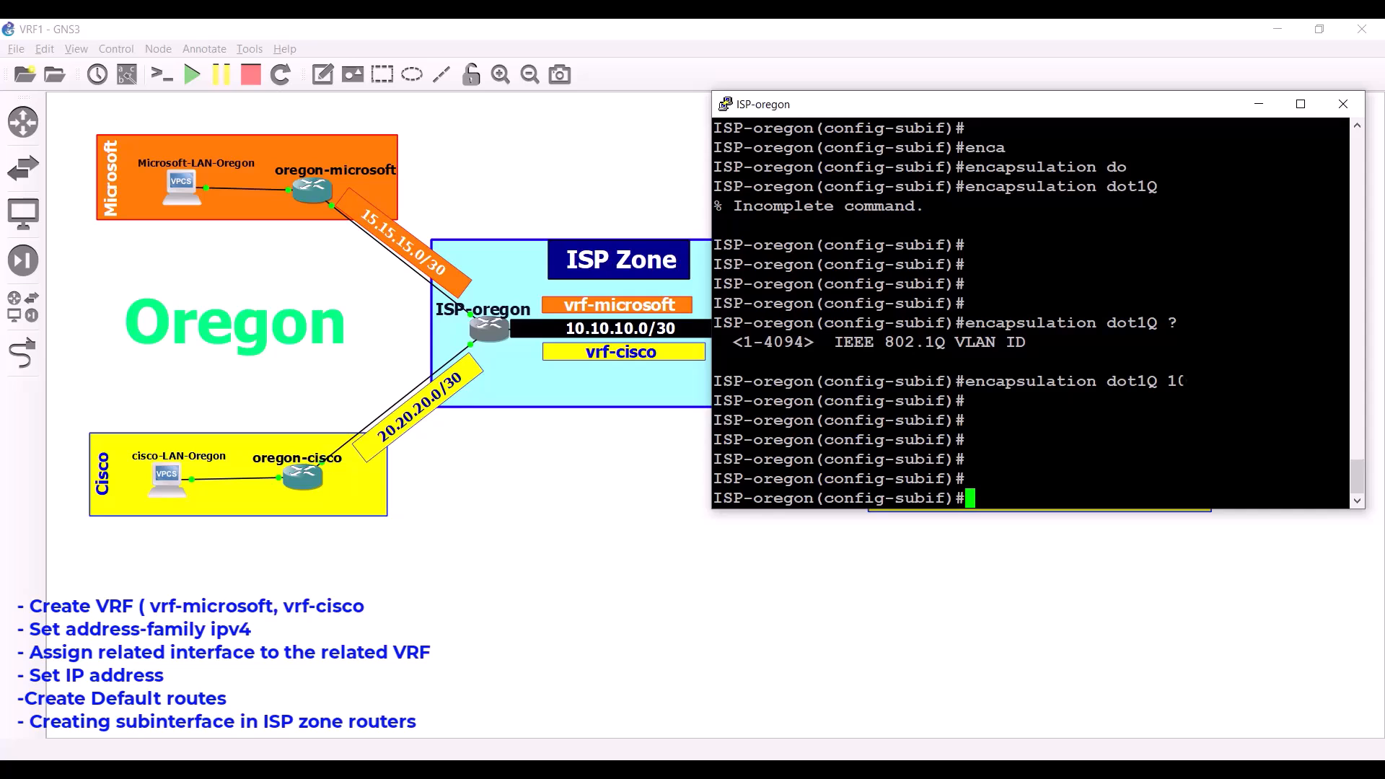
Enable subinterface fa 0/0.10 on ISP-oregon with no shut.
{"action": "type", "text": "no hsut"}
{"action": "key", "text": "Return"}
{"action": "key", "text": "Return"}
{"action": "key", "text": "Return"}
{"action": "type", "text": "no shut"}
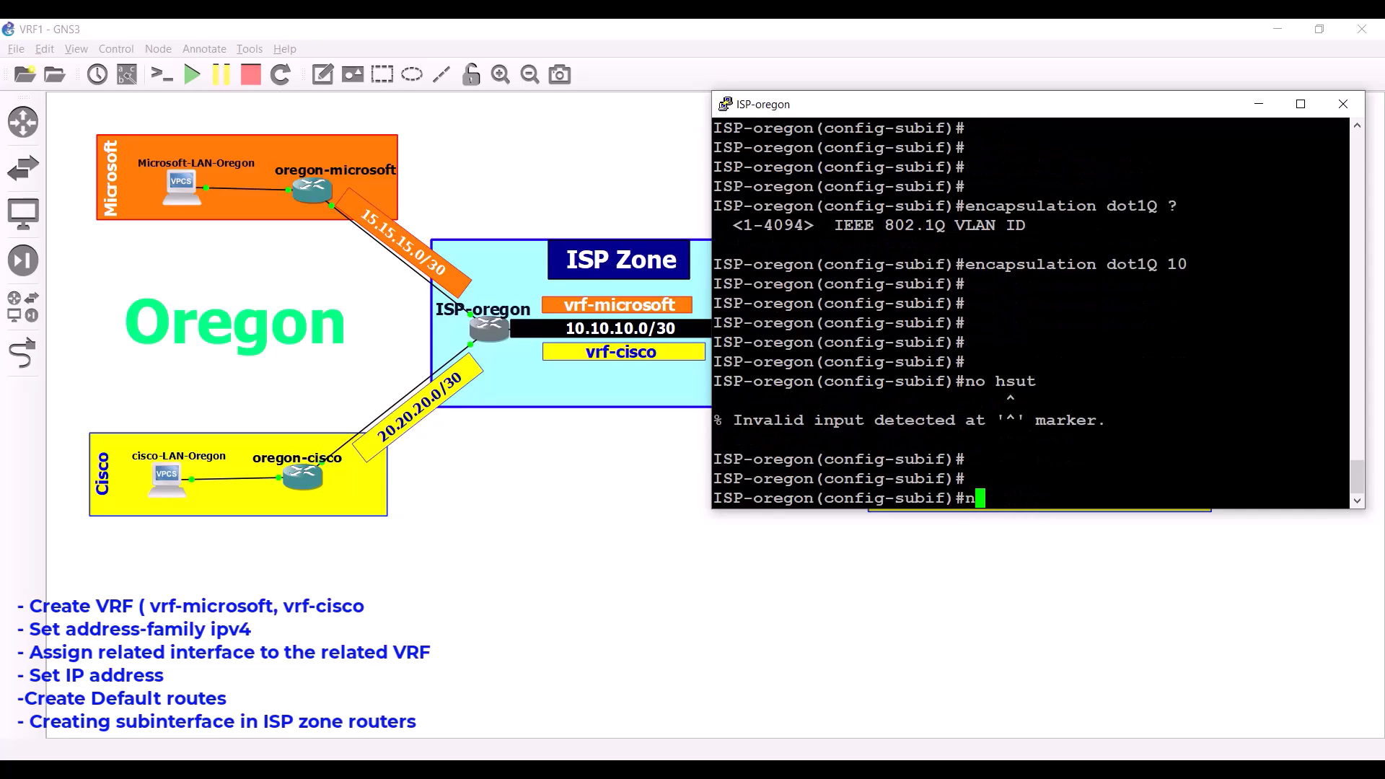
{"action": "key", "text": "Return"}
{"action": "key", "text": "Return"}
{"action": "key", "text": "Return"}
{"action": "key", "text": "Return"}
{"action": "key", "text": "Return"}
{"action": "key", "text": "Return"}
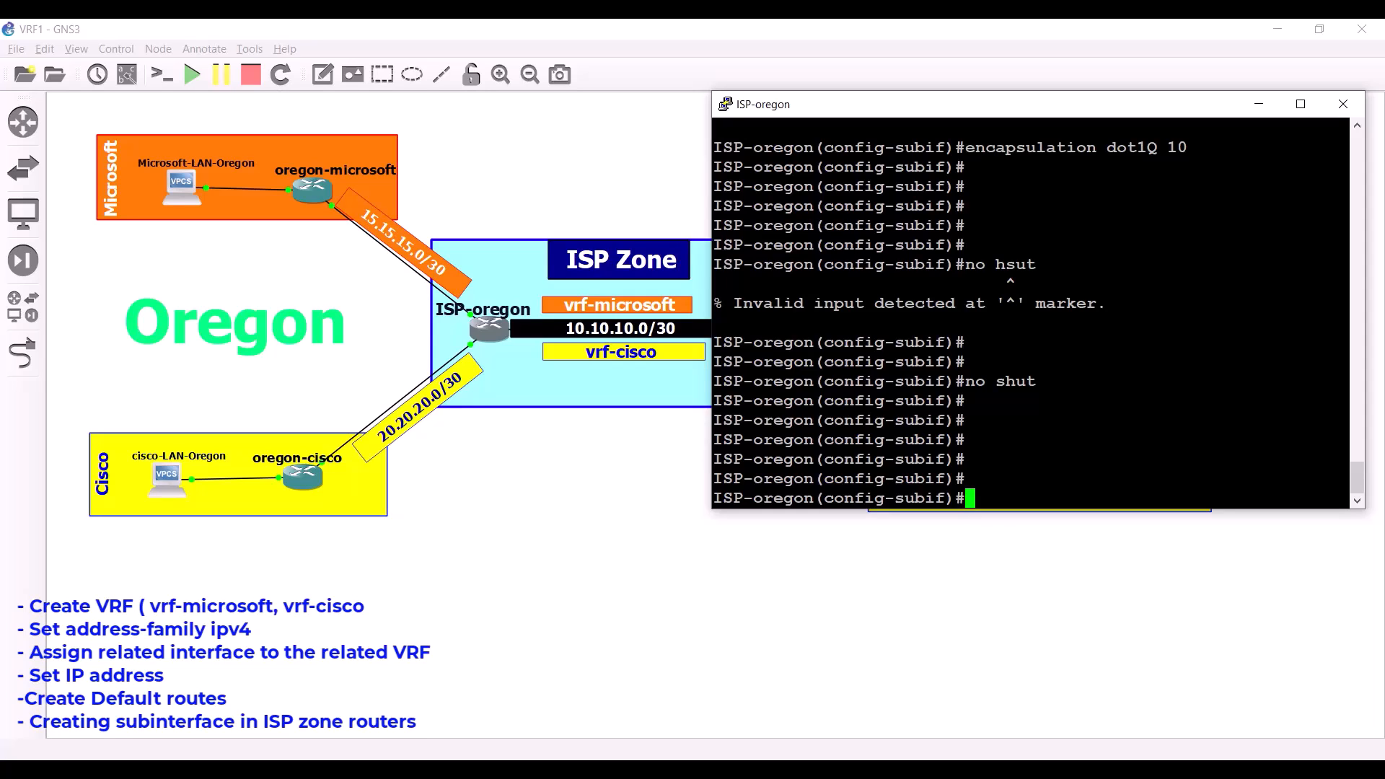
Assign subinterface fa 0/0.10 on ISP-oregon to its customer VRF with vrf forwarding vrf-microsoft.
{"action": "type", "text": "vrf"}
{"action": "key", "text": "Tab"}
{"action": "type", "text": "fo"}
{"action": "key", "text": "Tab"}
{"action": "type", "text": "vrf-"}
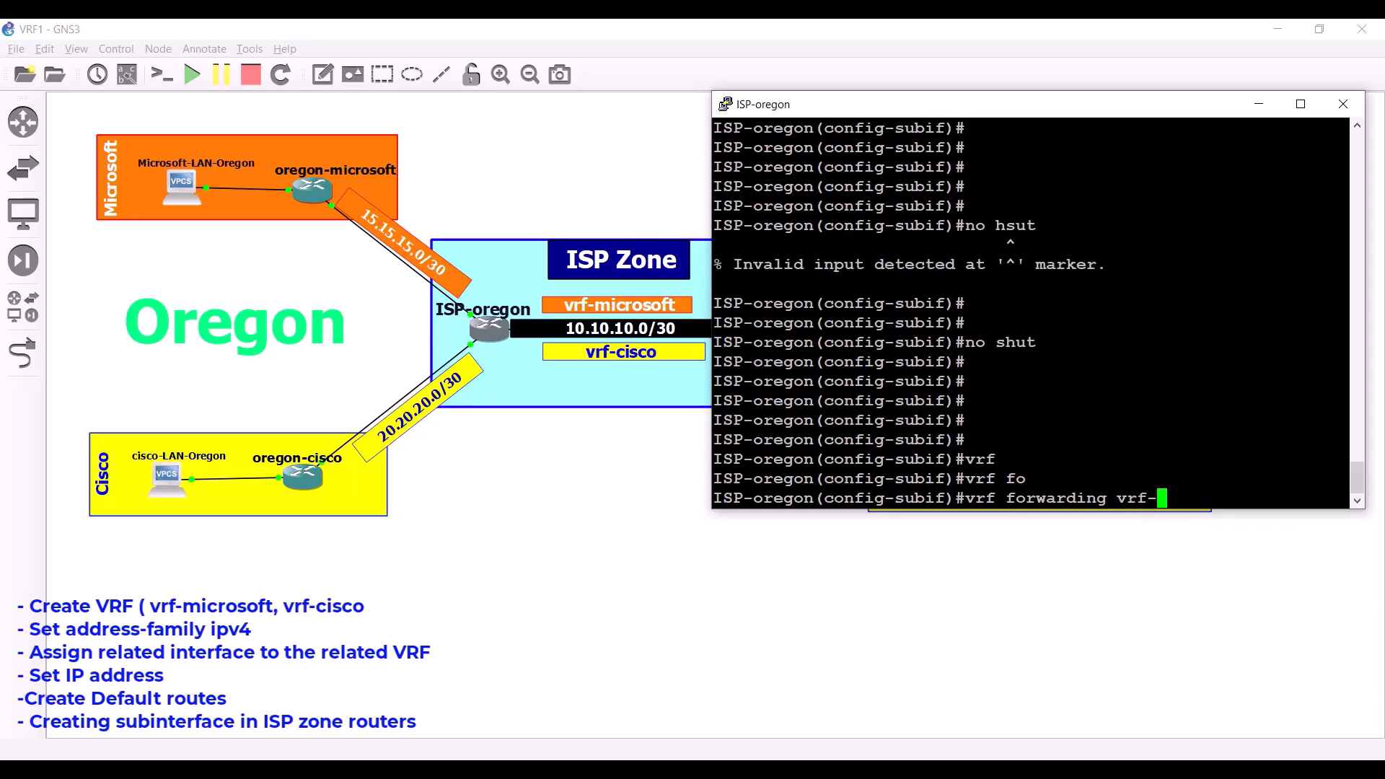
{"action": "type", "text": "microsoft"}
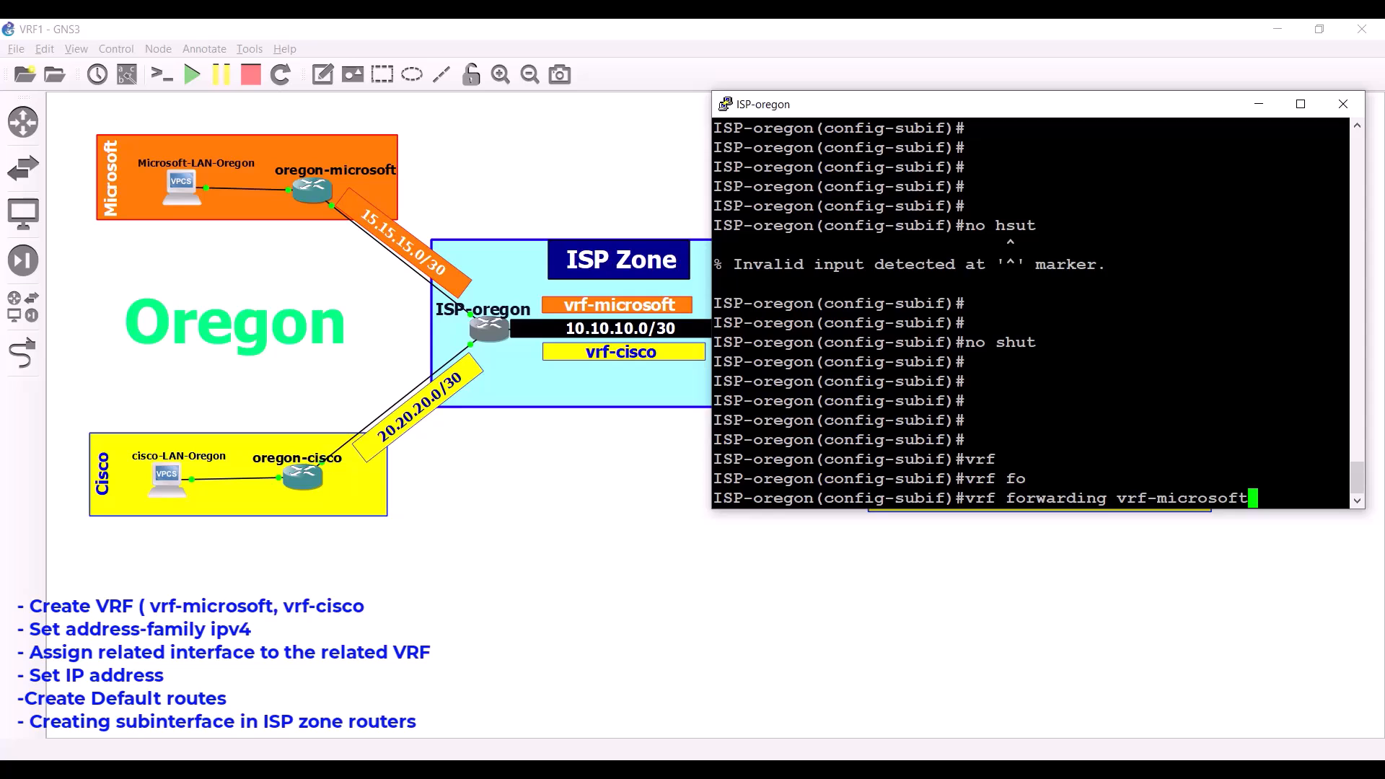
{"action": "key", "text": "Return"}
{"action": "key", "text": "Return"}
{"action": "key", "text": "Return"}
{"action": "key", "text": "Return"}
{"action": "key", "text": "Return"}
{"action": "key", "text": "Return"}
{"action": "key", "text": "Return"}
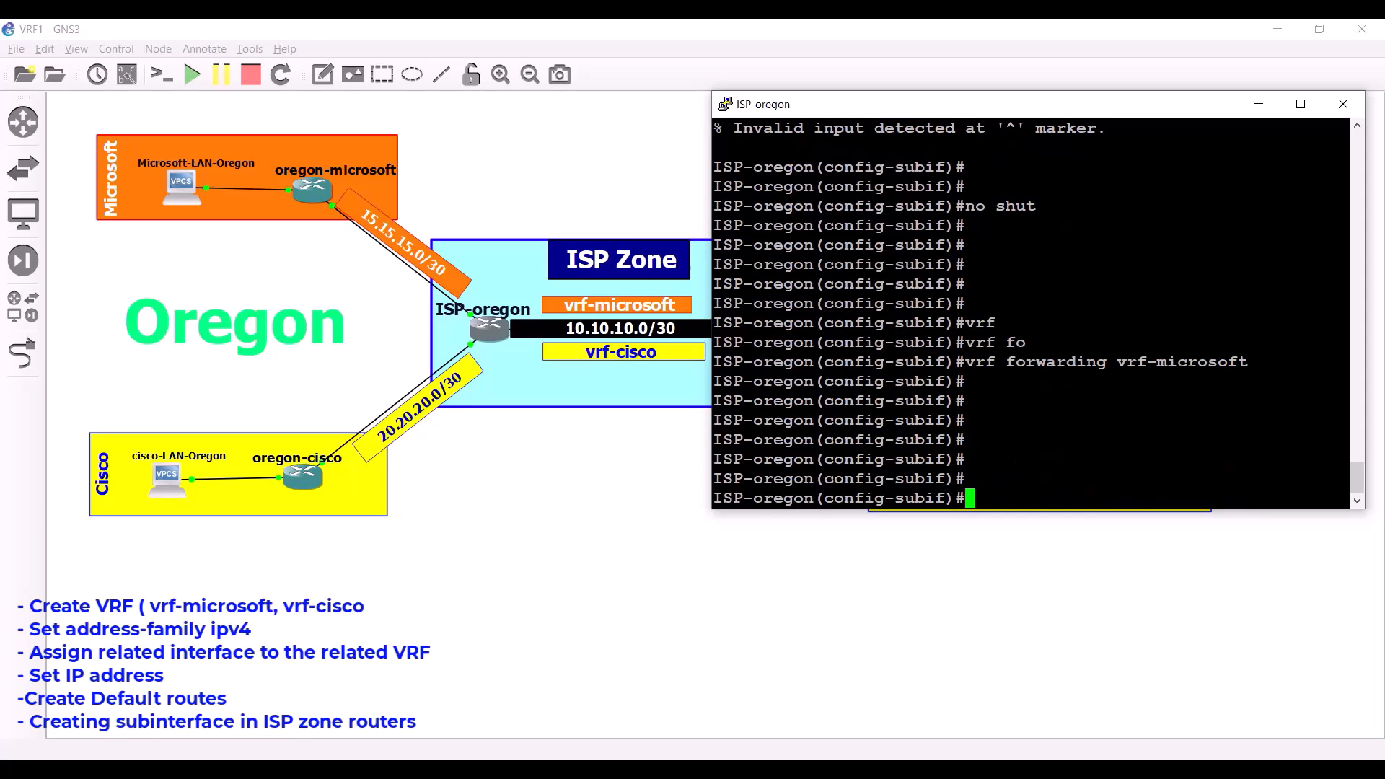
Begin the ip address command for subinterface fa 0/0.10 and check the 10.10.10.0/30 link in the topology.
{"action": "type", "text": "ip add"}
{"action": "key", "text": "Tab"}
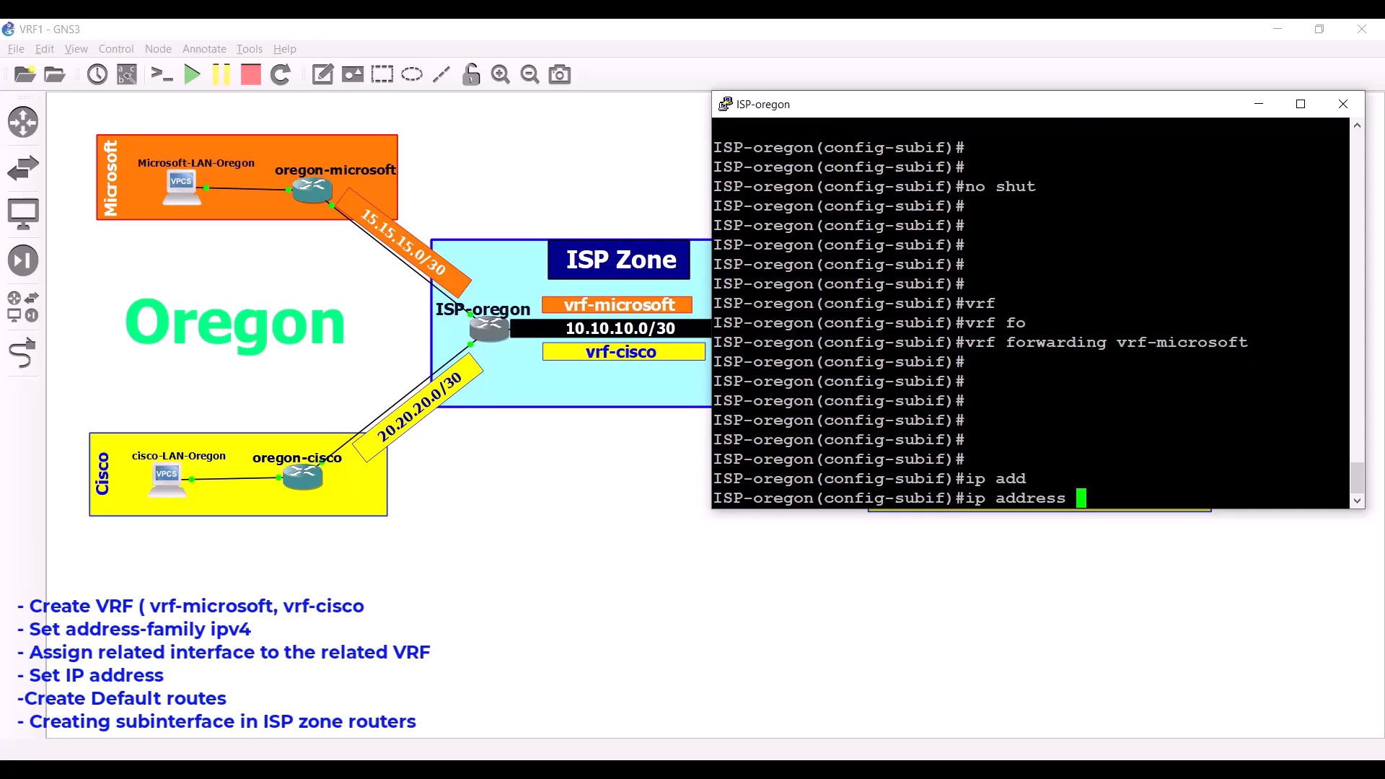
{"action": "left_click", "coordinate": [613, 351]}
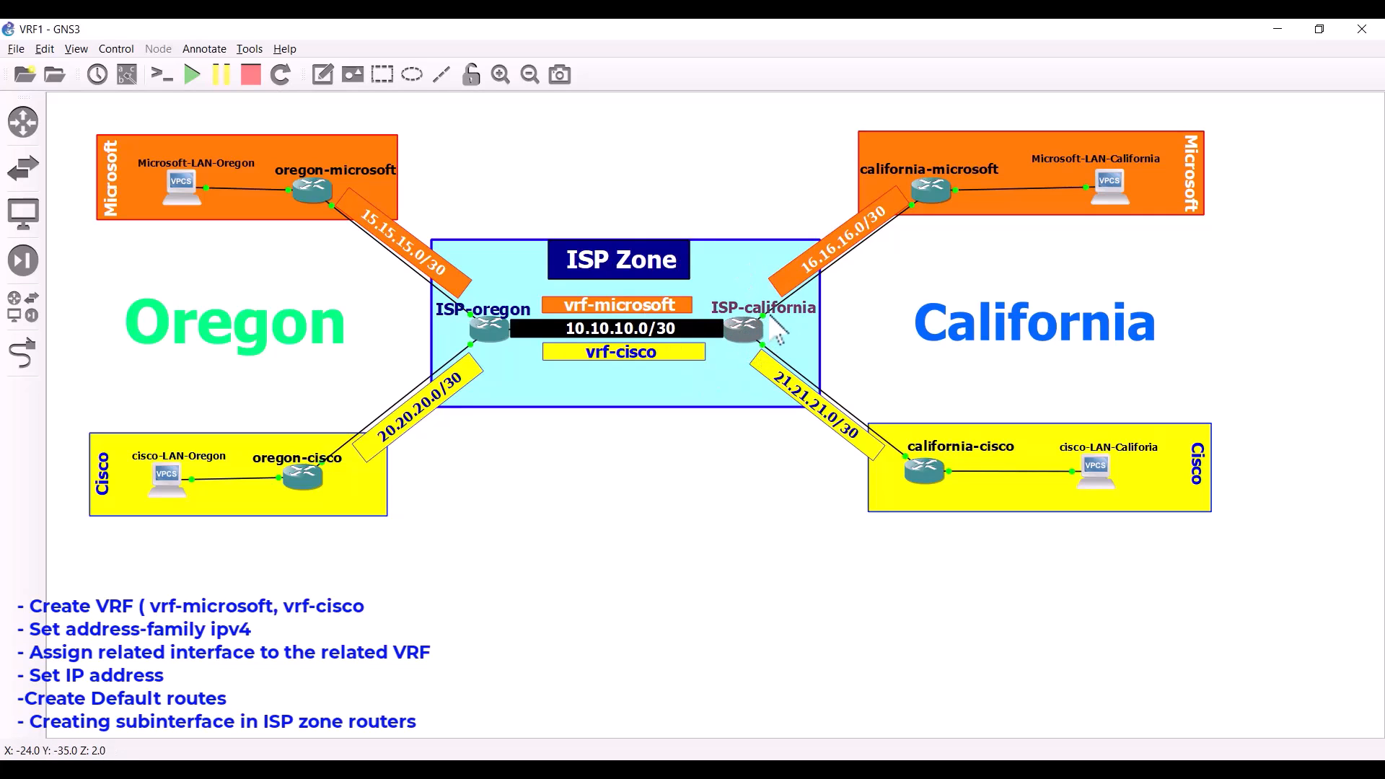
{"action": "left_click", "coordinate": [747, 330]}
{"action": "double_click", "coordinate": [495, 334]}
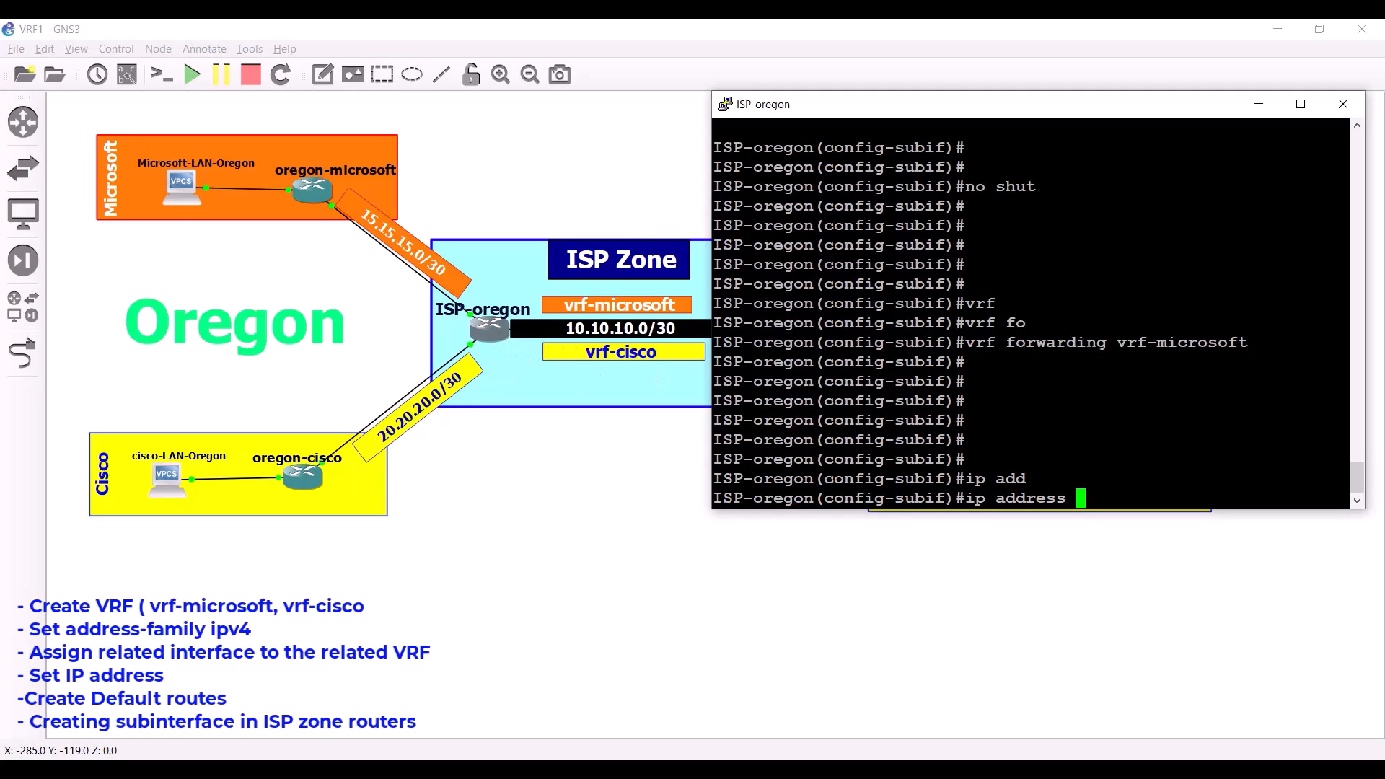
Set the vrf-microsoft subinterface's IP address to 10.10.10.1 with mask 255.255.255.252 and exit its configuration.
{"action": "type", "text": "10."}
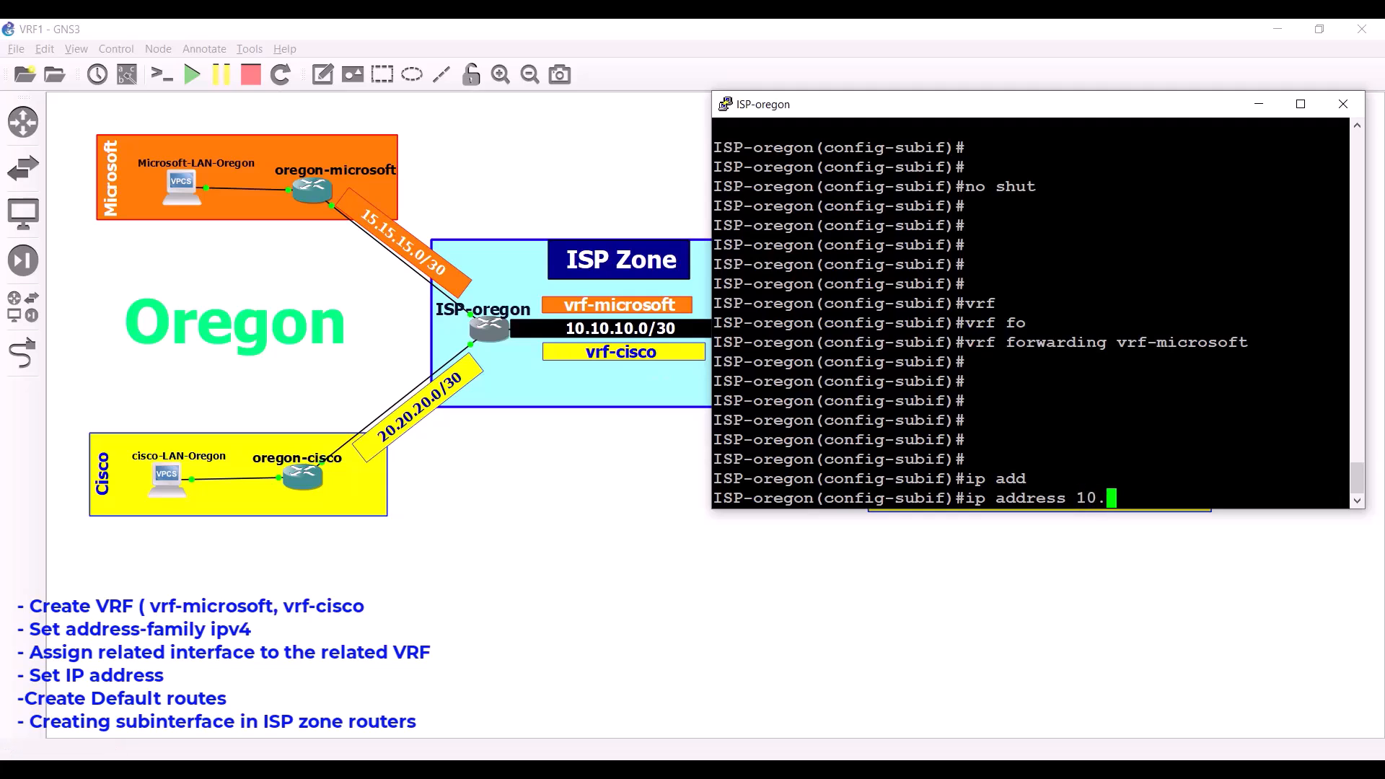
{"action": "type", "text": "10.10.1 255.255."}
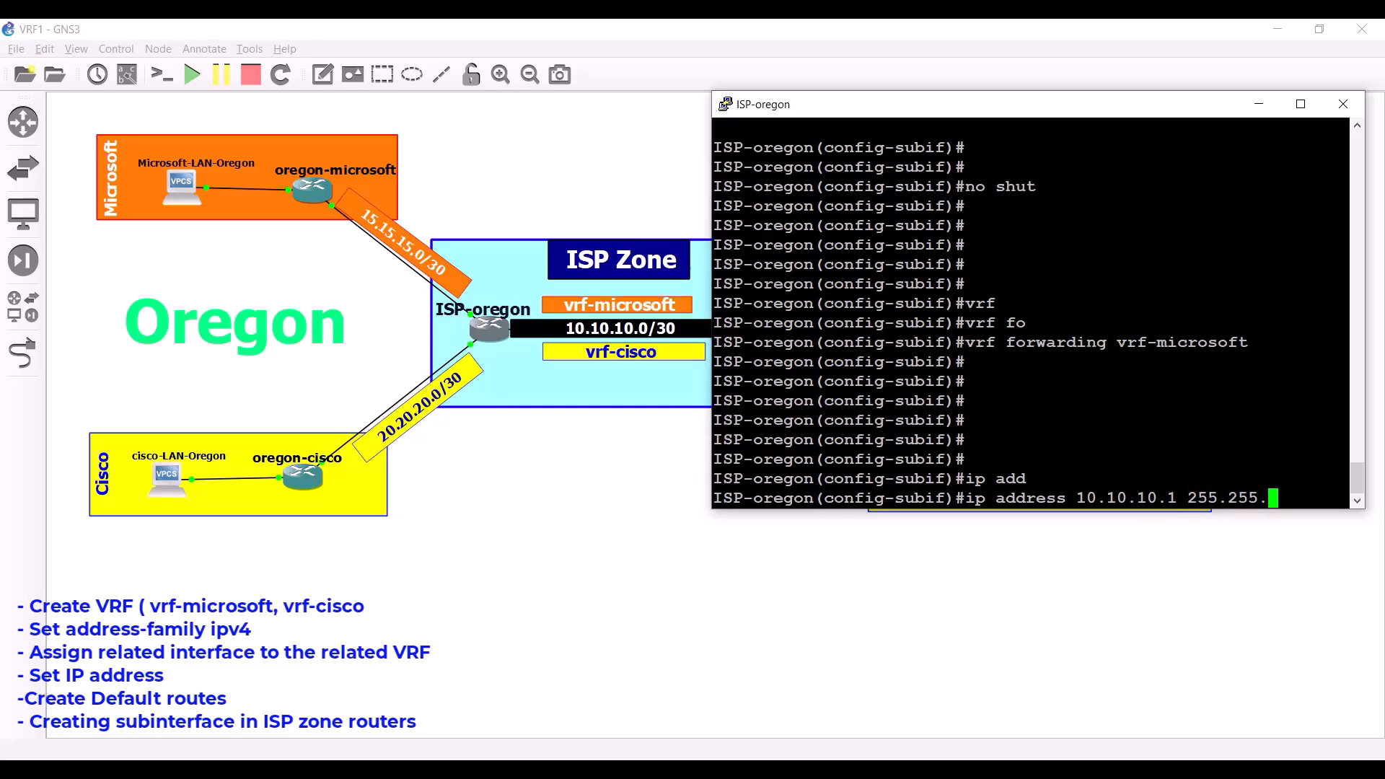
{"action": "type", "text": "255.255.252"}
{"action": "key", "text": "Return"}
{"action": "key", "text": "Return"}
{"action": "key", "text": "Return"}
{"action": "key", "text": "Return"}
{"action": "key", "text": "Return"}
{"action": "key", "text": "Return"}
{"action": "type", "text": "exit"}
{"action": "key", "text": "Return"}
{"action": "key", "text": "Return"}
{"action": "key", "text": "Return"}
{"action": "key", "text": "Return"}
{"action": "key", "text": "Return"}
Create subinterface fa 0/0.20 on ISP-oregon with dot1Q encapsulation for VLAN 20.
{"action": "type", "text": "int "}
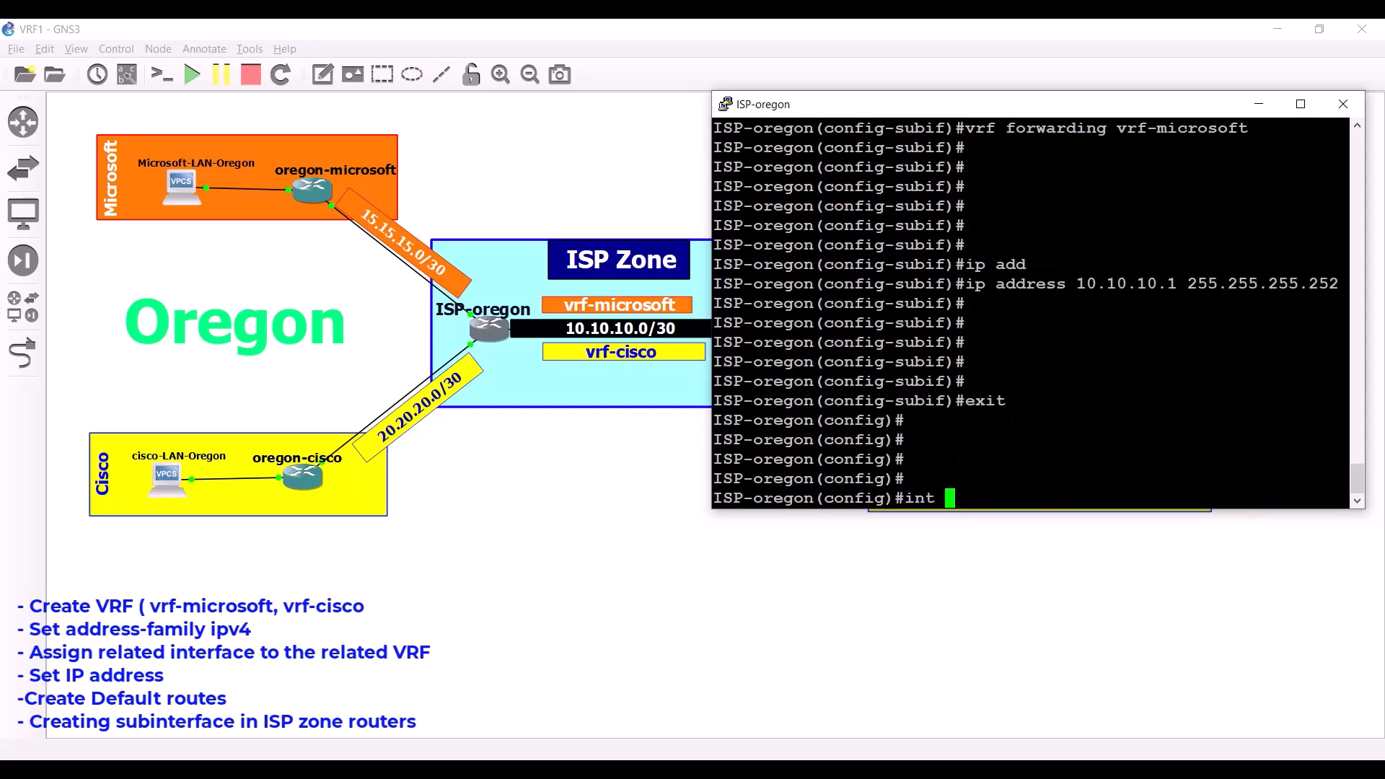
{"action": "type", "text": "fa 0/0.20"}
{"action": "key", "text": "Return"}
{"action": "key", "text": "Return"}
{"action": "key", "text": "Return"}
{"action": "key", "text": "Return"}
{"action": "type", "text": "enca"}
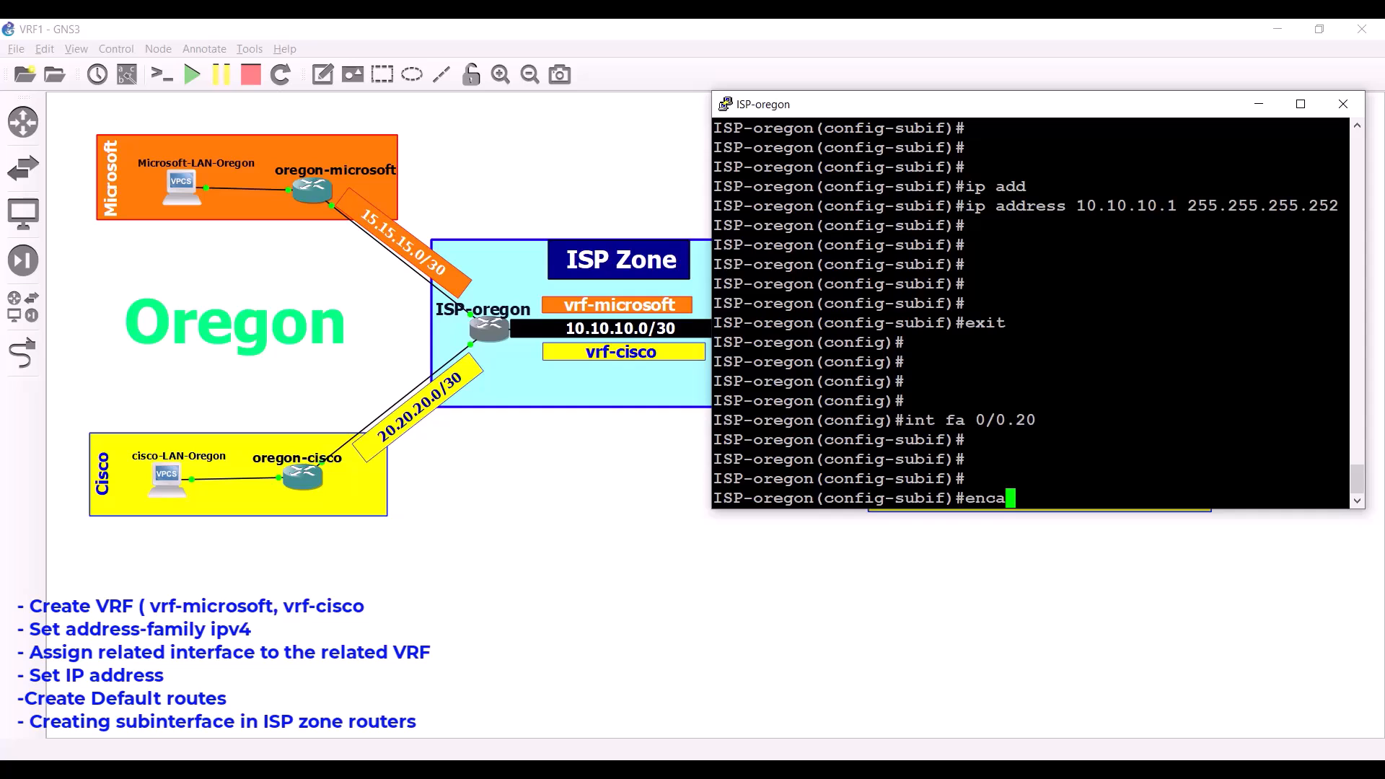
{"action": "key", "text": "Tab"}
{"action": "type", "text": "do"}
{"action": "key", "text": "Tab"}
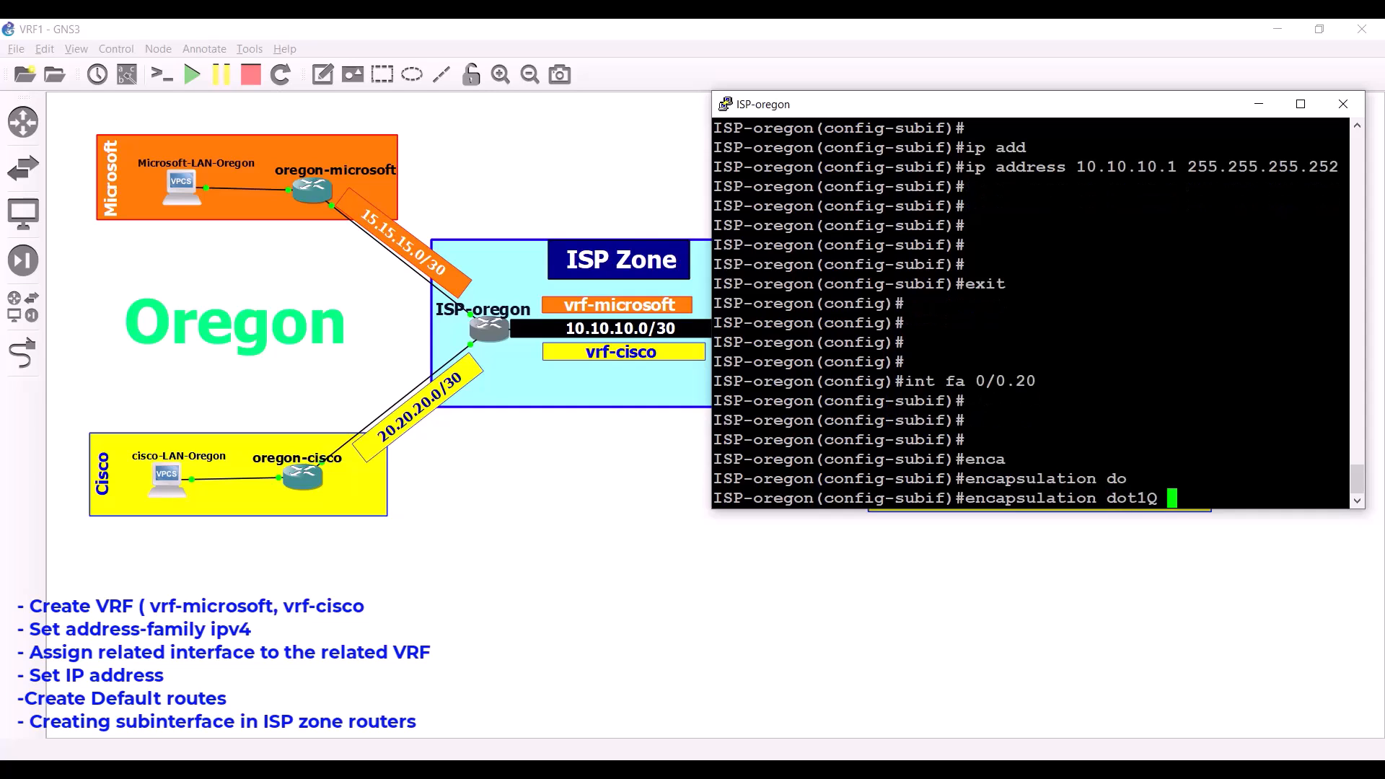
{"action": "type", "text": "20"}
{"action": "key", "text": "Return"}
{"action": "key", "text": "Return"}
{"action": "key", "text": "Return"}
{"action": "key", "text": "Return"}
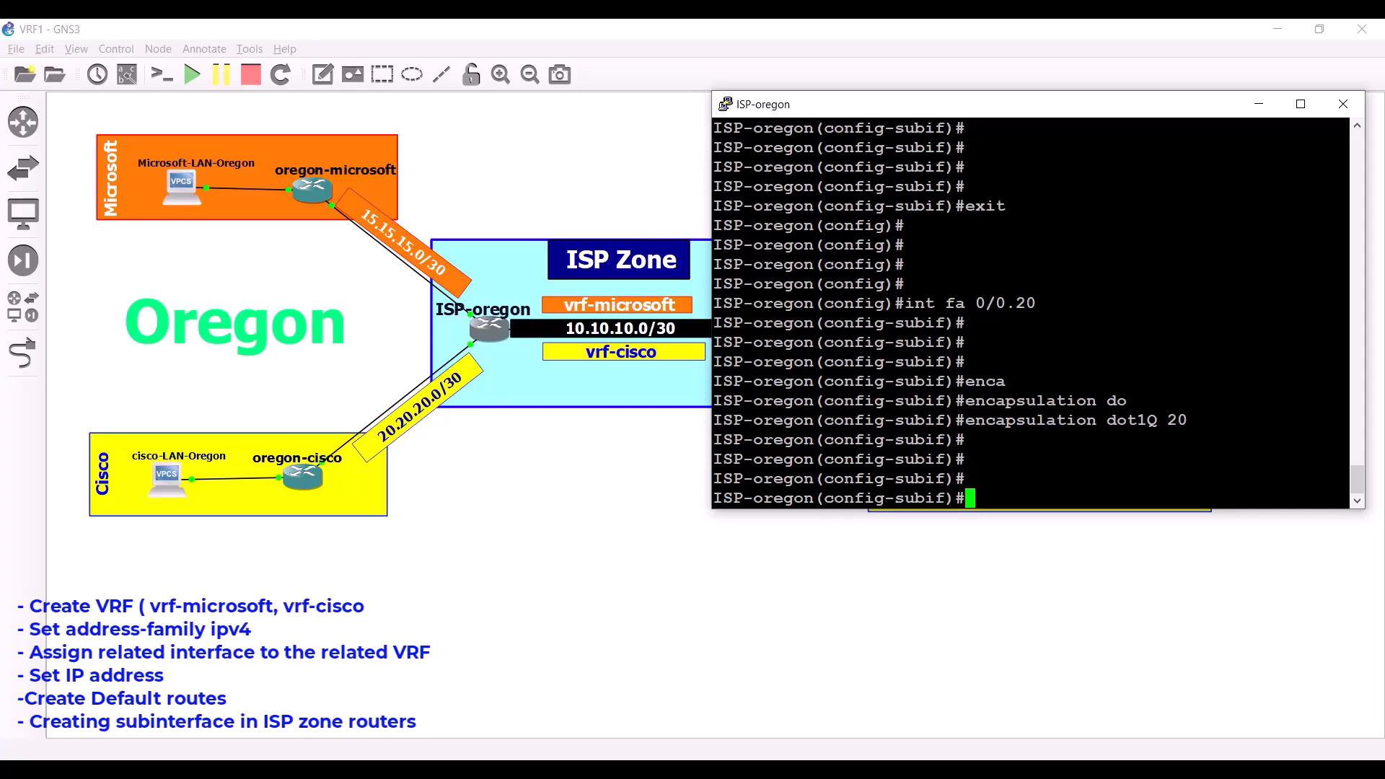
Enable subinterface fa 0/0.20 with the no shut command.
{"action": "type", "text": "no shut"}
{"action": "key", "text": "Return"}
{"action": "key", "text": "Return"}
{"action": "key", "text": "Return"}
{"action": "type", "text": "ip add"}
{"action": "key", "text": "Tab"}
{"action": "type", "text": "10.10.10."}
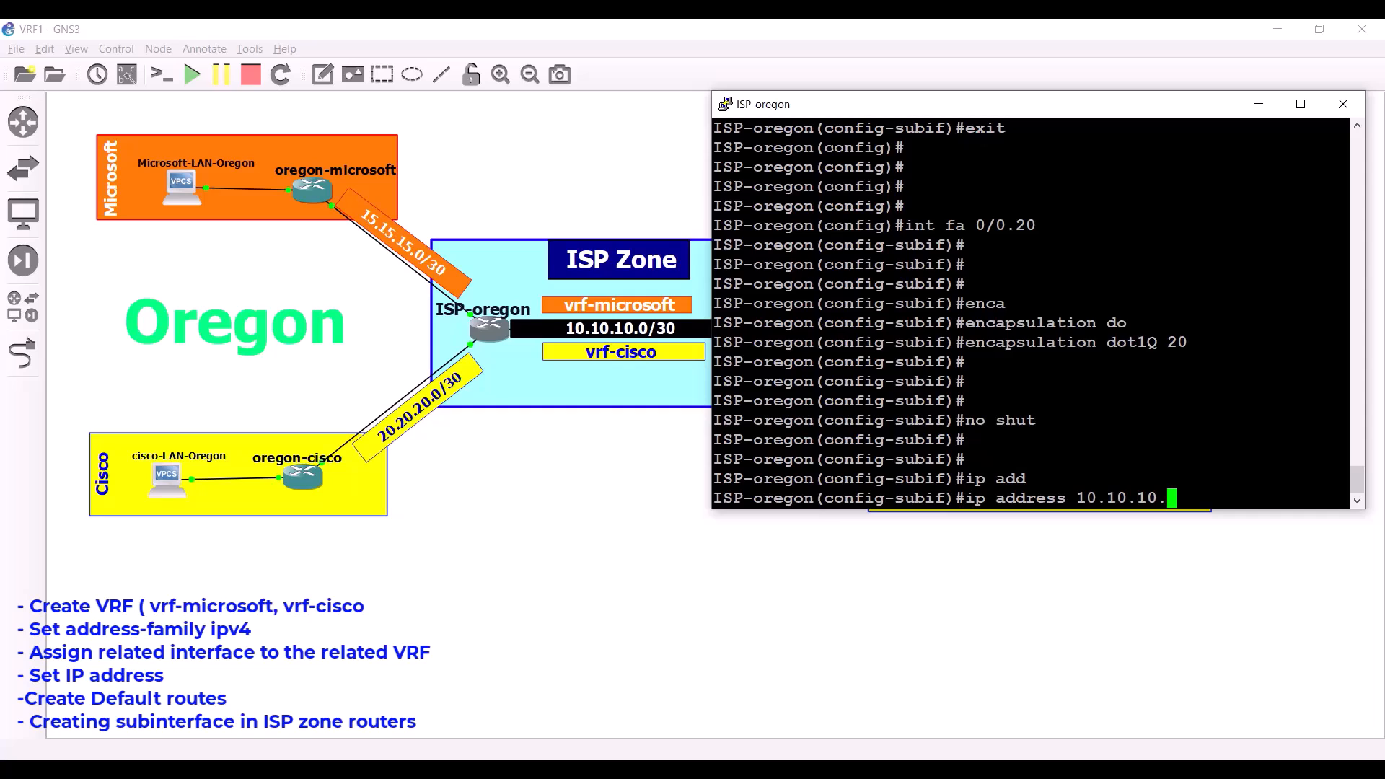
{"action": "type", "text": "1 255.255."}
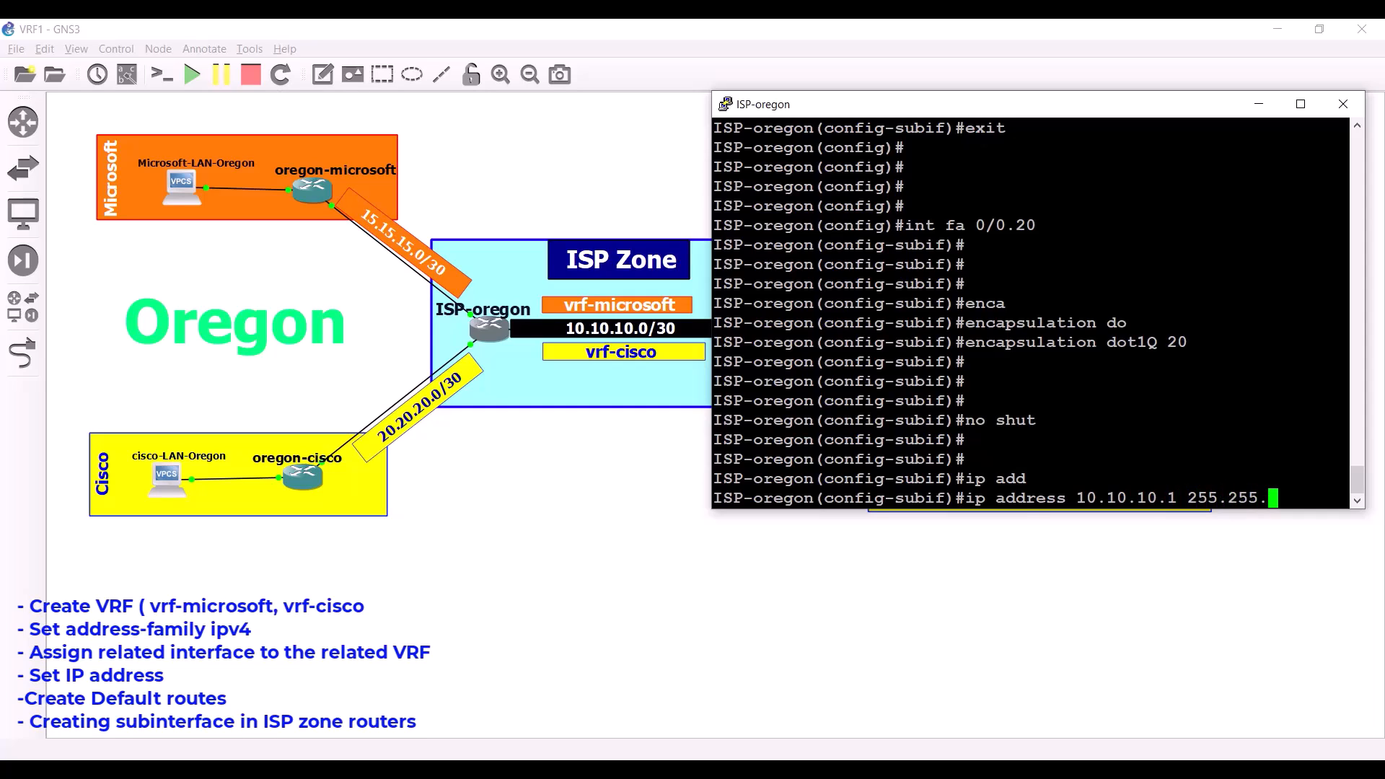
{"action": "type", "text": "255.255.252"}
{"action": "key", "text": "BackSpace"}
{"action": "key", "text": "BackSpace"}
{"action": "key", "text": "BackSpace"}
{"action": "key", "text": "BackSpace"}
{"action": "key", "text": "BackSpace"}
{"action": "key", "text": "BackSpace"}
{"action": "key", "text": "BackSpace"}
{"action": "key", "text": "BackSpace"}
{"action": "key", "text": "BackSpace"}
{"action": "key", "text": "BackSpace"}
{"action": "key", "text": "BackSpace"}
{"action": "key", "text": "BackSpace"}
{"action": "key", "text": "BackSpace"}
{"action": "key", "text": "BackSpace"}
{"action": "key", "text": "BackSpace"}
{"action": "key", "text": "BackSpace"}
{"action": "key", "text": "BackSpace"}
{"action": "key", "text": "BackSpace"}
{"action": "key", "text": "BackSpace"}
{"action": "key", "text": "BackSpace"}
{"action": "key", "text": "BackSpace"}
{"action": "key", "text": "BackSpace"}
{"action": "key", "text": "BackSpace"}
{"action": "key", "text": "BackSpace"}
{"action": "key", "text": "BackSpace"}
{"action": "key", "text": "BackSpace"}
{"action": "key", "text": "BackSpace"}
{"action": "key", "text": "BackSpace"}
{"action": "key", "text": "BackSpace"}
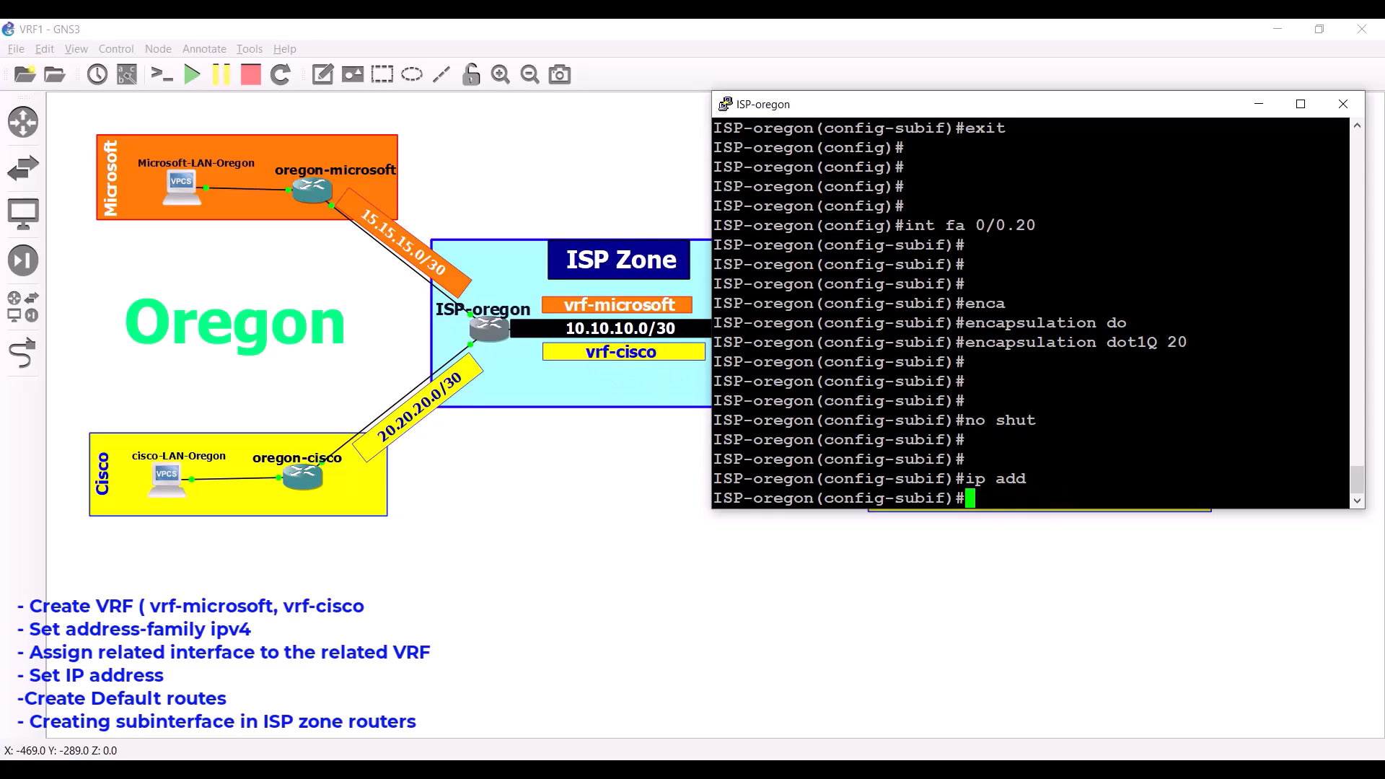
{"action": "key", "text": "Return"}
{"action": "key", "text": "Return"}
{"action": "key", "text": "Return"}
{"action": "key", "text": "Return"}
{"action": "key", "text": "Return"}
{"action": "key", "text": "Return"}
{"action": "key", "text": "Return"}
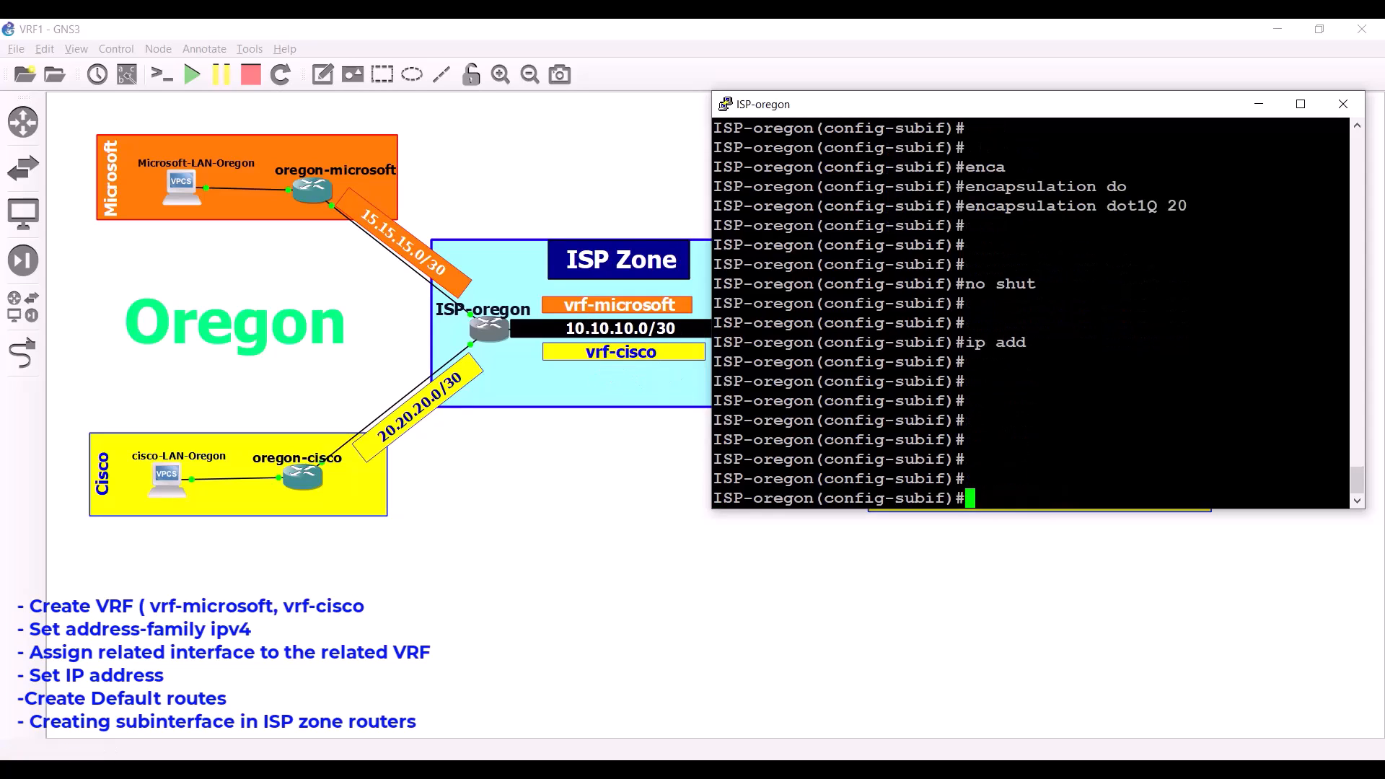
Assign subinterface fa 0/0.20 to vrf-cisco with VRF forwarding.
{"action": "type", "text": "vrf fo"}
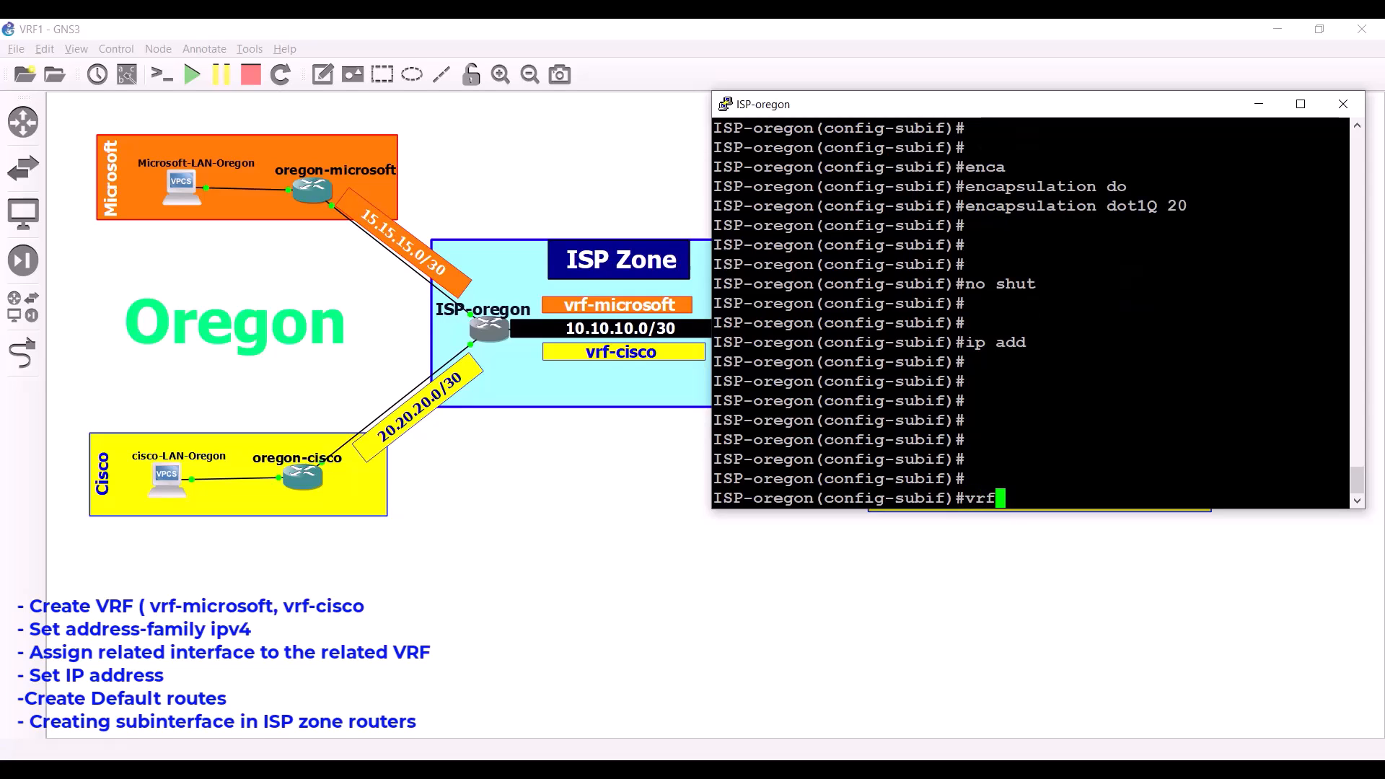
{"action": "key", "text": "Tab"}
{"action": "type", "text": "vrf-"}
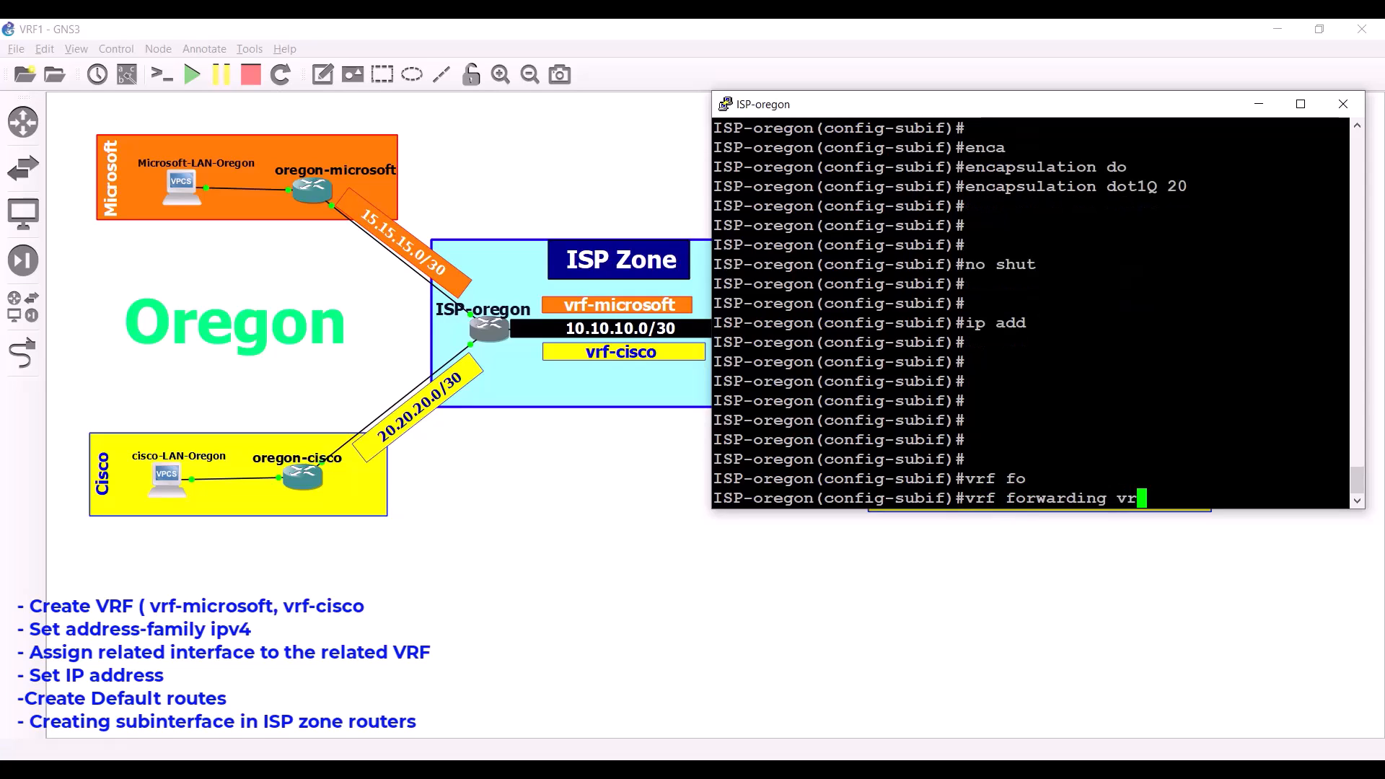
{"action": "type", "text": "cisco"}
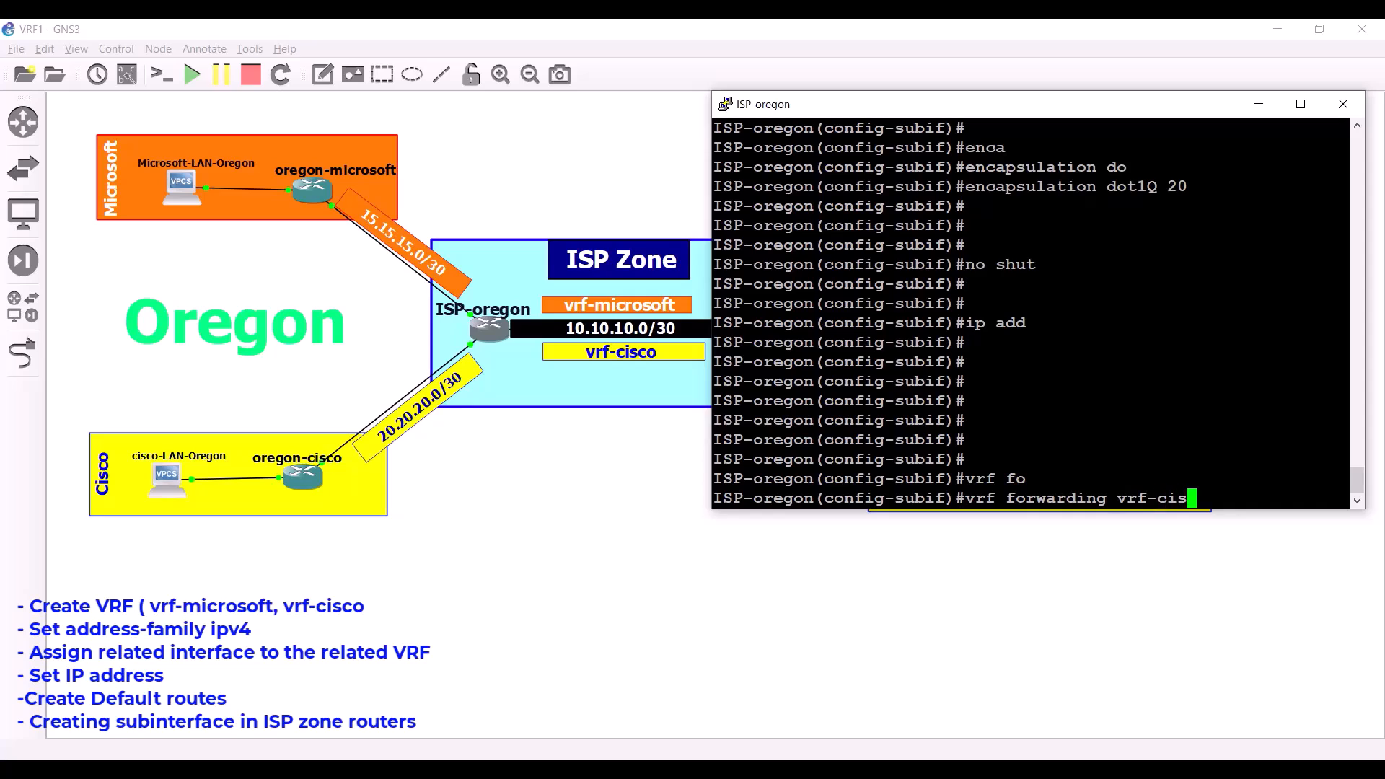
{"action": "key", "text": "Return"}
{"action": "key", "text": "Return"}
{"action": "key", "text": "Return"}
{"action": "key", "text": "Return"}
{"action": "key", "text": "Return"}
{"action": "key", "text": "Return"}
Begin the ip address command for the vrf-cisco subinterface fa 0/0.20.
{"action": "type", "text": "ip add"}
{"action": "key", "text": "Tab"}
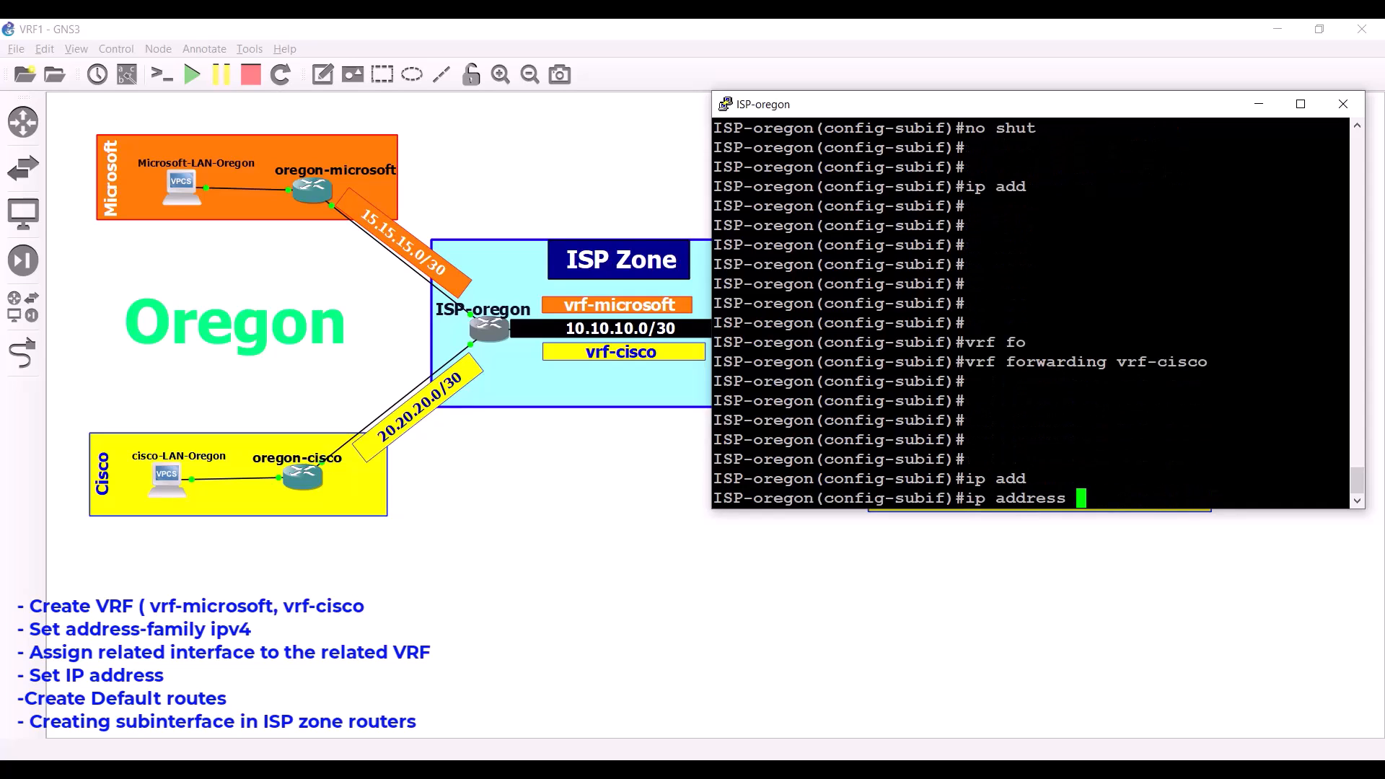
{"action": "type", "text": "1"}
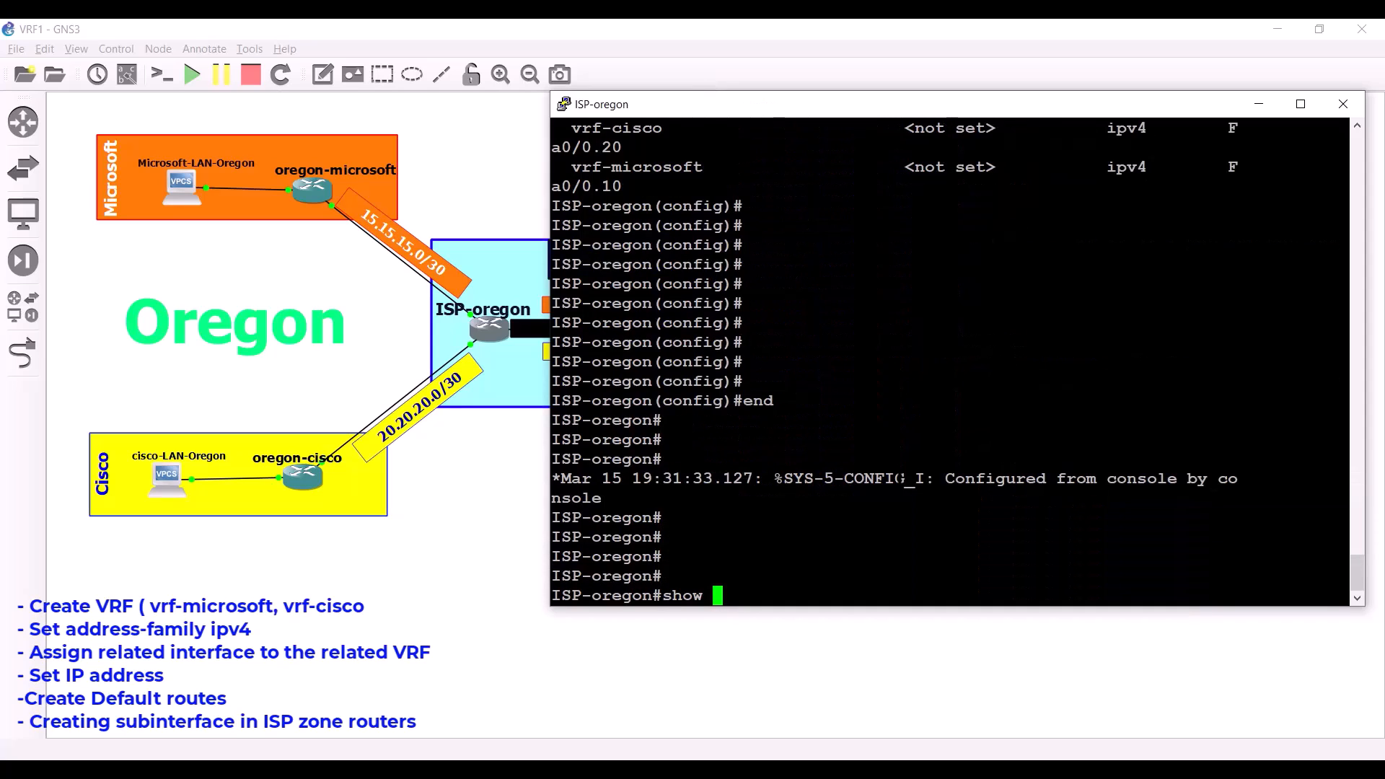
List the router's VRFs with show vrf and check the interfaces assigned to each one.
{"action": "type", "text": "vrf"}
{"action": "key", "text": "Return"}
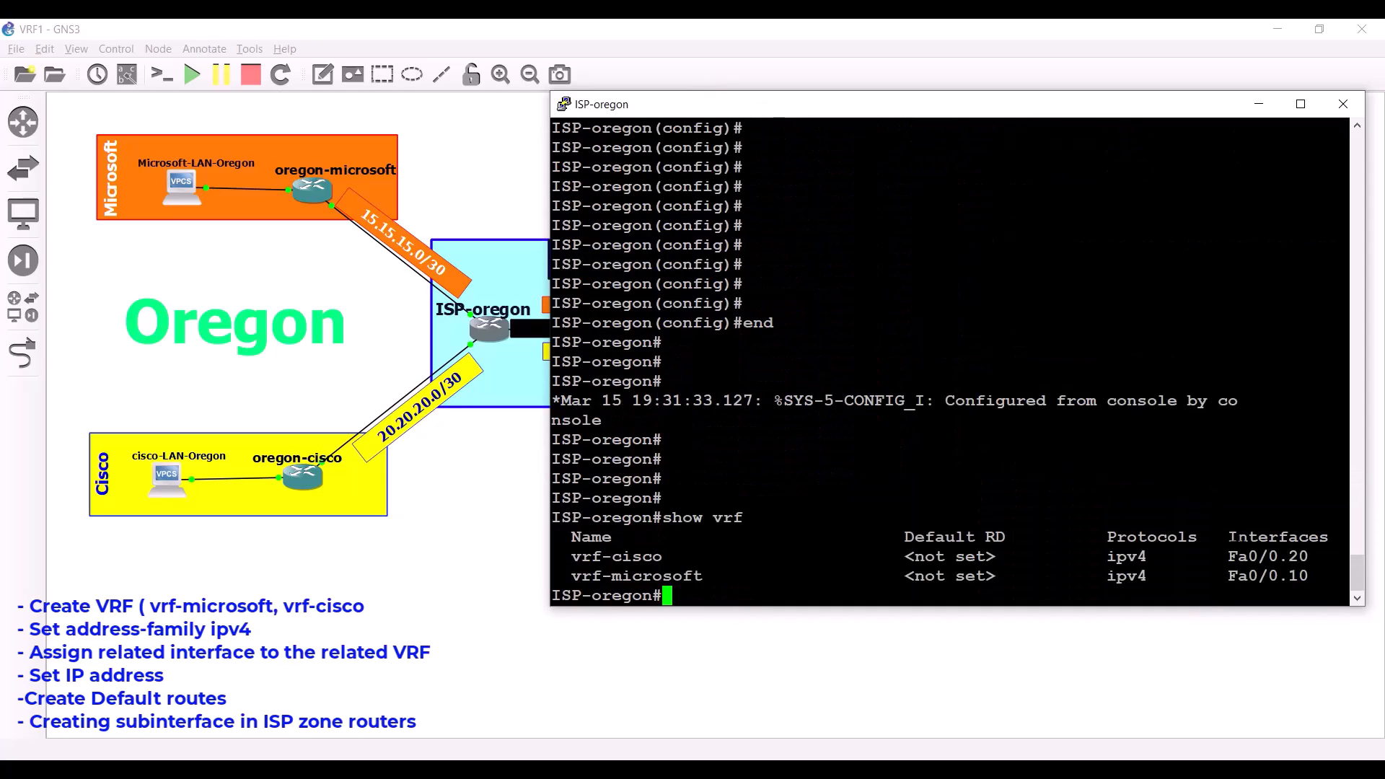
{"action": "double_click", "coordinate": [1232, 537]}
{"action": "left_click", "coordinate": [1273, 554]}
{"action": "key", "text": "Return"}
{"action": "key", "text": "Return"}
{"action": "key", "text": "Return"}
{"action": "key", "text": "Return"}
{"action": "key", "text": "Return"}
{"action": "key", "text": "Return"}
{"action": "key", "text": "Return"}
{"action": "key", "text": "Return"}
{"action": "key", "text": "Return"}
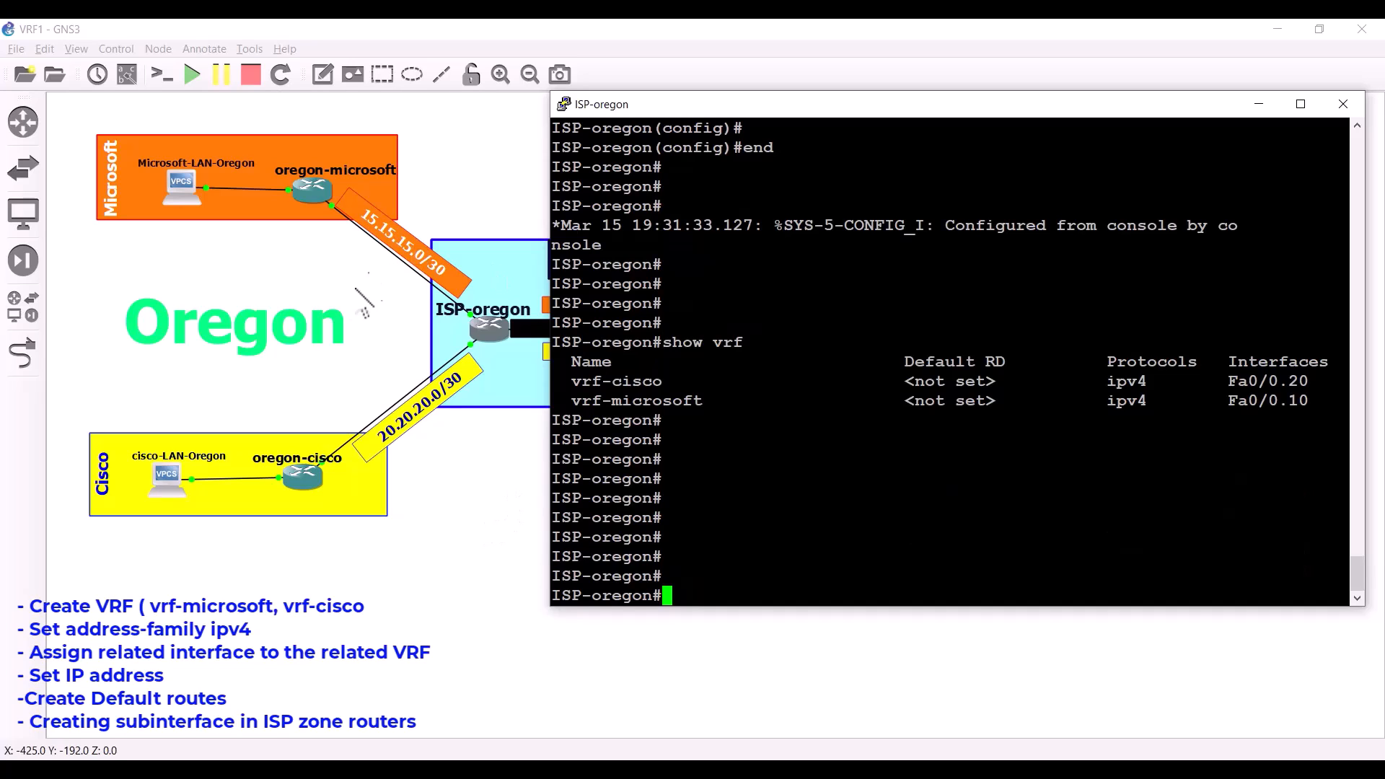
View the full topology diagram and return to the ISP-oregon router's console.
{"action": "left_click", "coordinate": [375, 295]}
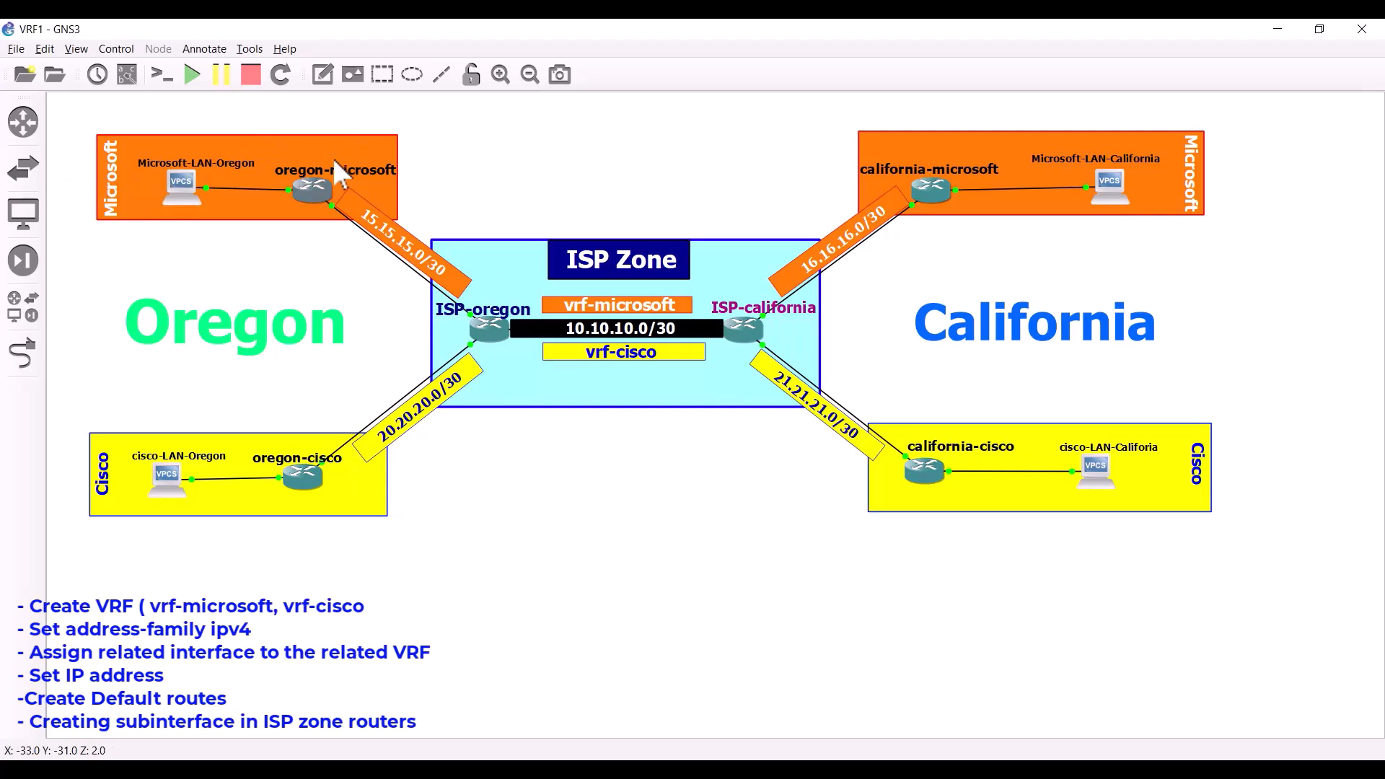
{"action": "double_click", "coordinate": [490, 329]}
{"action": "key", "text": "Return"}
{"action": "key", "text": "Return"}
{"action": "key", "text": "Return"}
{"action": "key", "text": "Return"}
{"action": "key", "text": "Return"}
{"action": "key", "text": "Return"}
{"action": "key", "text": "Return"}
{"action": "key", "text": "Return"}
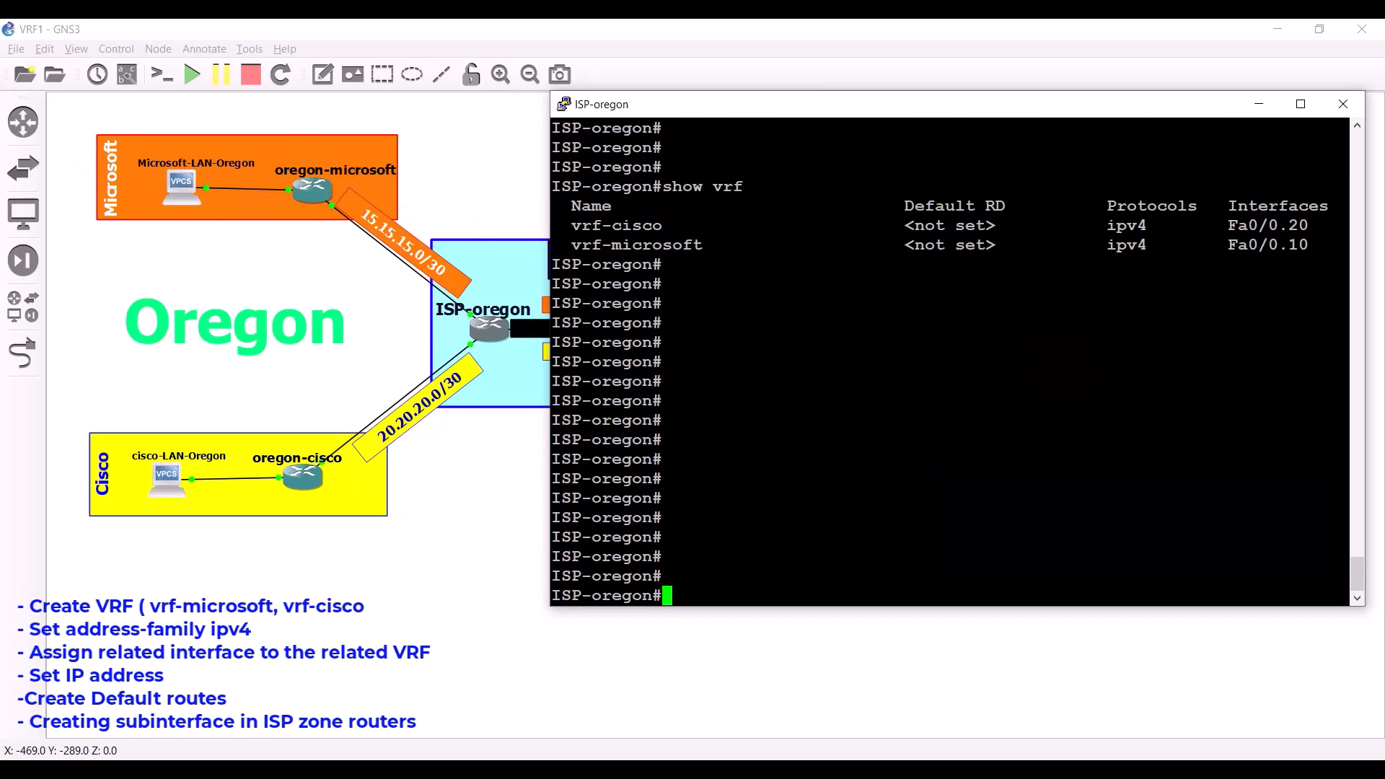
Enter global configuration mode and open interface fa 3/0 for configuration, checking the topology diagram for the link.
{"action": "type", "text": "conf t"}
{"action": "key", "text": "Return"}
{"action": "key", "text": "Return"}
{"action": "key", "text": "Return"}
{"action": "key", "text": "Return"}
{"action": "type", "text": "ig)"}
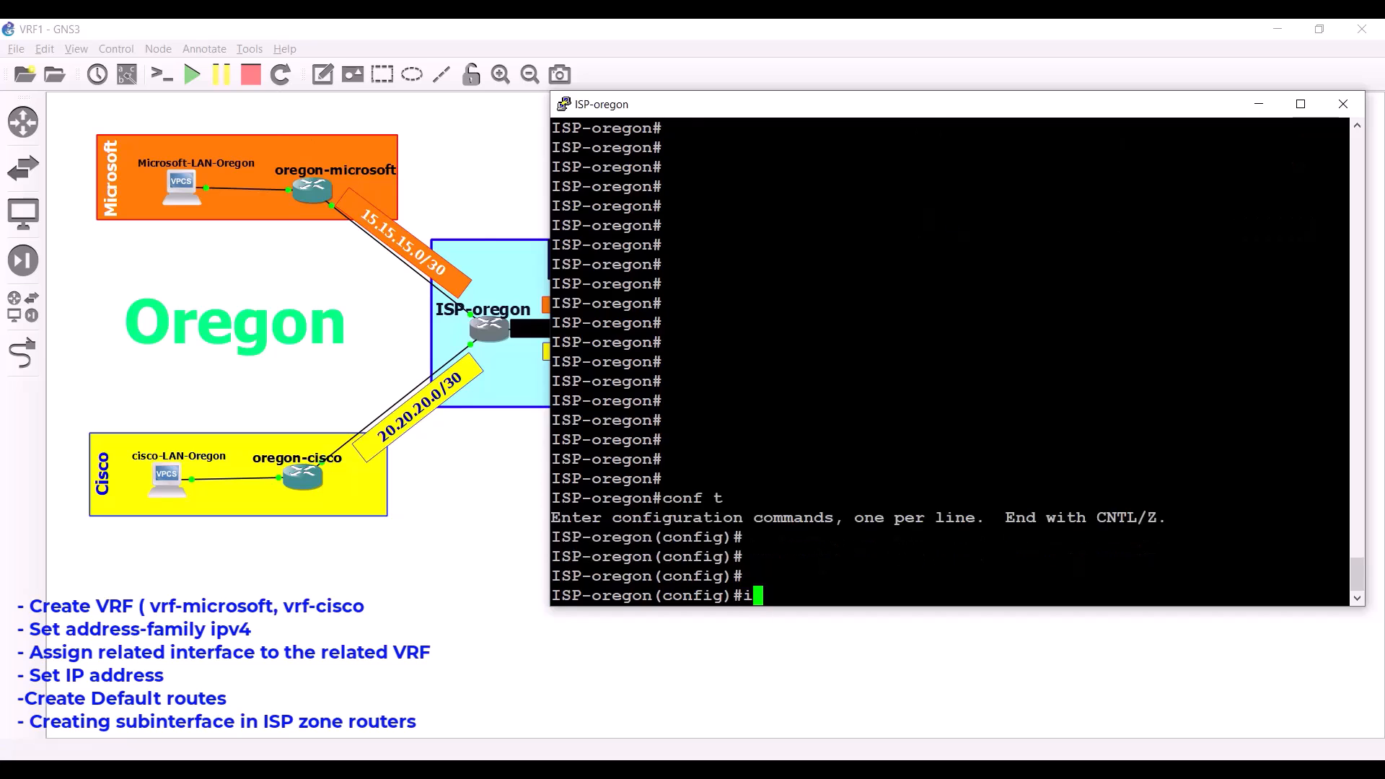
{"action": "left_click", "coordinate": [383, 266]}
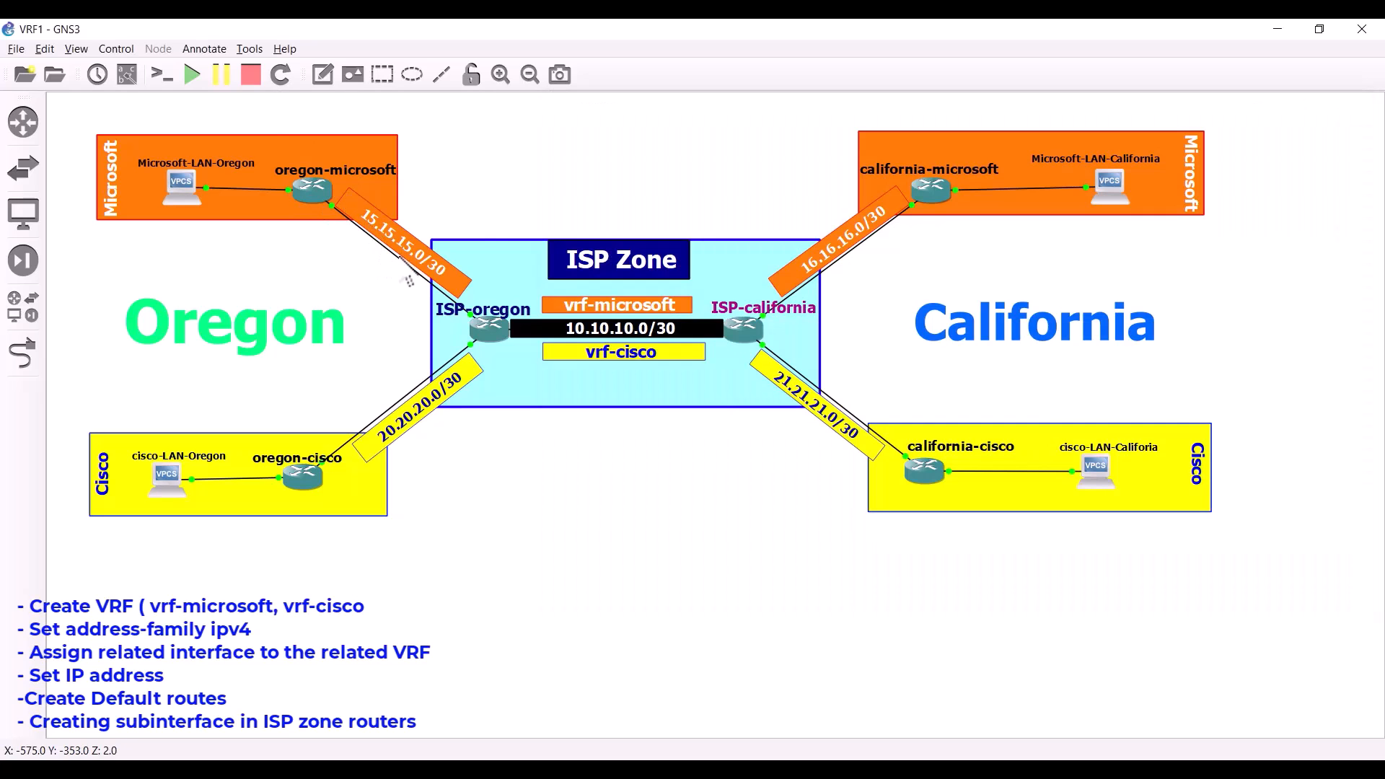
{"action": "double_click", "coordinate": [496, 333]}
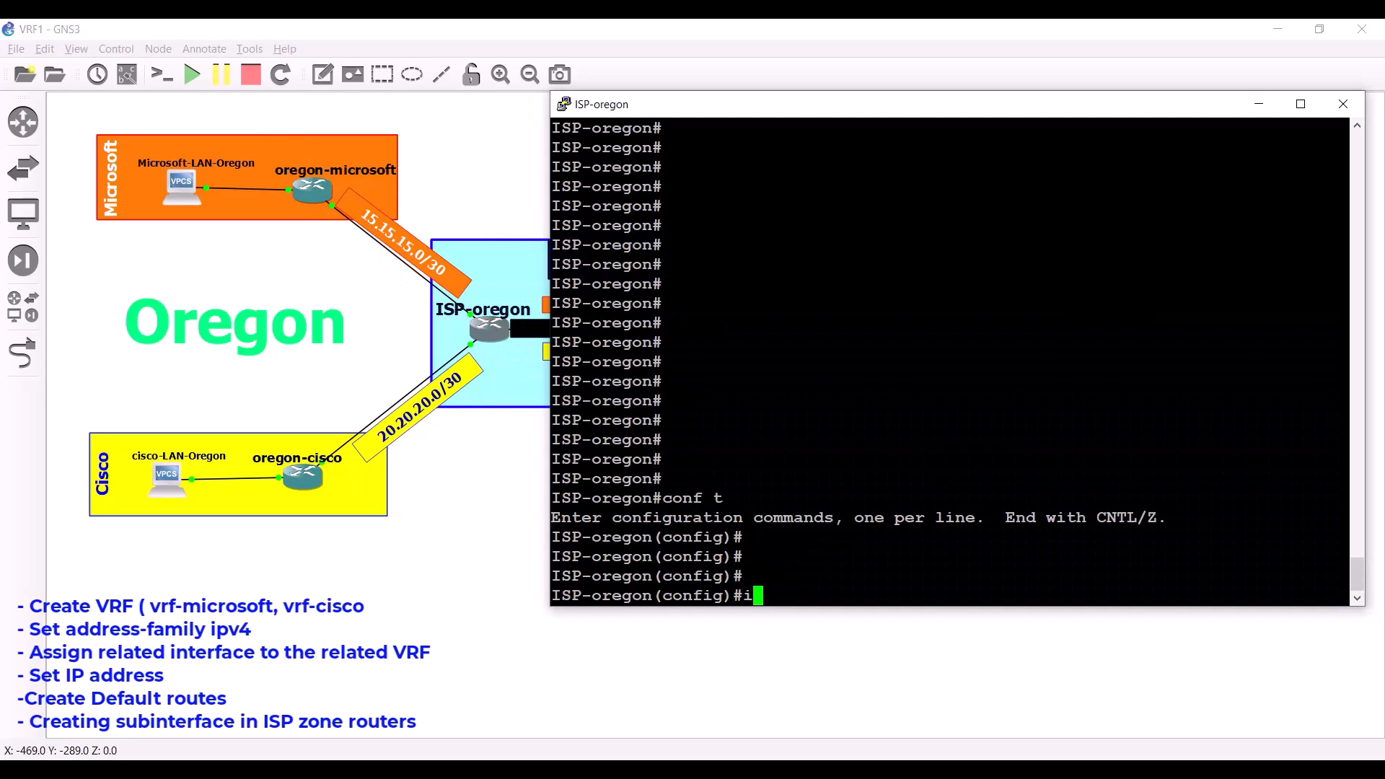
{"action": "type", "text": "nt fa "}
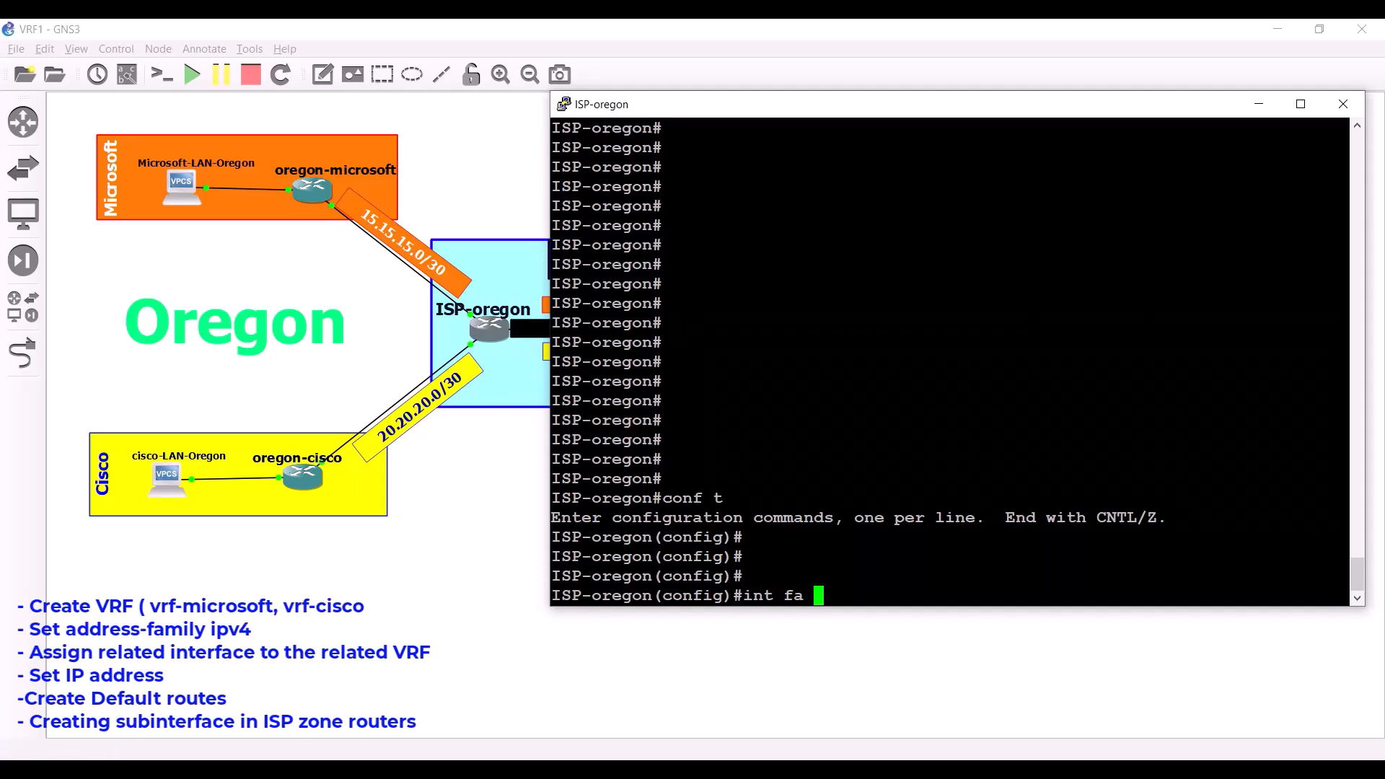
{"action": "type", "text": "3/0"}
{"action": "key", "text": "Return"}
{"action": "key", "text": "Return"}
{"action": "key", "text": "Return"}
{"action": "key", "text": "Return"}
Enable interface fa 3/0 with the no shut command.
{"action": "type", "text": "no shut"}
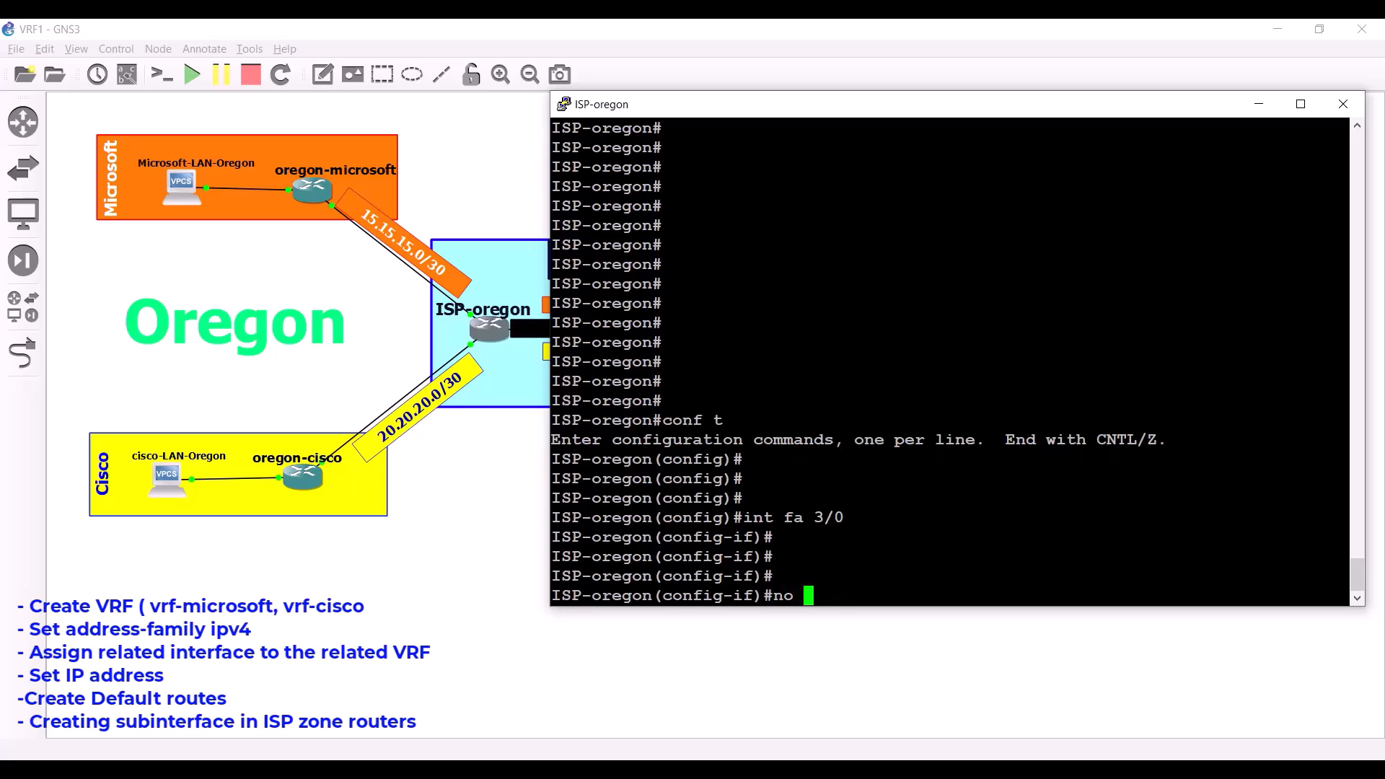
{"action": "key", "text": "Return"}
{"action": "key", "text": "Return"}
{"action": "key", "text": "Return"}
{"action": "key", "text": "Return"}
{"action": "key", "text": "Return"}
{"action": "key", "text": "Return"}
Try to assign interface fa 3/0 to a VRF named vrf-microsft.
{"action": "type", "text": "ip add"}
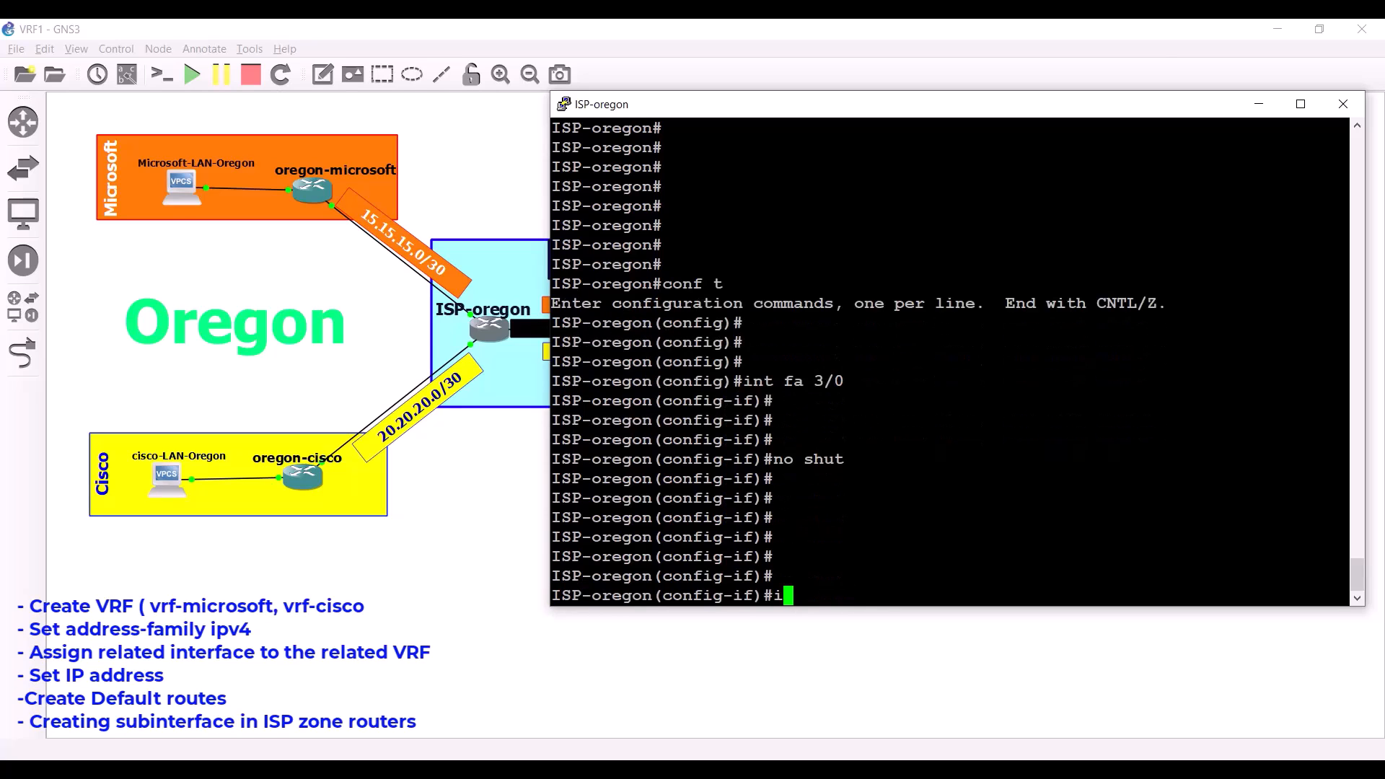
{"action": "key", "text": "Tab"}
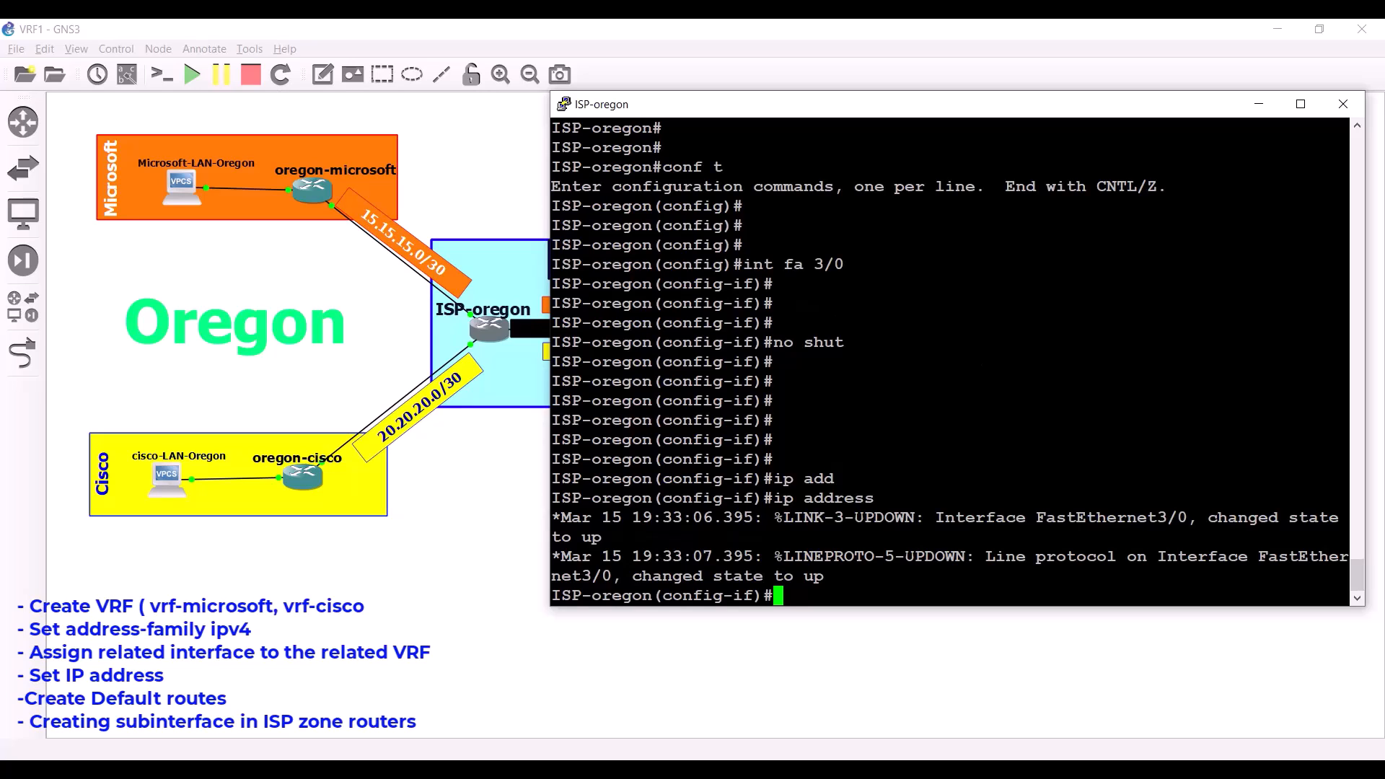
{"action": "type", "text": "vrf fo"}
{"action": "type", "text": "r"}
{"action": "key", "text": "Tab"}
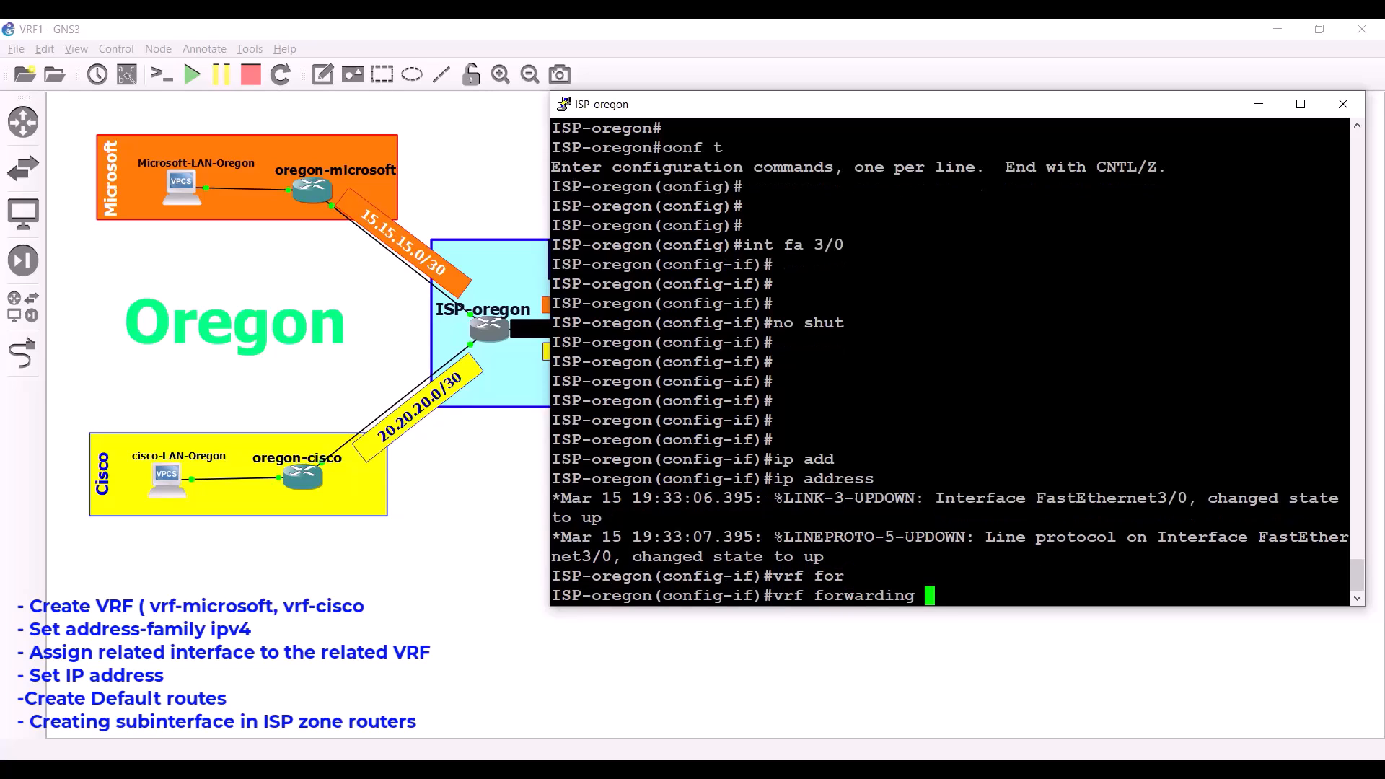
{"action": "type", "text": "vrf-micros"}
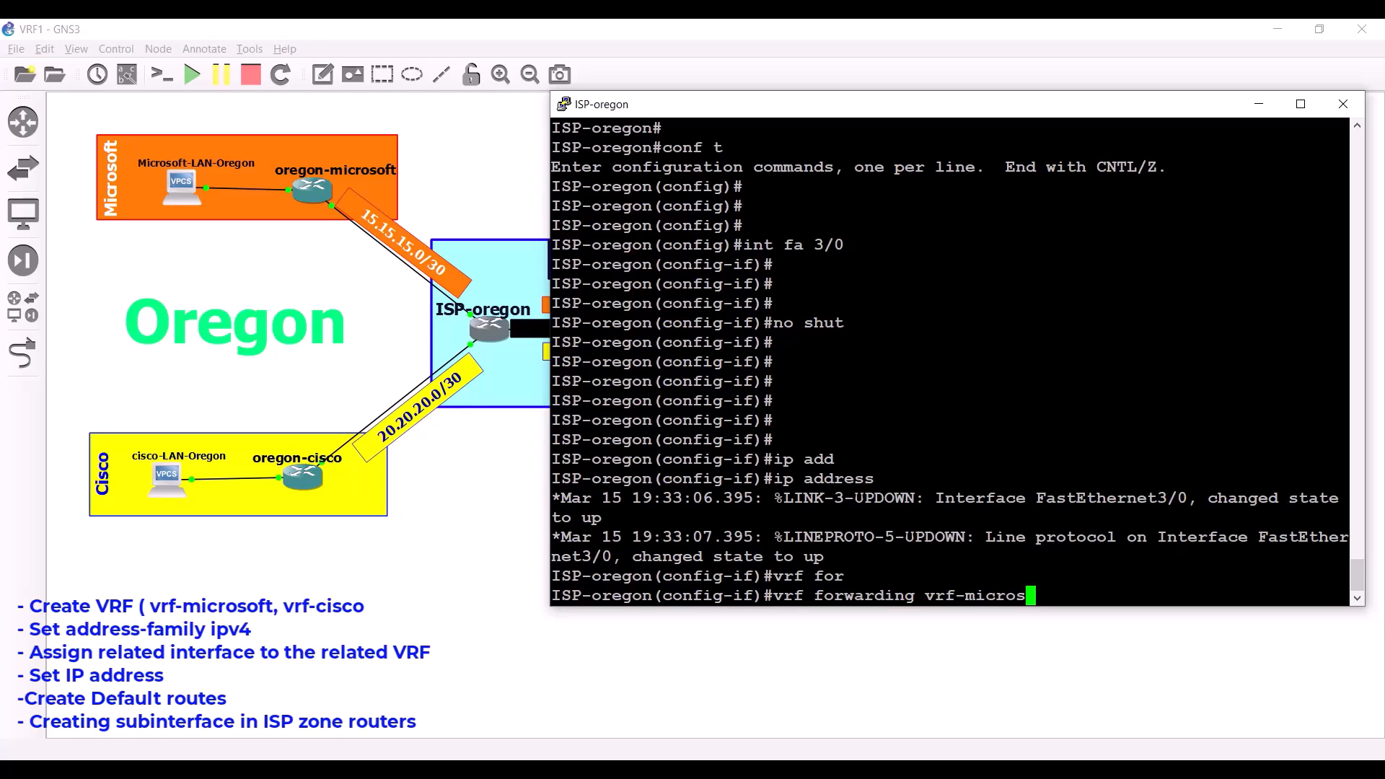
{"action": "type", "text": "ft"}
{"action": "key", "text": "Return"}
Assign interface fa 3/0 to vrf-microsoft by correcting the VRF name in the previous forwarding command.
{"action": "key", "text": "Up"}
{"action": "key", "text": "BackSpace"}
{"action": "key", "text": "BackSpace"}
{"action": "key", "text": "BackSpace"}
{"action": "key", "text": "BackSpace"}
{"action": "key", "text": "BackSpace"}
{"action": "key", "text": "BackSpace"}
{"action": "key", "text": "BackSpace"}
{"action": "key", "text": "BackSpace"}
{"action": "type", "text": "microsoft"}
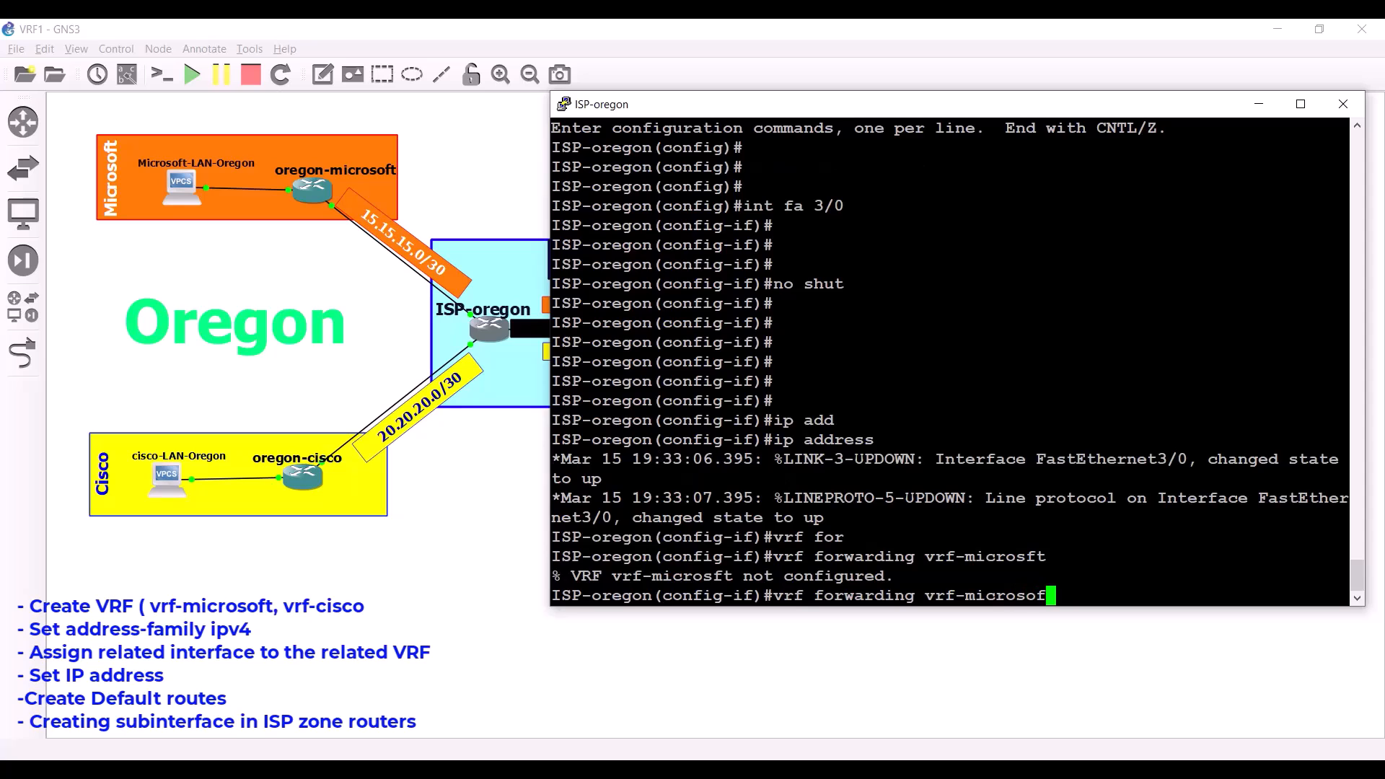
{"action": "key", "text": "Return"}
{"action": "key", "text": "Return"}
{"action": "key", "text": "Return"}
{"action": "key", "text": "Return"}
{"action": "key", "text": "Return"}
{"action": "key", "text": "Return"}
{"action": "key", "text": "Return"}
{"action": "key", "text": "Return"}
{"action": "key", "text": "Return"}
{"action": "key", "text": "Return"}
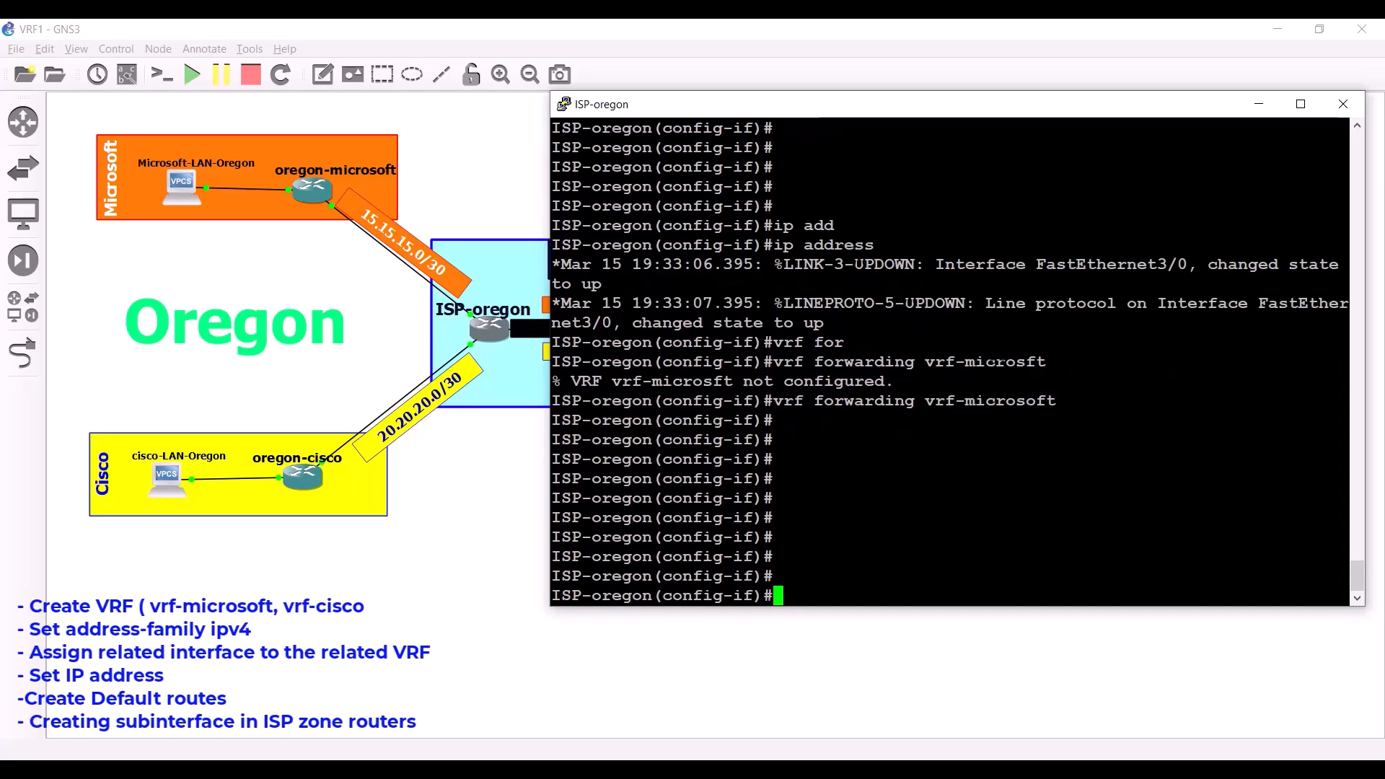
Assign IP address 15.15.15.1 with mask 255.255.255.252 to interface fa 3/0 and return to privileged EXEC mode.
{"action": "type", "text": "ip add"}
{"action": "key", "text": "Tab"}
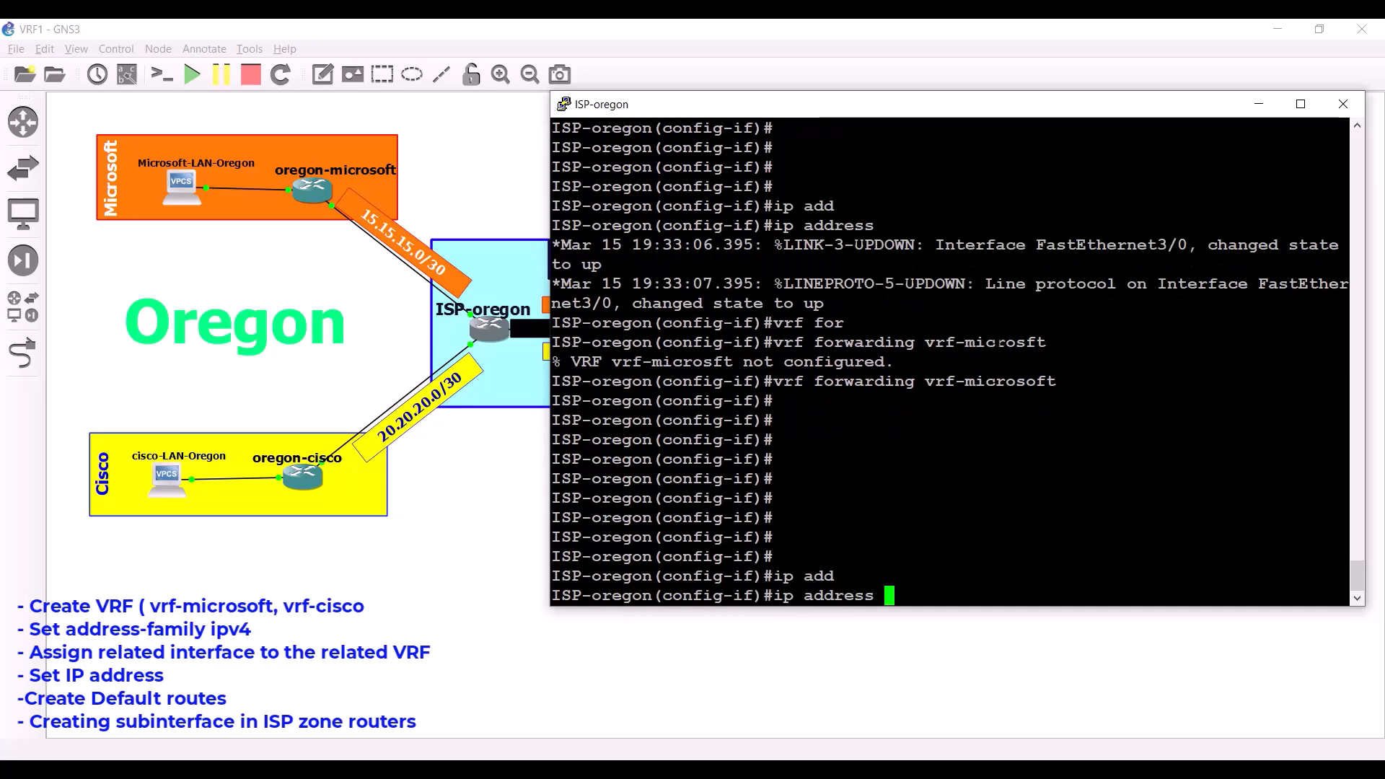
{"action": "type", "text": "15.15.1"}
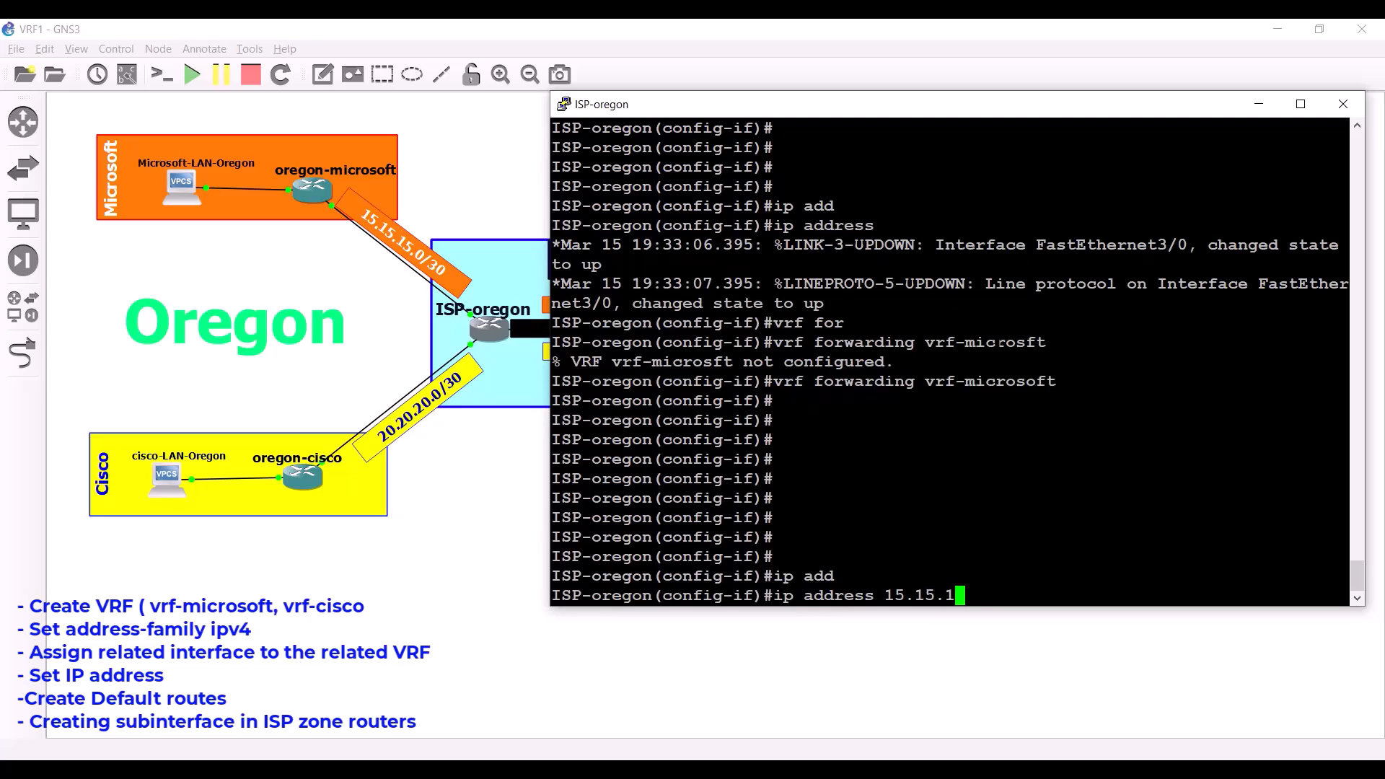
{"action": "type", "text": "5.1 255.255.255"}
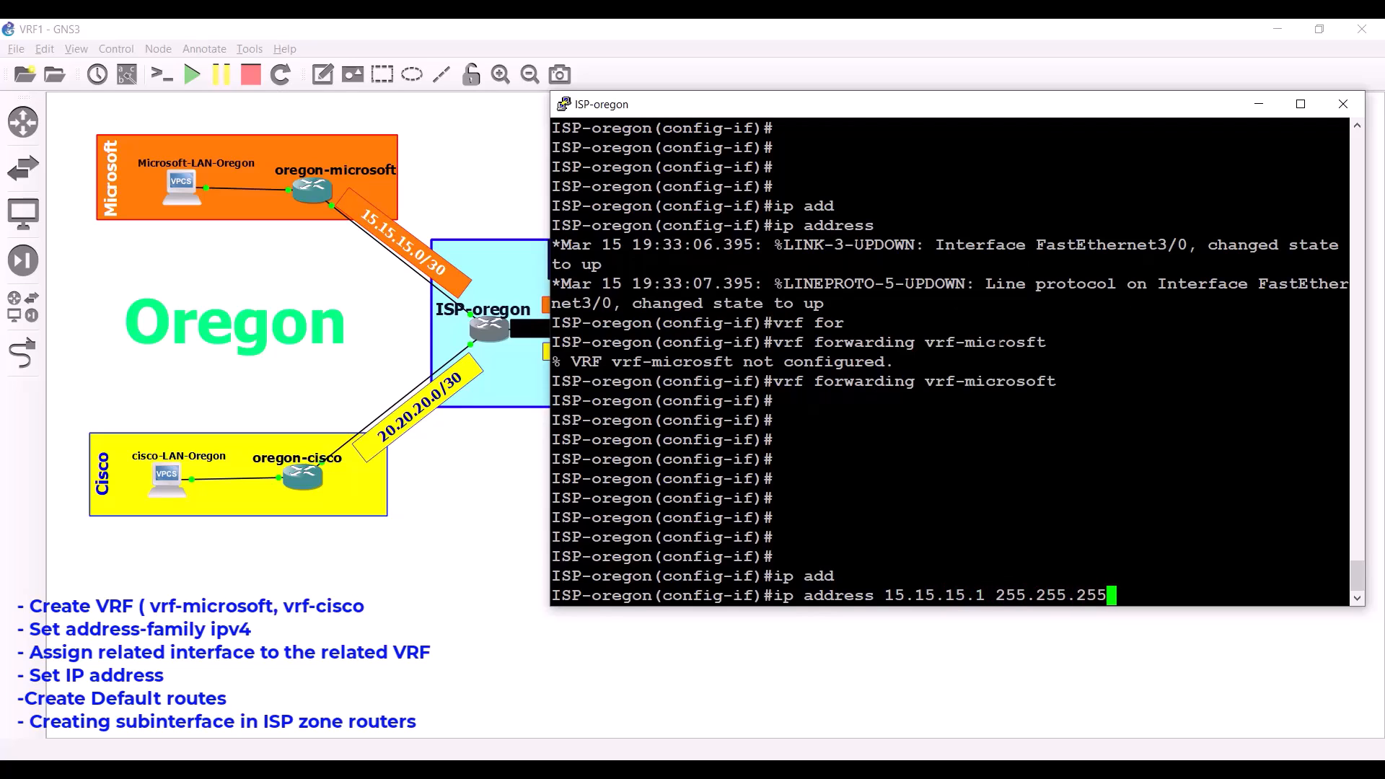
{"action": "type", "text": ".252"}
{"action": "key", "text": "Return"}
{"action": "key", "text": "Return"}
{"action": "key", "text": "Return"}
{"action": "key", "text": "Return"}
{"action": "key", "text": "Return"}
{"action": "key", "text": "Return"}
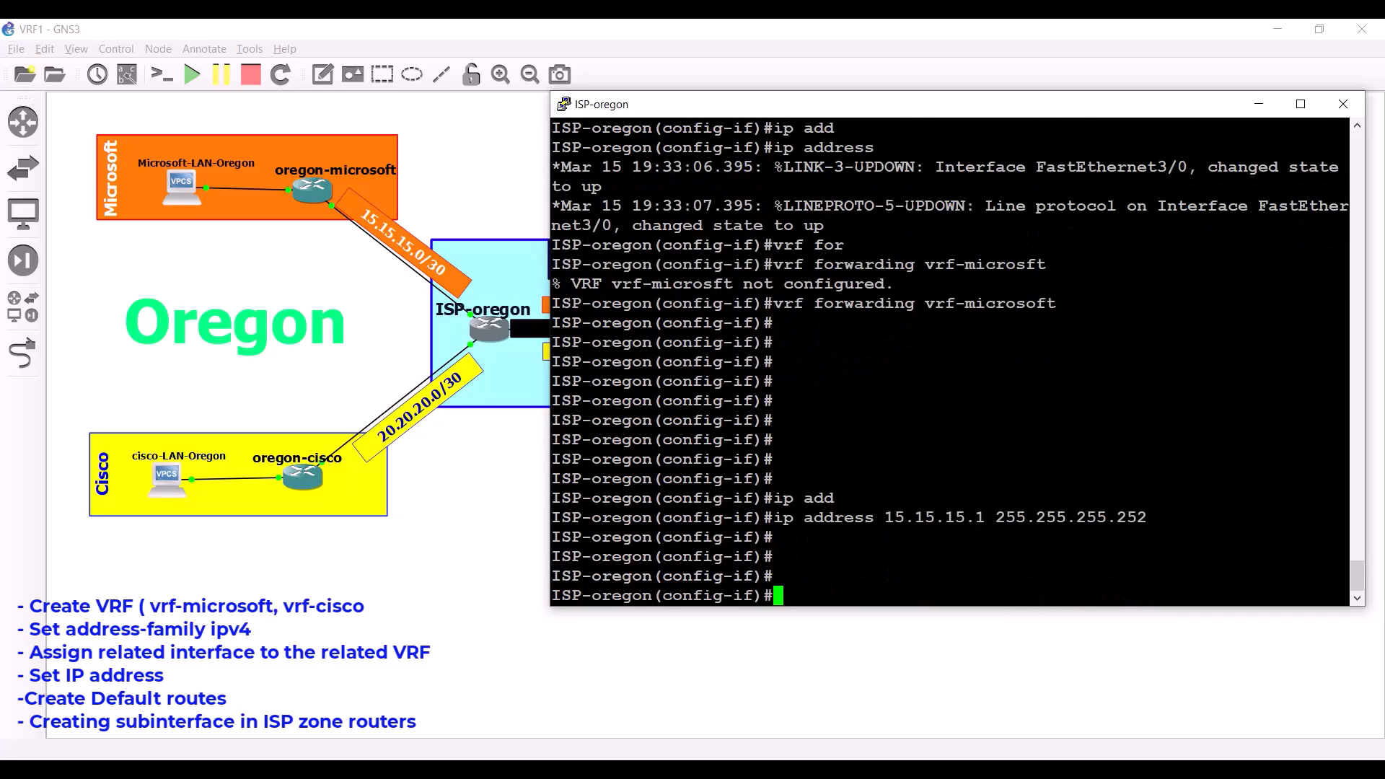
{"action": "type", "text": "end"}
{"action": "key", "text": "Return"}
{"action": "key", "text": "Return"}
{"action": "key", "text": "Return"}
{"action": "key", "text": "Return"}
{"action": "key", "text": "Return"}
{"action": "key", "text": "Return"}
{"action": "key", "text": "Return"}
{"action": "key", "text": "Return"}
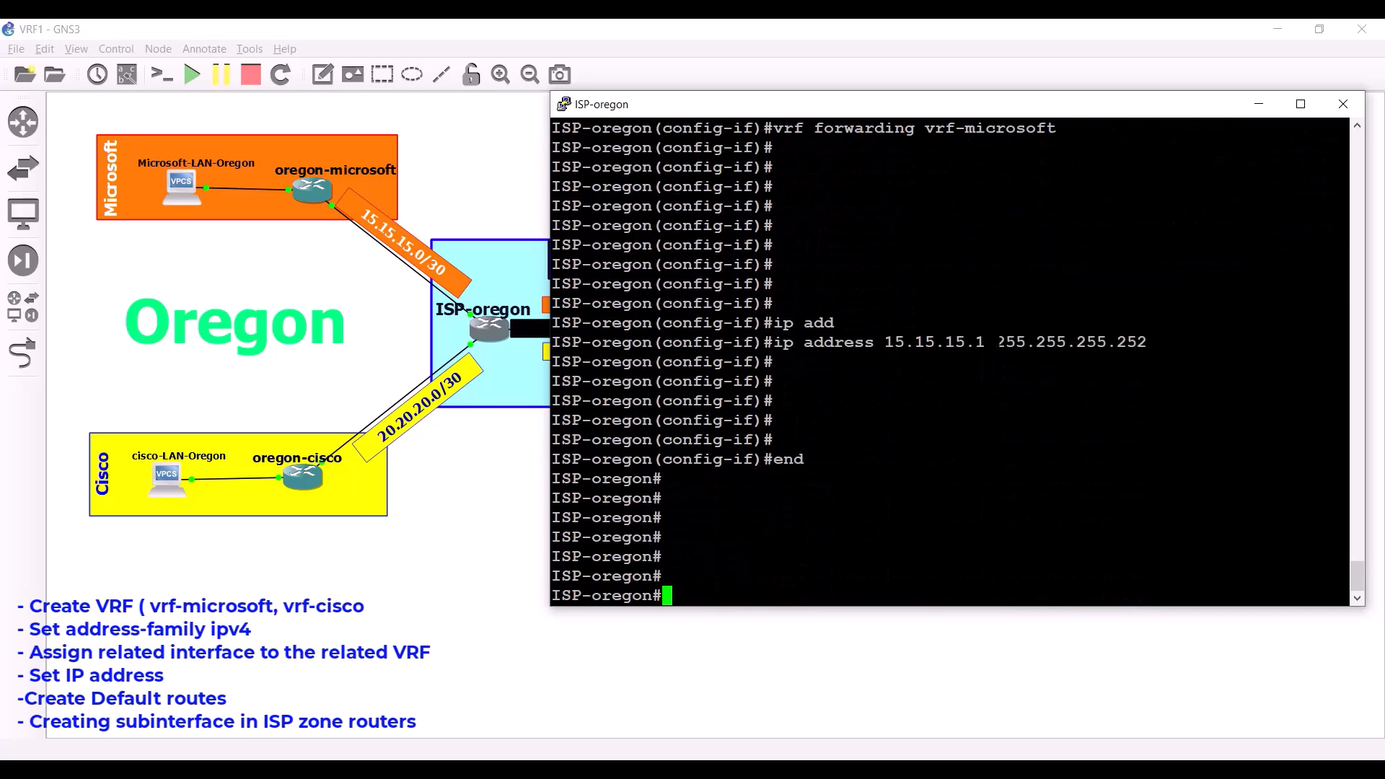
Ping 15.15.15.2 from ISP-oregon through VRF vrf-microsoft.
{"action": "type", "text": "ping"}
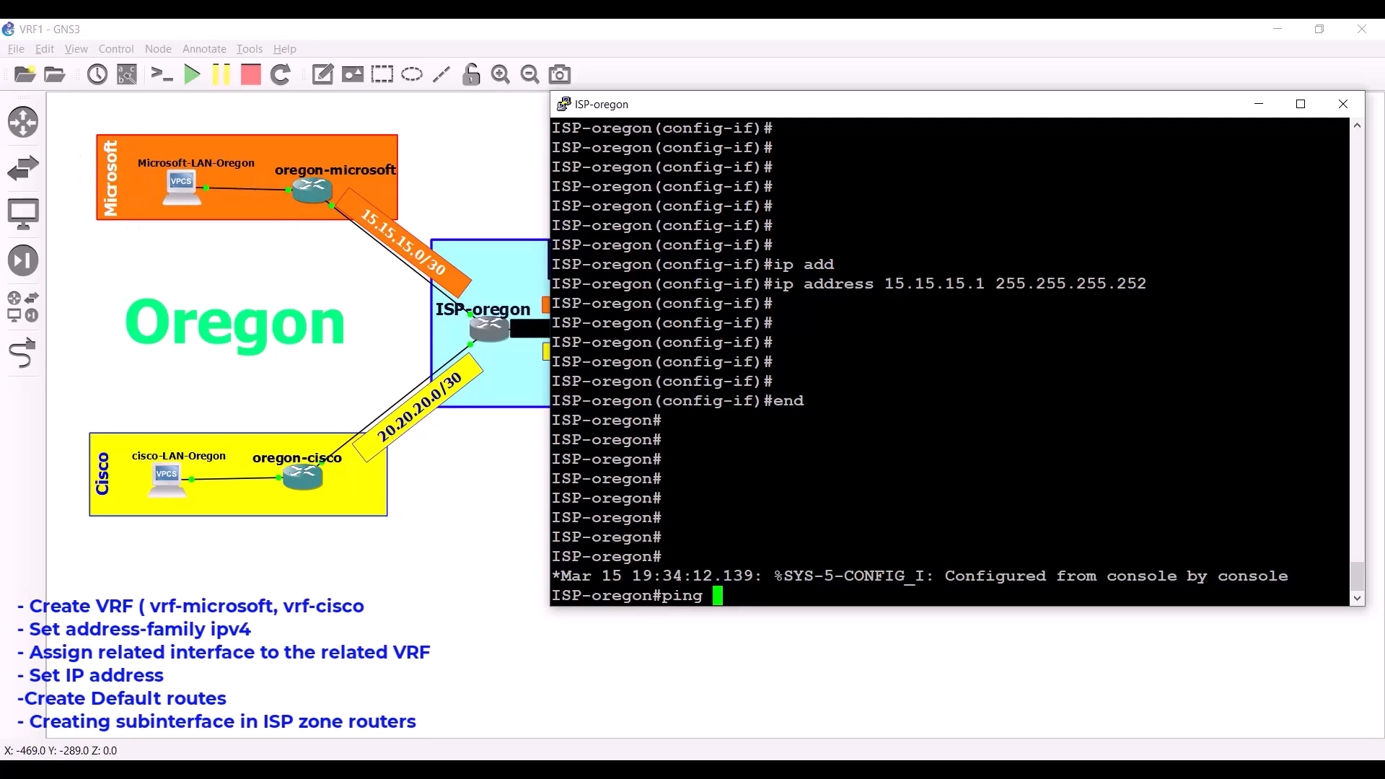
{"action": "type", "text": "vrf "}
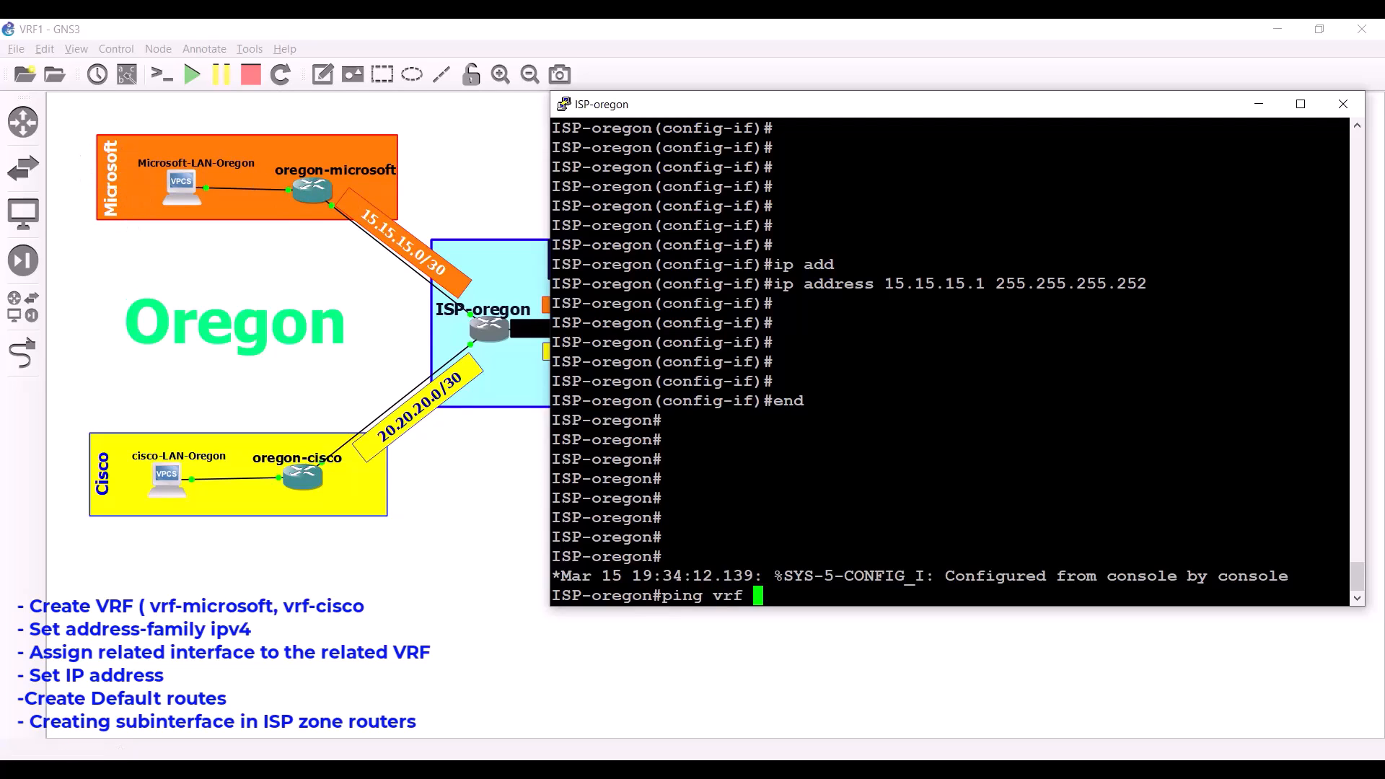
{"action": "type", "text": "vrf-microsoft 15"}
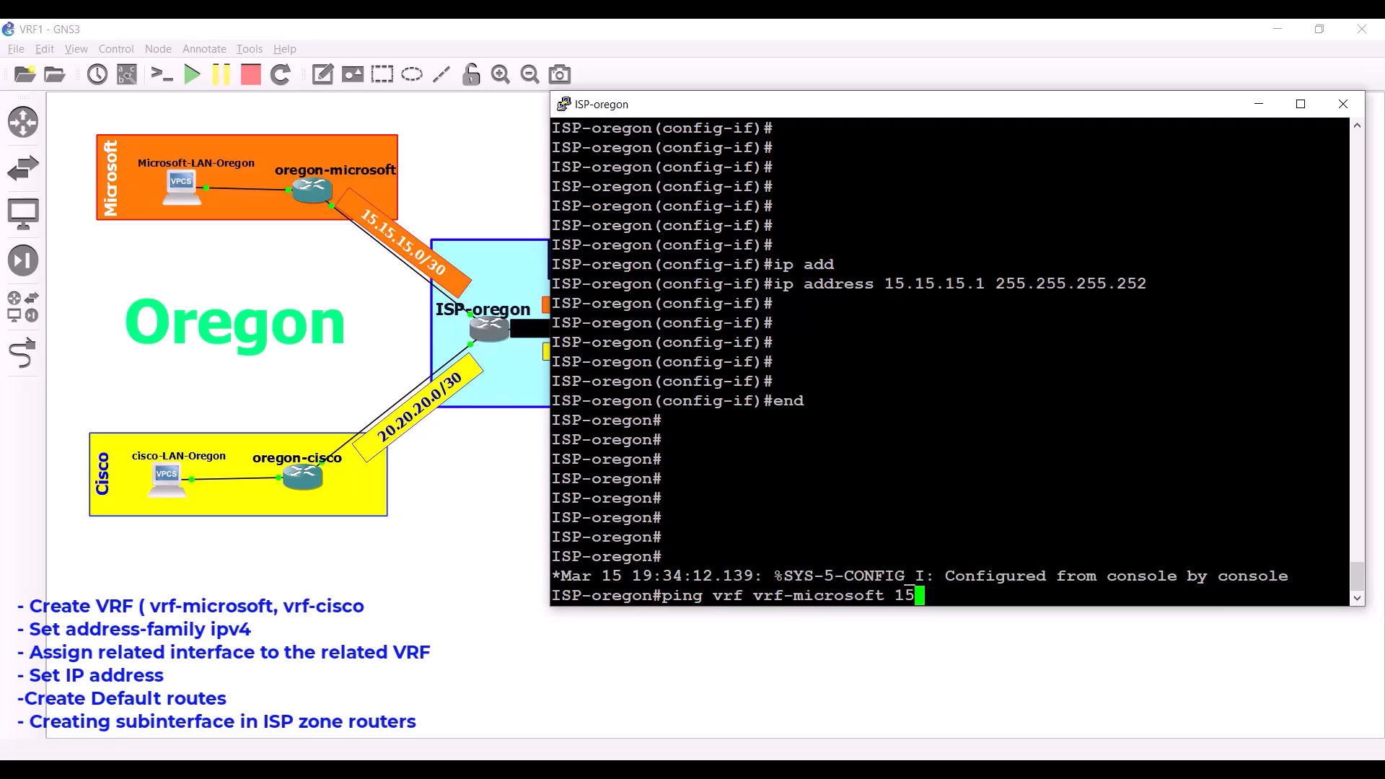
{"action": "type", "text": ".15.15.2"}
{"action": "key", "text": "Return"}
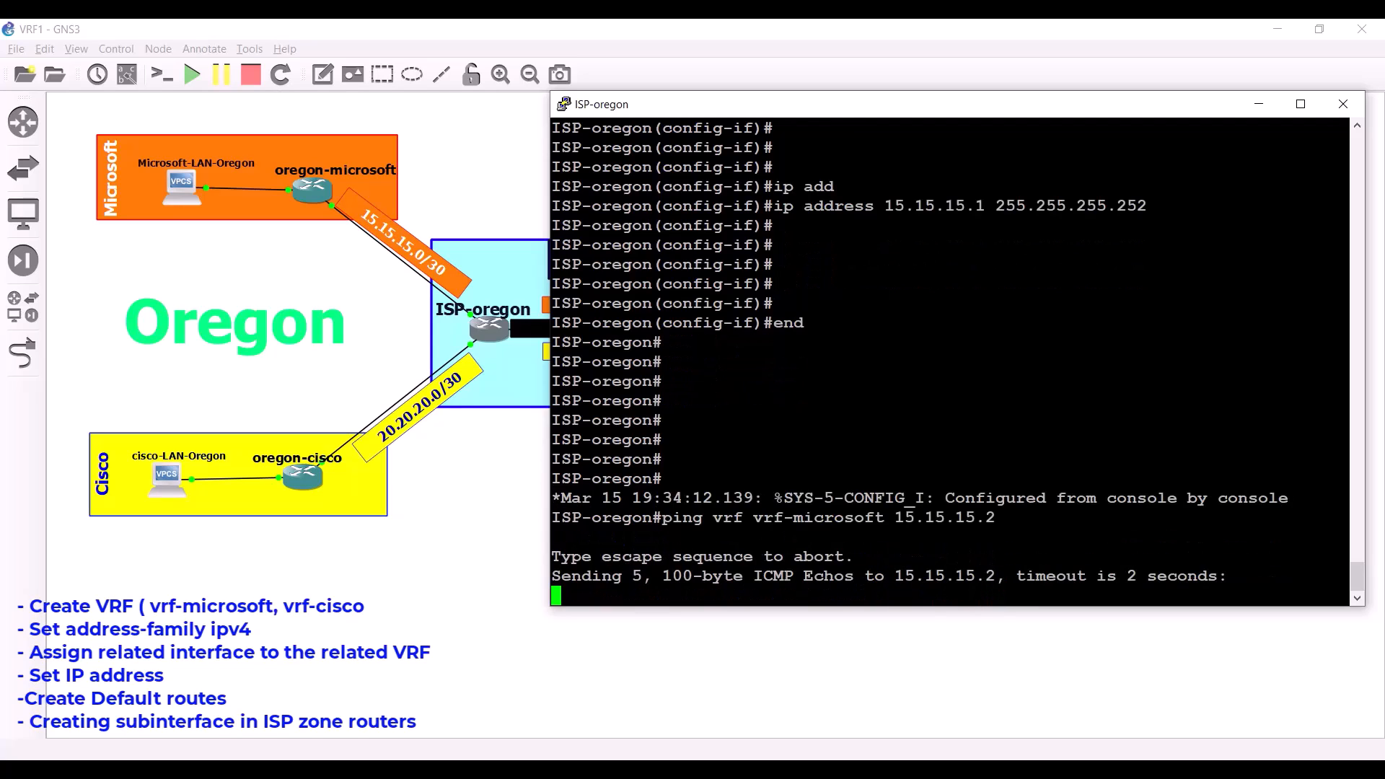
{"action": "key", "text": "Return"}
{"action": "key", "text": "Return"}
{"action": "key", "text": "Return"}
Repeat the vrf-microsoft ping to 15.15.15.2 to recheck the link to oregon-microsoft.
{"action": "key", "text": "Up"}
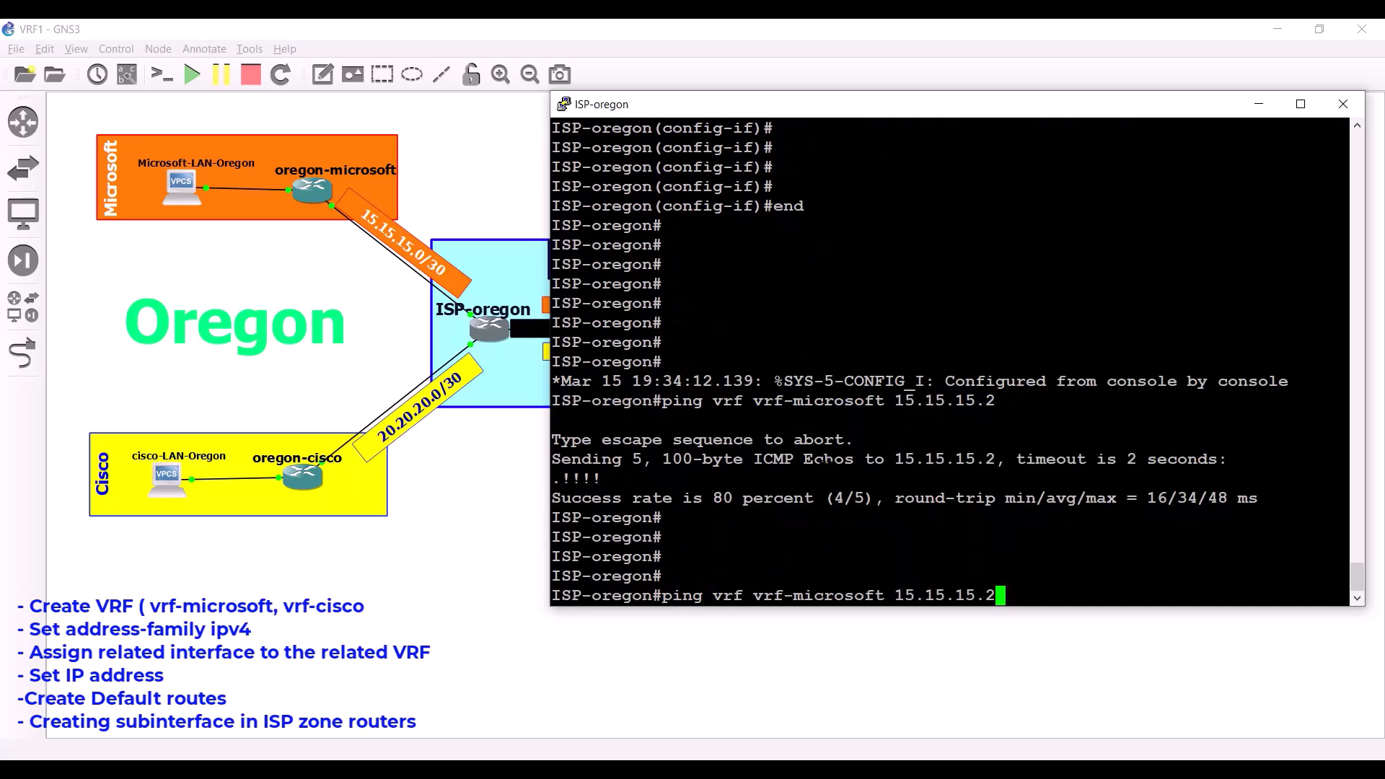
{"action": "key", "text": "Return"}
{"action": "left_click_drag", "start_coordinate": [848, 575], "coordinate": [881, 575]}
{"action": "key", "text": "Return"}
{"action": "key", "text": "Return"}
{"action": "key", "text": "Return"}
{"action": "key", "text": "Return"}
{"action": "key", "text": "Return"}
{"action": "key", "text": "Return"}
{"action": "key", "text": "Return"}
{"action": "key", "text": "Return"}
{"action": "key", "text": "Return"}
{"action": "key", "text": "Return"}
{"action": "key", "text": "Return"}
{"action": "key", "text": "Return"}
{"action": "key", "text": "Return"}
{"action": "key", "text": "Return"}
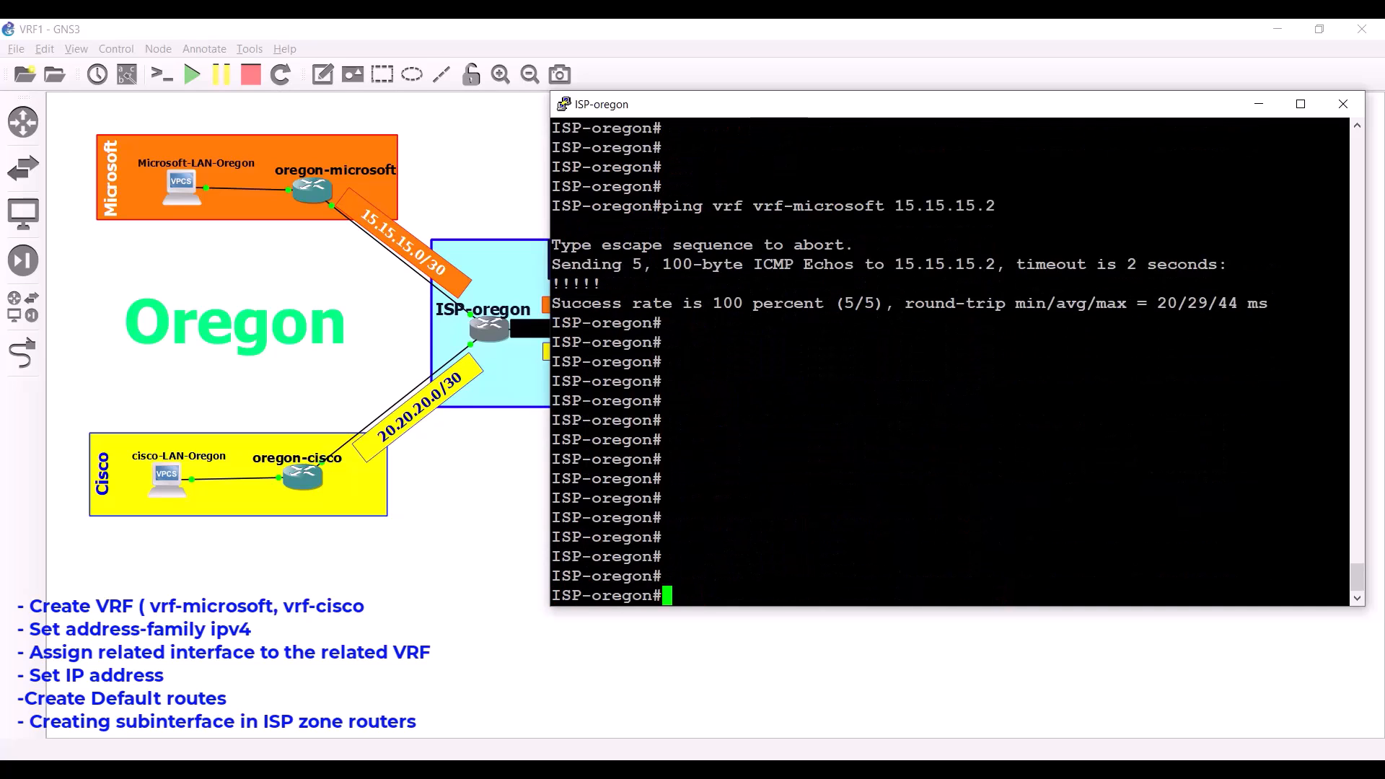
Enter global configuration mode on ISP-oregon and open interface fa 0/0 for configuration.
{"action": "type", "text": "conf t"}
{"action": "key", "text": "Return"}
{"action": "key", "text": "Return"}
{"action": "key", "text": "Return"}
{"action": "key", "text": "Return"}
{"action": "key", "text": "Return"}
{"action": "key", "text": "Return"}
{"action": "key", "text": "Return"}
{"action": "type", "text": "int "}
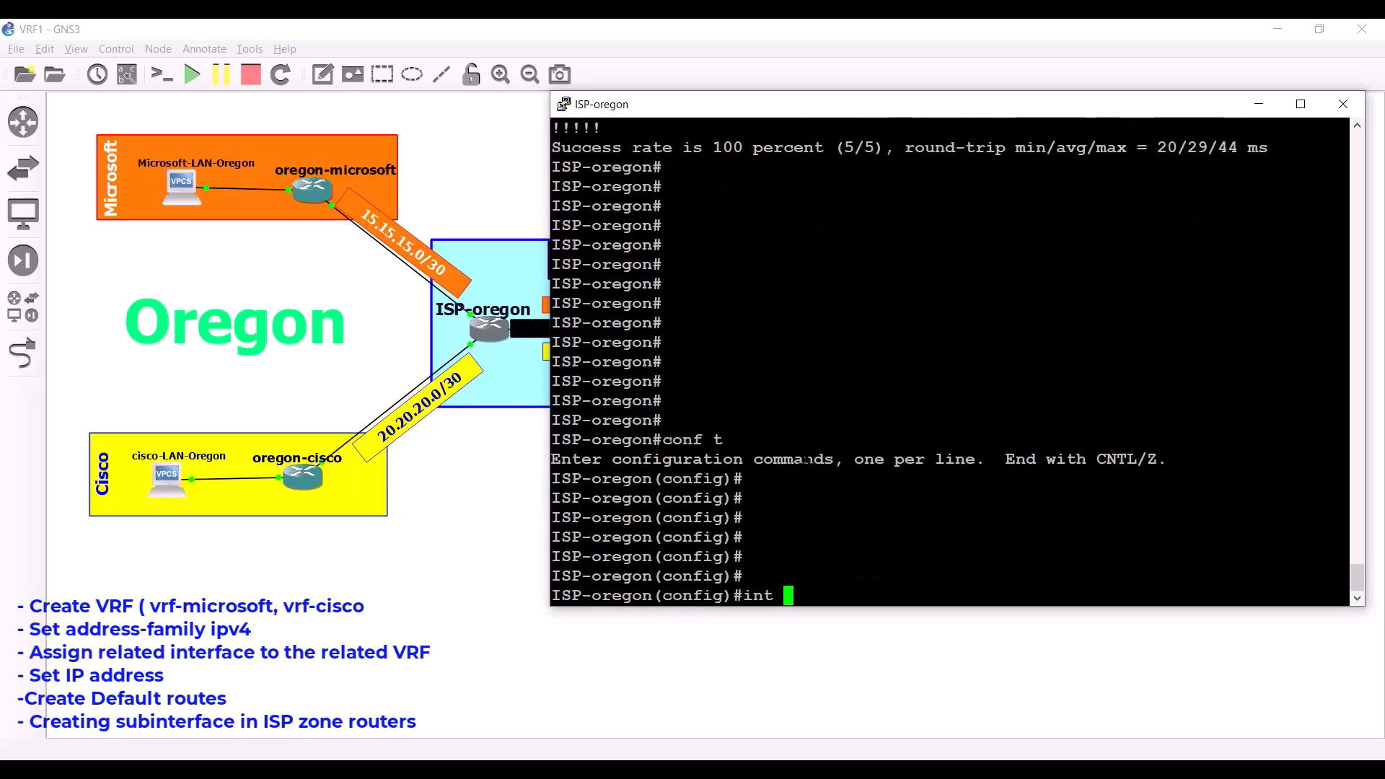
{"action": "type", "text": "fa 0."}
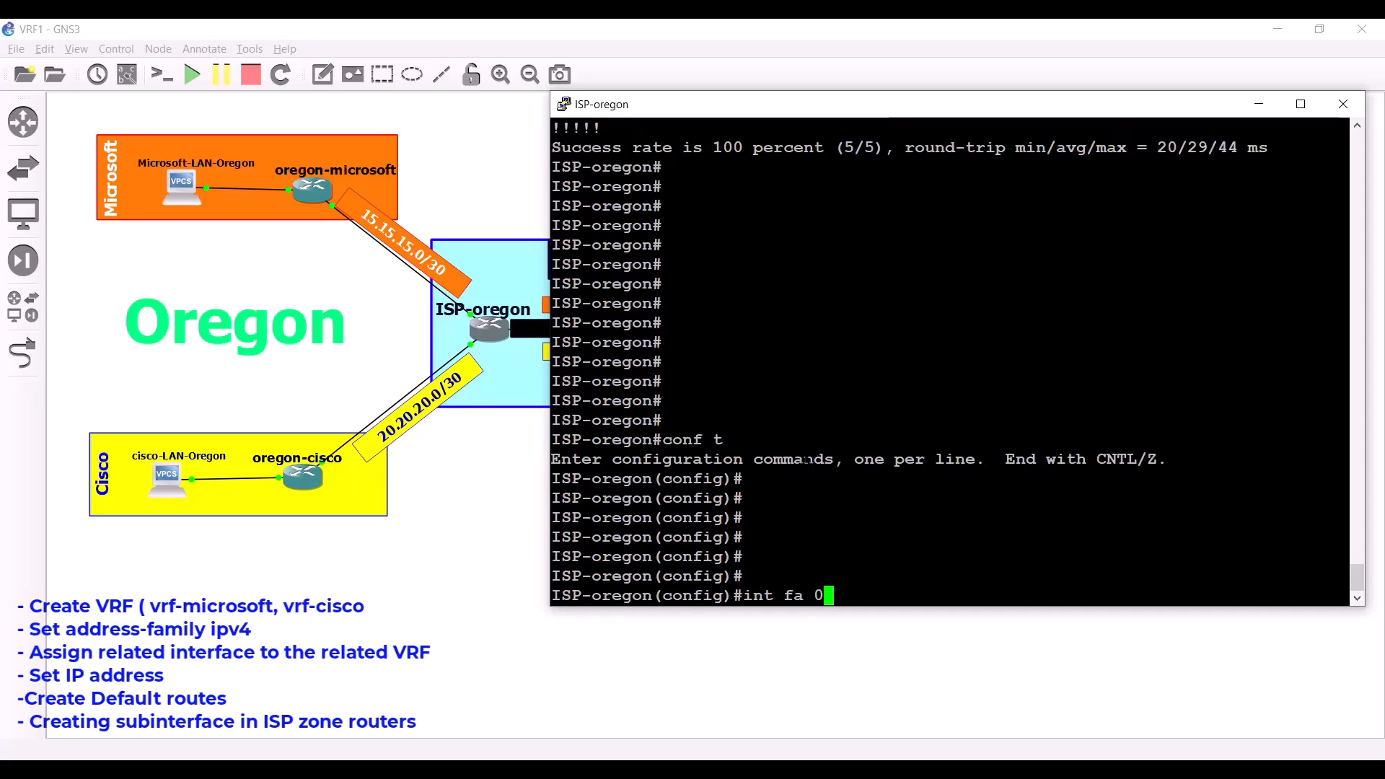
{"action": "key", "text": "BackSpace"}
{"action": "type", "text": "/-"}
{"action": "key", "text": "BackSpace"}
{"action": "type", "text": "0"}
{"action": "key", "text": "Return"}
{"action": "key", "text": "Return"}
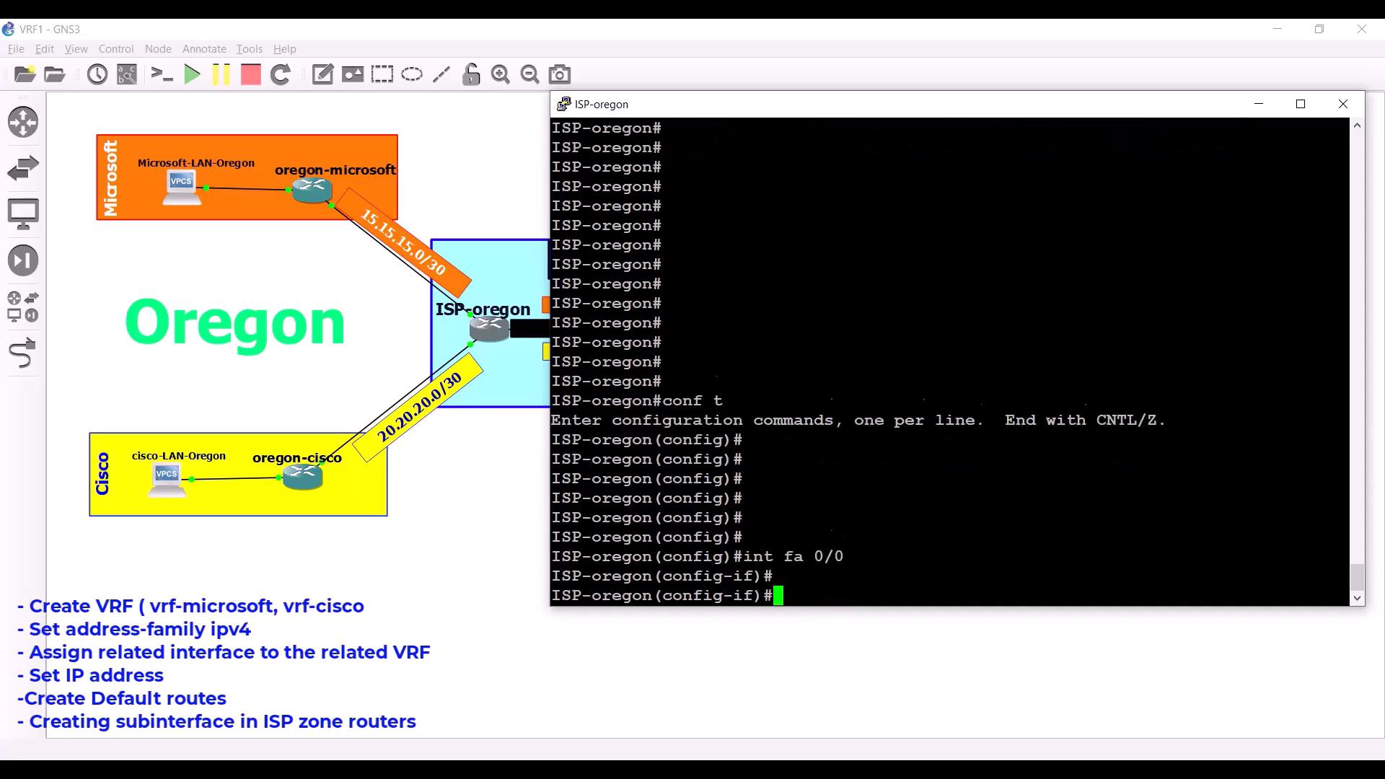
Enable interface fa 0/0 with the no shut command and return to privileged EXEC mode.
{"action": "type", "text": "no shut"}
{"action": "key", "text": "Return"}
{"action": "key", "text": "Return"}
{"action": "key", "text": "Return"}
{"action": "key", "text": "Return"}
{"action": "key", "text": "Return"}
{"action": "key", "text": "Return"}
{"action": "key", "text": "Return"}
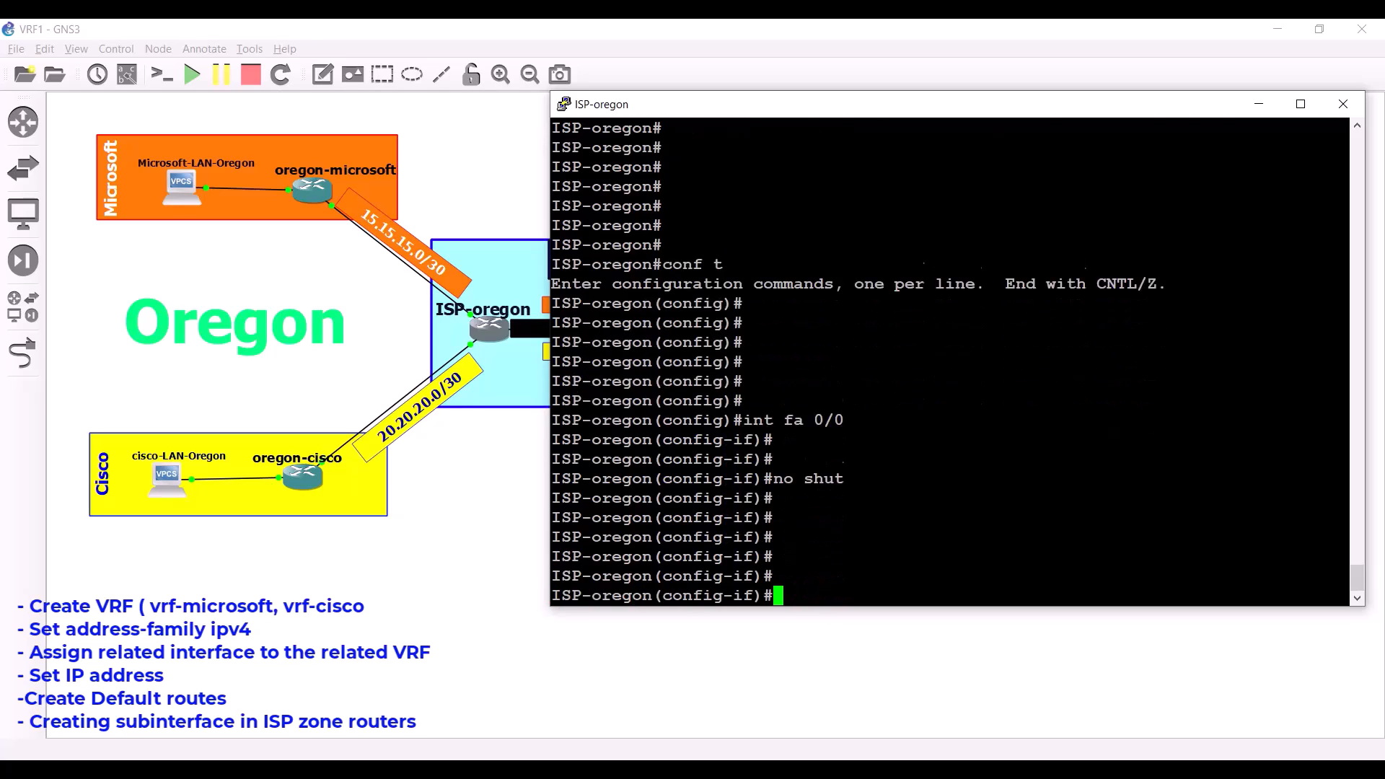
{"action": "type", "text": "end"}
{"action": "key", "text": "Return"}
{"action": "key", "text": "Return"}
{"action": "key", "text": "Return"}
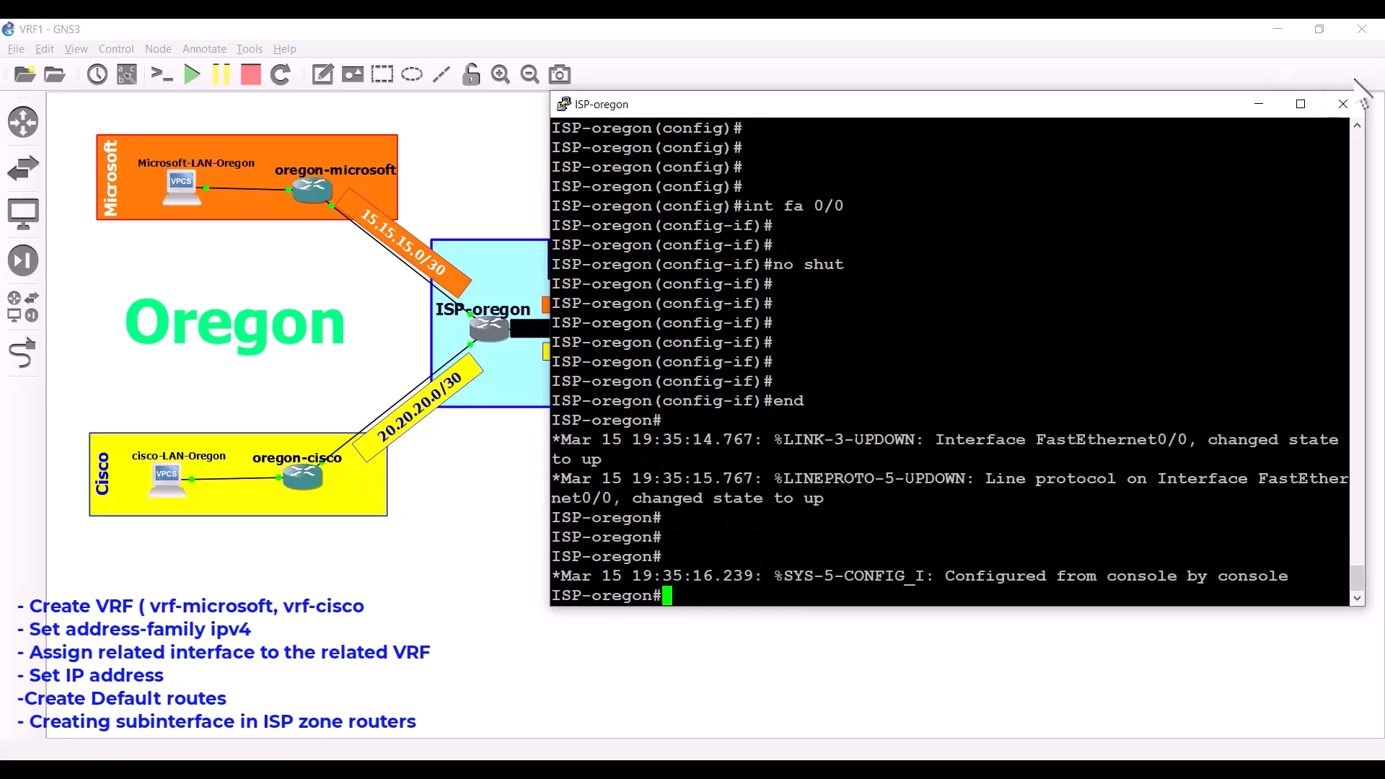
Minimize the ISP-oregon console and open the ISP-california console, placing it so the California side of the topology stays in view.
{"action": "left_click", "coordinate": [1259, 106]}
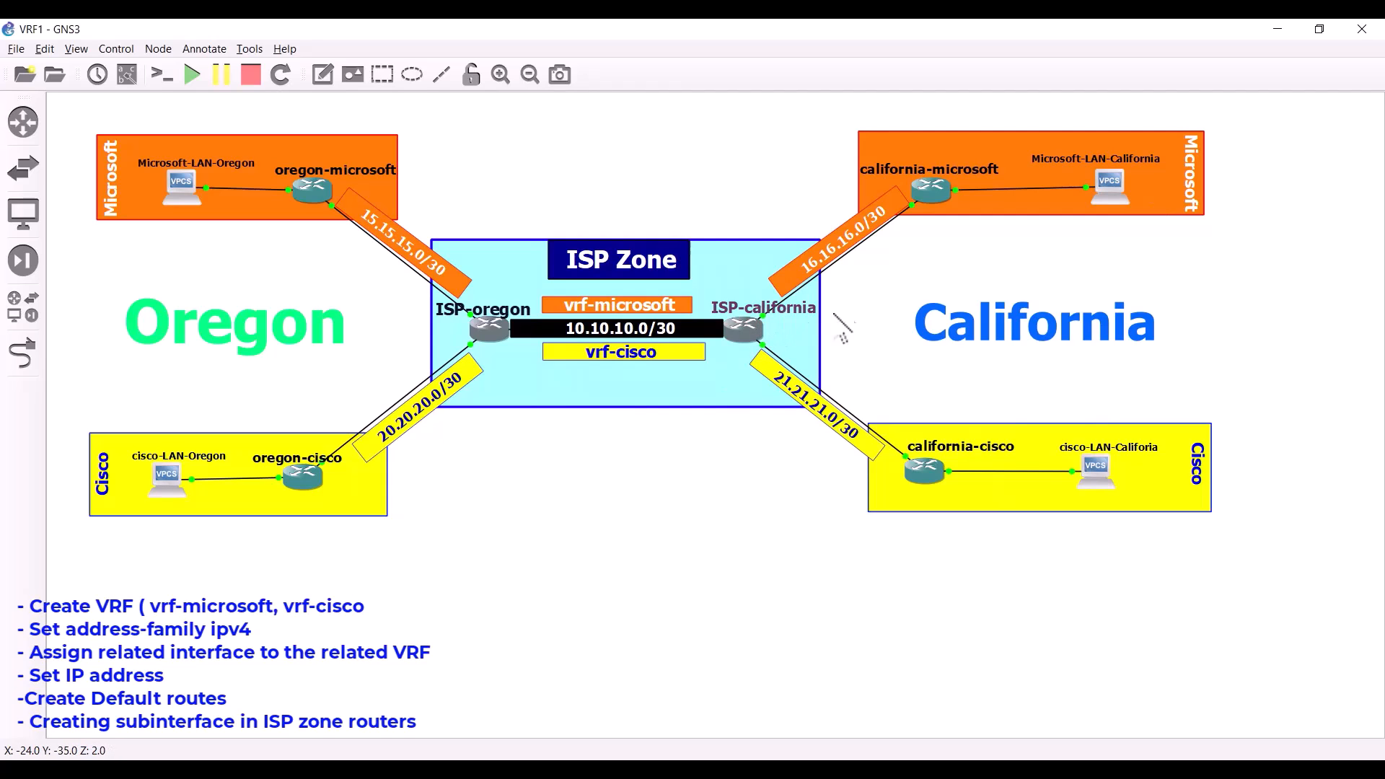
{"action": "double_click", "coordinate": [763, 330]}
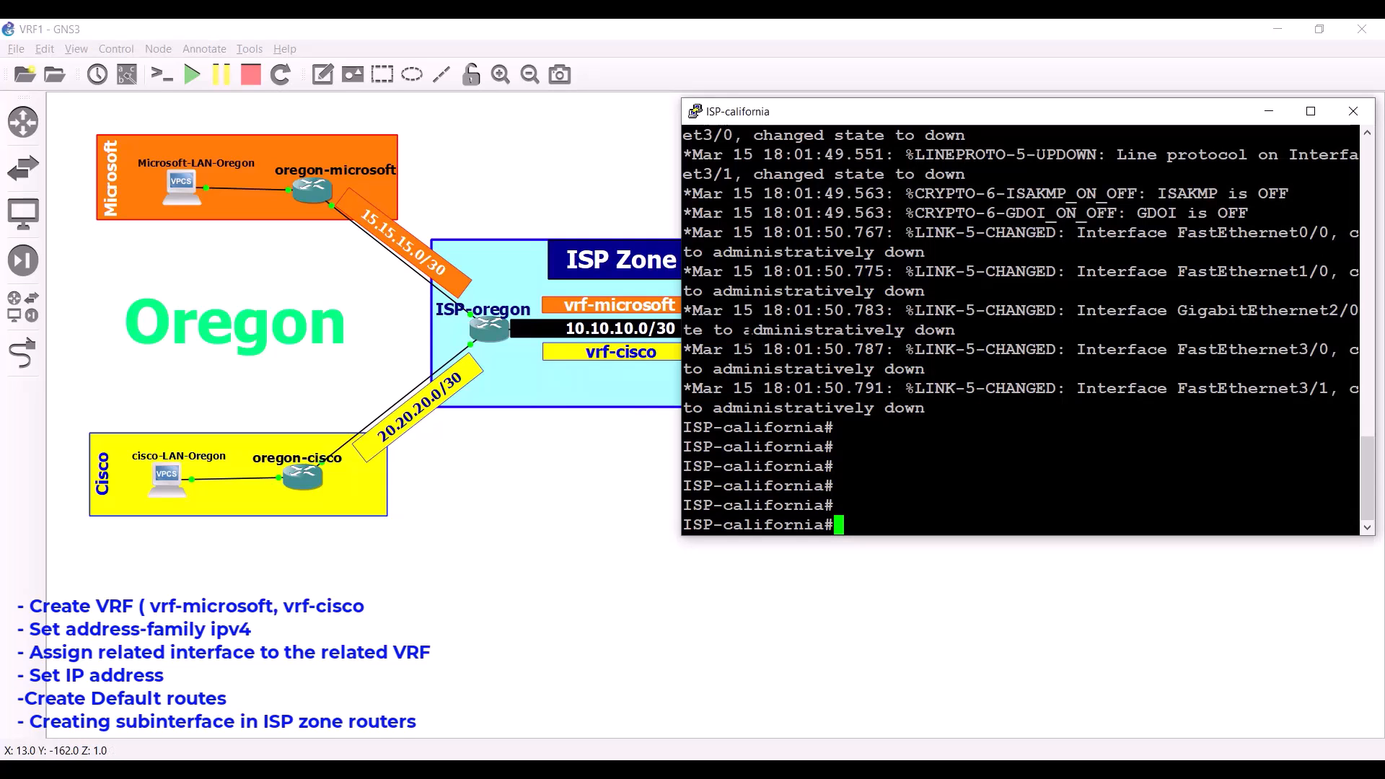
{"action": "left_click_drag", "start_coordinate": [933, 117], "coordinate": [291, 179]}
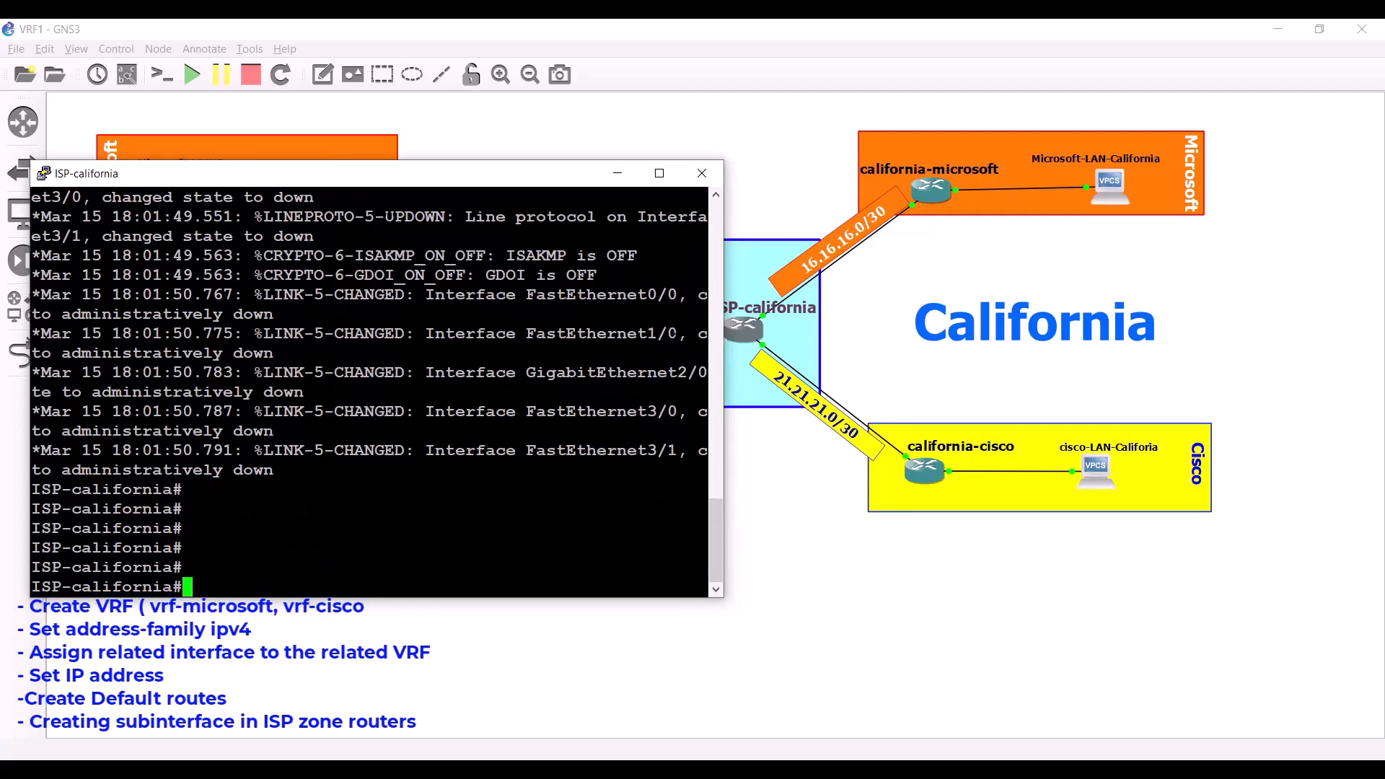
{"action": "mouse_move", "coordinate": [721, 324]}
{"action": "left_mouse_down"}
{"action": "mouse_move", "coordinate": [629, 322]}
{"action": "mouse_move", "coordinate": [735, 322]}
{"action": "mouse_move", "coordinate": [634, 322]}
{"action": "mouse_move", "coordinate": [703, 322]}
{"action": "left_mouse_up"}
{"action": "key", "text": "Return"}
{"action": "key", "text": "Return"}
{"action": "key", "text": "Return"}
{"action": "key", "text": "Return"}
Enter global configuration mode on ISP-california.
{"action": "type", "text": "conf t"}
{"action": "key", "text": "Return"}
{"action": "key", "text": "Return"}
{"action": "key", "text": "Return"}
{"action": "key", "text": "Return"}
{"action": "key", "text": "Return"}
{"action": "key", "text": "Return"}
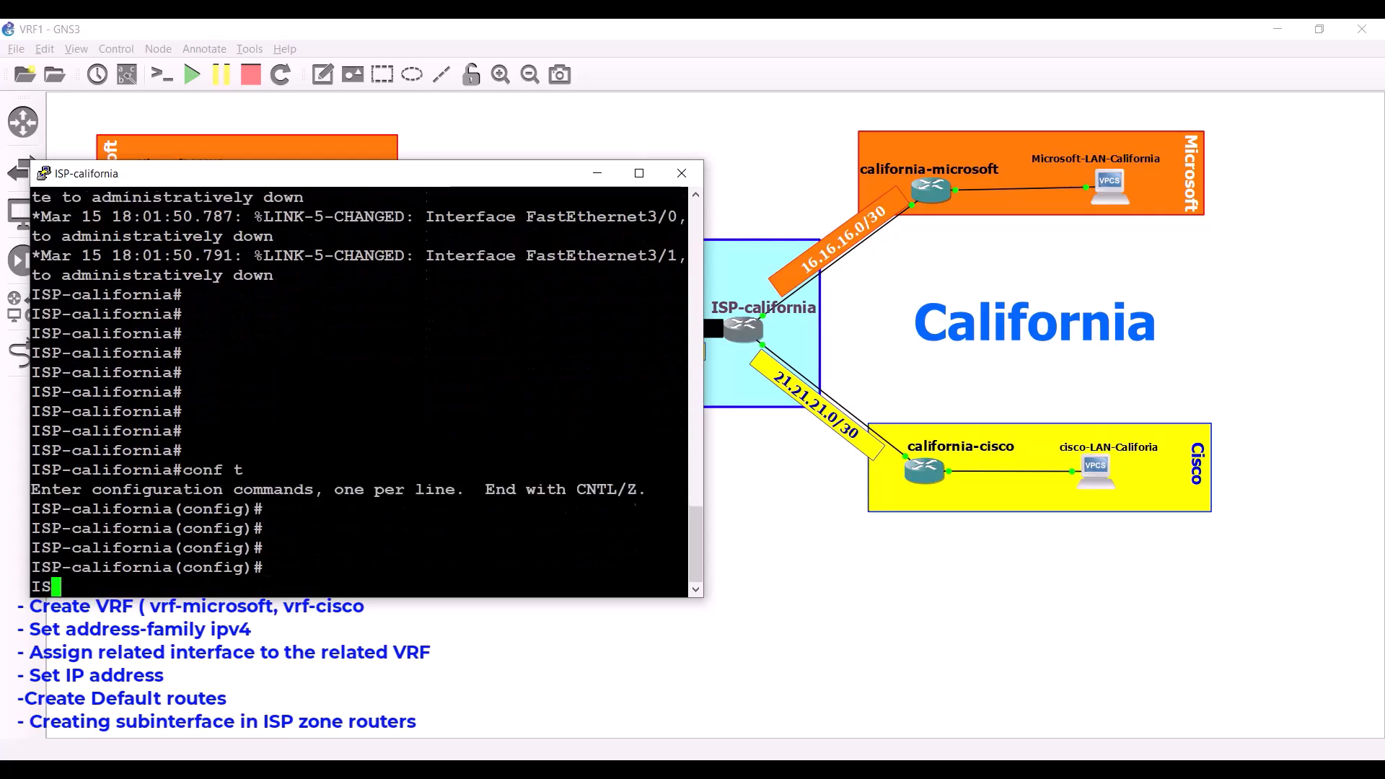
Check the topology link from ISP-california to california-microsoft and open interface fa 3/0 for configuration on ISP-california.
{"action": "left_click", "coordinate": [855, 299]}
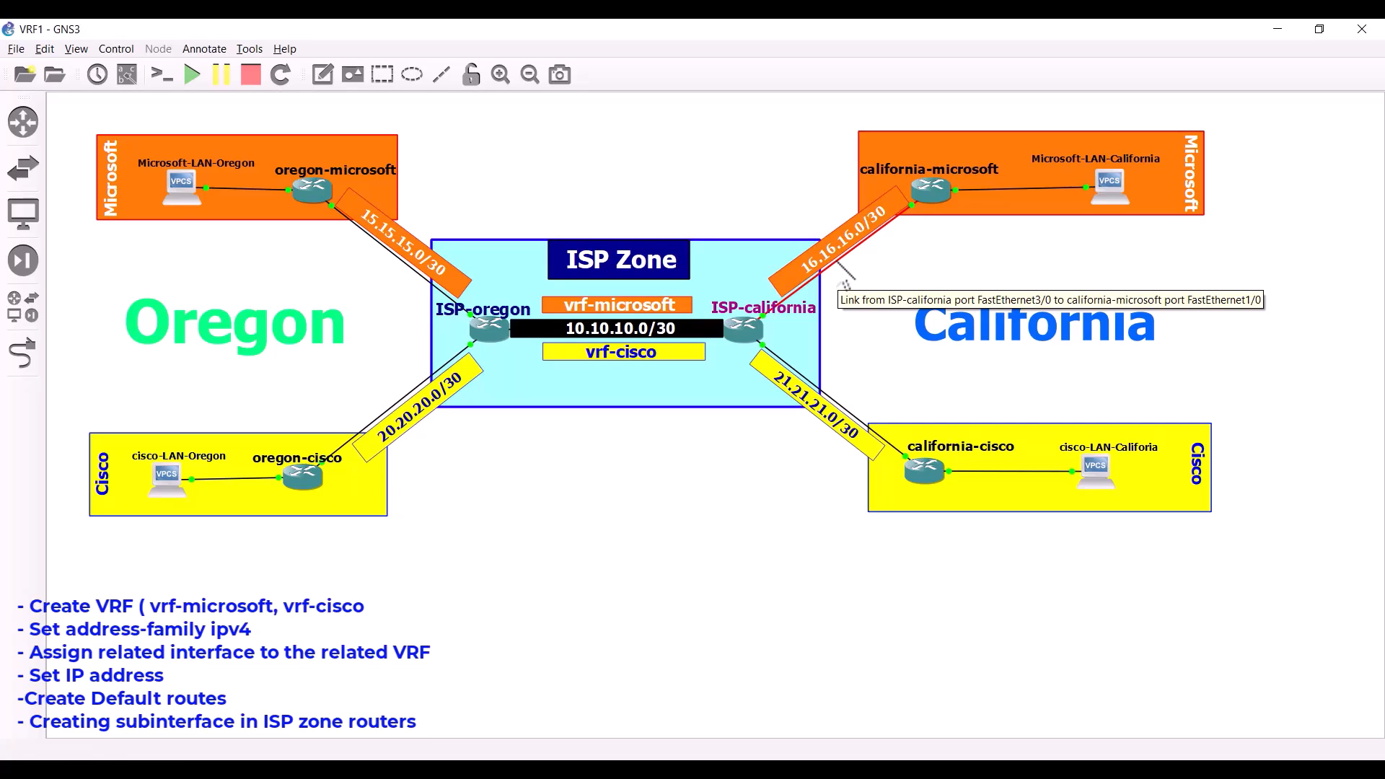
{"action": "double_click", "coordinate": [743, 329]}
{"action": "key", "text": "Return"}
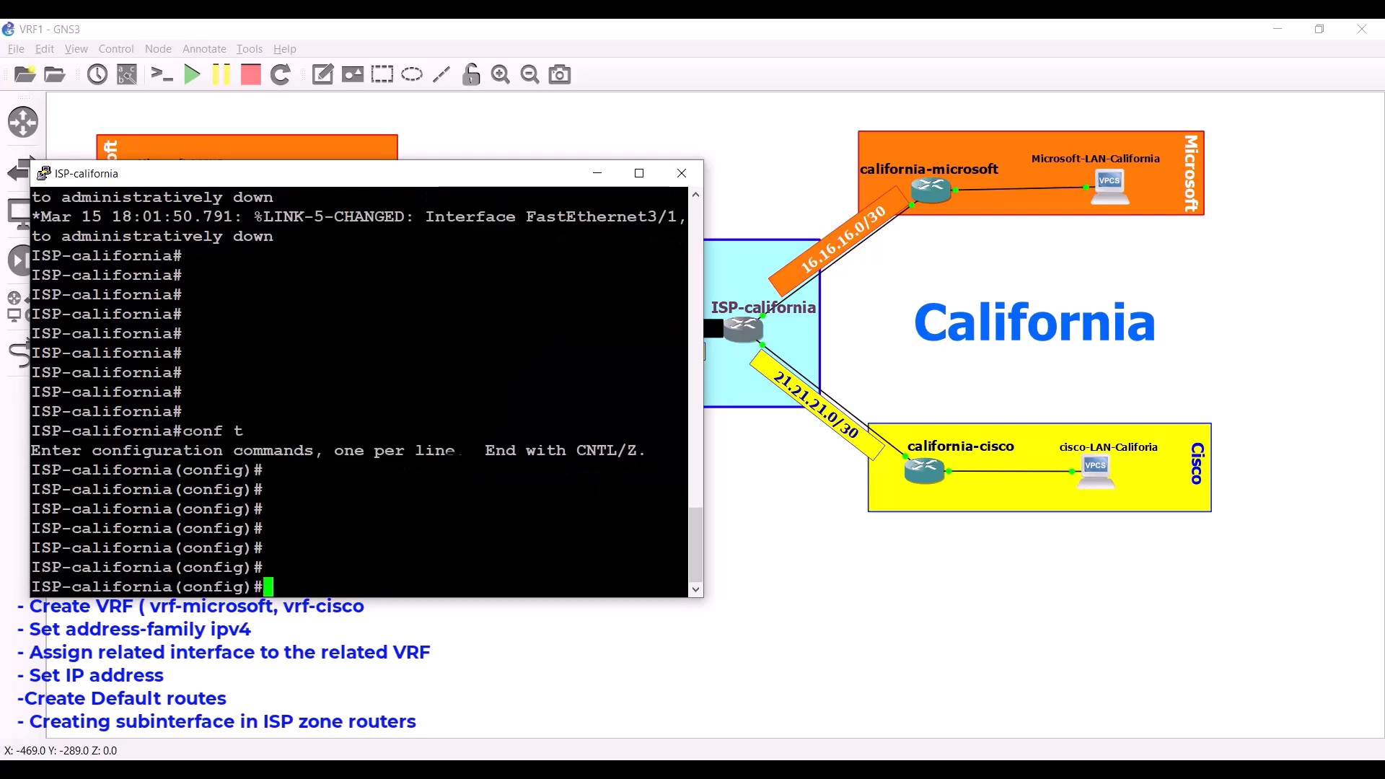
{"action": "key", "text": "Return"}
{"action": "type", "text": "int fa"}
{"action": "key", "text": "BackSpace"}
{"action": "key", "text": "BackSpace"}
{"action": "type", "text": "fa 3/"}
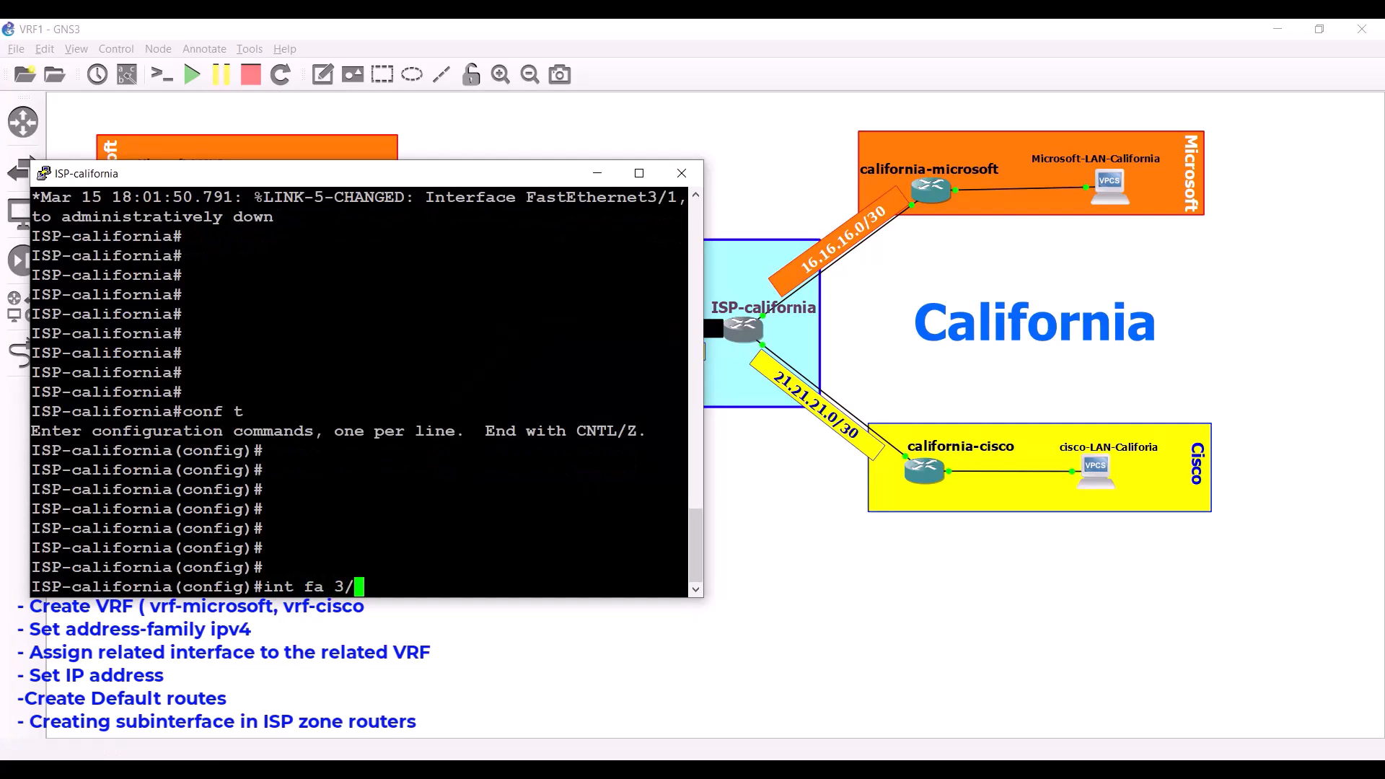
{"action": "type", "text": "0"}
{"action": "key", "text": "Return"}
{"action": "key", "text": "Return"}
{"action": "key", "text": "Return"}
Enable interface fa 3/0 on ISP-california with the no shut command and exit to global configuration mode.
{"action": "type", "text": "no shut"}
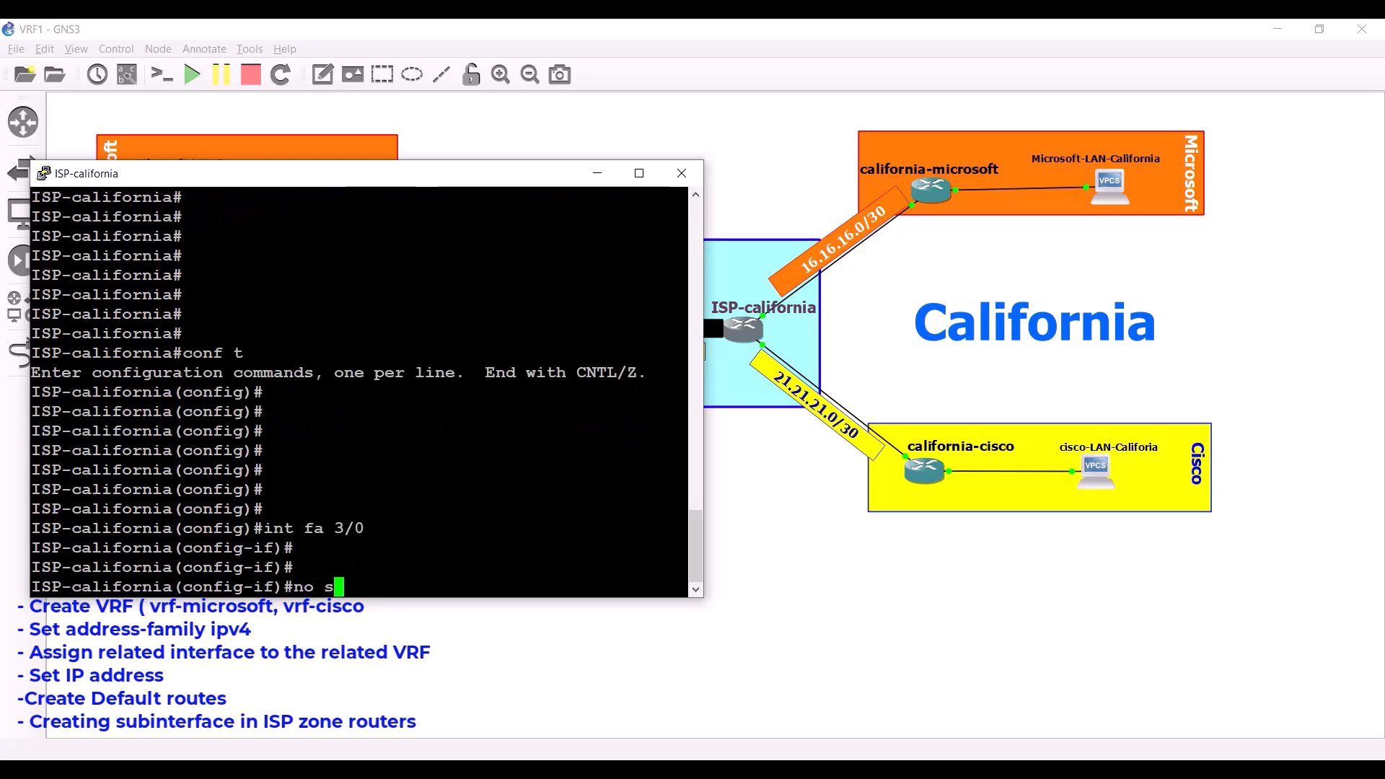
{"action": "key", "text": "Return"}
{"action": "key", "text": "Return"}
{"action": "key", "text": "Return"}
{"action": "key", "text": "Return"}
{"action": "key", "text": "Return"}
{"action": "key", "text": "Return"}
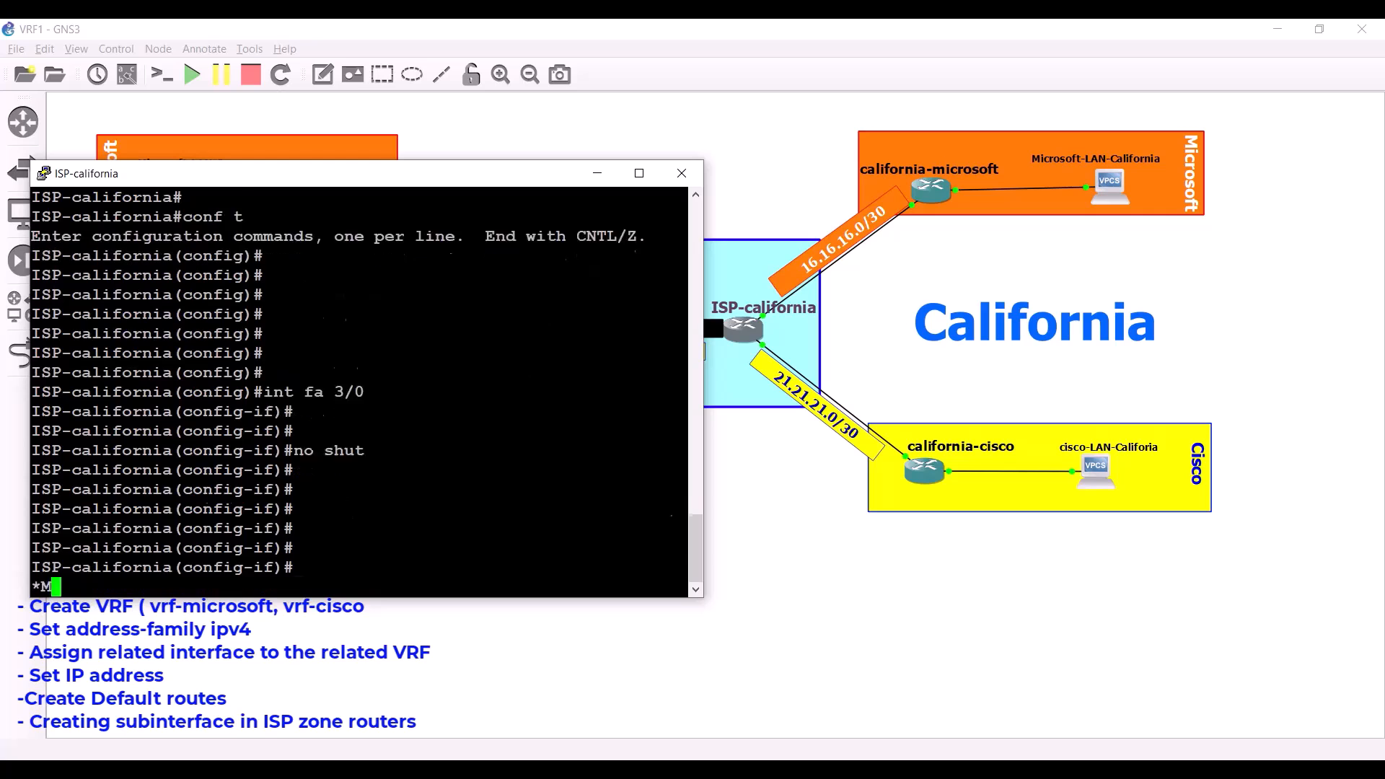
{"action": "key", "text": "Return"}
{"action": "key", "text": "Return"}
{"action": "key", "text": "Return"}
{"action": "key", "text": "Return"}
{"action": "key", "text": "Return"}
{"action": "key", "text": "Return"}
{"action": "key", "text": "Return"}
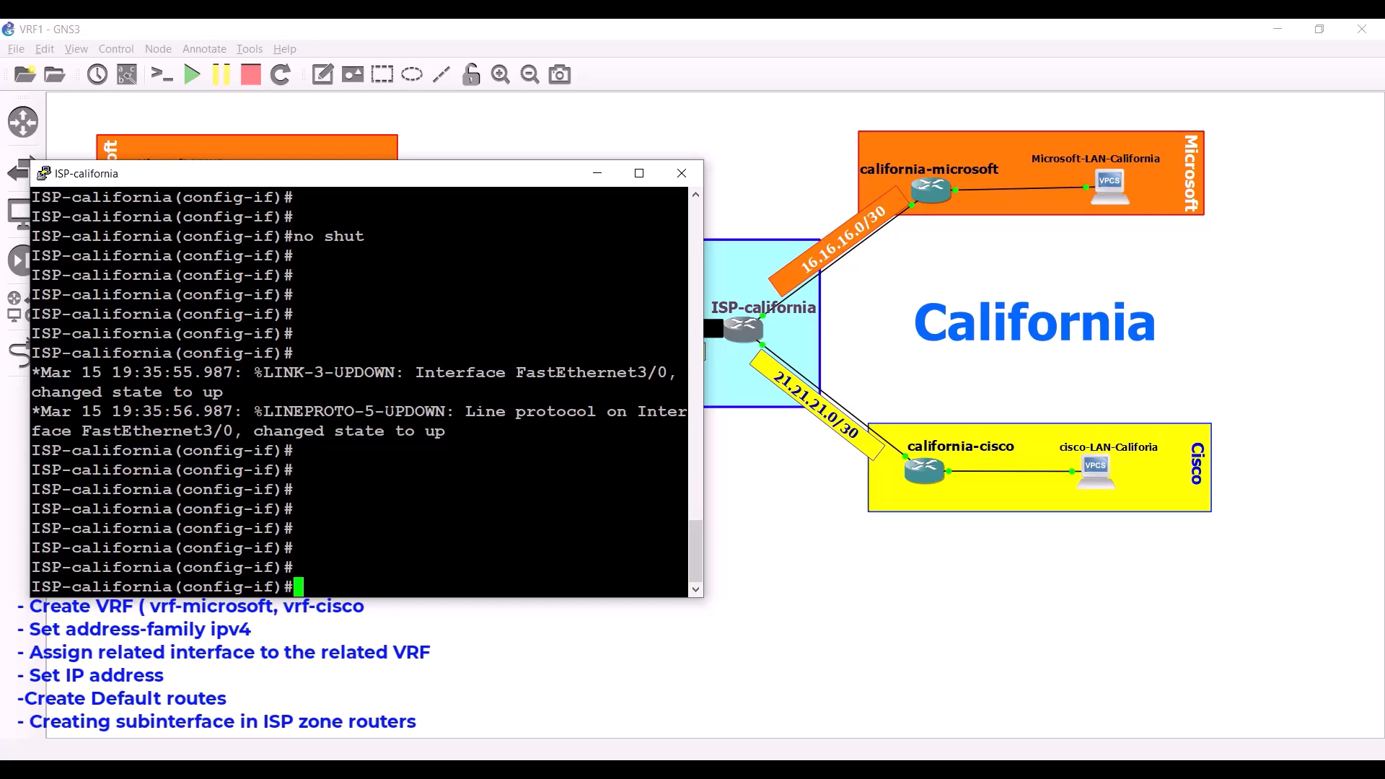
{"action": "key", "text": "Return"}
{"action": "key", "text": "Return"}
{"action": "key", "text": "Return"}
{"action": "key", "text": "Return"}
{"action": "type", "text": "e"}
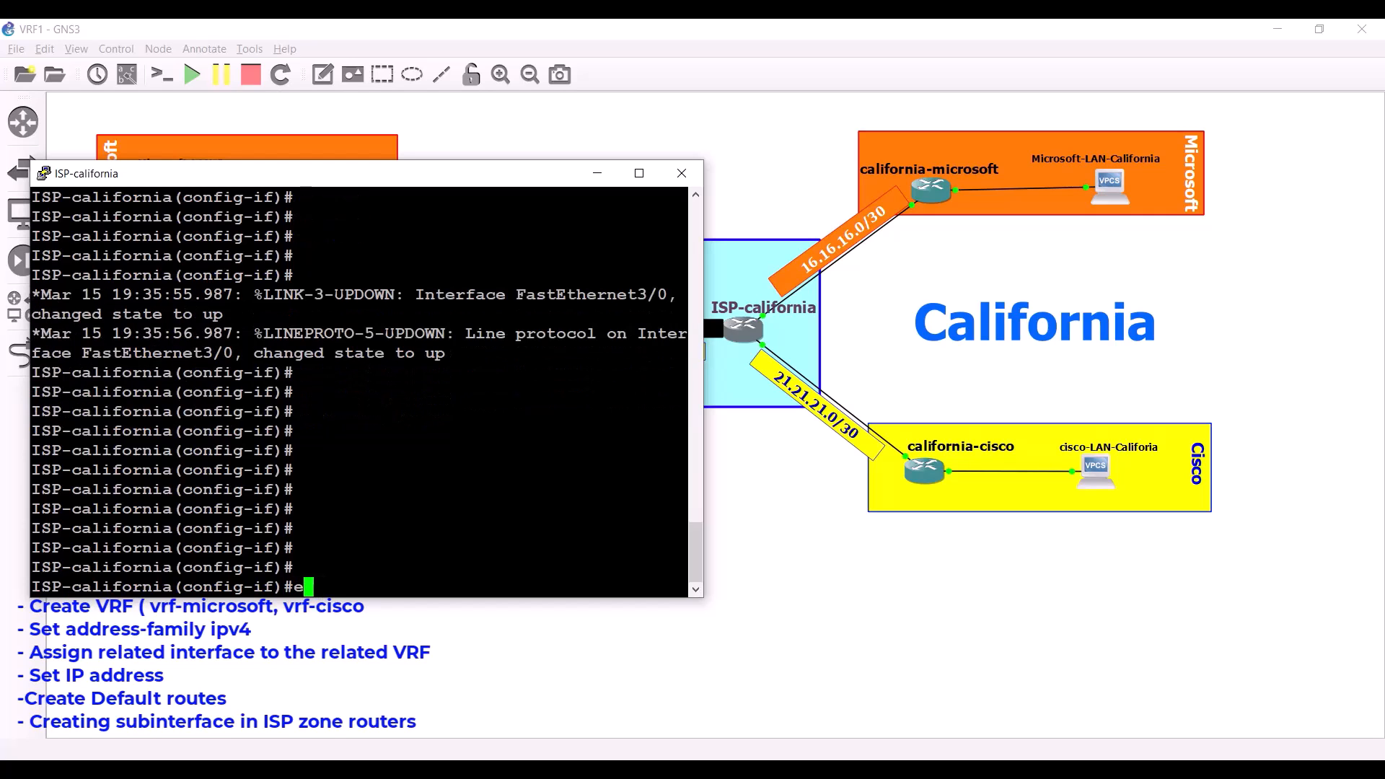
{"action": "key", "text": "BackSpace"}
{"action": "type", "text": "exit"}
{"action": "key", "text": "Return"}
{"action": "key", "text": "Return"}
{"action": "key", "text": "Return"}
{"action": "key", "text": "Return"}
{"action": "key", "text": "Return"}
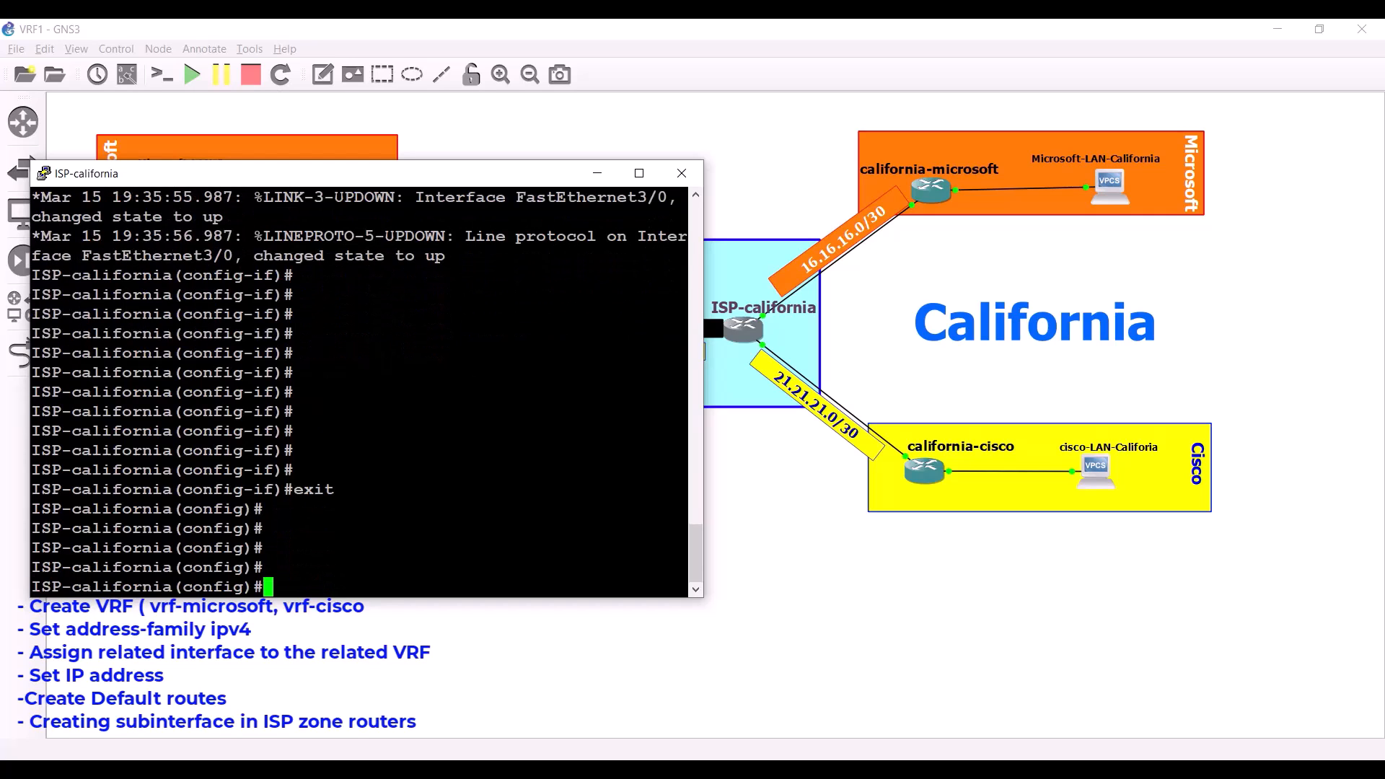
Create the VRF definition vrf-microsoft on ISP-california.
{"action": "type", "text": "rf def"}
{"action": "key", "text": "Tab"}
{"action": "type", "text": "v"}
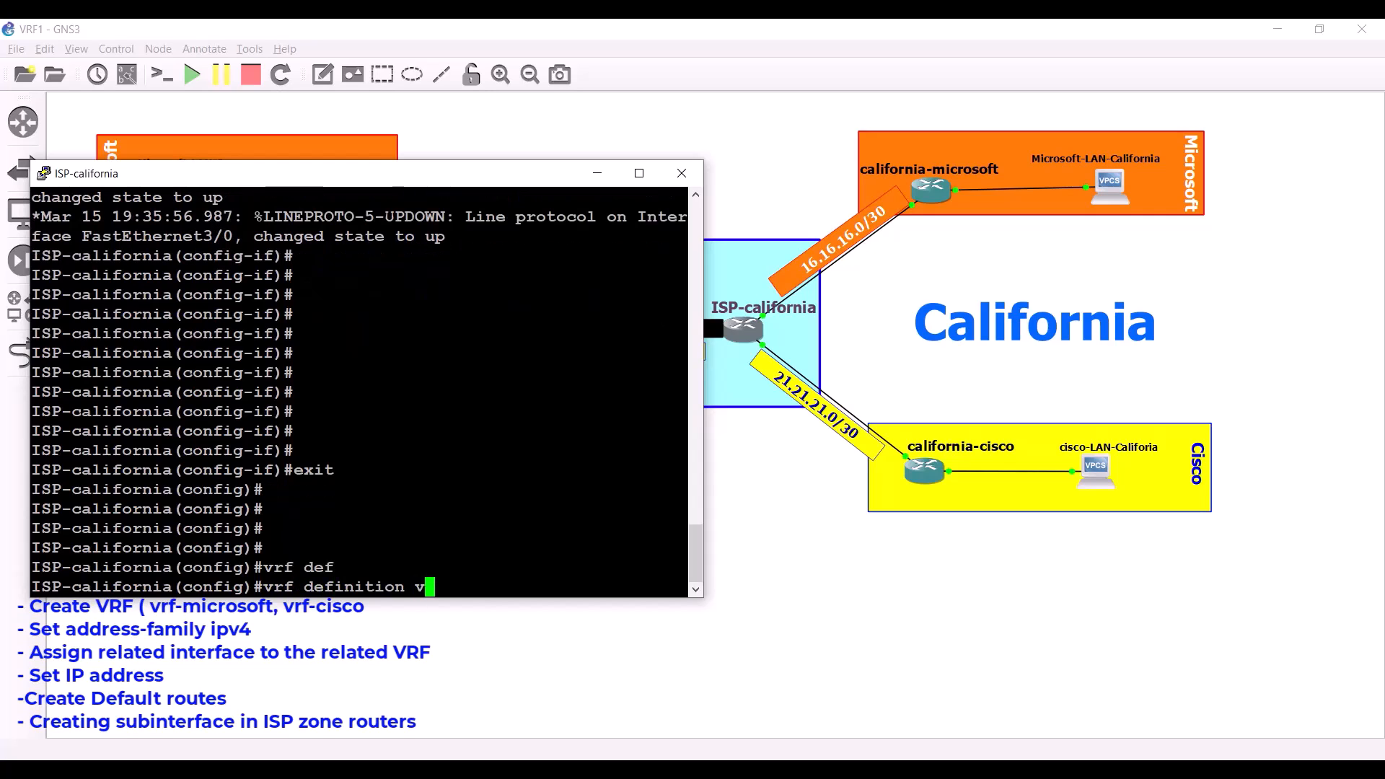
{"action": "type", "text": "rf-microsoft"}
{"action": "key", "text": "Return"}
{"action": "key", "text": "Return"}
{"action": "key", "text": "Return"}
{"action": "key", "text": "Return"}
{"action": "key", "text": "Return"}
Set address-family ipv4 for vrf-microsoft and exit back to global configuration mode.
{"action": "type", "text": "add"}
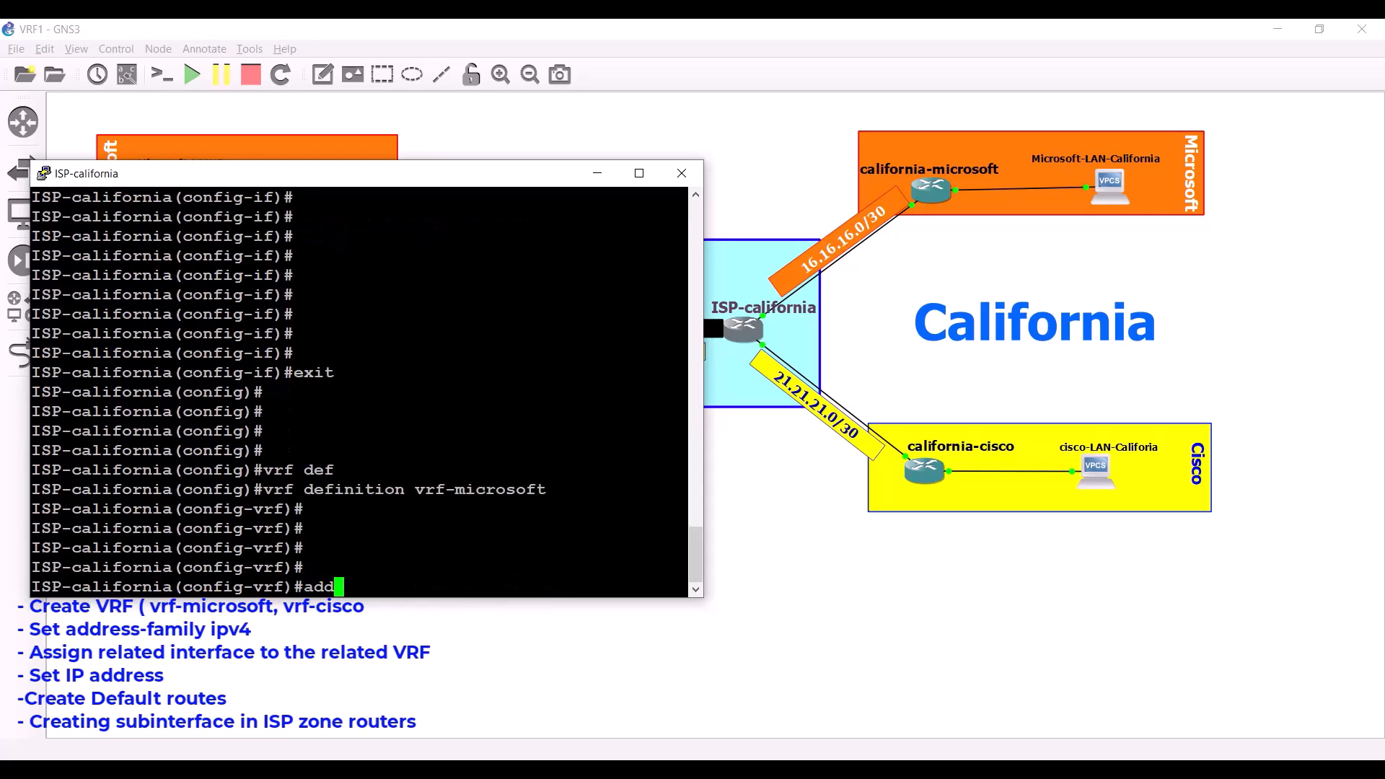
{"action": "key", "text": "Tab"}
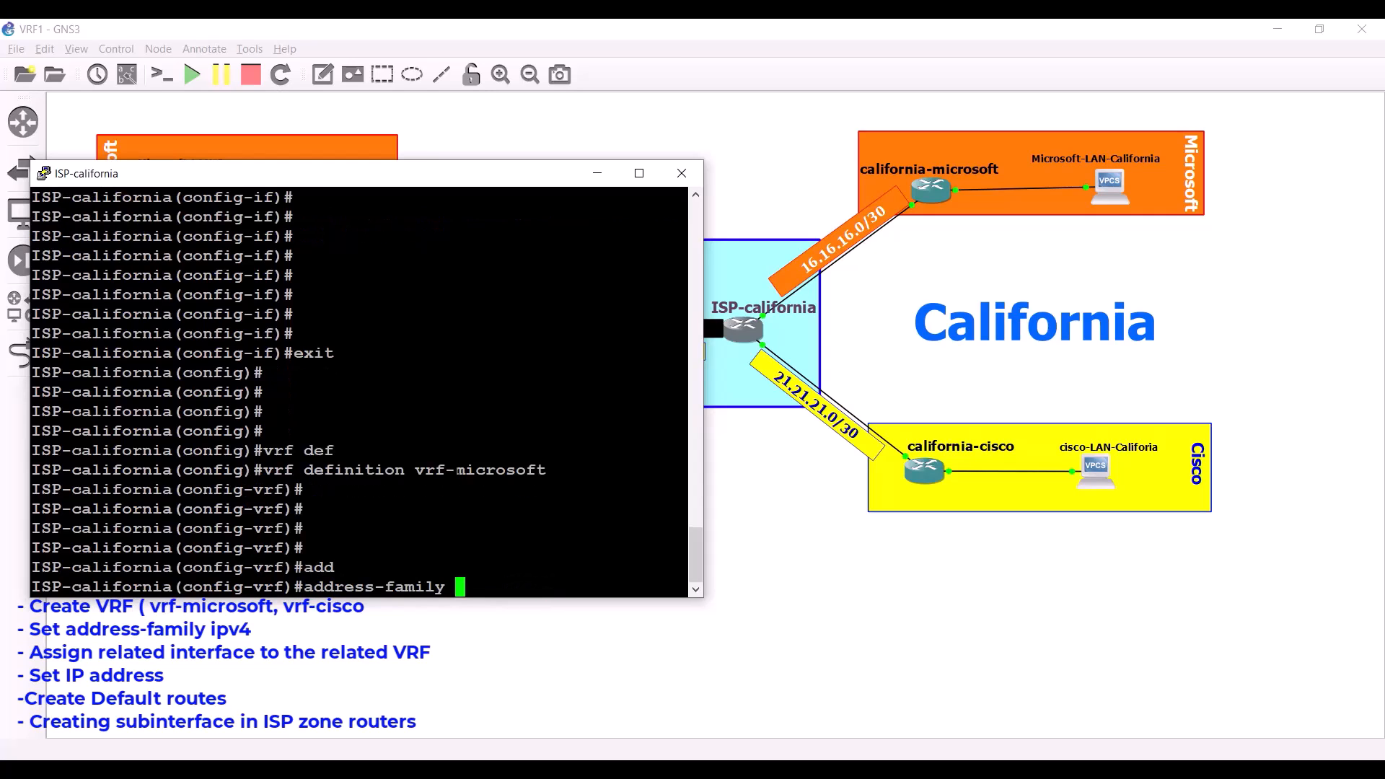
{"action": "type", "text": "ipv4"}
{"action": "key", "text": "Return"}
{"action": "key", "text": "Return"}
{"action": "key", "text": "Return"}
{"action": "key", "text": "Return"}
{"action": "key", "text": "Return"}
{"action": "type", "text": "exit"}
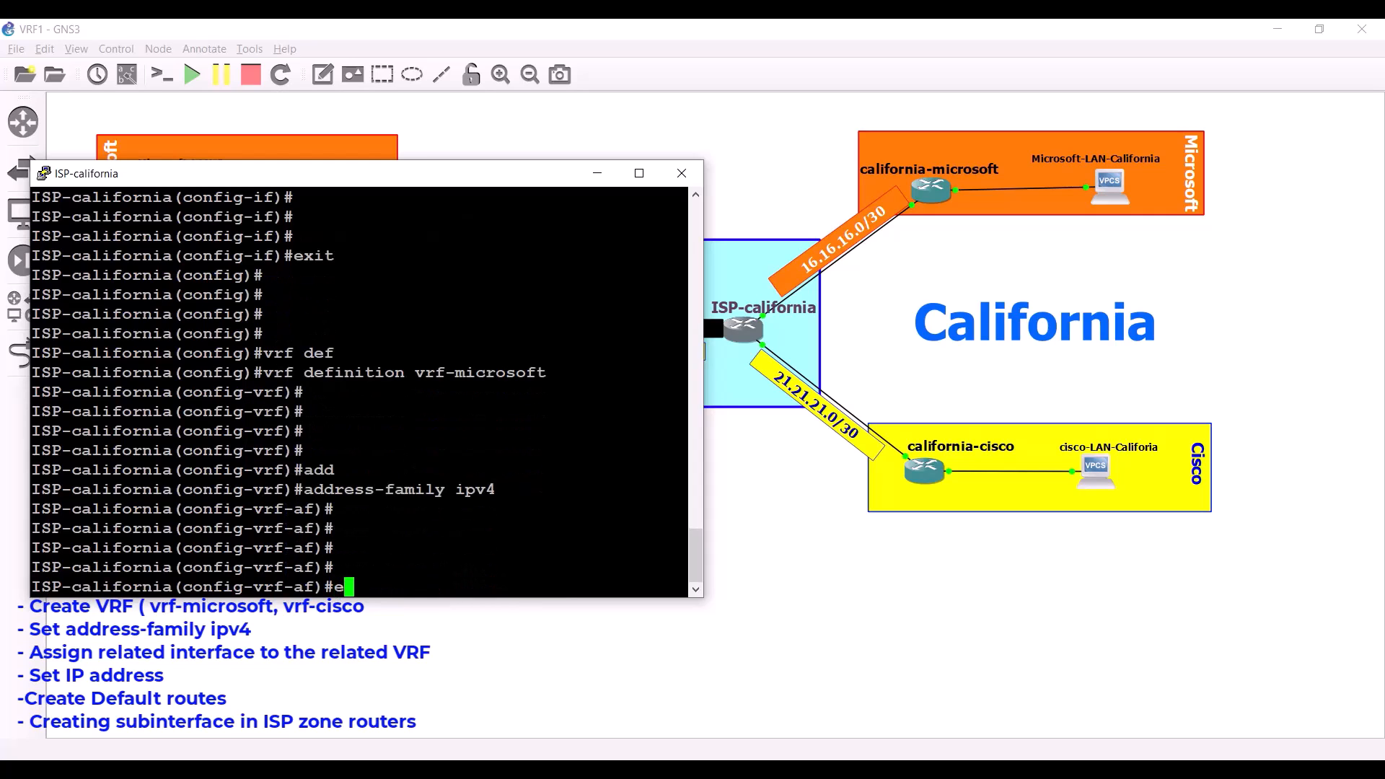
{"action": "key", "text": "Return"}
{"action": "type", "text": "exi"}
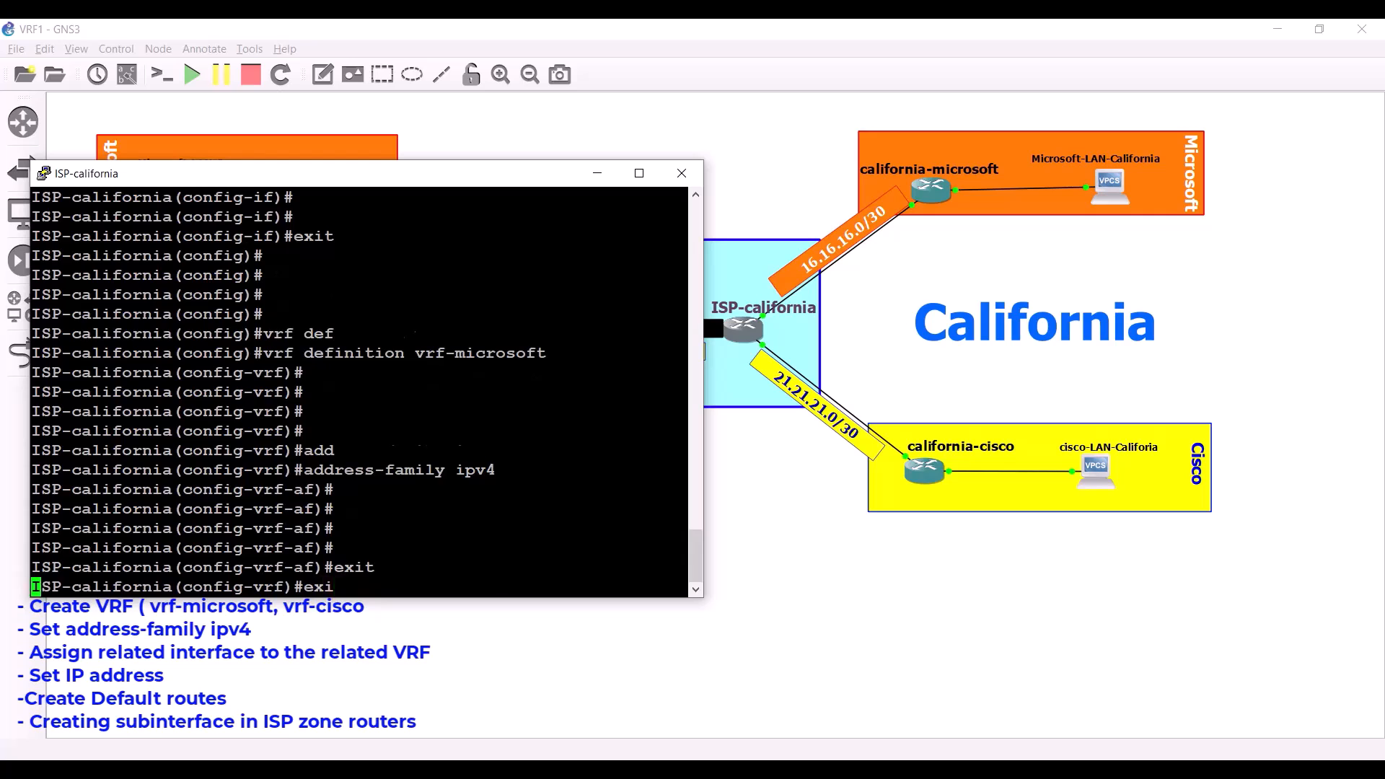
{"action": "key", "text": "Return"}
{"action": "key", "text": "Return"}
{"action": "key", "text": "Return"}
{"action": "key", "text": "Return"}
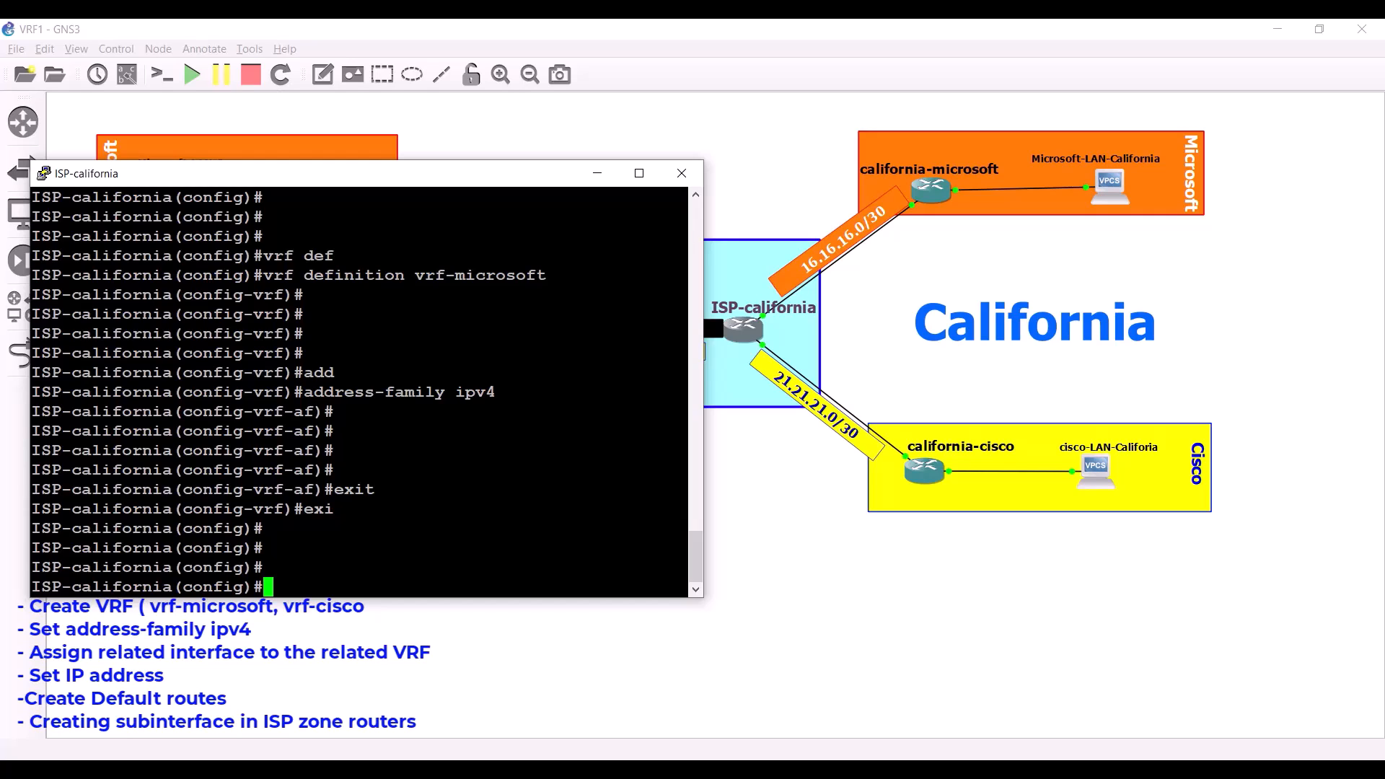
Create the VRF definition vrf-cisco on ISP-california.
{"action": "type", "text": "vrf def"}
{"action": "key", "text": "Tab"}
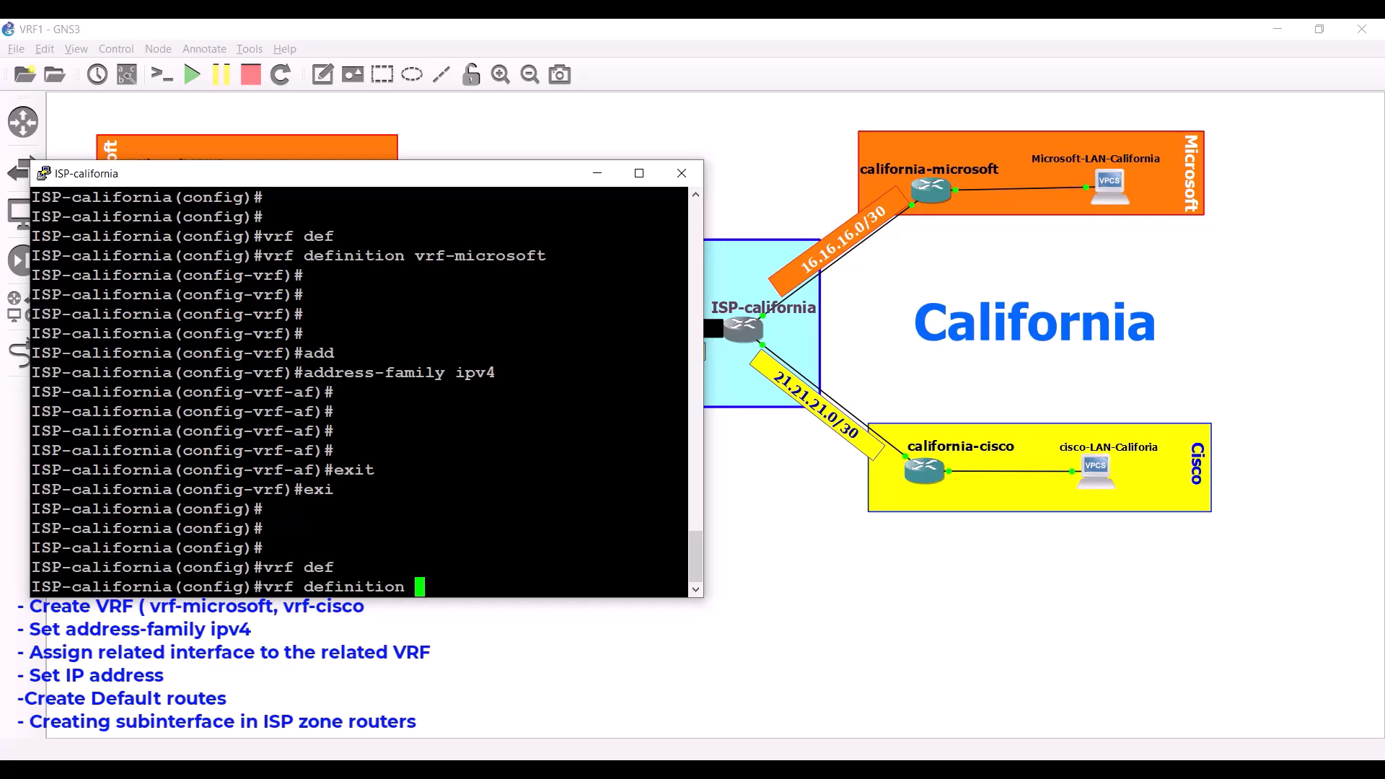
{"action": "type", "text": "vrf-cisco"}
{"action": "key", "text": "Return"}
{"action": "key", "text": "Return"}
{"action": "key", "text": "Return"}
{"action": "key", "text": "Return"}
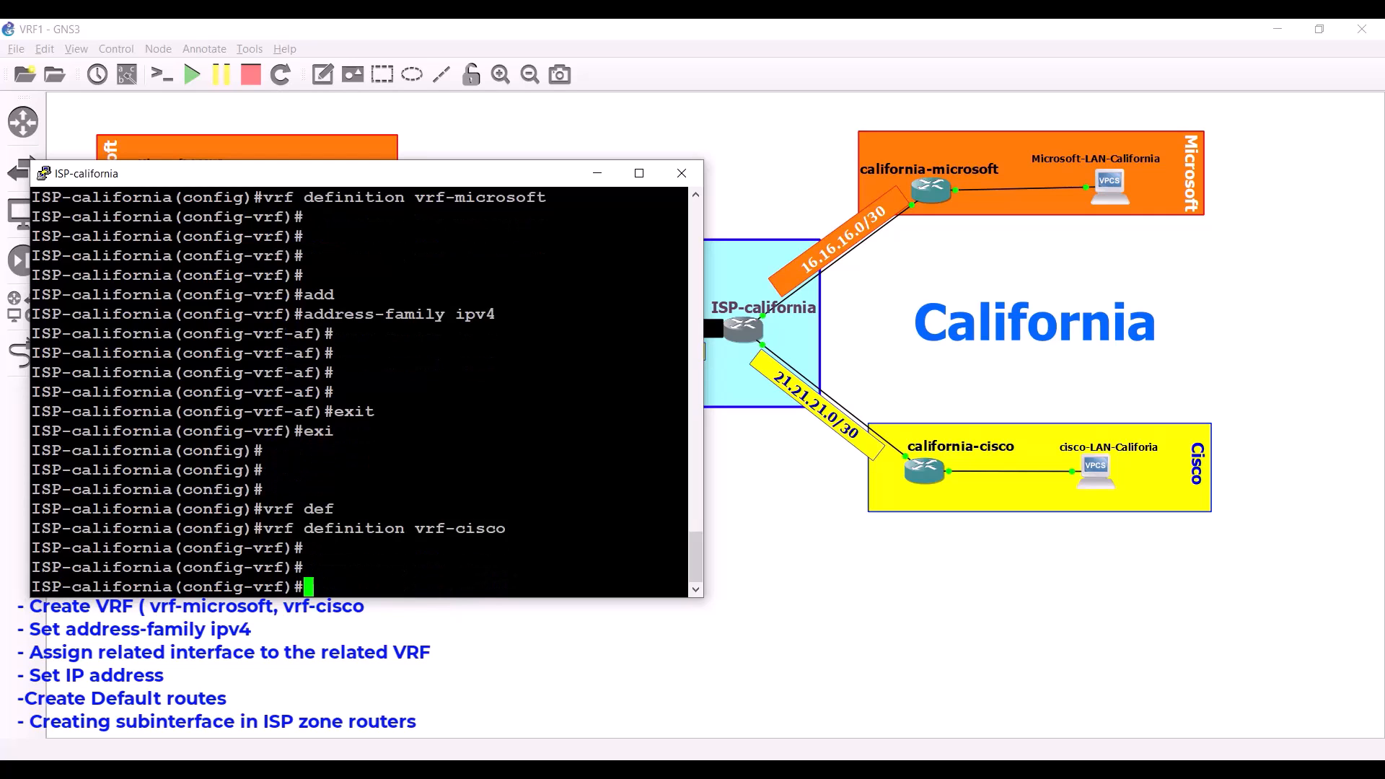
Set address-family ipv4 for vrf-cisco on ISP-california and exit back to global configuration mode.
{"action": "type", "text": "add"}
{"action": "key", "text": "Tab"}
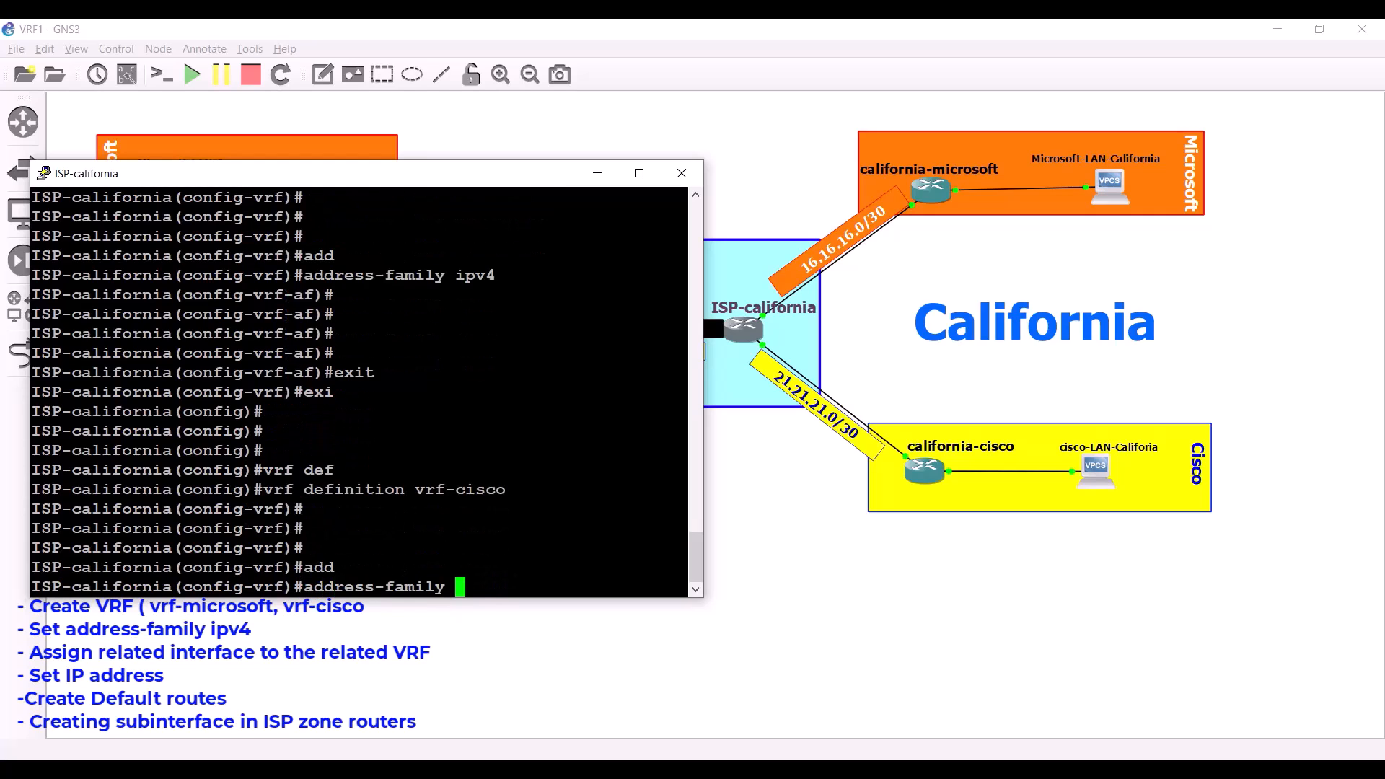
{"action": "key", "text": "Return"}
{"action": "key", "text": "Up"}
{"action": "type", "text": "ipv4"}
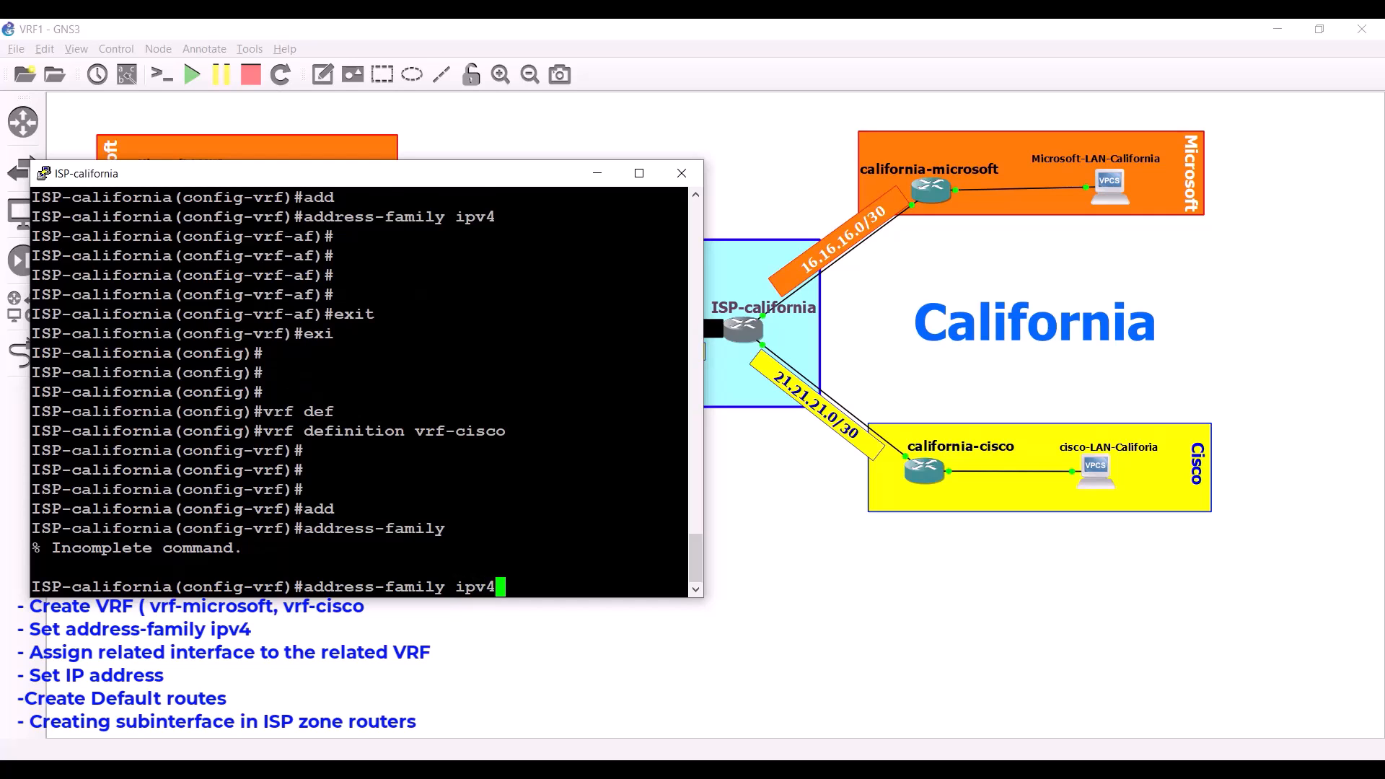
{"action": "key", "text": "Return"}
{"action": "key", "text": "Return"}
{"action": "key", "text": "Return"}
{"action": "key", "text": "Return"}
{"action": "key", "text": "Return"}
{"action": "key", "text": "Return"}
{"action": "type", "text": "exit"}
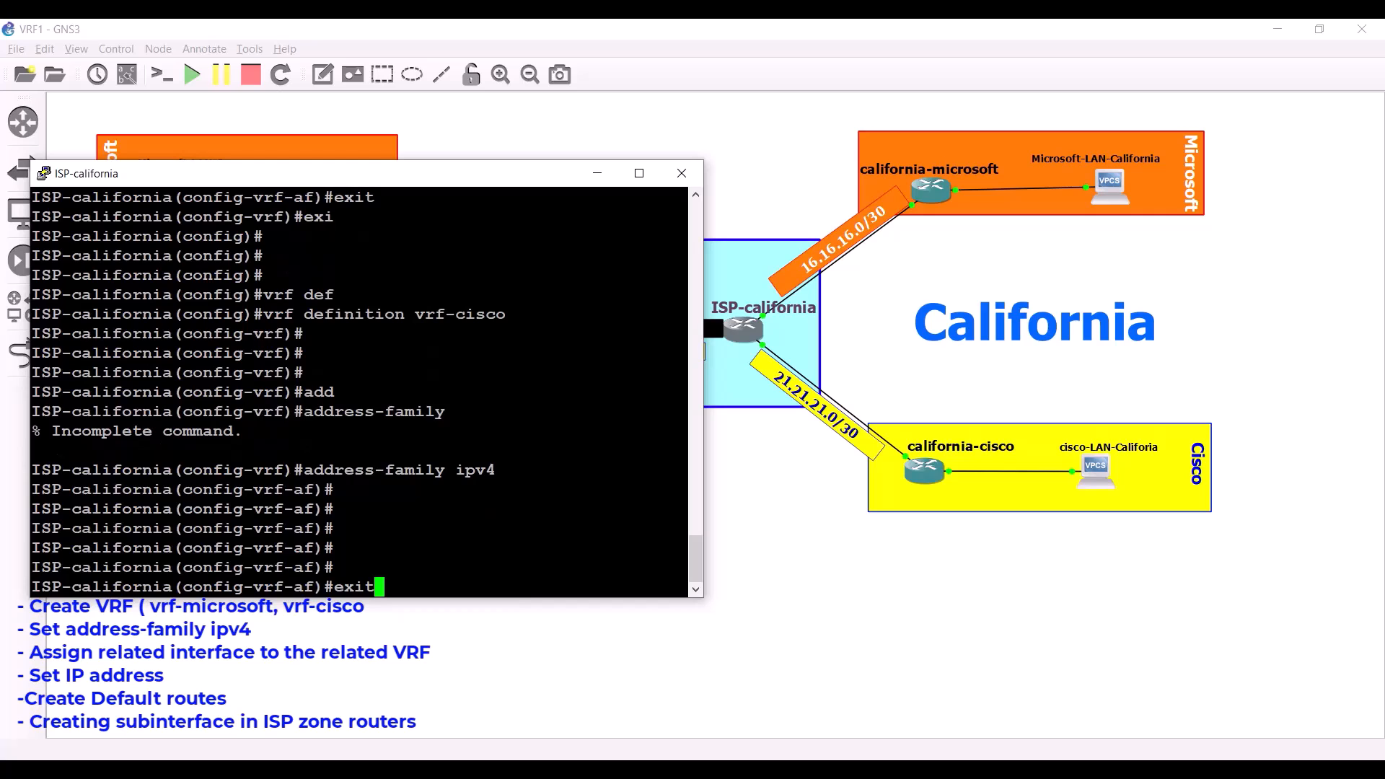
{"action": "key", "text": "Return"}
{"action": "key", "text": "Return"}
{"action": "type", "text": "exit"}
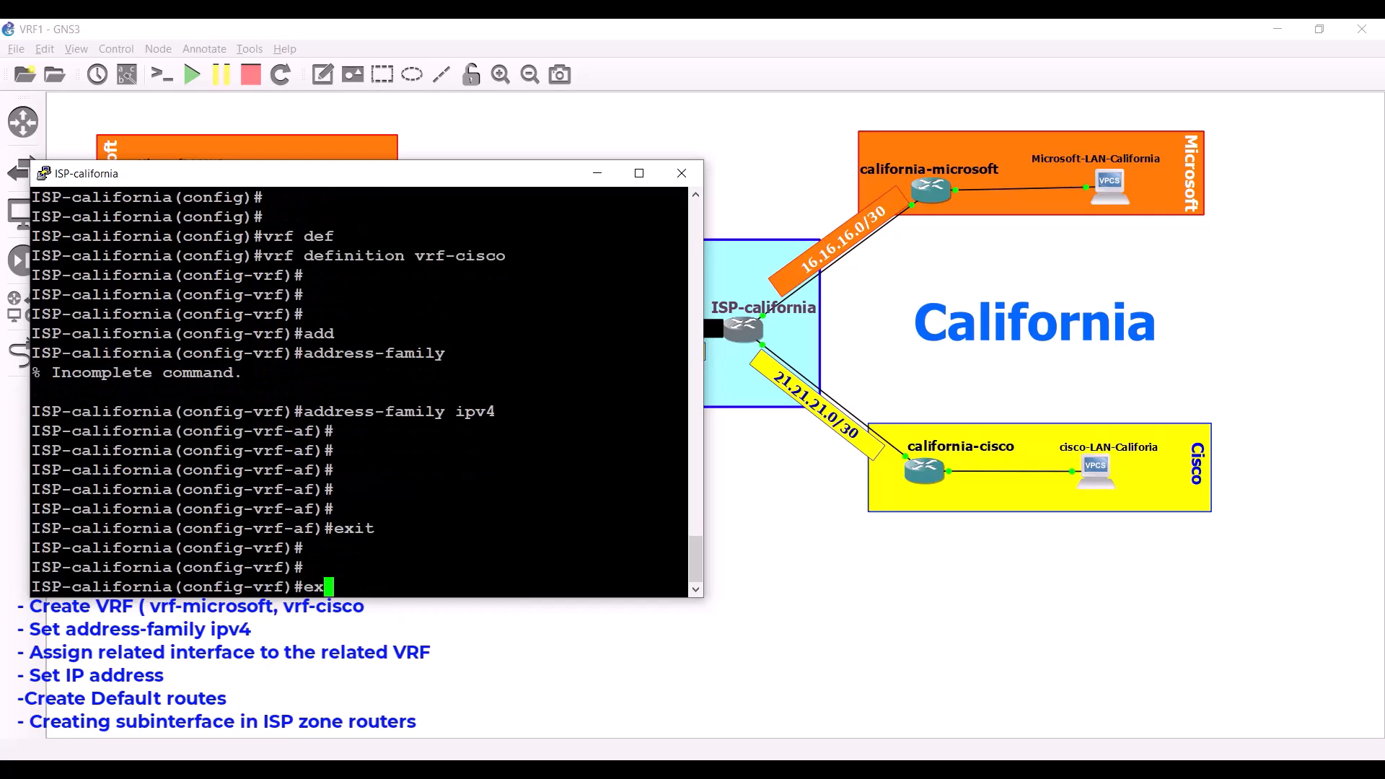
{"action": "key", "text": "Return"}
{"action": "key", "text": "Return"}
{"action": "key", "text": "Return"}
{"action": "key", "text": "Return"}
{"action": "key", "text": "Return"}
{"action": "key", "text": "Return"}
{"action": "key", "text": "Return"}
{"action": "key", "text": "Return"}
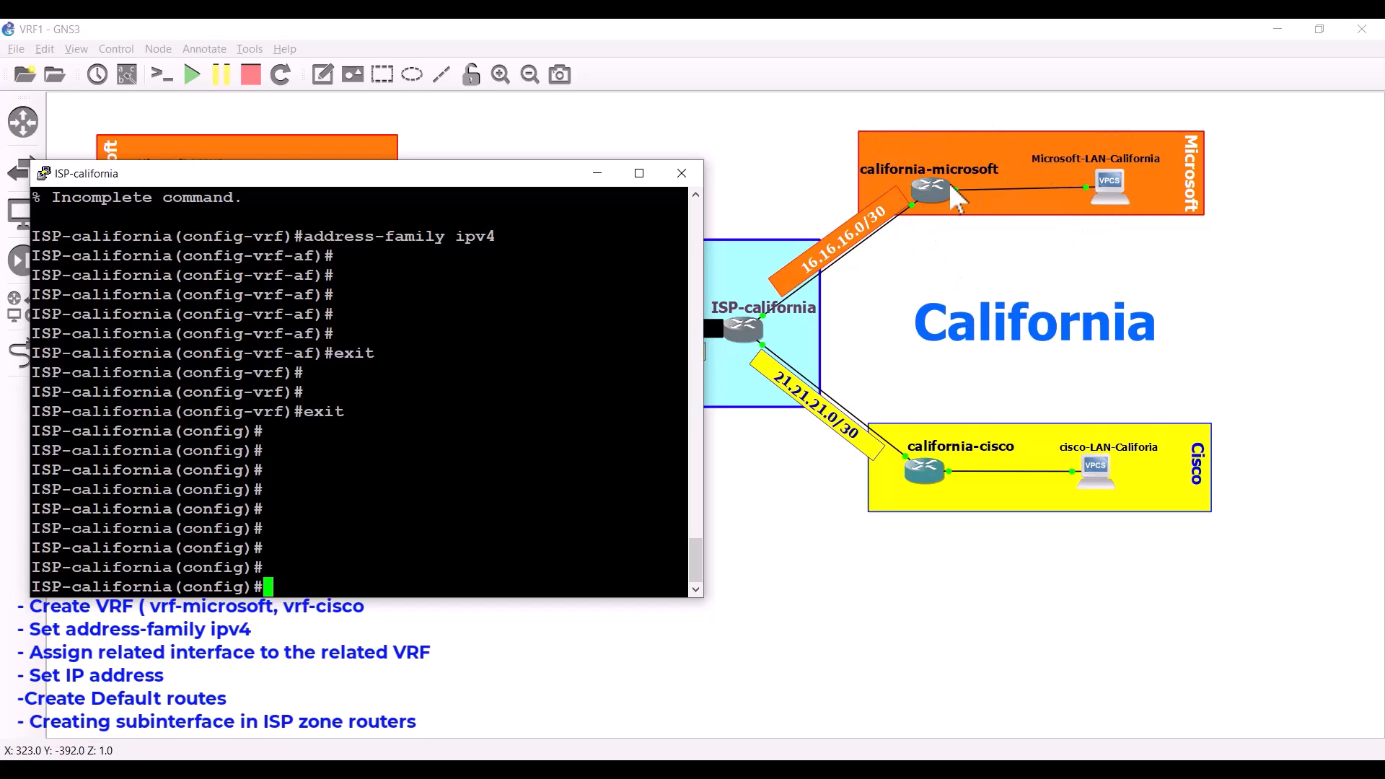
Open interface fa 3/0 on ISP-california for configuration and enable it with the no shut command.
{"action": "key", "text": "Return"}
{"action": "key", "text": "Return"}
{"action": "key", "text": "Return"}
{"action": "key", "text": "Return"}
{"action": "type", "text": "int fa "}
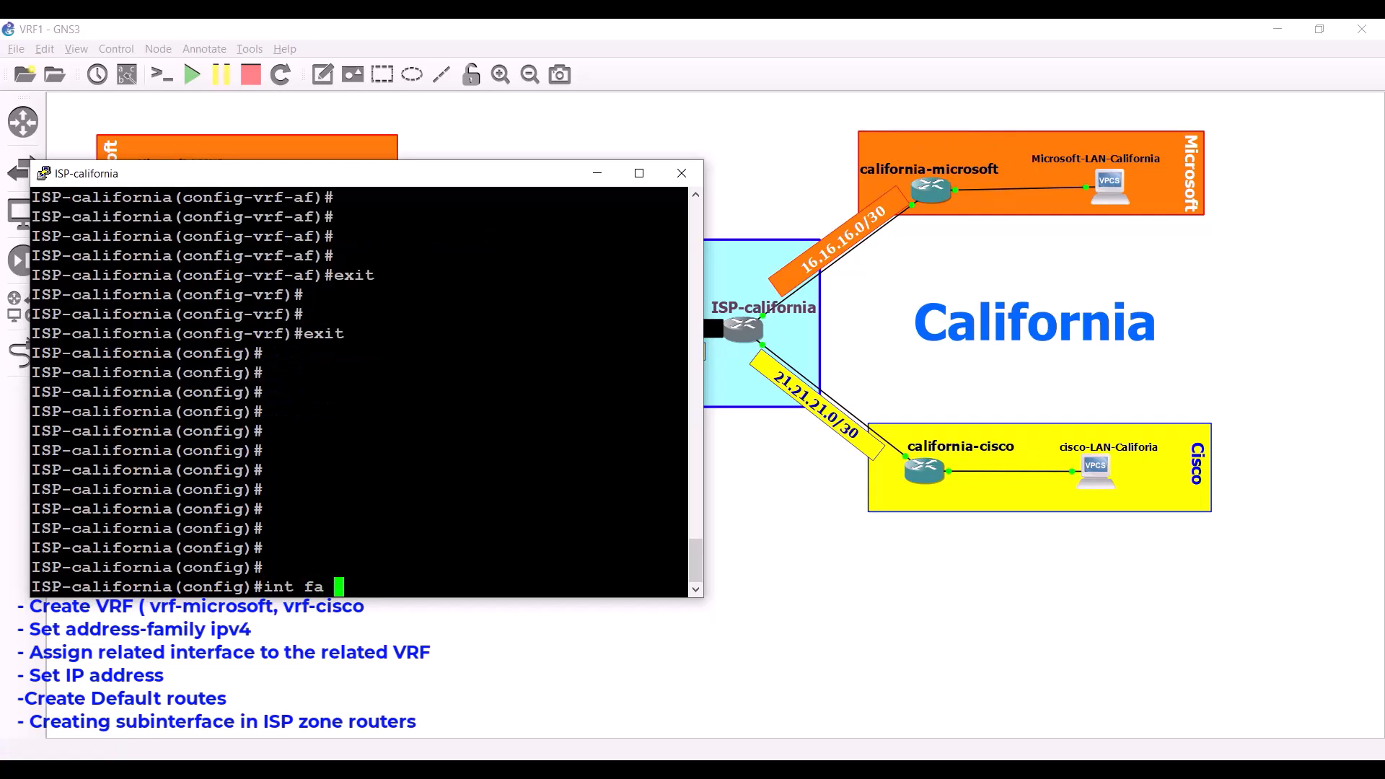
{"action": "type", "text": "3/0"}
{"action": "key", "text": "Return"}
{"action": "key", "text": "Return"}
{"action": "key", "text": "Return"}
{"action": "key", "text": "Return"}
{"action": "key", "text": "Return"}
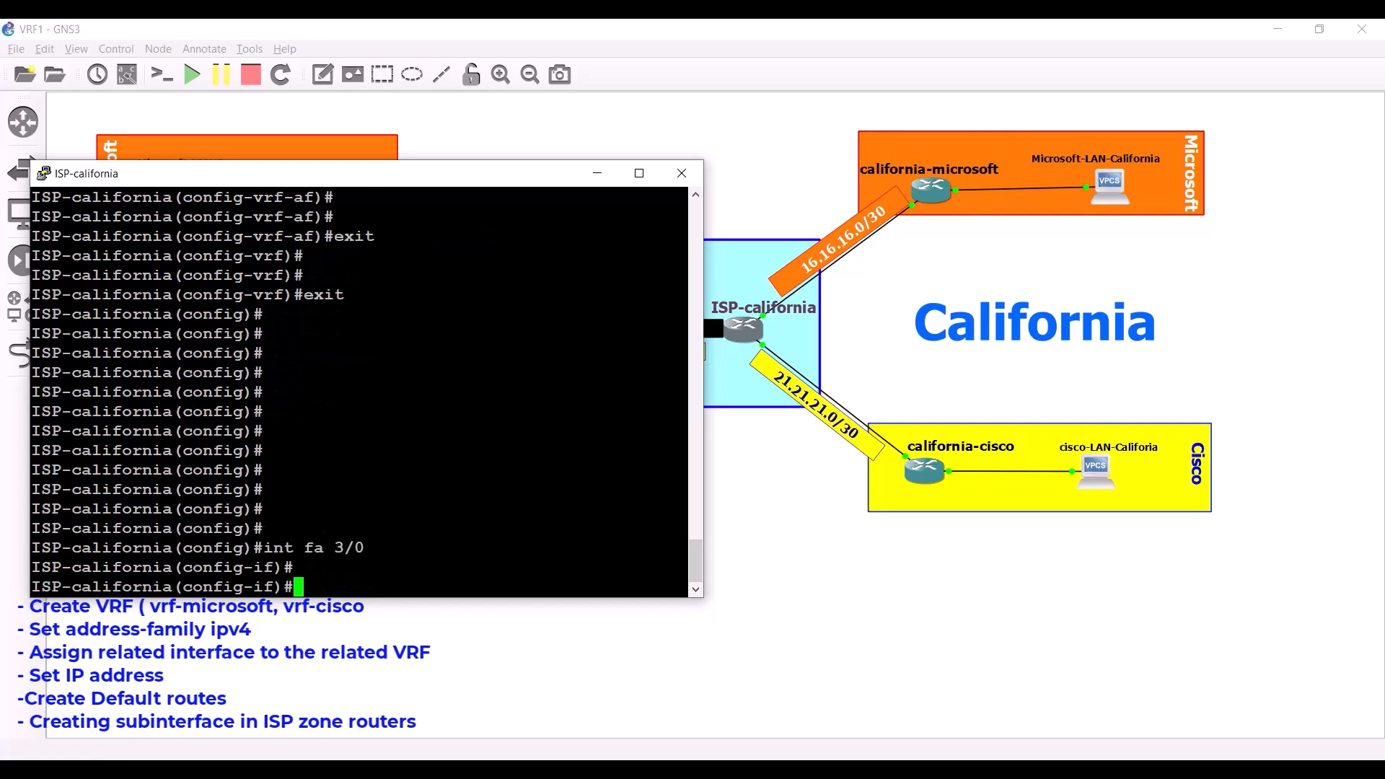
{"action": "type", "text": "no shut"}
{"action": "key", "text": "Return"}
{"action": "key", "text": "Return"}
{"action": "key", "text": "Return"}
{"action": "key", "text": "Return"}
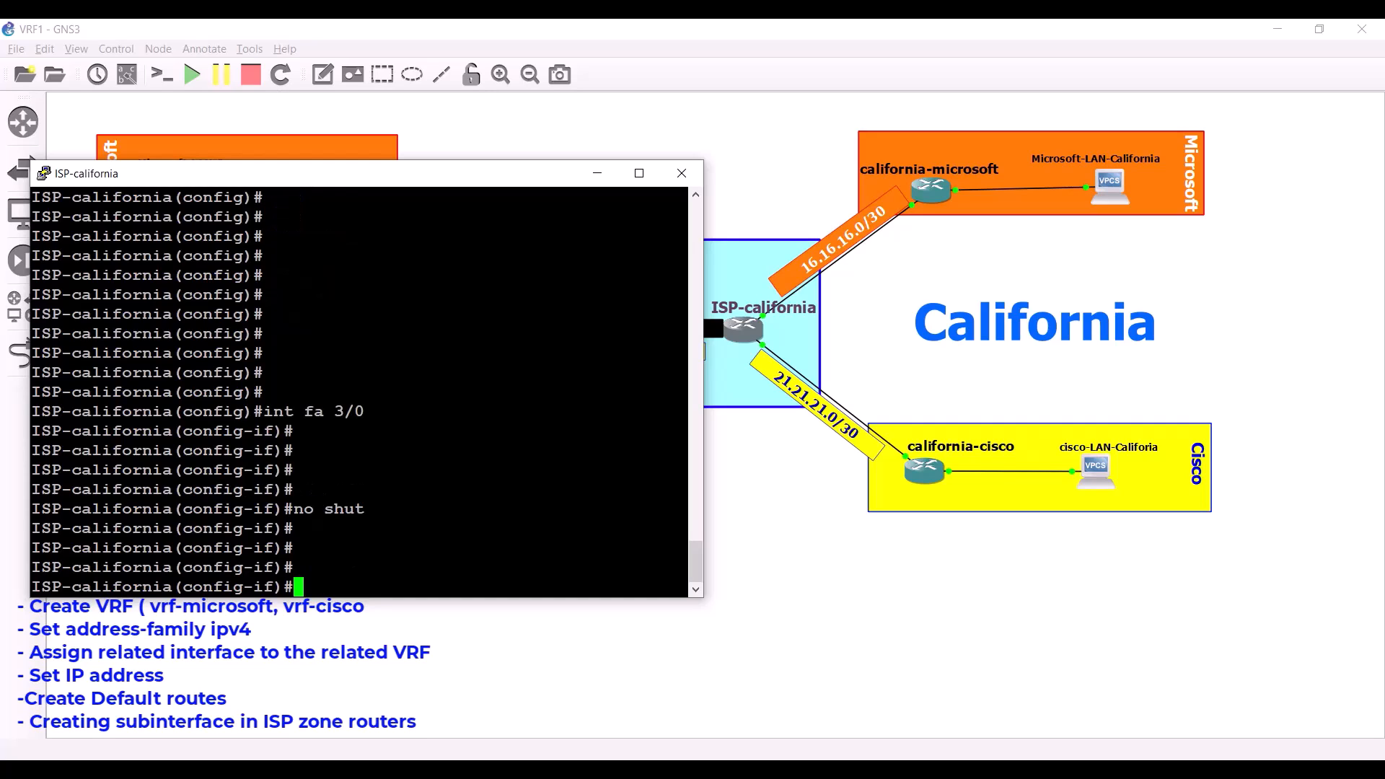
Assign interface fa 3/0 on ISP-california to vrf-microsoft with the vrf forwarding command.
{"action": "type", "text": "vrf "}
{"action": "type", "text": "for"}
{"action": "key", "text": "Tab"}
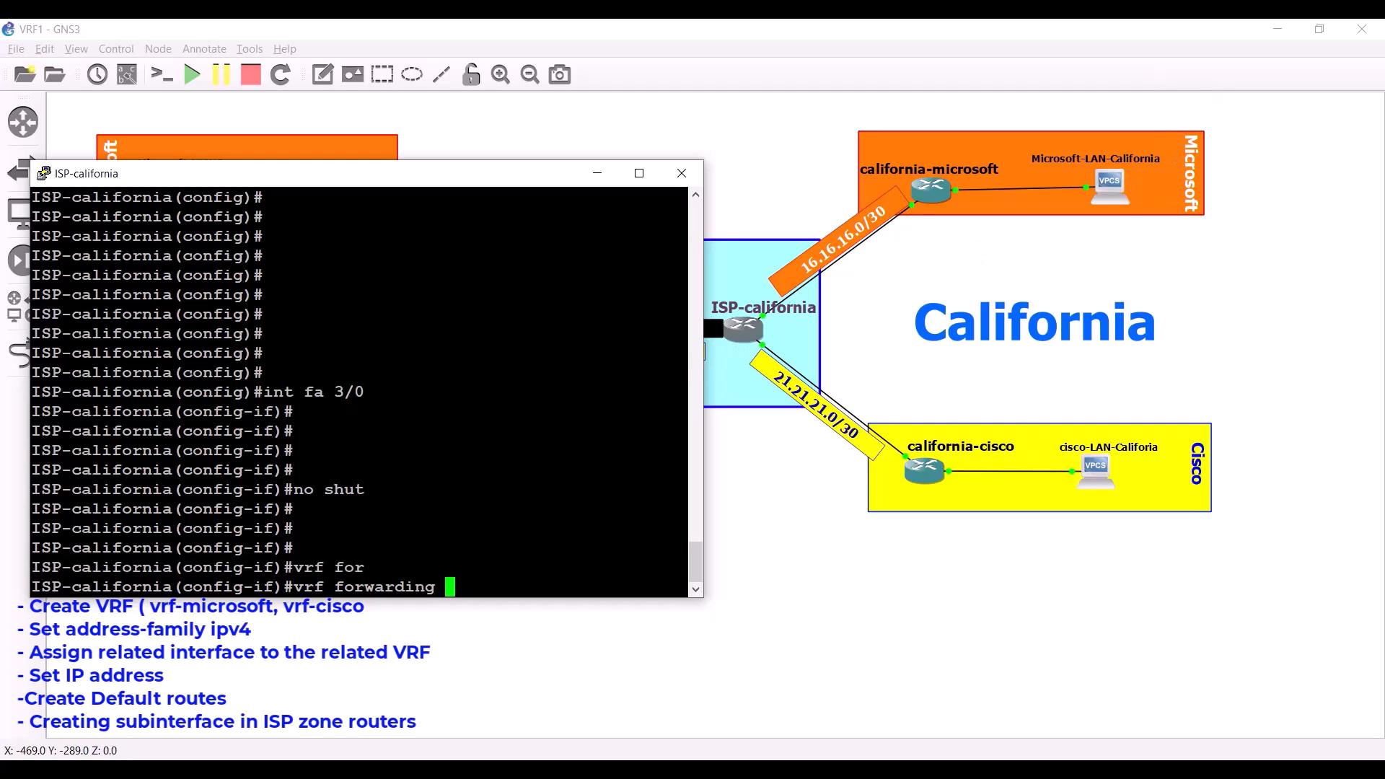
{"action": "type", "text": "vrf"}
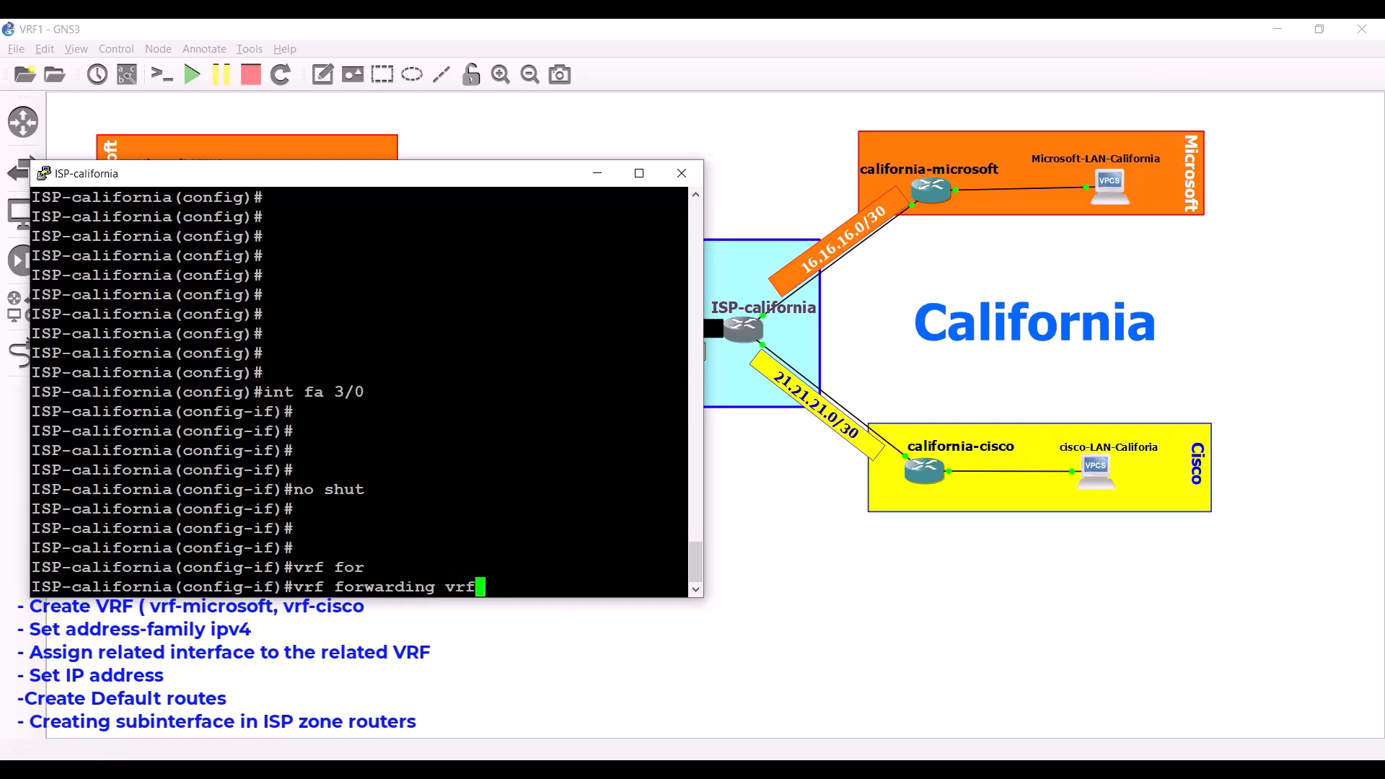
{"action": "type", "text": "-microsoft"}
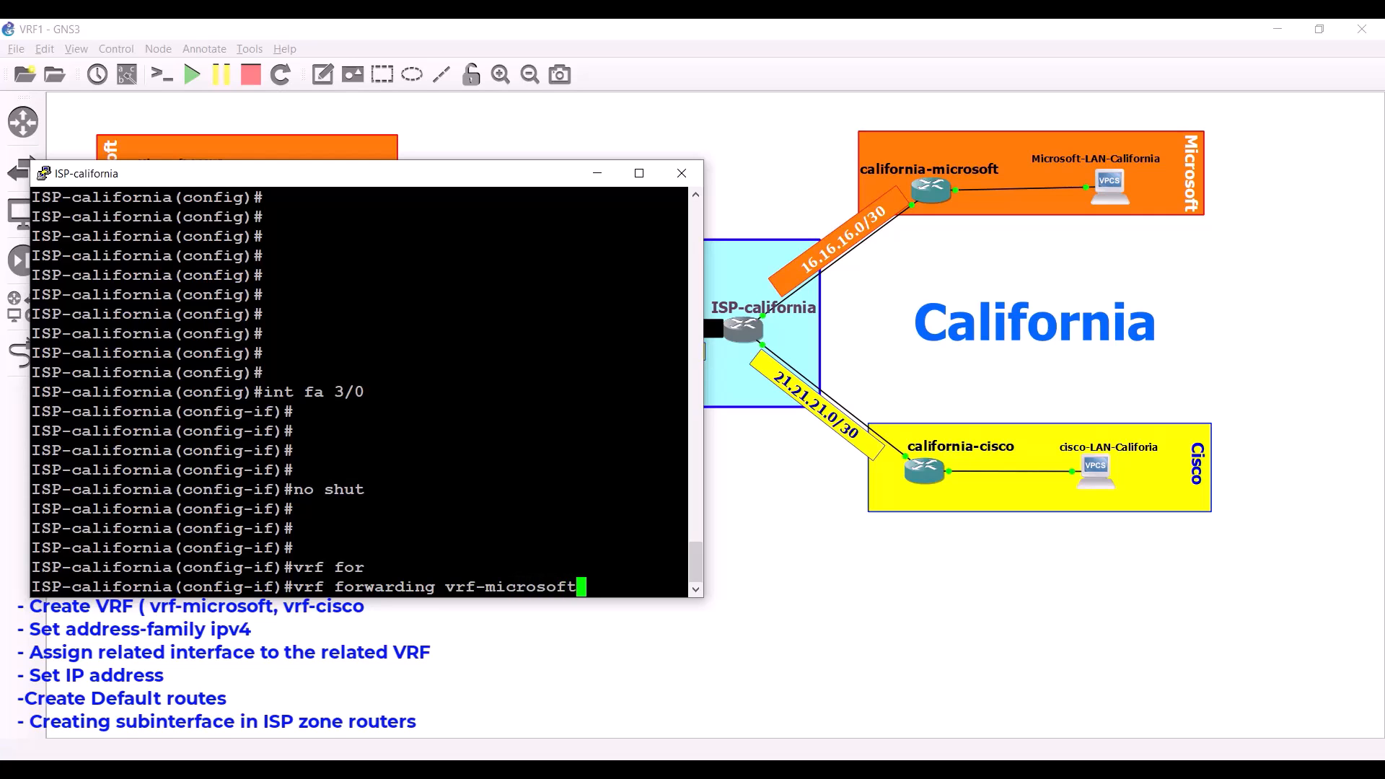
{"action": "key", "text": "Return"}
{"action": "key", "text": "Return"}
{"action": "key", "text": "Return"}
{"action": "key", "text": "Return"}
{"action": "key", "text": "Return"}
{"action": "key", "text": "Return"}
Set the IP address of fa 3/0 to 16.16.16.1 with mask 255.255.255.252 and end configuration mode.
{"action": "type", "text": "ip "}
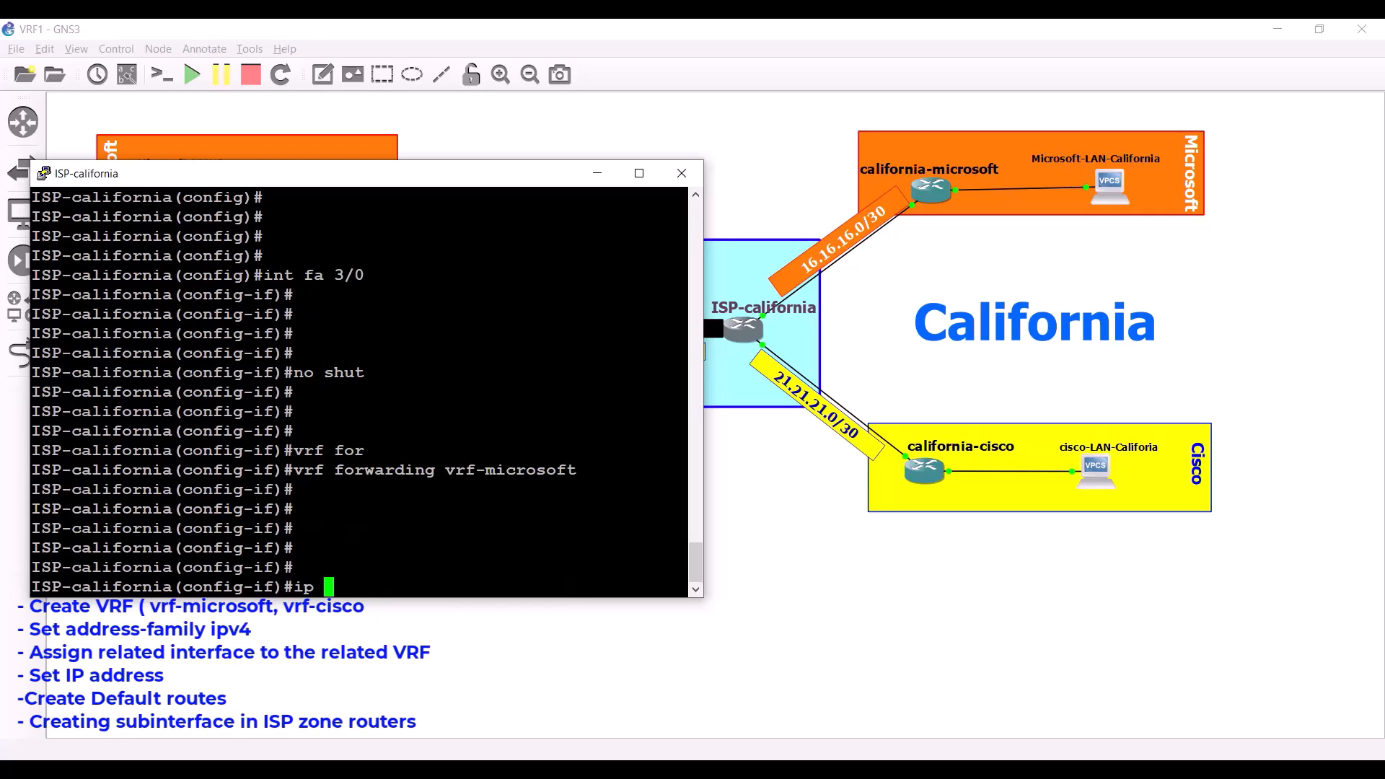
{"action": "type", "text": "add"}
{"action": "key", "text": "Tab"}
{"action": "type", "text": "16.16.16"}
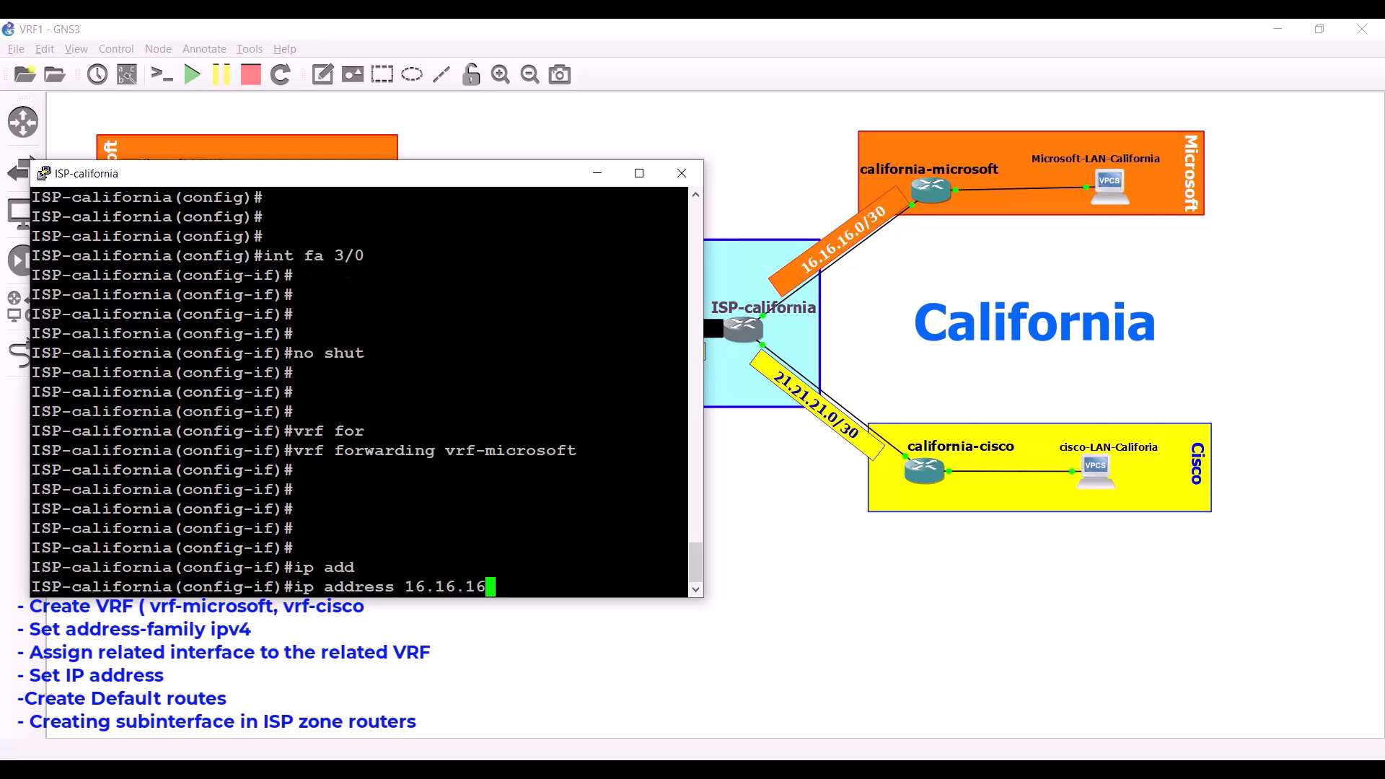
{"action": "type", "text": ".1 255.255.255.252"}
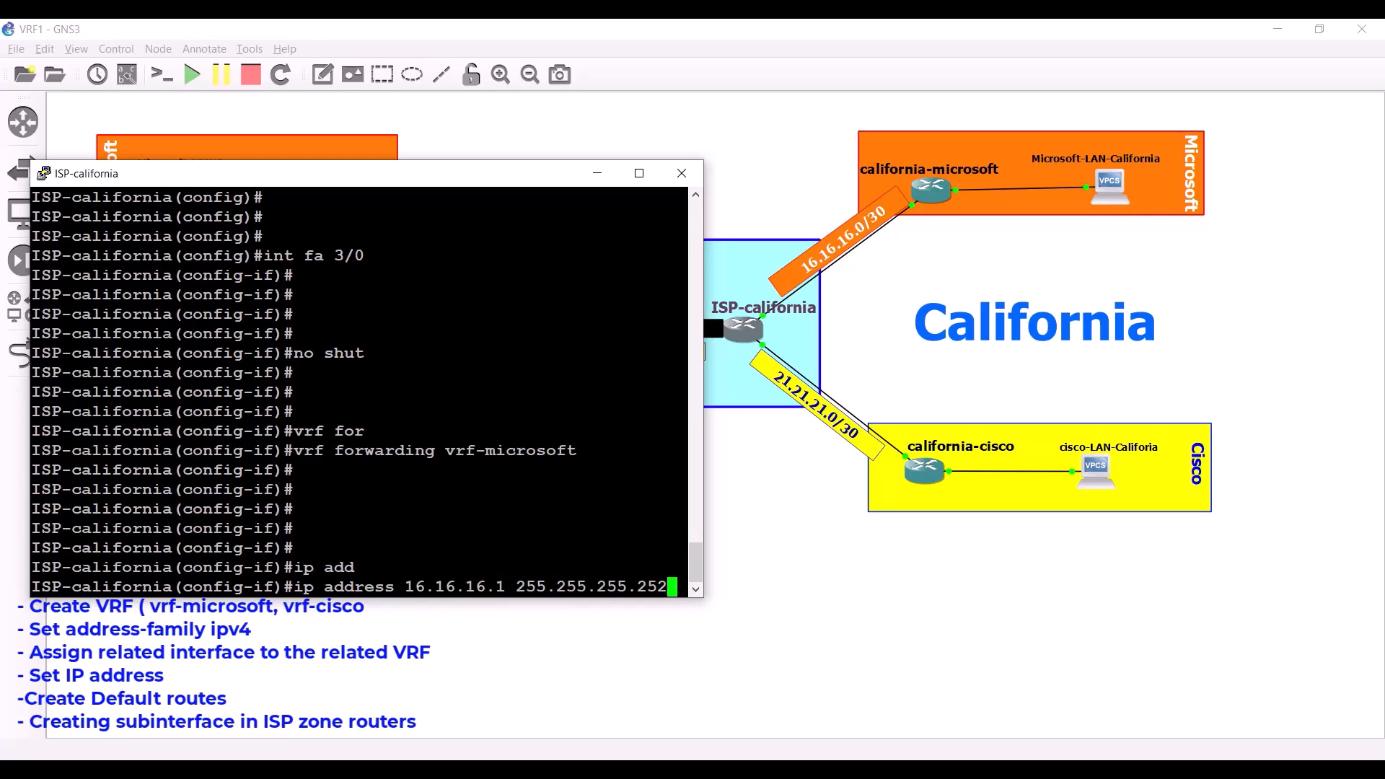
{"action": "key", "text": "Return"}
{"action": "key", "text": "Return"}
{"action": "key", "text": "Return"}
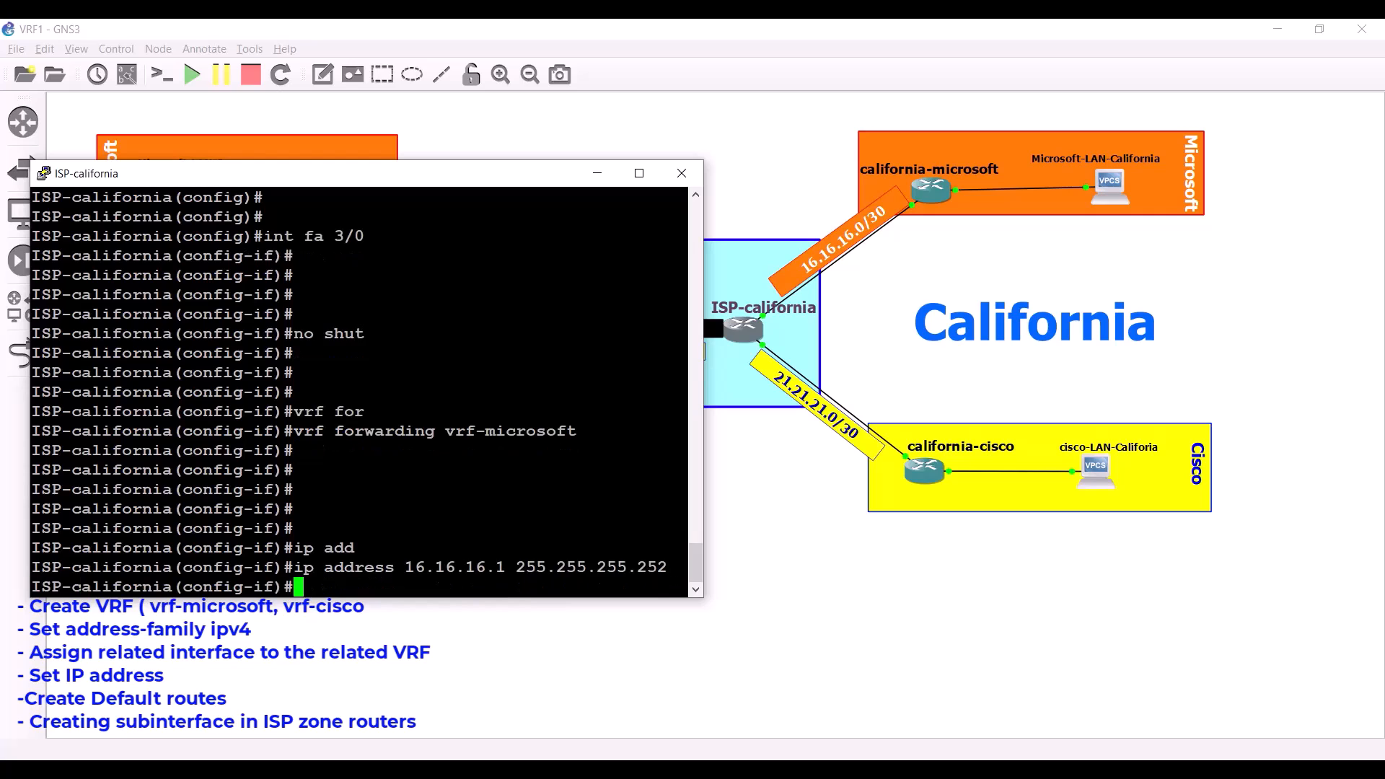
{"action": "type", "text": "end"}
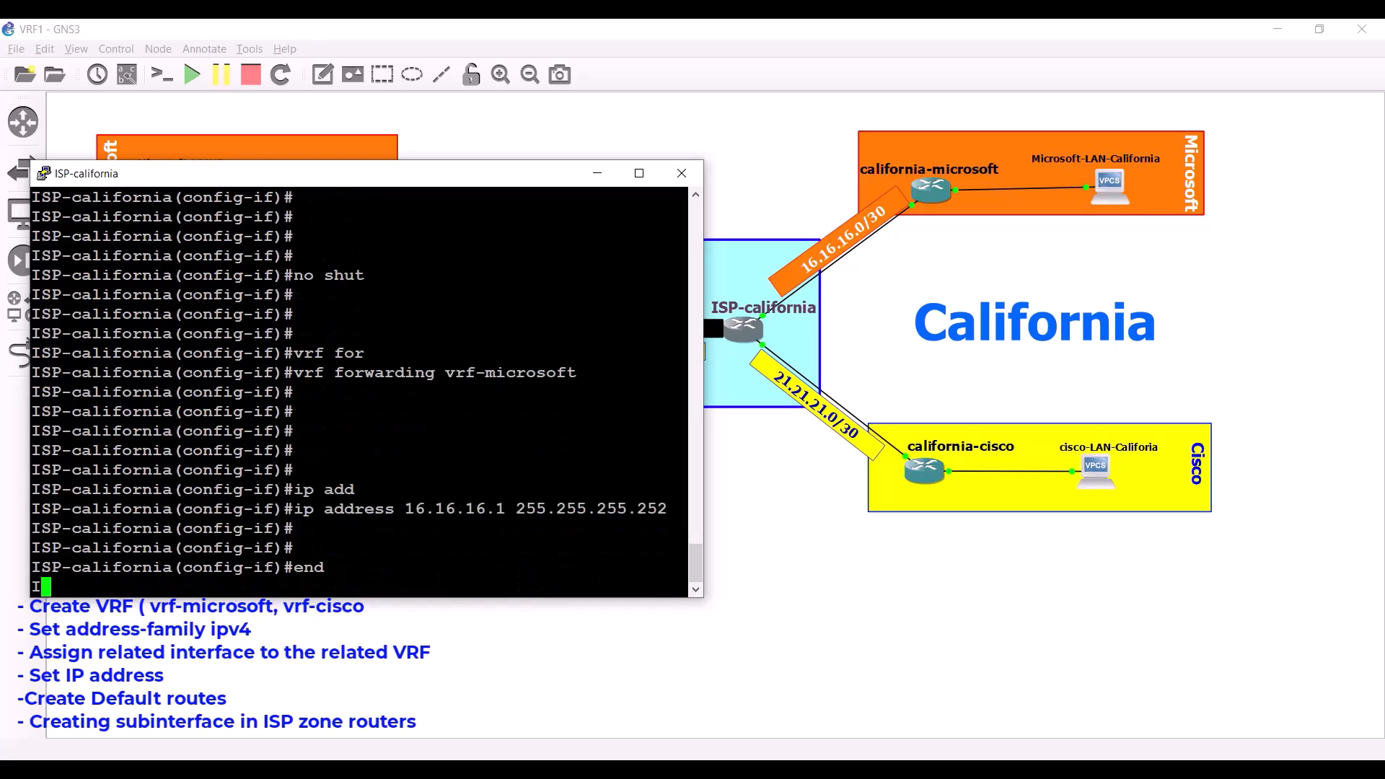
{"action": "key", "text": "Return"}
{"action": "key", "text": "Return"}
{"action": "key", "text": "Return"}
Ping 16.16.16.2 through vrf-microsoft from ISP-california and check the success rate.
{"action": "type", "text": "ping "}
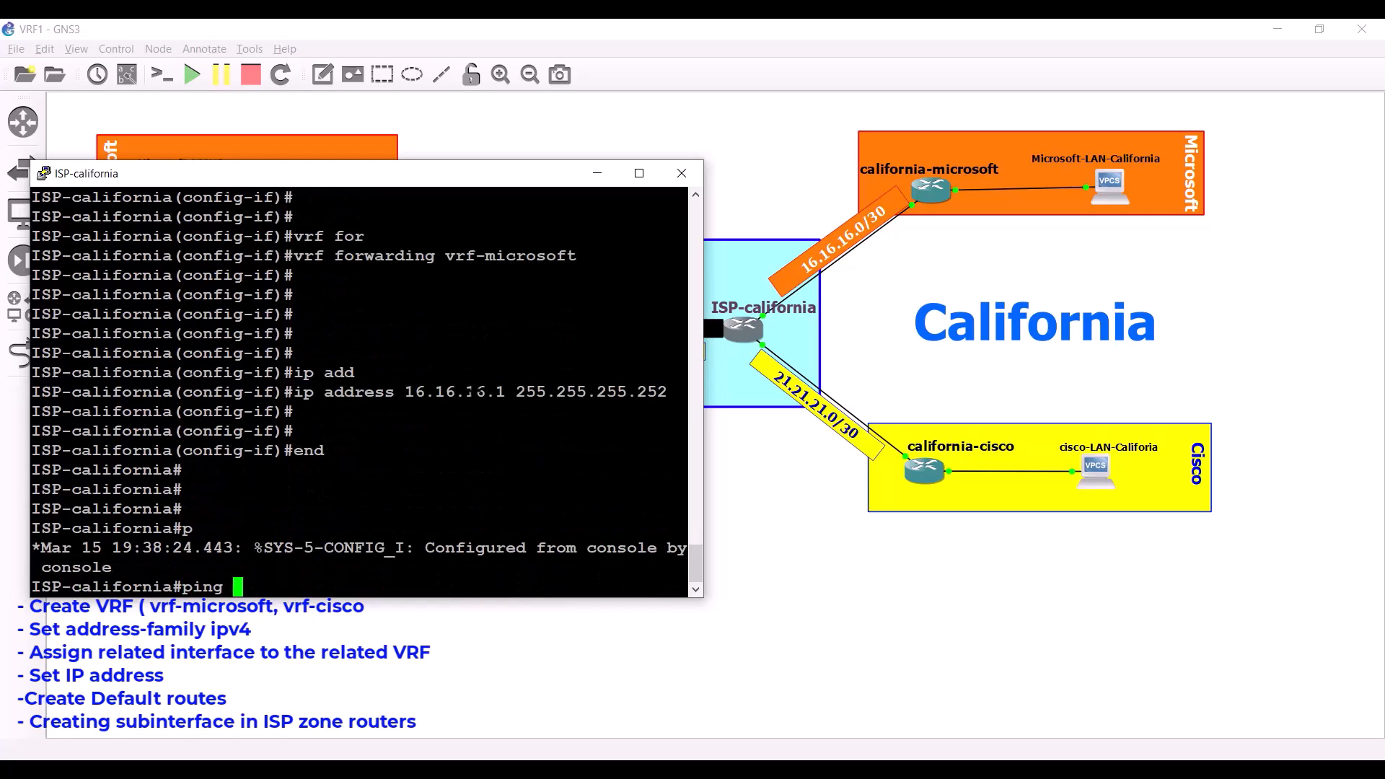
{"action": "type", "text": "vrf vrf-micros"}
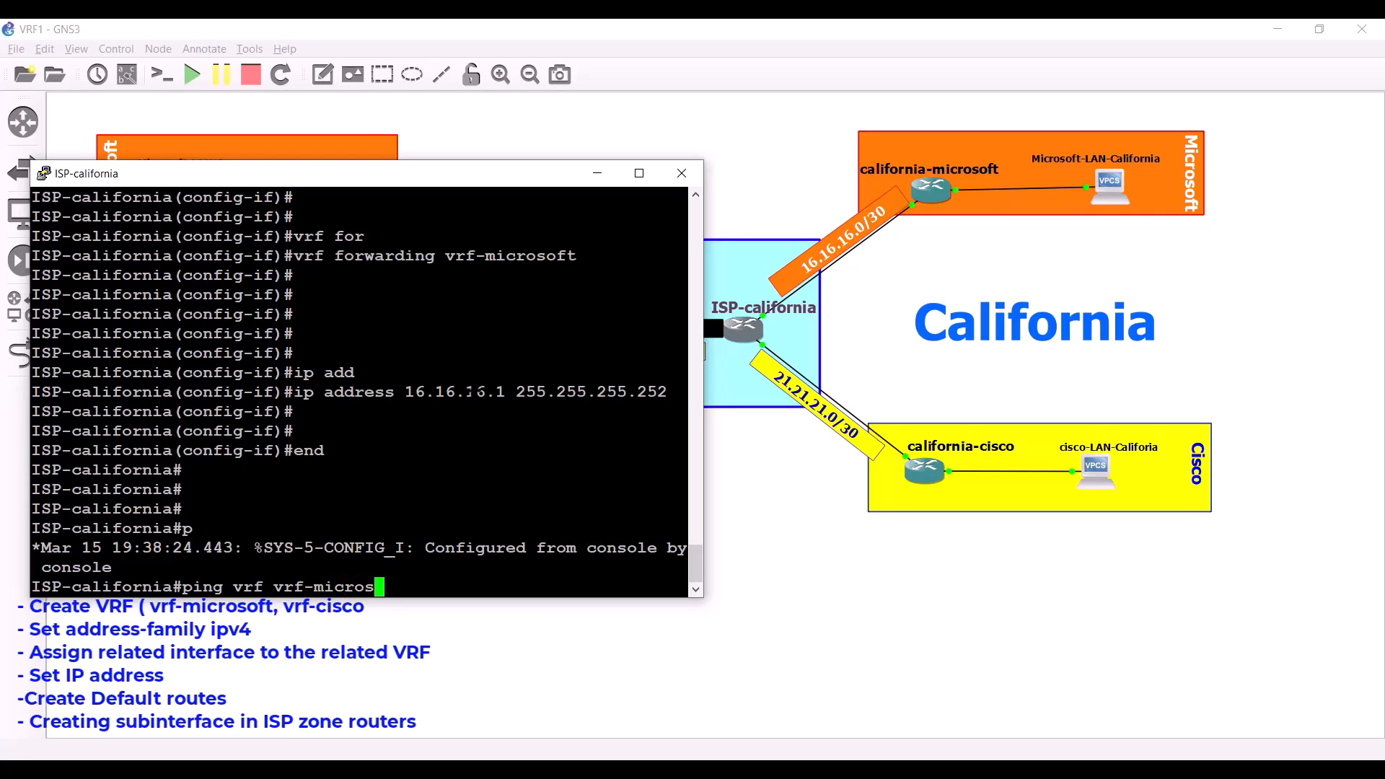
{"action": "type", "text": "oft 16.16.16.2"}
{"action": "key", "text": "Return"}
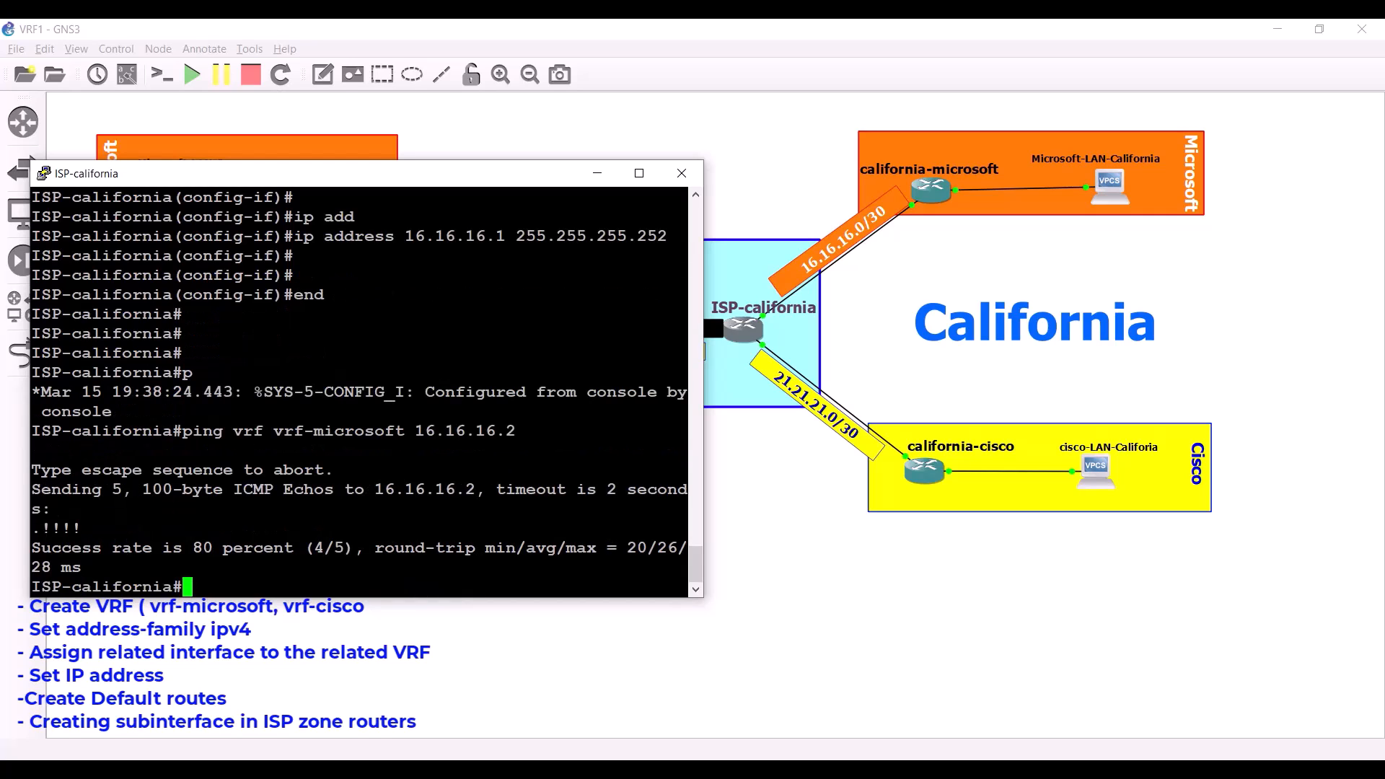
{"action": "left_click_drag", "start_coordinate": [305, 548], "coordinate": [344, 548]}
{"action": "left_click", "coordinate": [344, 549]}
{"action": "key", "text": "Return"}
{"action": "key", "text": "Return"}
{"action": "key", "text": "Return"}
{"action": "key", "text": "Return"}
{"action": "key", "text": "Return"}
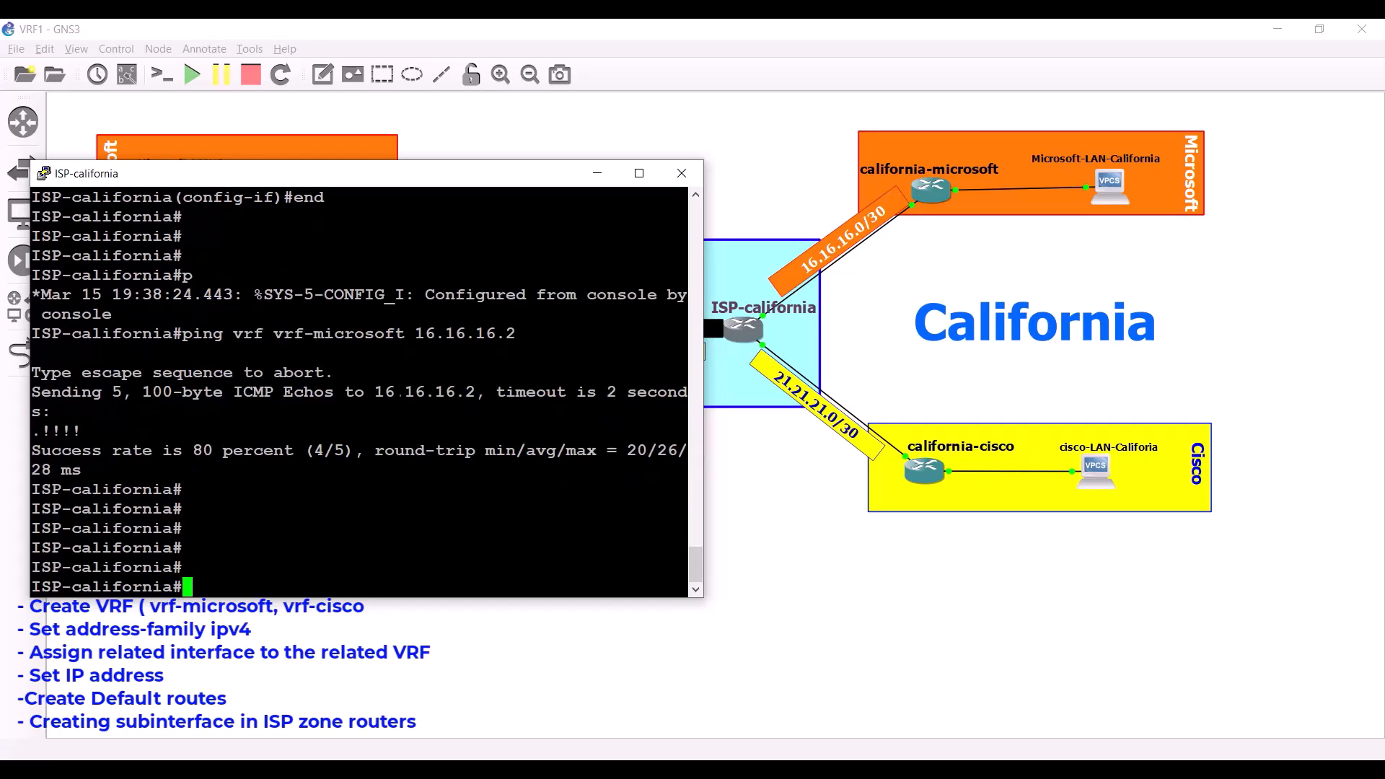
Enter global configuration mode on ISP-california with the conf t command.
{"action": "type", "text": "int con"}
{"action": "key", "text": "BackSpace"}
{"action": "key", "text": "BackSpace"}
{"action": "key", "text": "BackSpace"}
{"action": "key", "text": "BackSpace"}
{"action": "key", "text": "BackSpace"}
{"action": "key", "text": "BackSpace"}
{"action": "key", "text": "BackSpace"}
{"action": "type", "text": "conf t"}
{"action": "key", "text": "Return"}
{"action": "key", "text": "Return"}
{"action": "key", "text": "Return"}
{"action": "key", "text": "Return"}
Enable interface fa 0/0 on ISP-california with no shut and exit back to global configuration mode.
{"action": "type", "text": "int fa 0/"}
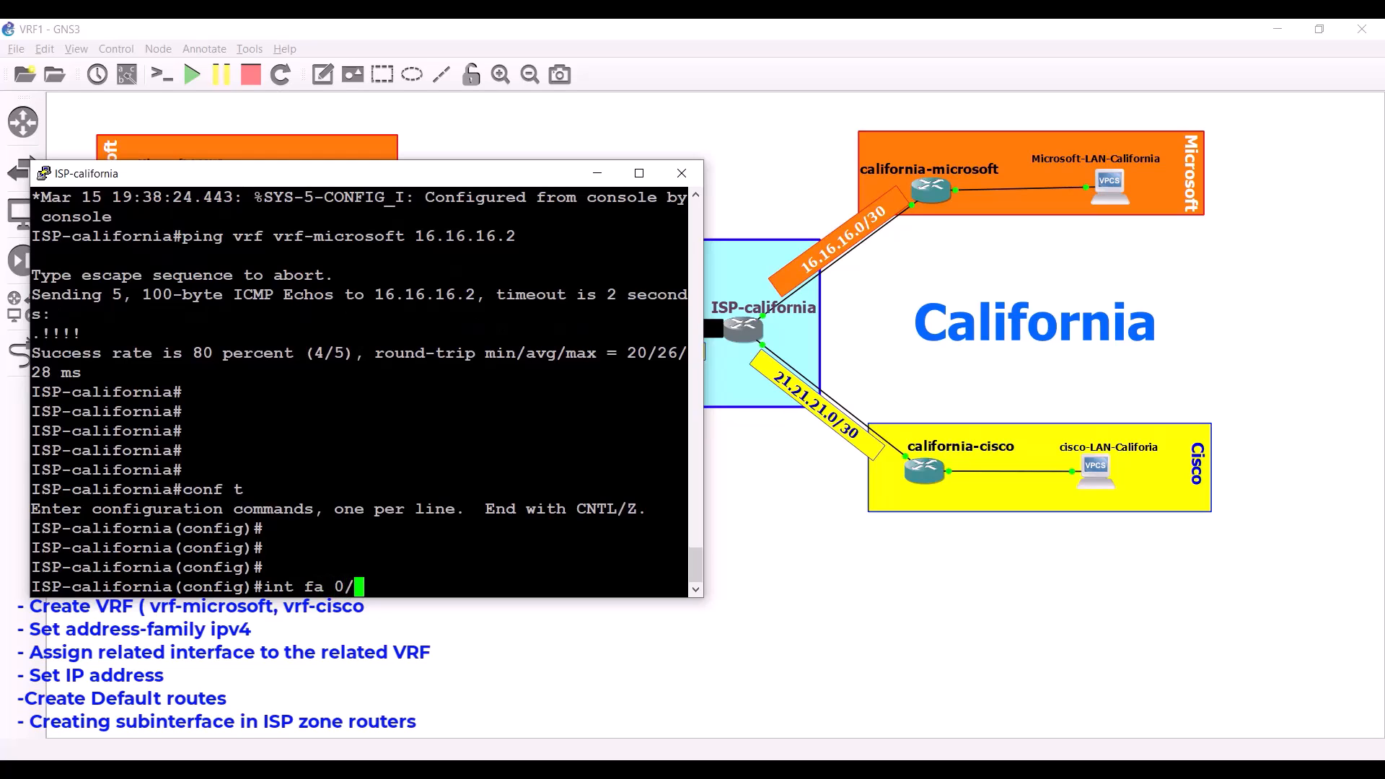
{"action": "type", "text": "0"}
{"action": "key", "text": "Return"}
{"action": "type", "text": "no shut"}
{"action": "key", "text": "Return"}
{"action": "key", "text": "Return"}
{"action": "key", "text": "Return"}
{"action": "key", "text": "Return"}
{"action": "type", "text": "exit"}
{"action": "key", "text": "Return"}
{"action": "key", "text": "Return"}
{"action": "key", "text": "Return"}
{"action": "key", "text": "Return"}
{"action": "key", "text": "Return"}
{"action": "key", "text": "Return"}
{"action": "key", "text": "Return"}
{"action": "key", "text": "Return"}
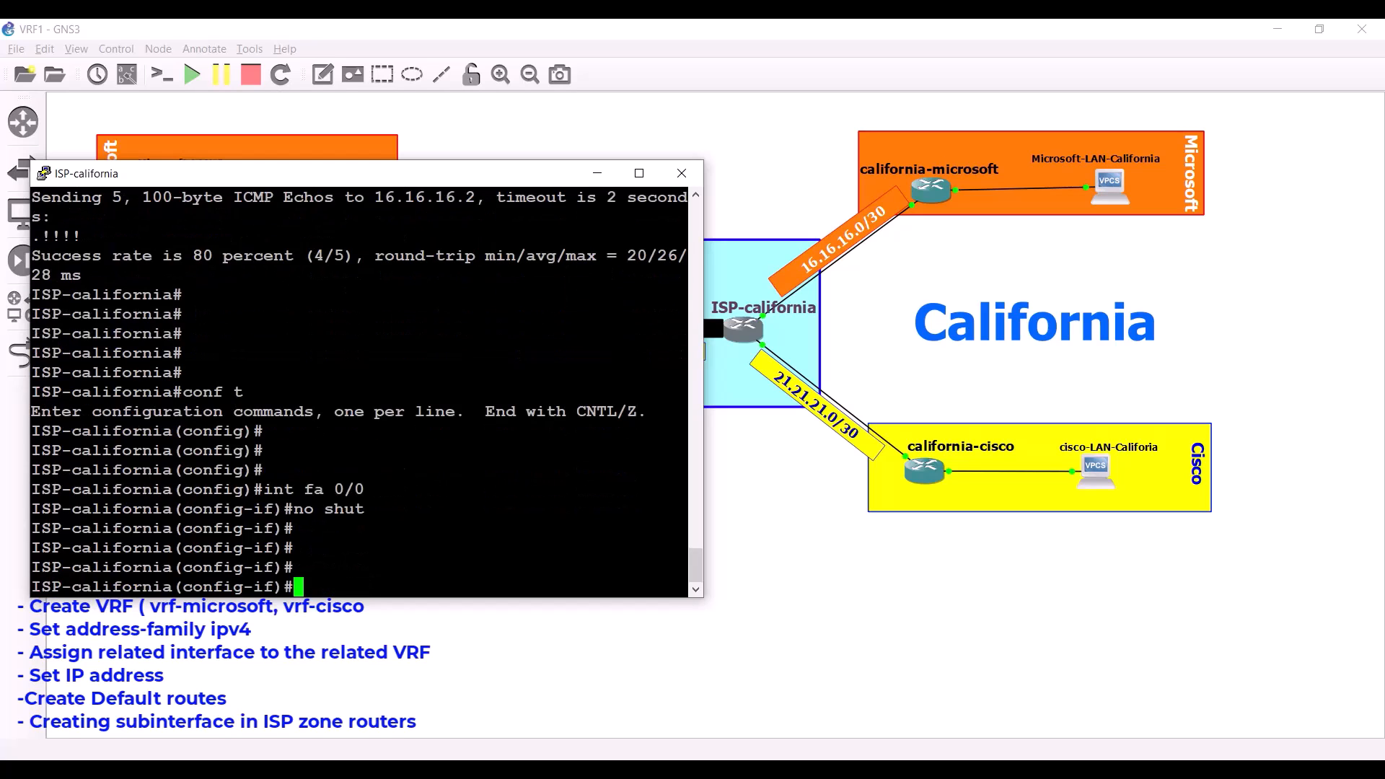
Create subinterface fa 0/0.10 on ISP-california.
{"action": "type", "text": "int f"}
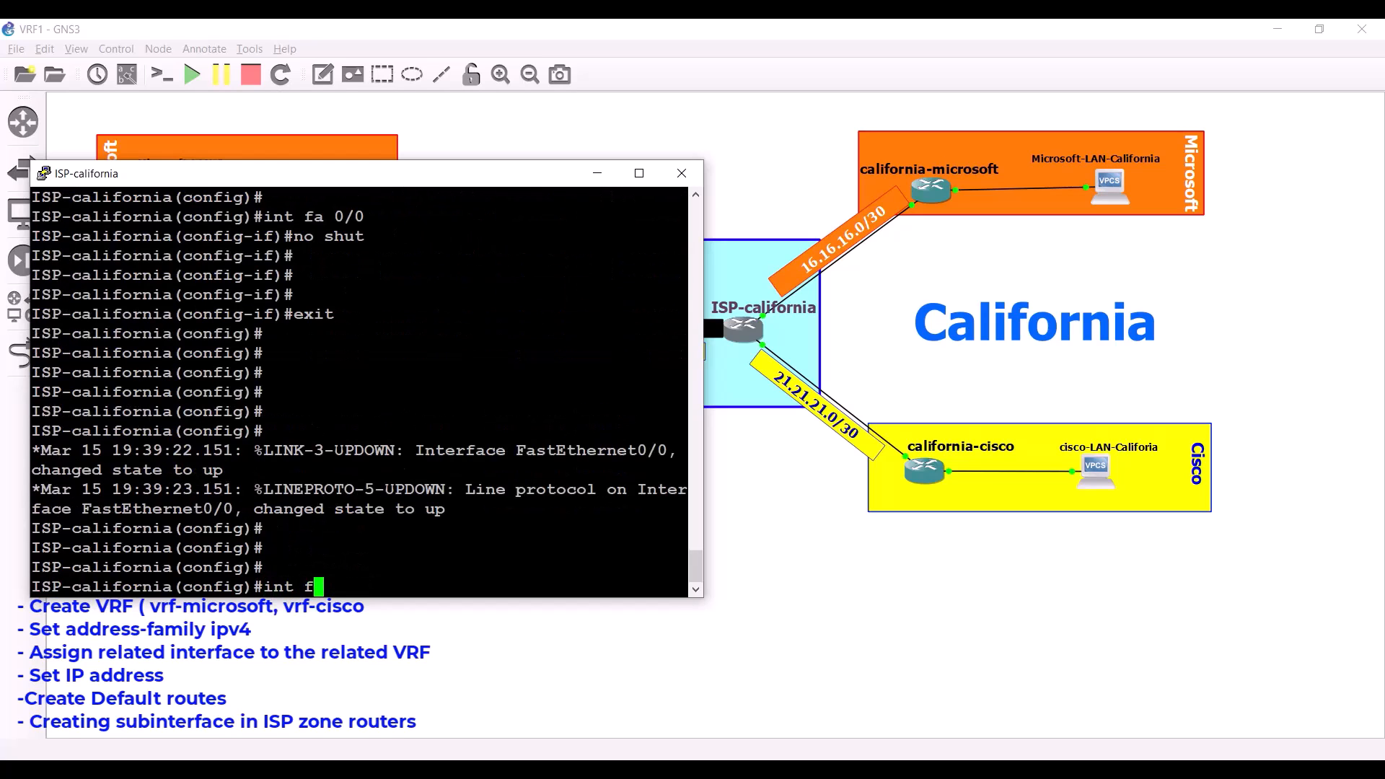
{"action": "type", "text": "a 0/0.10"}
{"action": "key", "text": "Return"}
{"action": "key", "text": "Return"}
{"action": "key", "text": "Return"}
{"action": "key", "text": "Return"}
{"action": "key", "text": "Return"}
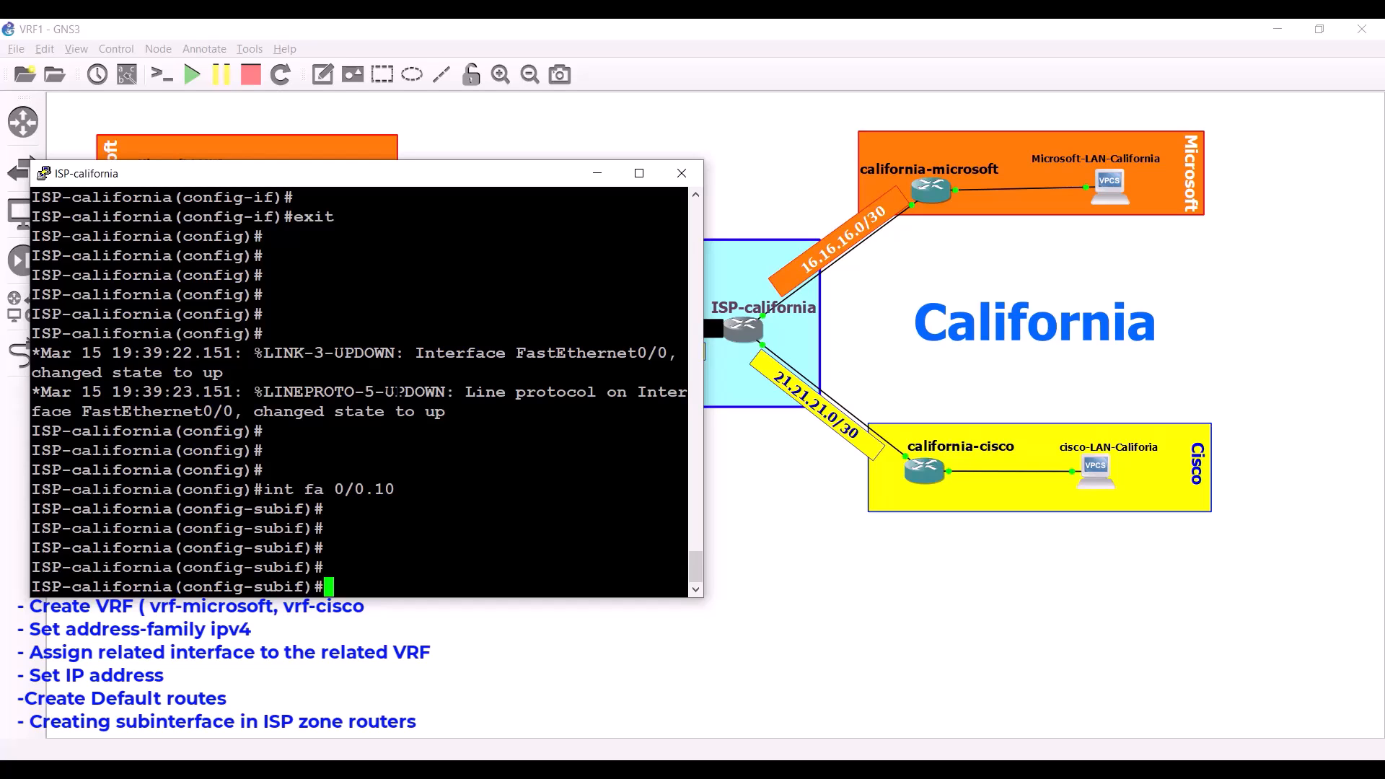
Set the encapsulation of subinterface fa 0/0.10 to dot1Q with VLAN 10.
{"action": "type", "text": "enca"}
{"action": "key", "text": "Tab"}
{"action": "type", "text": "do"}
{"action": "key", "text": "Tab"}
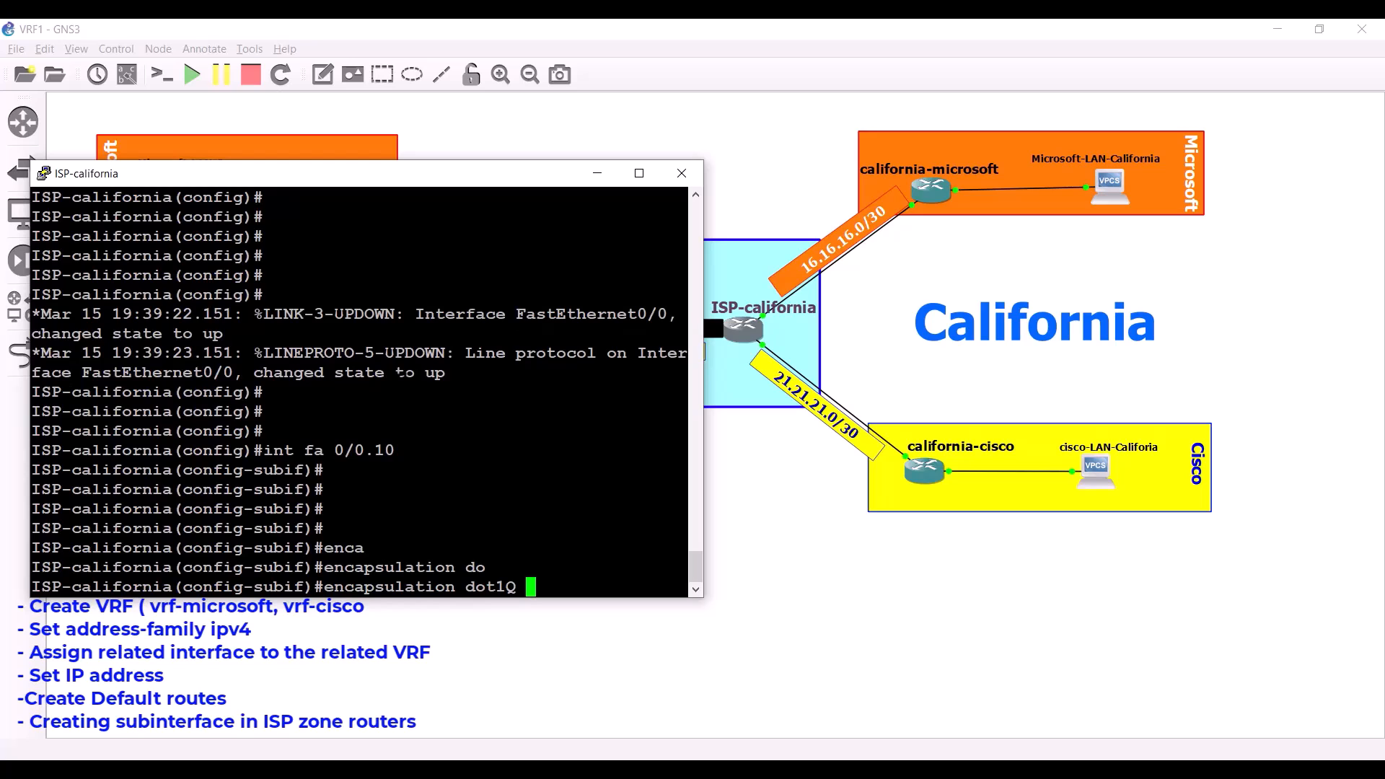
{"action": "type", "text": "10"}
{"action": "key", "text": "Return"}
{"action": "key", "text": "Return"}
{"action": "key", "text": "Return"}
{"action": "key", "text": "Return"}
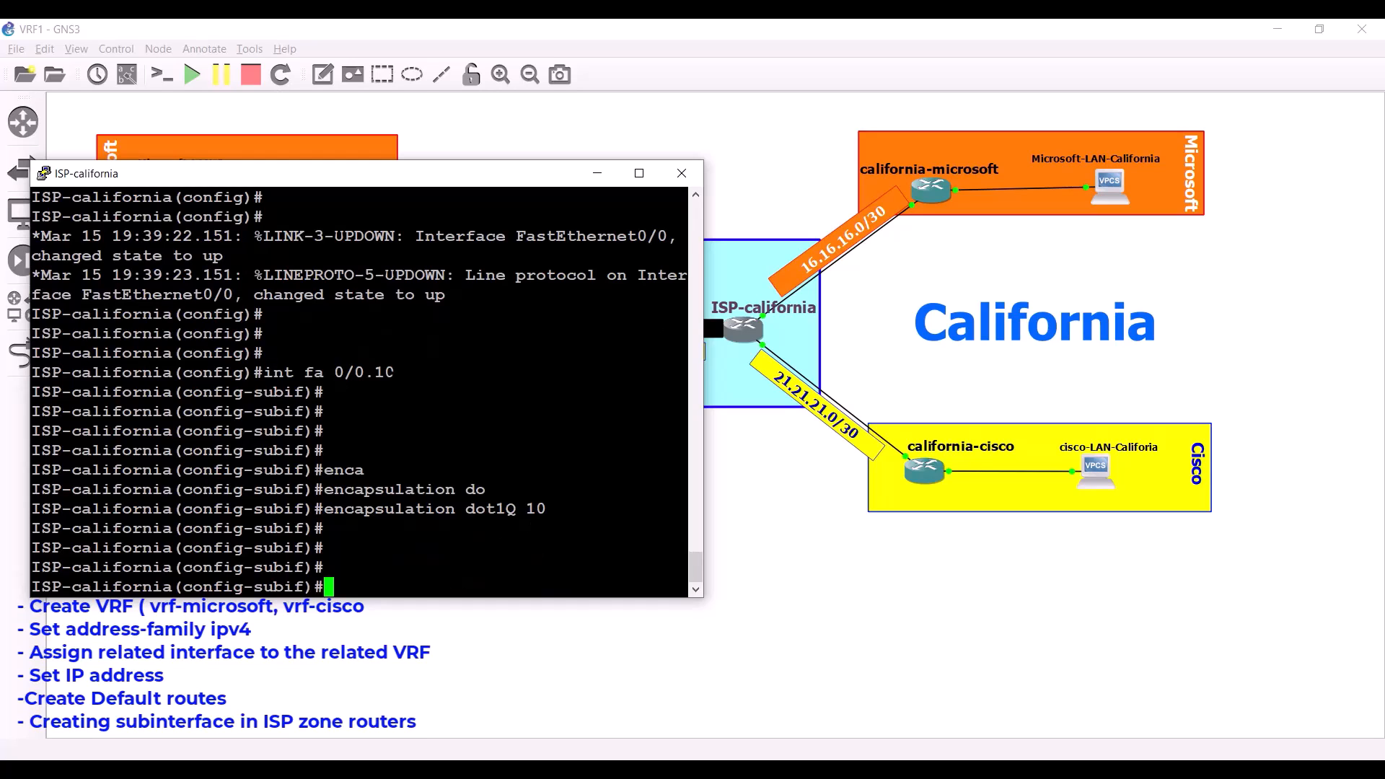
Assign subinterface fa 0/0.10 to vrf-microsoft with the vrf forwarding command.
{"action": "type", "text": "vrf fo"}
{"action": "key", "text": "Tab"}
{"action": "type", "text": "vrf-"}
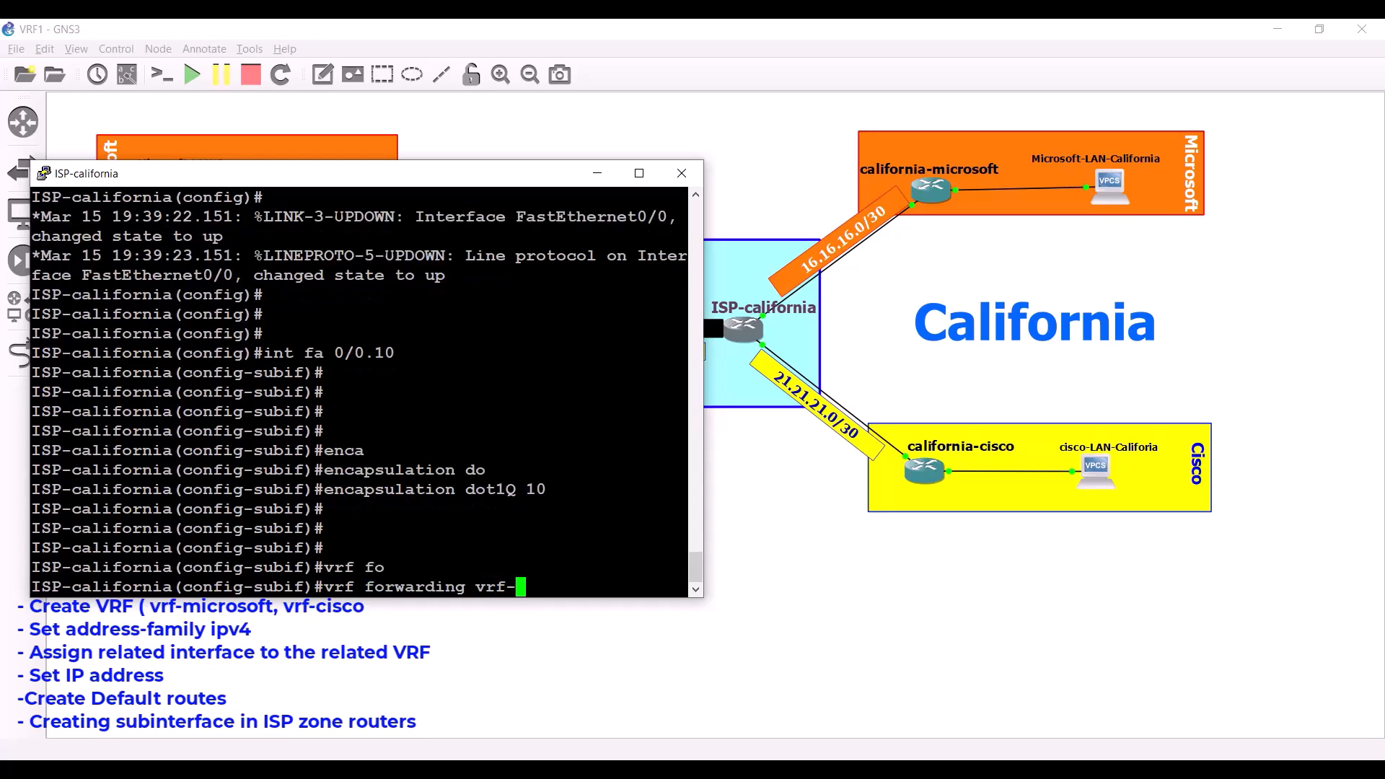
{"action": "type", "text": "microsoft"}
{"action": "key", "text": "Return"}
{"action": "key", "text": "Return"}
{"action": "key", "text": "Return"}
{"action": "key", "text": "Return"}
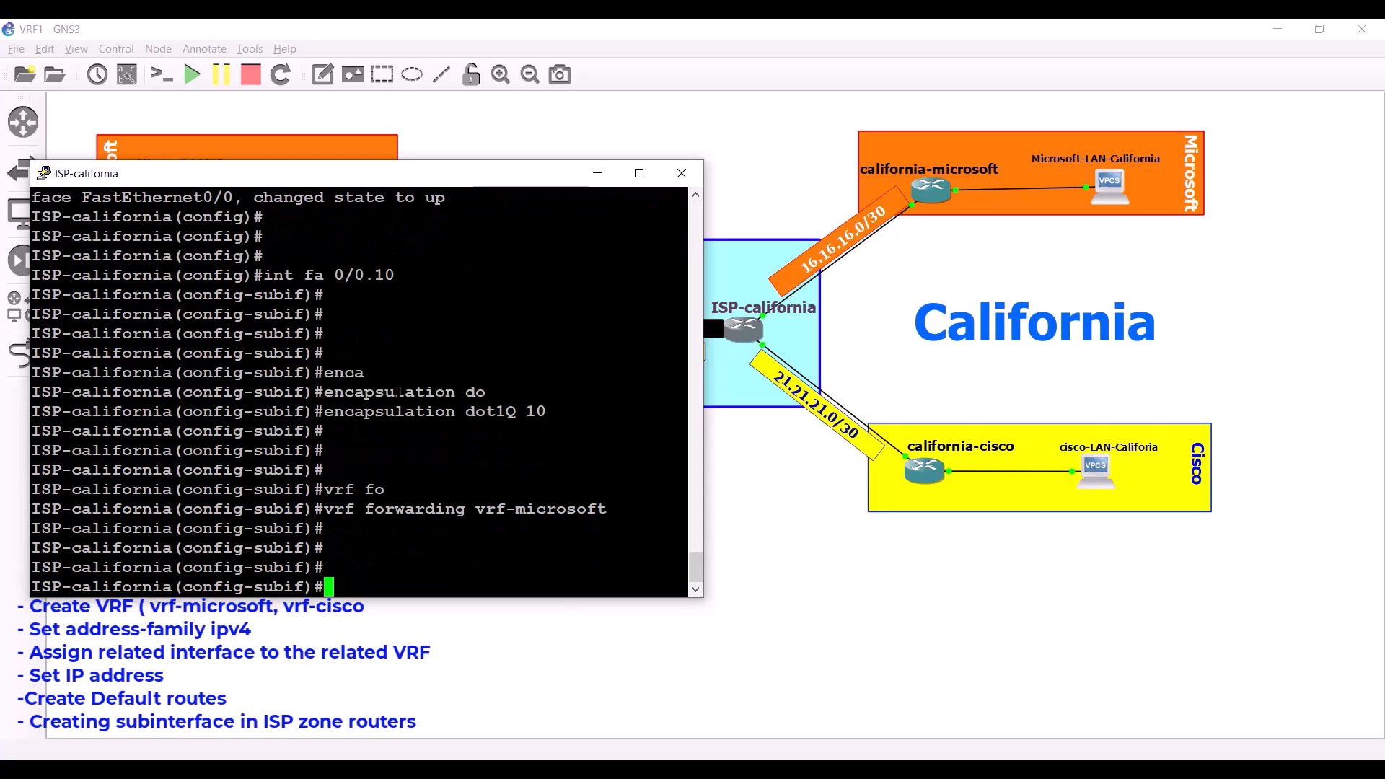
Set the IP address of subinterface fa 0/0.10 to 10.10.10.2 with mask 255.255.255.252, checking the ISP Zone link in the topology.
{"action": "type", "text": "ip add"}
{"action": "key", "text": "Tab"}
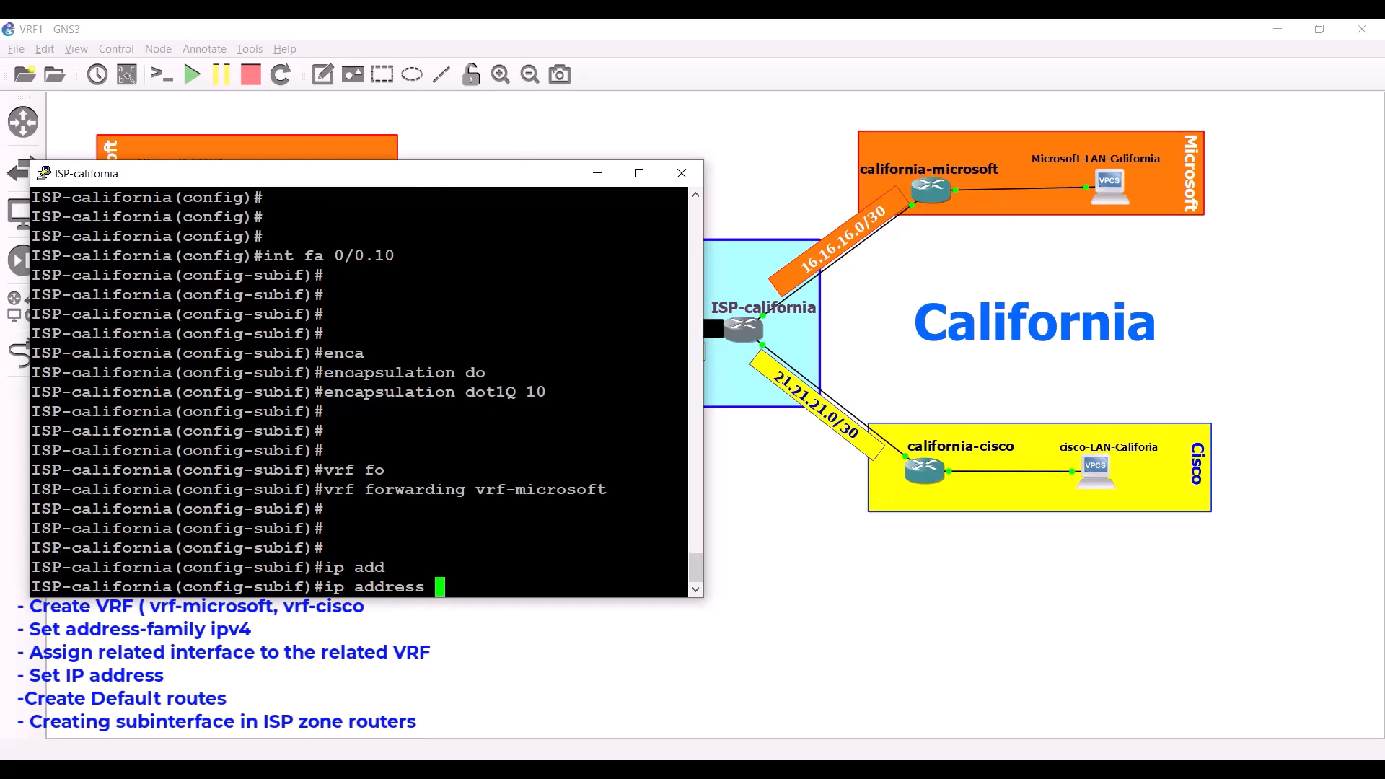
{"action": "left_click_drag", "start_coordinate": [422, 177], "coordinate": [1089, 179]}
{"action": "left_click_drag", "start_coordinate": [1084, 164], "coordinate": [1094, 147]}
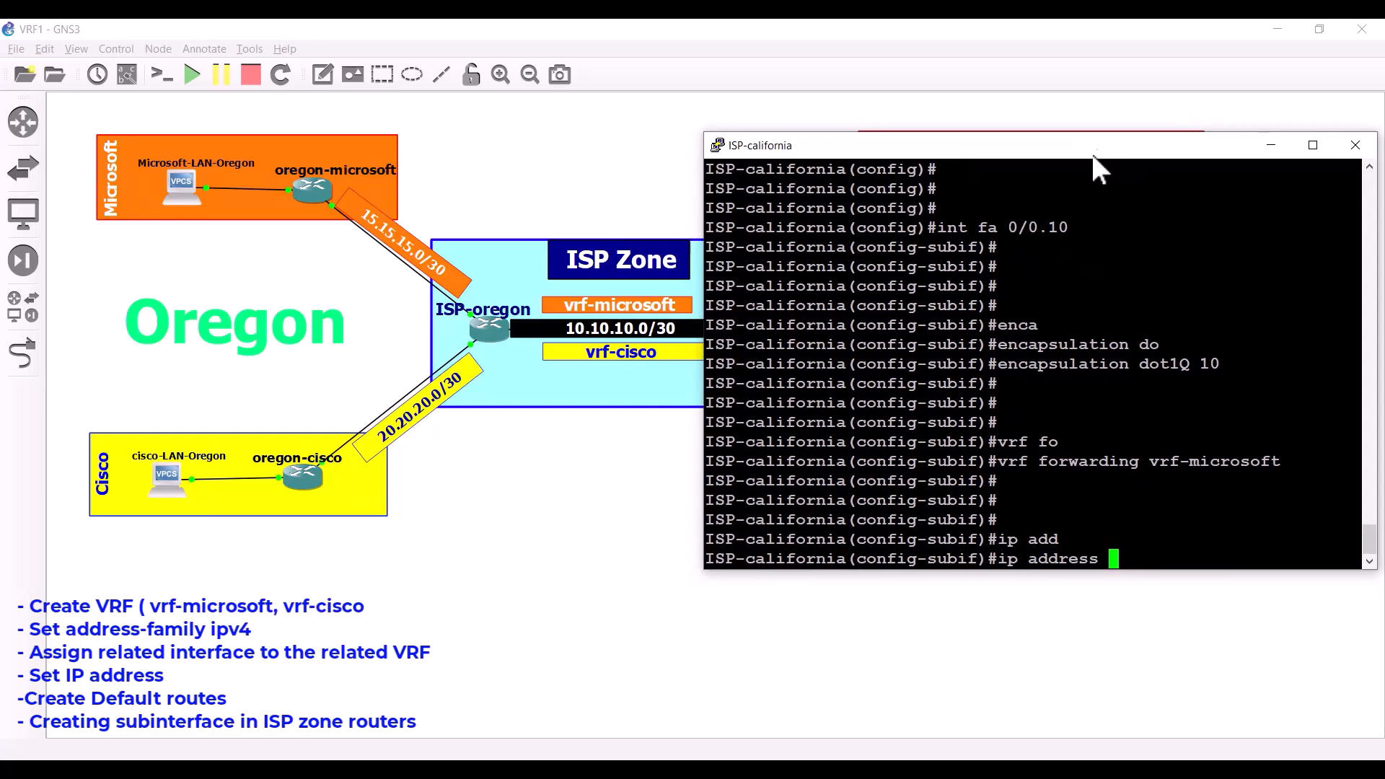
{"action": "left_click_drag", "start_coordinate": [917, 155], "coordinate": [605, 427]}
{"action": "left_click_drag", "start_coordinate": [940, 424], "coordinate": [911, 364]}
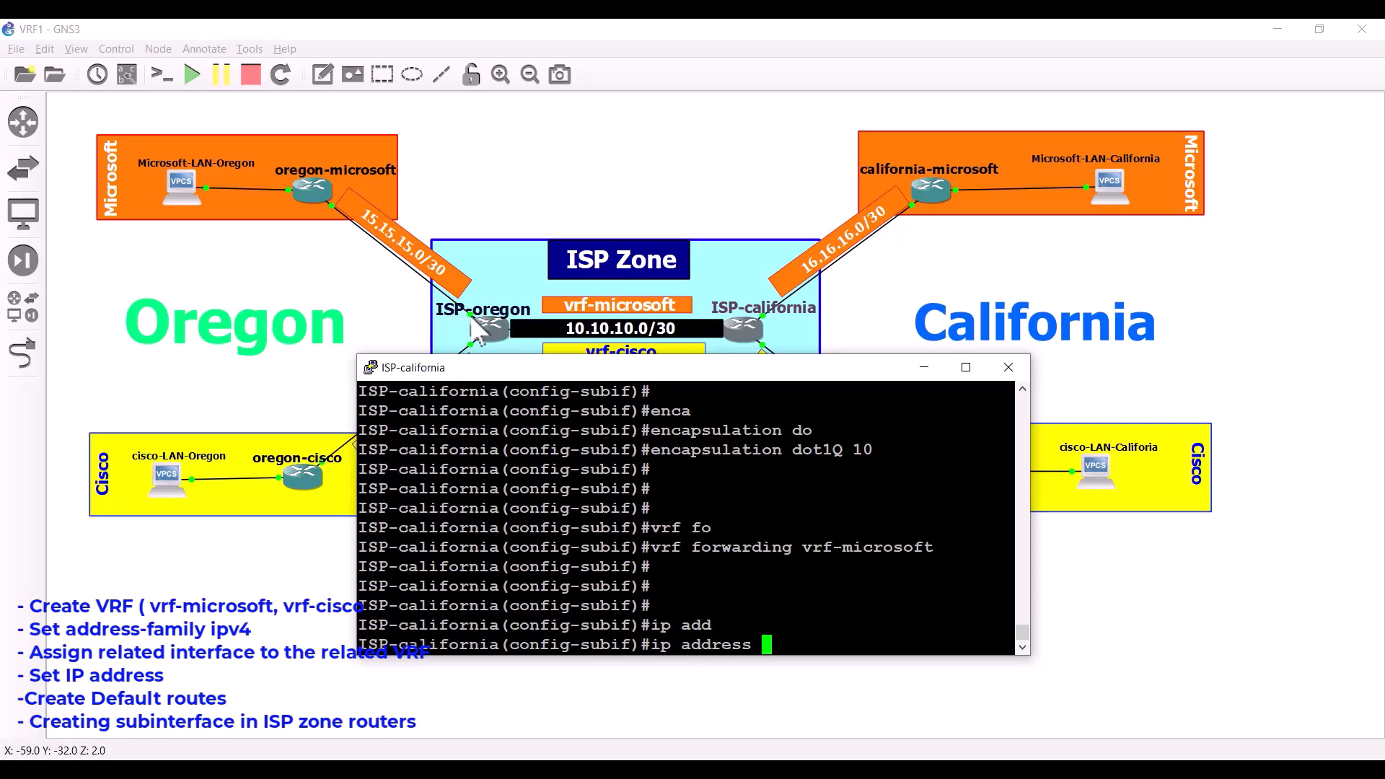
{"action": "type", "text": "10."}
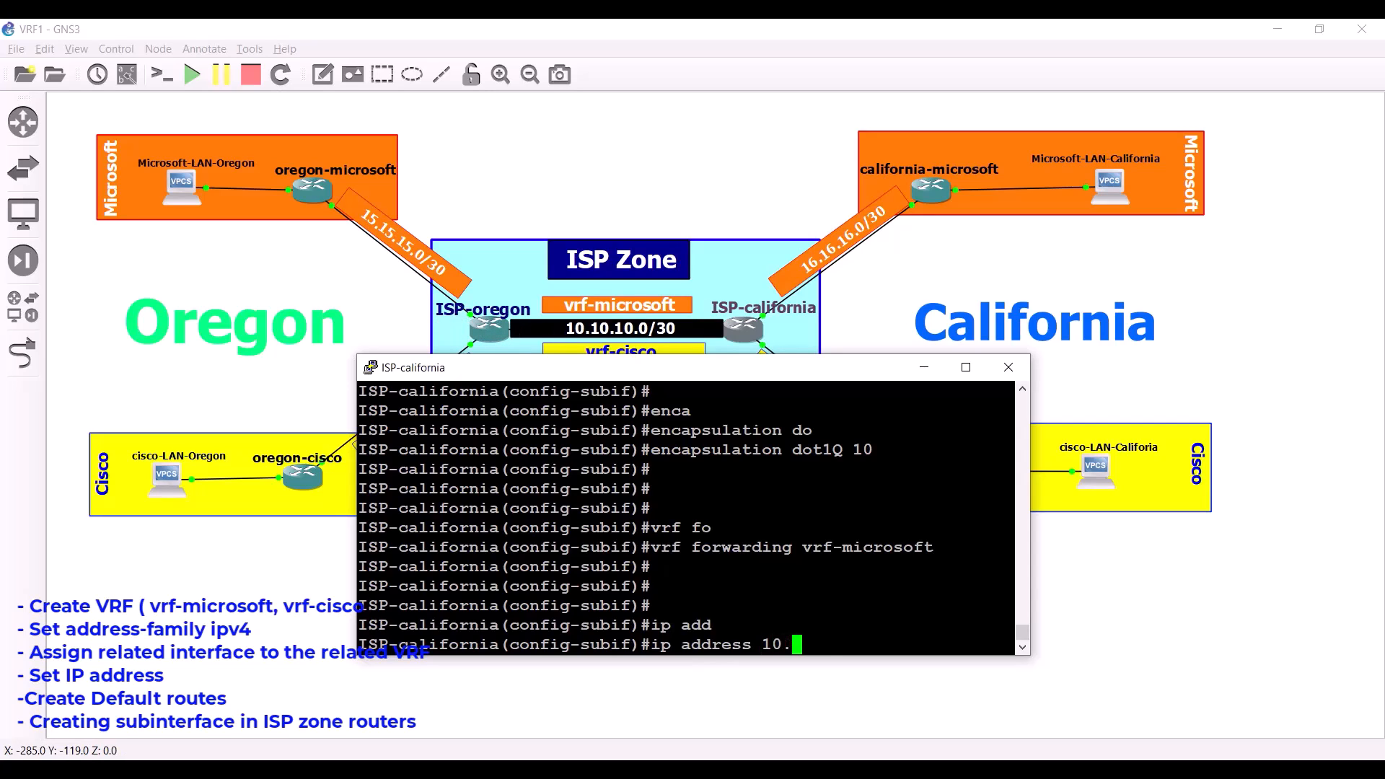
{"action": "type", "text": "10.10.2 255.255.255.252"}
{"action": "key", "text": "Return"}
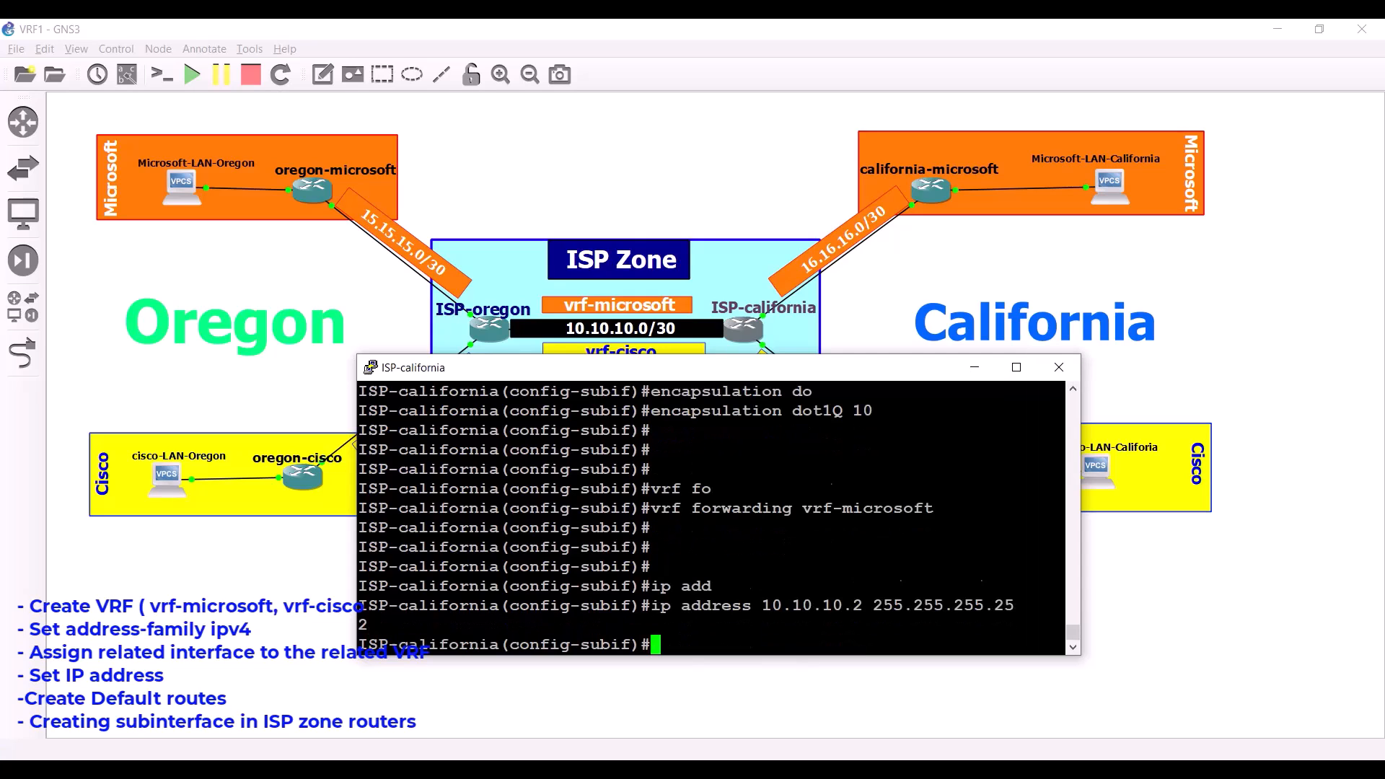
Leave the fa 0/0.10 subinterface configuration on ISP-california and return to global configuration mode.
{"action": "key", "text": "Return"}
{"action": "key", "text": "Return"}
{"action": "key", "text": "Return"}
{"action": "key", "text": "Return"}
{"action": "key", "text": "Return"}
{"action": "type", "text": "e"}
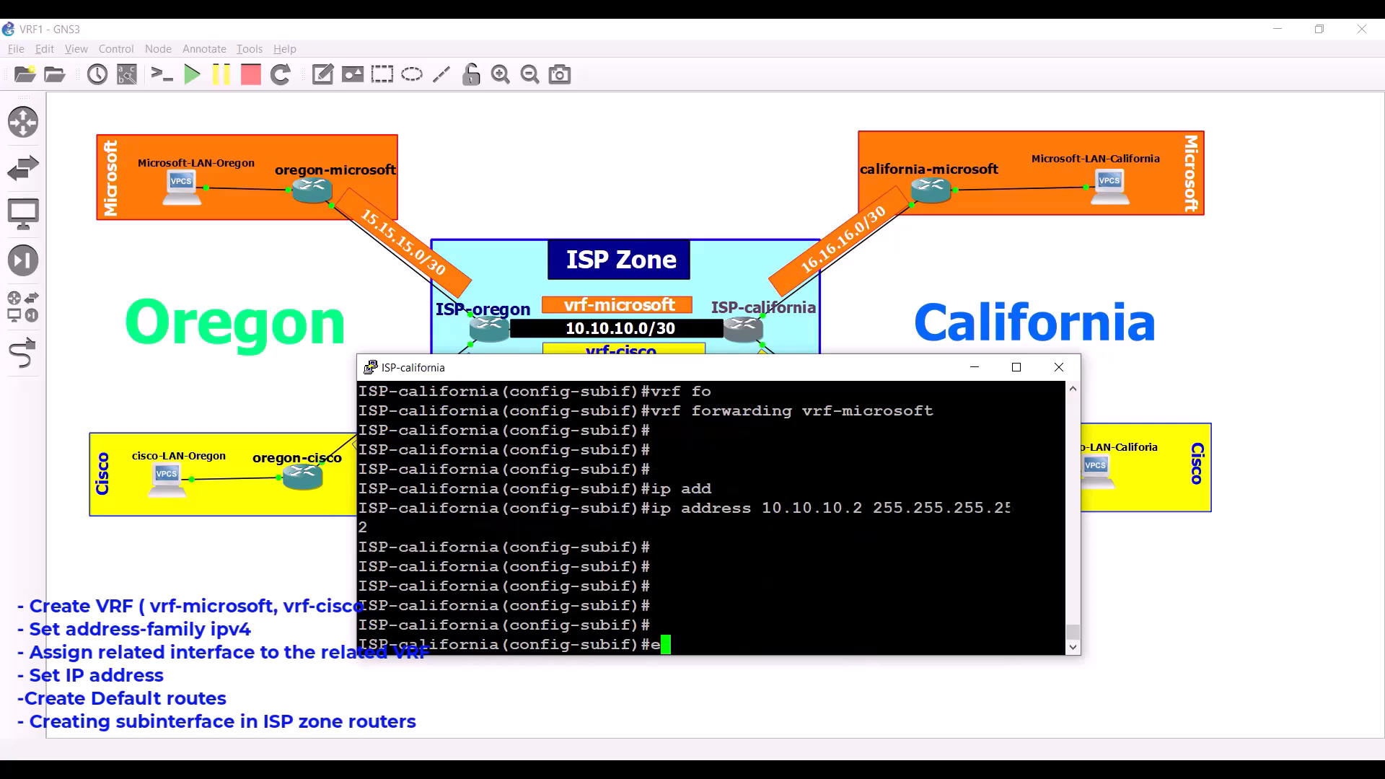
{"action": "type", "text": "xit"}
{"action": "key", "text": "Return"}
{"action": "key", "text": "Return"}
{"action": "key", "text": "Return"}
{"action": "key", "text": "Return"}
{"action": "key", "text": "Return"}
{"action": "key", "text": "Return"}
{"action": "key", "text": "Return"}
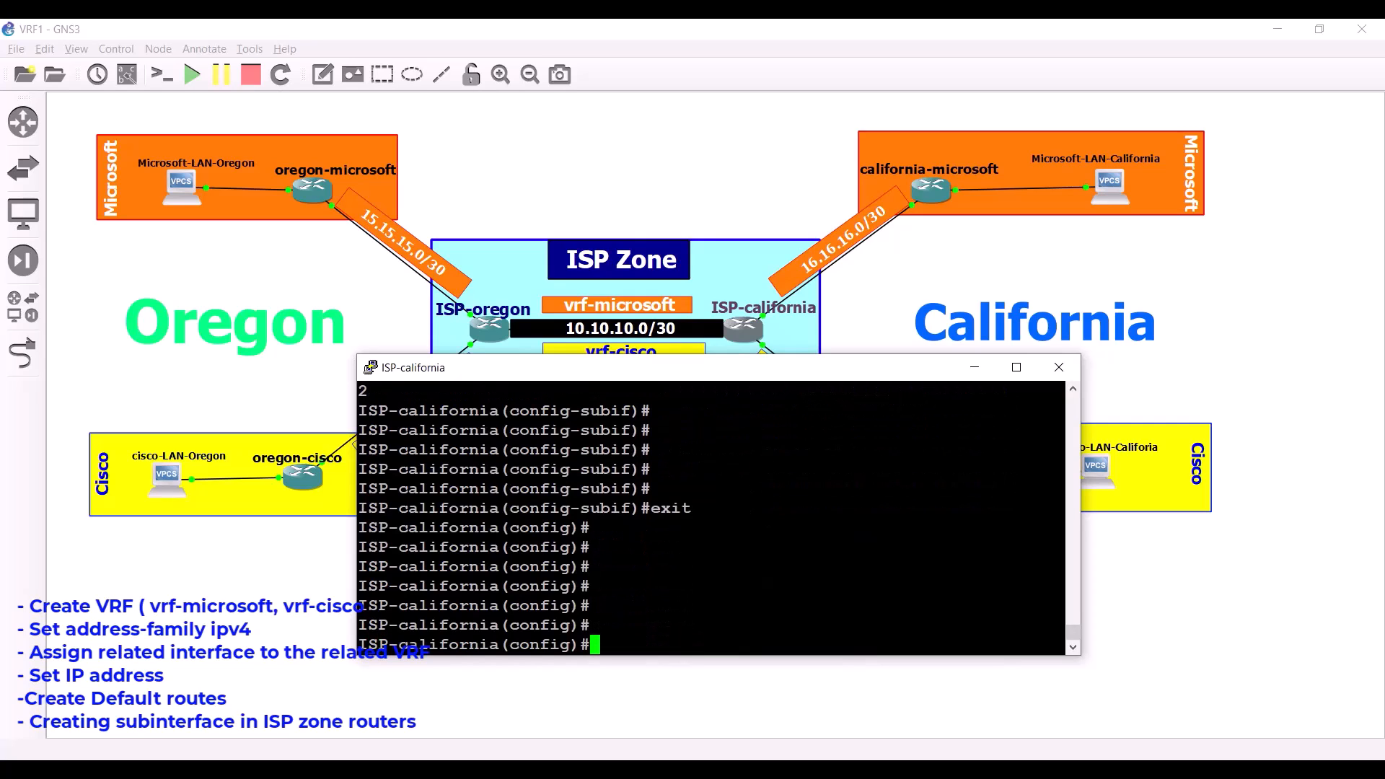
Create subinterface fa 0/0.20 on ISP-california.
{"action": "type", "text": "int fa 0/0.20"}
{"action": "key", "text": "Return"}
{"action": "key", "text": "Return"}
{"action": "key", "text": "Return"}
{"action": "key", "text": "Return"}
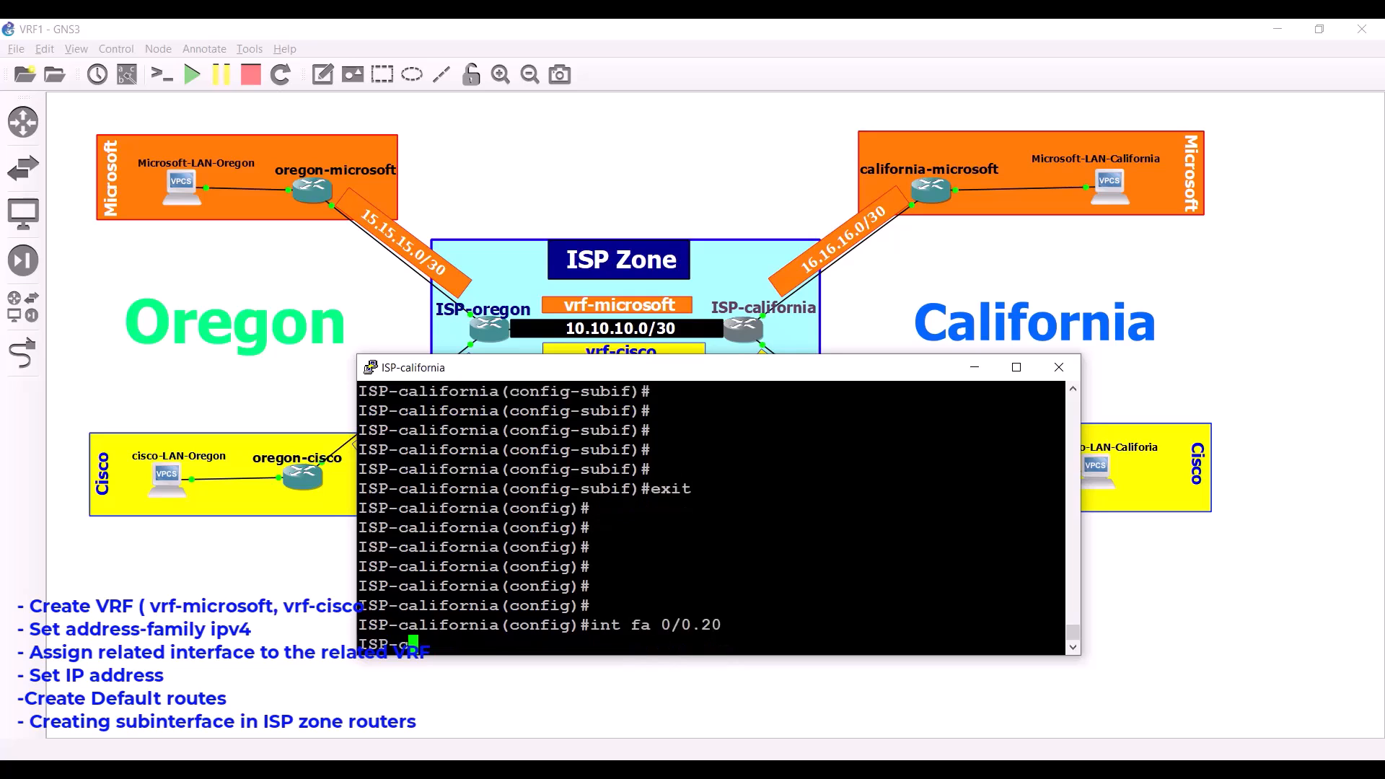
Set the encapsulation of subinterface fa 0/0.20 to dot1Q with VLAN 20.
{"action": "type", "text": "enca"}
{"action": "key", "text": "Tab"}
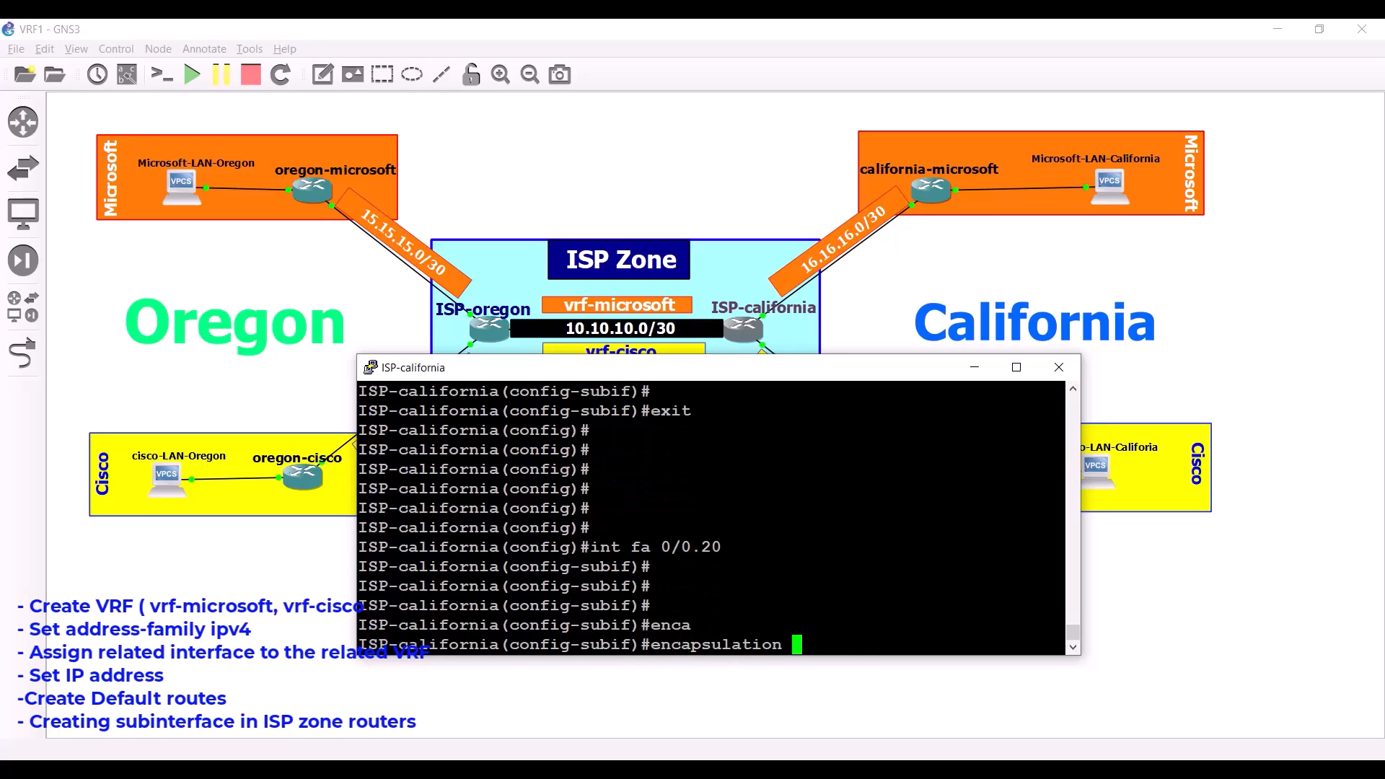
{"action": "type", "text": "do"}
{"action": "key", "text": "Tab"}
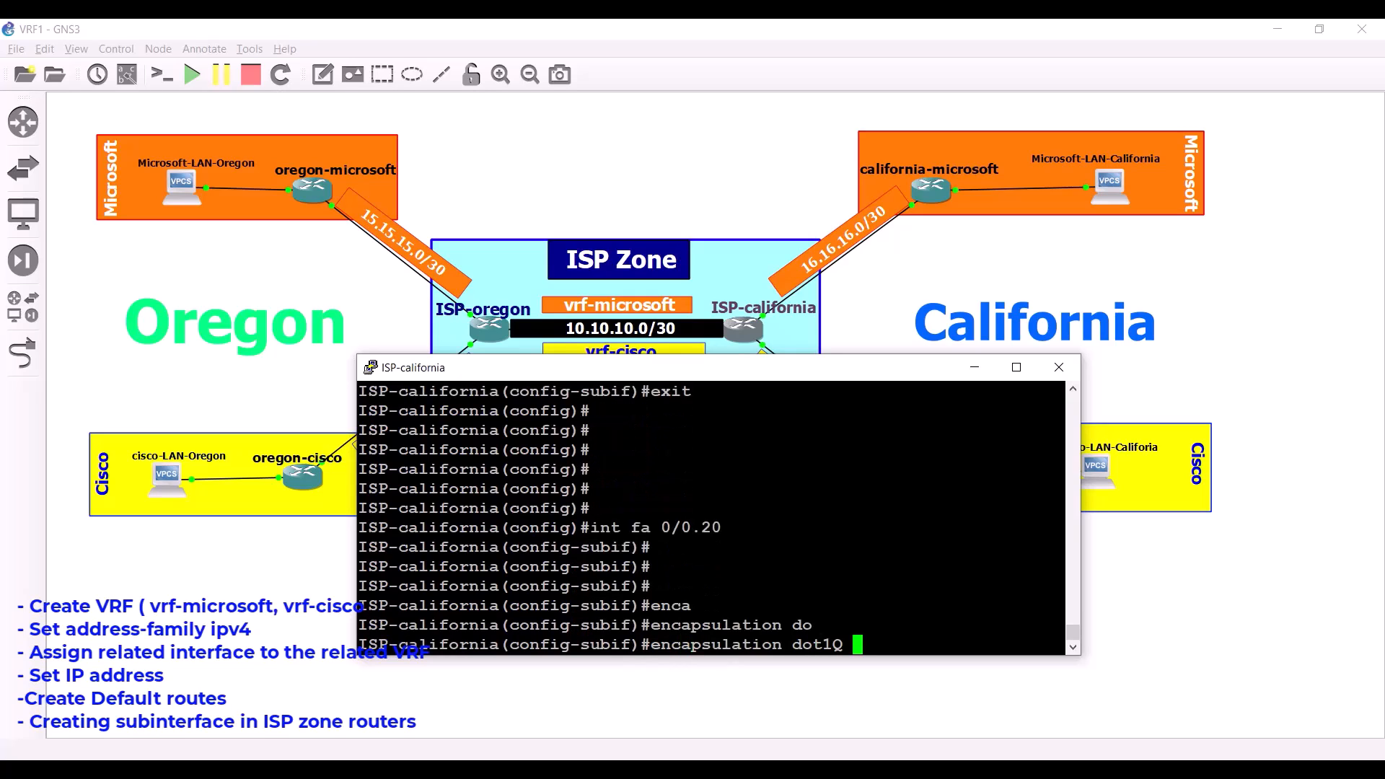
{"action": "type", "text": "20"}
{"action": "key", "text": "Return"}
{"action": "key", "text": "Return"}
{"action": "key", "text": "Return"}
{"action": "key", "text": "Return"}
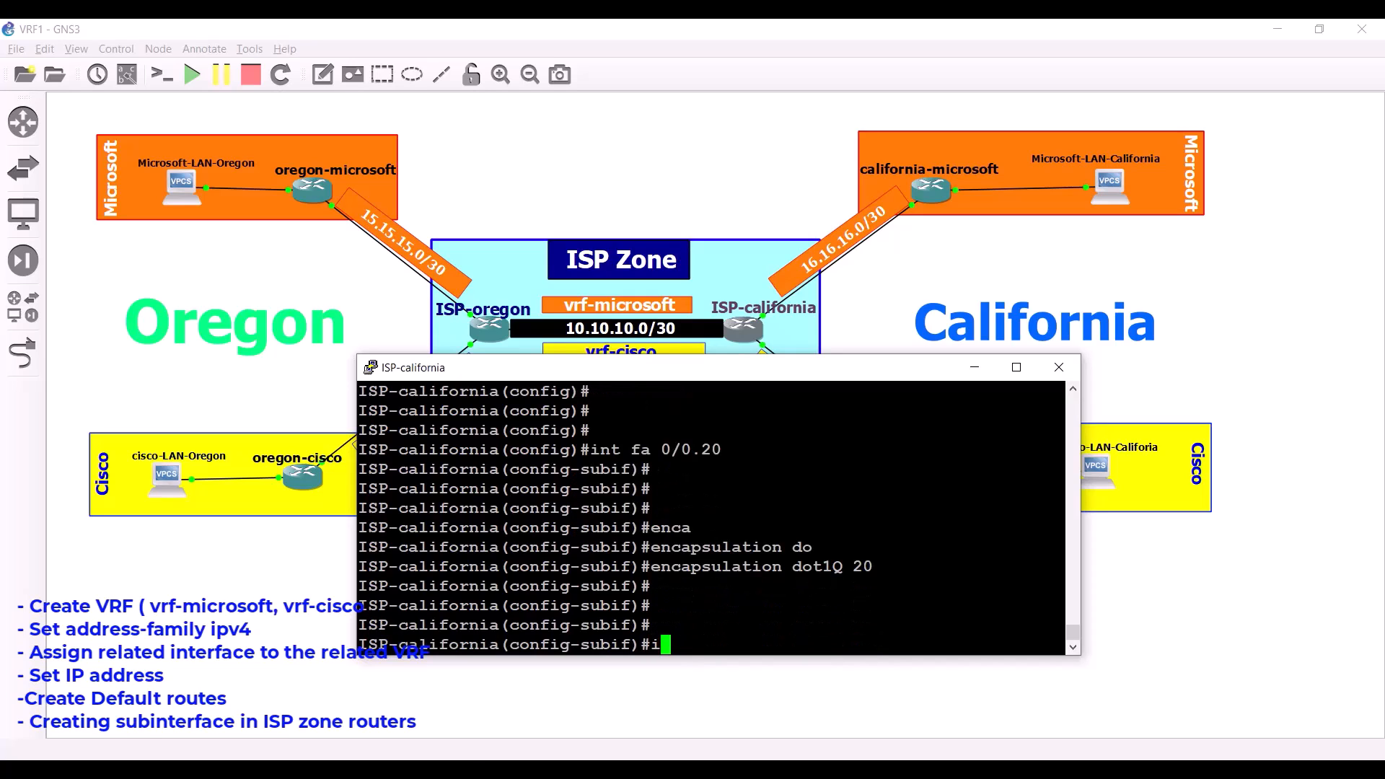
{"action": "type", "text": "vrf"}
{"action": "key", "text": "BackSpace"}
{"action": "key", "text": "BackSpace"}
{"action": "key", "text": "BackSpace"}
{"action": "key", "text": "BackSpace"}
Display the VRFs configured on ISP-california with do show vrf and highlight the vrf-cisco name.
{"action": "left_click_drag", "start_coordinate": [615, 355], "coordinate": [621, 374]}
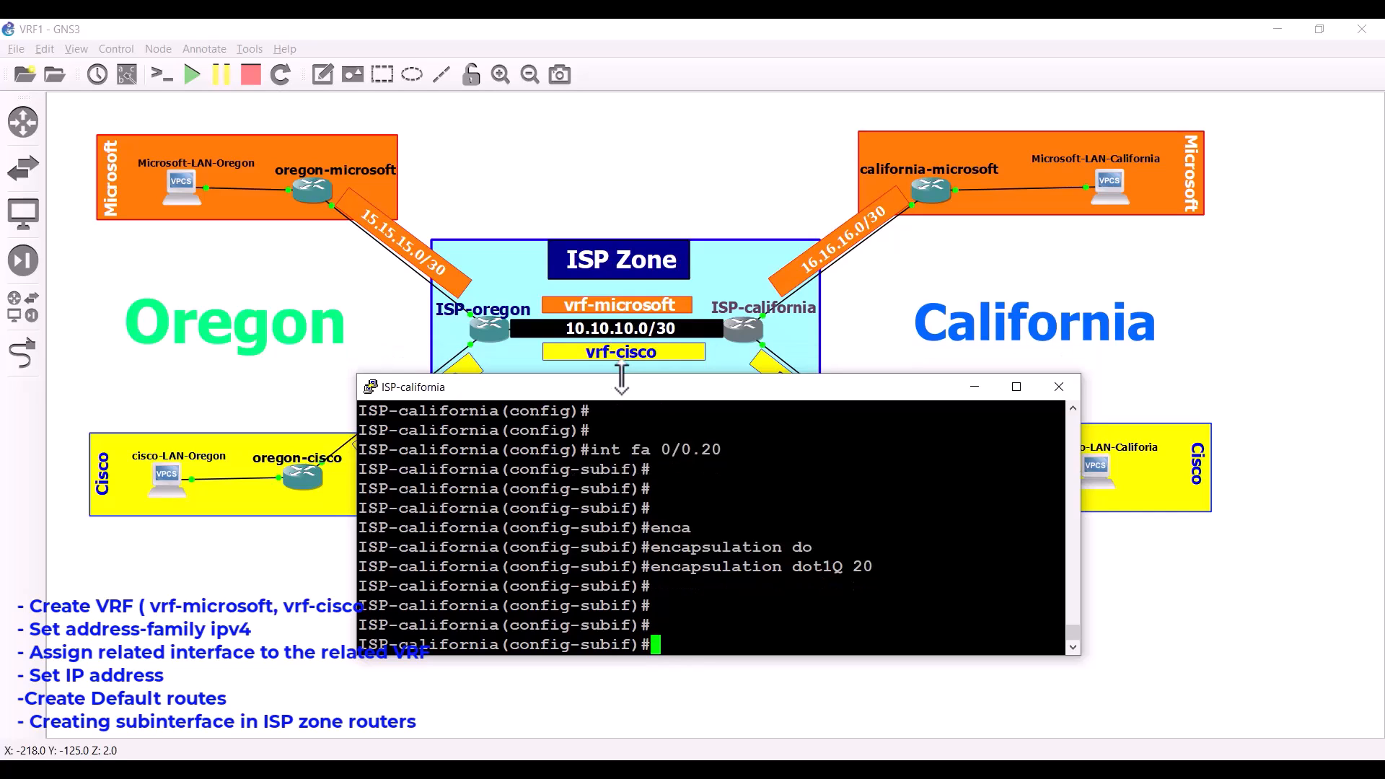
{"action": "key", "text": "Return"}
{"action": "key", "text": "Return"}
{"action": "key", "text": "Return"}
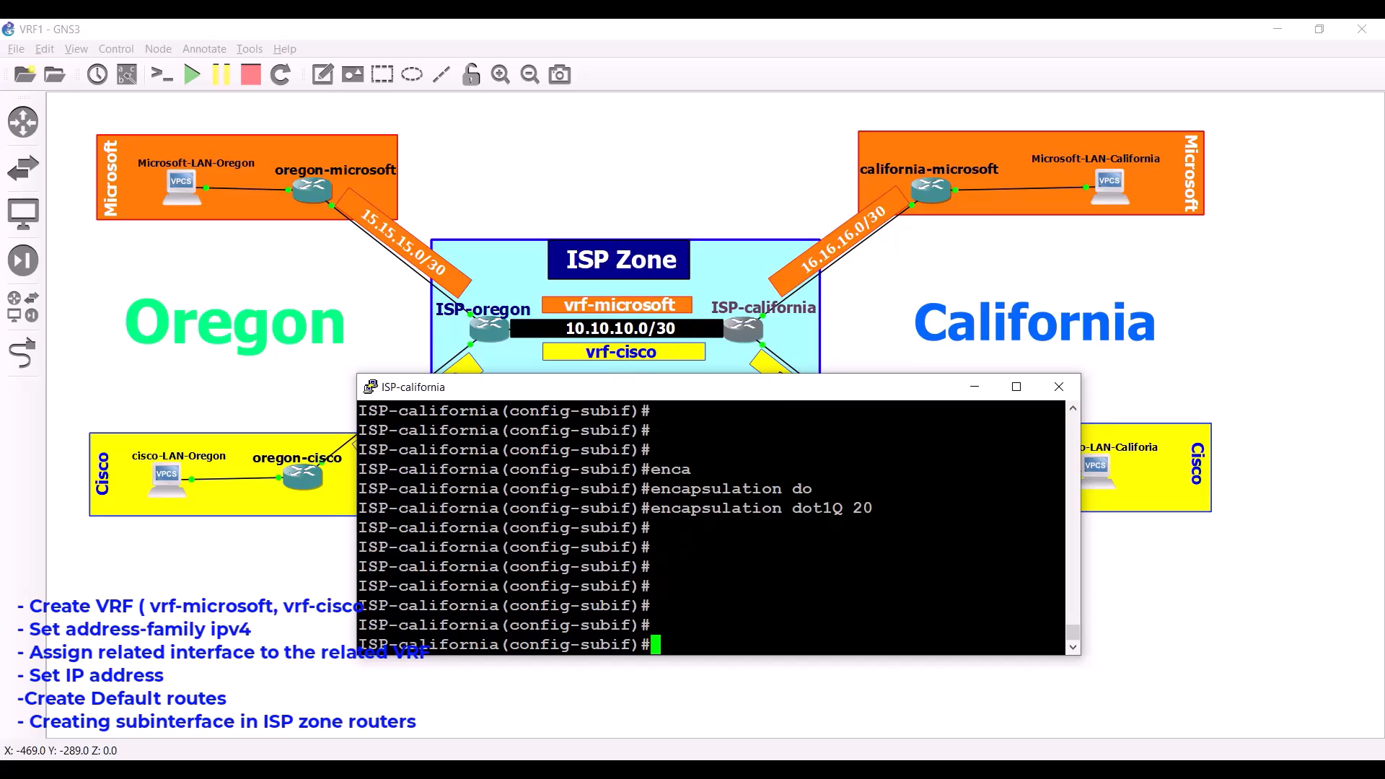
{"action": "type", "text": "do show vrf"}
{"action": "key", "text": "Return"}
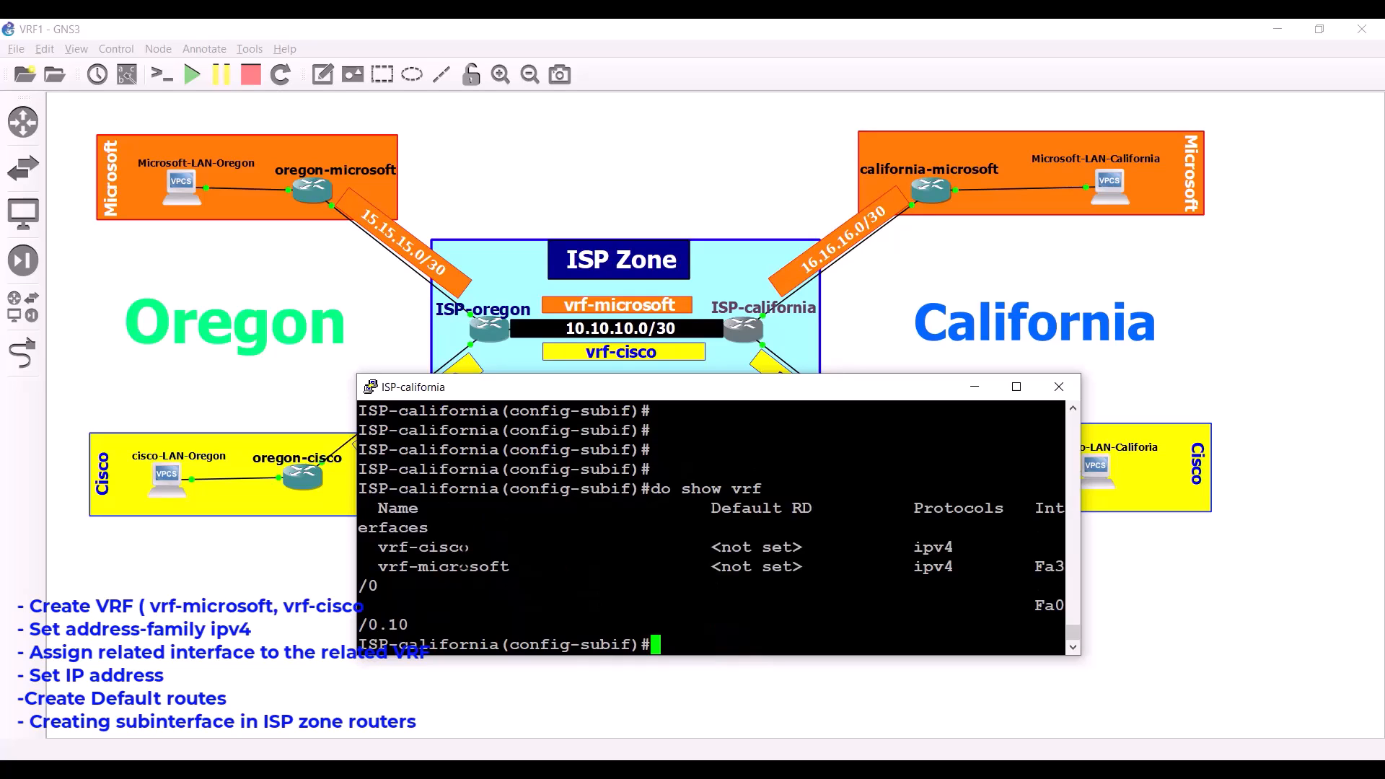
{"action": "left_click_drag", "start_coordinate": [378, 547], "coordinate": [470, 547]}
{"action": "left_click", "coordinate": [469, 547]}
Assign subinterface fa 0/0.20 on ISP-california to vrf-cisco with the vrf forwarding command.
{"action": "key", "text": "Return"}
{"action": "key", "text": "Return"}
{"action": "key", "text": "Return"}
{"action": "key", "text": "Return"}
{"action": "key", "text": "Return"}
{"action": "key", "text": "Return"}
{"action": "type", "text": "vr"}
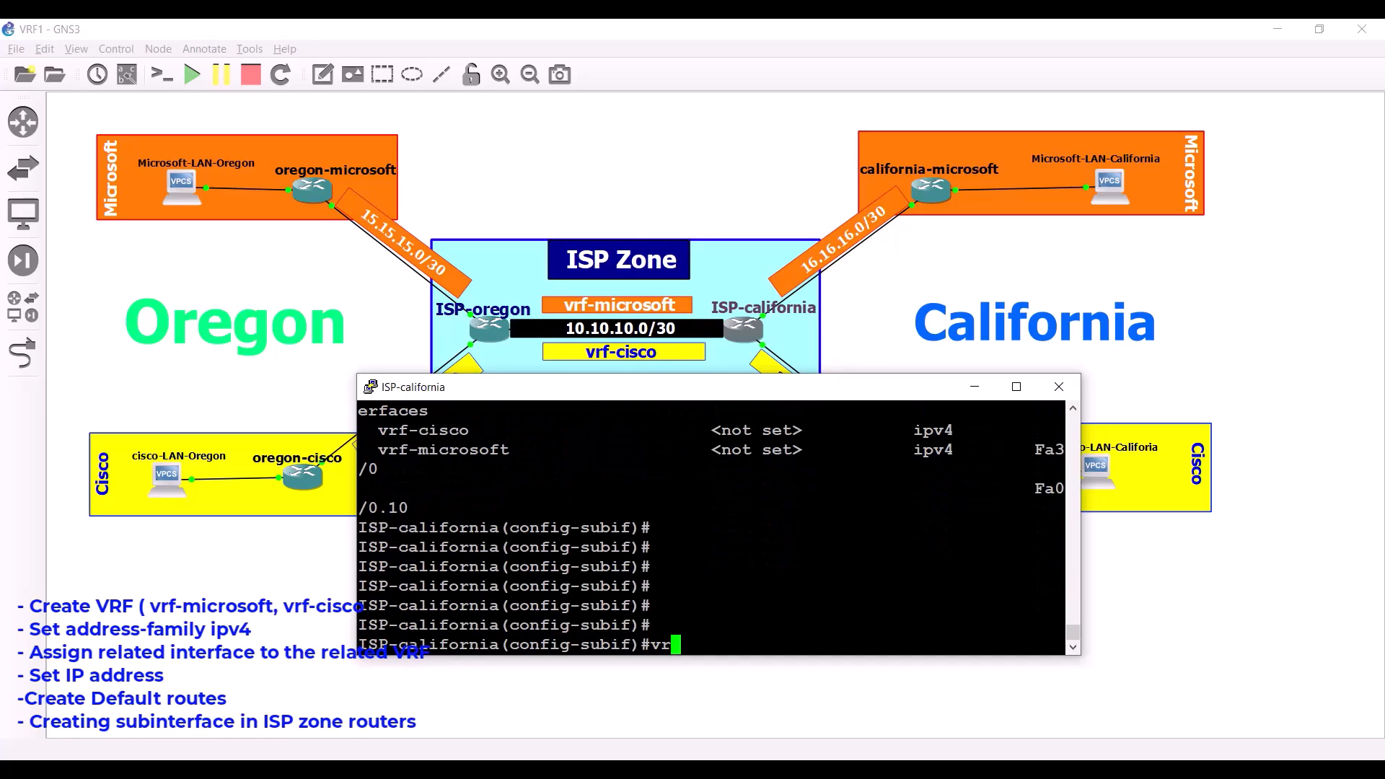
{"action": "type", "text": "f vrf-"}
{"action": "key", "text": "BackSpace"}
{"action": "key", "text": "BackSpace"}
{"action": "key", "text": "BackSpace"}
{"action": "key", "text": "BackSpace"}
{"action": "type", "text": "fo"}
{"action": "key", "text": "Tab"}
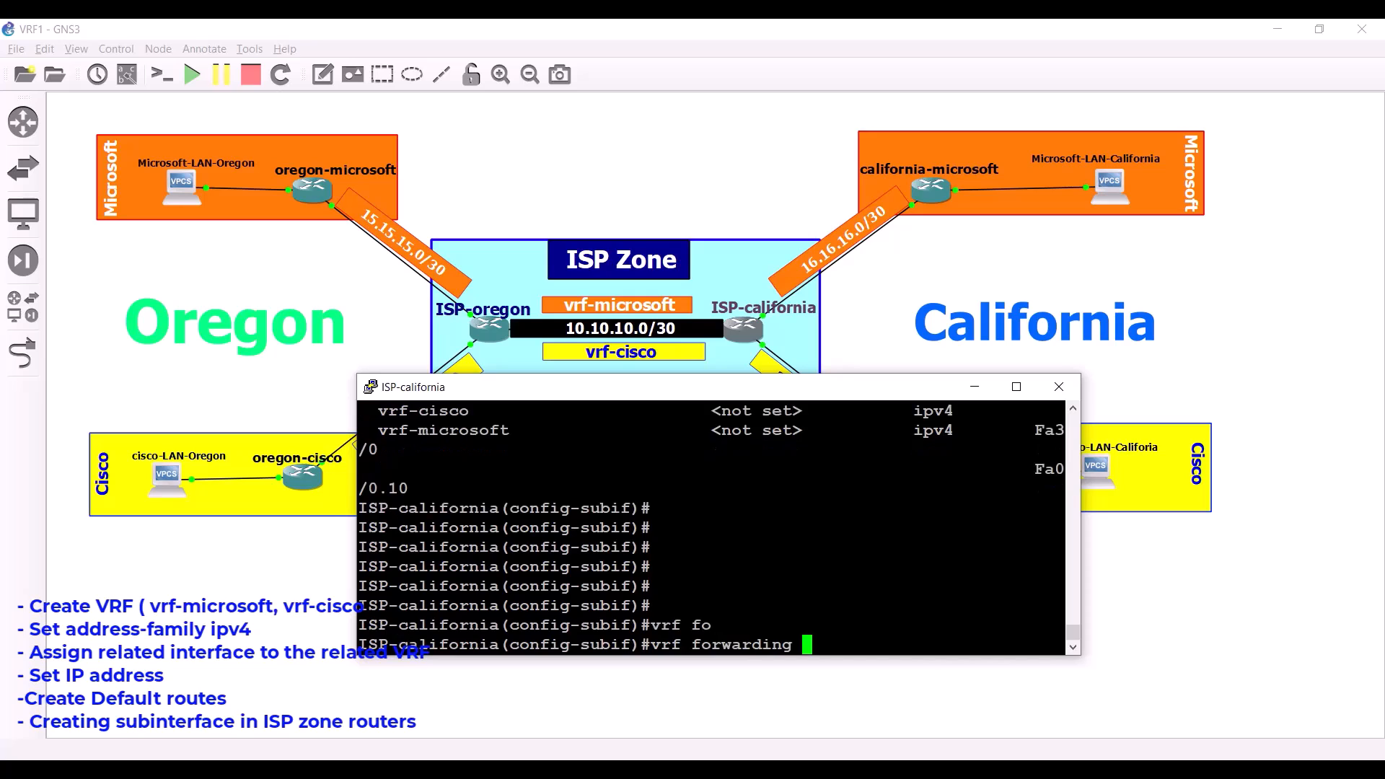
{"action": "type", "text": "vrf-cisco"}
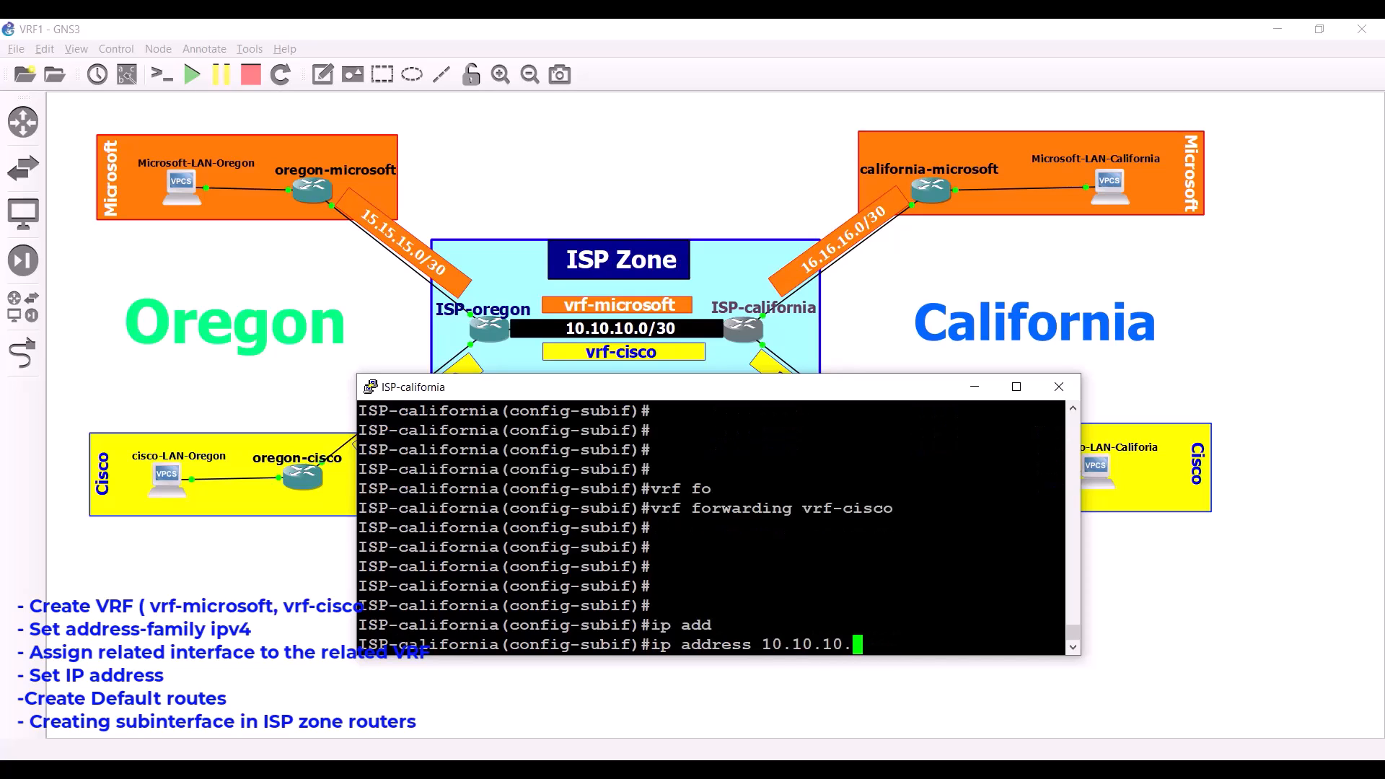
Set the IP address of subinterface fa 0/0.20 to 10.10.10.2 with mask 255.255.255.252.
{"action": "type", "text": "2 255.255.255.252"}
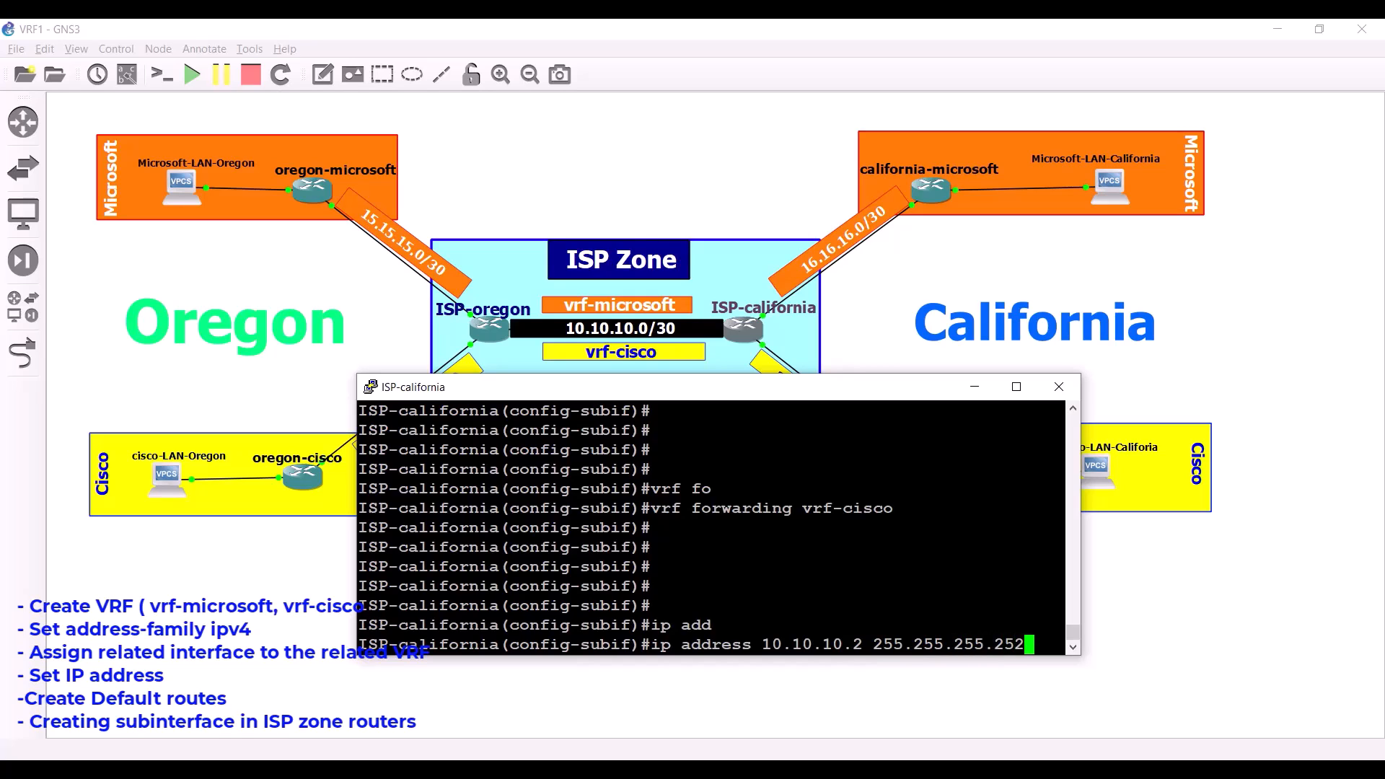
{"action": "key", "text": "Return"}
{"action": "key", "text": "Return"}
{"action": "key", "text": "Return"}
{"action": "key", "text": "Return"}
{"action": "key", "text": "Return"}
{"action": "key", "text": "Return"}
{"action": "key", "text": "Return"}
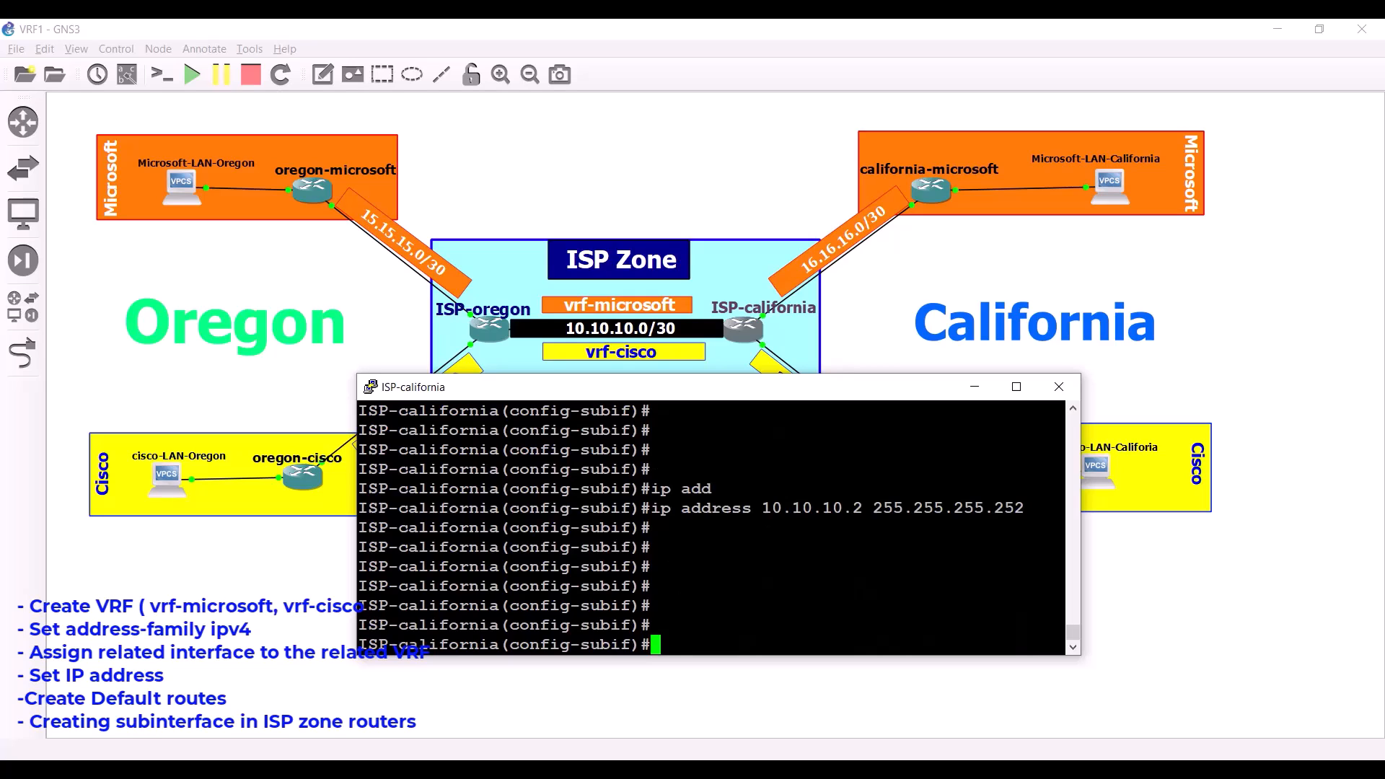
End configuration mode on ISP-california and return to the privileged prompt.
{"action": "type", "text": "end"}
{"action": "key", "text": "Return"}
{"action": "key", "text": "Return"}
{"action": "key", "text": "Return"}
{"action": "key", "text": "Return"}
{"action": "key", "text": "Return"}
{"action": "key", "text": "Return"}
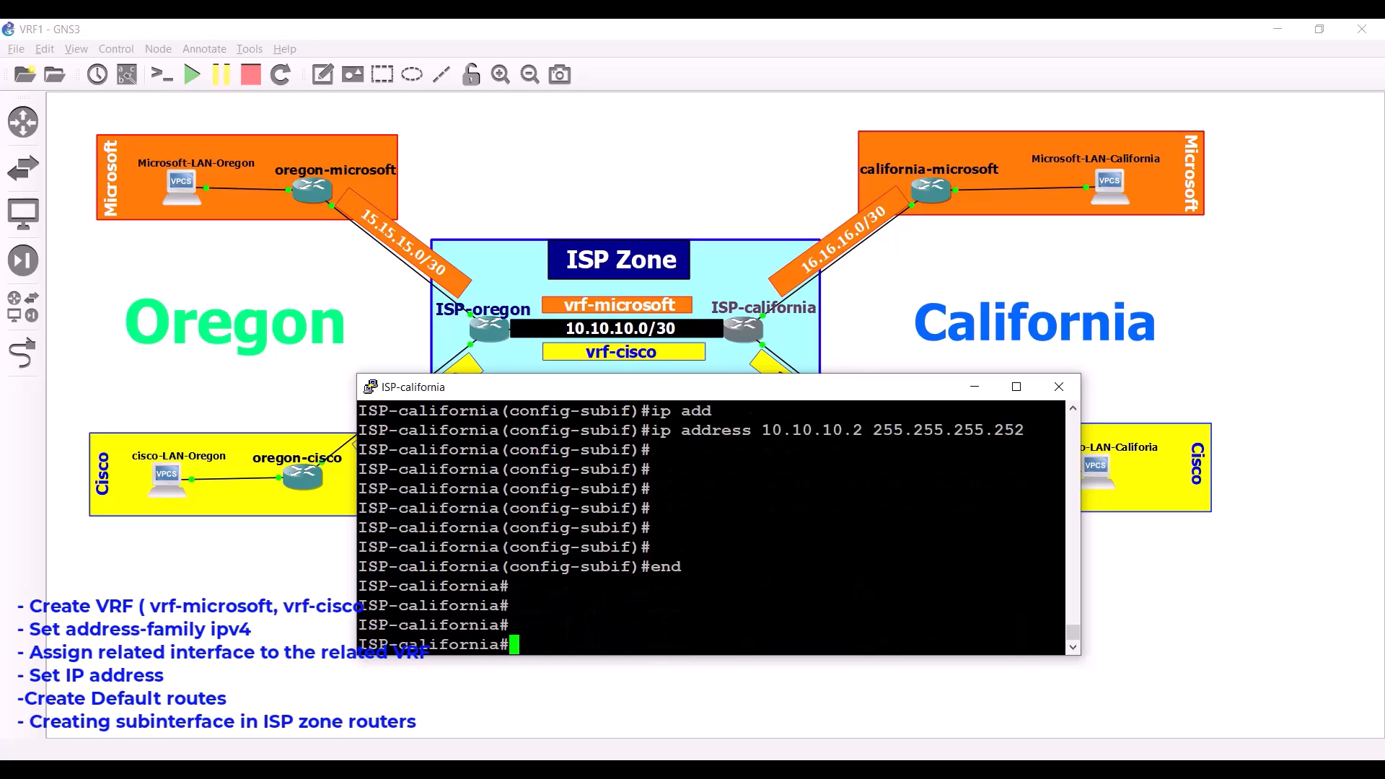
{"action": "key", "text": "Return"}
{"action": "key", "text": "Return"}
{"action": "key", "text": "Return"}
{"action": "key", "text": "Return"}
Ping 10.10.10.1 through vrf-cisco from ISP-california.
{"action": "type", "text": "ping vrf vrf-cisco 1.10."}
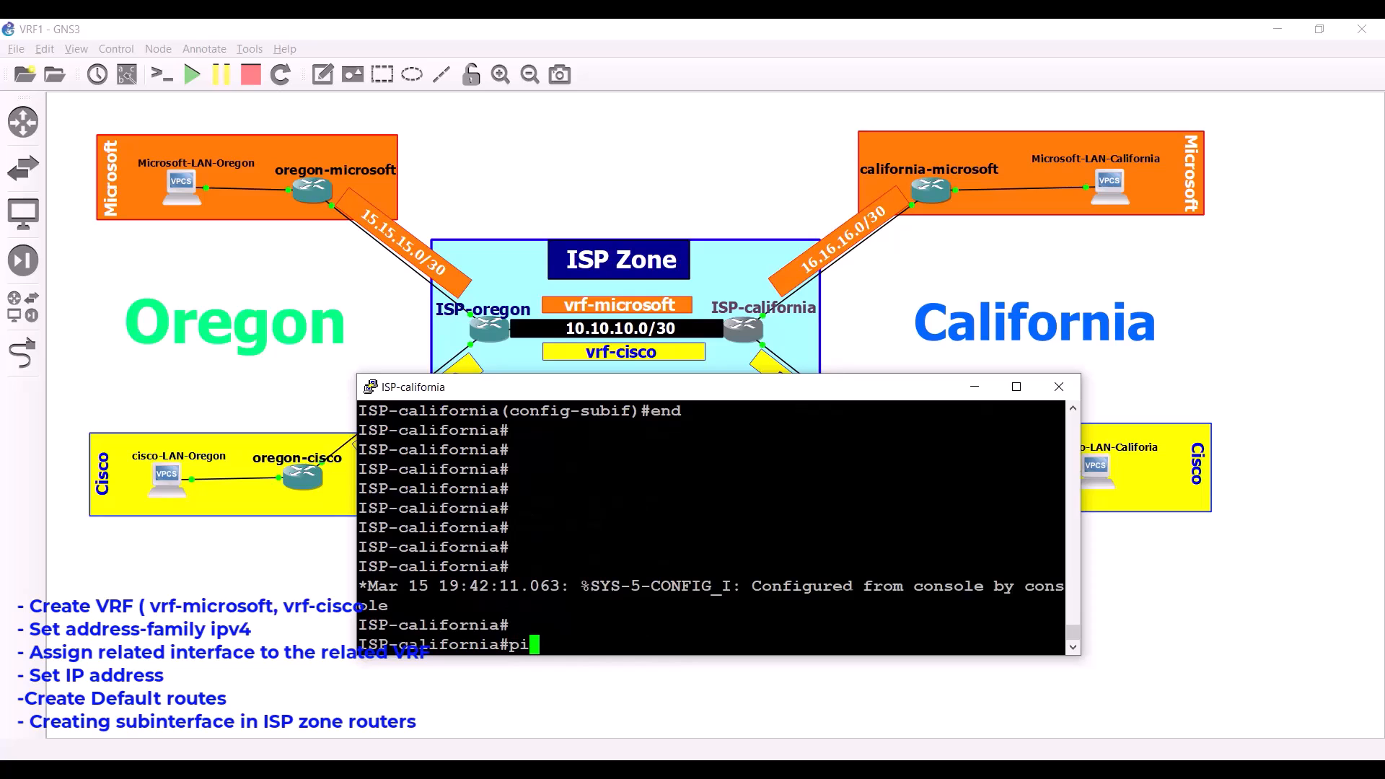
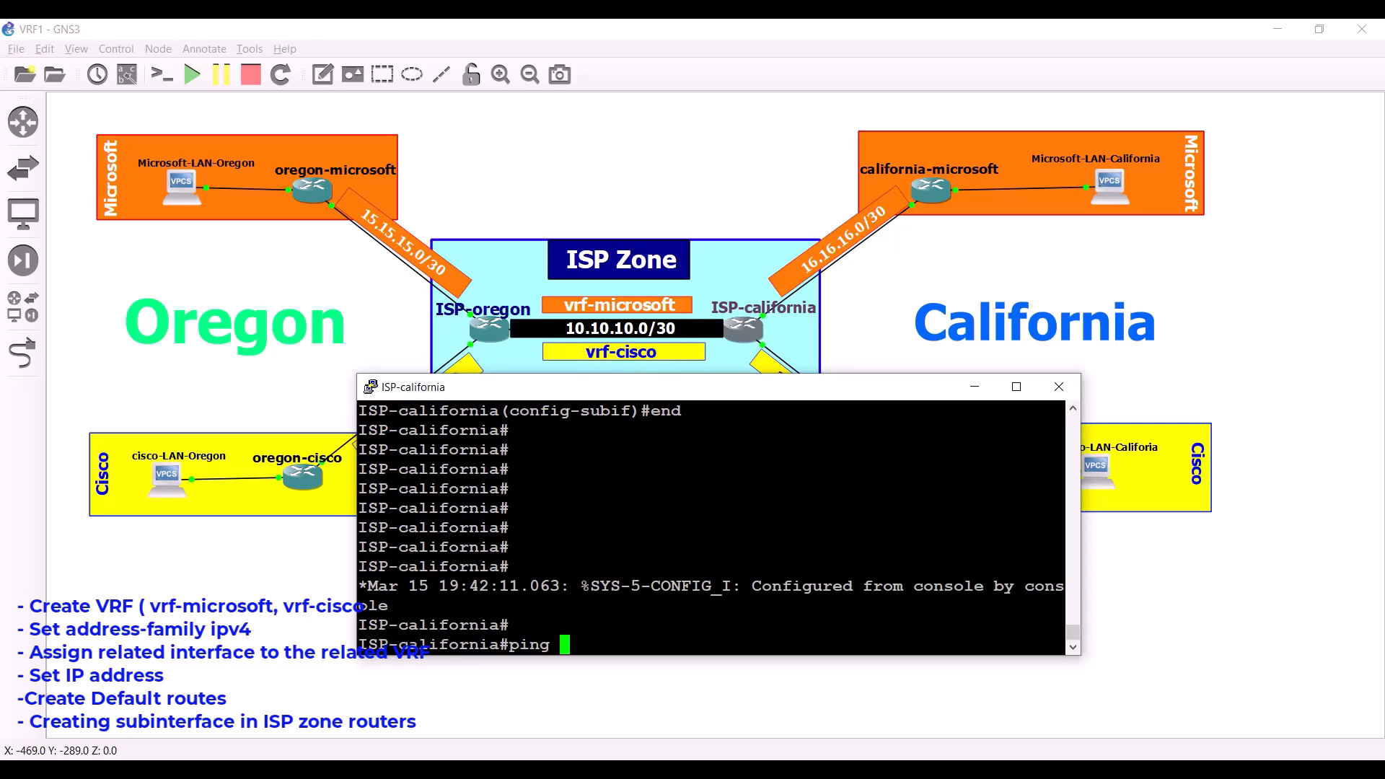
{"action": "type", "text": "vrf"}
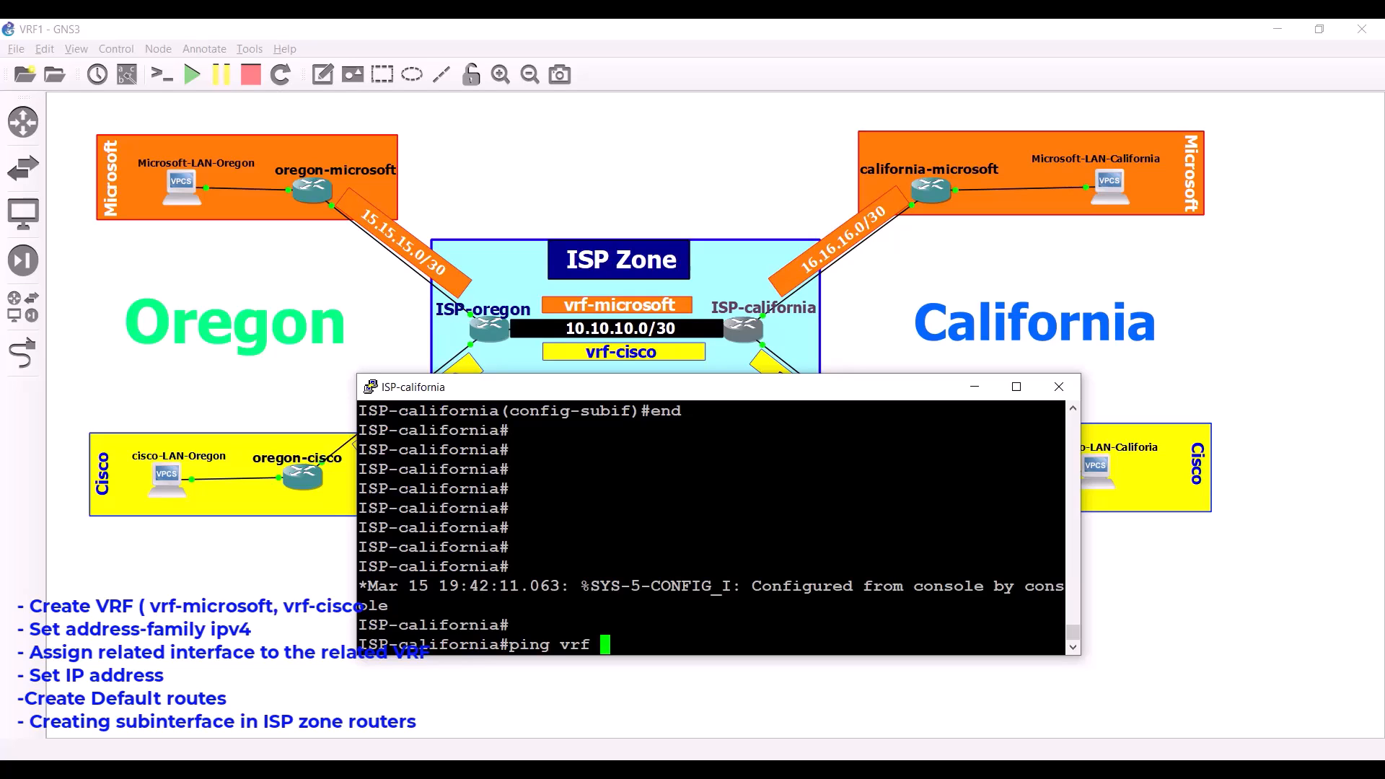
{"action": "type", "text": "vrf-cisco 1.10"}
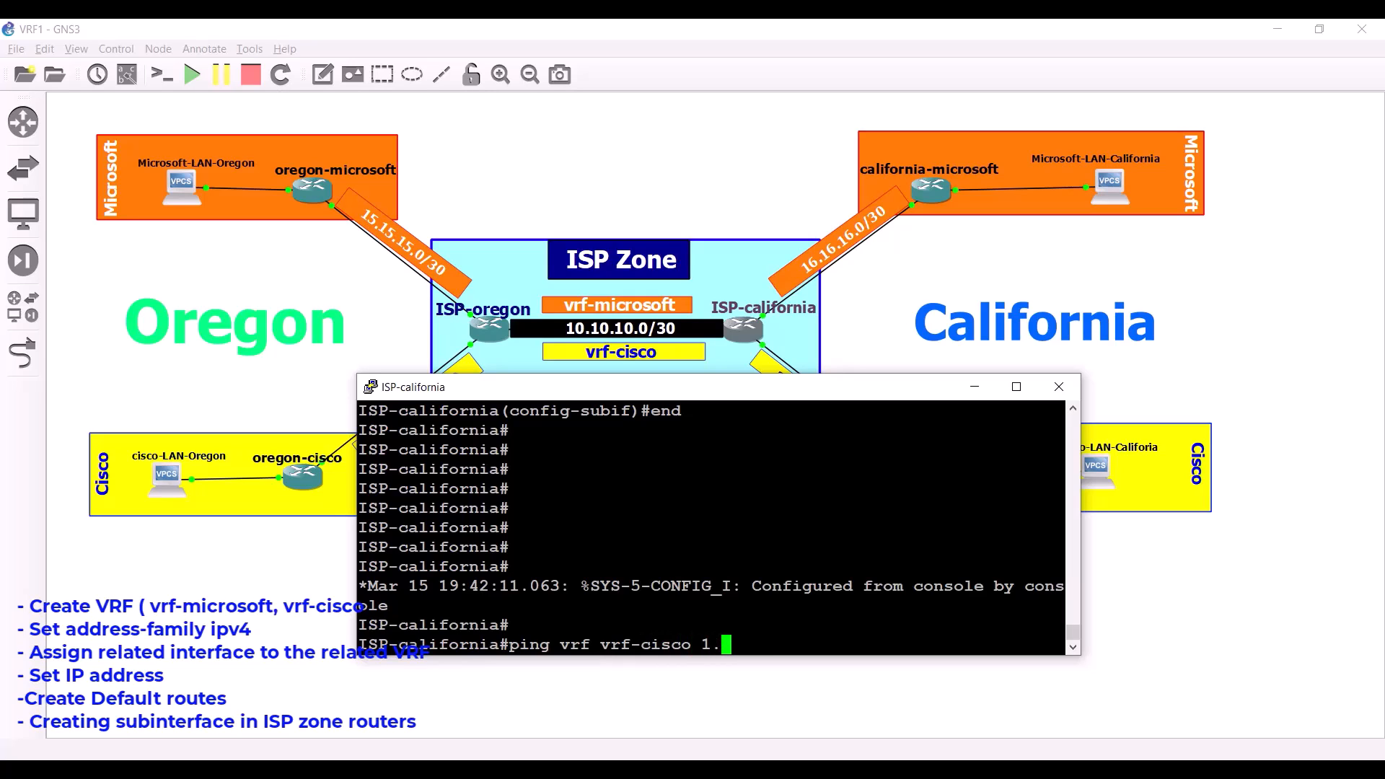
{"action": "key", "text": "BackSpace"}
{"action": "key", "text": "BackSpace"}
{"action": "key", "text": "BackSpace"}
{"action": "type", "text": "0.10.10."}
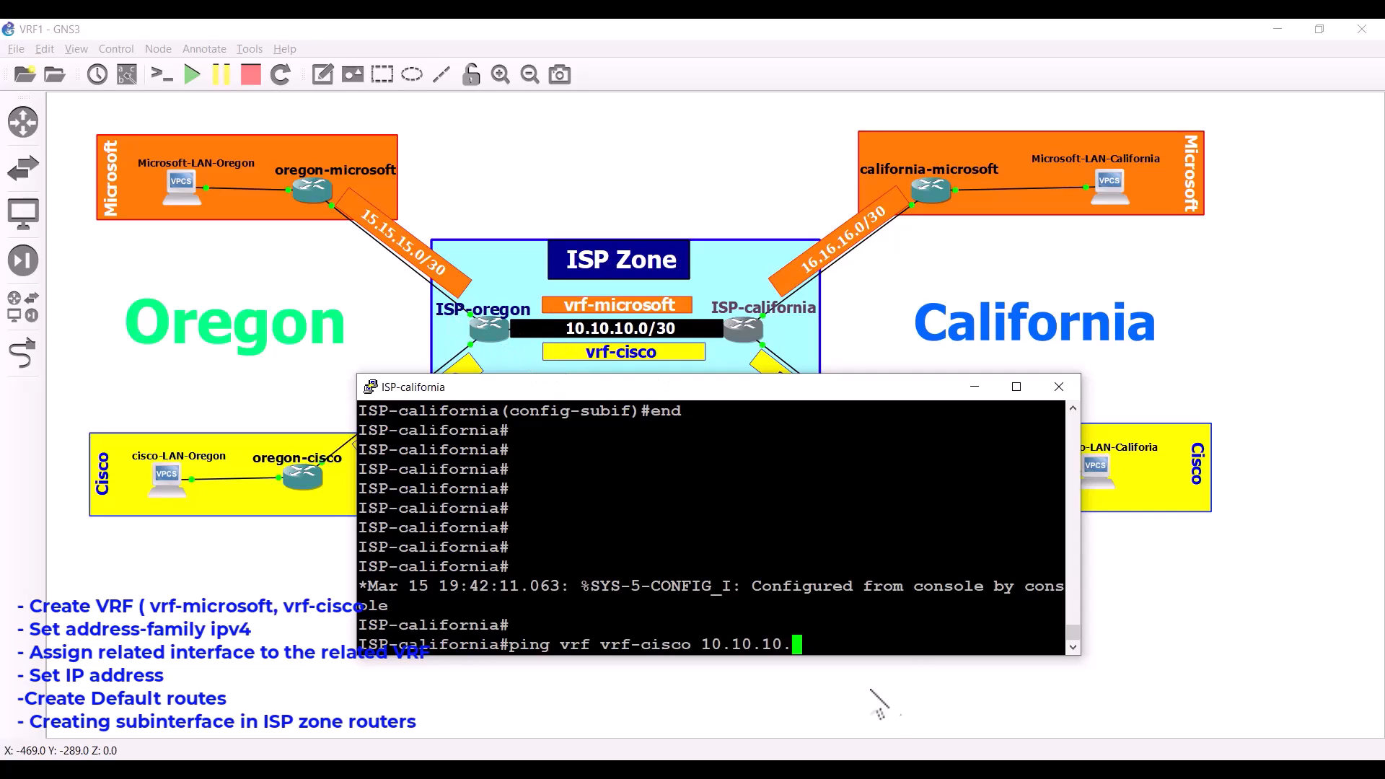
{"action": "type", "text": "1"}
{"action": "key", "text": "Return"}
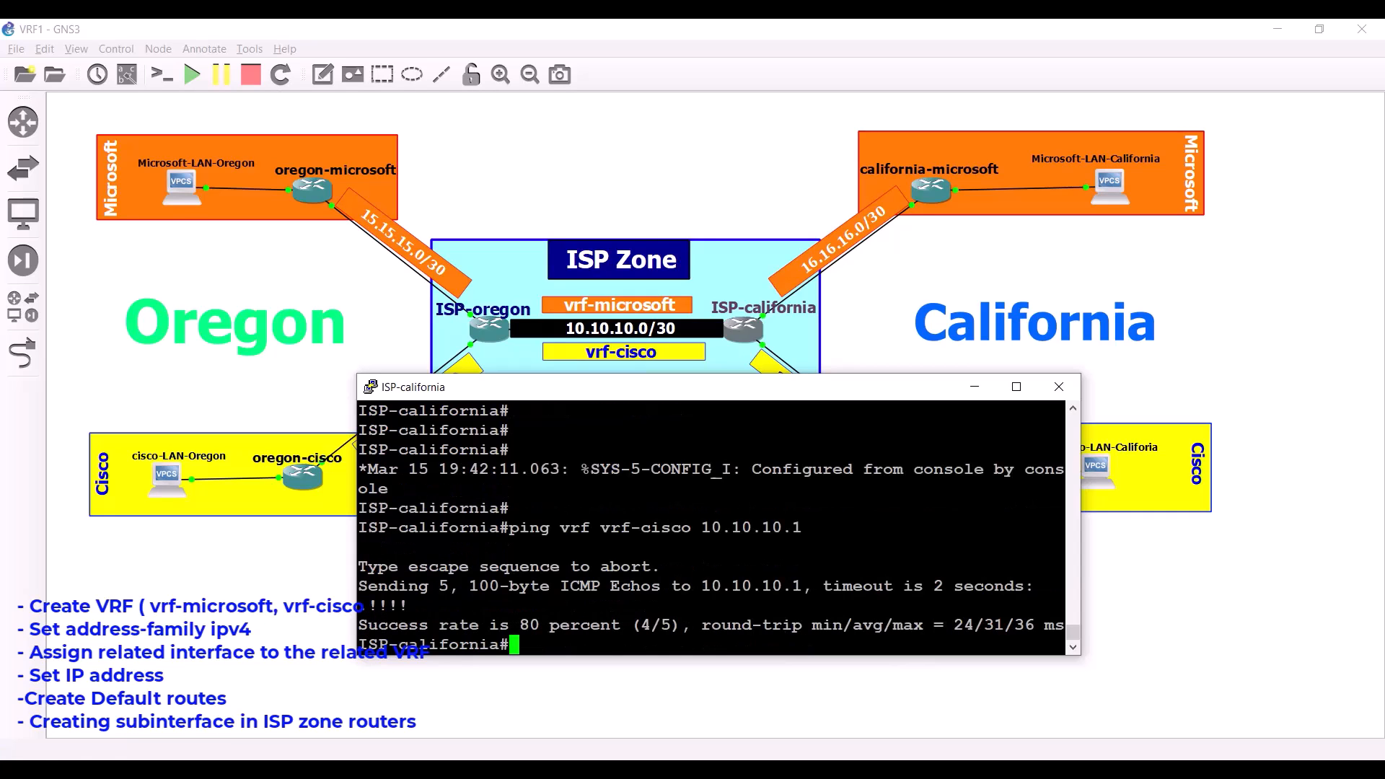
Open the ISP-oregon router's console and ping 10.10.10.2 through vrf-microsoft.
{"action": "double_click", "coordinate": [489, 330]}
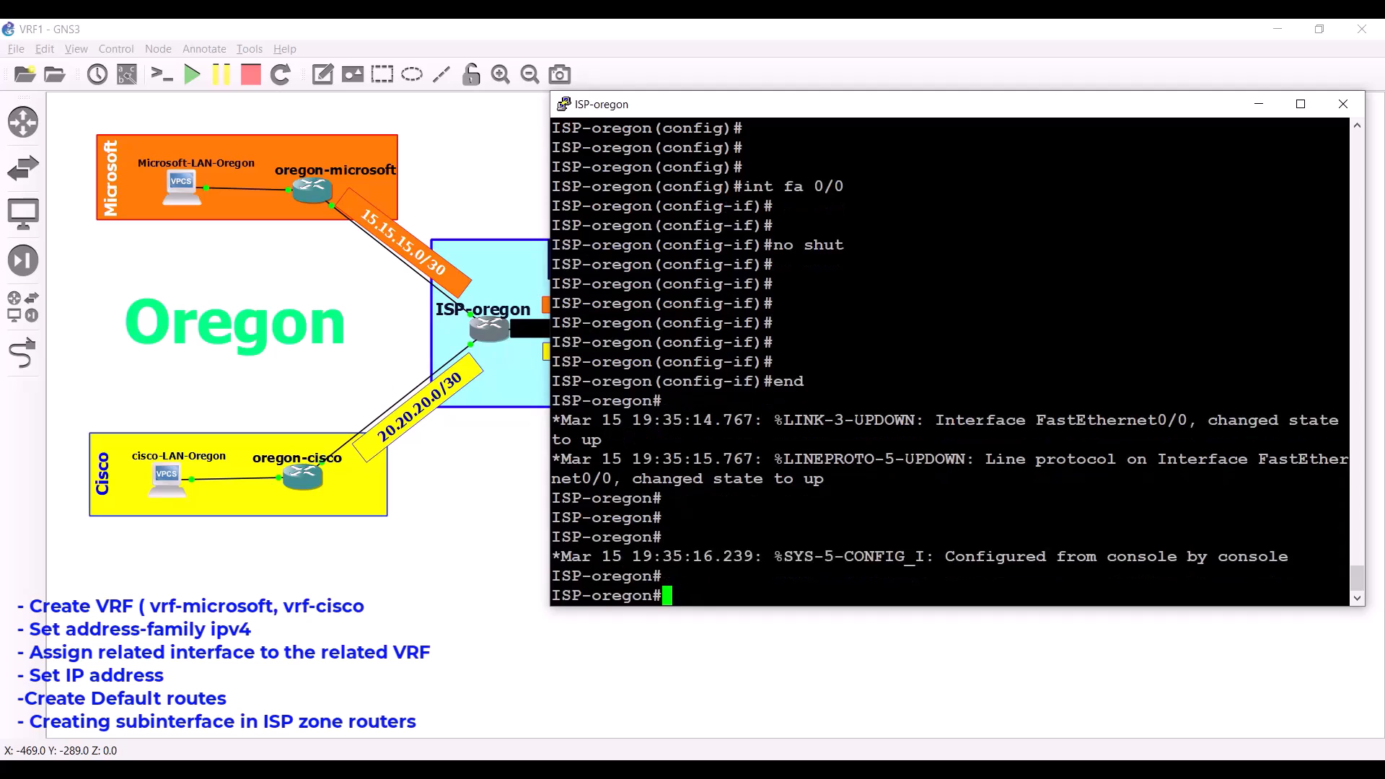
{"action": "key", "text": "Return"}
{"action": "key", "text": "Return"}
{"action": "key", "text": "Return"}
{"action": "key", "text": "Return"}
{"action": "key", "text": "Return"}
{"action": "key", "text": "Return"}
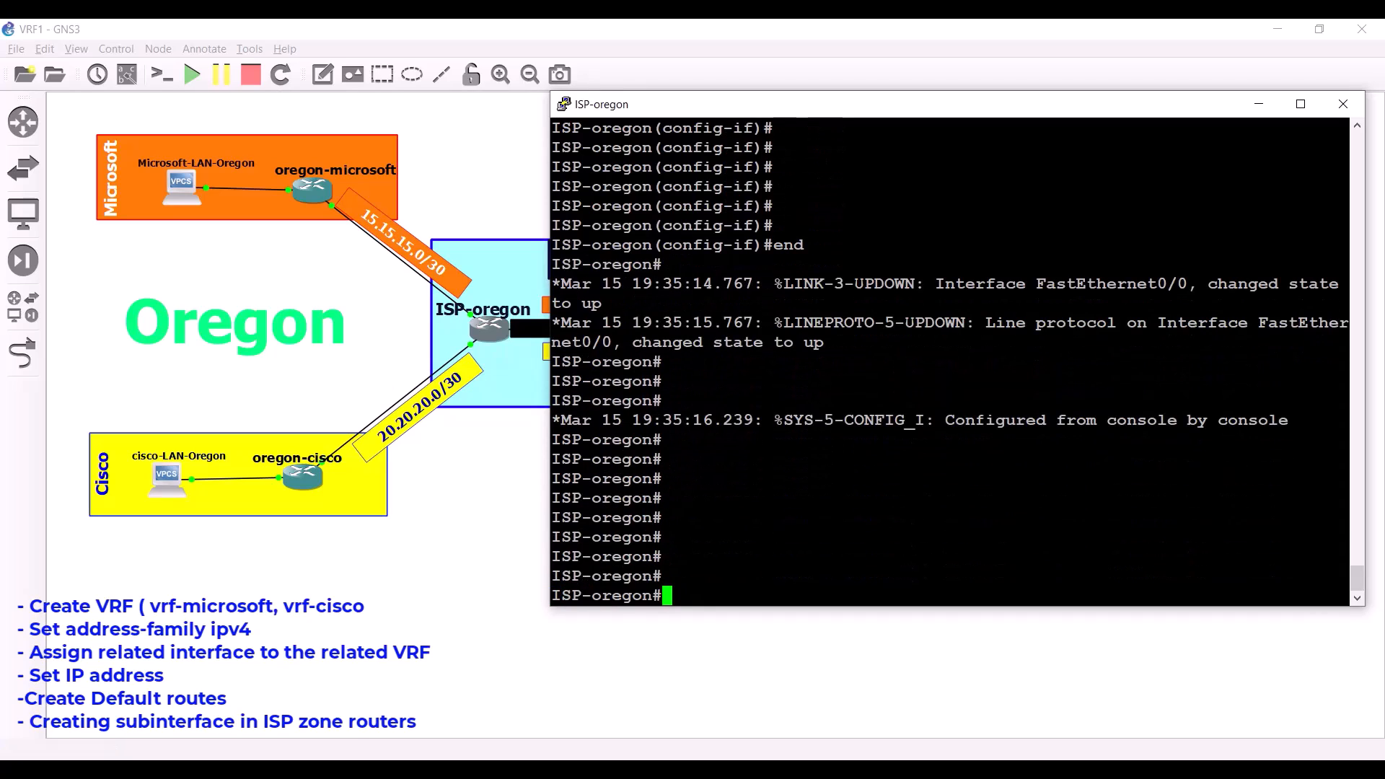
{"action": "type", "text": "ping"}
{"action": "left_click_drag", "start_coordinate": [551, 346], "coordinate": [651, 347]}
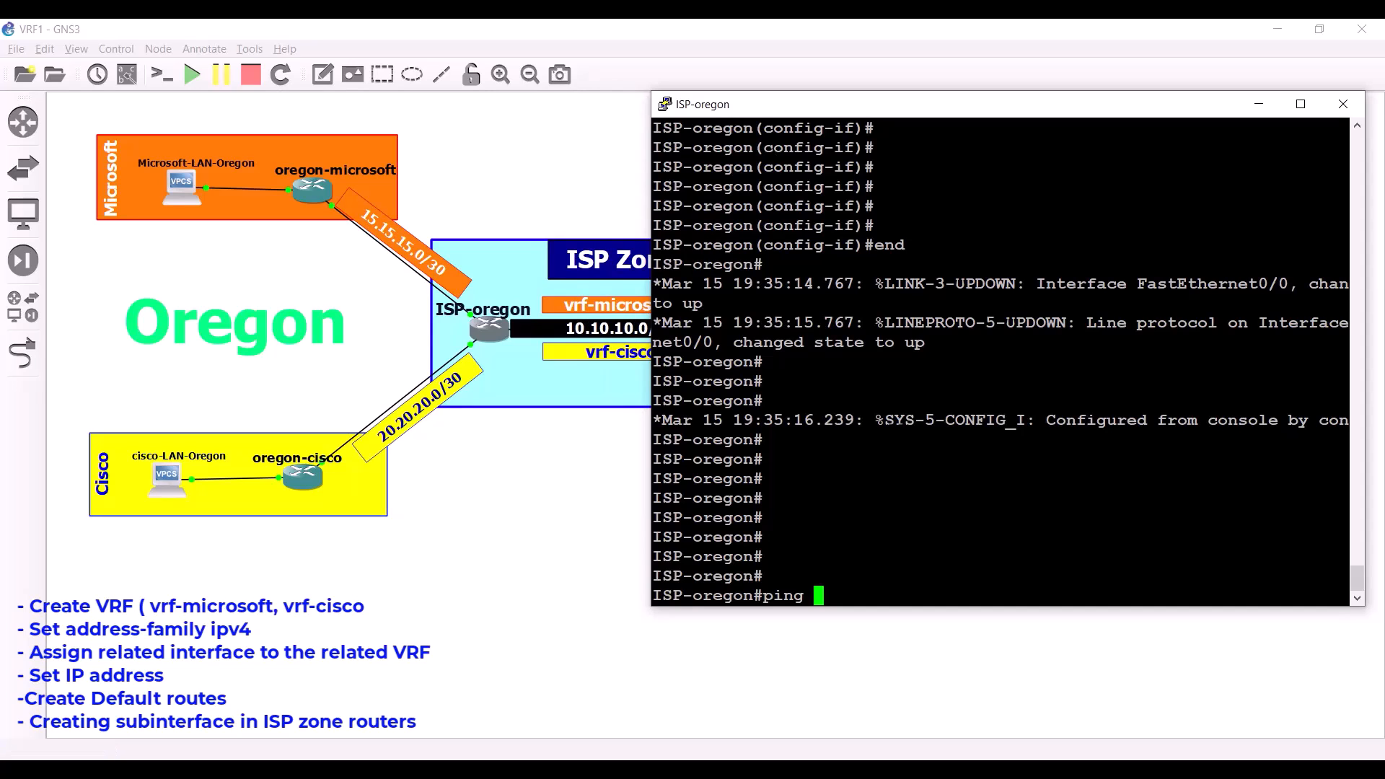
{"action": "type", "text": "vrf vrf-microso"}
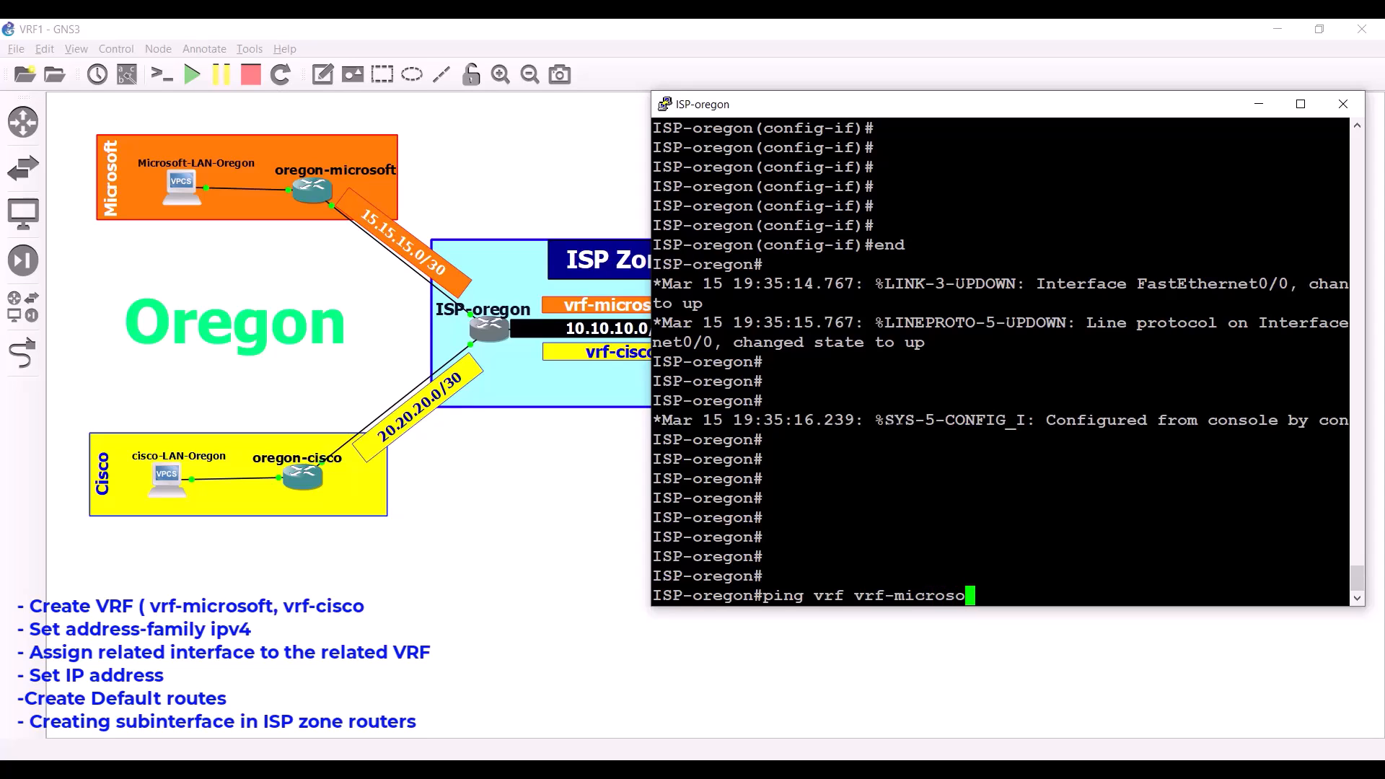
{"action": "type", "text": "ft 10.10.10."}
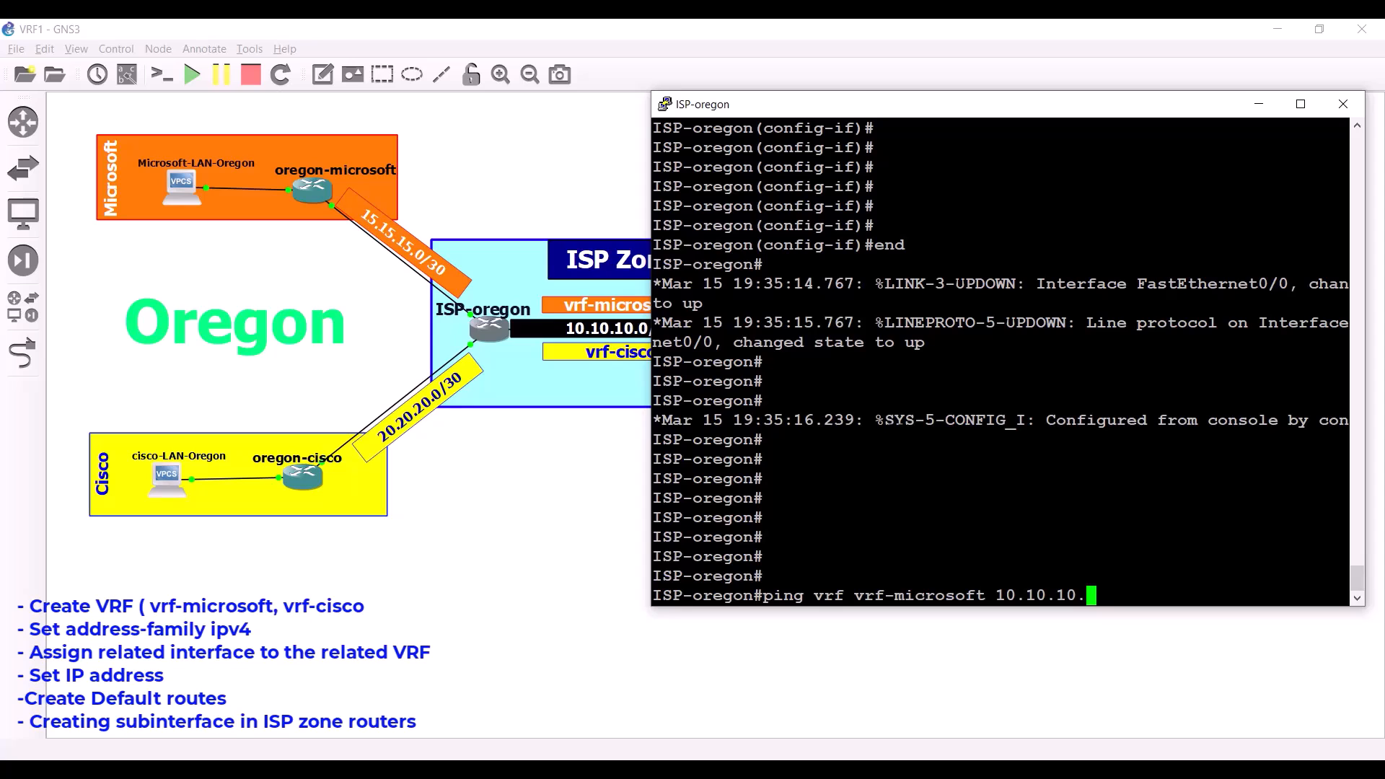
{"action": "type", "text": "2"}
{"action": "key", "text": "Return"}
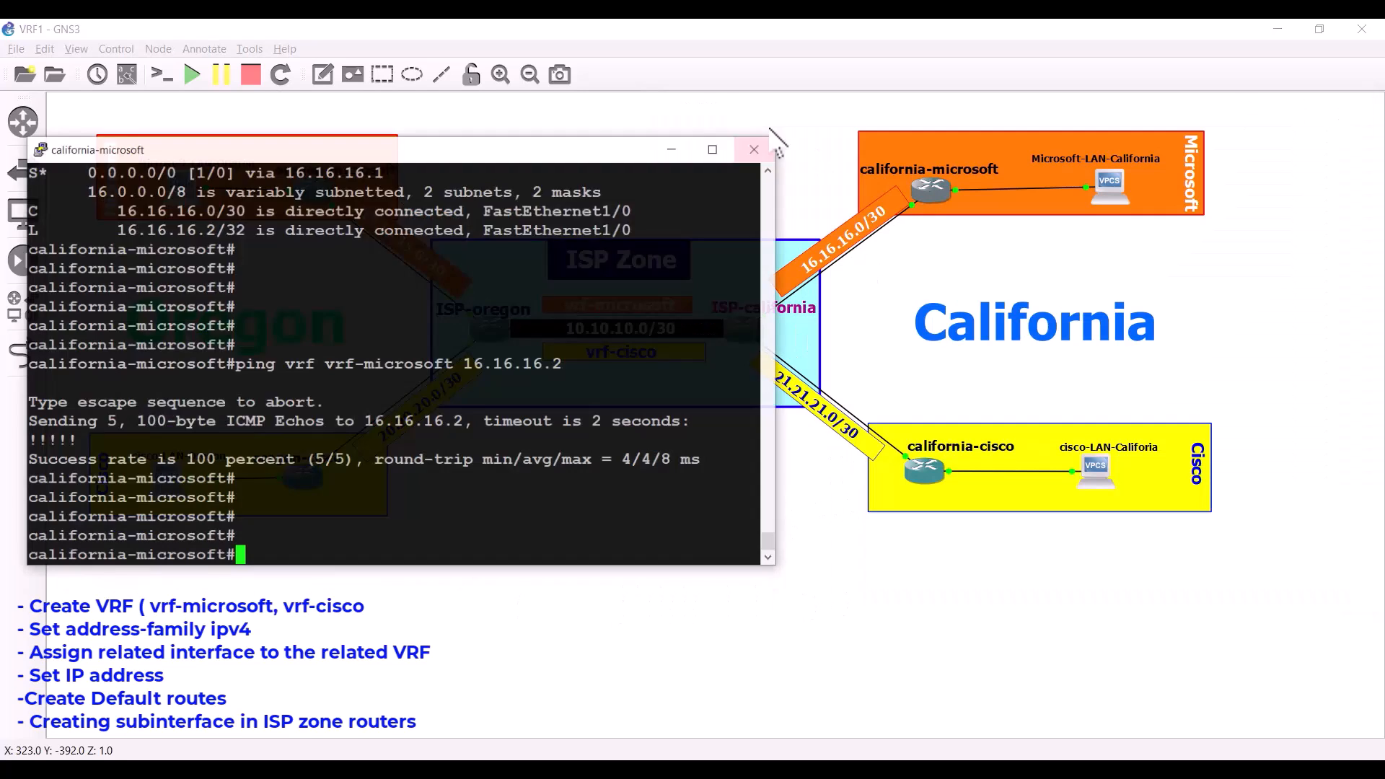
Ping 10.10.10.2 through vrf-microsoft from the california-microsoft router, rearranging its console window over the topology.
{"action": "left_click_drag", "start_coordinate": [473, 151], "coordinate": [1263, 204]}
{"action": "left_click_drag", "start_coordinate": [938, 199], "coordinate": [881, 129]}
{"action": "left_click_drag", "start_coordinate": [1264, 572], "coordinate": [1365, 649]}
{"action": "type", "text": "ping "}
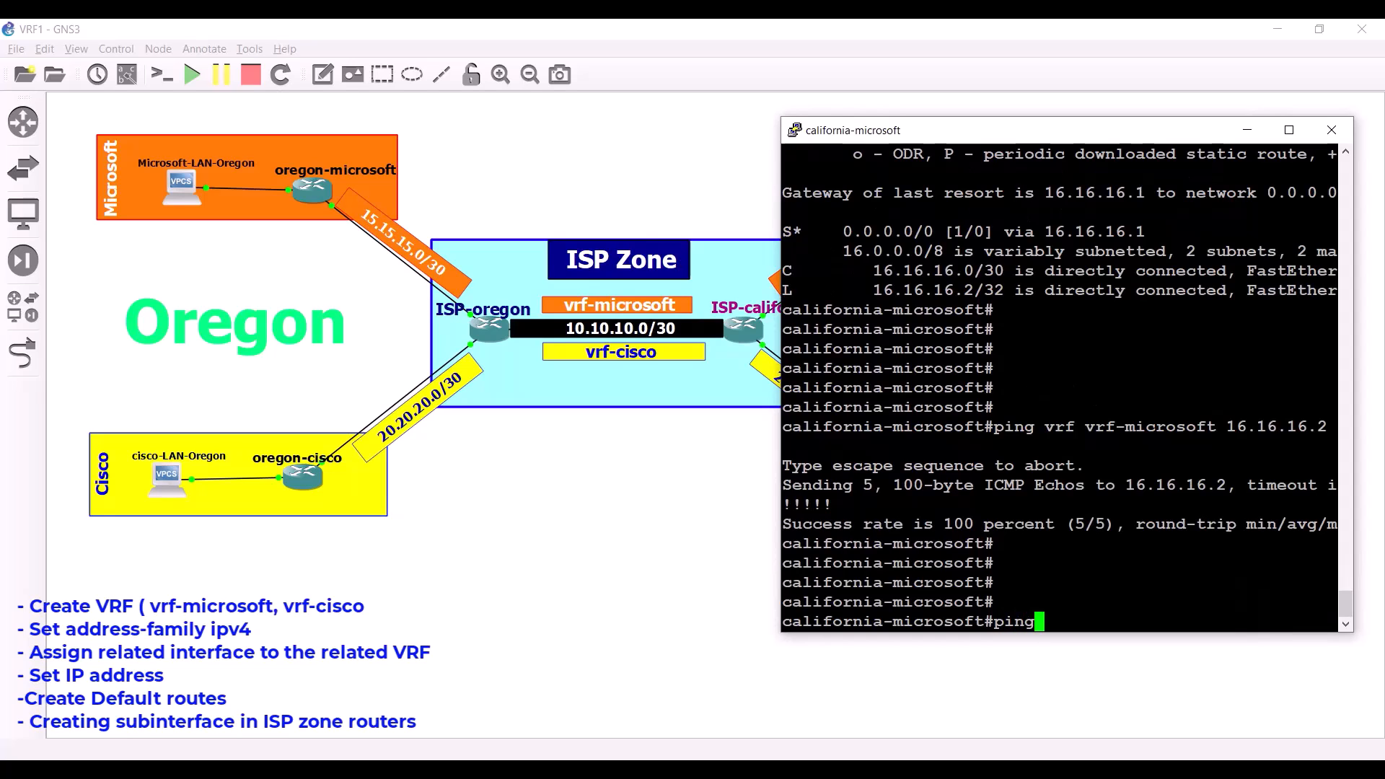
{"action": "type", "text": "vrf"}
{"action": "left_click_drag", "start_coordinate": [936, 130], "coordinate": [233, 94]}
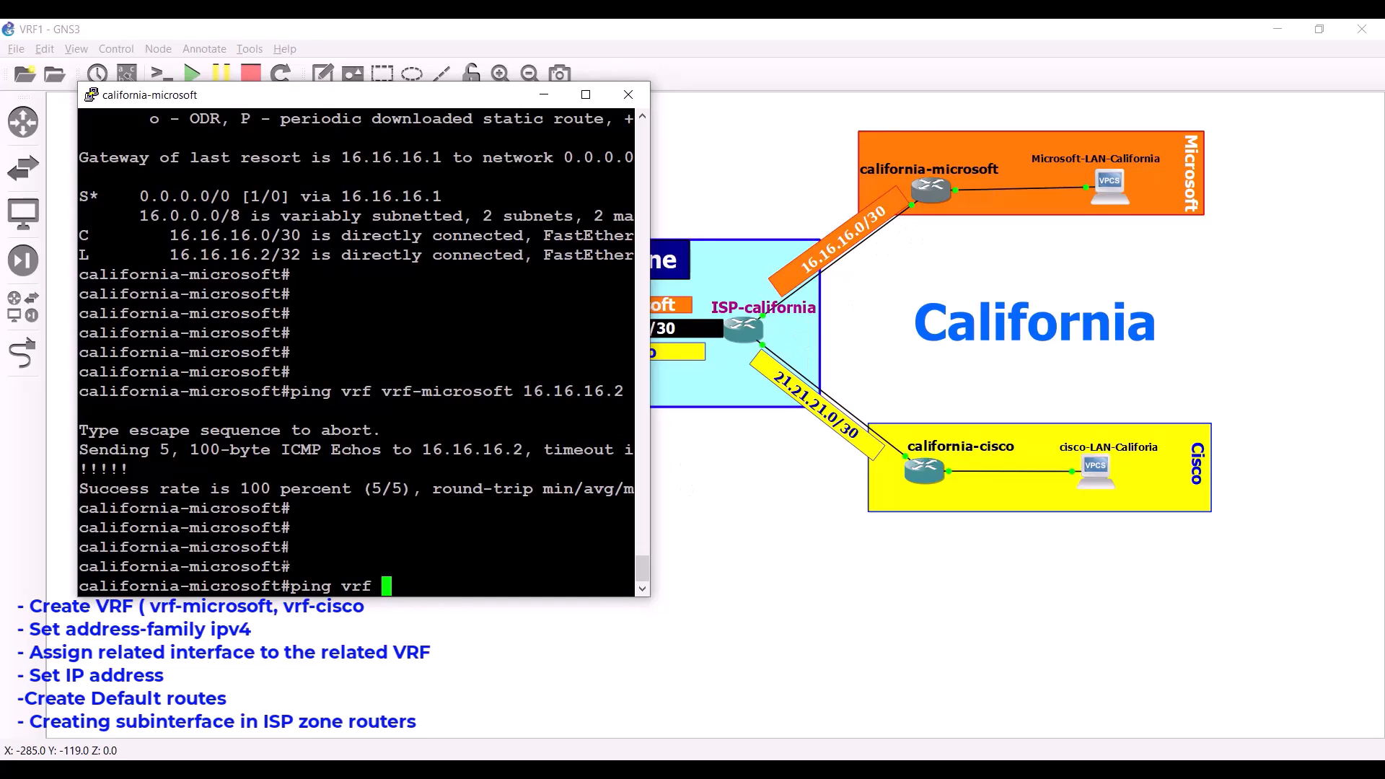
{"action": "type", "text": "vrf"}
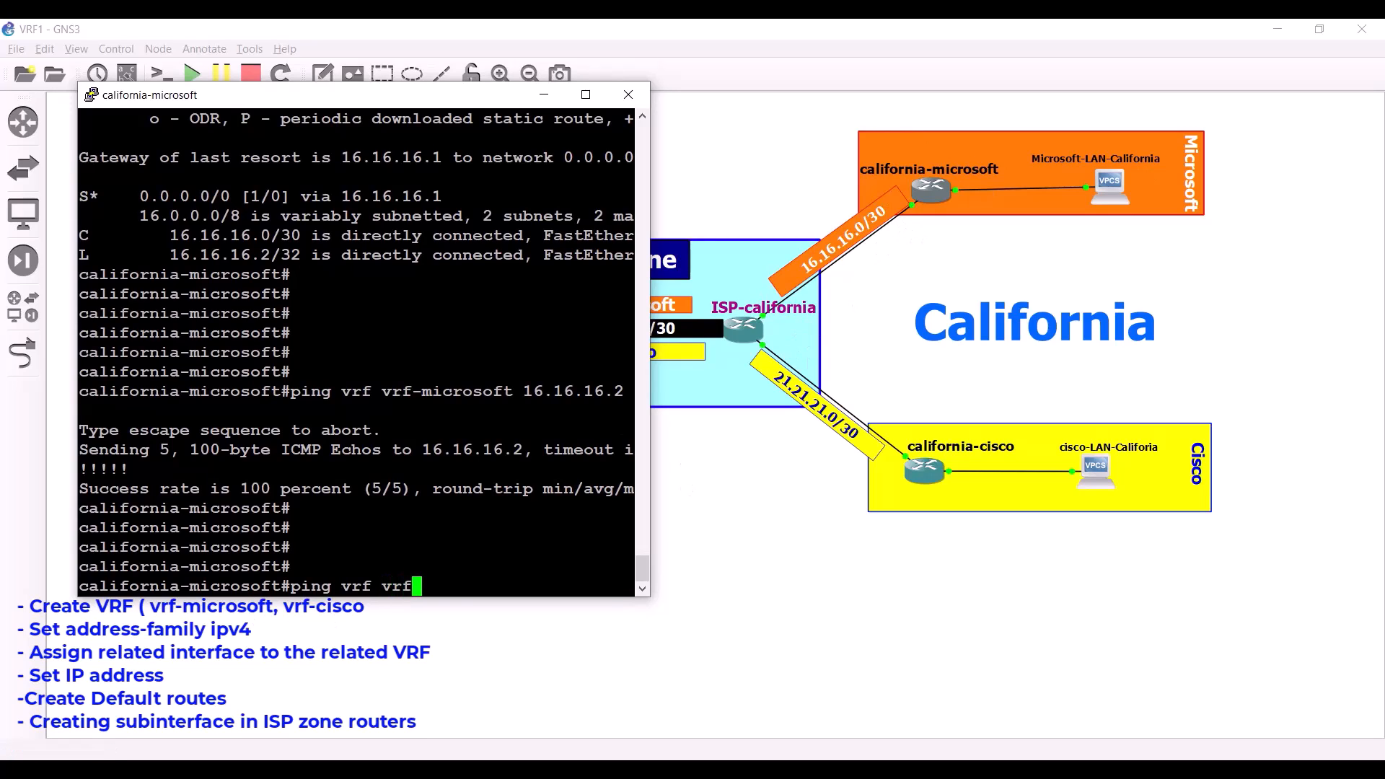
{"action": "type", "text": "-microsoft"}
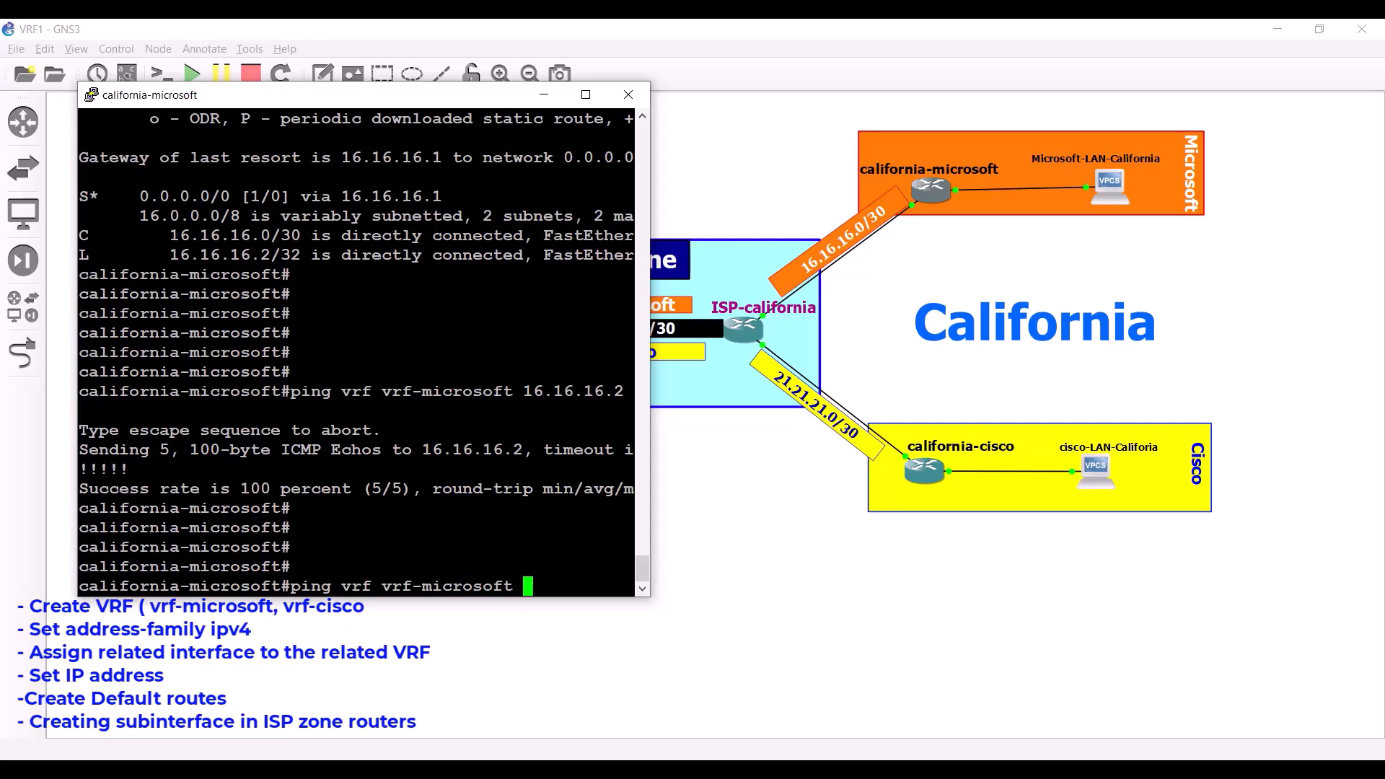
{"action": "left_click_drag", "start_coordinate": [649, 503], "coordinate": [730, 503]}
{"action": "type", "text": "10.1"}
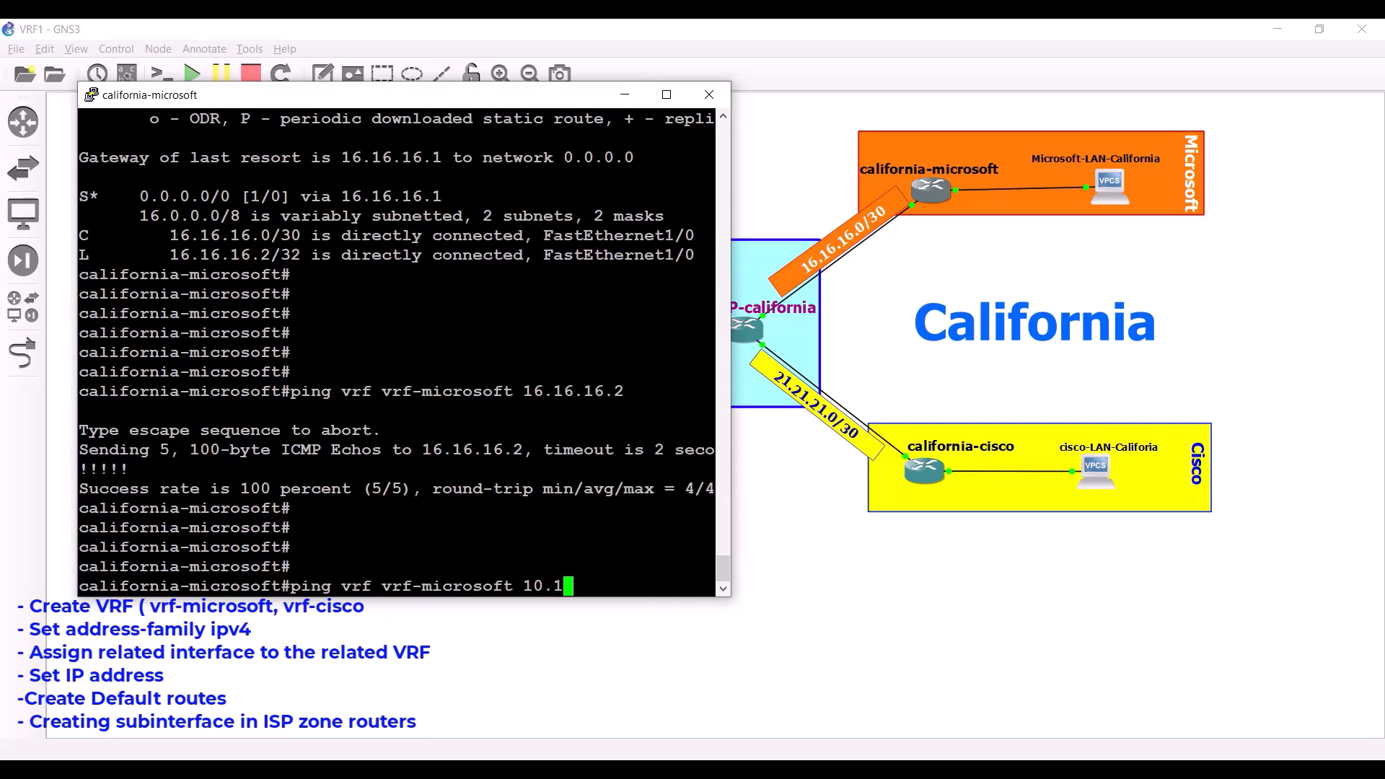
{"action": "type", "text": "0.10."}
{"action": "type", "text": "2"}
{"action": "key", "text": "Return"}
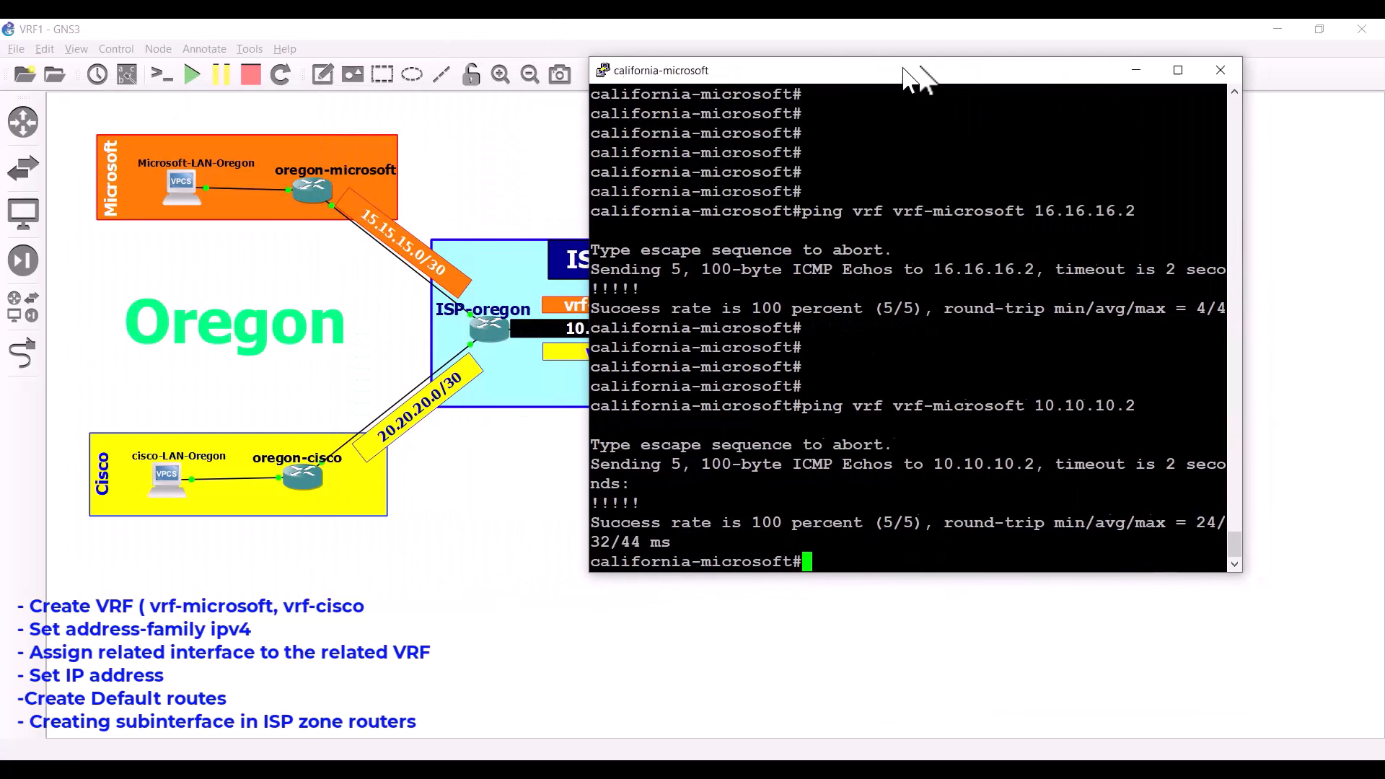
Move the california-microsoft console off the ISP zone and ping 10.10.10.1 through vrf-microsoft.
{"action": "left_click_drag", "start_coordinate": [913, 72], "coordinate": [979, 94]}
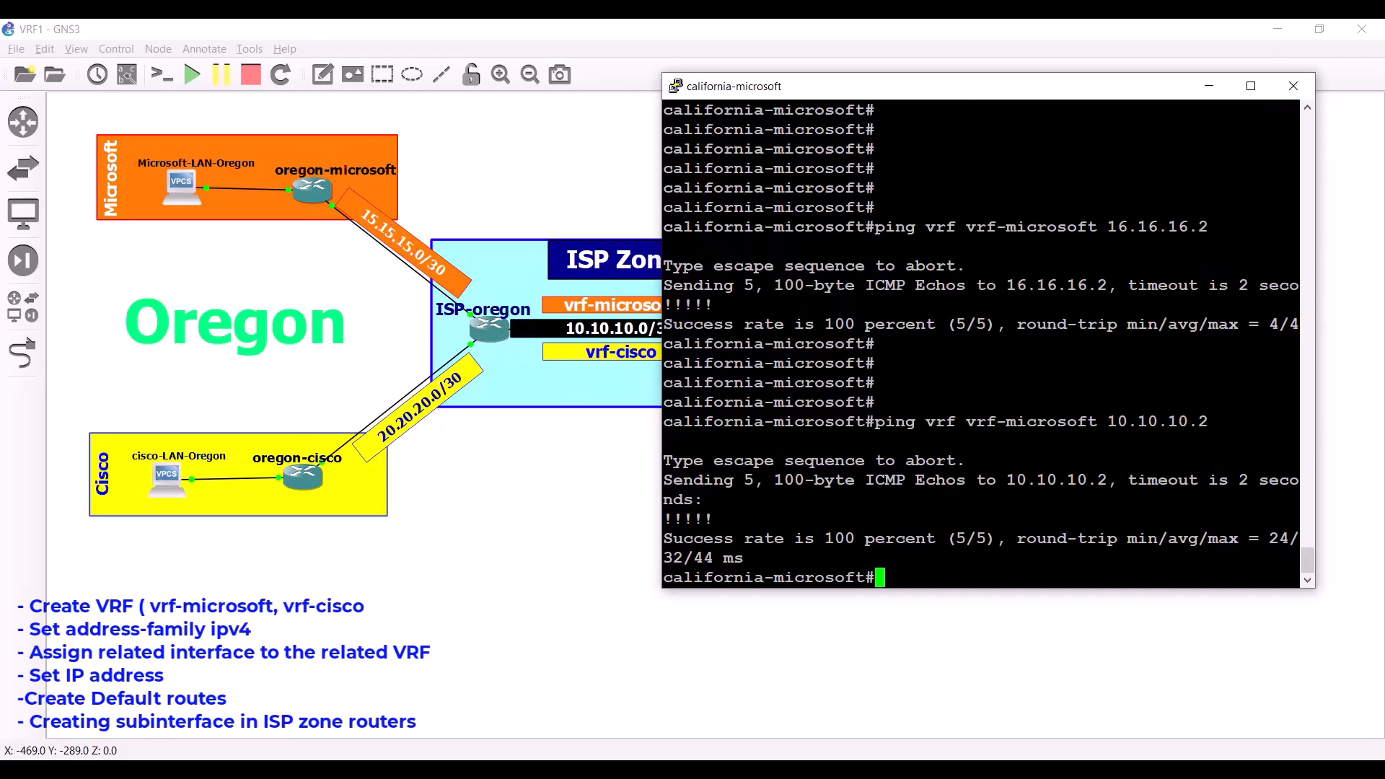
{"action": "key", "text": "Up"}
{"action": "key", "text": "BackSpace"}
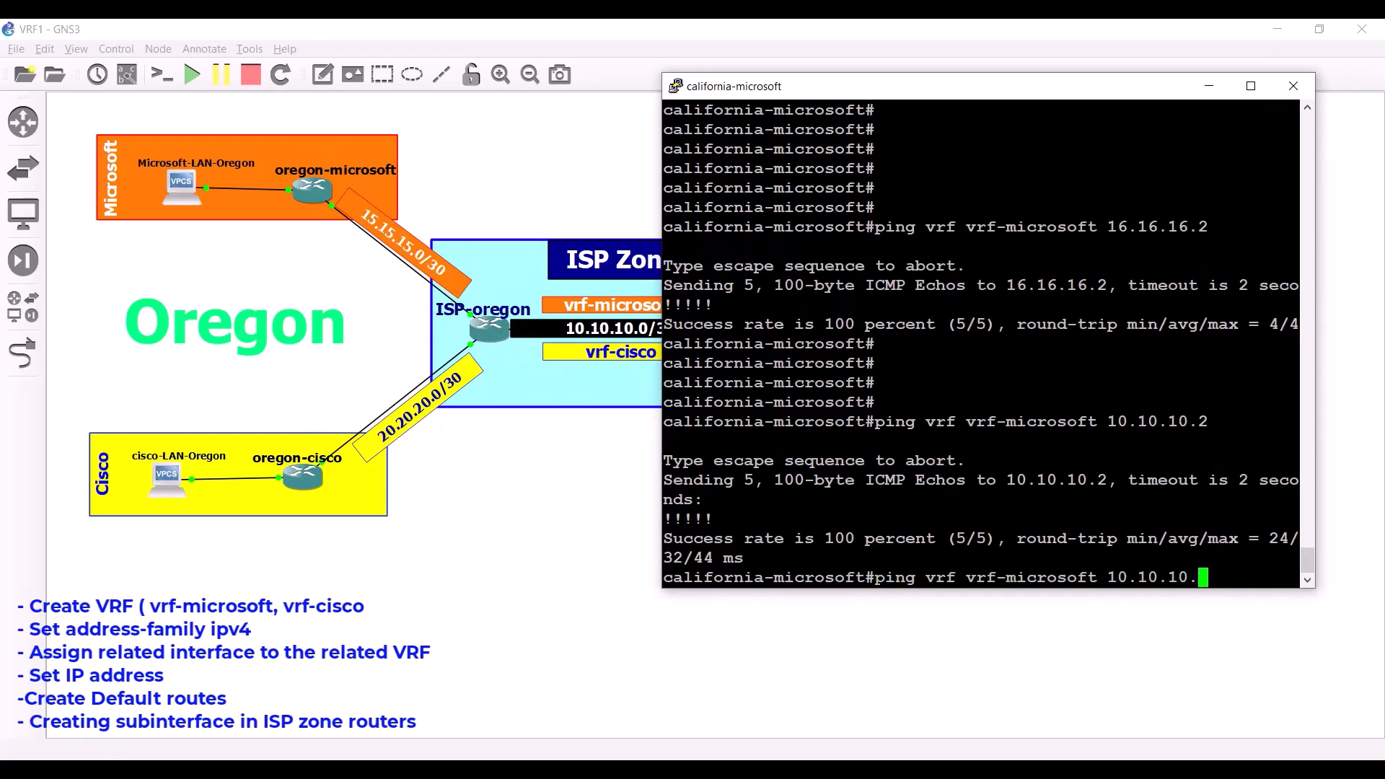
{"action": "type", "text": "1"}
{"action": "key", "text": "Return"}
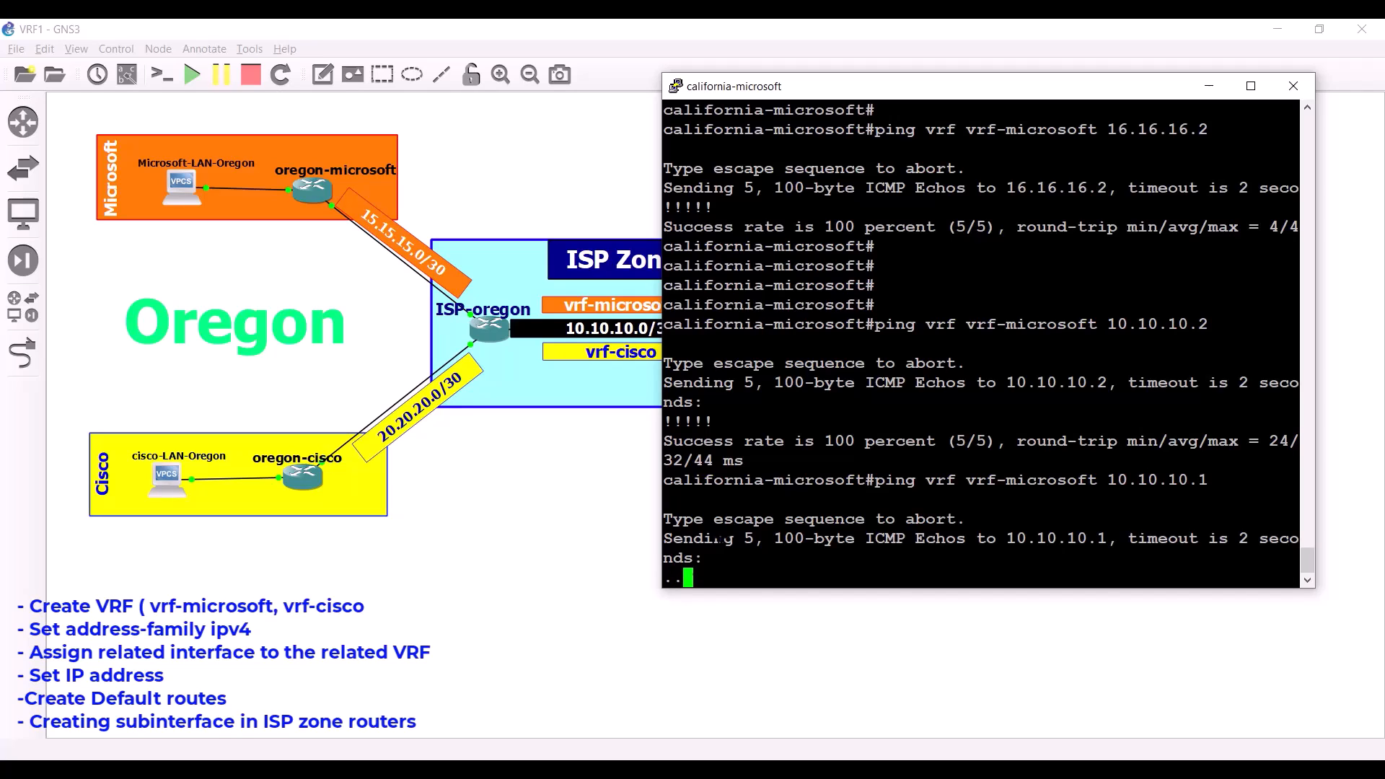
Open the ISP-oregon router's console and enter global configuration mode.
{"action": "left_click", "coordinate": [566, 504]}
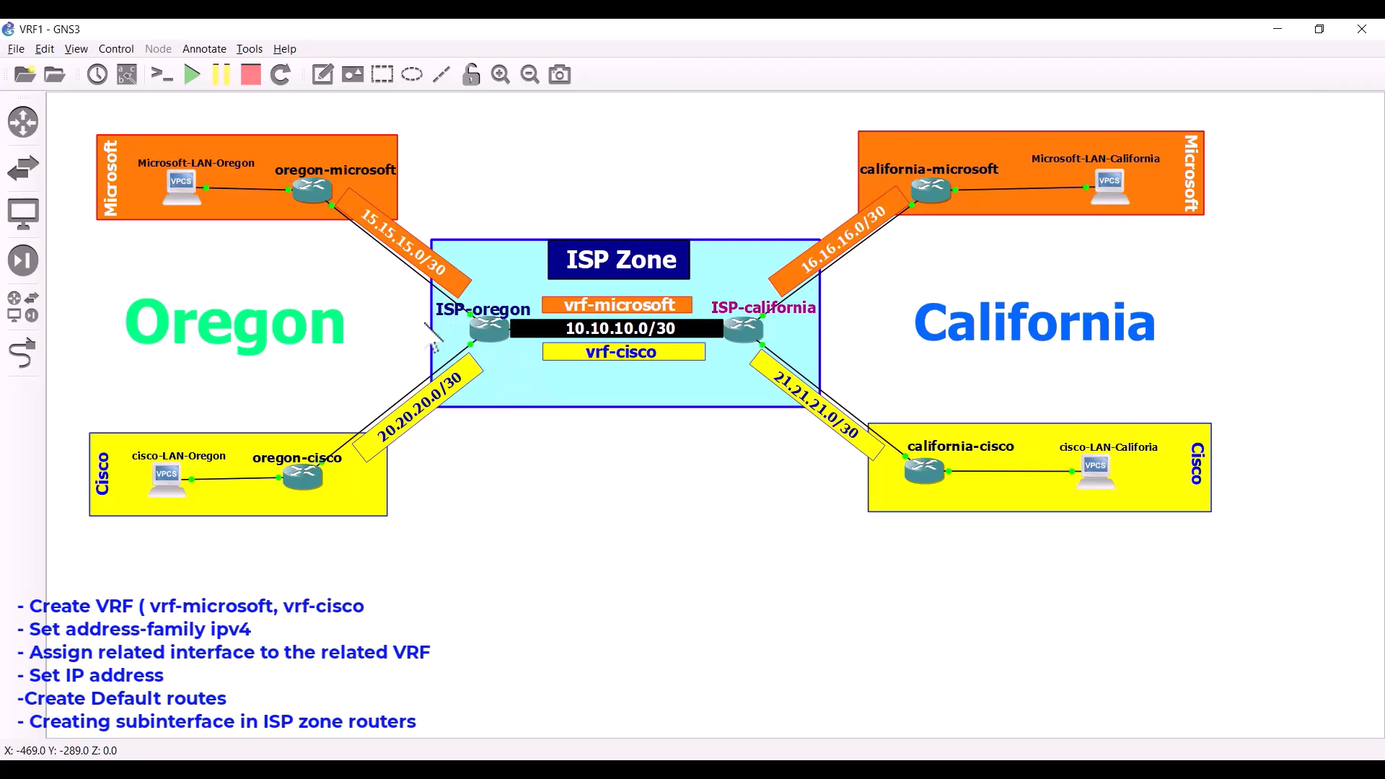
{"action": "double_click", "coordinate": [488, 331]}
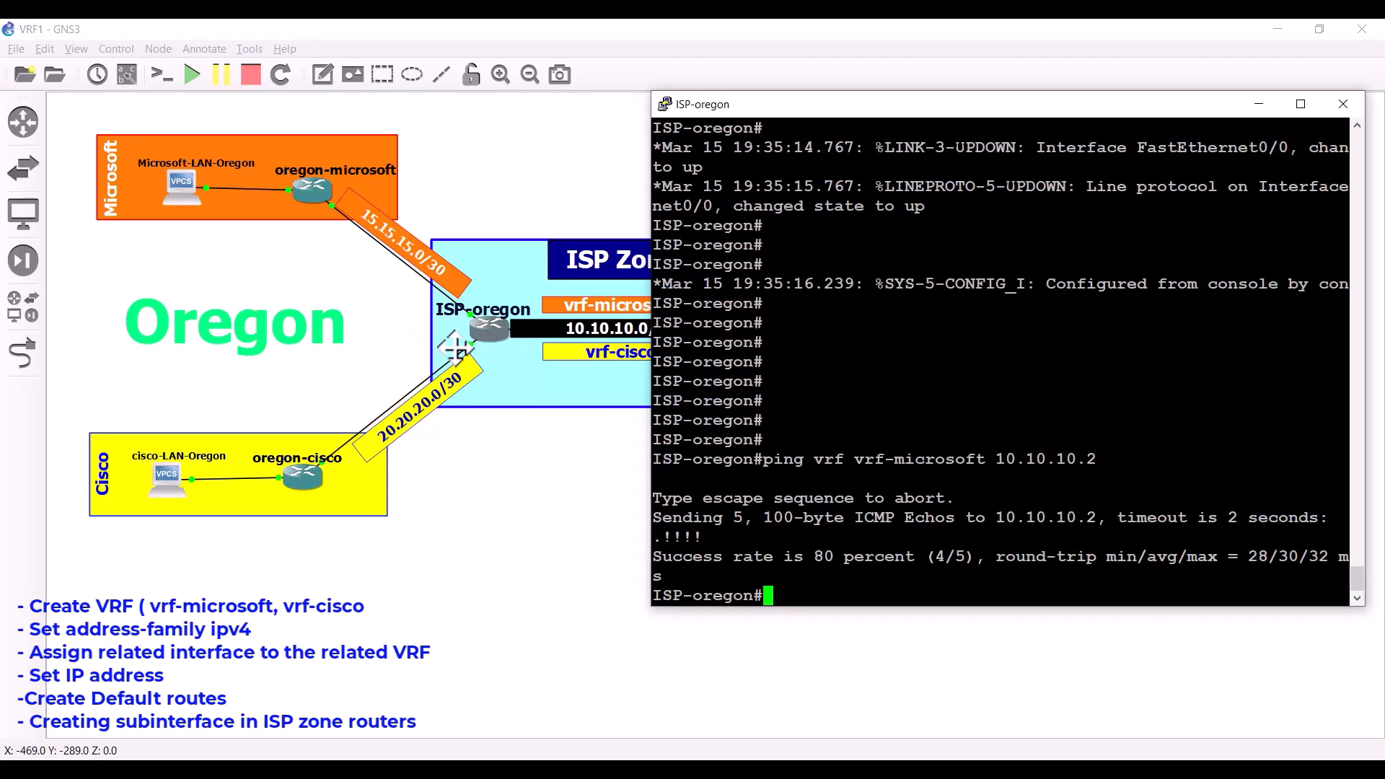
{"action": "key", "text": "Return"}
{"action": "key", "text": "Return"}
{"action": "key", "text": "Return"}
{"action": "type", "text": "conf t"}
{"action": "key", "text": "Return"}
{"action": "key", "text": "Return"}
Add a default route 0.0.0.0 0.0.0.0 for vrf-microsoft on ISP-oregon with next hop 10.10.10.2.
{"action": "type", "text": "ip "}
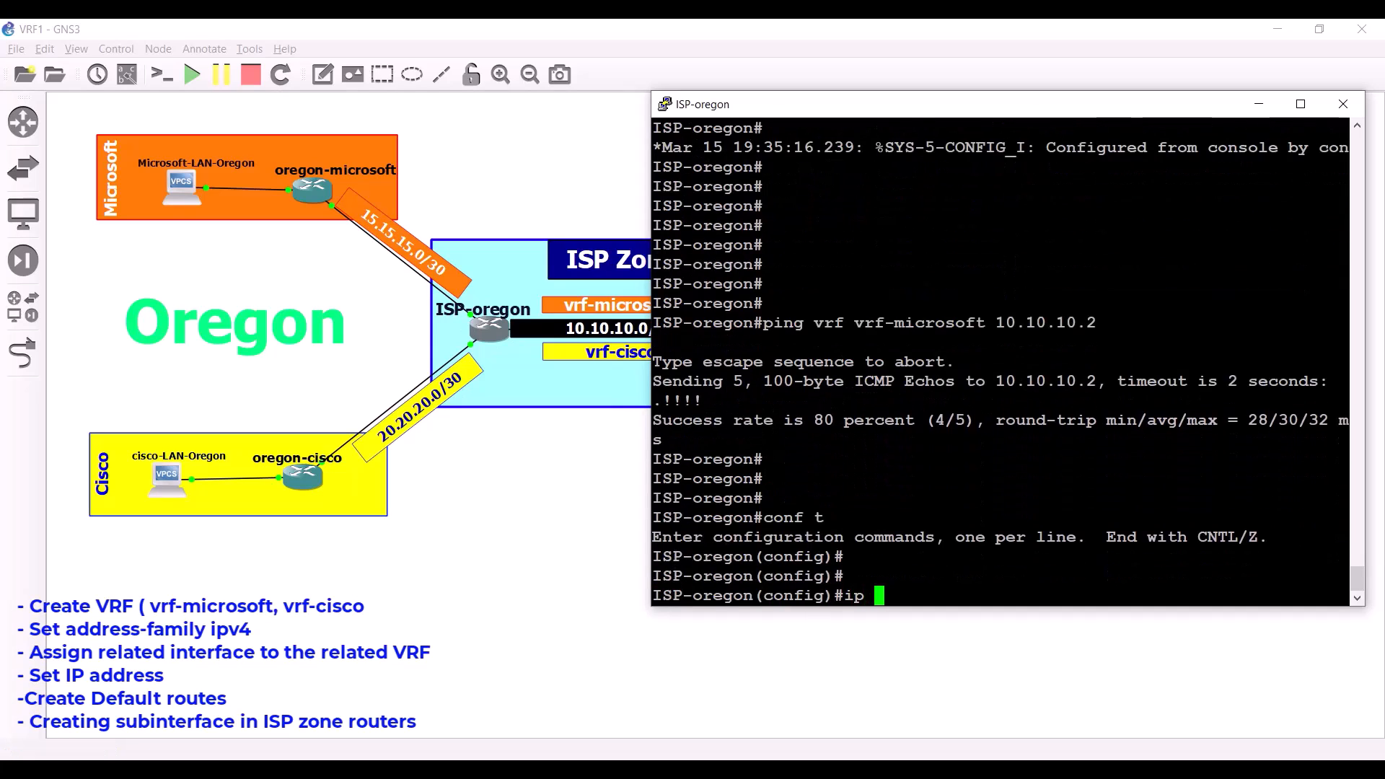
{"action": "type", "text": "route"}
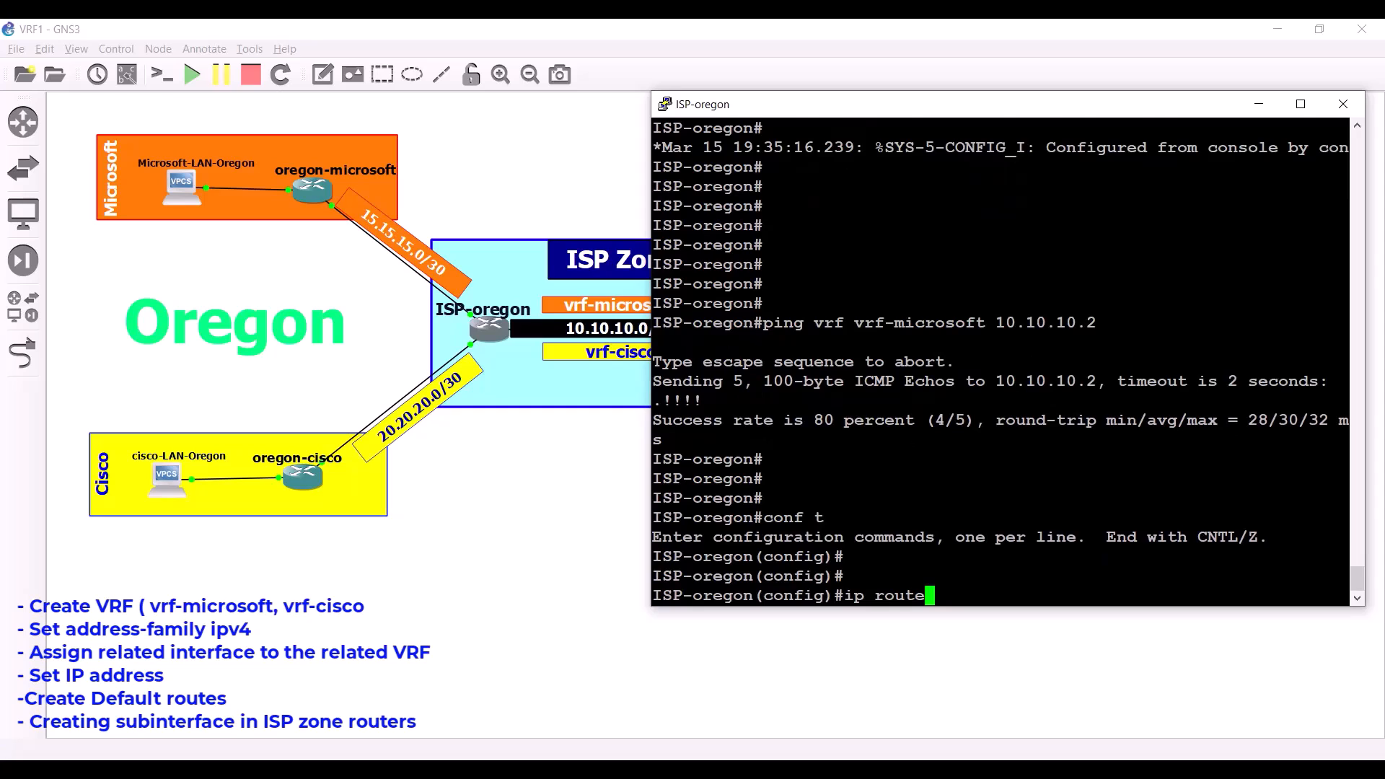
{"action": "key", "text": "Tab"}
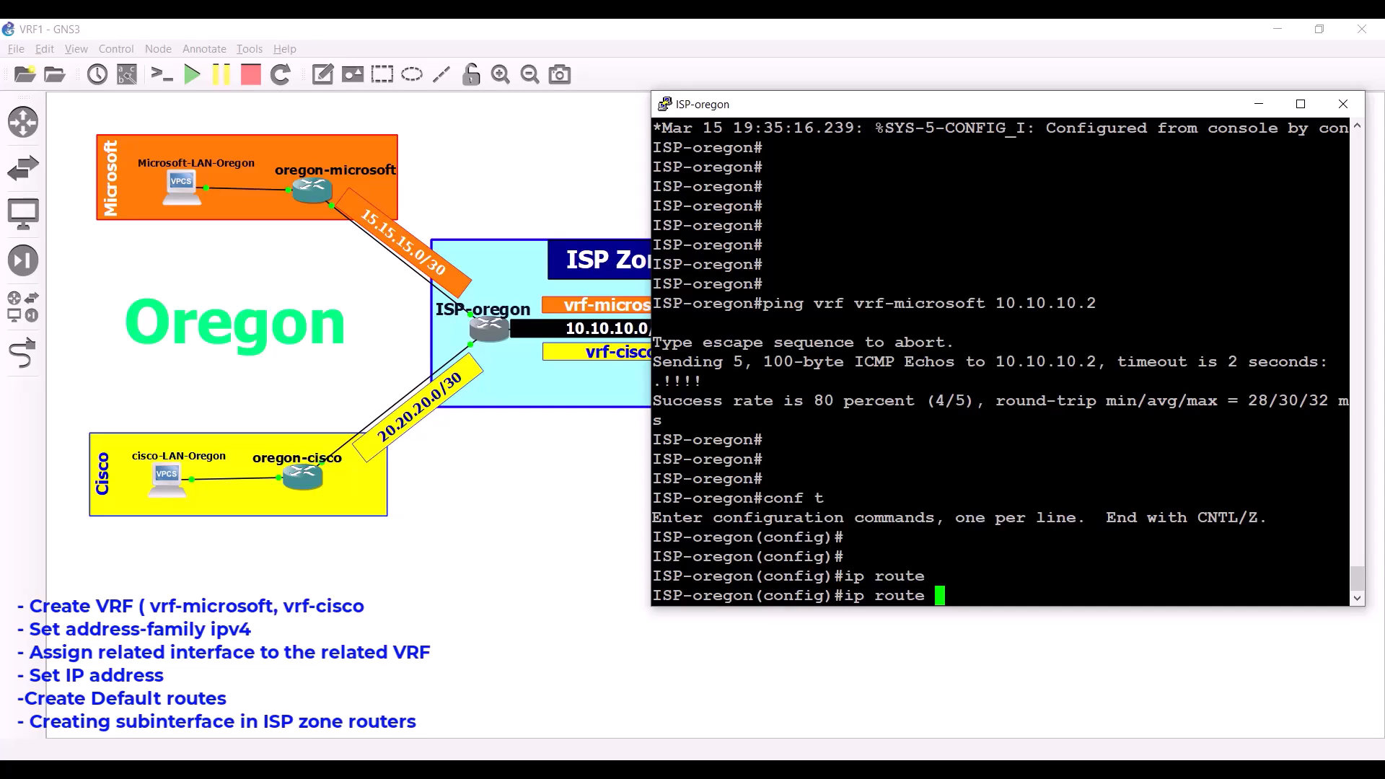
{"action": "type", "text": "vrf vrf-microsoft 0.0.0.0 0.0.0.0"}
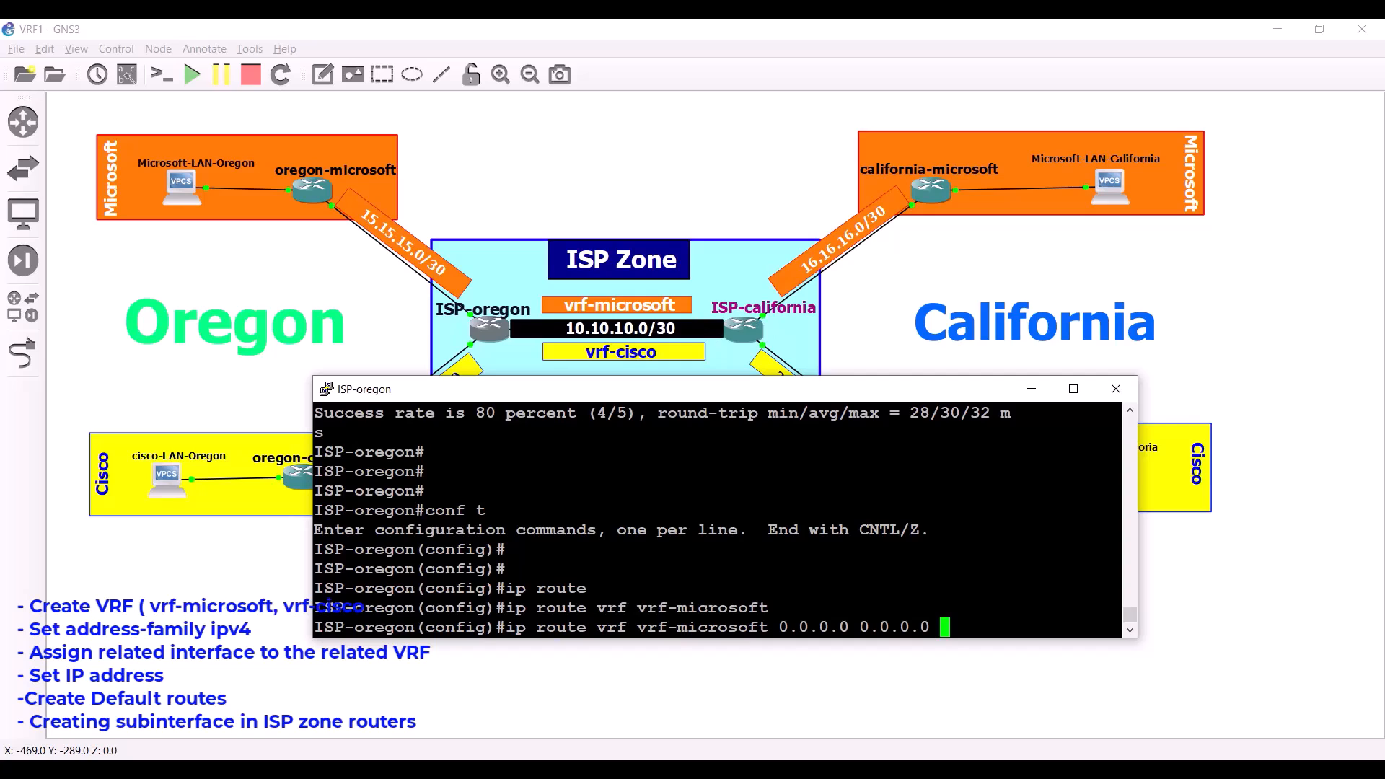
{"action": "type", "text": "10.10."}
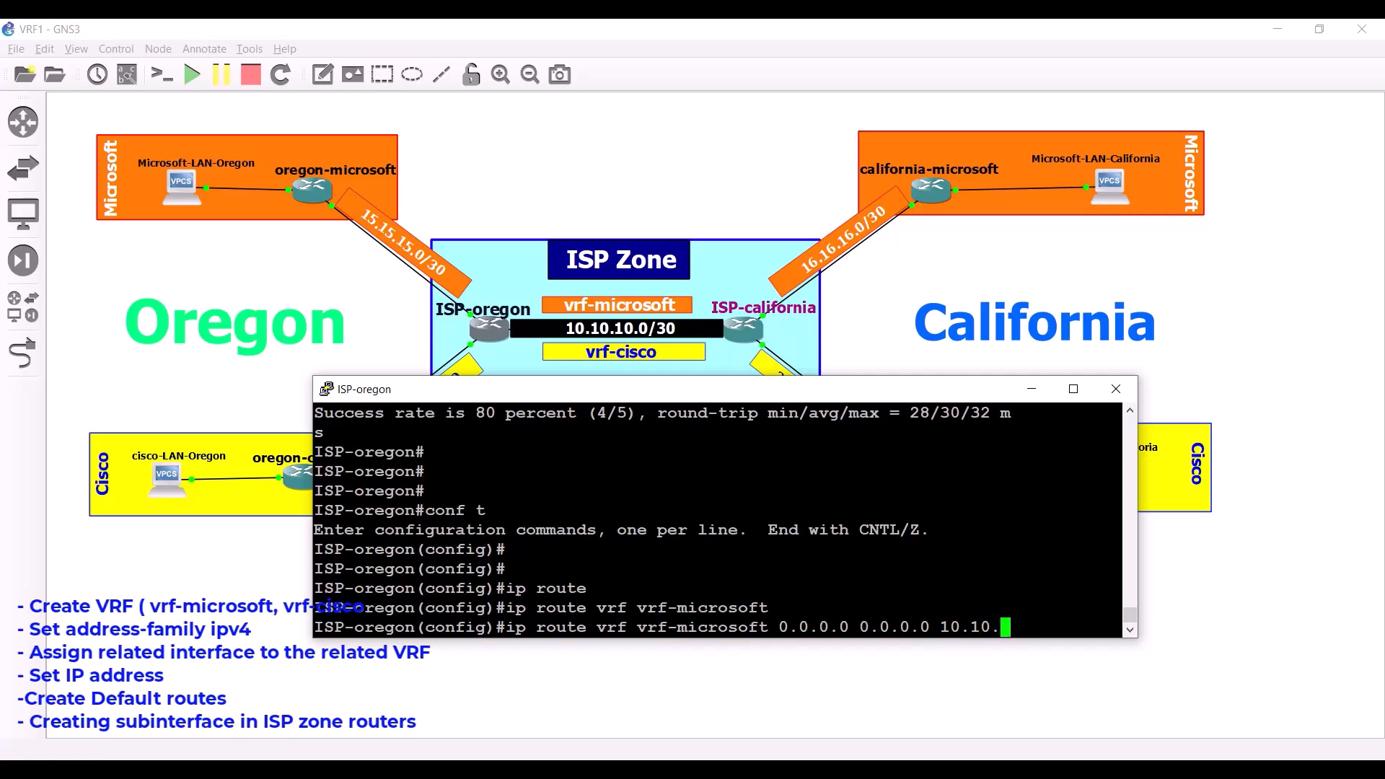
{"action": "type", "text": "10.2"}
{"action": "key", "text": "Return"}
{"action": "key", "text": "Return"}
{"action": "key", "text": "Return"}
{"action": "key", "text": "Return"}
{"action": "key", "text": "Return"}
{"action": "key", "text": "Return"}
{"action": "key", "text": "Return"}
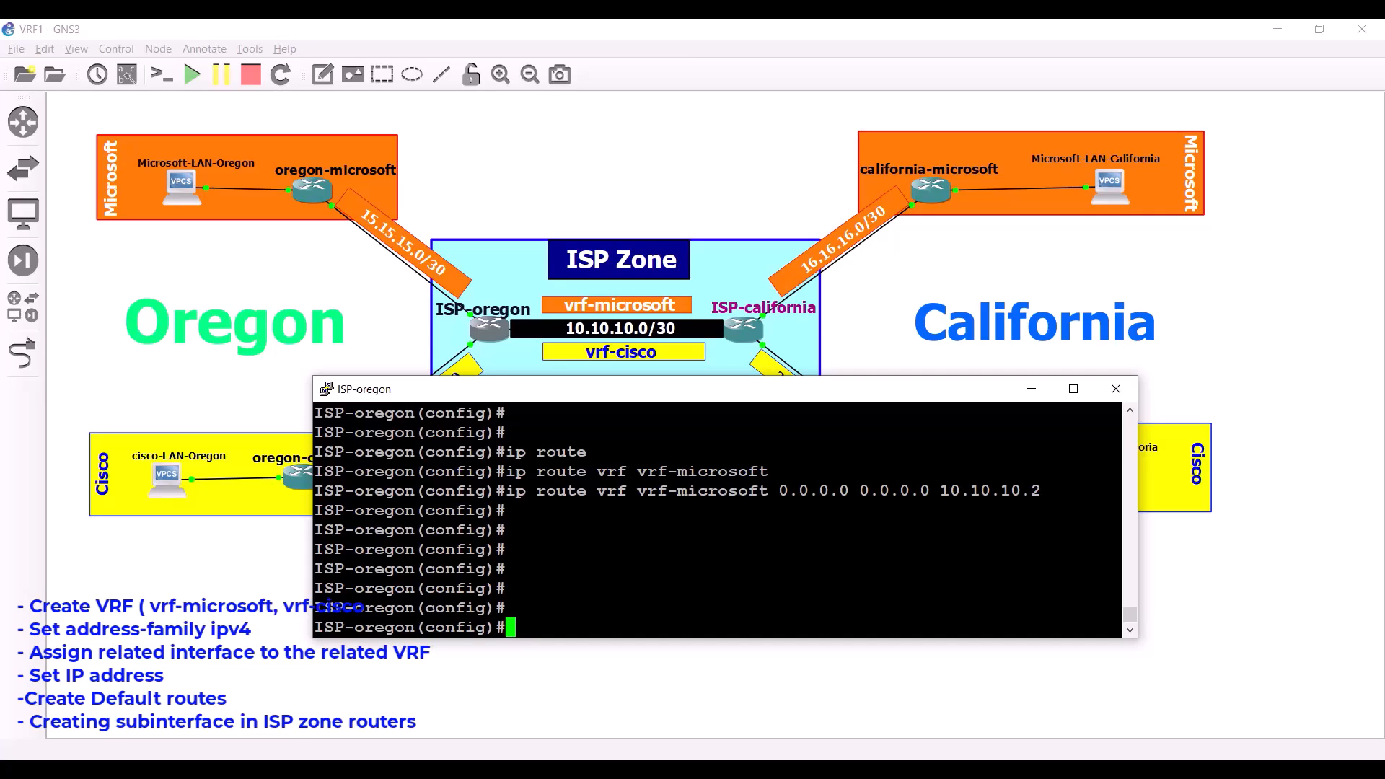
Add a default route 0.0.0.0 0.0.0.0 for vrf-cisco on ISP-oregon with next hop 10.10.10.2.
{"action": "type", "text": "ip route vrf vr"}
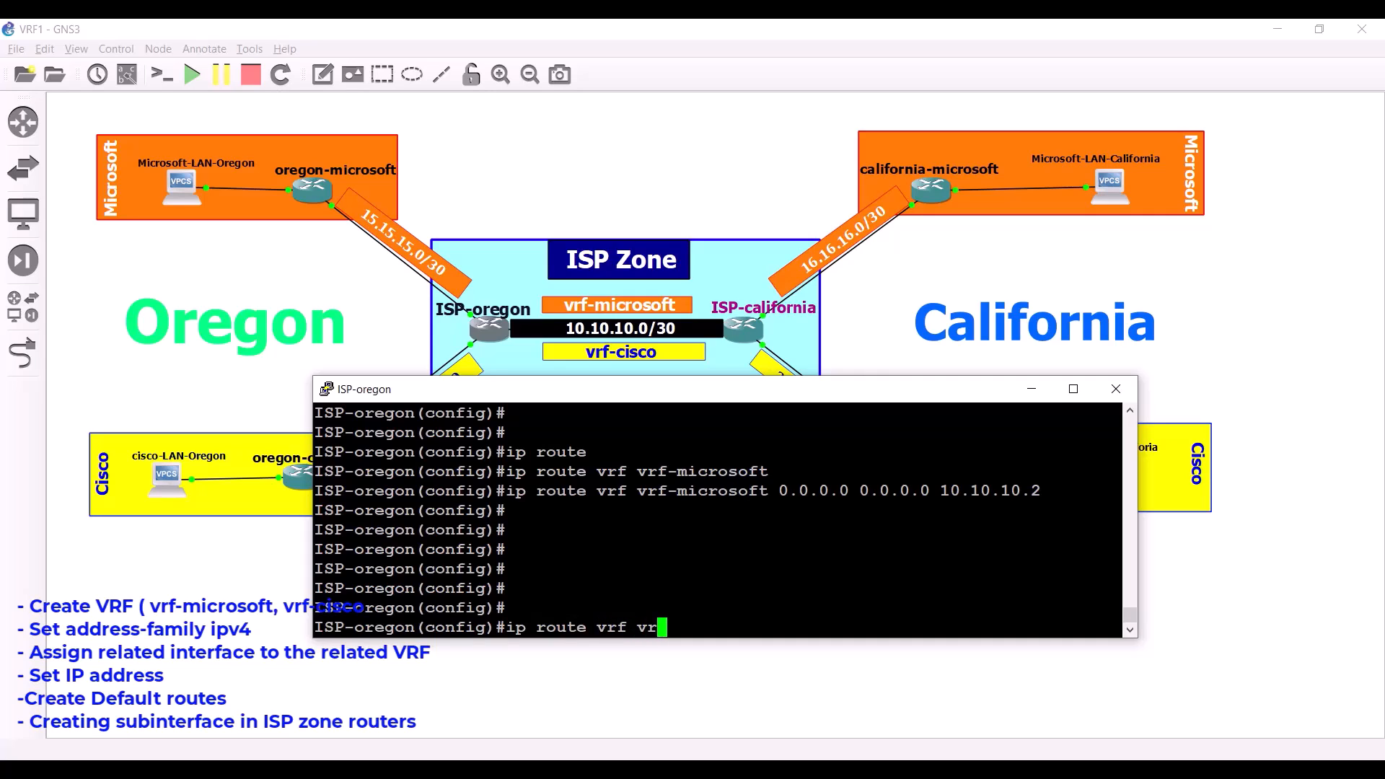
{"action": "type", "text": "f-cisco 0.0.0.0 0.0.00"}
{"action": "key", "text": "BackSpace"}
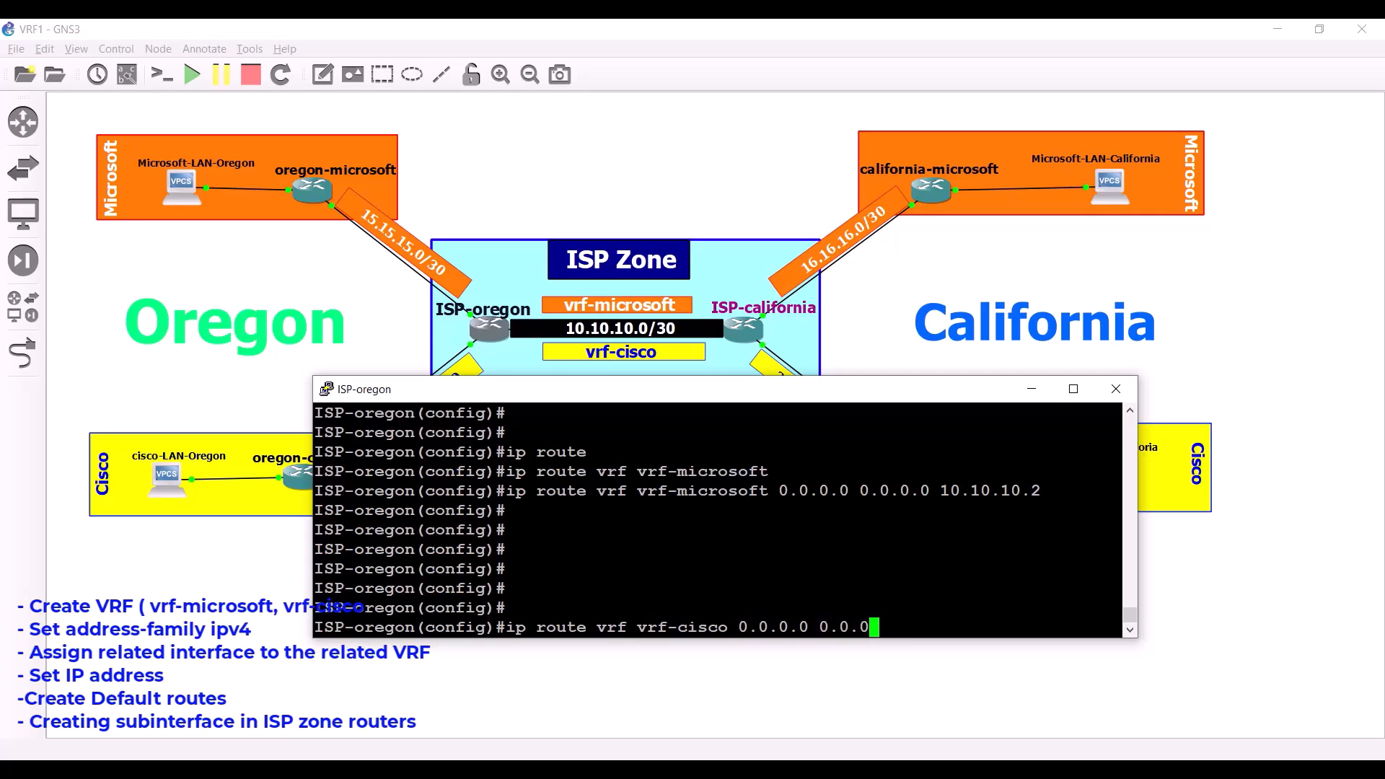
{"action": "type", "text": ".0 10.10.10.2"}
{"action": "key", "text": "Return"}
{"action": "key", "text": "Return"}
{"action": "key", "text": "Return"}
{"action": "key", "text": "Return"}
{"action": "key", "text": "Return"}
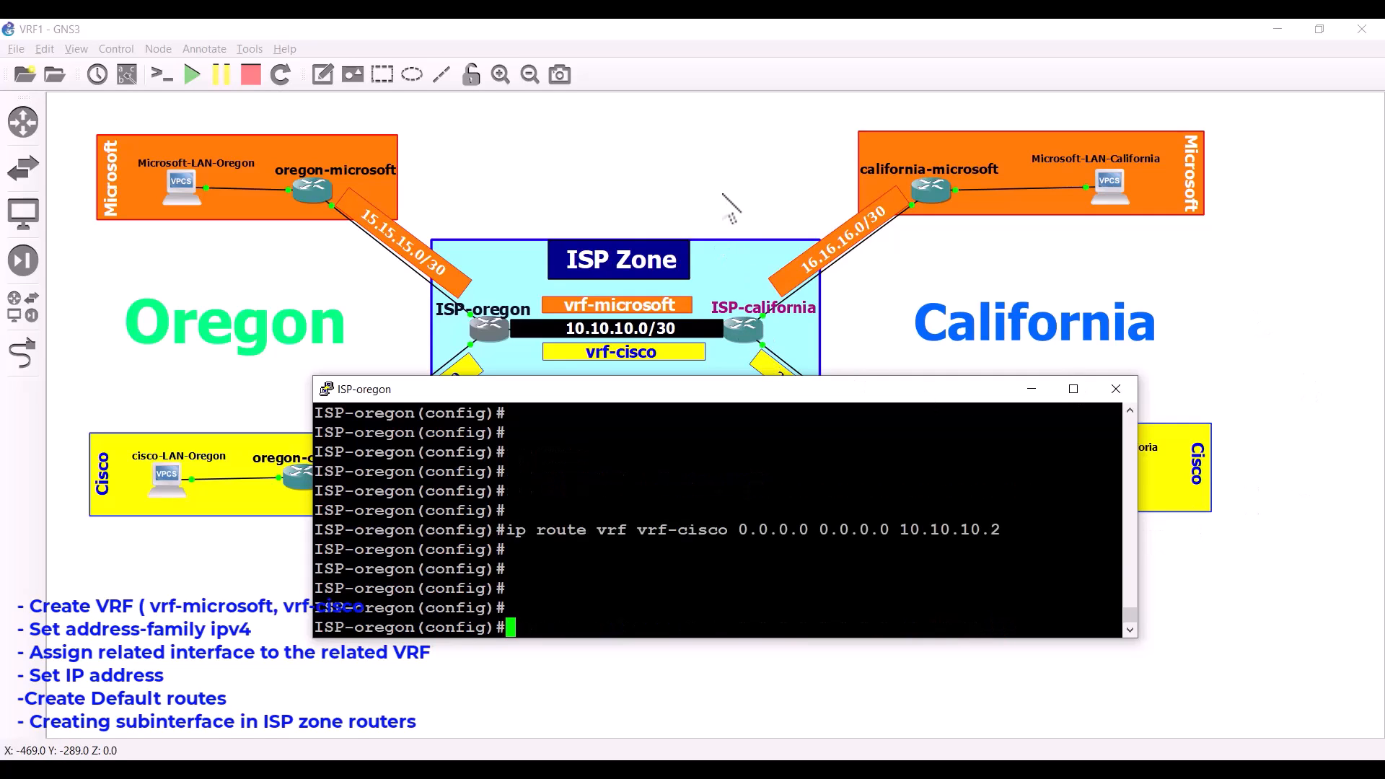
Open the ISP-california router's console, enter global configuration mode and begin an ip route command.
{"action": "left_click", "coordinate": [721, 151]}
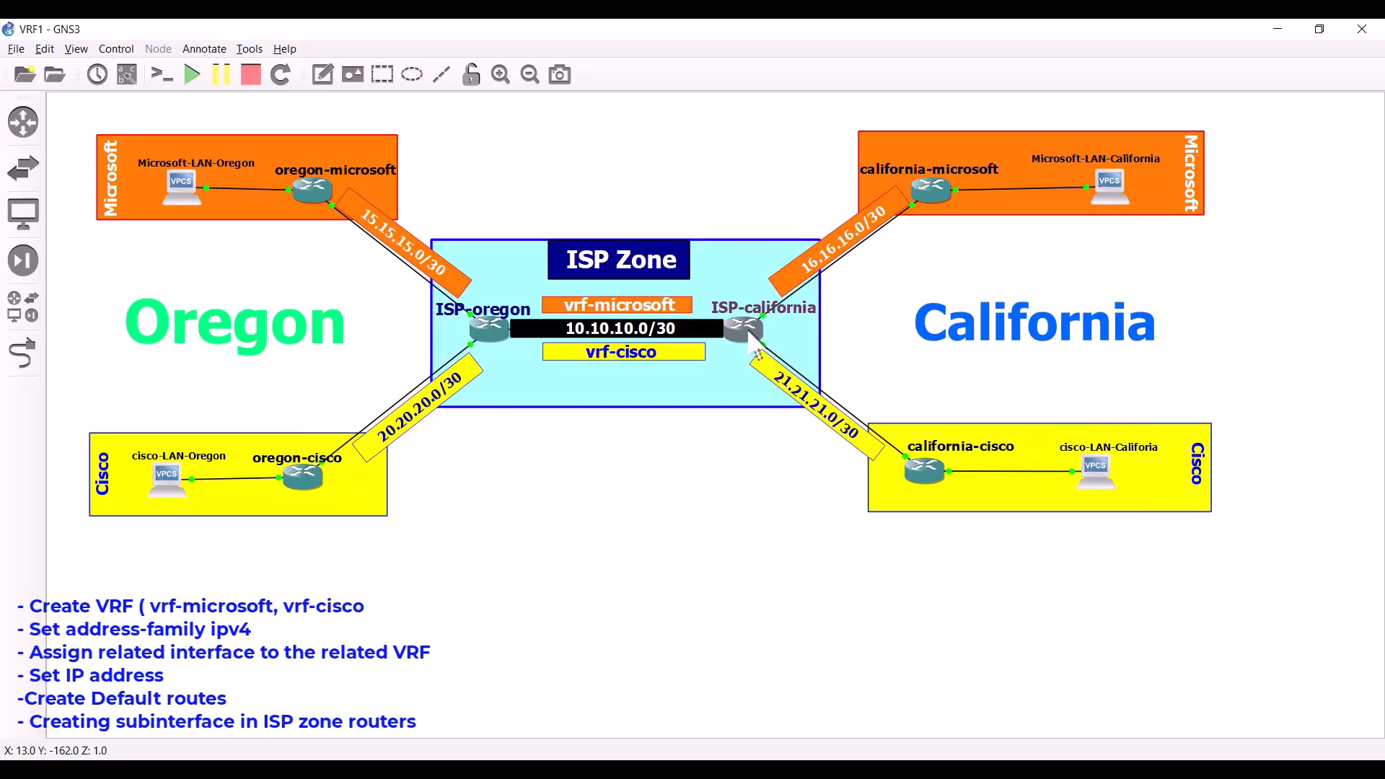
{"action": "double_click", "coordinate": [749, 334]}
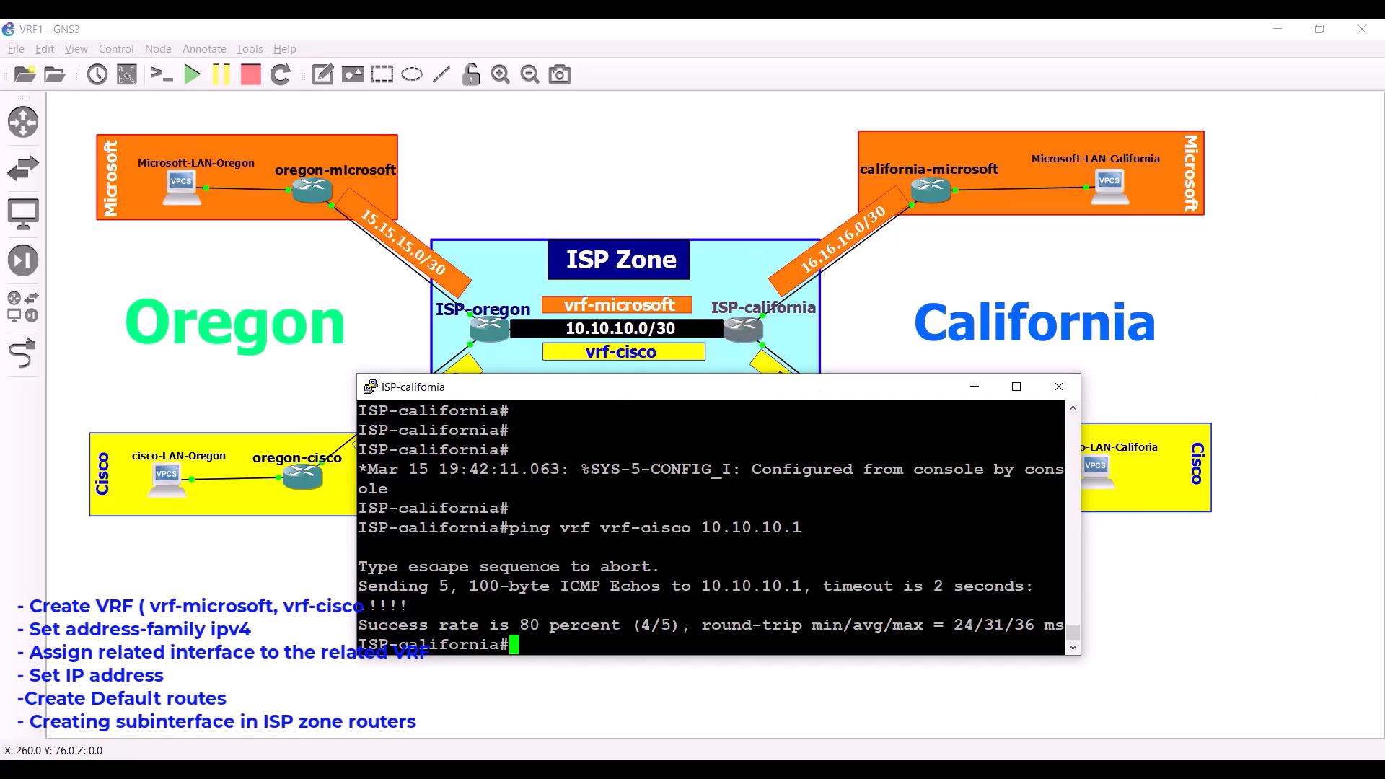
{"action": "key", "text": "Return"}
{"action": "key", "text": "Return"}
{"action": "key", "text": "Return"}
{"action": "key", "text": "Return"}
{"action": "key", "text": "Return"}
{"action": "key", "text": "Return"}
{"action": "key", "text": "Return"}
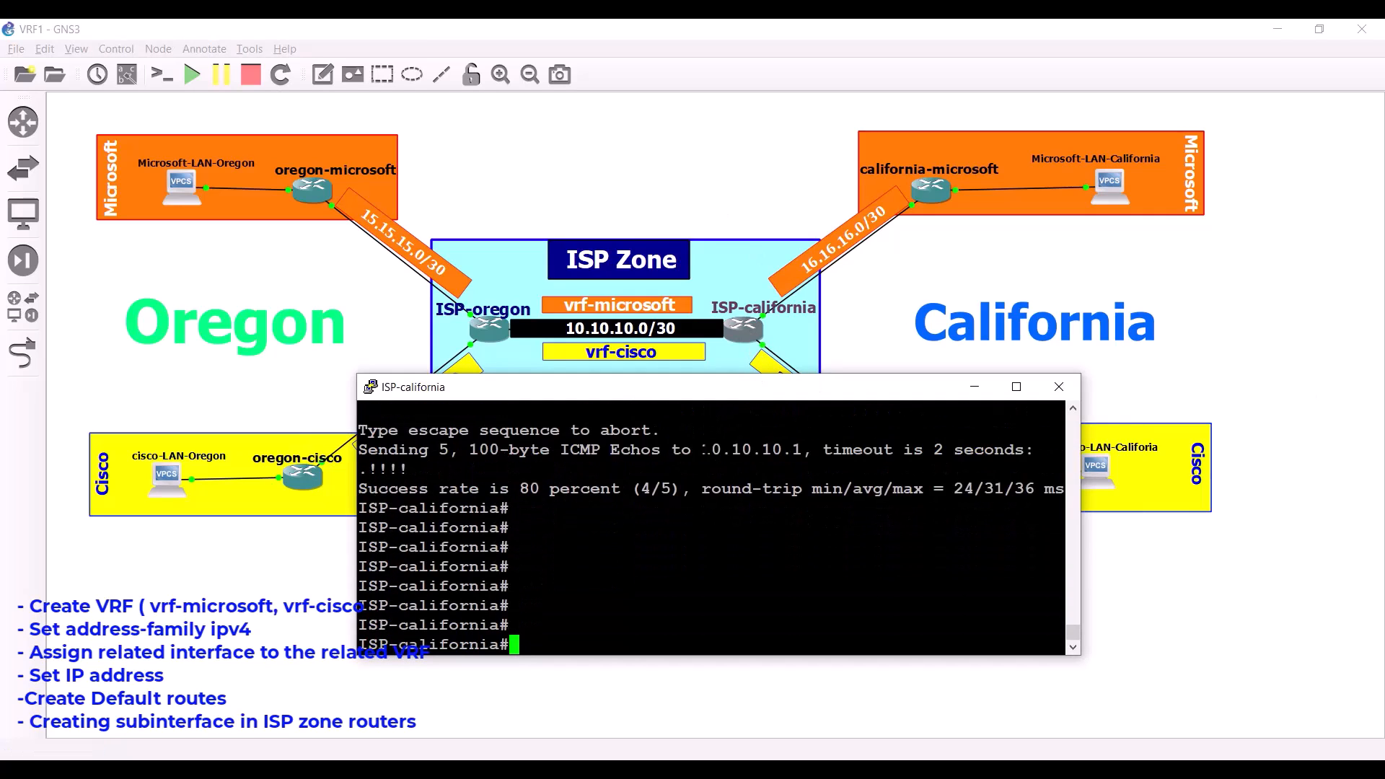
{"action": "type", "text": "conf t"}
{"action": "key", "text": "Return"}
{"action": "key", "text": "Return"}
{"action": "key", "text": "Return"}
{"action": "key", "text": "Return"}
{"action": "key", "text": "Return"}
{"action": "type", "text": "ip rou"}
{"action": "key", "text": "Tab"}
{"action": "type", "text": "t"}
{"action": "key", "text": "Tab"}
Clear the mistaken route destination, check the VRF route syntax used on ISP-oregon, and return to ISP-california's console.
{"action": "type", "text": "0.0.0."}
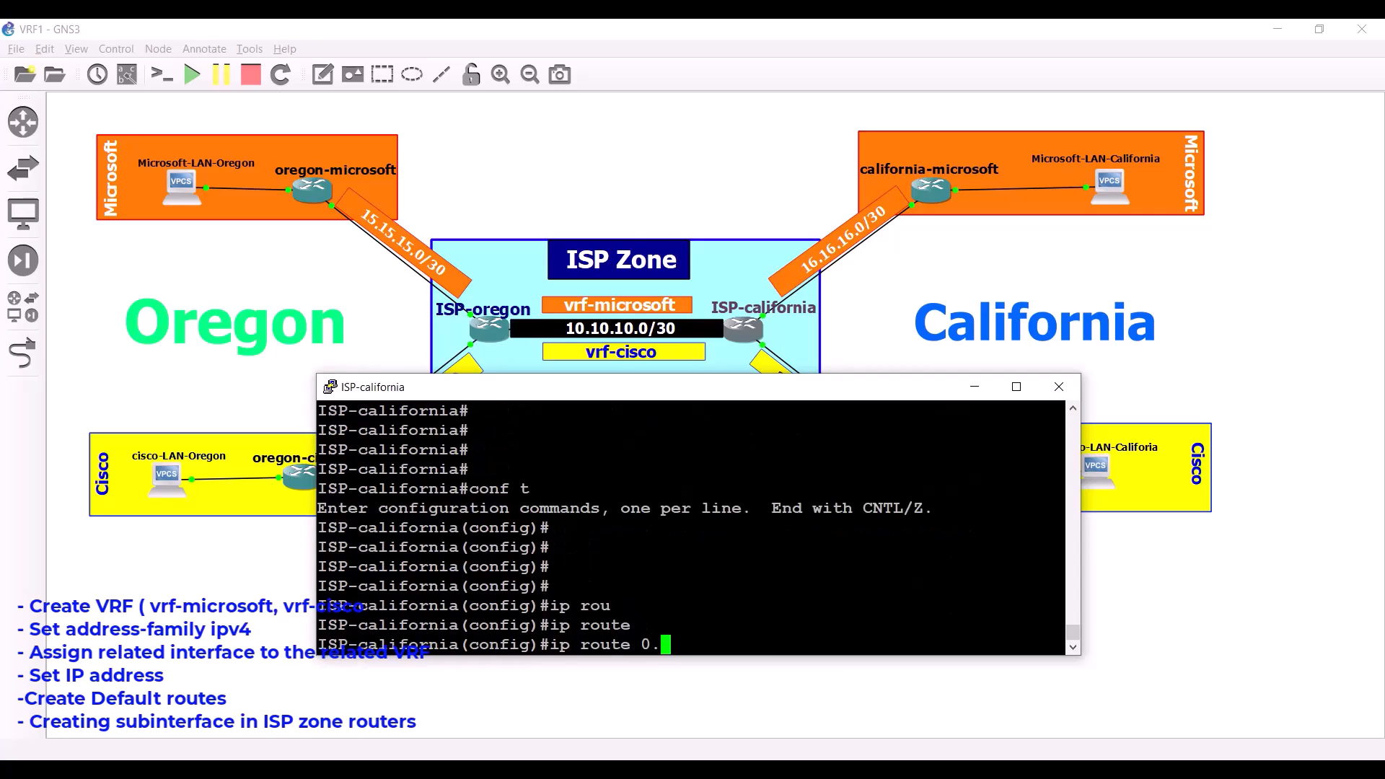
{"action": "key", "text": "BackSpace"}
{"action": "key", "text": "BackSpace"}
{"action": "key", "text": "BackSpace"}
{"action": "key", "text": "BackSpace"}
{"action": "key", "text": "BackSpace"}
{"action": "key", "text": "BackSpace"}
{"action": "left_click", "coordinate": [490, 336]}
{"action": "double_click", "coordinate": [491, 336]}
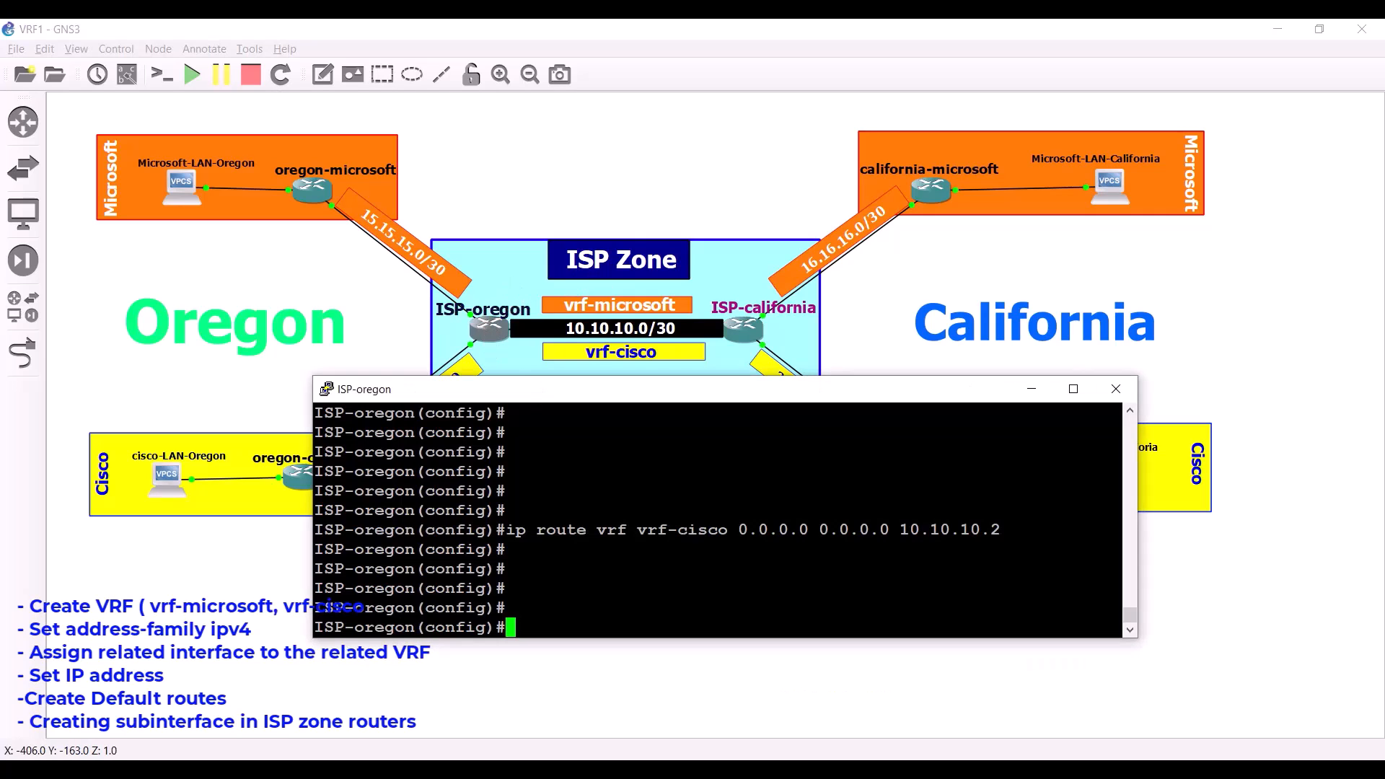
{"action": "double_click", "coordinate": [750, 340]}
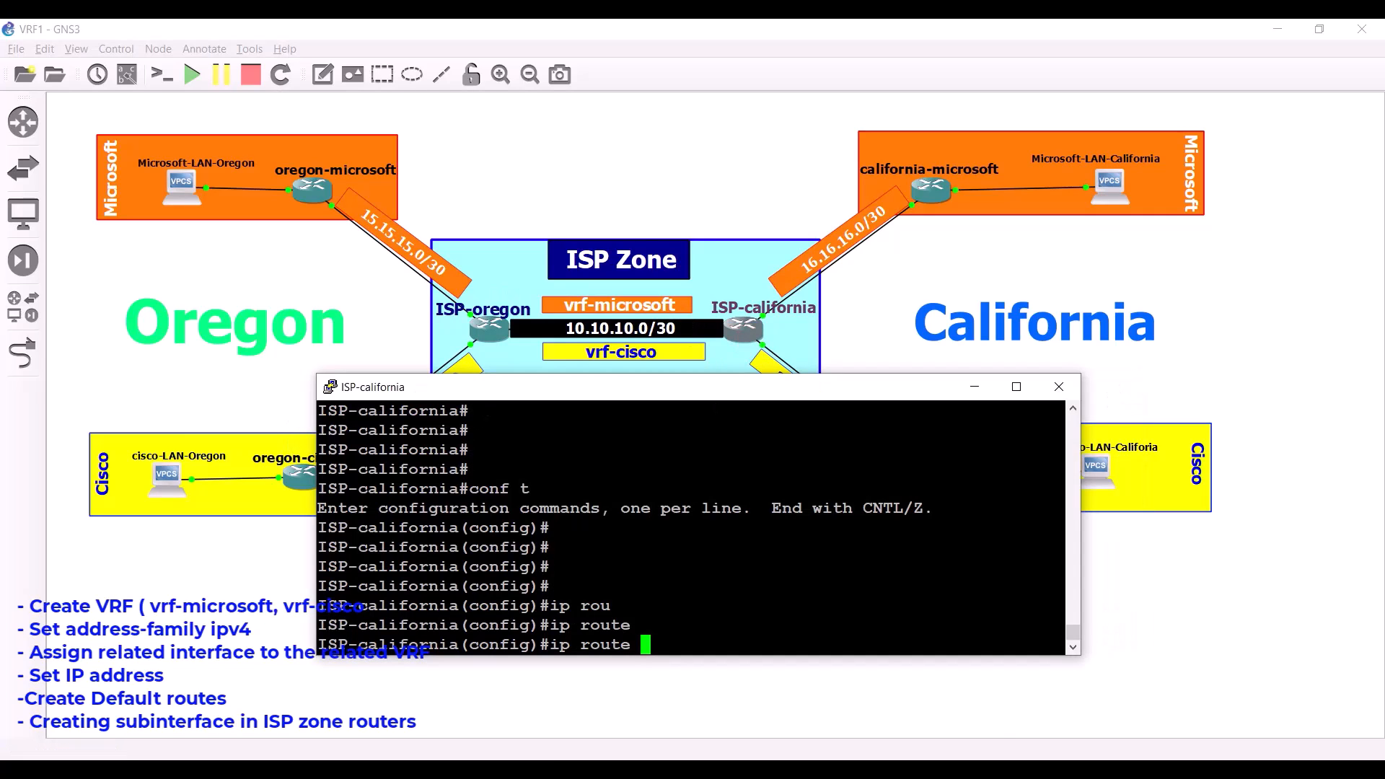
Add a default route 0.0.0.0 0.0.0.0 for vrf-microsoft on ISP-california with next hop 10.10.10.1, widening the console window.
{"action": "type", "text": "vrf vrf-micr"}
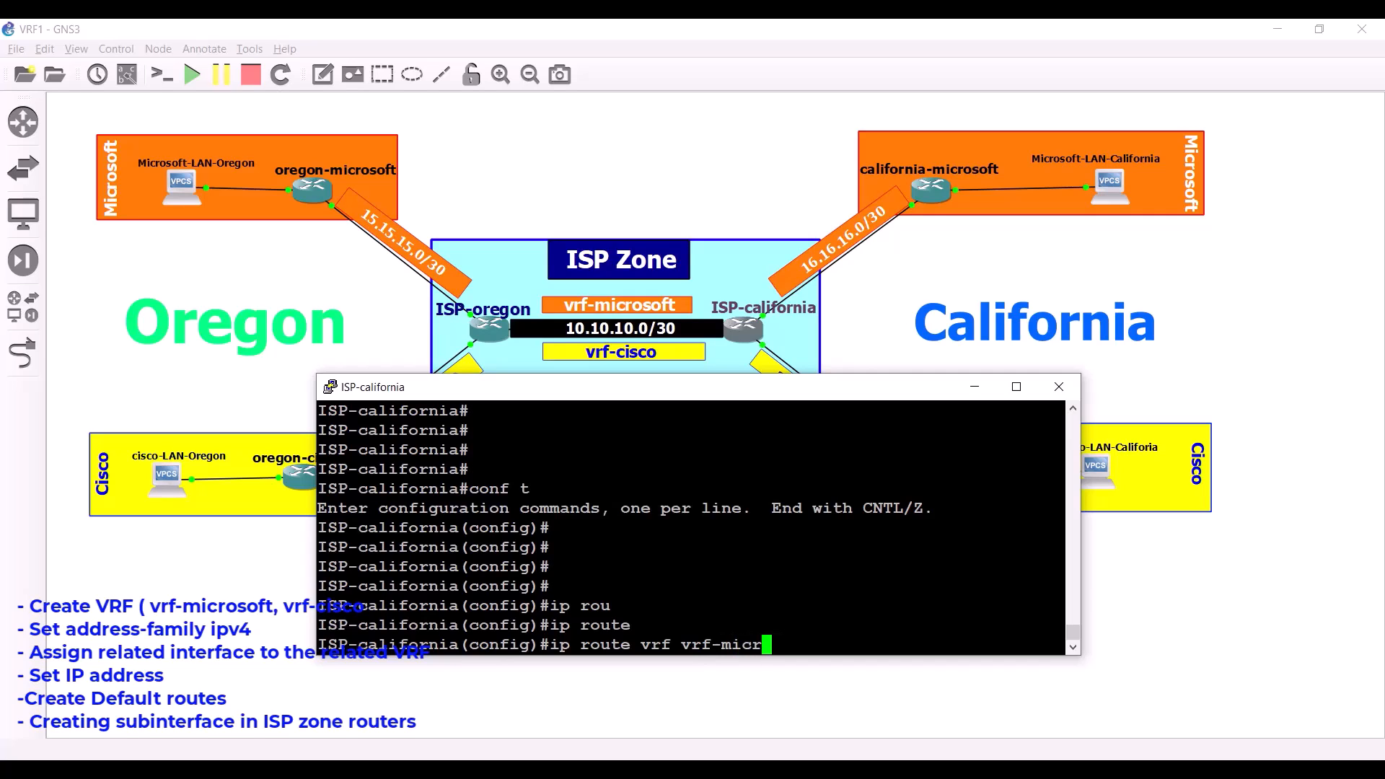
{"action": "type", "text": "osoft 0.0.0.0 0.0.0.0"}
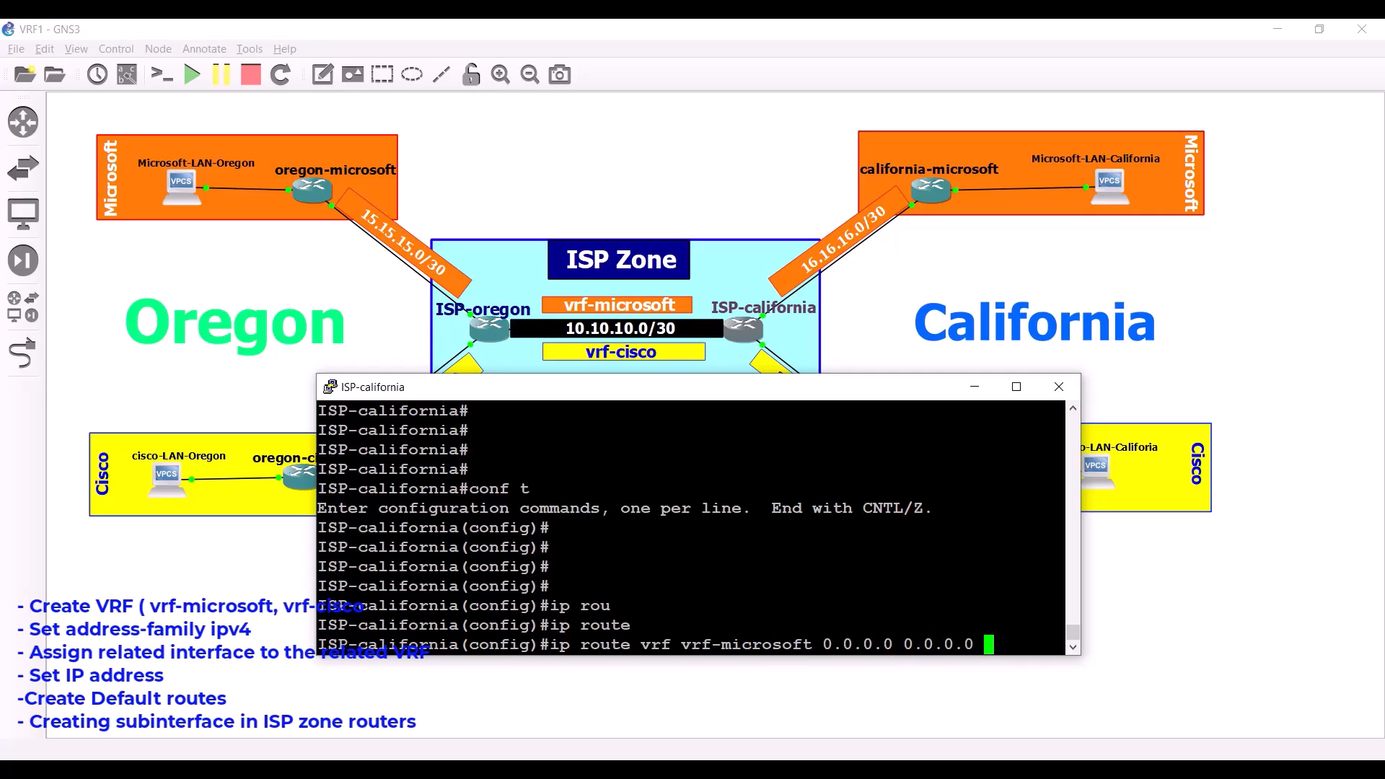
{"action": "left_click_drag", "start_coordinate": [1082, 538], "coordinate": [1162, 538]}
{"action": "type", "text": "10.10."}
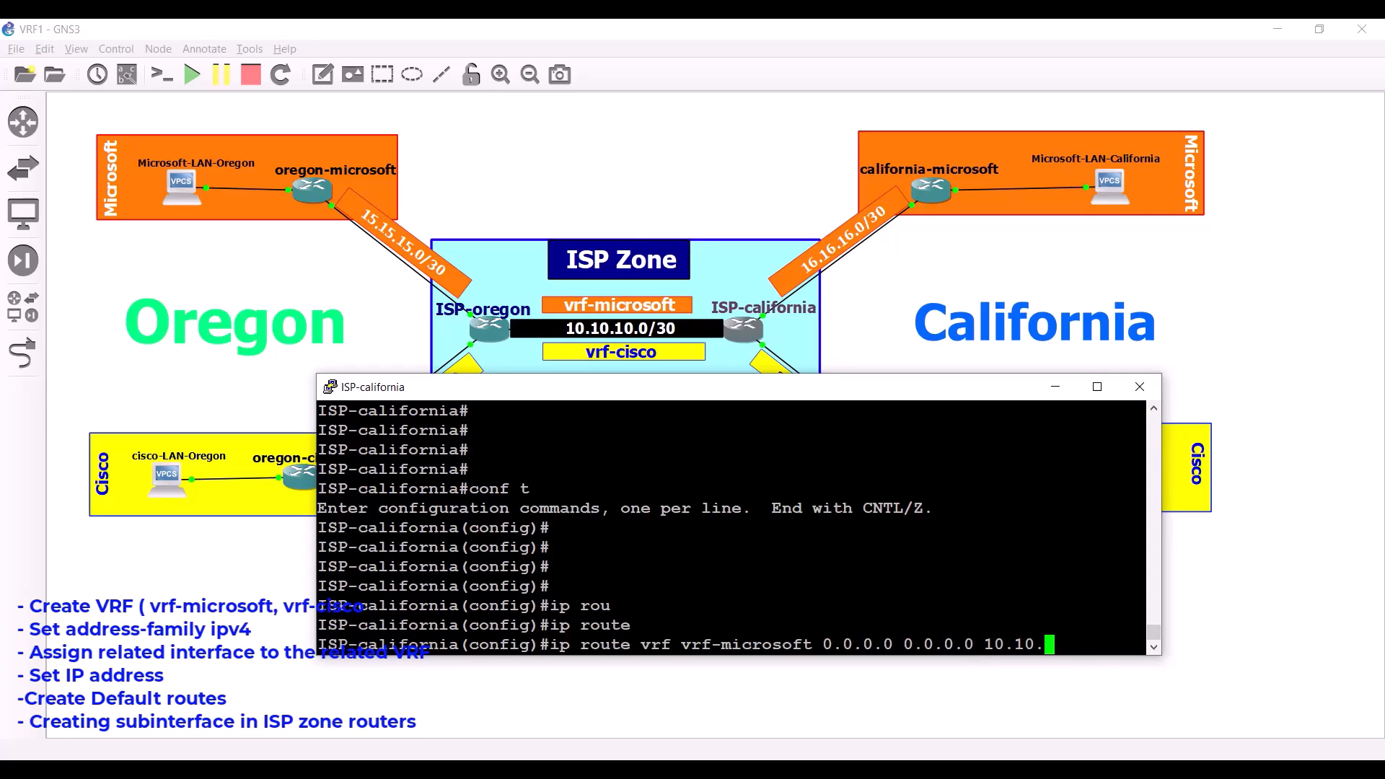
{"action": "type", "text": "10.1"}
{"action": "key", "text": "Return"}
{"action": "key", "text": "Return"}
{"action": "key", "text": "Return"}
{"action": "key", "text": "Return"}
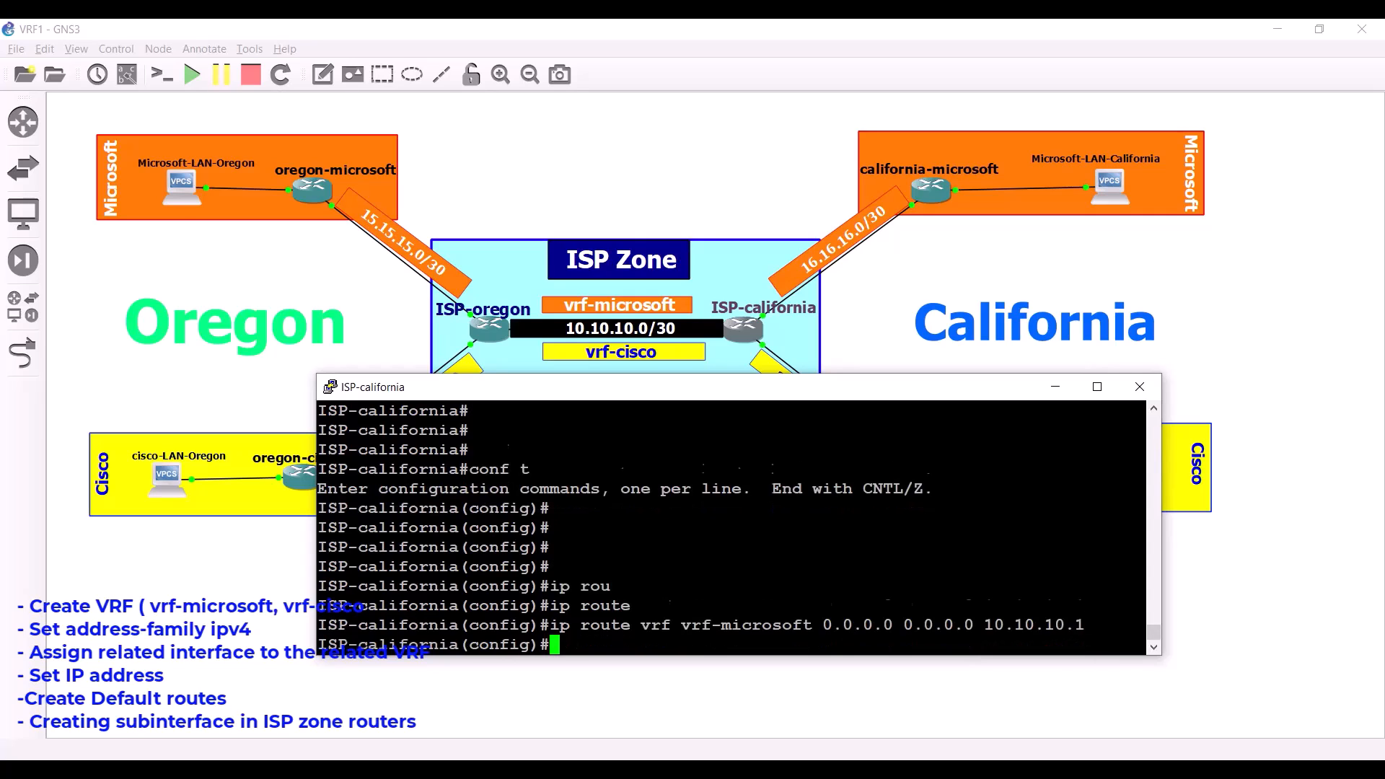
Add a default route 0.0.0.0 0.0.0.0 for vrf-cisco on ISP-california with next hop 10.10.10.1.
{"action": "type", "text": "ip "}
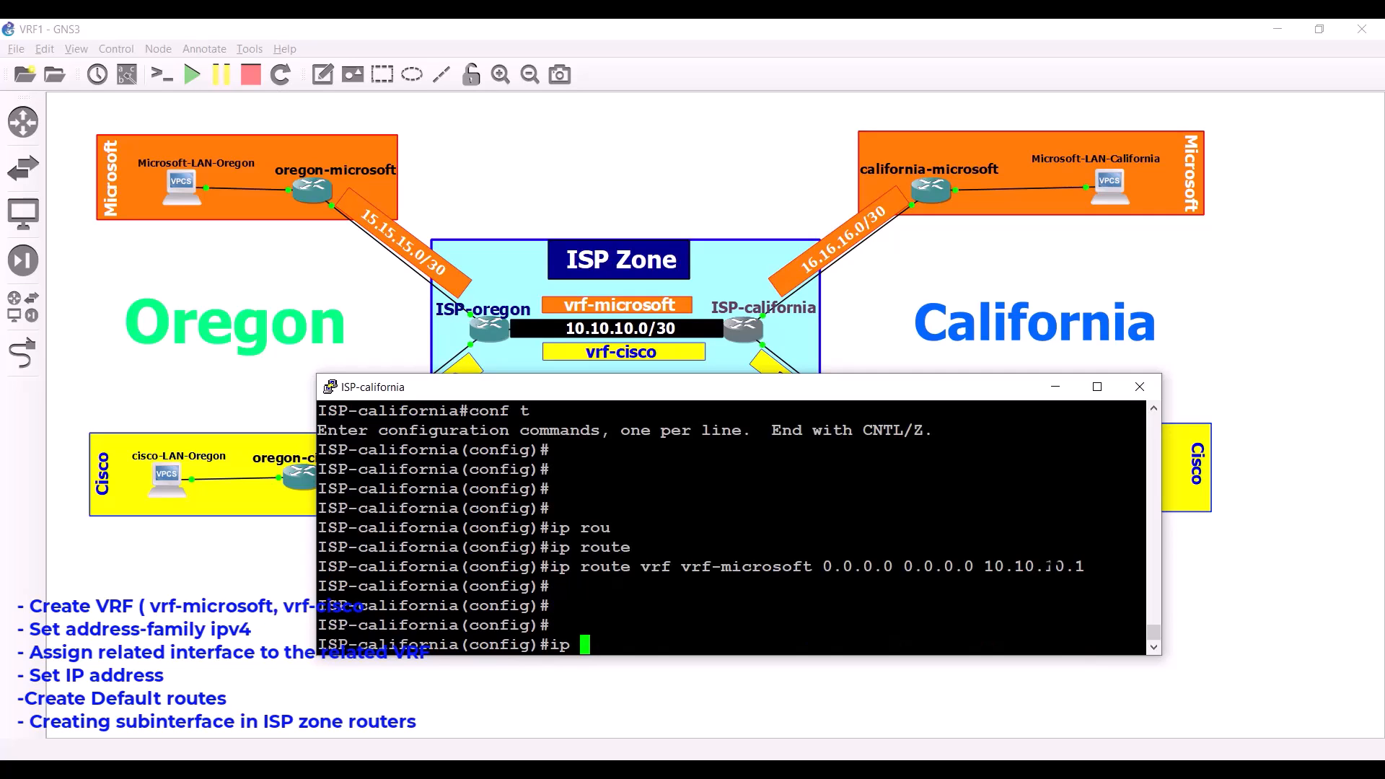
{"action": "type", "text": "route vrf vrf"}
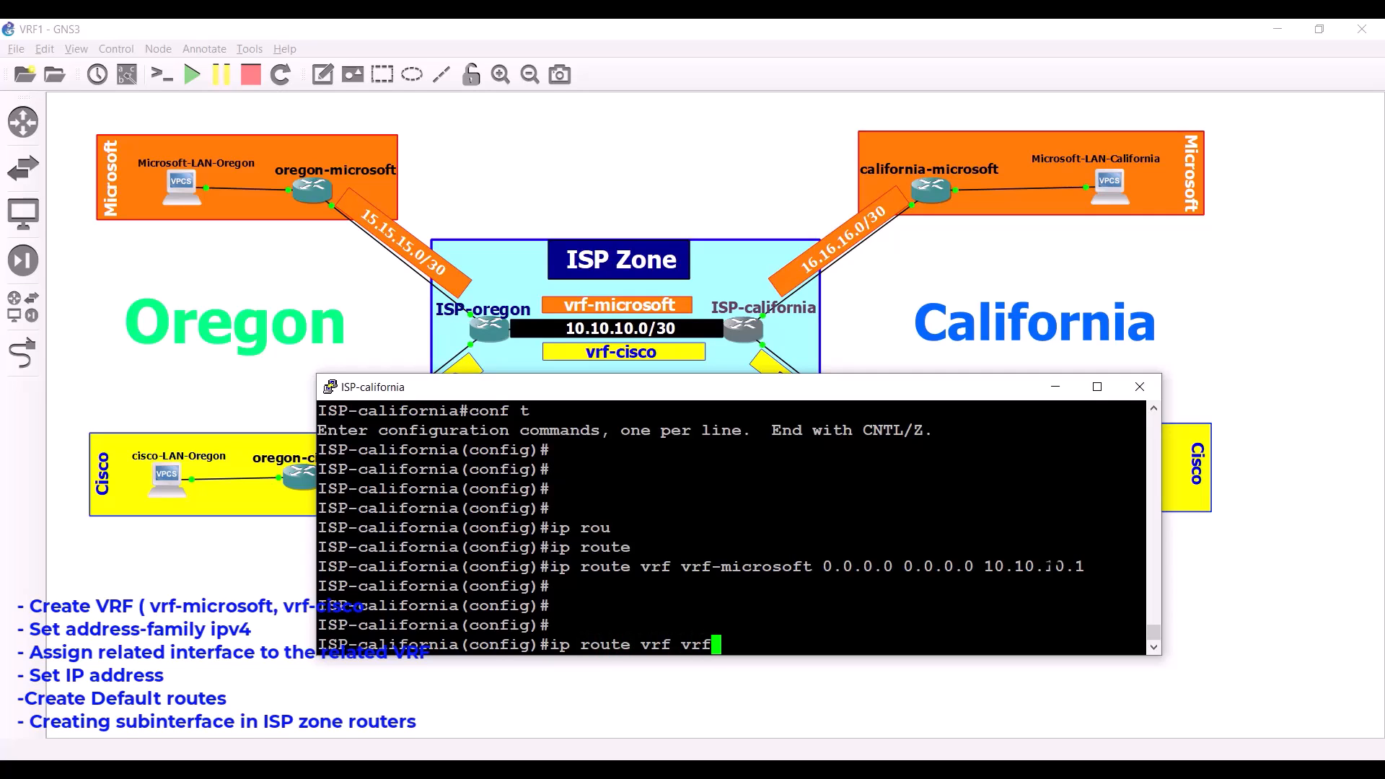
{"action": "type", "text": "-cisco 0.0.0.0."}
{"action": "key", "text": "BackSpace"}
{"action": "type", "text": "0.0.00"}
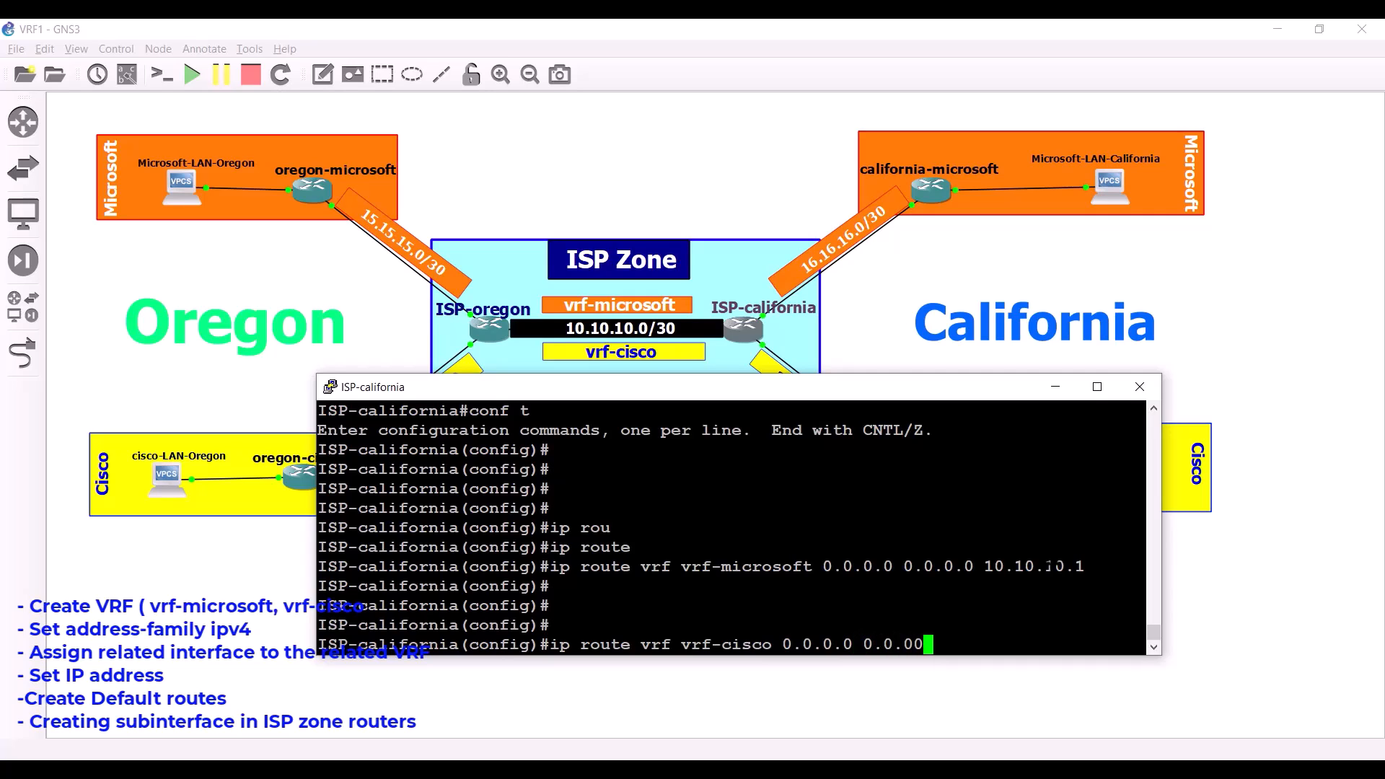
{"action": "key", "text": "BackSpace"}
{"action": "type", "text": ".0 10.10.10."}
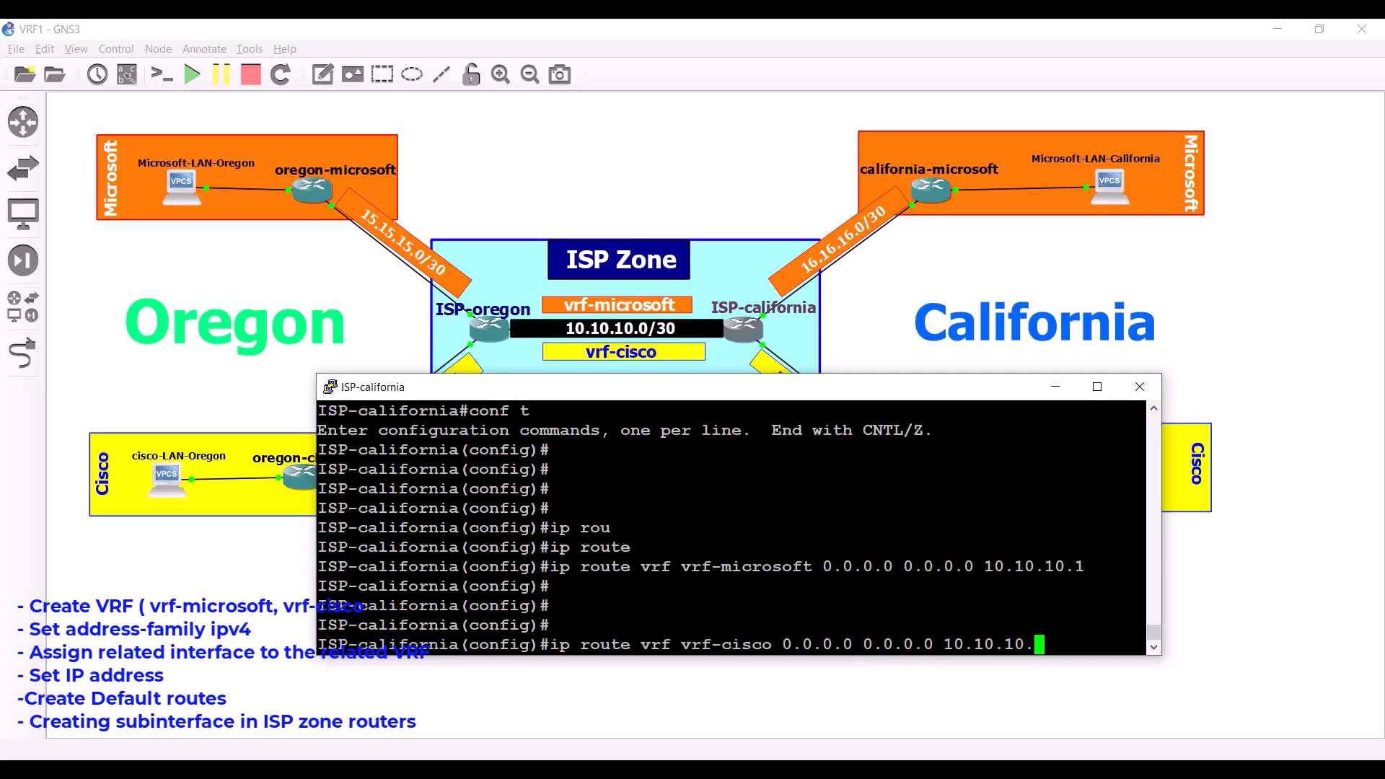
{"action": "type", "text": "1"}
{"action": "key", "text": "Return"}
{"action": "key", "text": "Return"}
{"action": "key", "text": "Return"}
{"action": "key", "text": "Return"}
{"action": "key", "text": "Return"}
{"action": "key", "text": "Return"}
End configuration mode on ISP-california and return to the privileged prompt.
{"action": "type", "text": "end"}
{"action": "key", "text": "Return"}
{"action": "key", "text": "Return"}
{"action": "key", "text": "Return"}
{"action": "key", "text": "Return"}
{"action": "key", "text": "Return"}
{"action": "key", "text": "Return"}
{"action": "key", "text": "Return"}
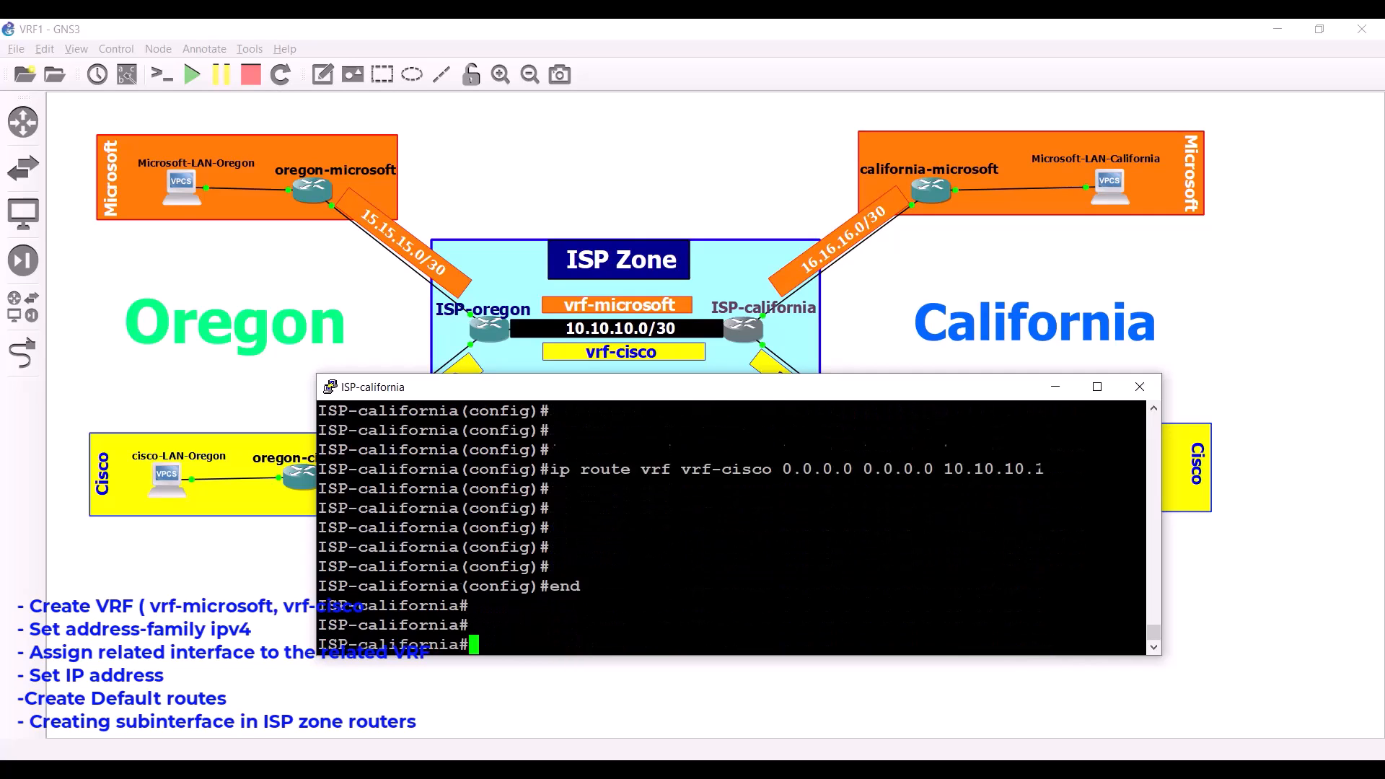
{"action": "type", "text": "ping"}
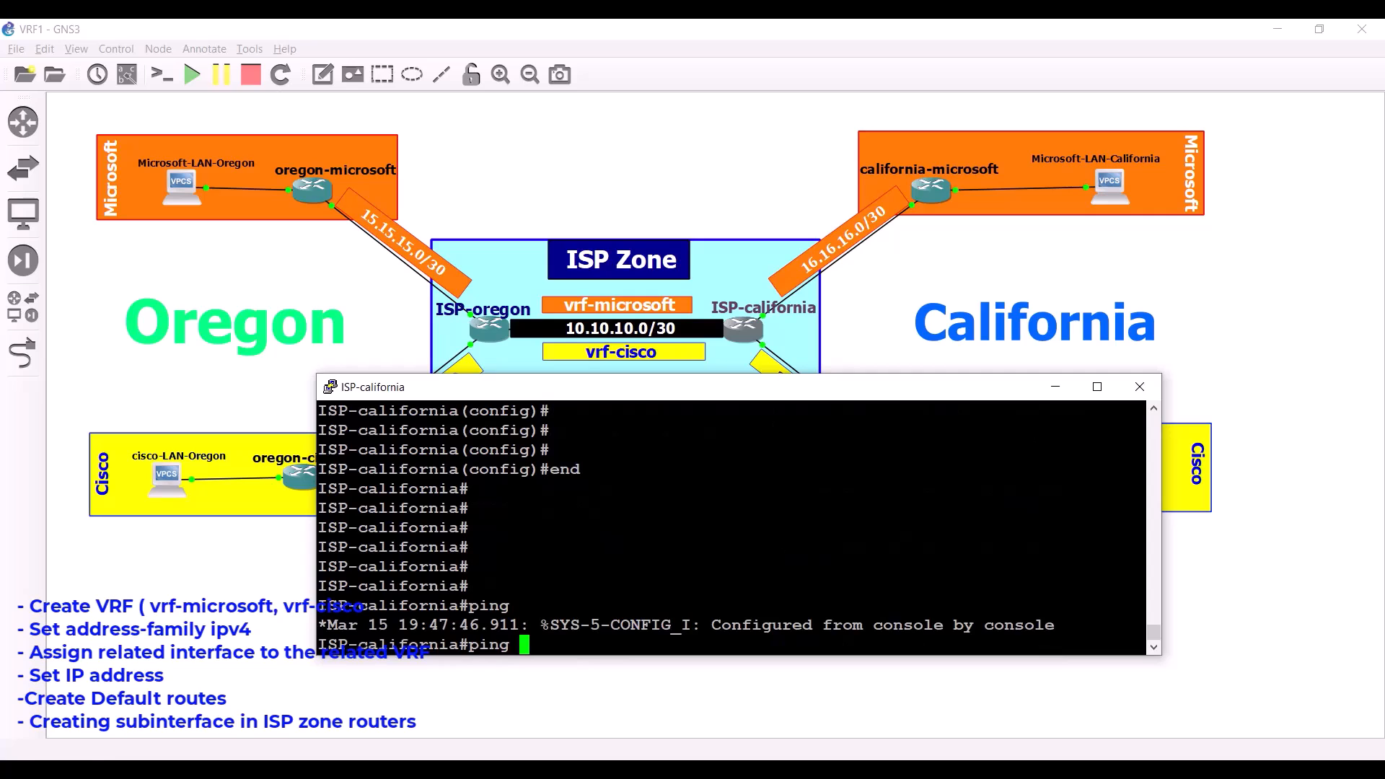
Reopen the california-microsoft router's console and repeat the ping to 10.10.10.1 through vrf-microsoft.
{"action": "left_click", "coordinate": [1033, 243]}
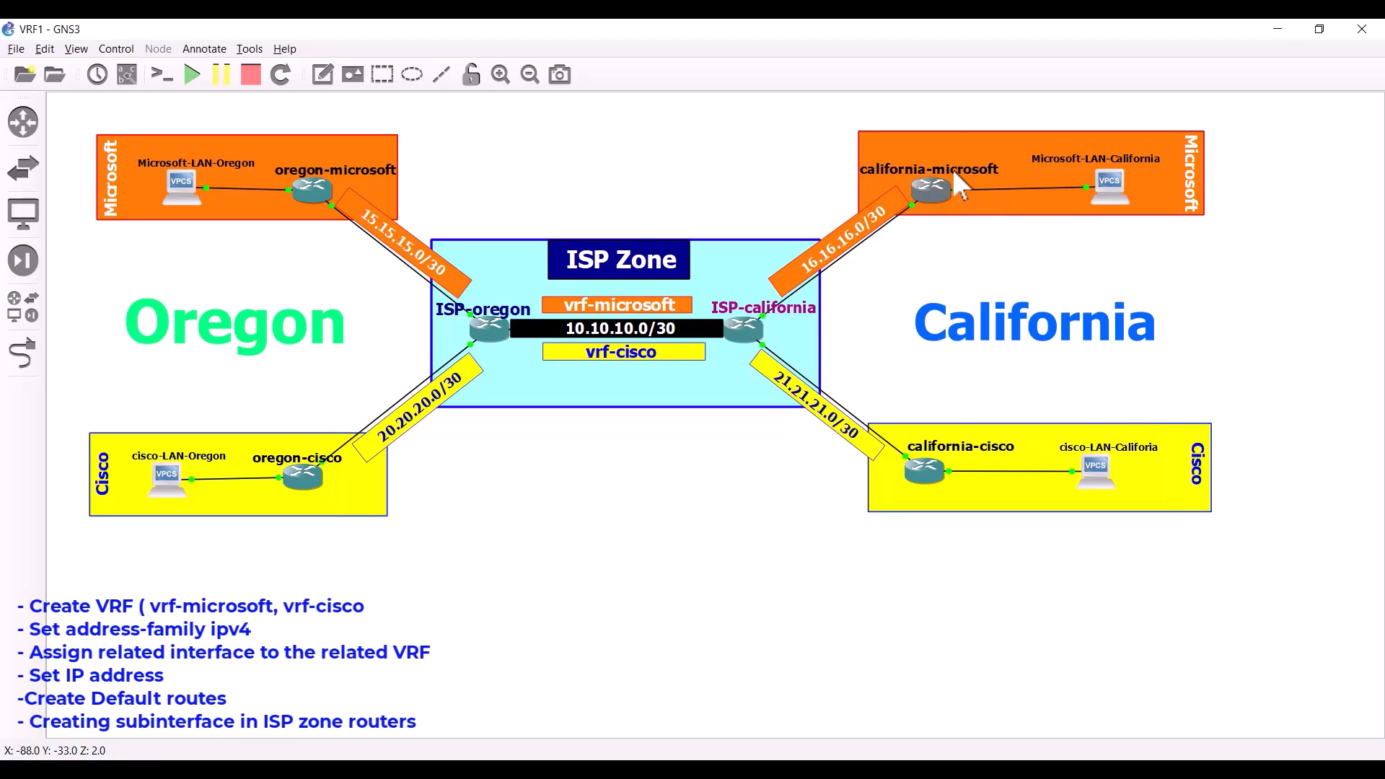
{"action": "double_click", "coordinate": [929, 188]}
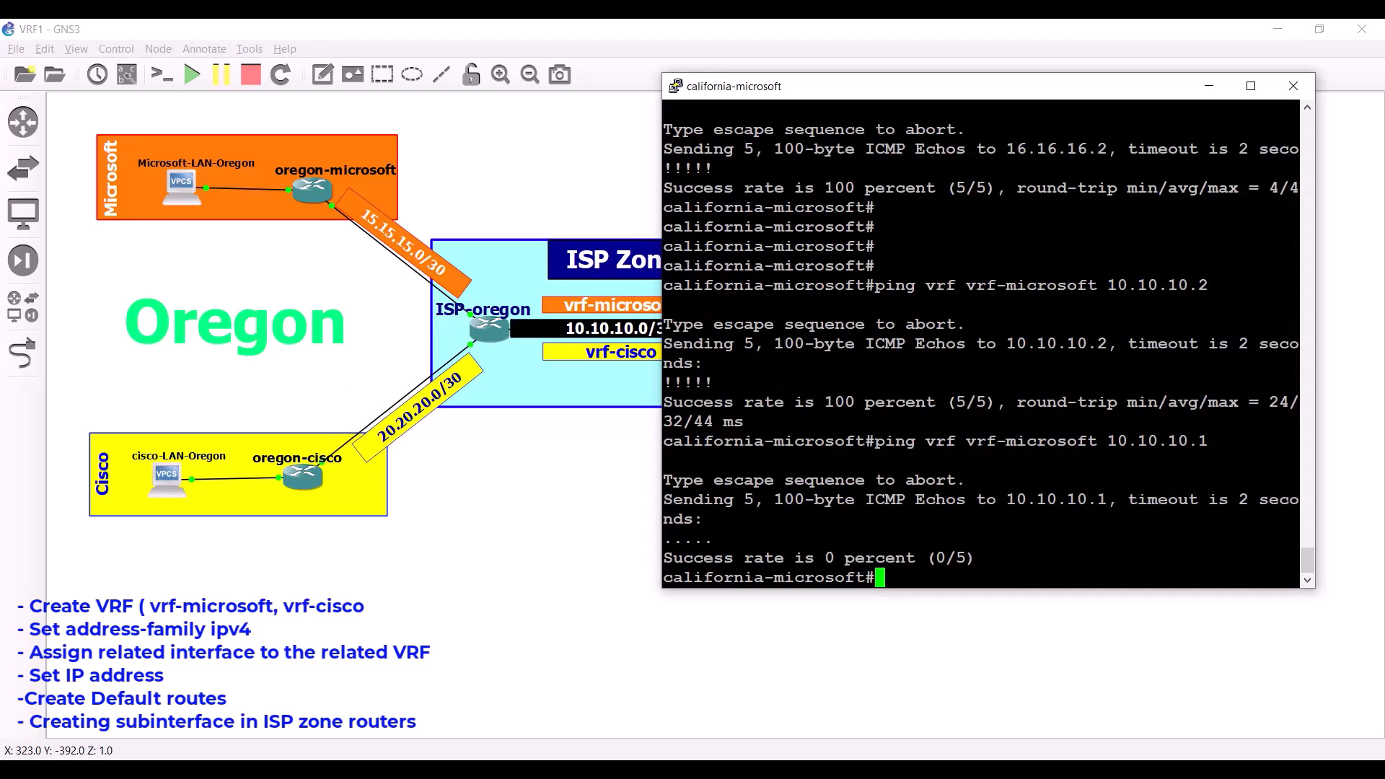
{"action": "key", "text": "Return"}
{"action": "key", "text": "Return"}
{"action": "key", "text": "Return"}
{"action": "key", "text": "Return"}
{"action": "key", "text": "Return"}
{"action": "key", "text": "Return"}
{"action": "key", "text": "Up"}
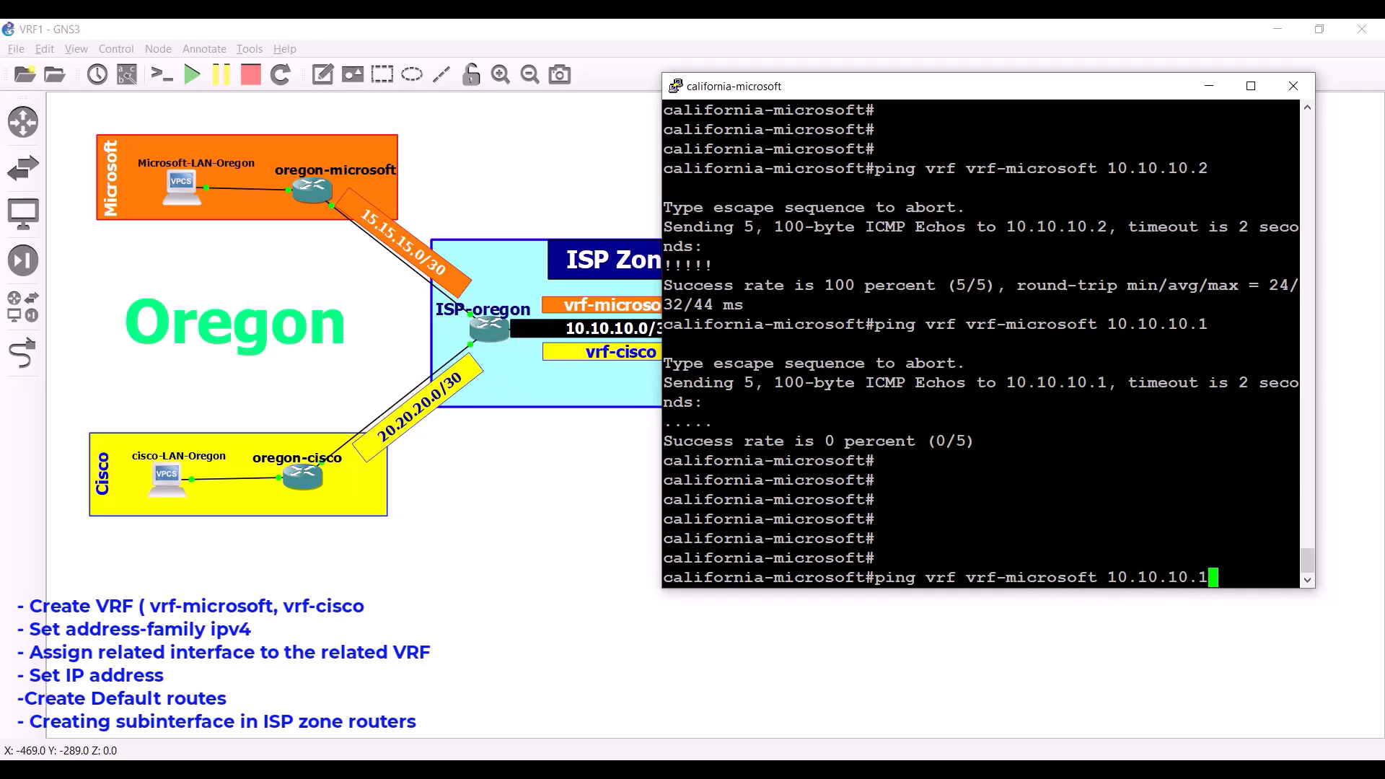
{"action": "key", "text": "Return"}
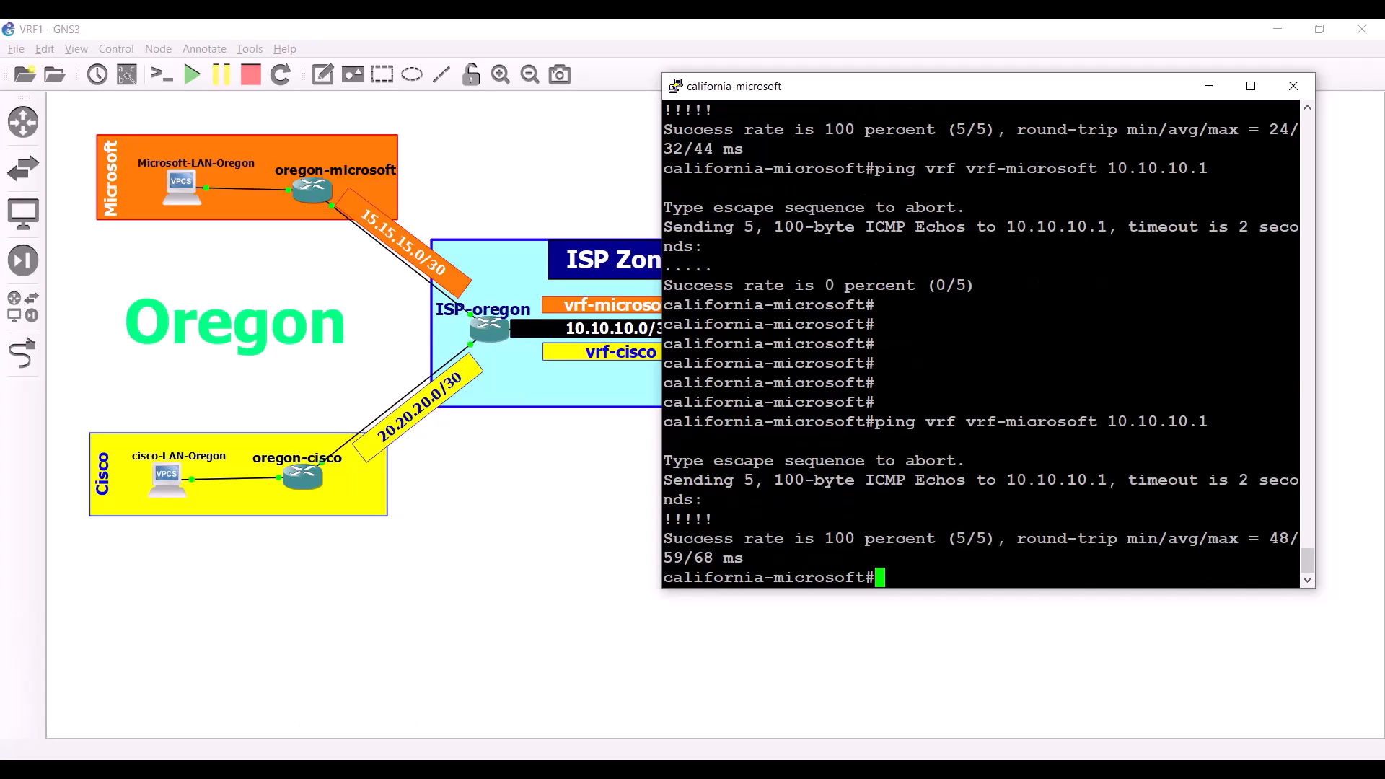
Ping 15.15.15.2 through vrf-microsoft from the california-microsoft router.
{"action": "key", "text": "Return"}
{"action": "key", "text": "Return"}
{"action": "key", "text": "Return"}
{"action": "key", "text": "Return"}
{"action": "key", "text": "Return"}
{"action": "key", "text": "Up"}
{"action": "key", "text": "BackSpace"}
{"action": "key", "text": "BackSpace"}
{"action": "key", "text": "BackSpace"}
{"action": "key", "text": "BackSpace"}
{"action": "key", "text": "BackSpace"}
{"action": "key", "text": "BackSpace"}
{"action": "key", "text": "BackSpace"}
{"action": "key", "text": "BackSpace"}
{"action": "key", "text": "BackSpace"}
{"action": "key", "text": "BackSpace"}
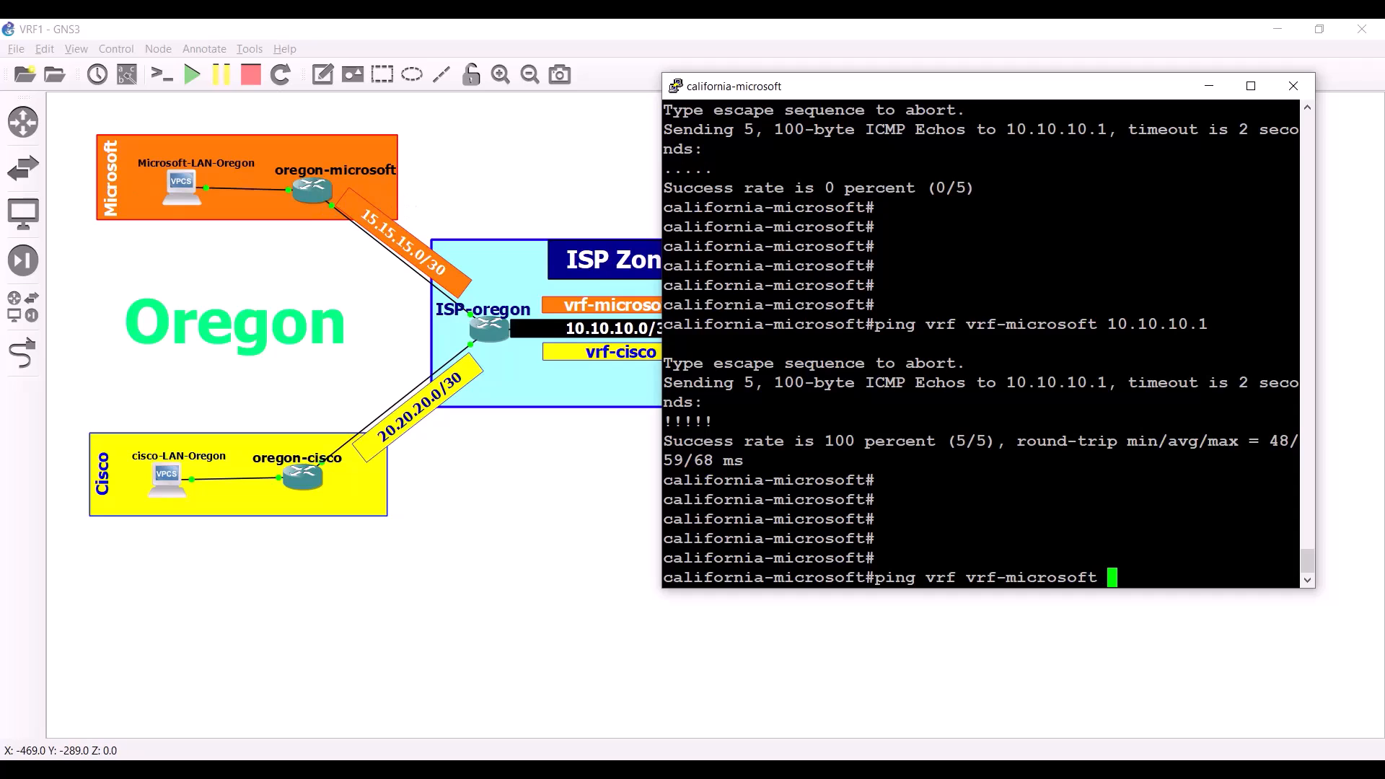
{"action": "type", "text": "10.10"}
{"action": "key", "text": "BackSpace"}
{"action": "key", "text": "BackSpace"}
{"action": "key", "text": "BackSpace"}
{"action": "key", "text": "BackSpace"}
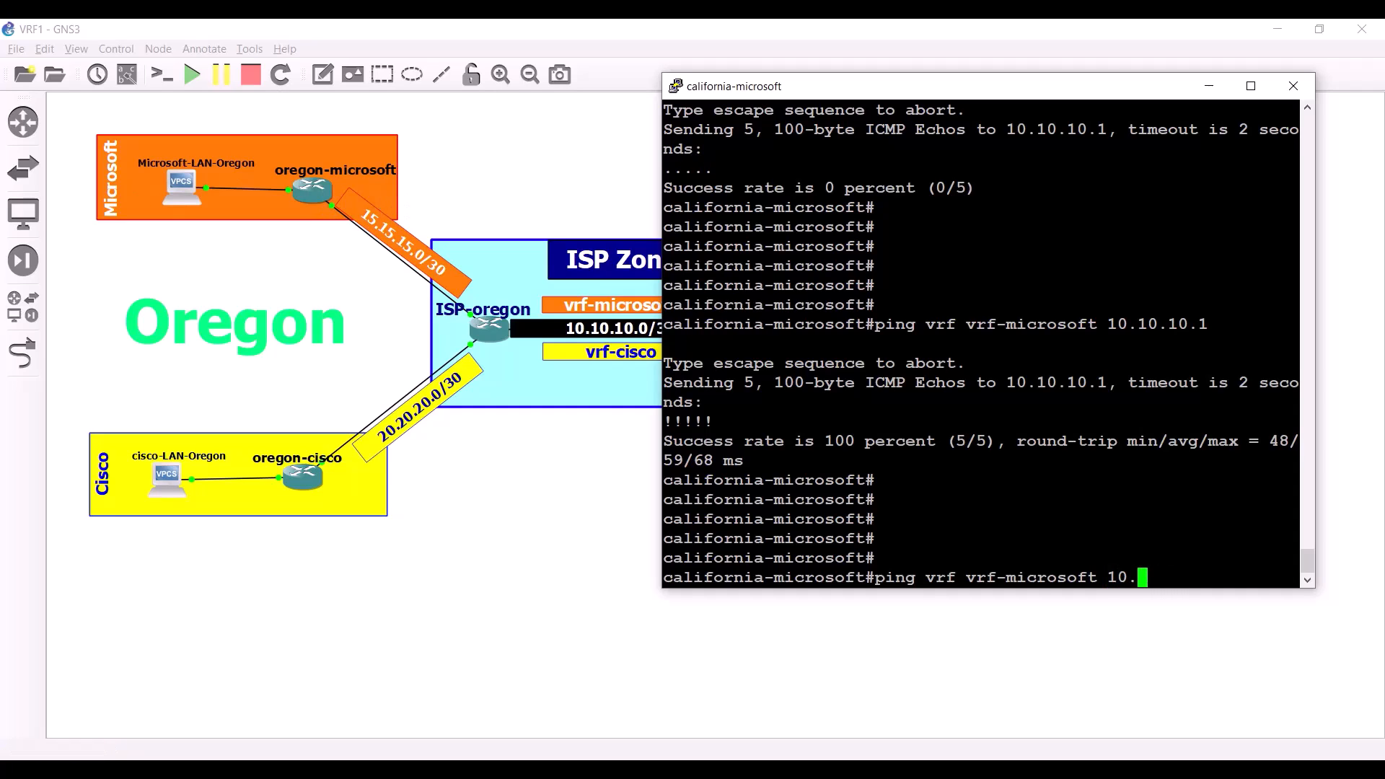
{"action": "type", "text": "5.15.15.2"}
{"action": "key", "text": "Return"}
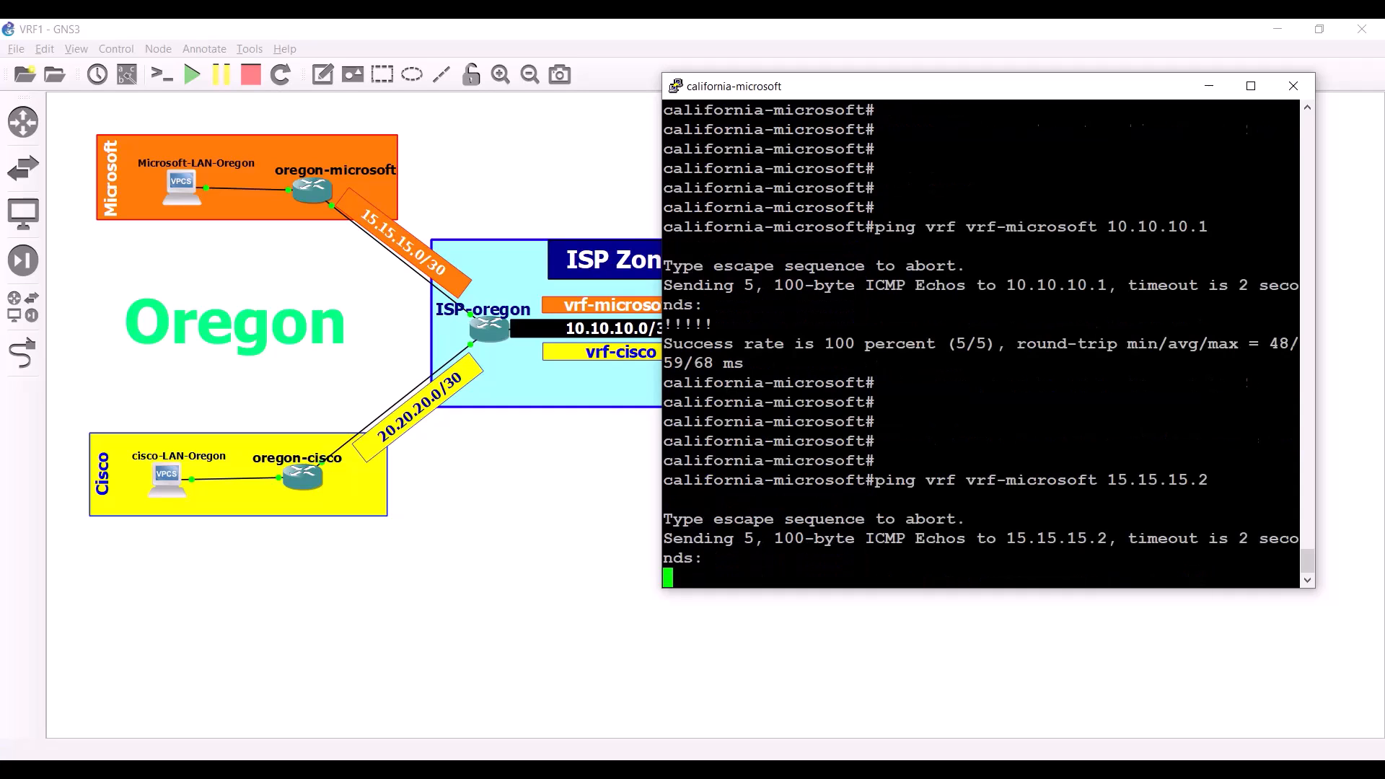
{"action": "key", "text": "Return"}
{"action": "key", "text": "Return"}
{"action": "key", "text": "Return"}
{"action": "key", "text": "Return"}
{"action": "key", "text": "Return"}
{"action": "key", "text": "Return"}
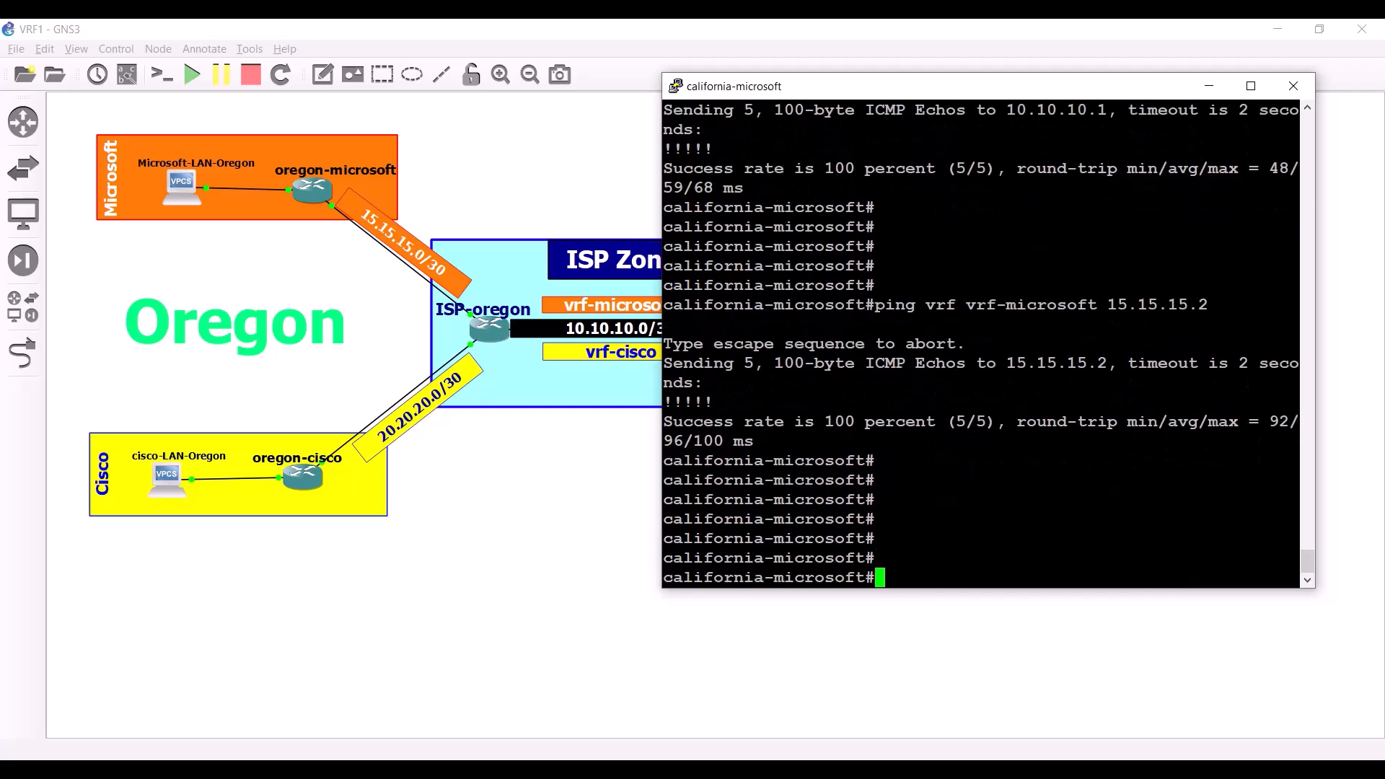
Bring up the oregon-cisco router's console, move it clear of the California side, and ping 21.21.21.2 through vrf-cisco.
{"action": "left_click", "coordinate": [538, 544]}
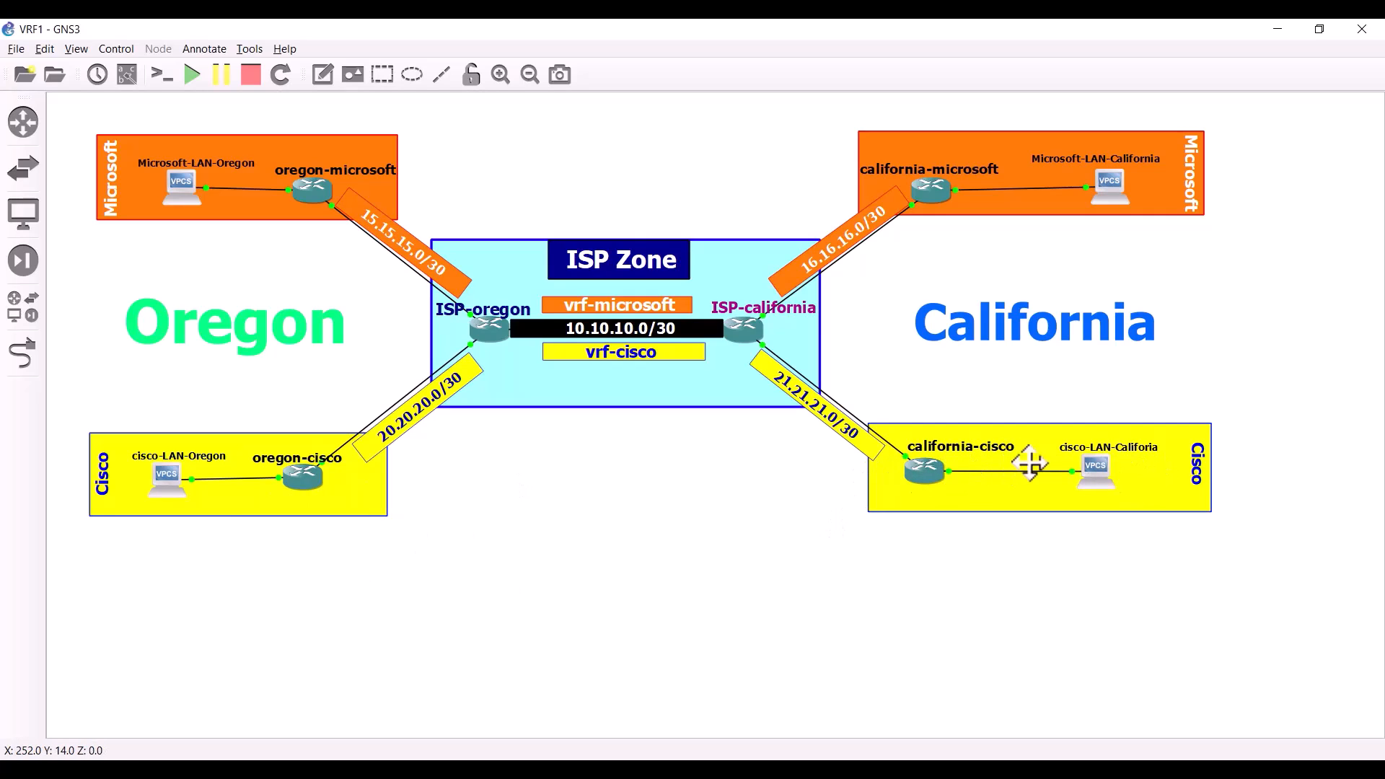
{"action": "double_click", "coordinate": [313, 479]}
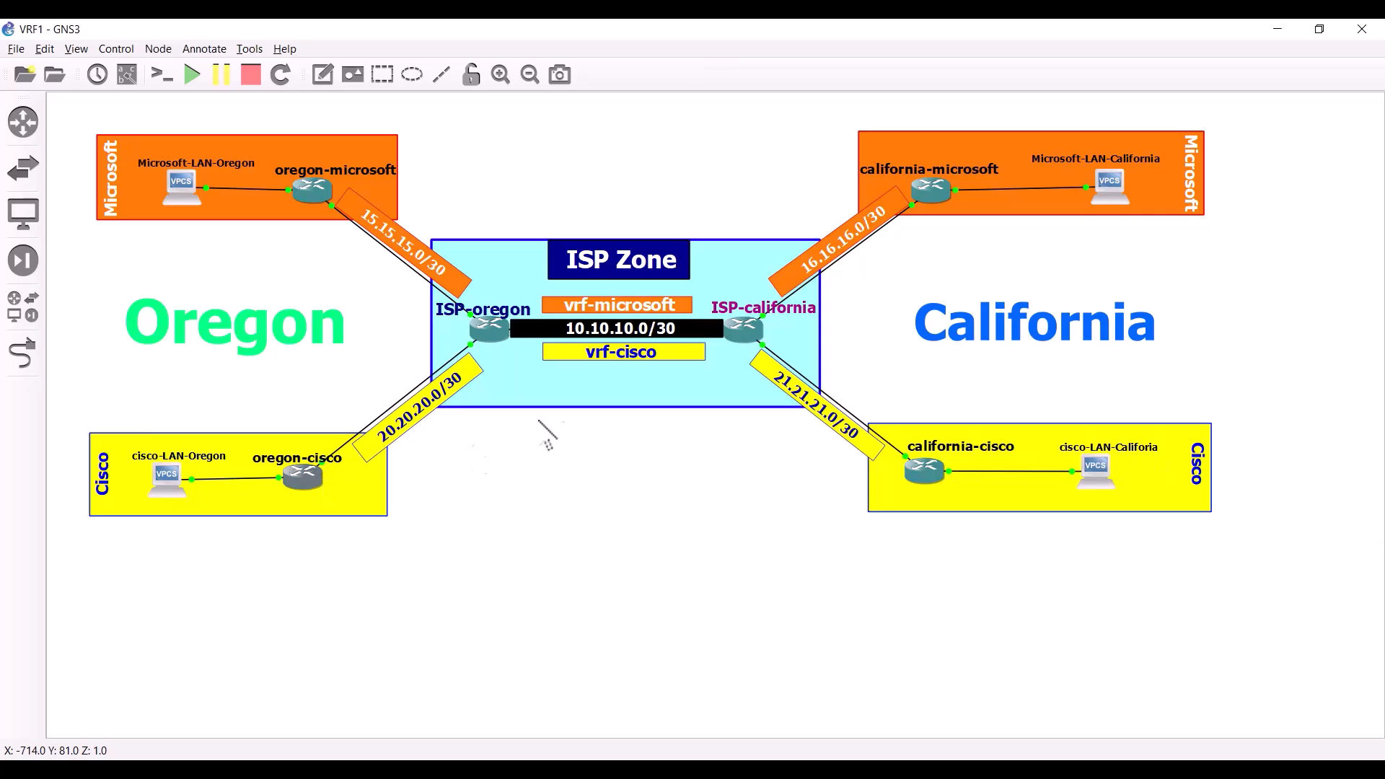
{"action": "key", "text": "Return"}
{"action": "key", "text": "Return"}
{"action": "key", "text": "Return"}
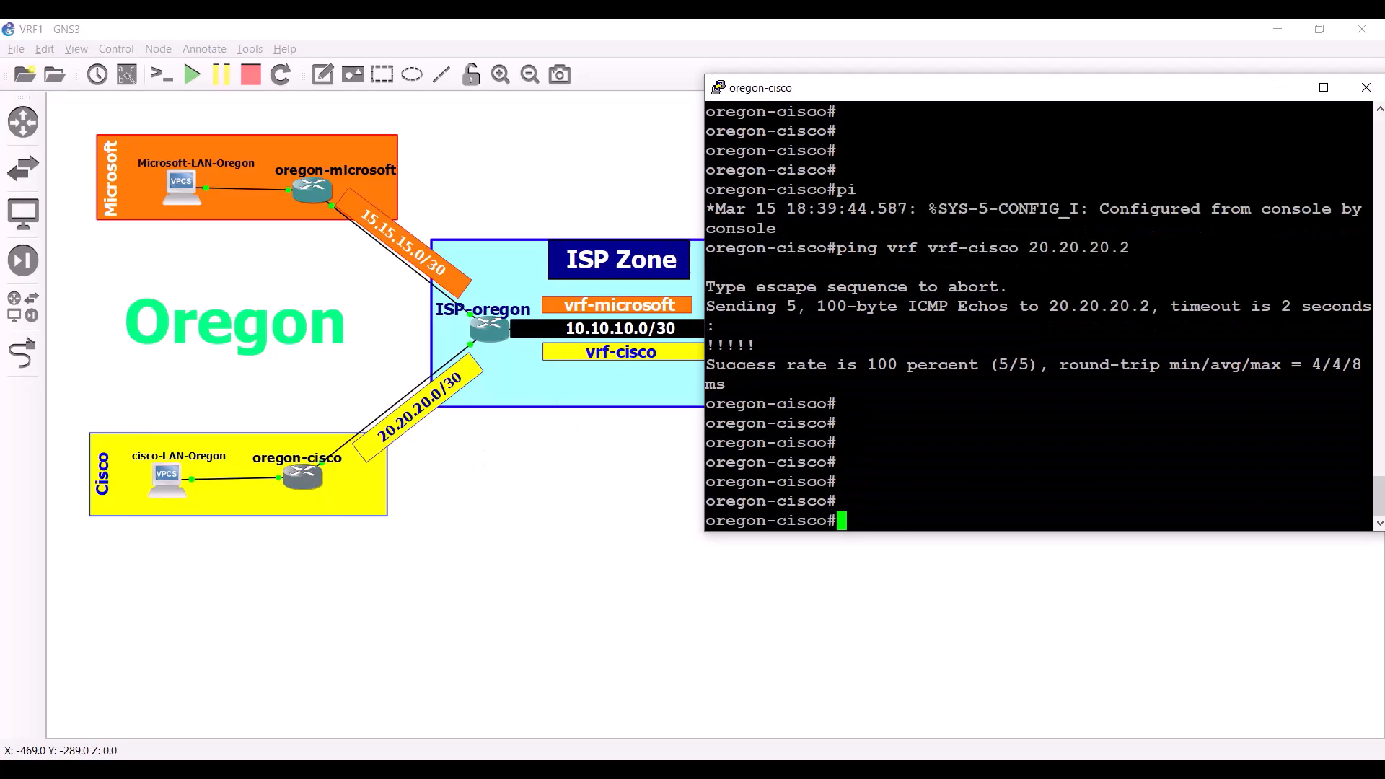
{"action": "type", "text": "ping v"}
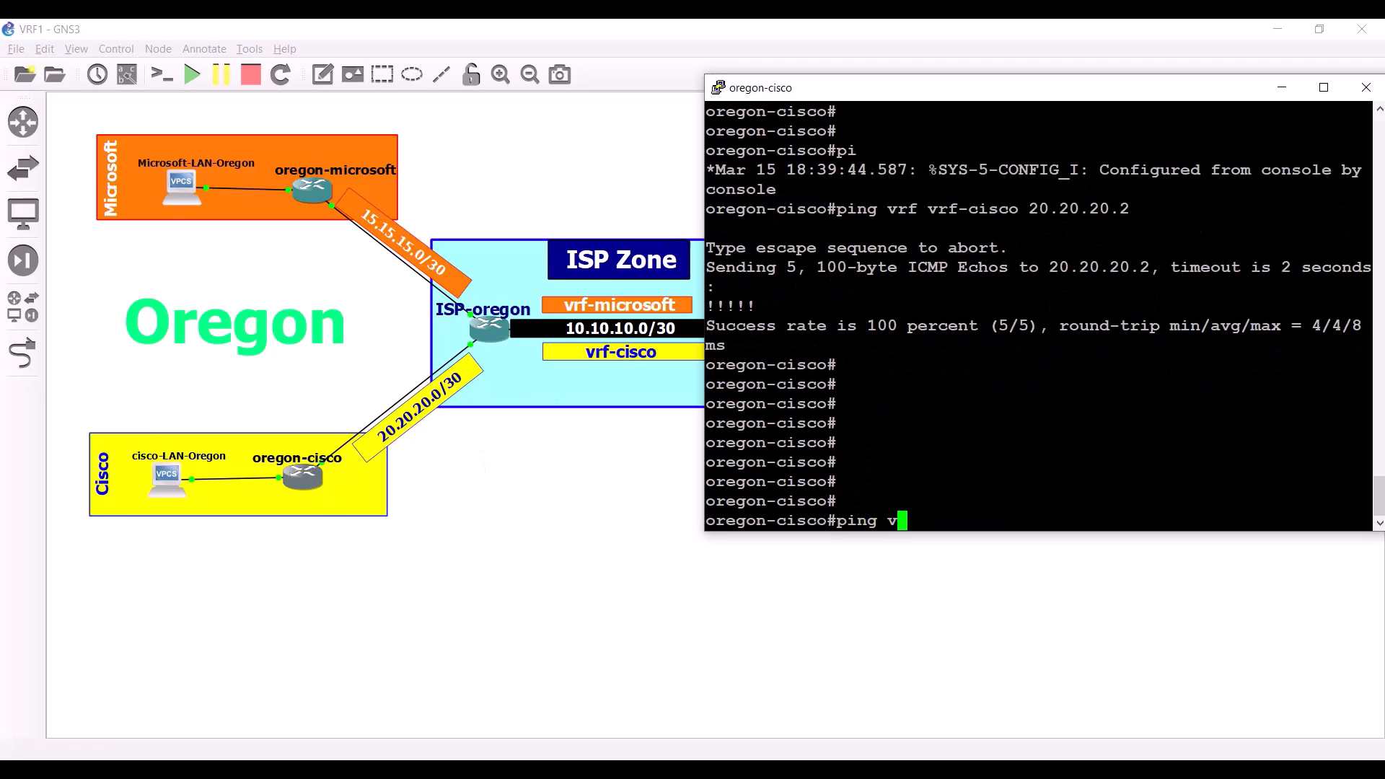
{"action": "type", "text": "rf vrf-"}
{"action": "key", "text": "BackSpace"}
{"action": "type", "text": "cisco"}
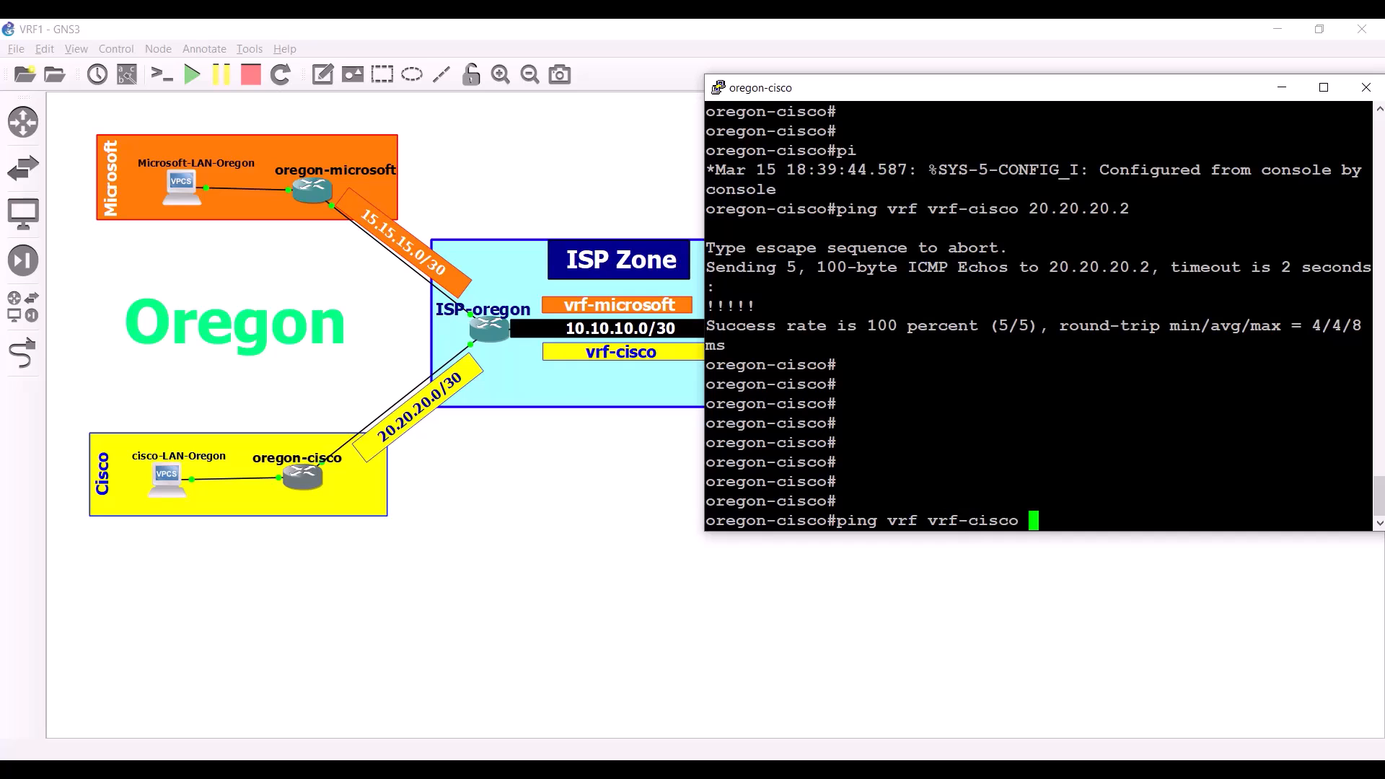
{"action": "left_click_drag", "start_coordinate": [1045, 87], "coordinate": [689, 77]}
{"action": "left_click_drag", "start_coordinate": [657, 521], "coordinate": [682, 412]}
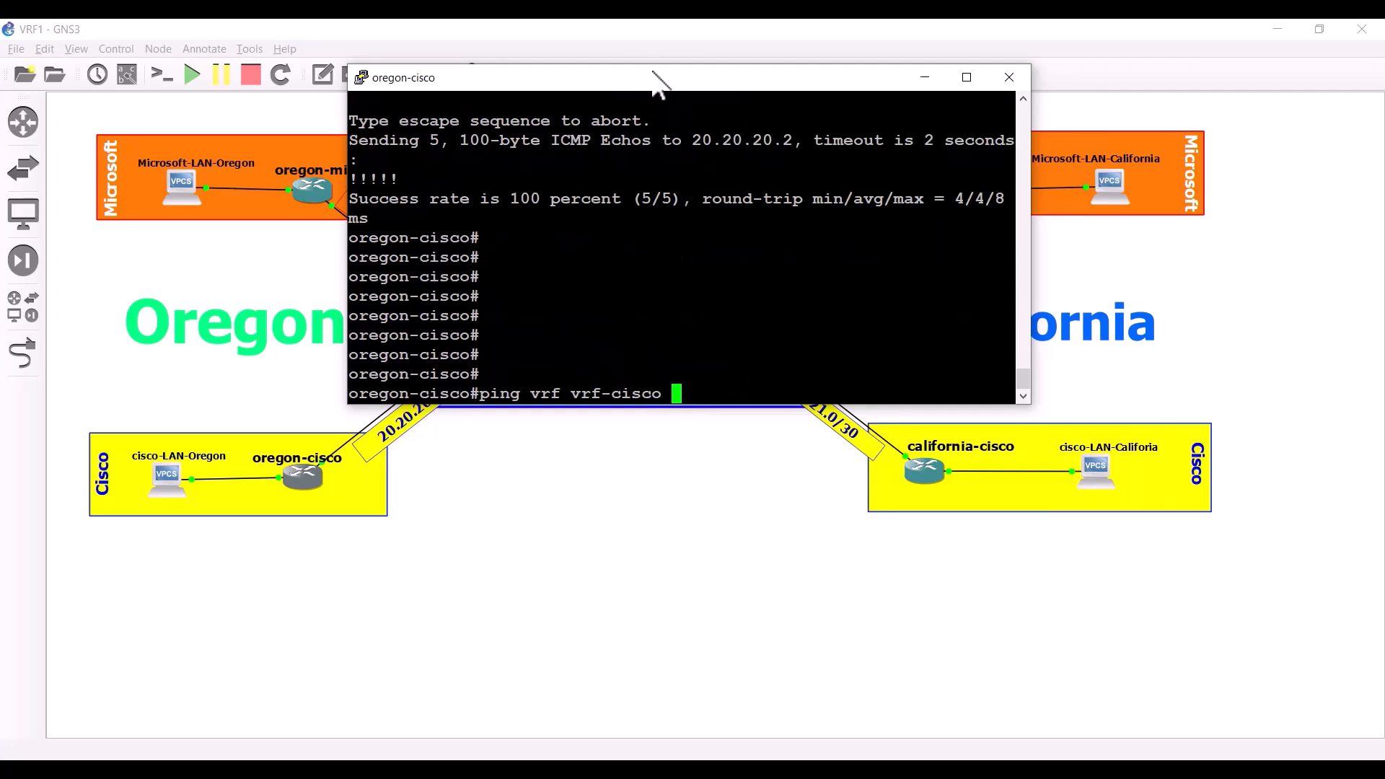
{"action": "left_click_drag", "start_coordinate": [644, 78], "coordinate": [414, 34]}
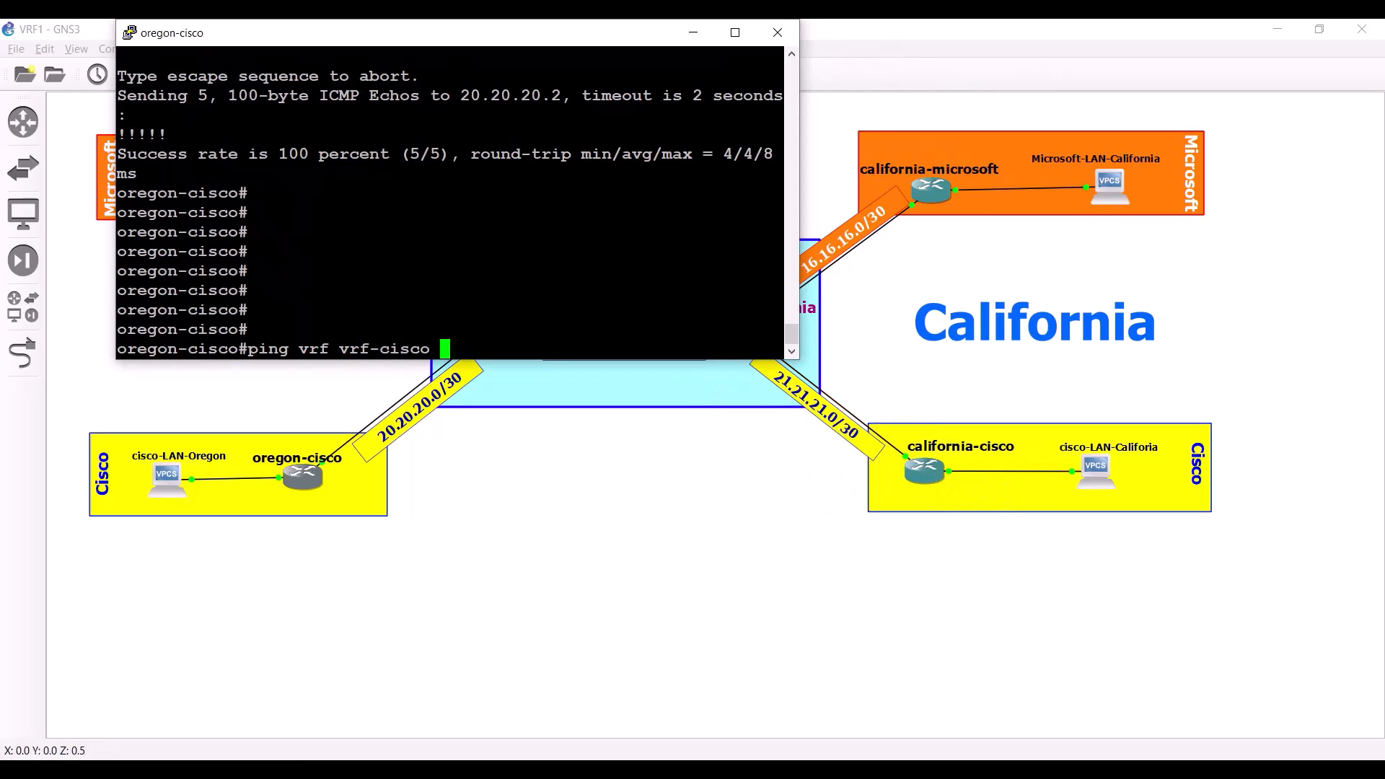
{"action": "type", "text": "21.21.21"}
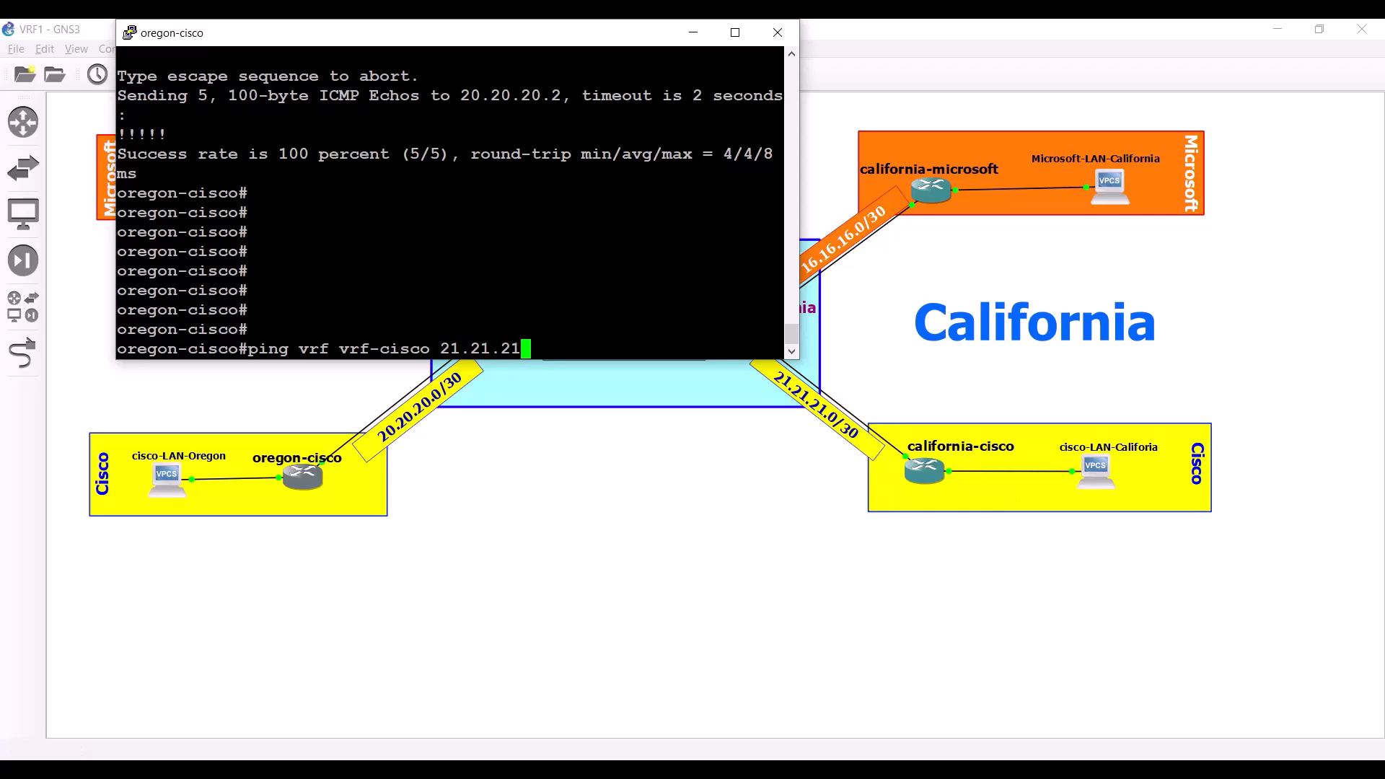
{"action": "type", "text": ".2"}
{"action": "key", "text": "Return"}
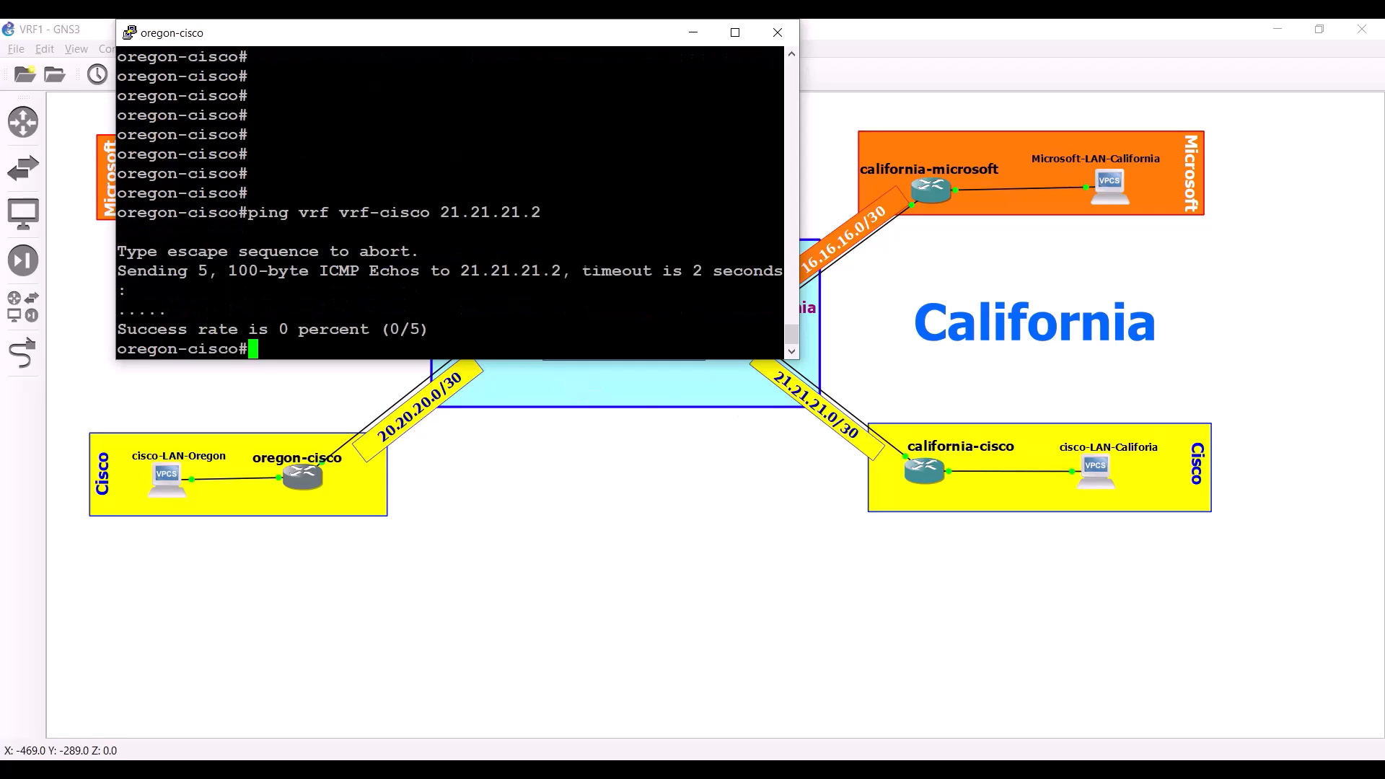
Ping 10.10.10.2 through vrf-cisco from oregon-cisco, enlarging the console window.
{"action": "key", "text": "Up"}
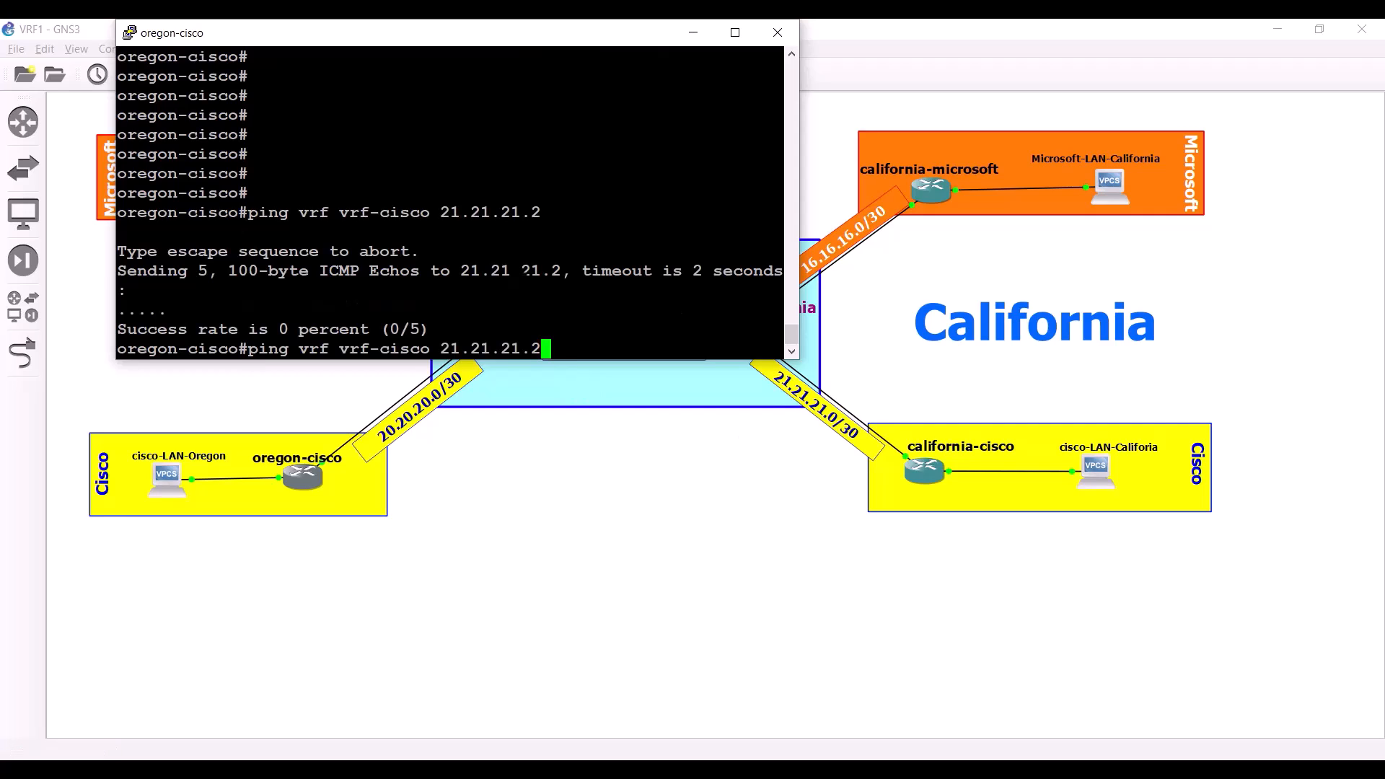
{"action": "key", "text": "BackSpace"}
{"action": "key", "text": "BackSpace"}
{"action": "key", "text": "BackSpace"}
{"action": "key", "text": "BackSpace"}
{"action": "key", "text": "BackSpace"}
{"action": "key", "text": "BackSpace"}
{"action": "key", "text": "BackSpace"}
{"action": "key", "text": "BackSpace"}
{"action": "key", "text": "BackSpace"}
{"action": "key", "text": "BackSpace"}
{"action": "type", "text": "10.10.10.2"}
{"action": "key", "text": "Return"}
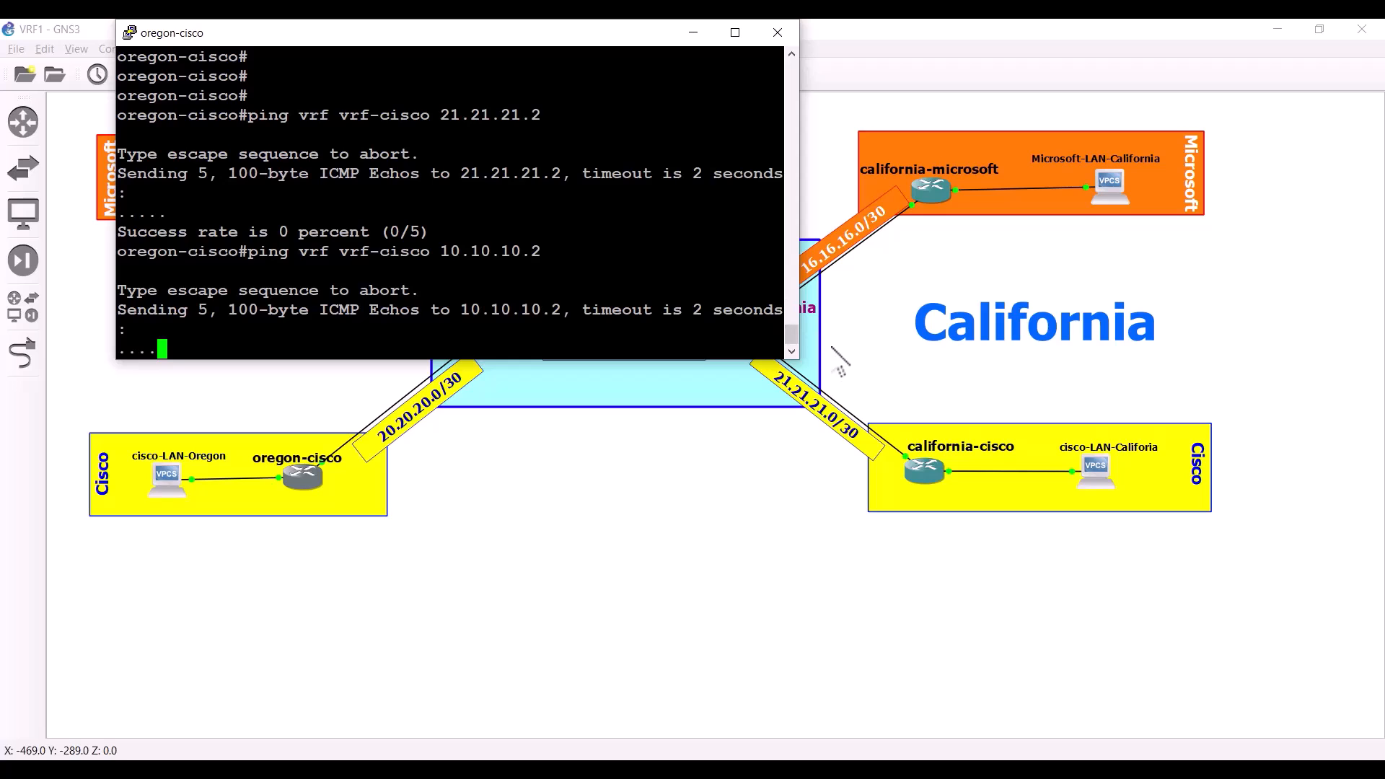
{"action": "left_click_drag", "start_coordinate": [799, 358], "coordinate": [850, 380]}
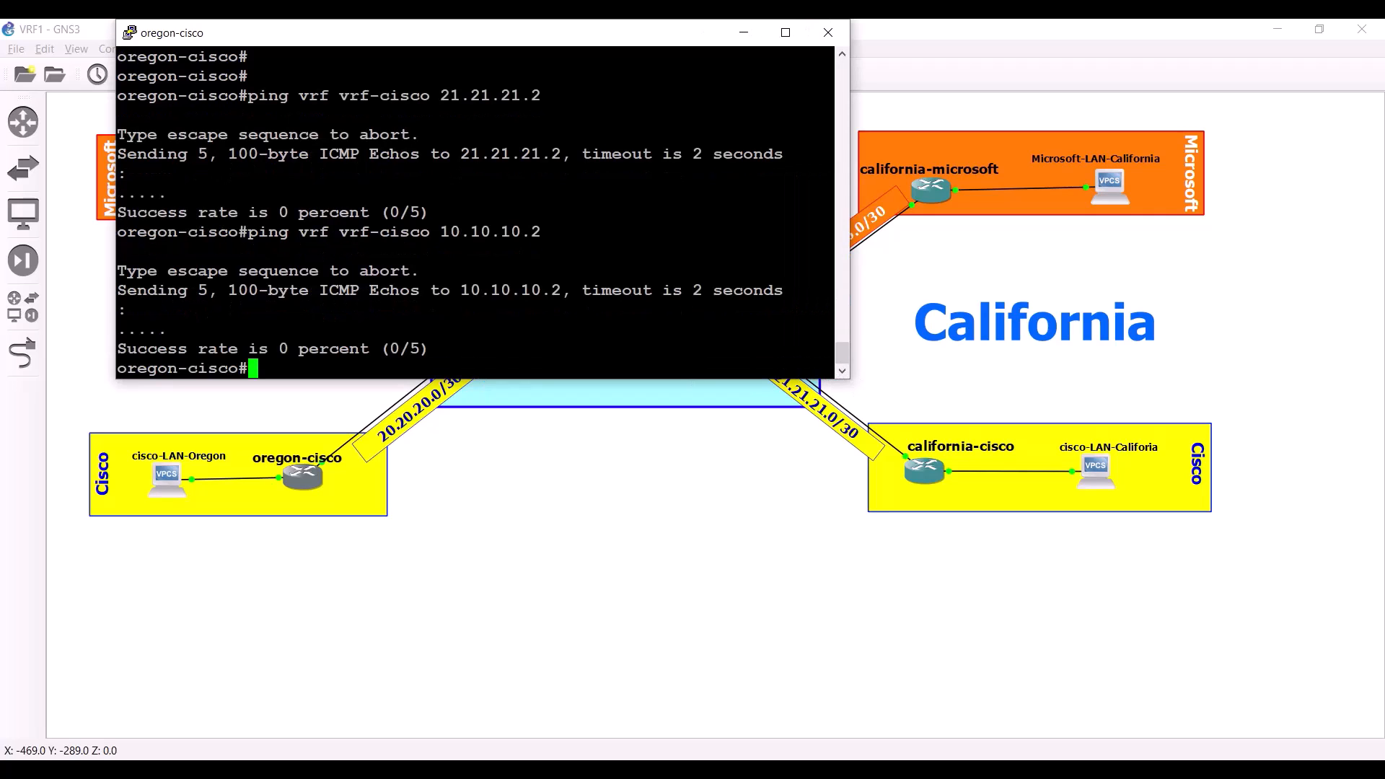
{"action": "key", "text": "Return"}
{"action": "key", "text": "Return"}
{"action": "key", "text": "Return"}
{"action": "key", "text": "Return"}
{"action": "key", "text": "Return"}
{"action": "key", "text": "Return"}
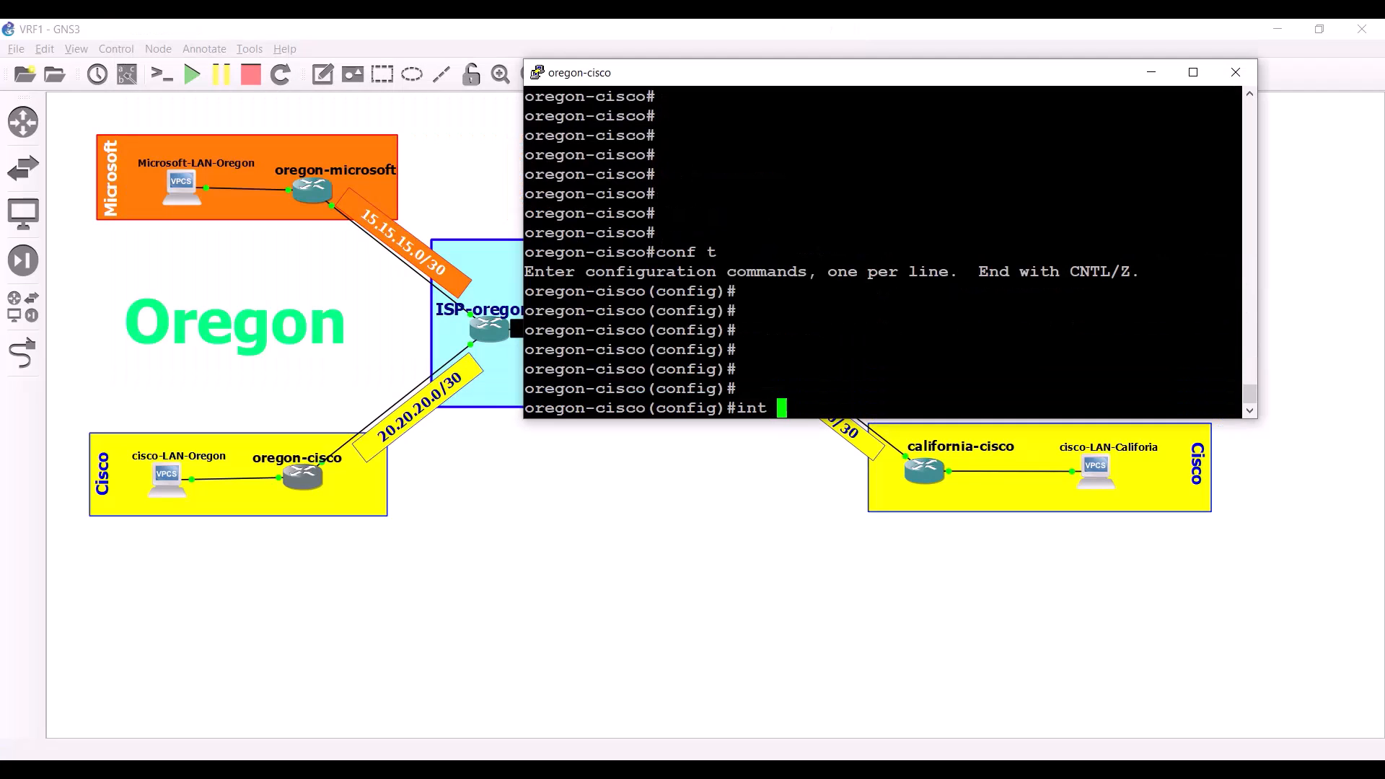
Enter interface configuration mode for fa 1/0 on oregon-cisco.
{"action": "type", "text": "fa 1/0"}
{"action": "key", "text": "Return"}
{"action": "key", "text": "Return"}
{"action": "key", "text": "Return"}
{"action": "key", "text": "Return"}
{"action": "key", "text": "Return"}
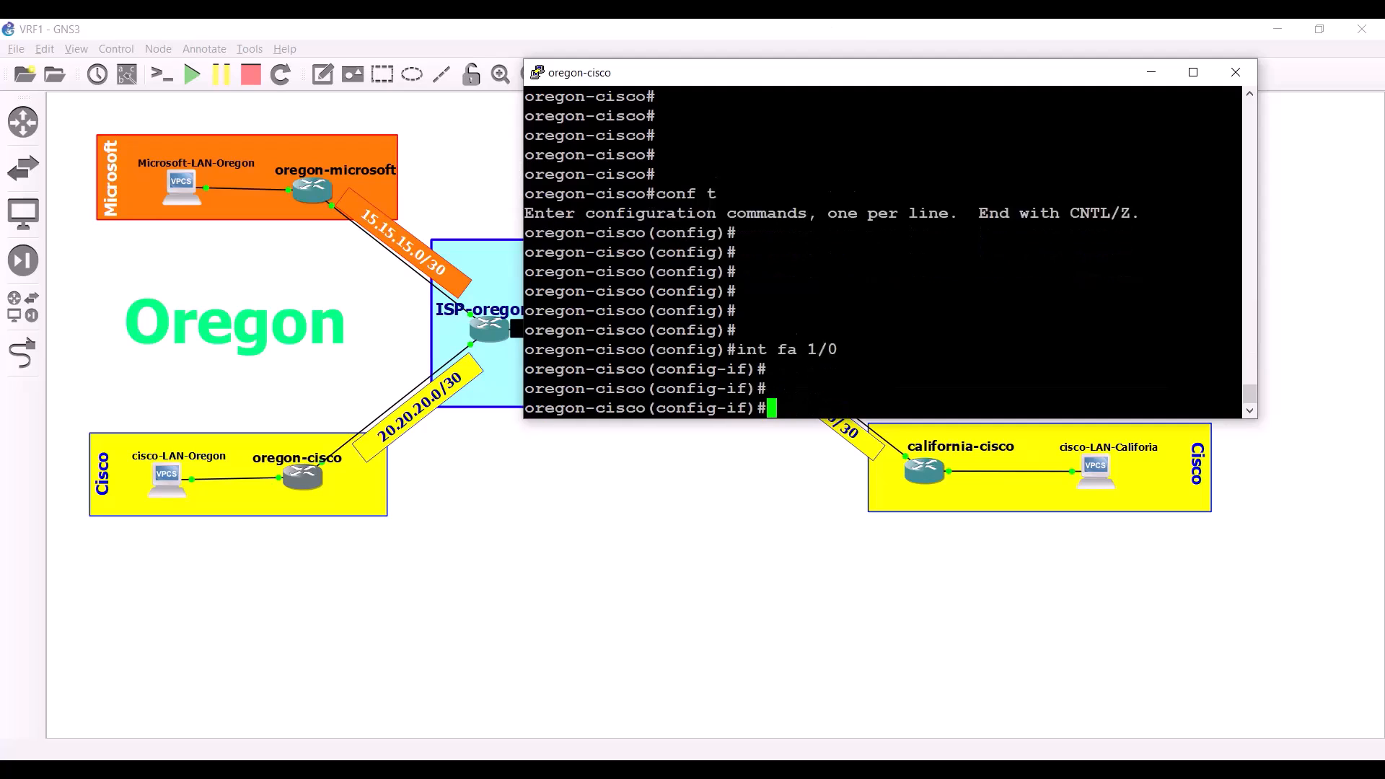
Display the VRF list on oregon-cisco without leaving interface configuration mode.
{"action": "type", "text": "do show "}
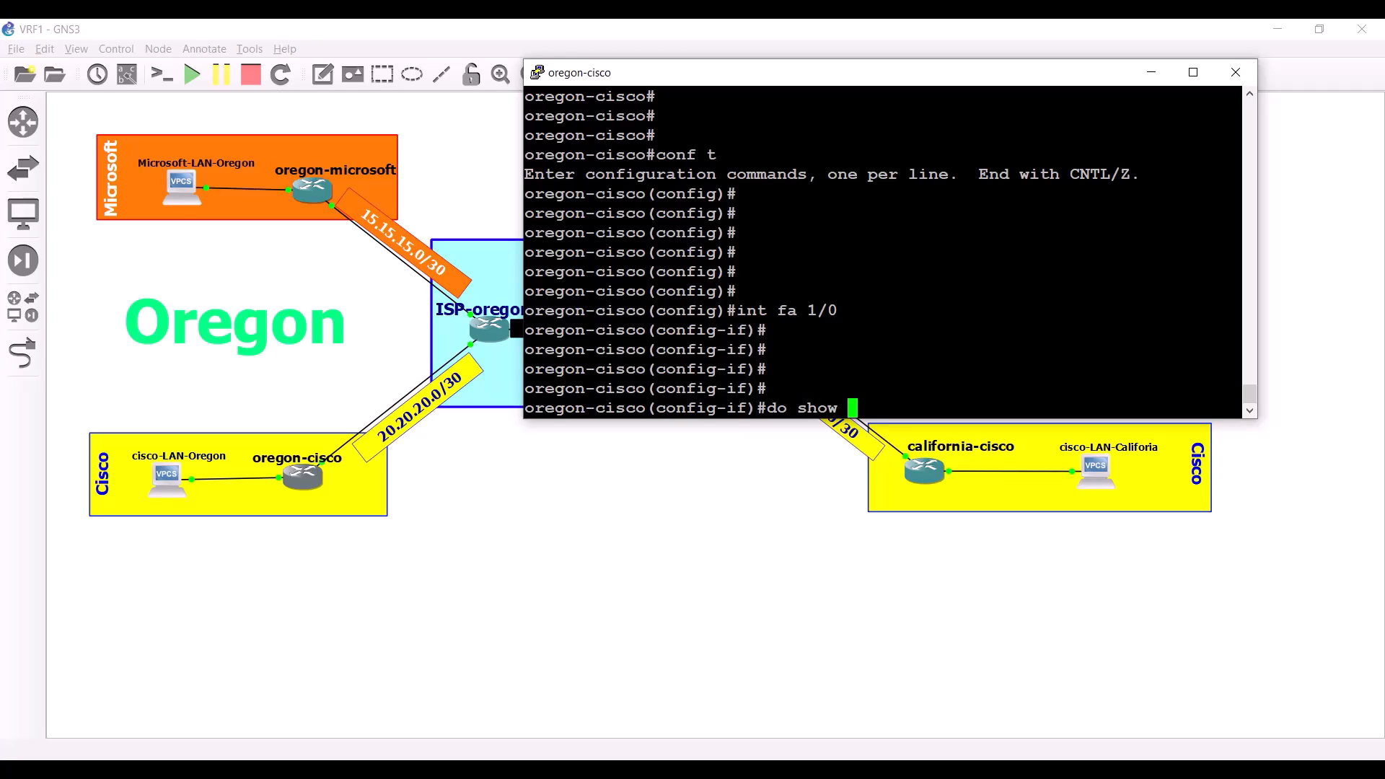
{"action": "type", "text": "vrf"}
{"action": "key", "text": "Return"}
{"action": "key", "text": "Return"}
{"action": "key", "text": "Return"}
{"action": "key", "text": "Return"}
{"action": "key", "text": "Return"}
{"action": "key", "text": "Return"}
{"action": "key", "text": "Return"}
{"action": "key", "text": "Return"}
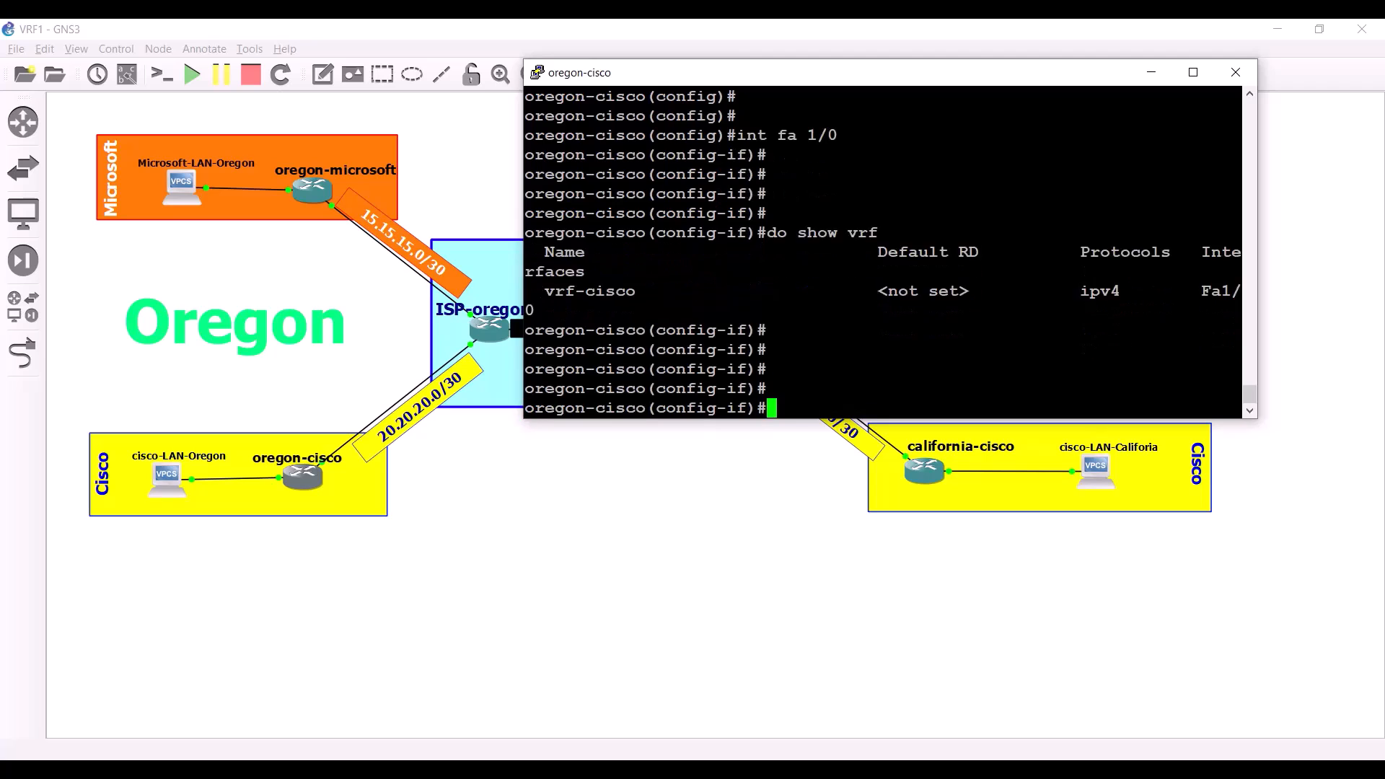
Display oregon-cisco's running configuration and examine the VRF forwarding and IP address of FastEthernet1/0, highlighting the address line.
{"action": "type", "text": "do show "}
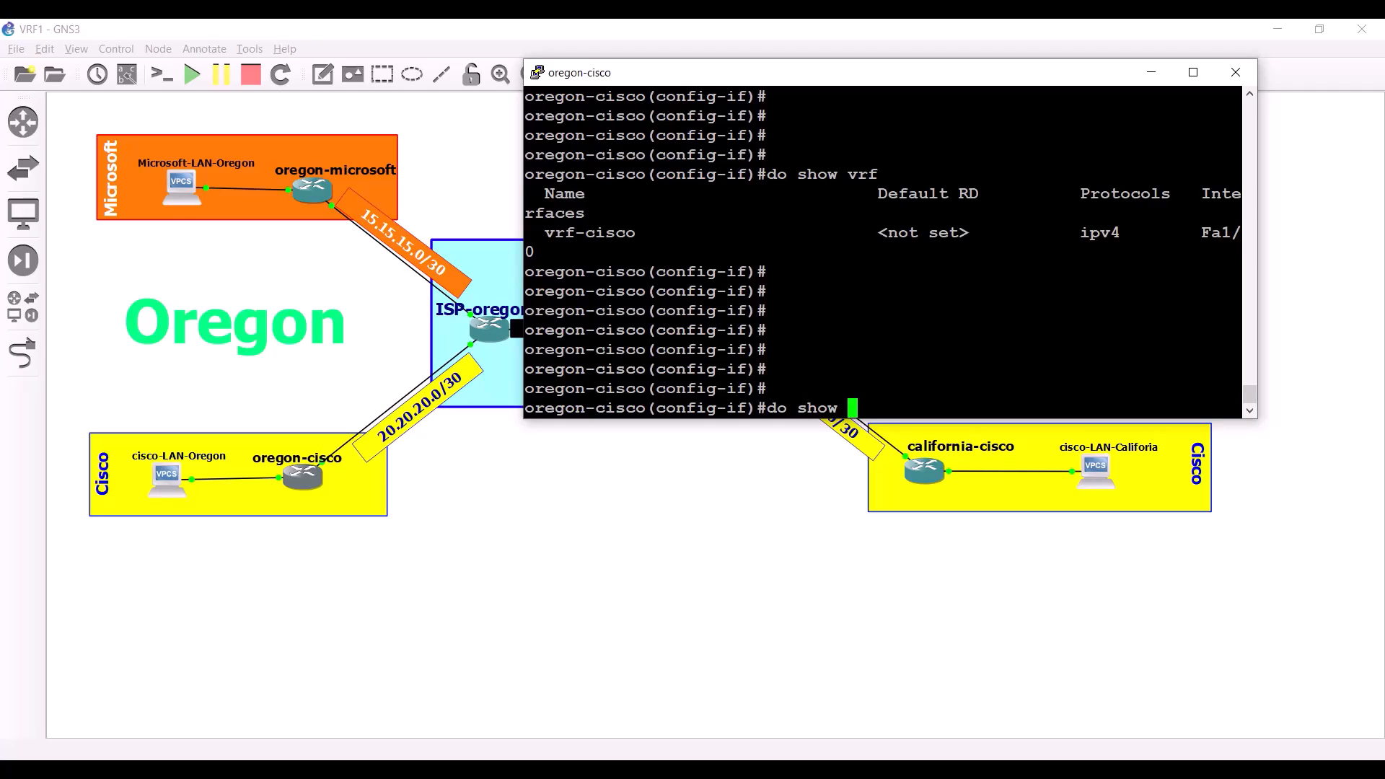
{"action": "type", "text": "run"}
{"action": "key", "text": "Return"}
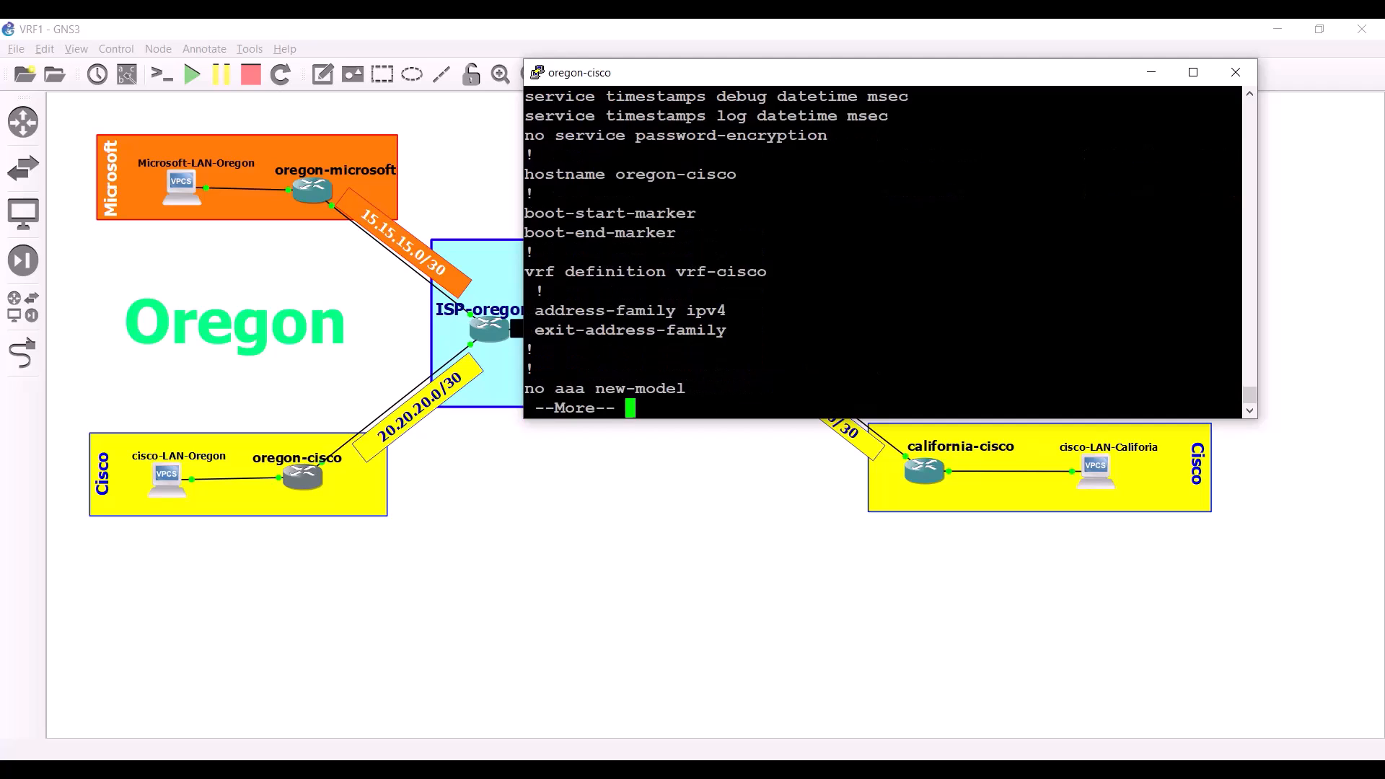
{"action": "key", "text": "space"}
{"action": "key", "text": "Return"}
{"action": "key", "text": "Return"}
{"action": "key", "text": "Return"}
{"action": "key", "text": "Return"}
{"action": "key", "text": "Return"}
{"action": "key", "text": "Return"}
{"action": "key", "text": "Return"}
{"action": "key", "text": "Return"}
{"action": "key", "text": "Return"}
{"action": "key", "text": "Return"}
{"action": "key", "text": "Return"}
{"action": "key", "text": "Return"}
{"action": "key", "text": "Return"}
{"action": "key", "text": "Return"}
{"action": "key", "text": "Return"}
{"action": "key", "text": "Return"}
{"action": "key", "text": "Return"}
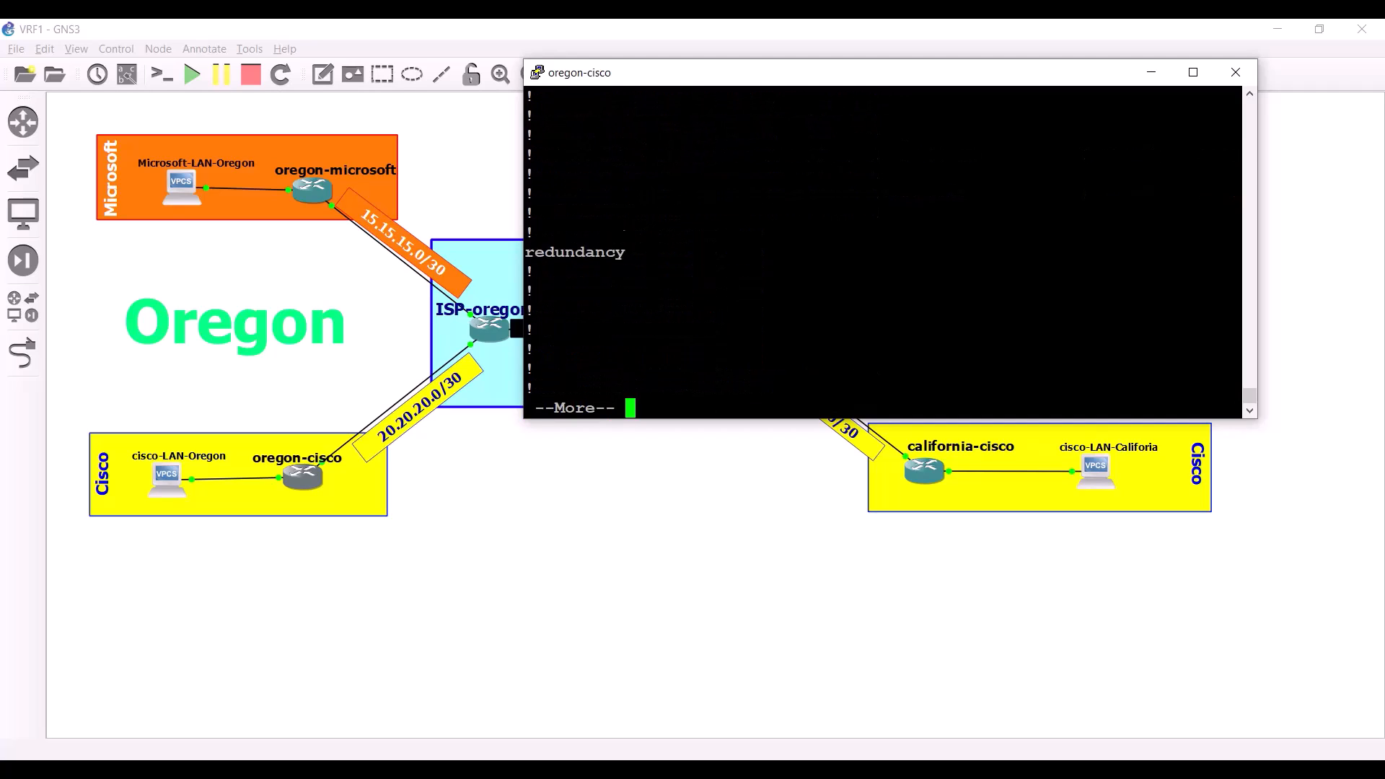
{"action": "key", "text": "Return"}
{"action": "key", "text": "Return"}
{"action": "key", "text": "Return"}
{"action": "key", "text": "Return"}
{"action": "key", "text": "Return"}
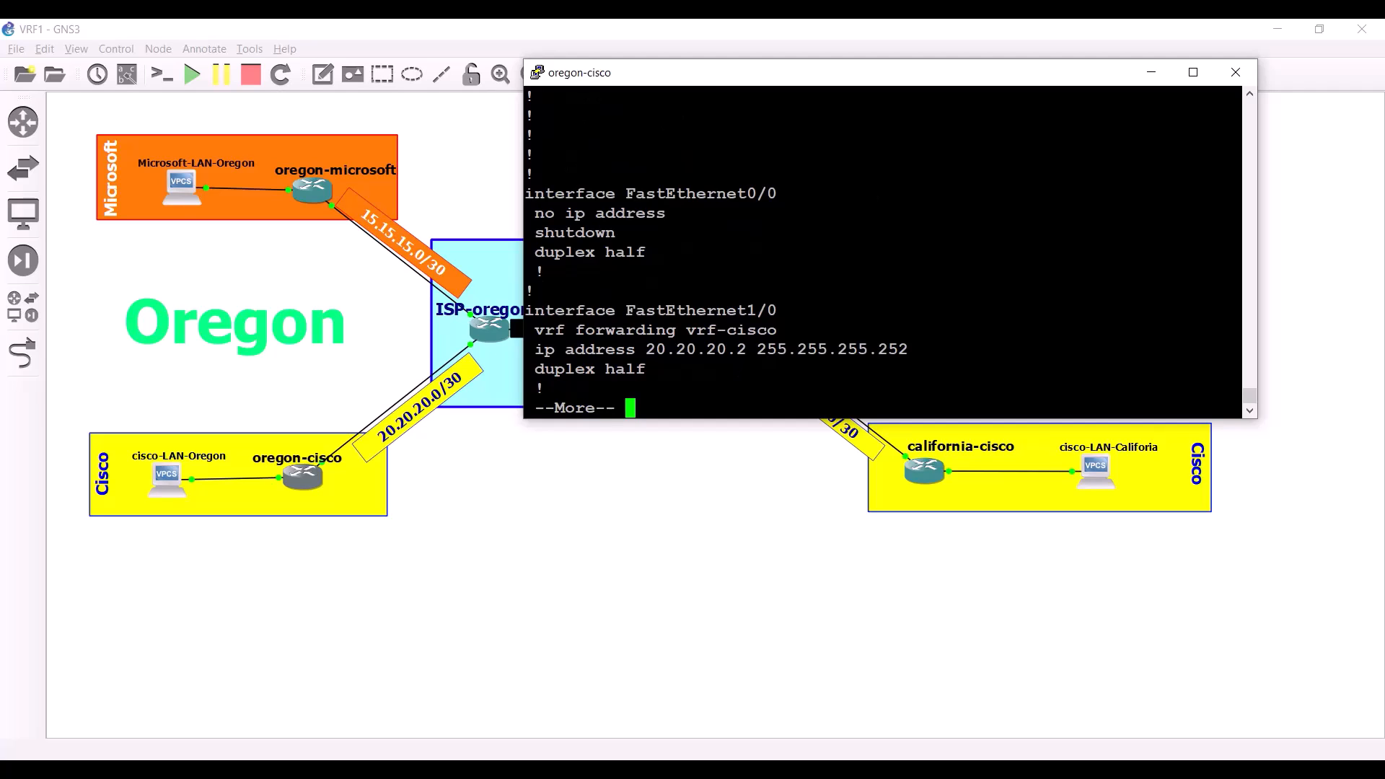
{"action": "key", "text": "Return"}
{"action": "key", "text": "Return"}
{"action": "key", "text": "Return"}
{"action": "key", "text": "Return"}
{"action": "key", "text": "Return"}
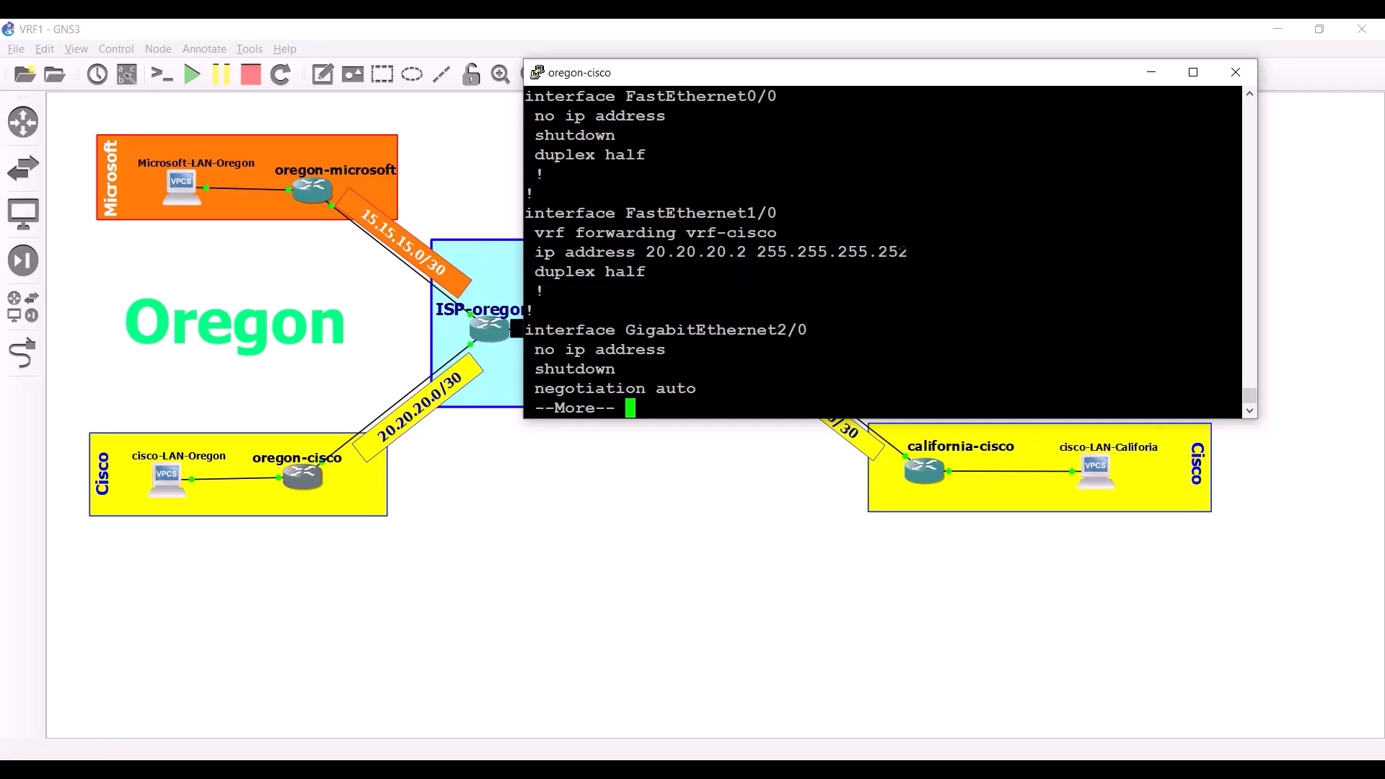
{"action": "left_click_drag", "start_coordinate": [898, 256], "coordinate": [549, 254]}
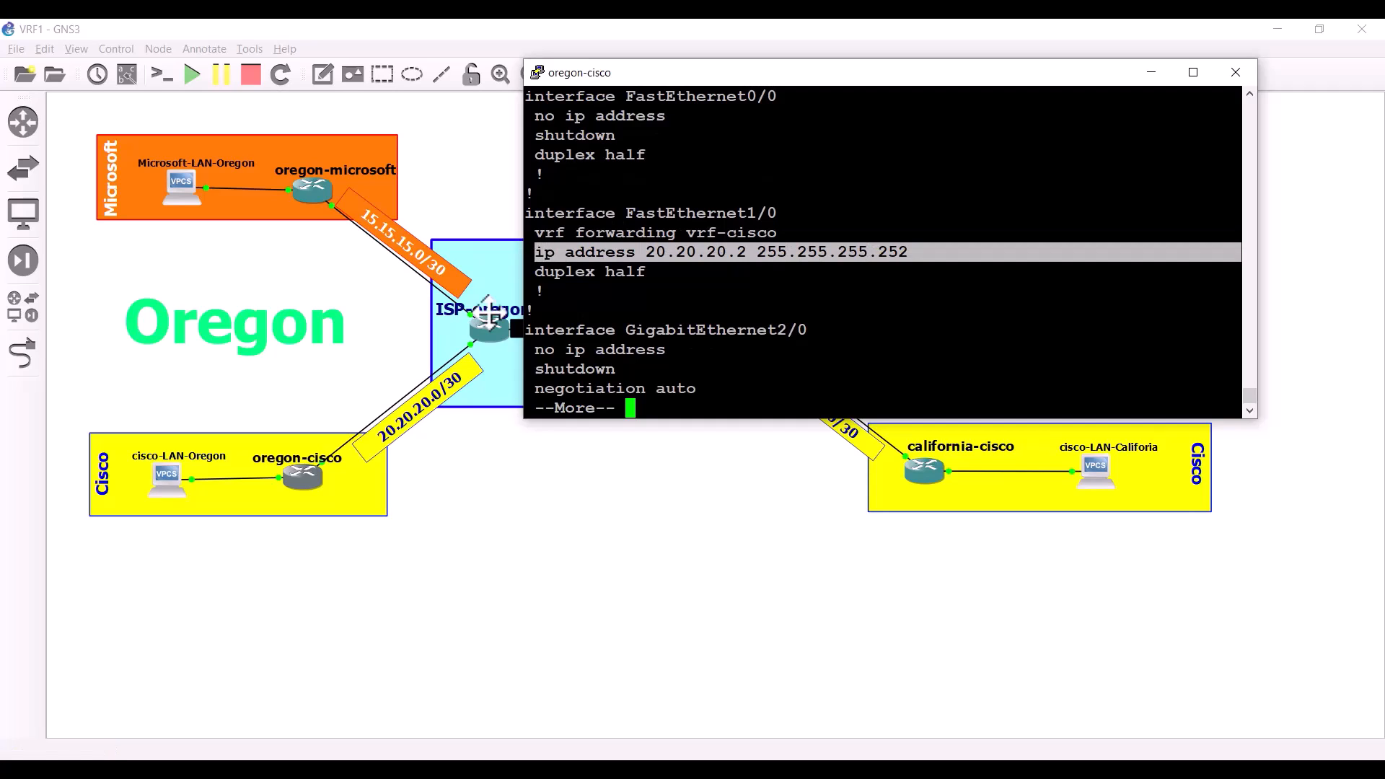
Bring up ISP-oregon's console, and return to the topology to check which ports link oregon-cisco and ISP-oregon.
{"action": "left_click", "coordinate": [443, 364]}
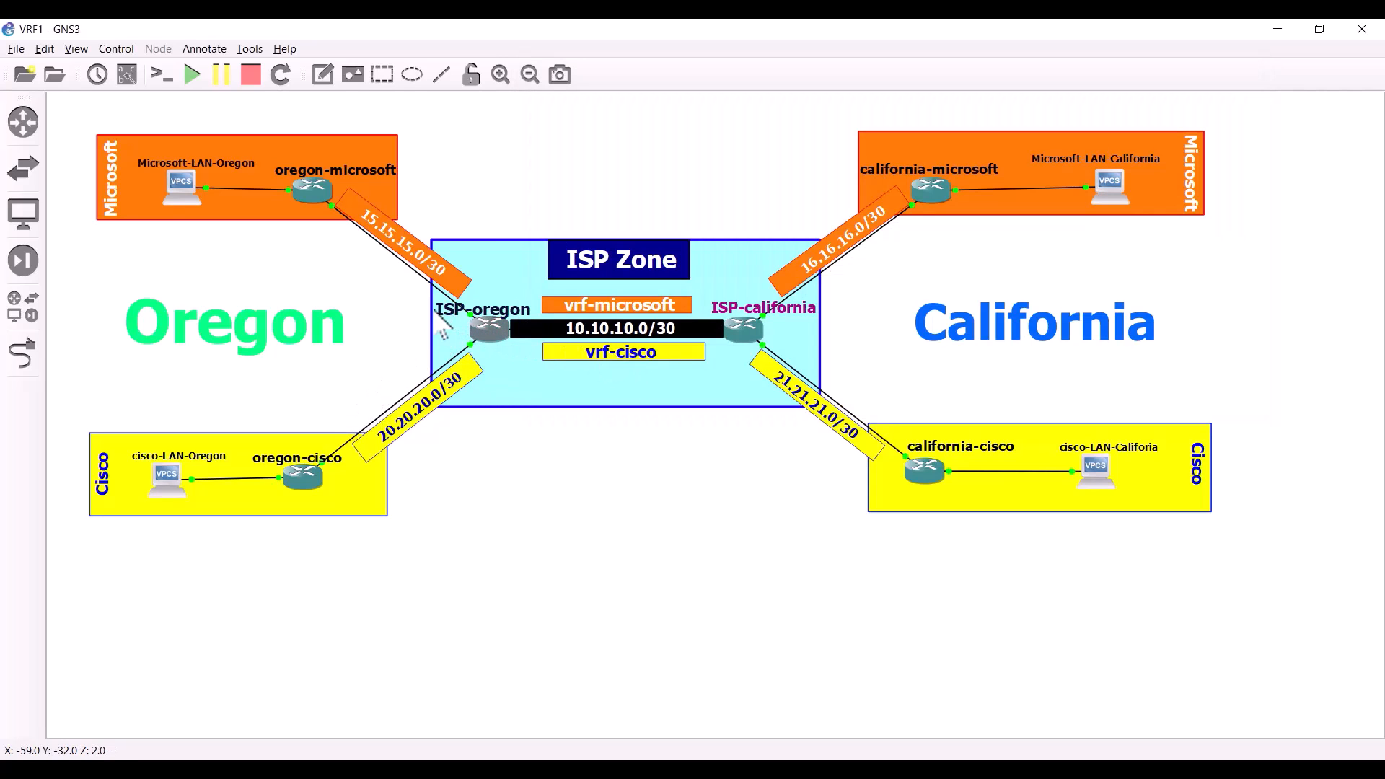
{"action": "double_click", "coordinate": [490, 329]}
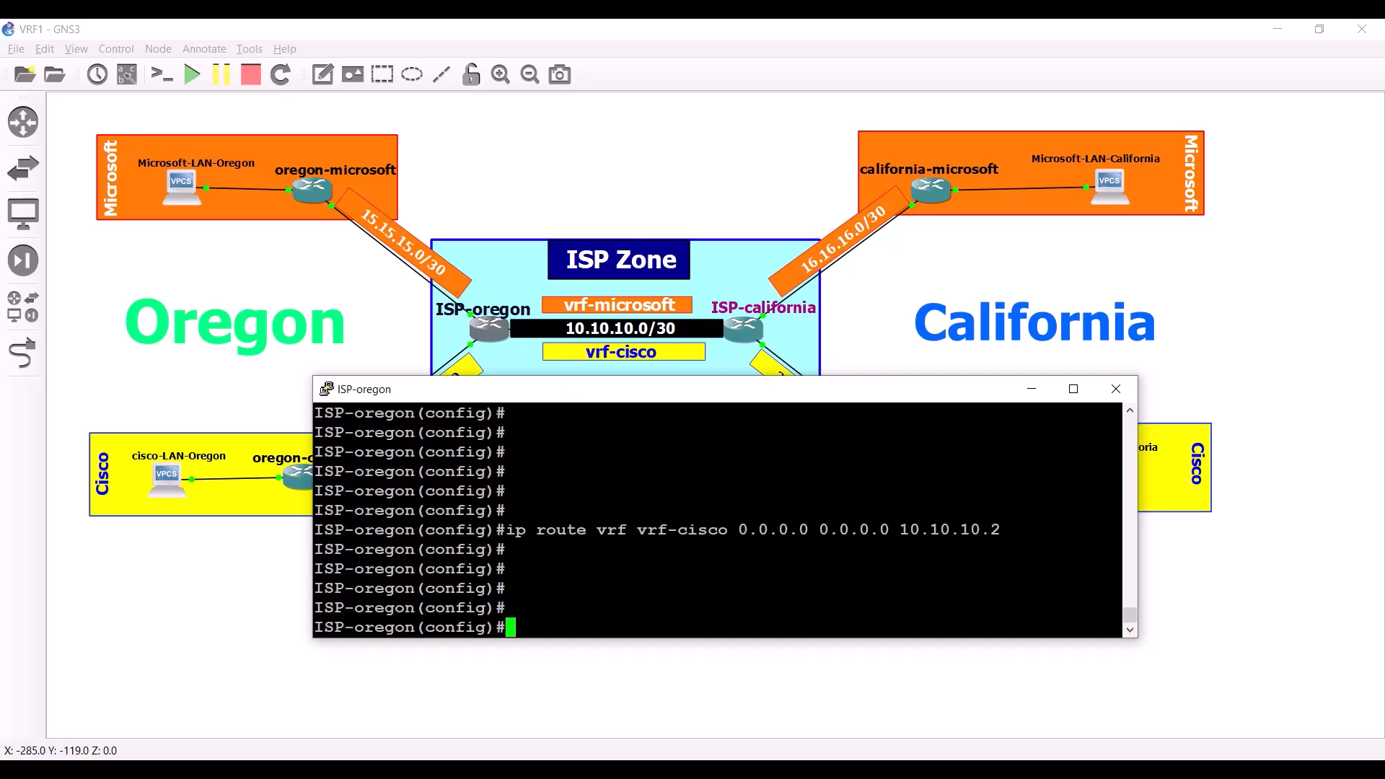
{"action": "key", "text": "Return"}
{"action": "key", "text": "Return"}
{"action": "key", "text": "Return"}
{"action": "key", "text": "Return"}
{"action": "key", "text": "Return"}
{"action": "key", "text": "Return"}
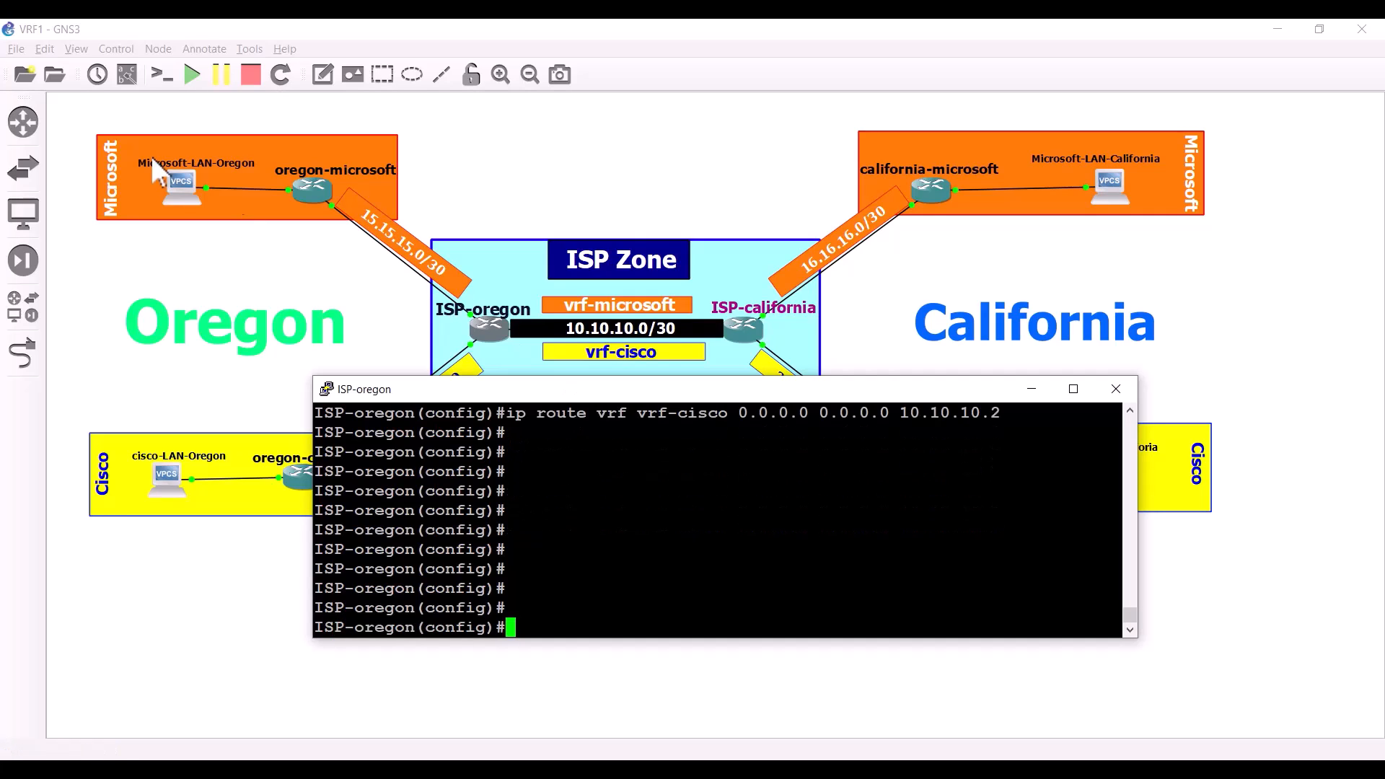
{"action": "left_click", "coordinate": [355, 369]}
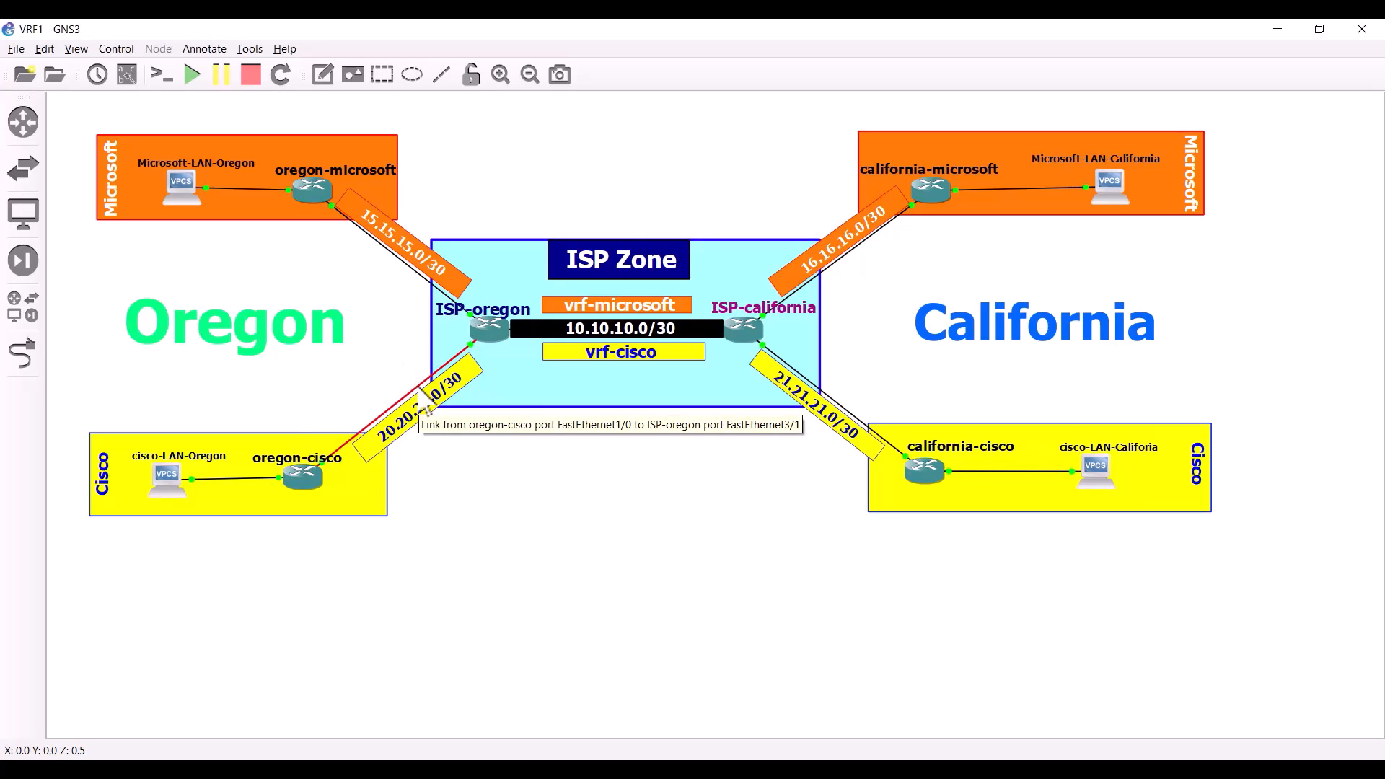
Bring up ISP-oregon's console and display its running configuration from global configuration mode.
{"action": "double_click", "coordinate": [488, 330]}
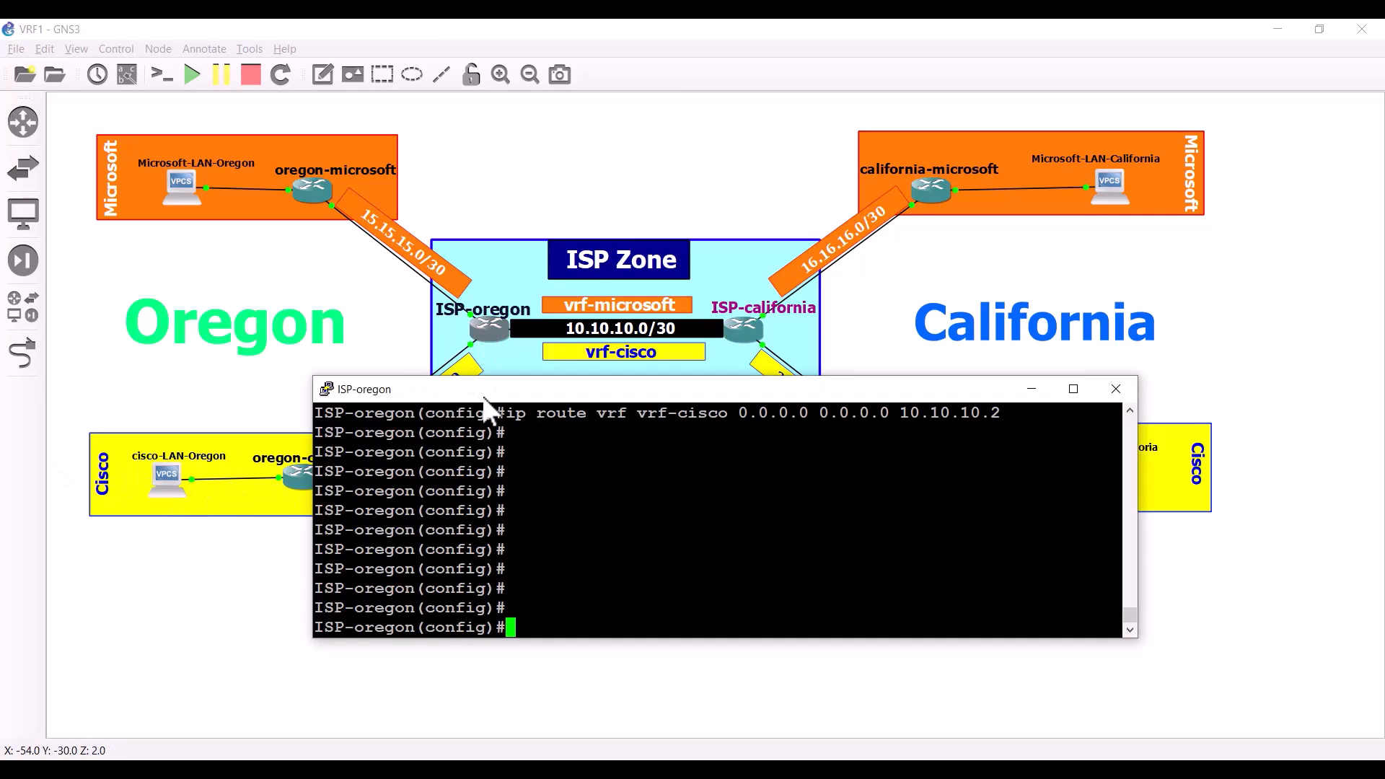
{"action": "left_click_drag", "start_coordinate": [490, 389], "coordinate": [585, 374]}
{"action": "key", "text": "Return"}
{"action": "type", "text": "do show"}
{"action": "key", "text": "BackSpace"}
{"action": "key", "text": "BackSpace"}
{"action": "key", "text": "BackSpace"}
{"action": "key", "text": "BackSpace"}
{"action": "key", "text": "BackSpace"}
{"action": "type", "text": "show ru"}
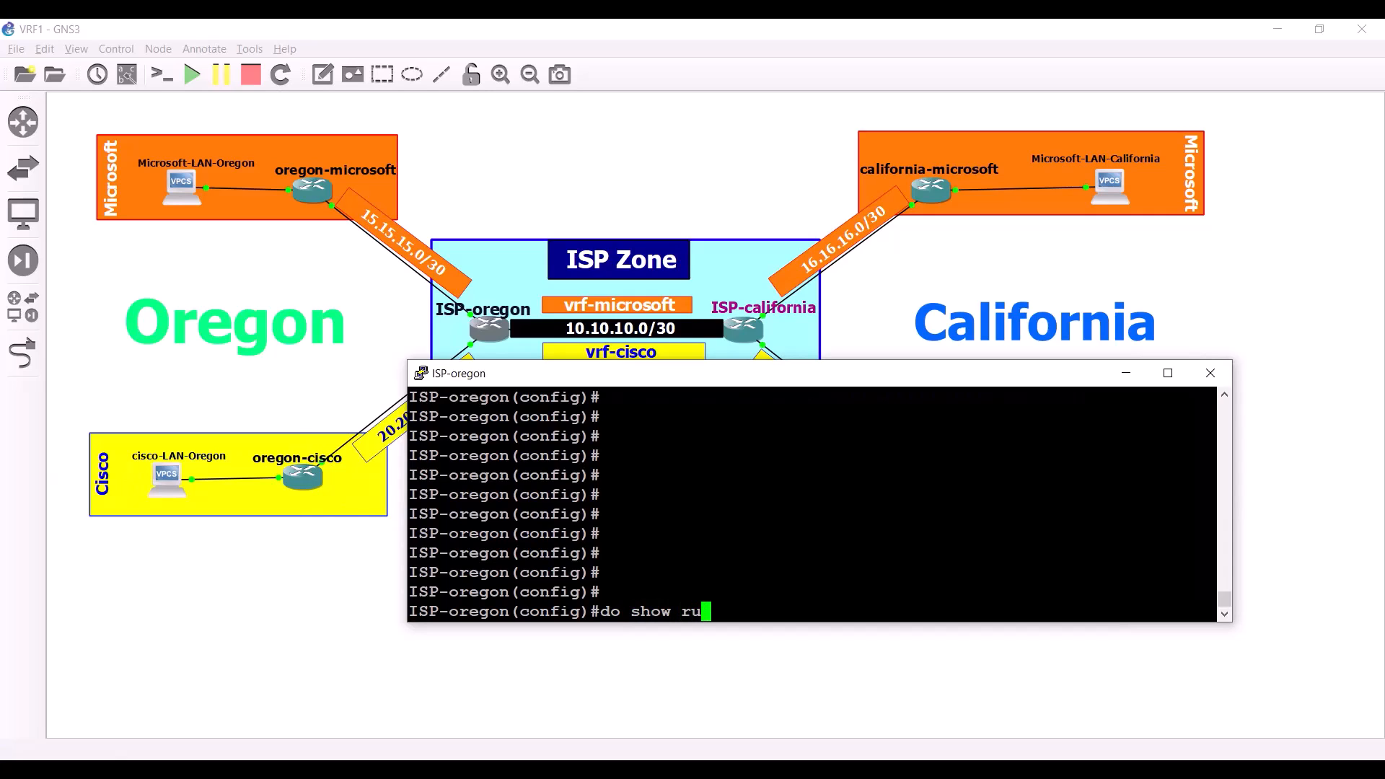
{"action": "type", "text": "n"}
{"action": "key", "text": "Return"}
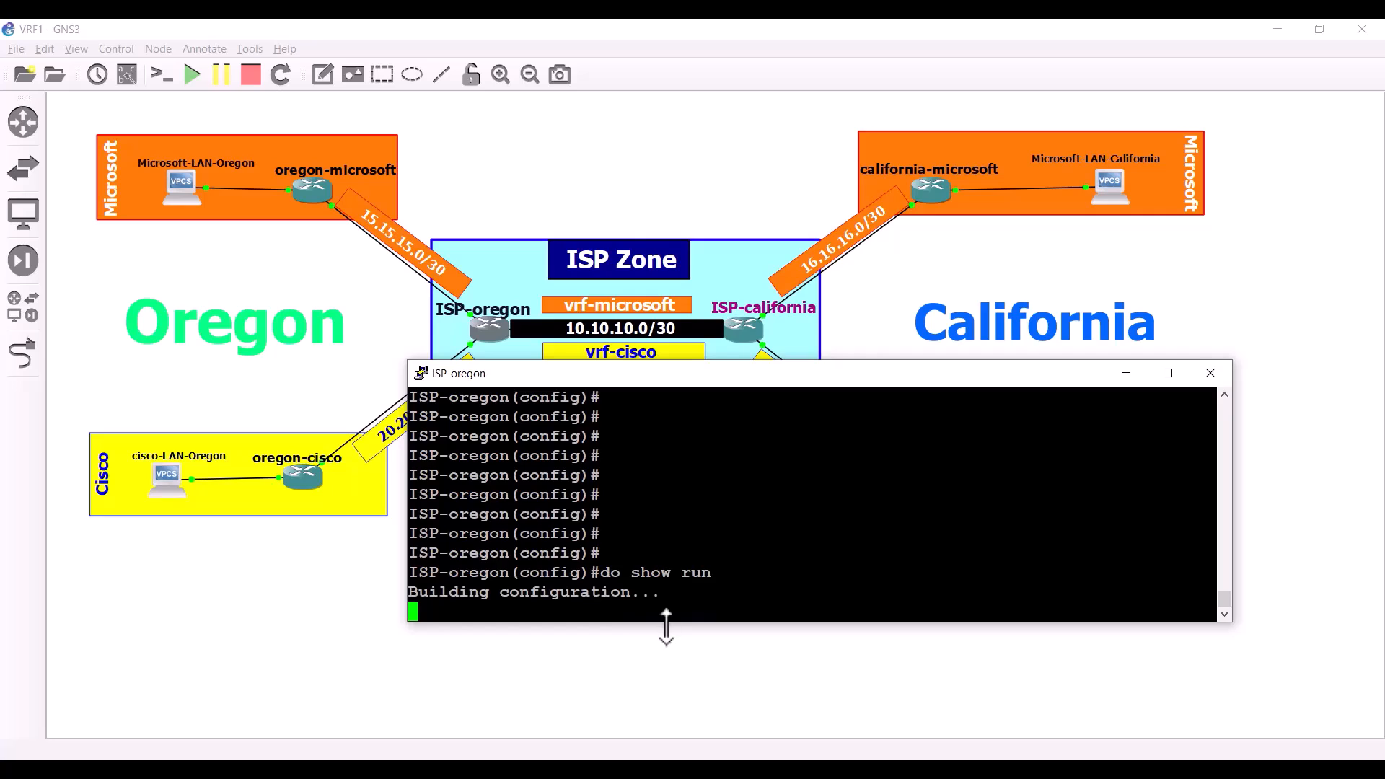
Page through ISP-oregon's running configuration to FastEthernet3/1 and highlight that interface's block to examine its settings.
{"action": "key", "text": "space"}
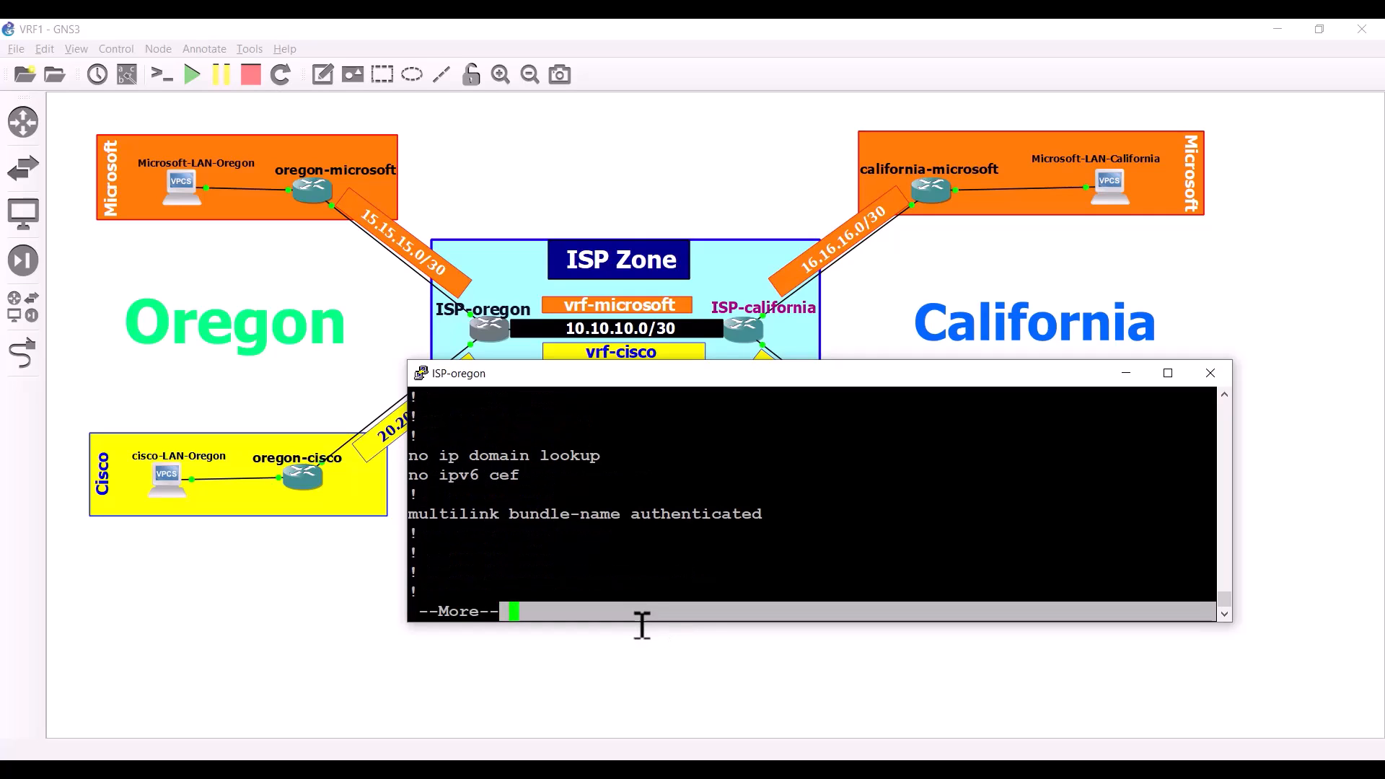
{"action": "left_click_drag", "start_coordinate": [652, 623], "coordinate": [652, 662]}
{"action": "key", "text": "Return"}
{"action": "key", "text": "Return"}
{"action": "key", "text": "Return"}
{"action": "key", "text": "Return"}
{"action": "key", "text": "Return"}
{"action": "key", "text": "Return"}
{"action": "key", "text": "Return"}
{"action": "key", "text": "Return"}
{"action": "key", "text": "Return"}
{"action": "key", "text": "Return"}
{"action": "key", "text": "Return"}
{"action": "key", "text": "Return"}
{"action": "key", "text": "Return"}
{"action": "key", "text": "Return"}
{"action": "key", "text": "Return"}
{"action": "key", "text": "Return"}
{"action": "key", "text": "Return"}
{"action": "key", "text": "Return"}
{"action": "key", "text": "Return"}
{"action": "key", "text": "Return"}
{"action": "key", "text": "Return"}
{"action": "key", "text": "Return"}
{"action": "key", "text": "Return"}
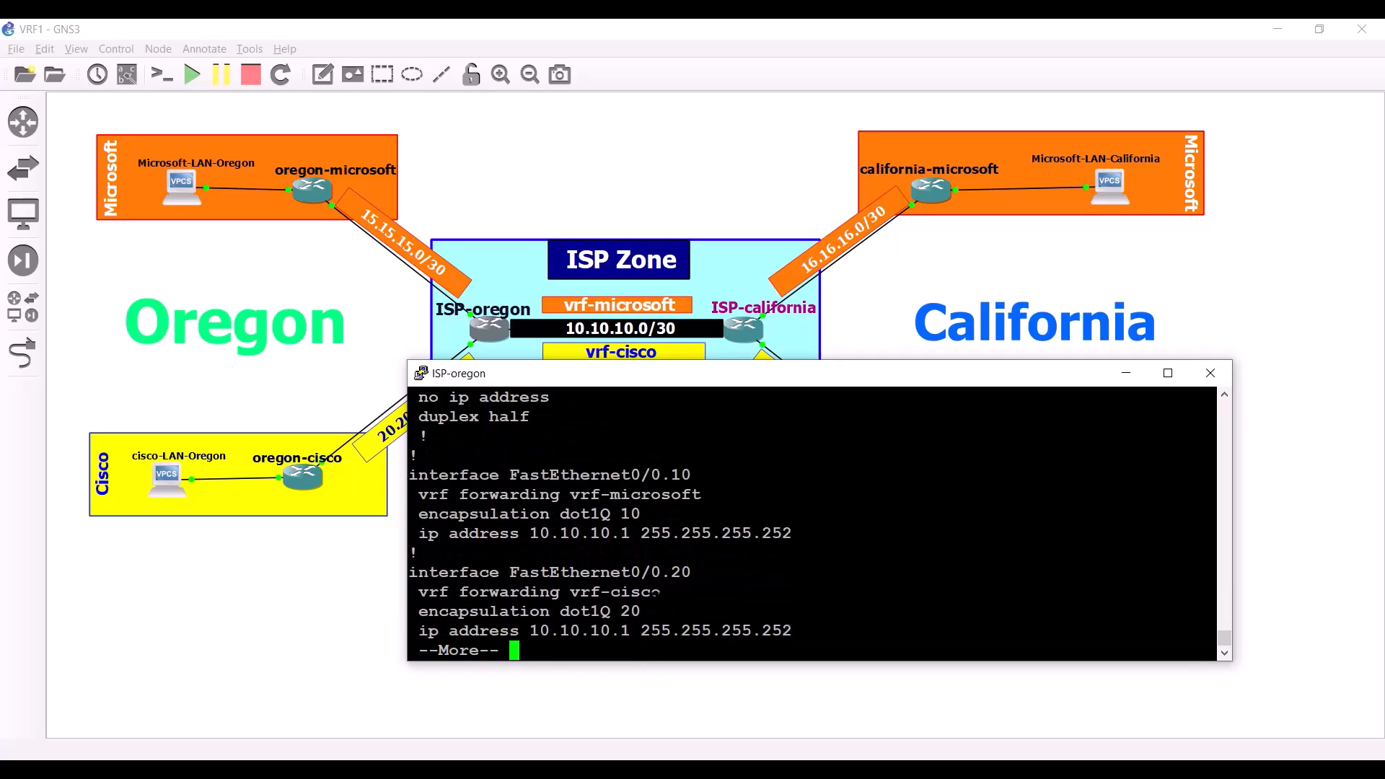
{"action": "key", "text": "Return"}
{"action": "key", "text": "Return"}
{"action": "key", "text": "Return"}
{"action": "key", "text": "Return"}
{"action": "key", "text": "Return"}
{"action": "key", "text": "Return"}
{"action": "key", "text": "Return"}
{"action": "key", "text": "Return"}
{"action": "key", "text": "Return"}
{"action": "key", "text": "Return"}
{"action": "key", "text": "Return"}
{"action": "key", "text": "Return"}
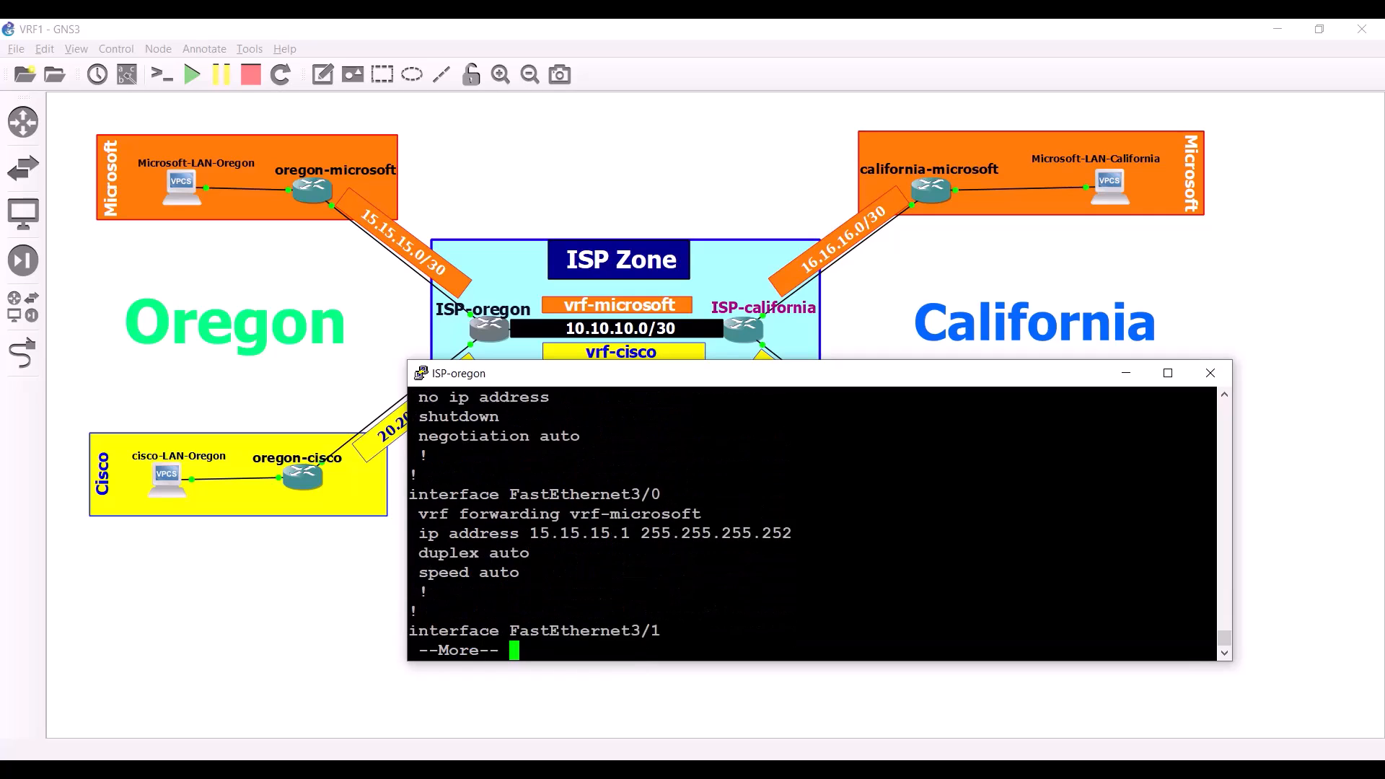
{"action": "key", "text": "Return"}
{"action": "key", "text": "Return"}
{"action": "key", "text": "Return"}
{"action": "key", "text": "Return"}
{"action": "key", "text": "Return"}
{"action": "key", "text": "Return"}
{"action": "key", "text": "Return"}
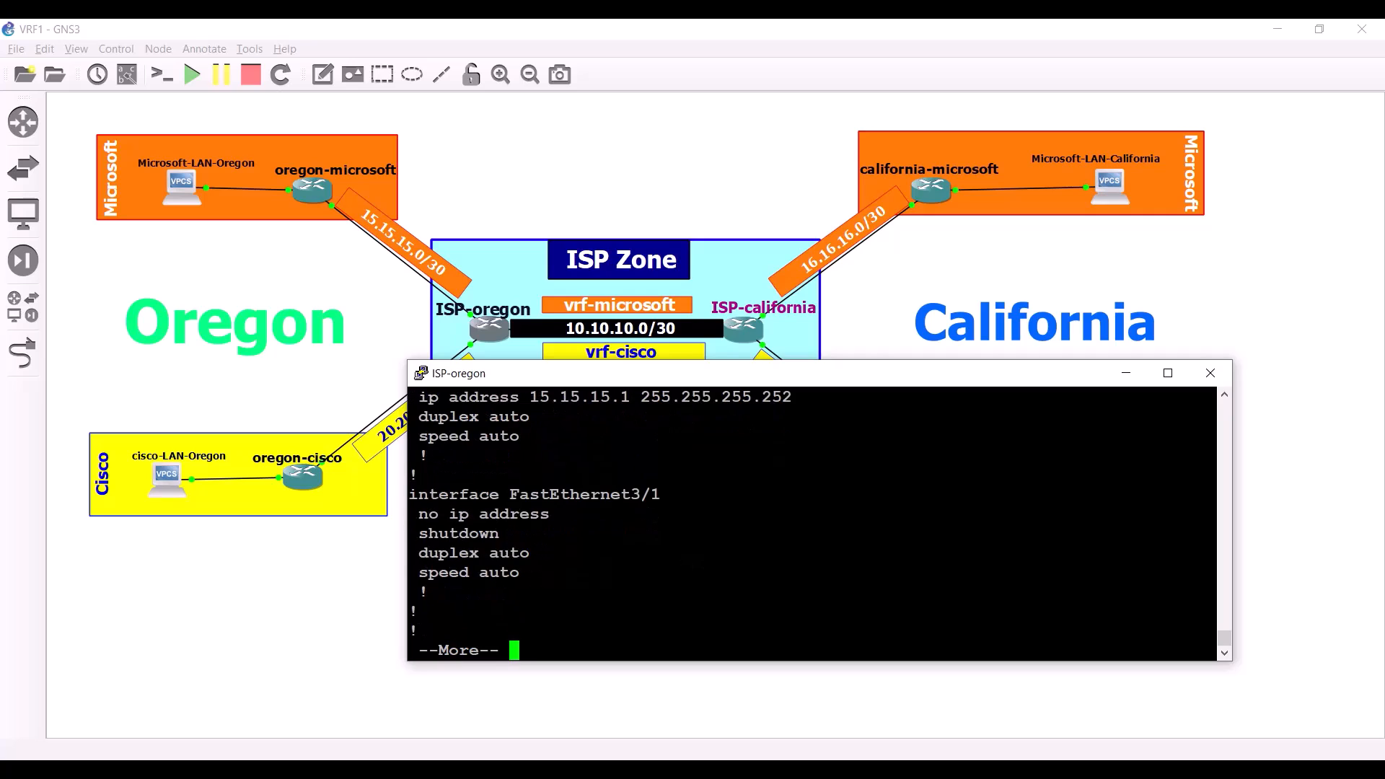
{"action": "left_click_drag", "start_coordinate": [410, 494], "coordinate": [622, 573]}
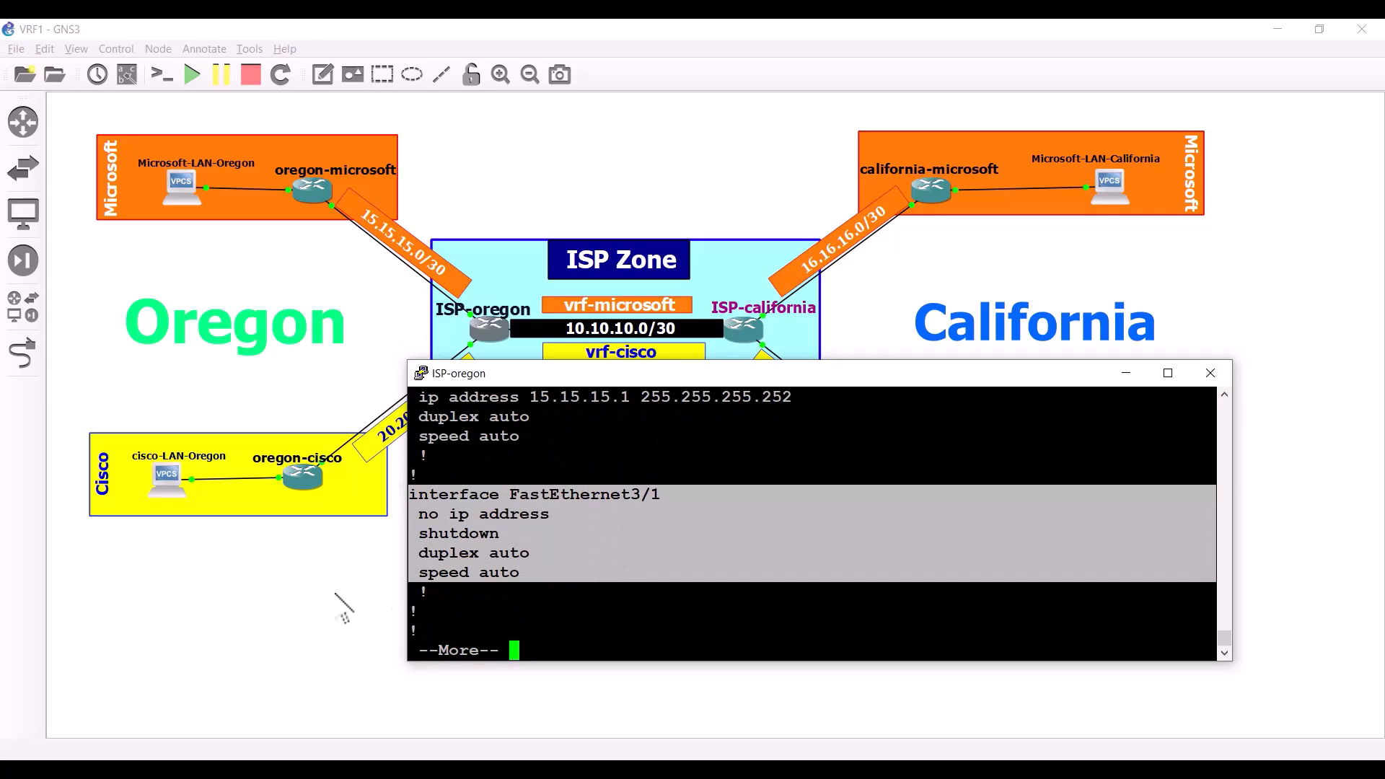
{"action": "left_click", "coordinate": [594, 566]}
Quit the configuration listing, enter interface configuration mode for fa 3/1 on ISP-oregon, and enable the interface.
{"action": "type", "text": "qint fa"}
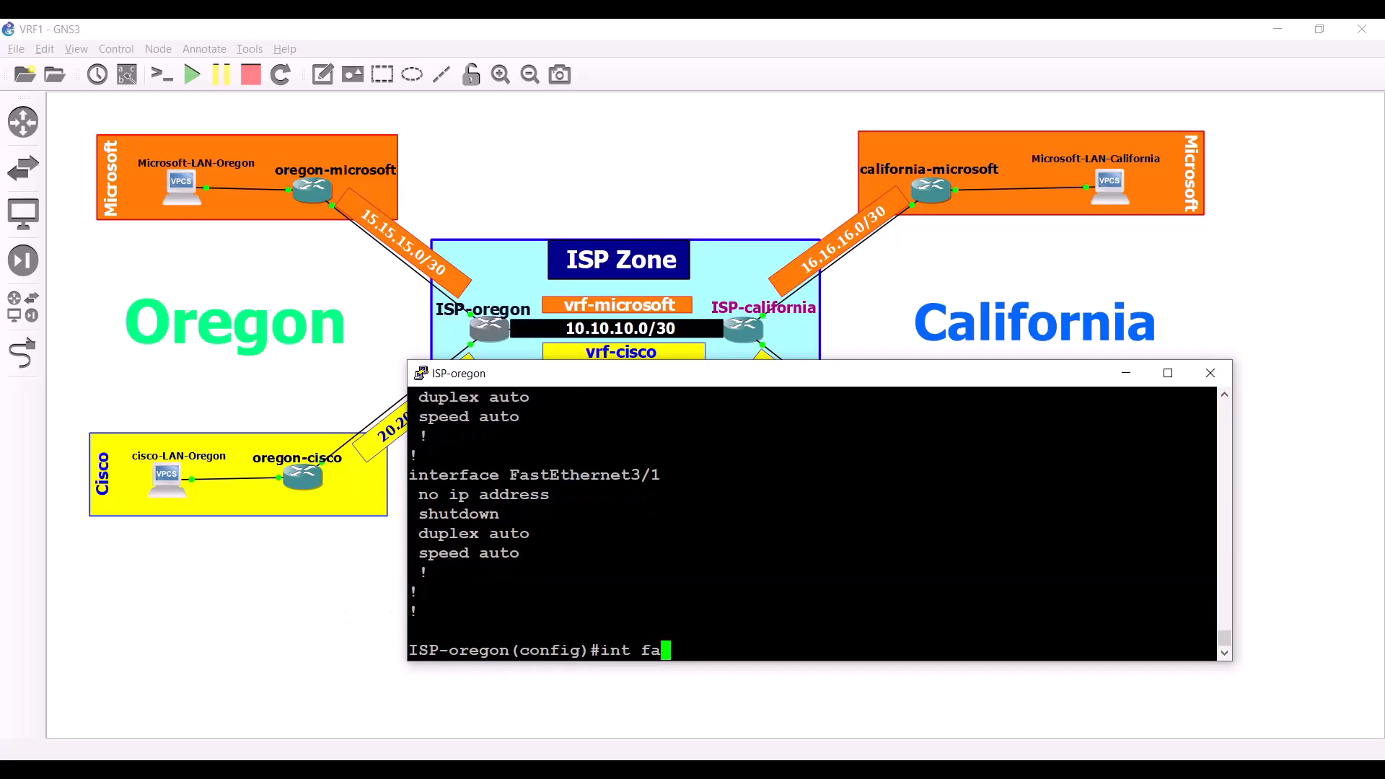
{"action": "type", "text": " 3/1"}
{"action": "key", "text": "Return"}
{"action": "key", "text": "Return"}
{"action": "type", "text": "no shut"}
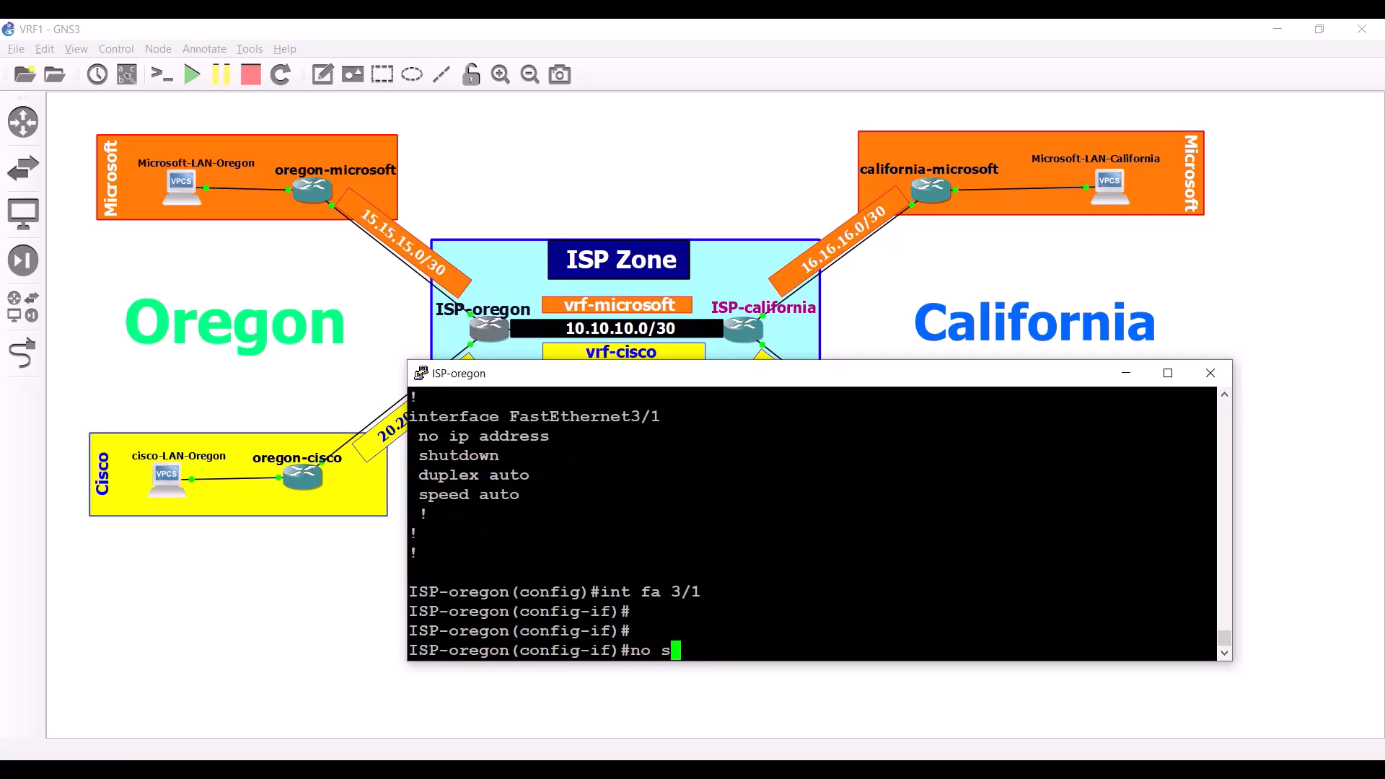
{"action": "key", "text": "Return"}
{"action": "key", "text": "Return"}
{"action": "key", "text": "Return"}
{"action": "key", "text": "Return"}
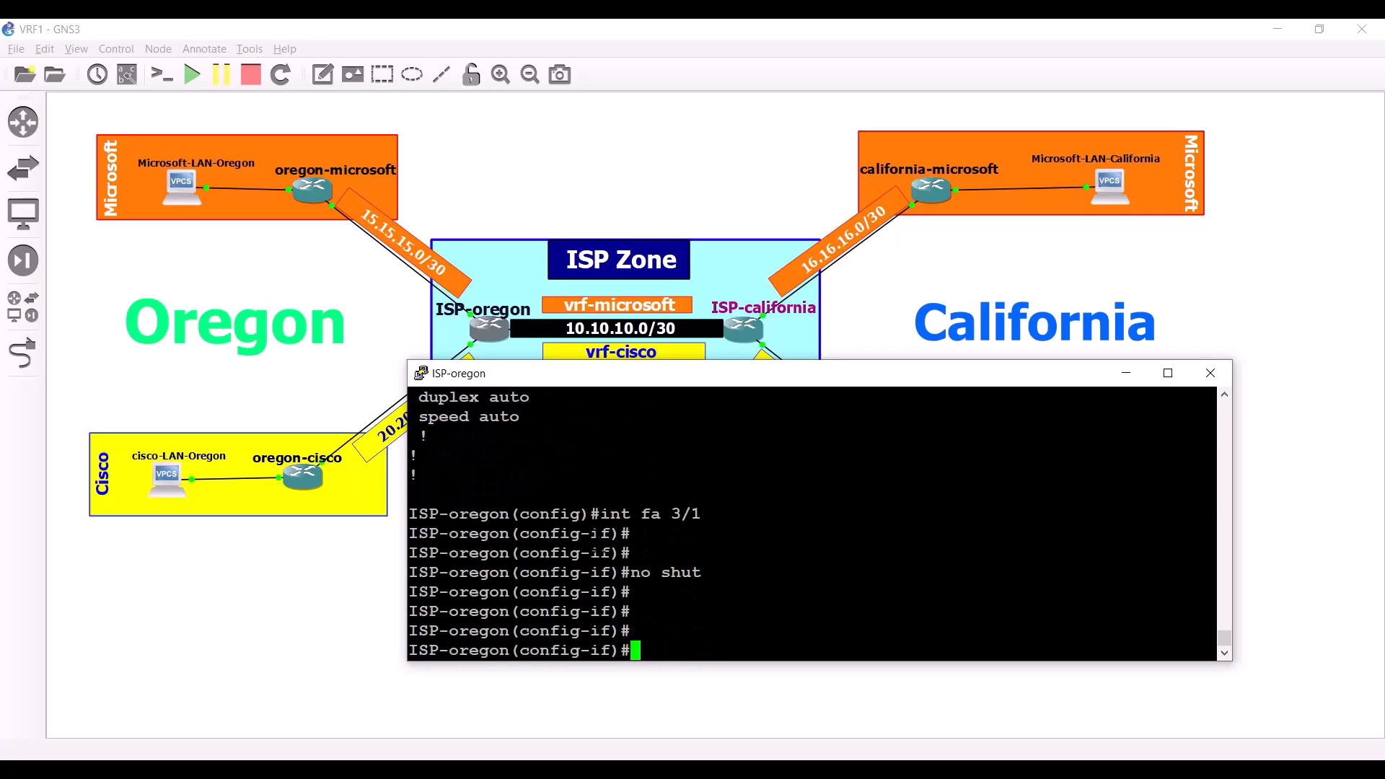
Set VRF forwarding to vrf-cisco on ISP-oregon's fa 3/1 and issue no shut again.
{"action": "type", "text": "vrf fo"}
{"action": "key", "text": "Tab"}
{"action": "type", "text": "vrf"}
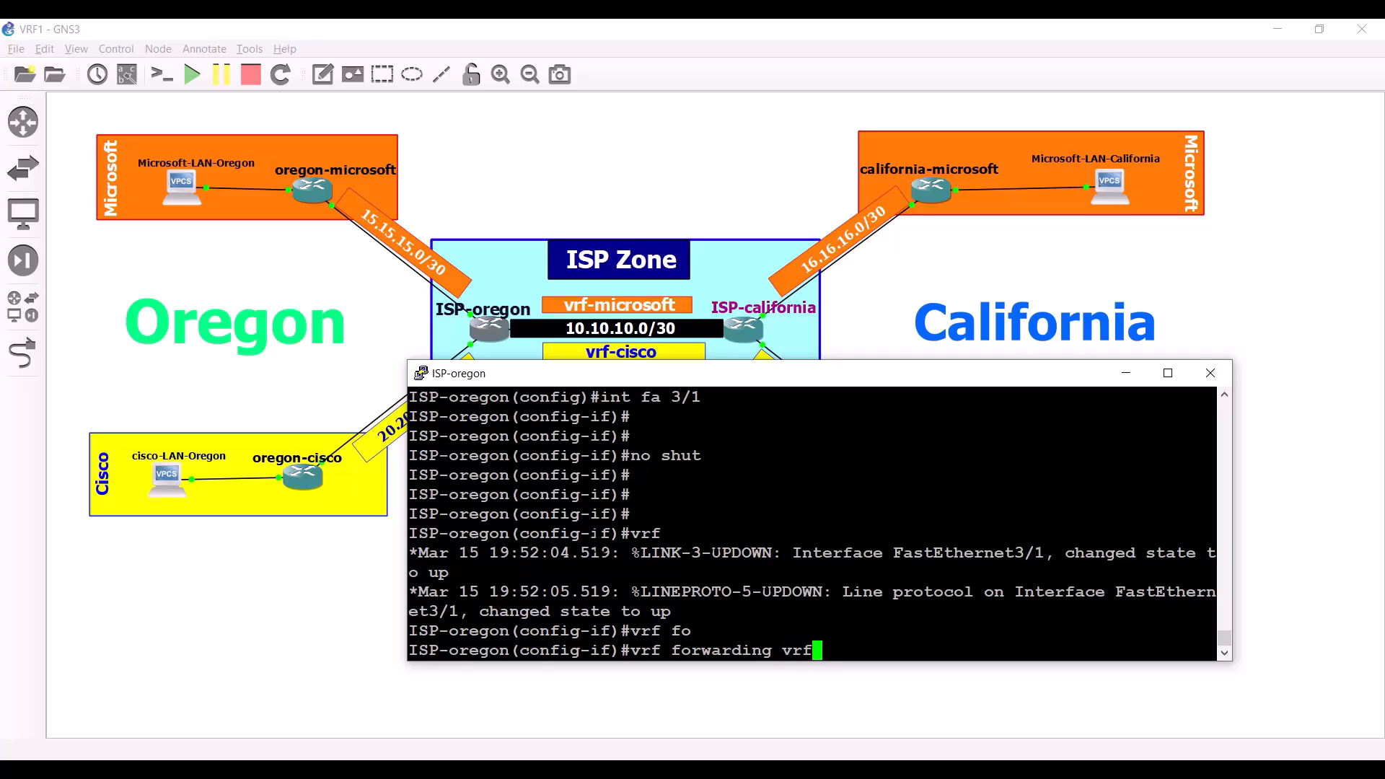
{"action": "type", "text": "-cisco"}
{"action": "key", "text": "Return"}
{"action": "key", "text": "Return"}
{"action": "key", "text": "Return"}
{"action": "key", "text": "Return"}
{"action": "key", "text": "Return"}
{"action": "type", "text": "no"}
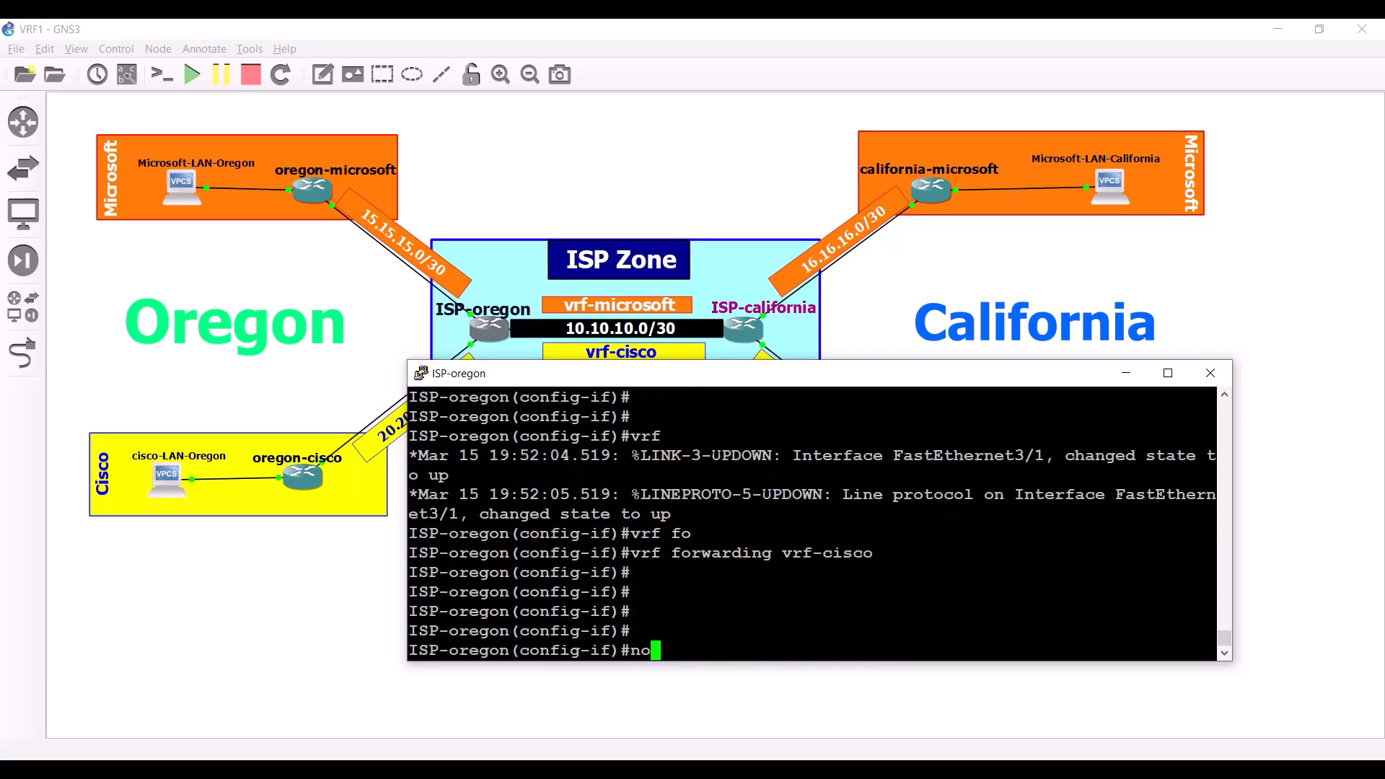
{"action": "type", "text": " shut"}
{"action": "key", "text": "Return"}
{"action": "key", "text": "Return"}
{"action": "key", "text": "Return"}
Assign IP address 20.20.20.1 with mask 255.255.255.252 to ISP-oregon's fa 3/1.
{"action": "type", "text": "ip ad"}
{"action": "key", "text": "Tab"}
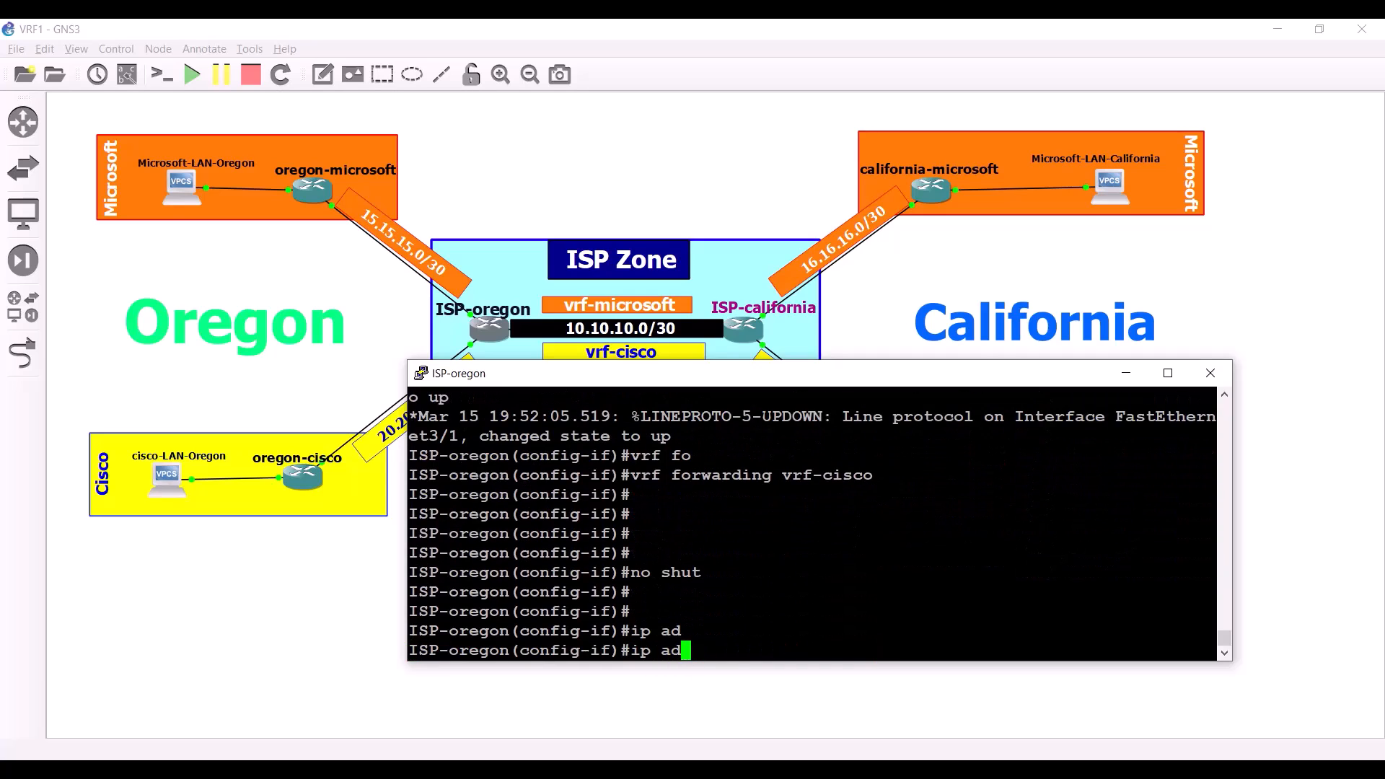
{"action": "type", "text": "d"}
{"action": "key", "text": "Tab"}
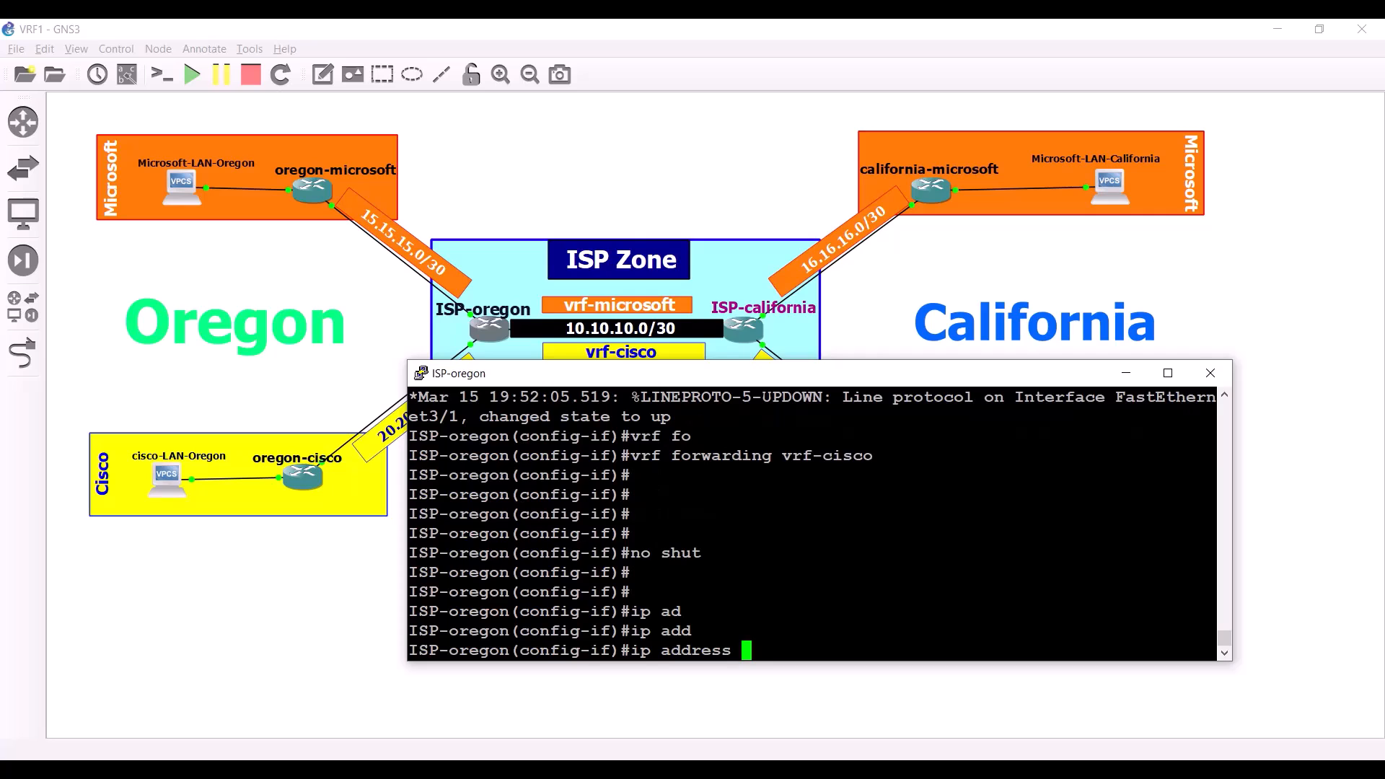
{"action": "left_click_drag", "start_coordinate": [588, 379], "coordinate": [706, 338]}
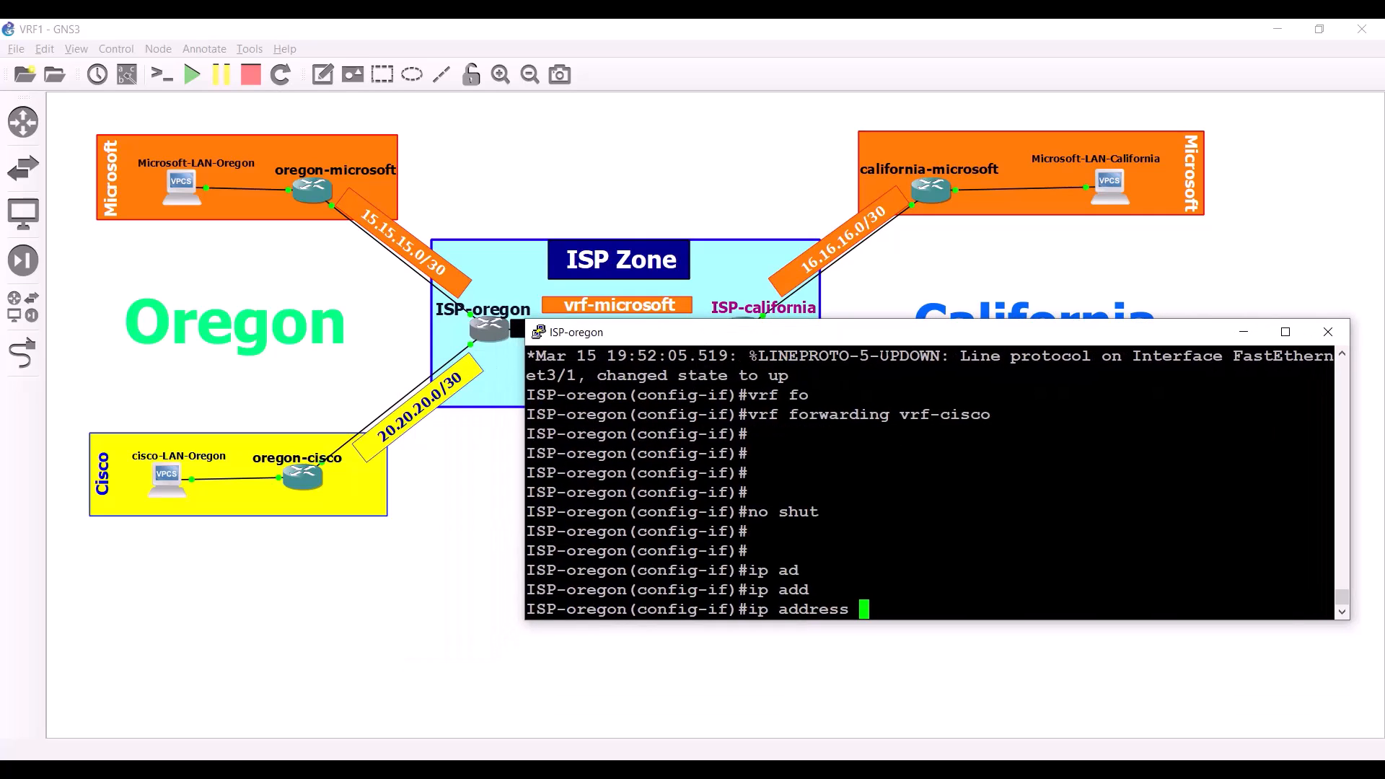
{"action": "type", "text": "20.20.20.1 2"}
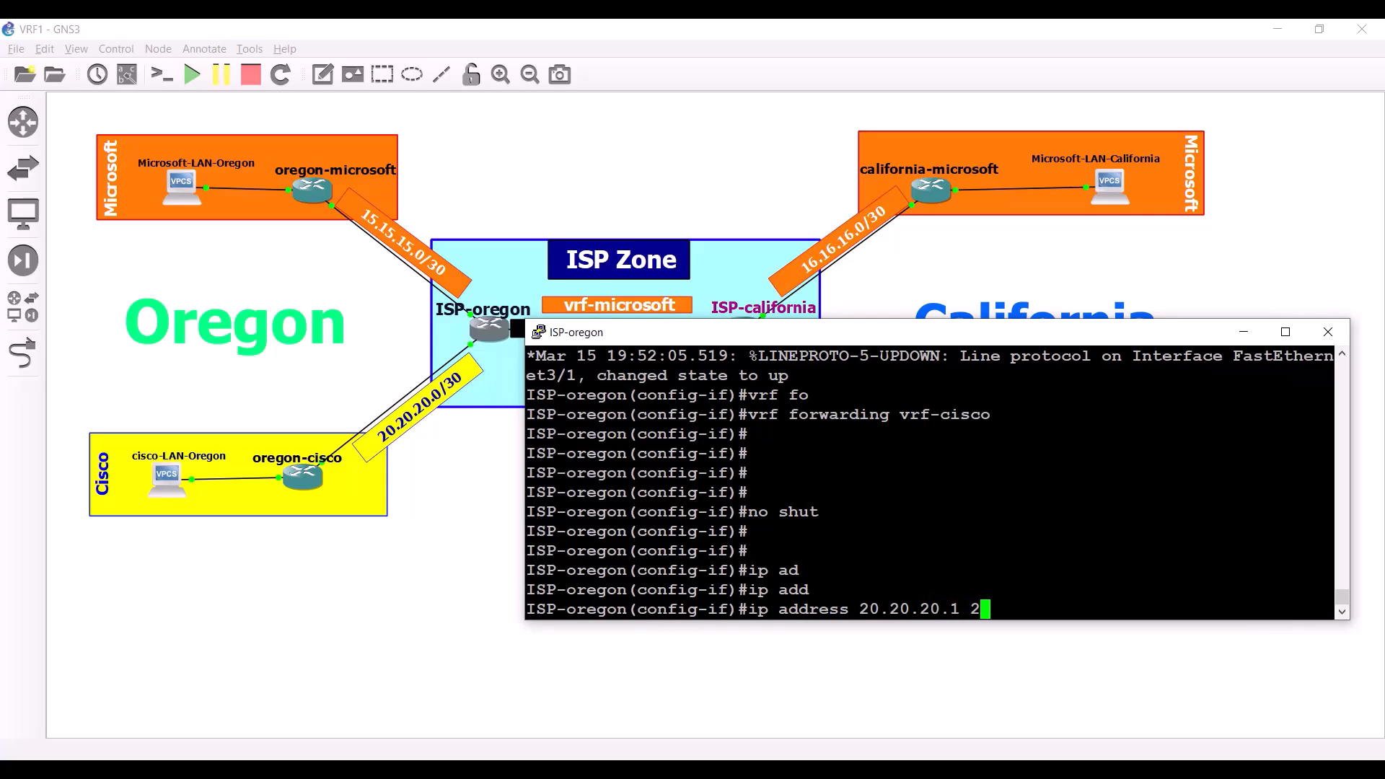
{"action": "type", "text": "55.255.255.252"}
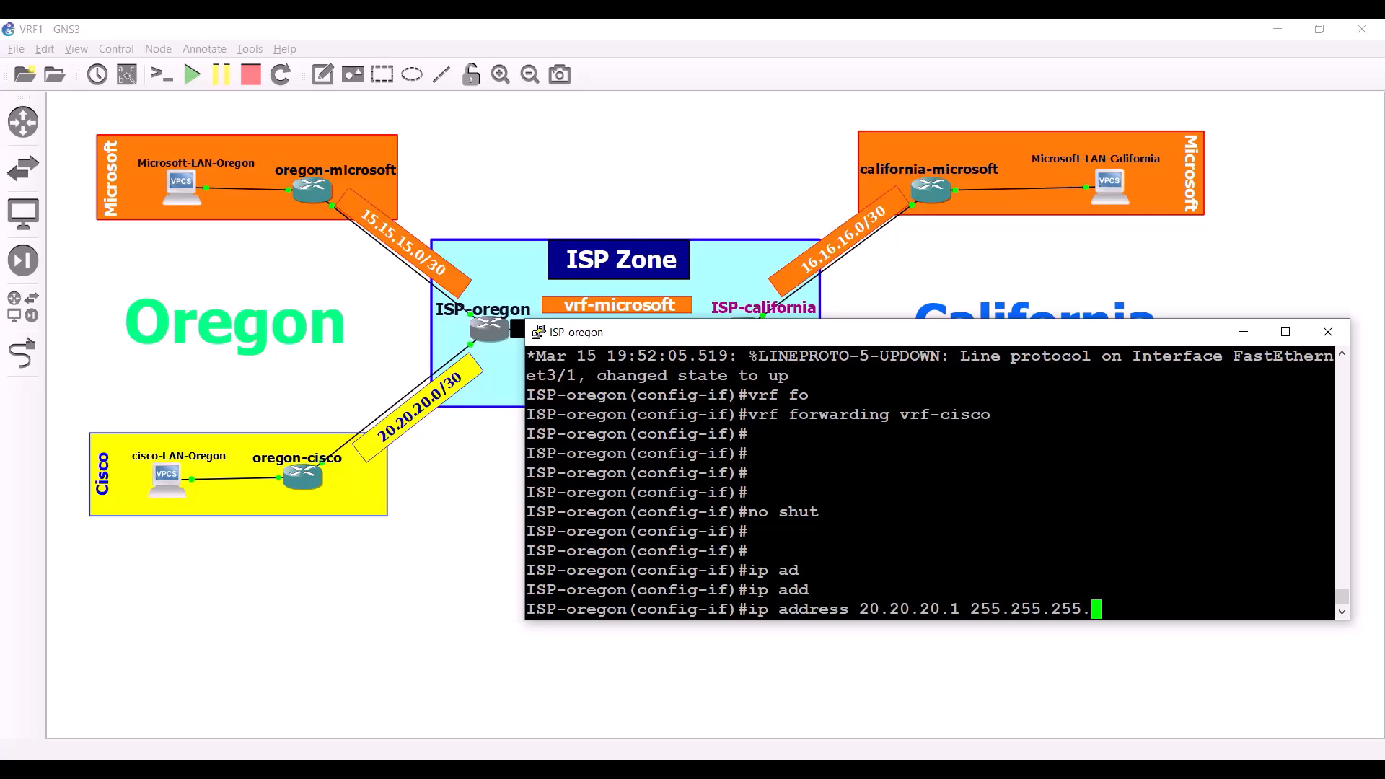
{"action": "key", "text": "Return"}
{"action": "key", "text": "Return"}
{"action": "key", "text": "Return"}
{"action": "key", "text": "Return"}
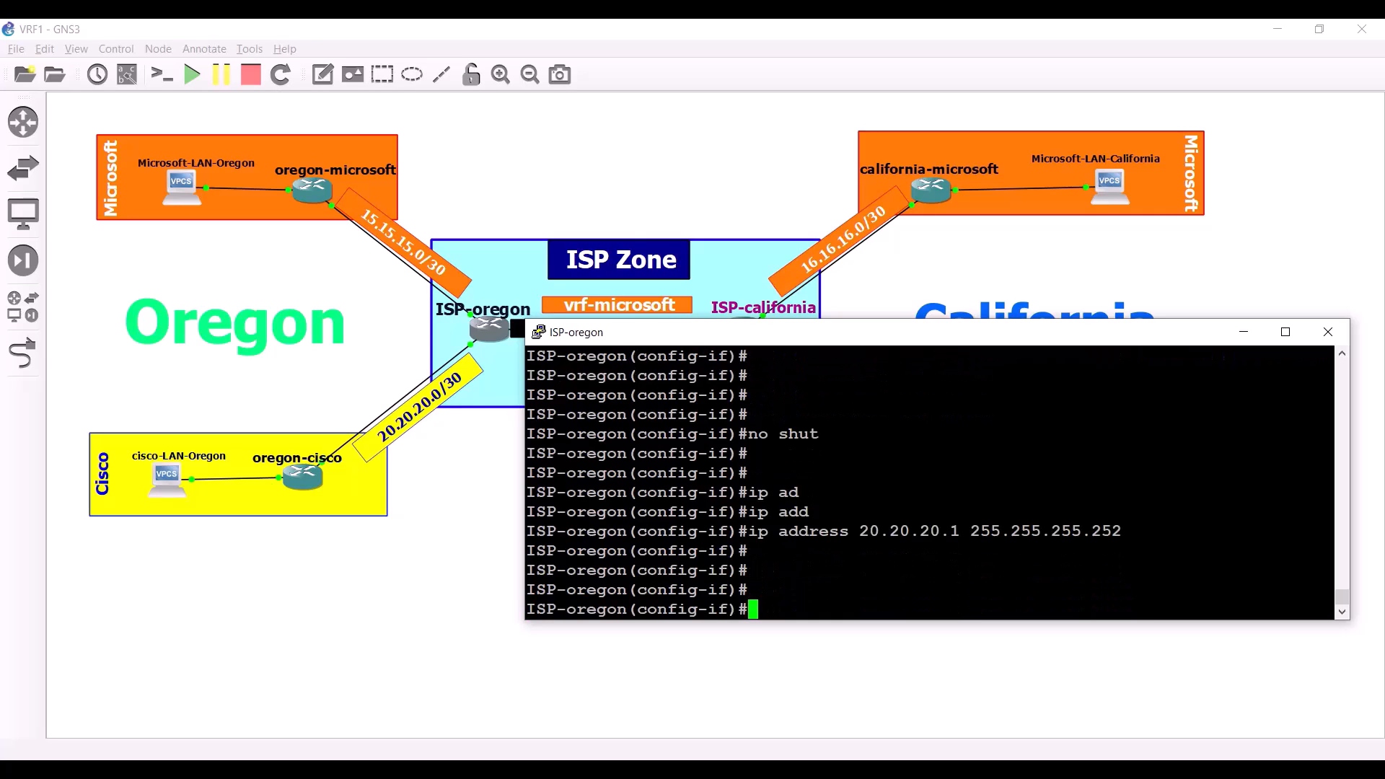
Exit to privileged mode on ISP-oregon and ping 20.20.20.2 through vrf-cisco.
{"action": "type", "text": "end"}
{"action": "key", "text": "Return"}
{"action": "key", "text": "Return"}
{"action": "key", "text": "Return"}
{"action": "key", "text": "Return"}
{"action": "key", "text": "Return"}
{"action": "type", "text": "pin"}
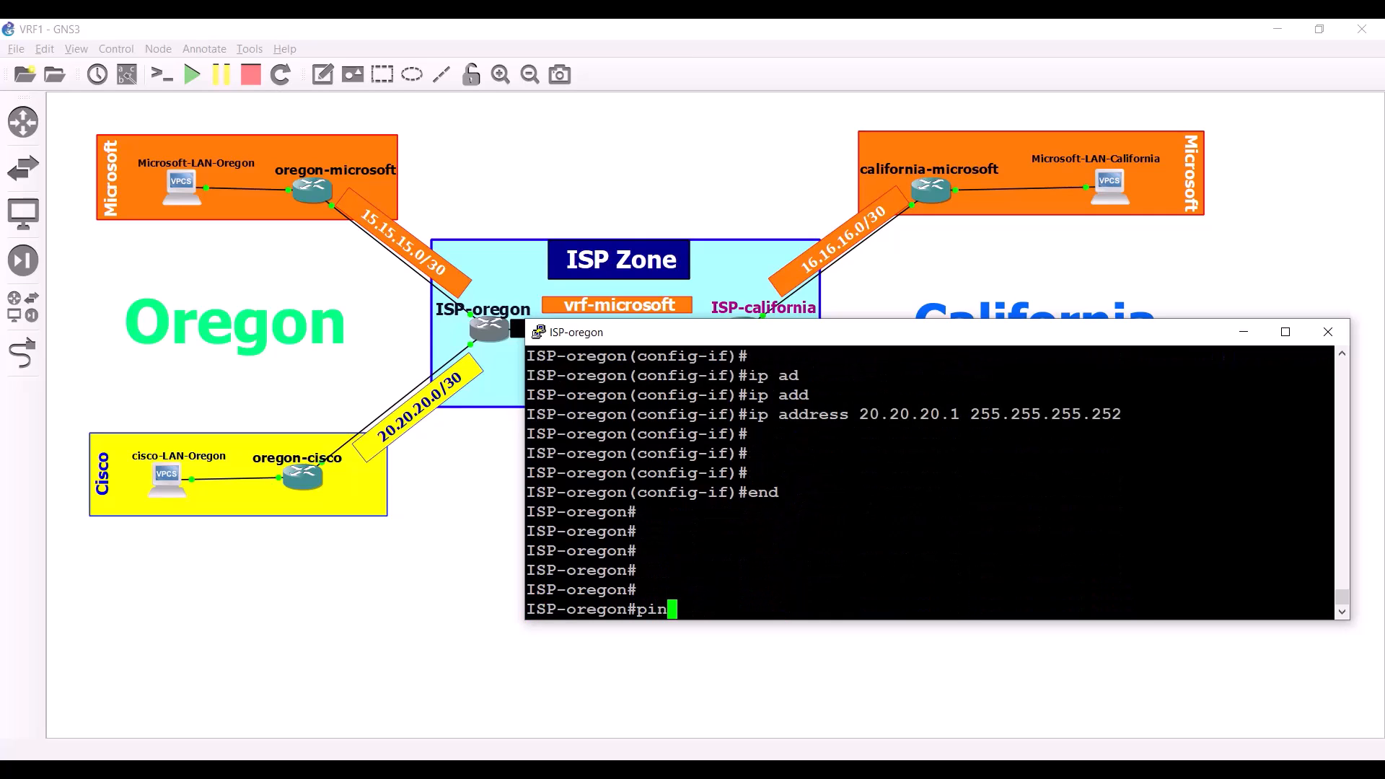
{"action": "type", "text": "g vrf"}
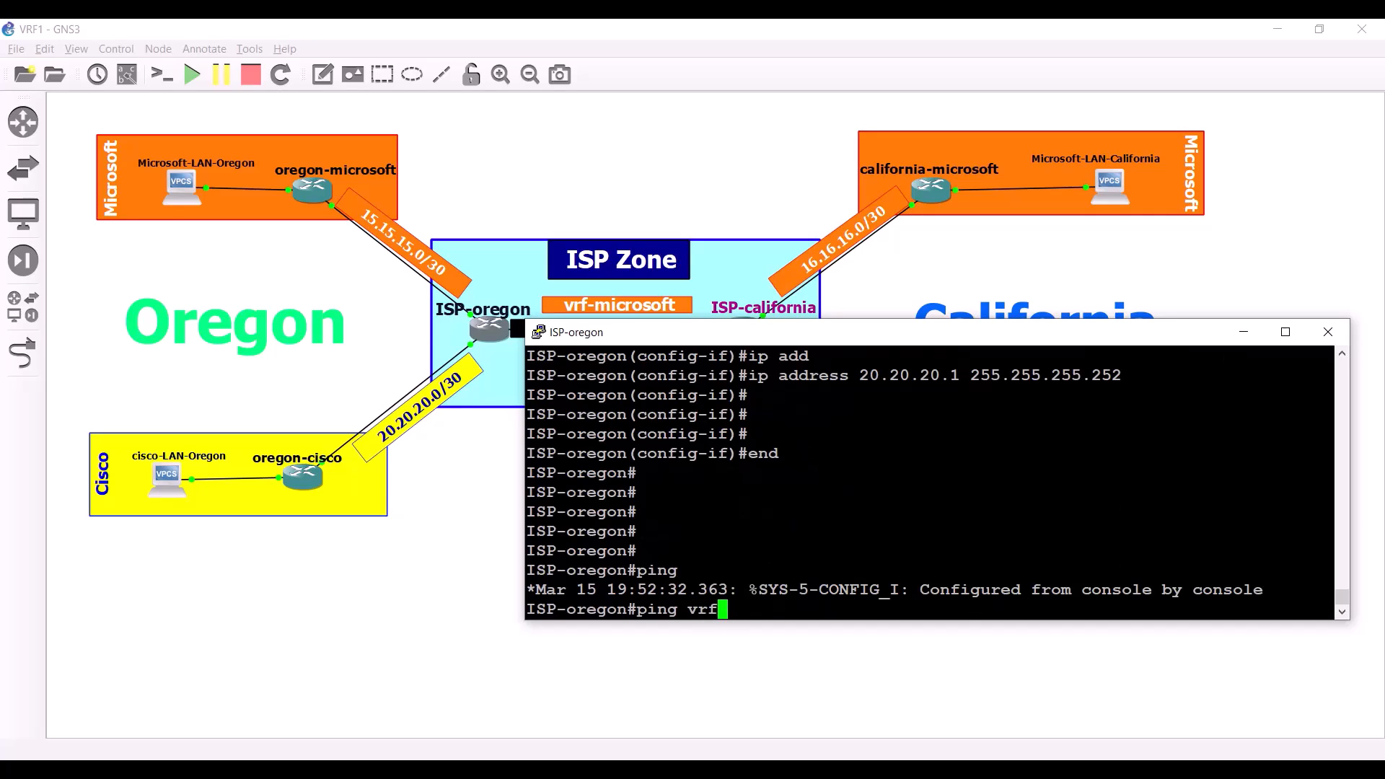
{"action": "type", "text": " vrf-cisco 20."}
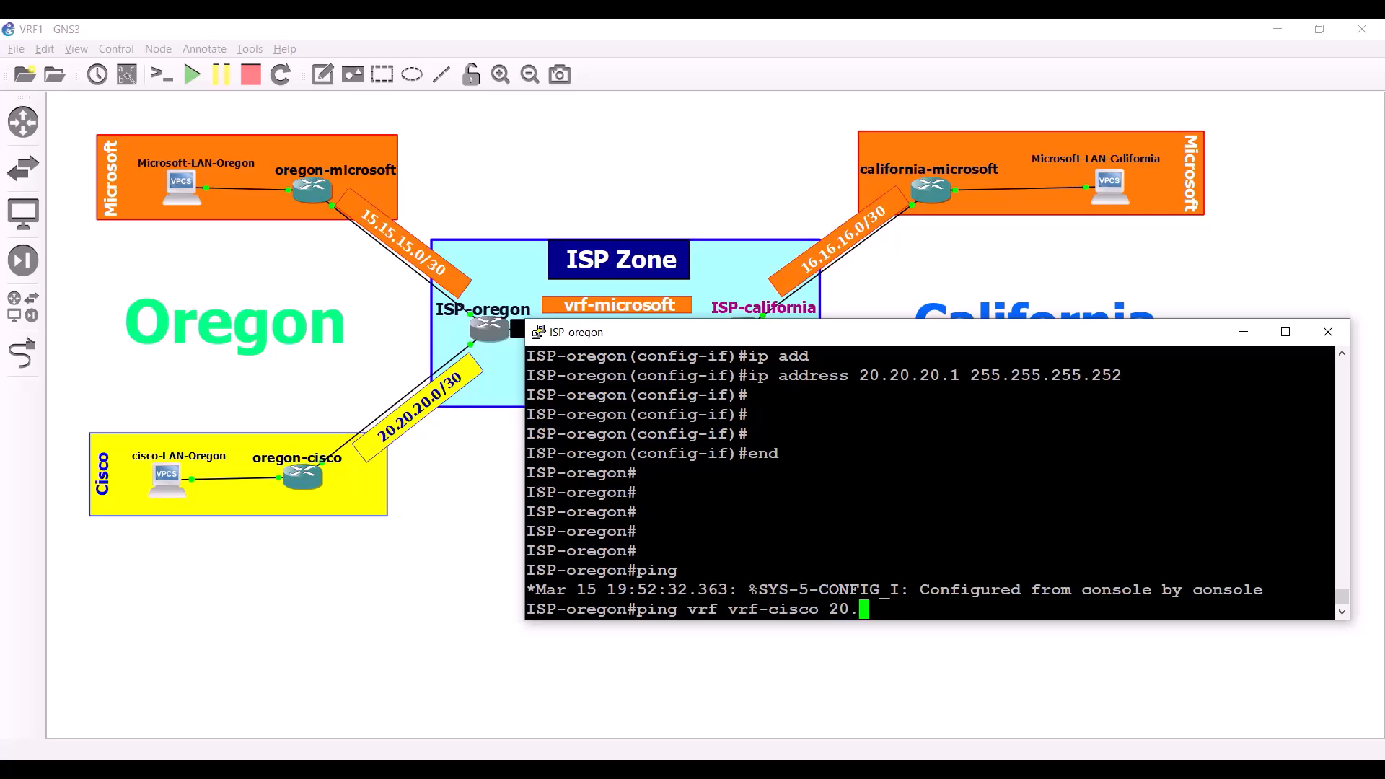
{"action": "type", "text": "20.20.2"}
{"action": "key", "text": "Return"}
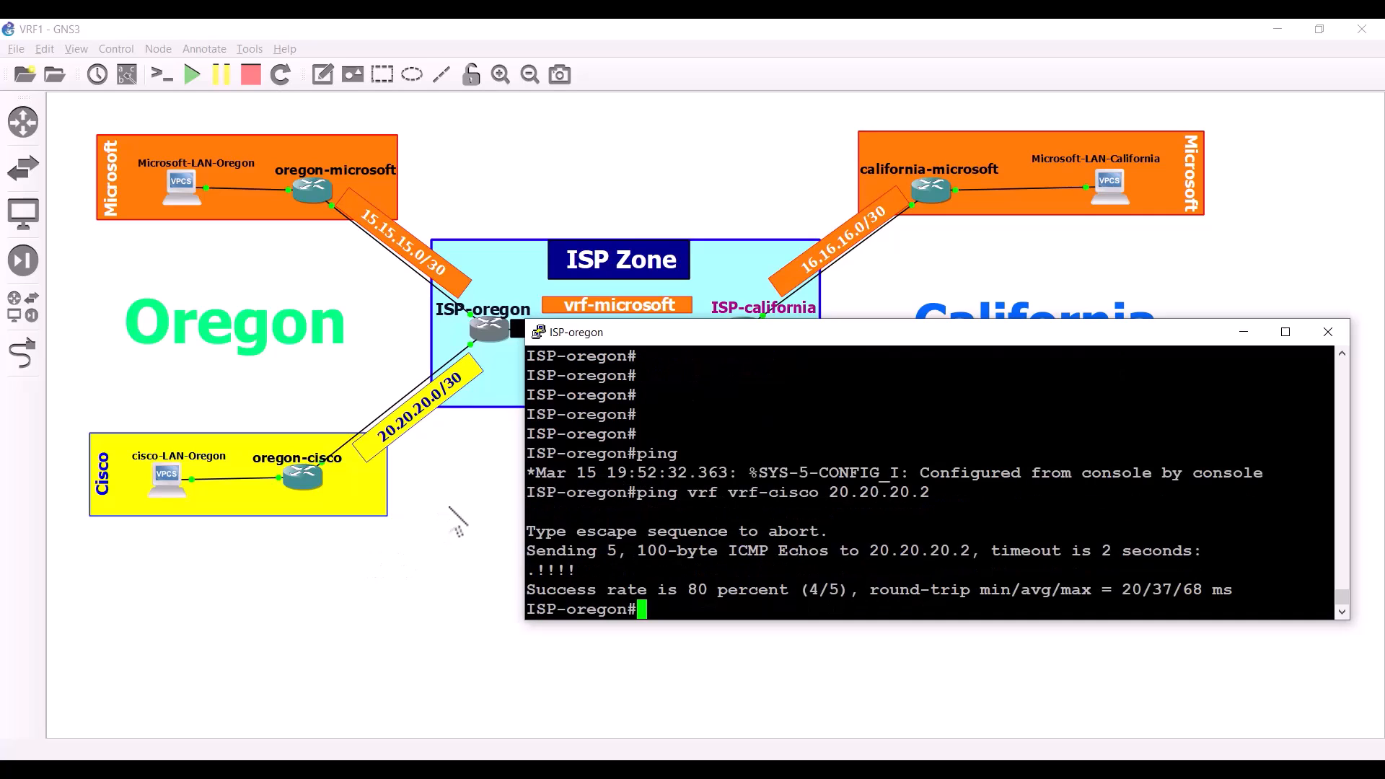
Bring up ISP-california's console and dismiss the unfinished ping to get back to an empty privileged prompt.
{"action": "left_click", "coordinate": [508, 498]}
{"action": "double_click", "coordinate": [743, 330]}
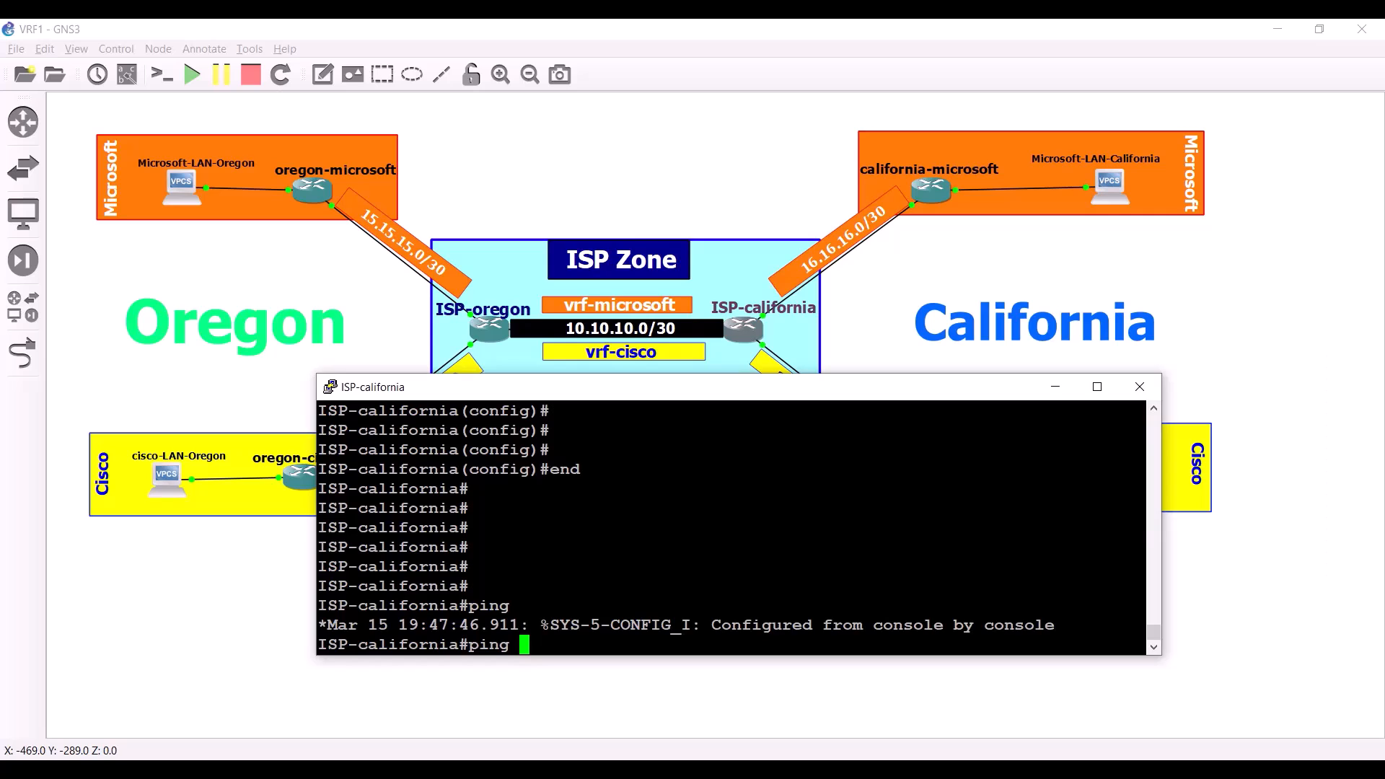
{"action": "key", "text": "Return"}
{"action": "key", "text": "Return"}
{"action": "key", "text": "Return"}
{"action": "key", "text": "Return"}
{"action": "key", "text": "Return"}
{"action": "key", "text": "Return"}
{"action": "key", "text": "Return"}
{"action": "key", "text": "Return"}
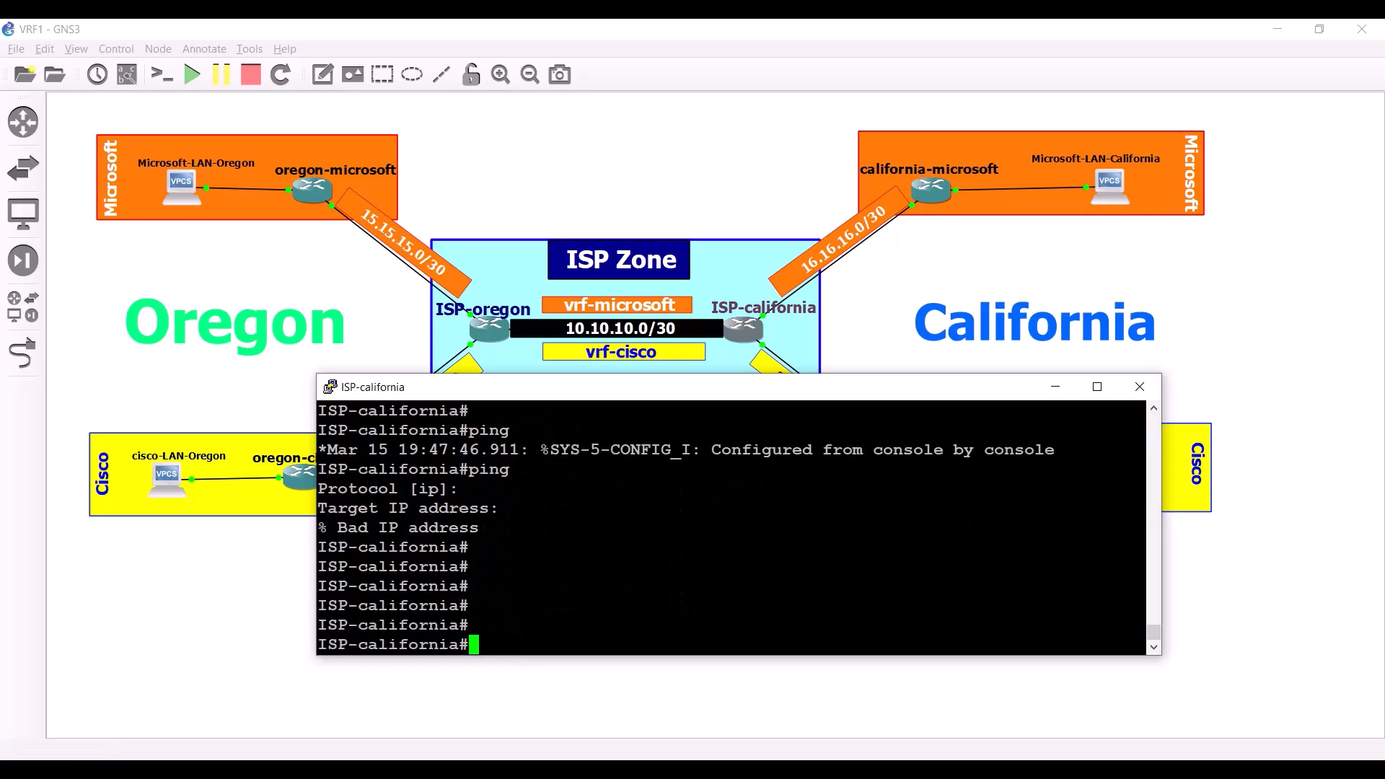
Check in the topology which ports link ISP-california and california-cisco, and return to ISP-california's console.
{"action": "left_click", "coordinate": [868, 349]}
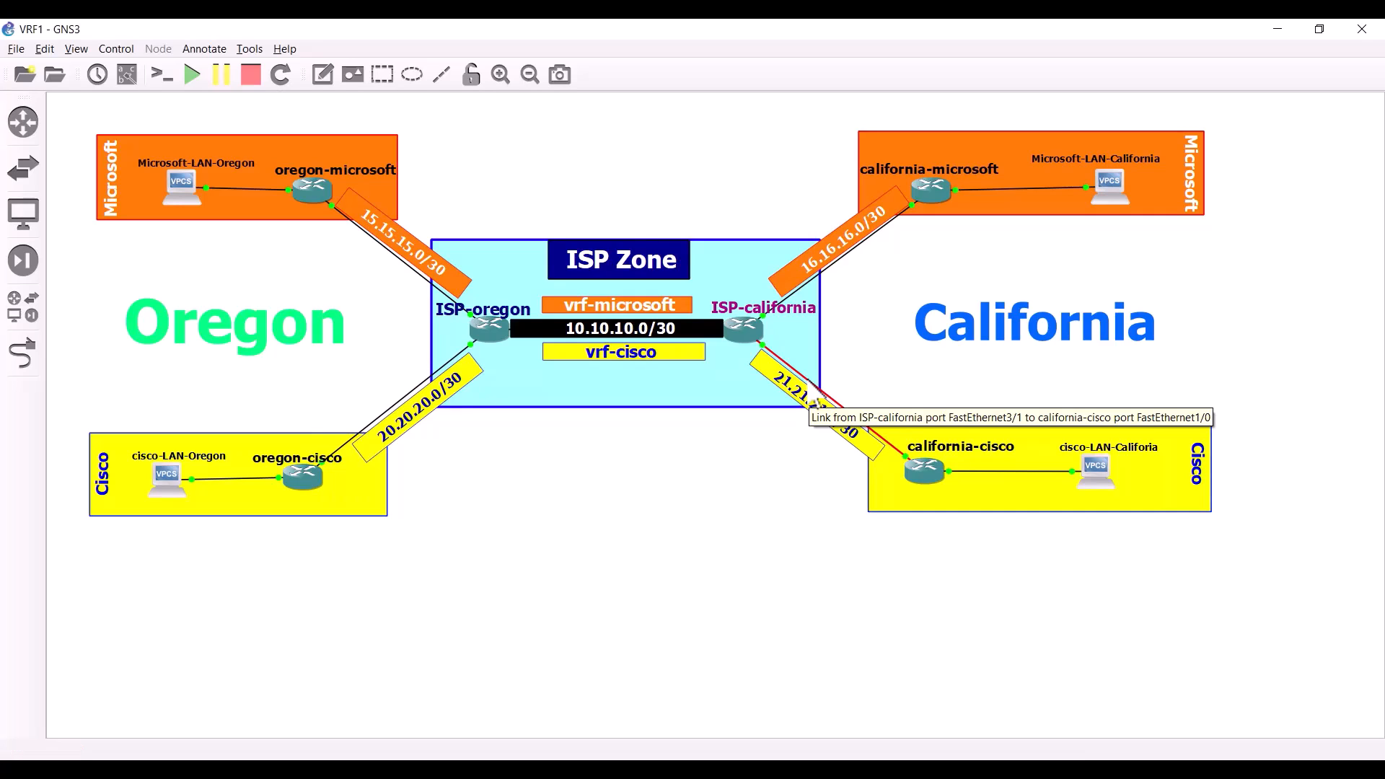
{"action": "double_click", "coordinate": [743, 336]}
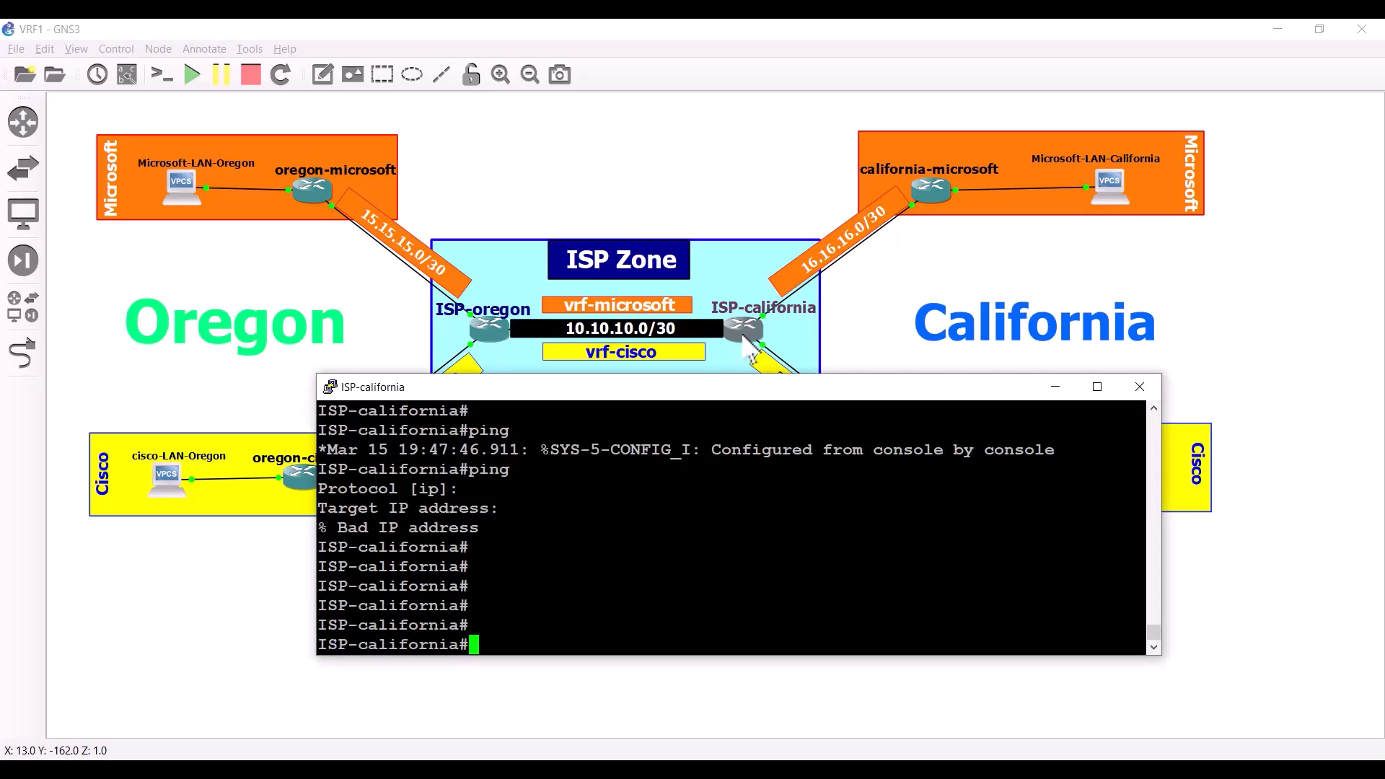
{"action": "key", "text": "Return"}
{"action": "key", "text": "Return"}
{"action": "key", "text": "Return"}
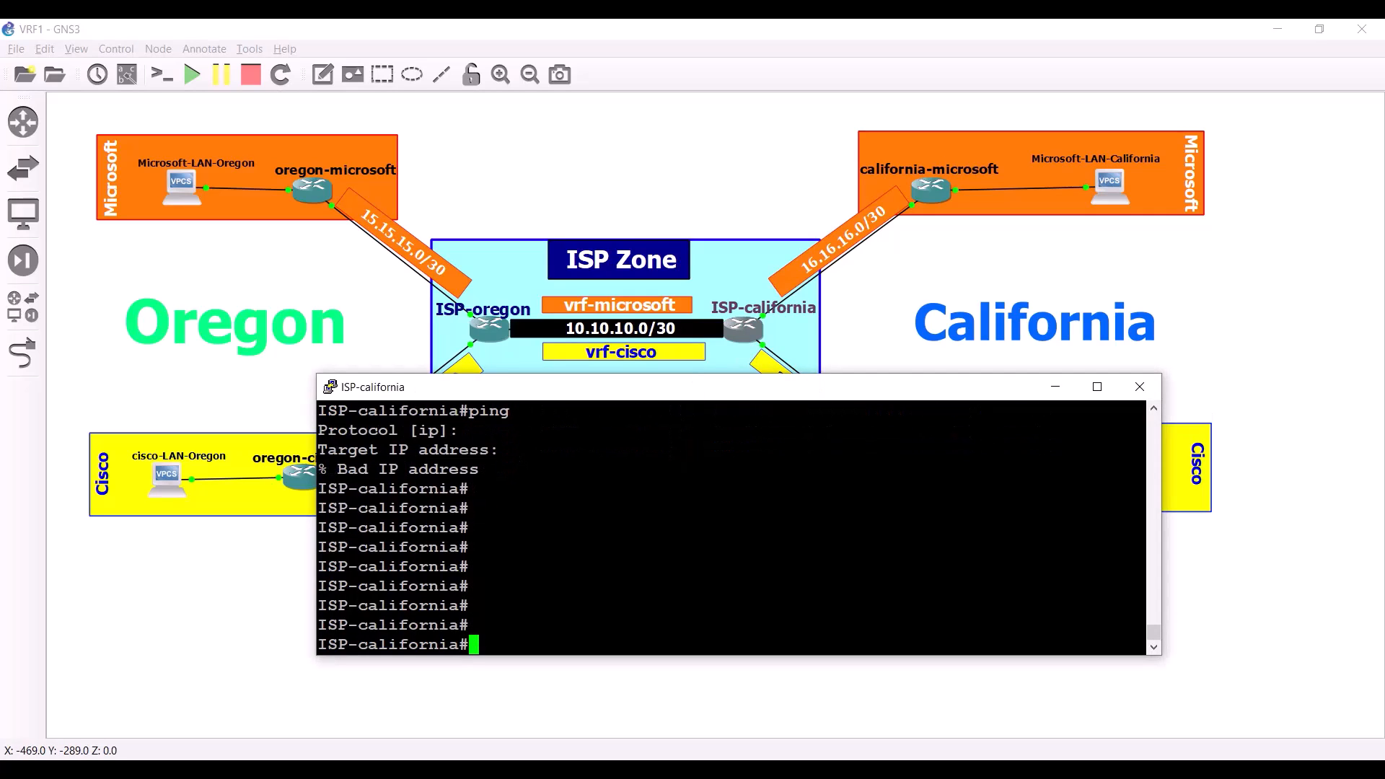
Display ISP-california's running configuration, examine the settings of FastEthernet3/1, and quit the listing.
{"action": "type", "text": "show "}
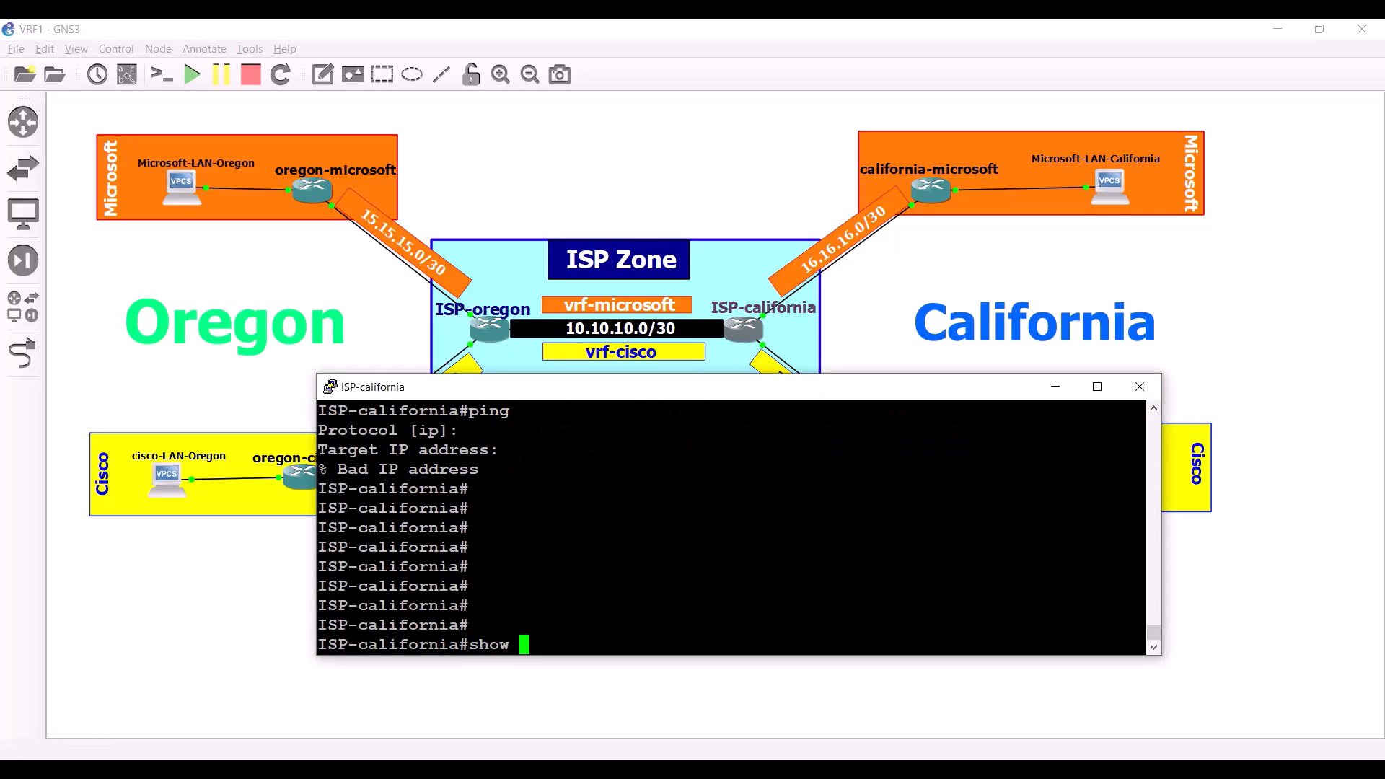
{"action": "type", "text": "run"}
{"action": "key", "text": "Tab"}
{"action": "key", "text": "Return"}
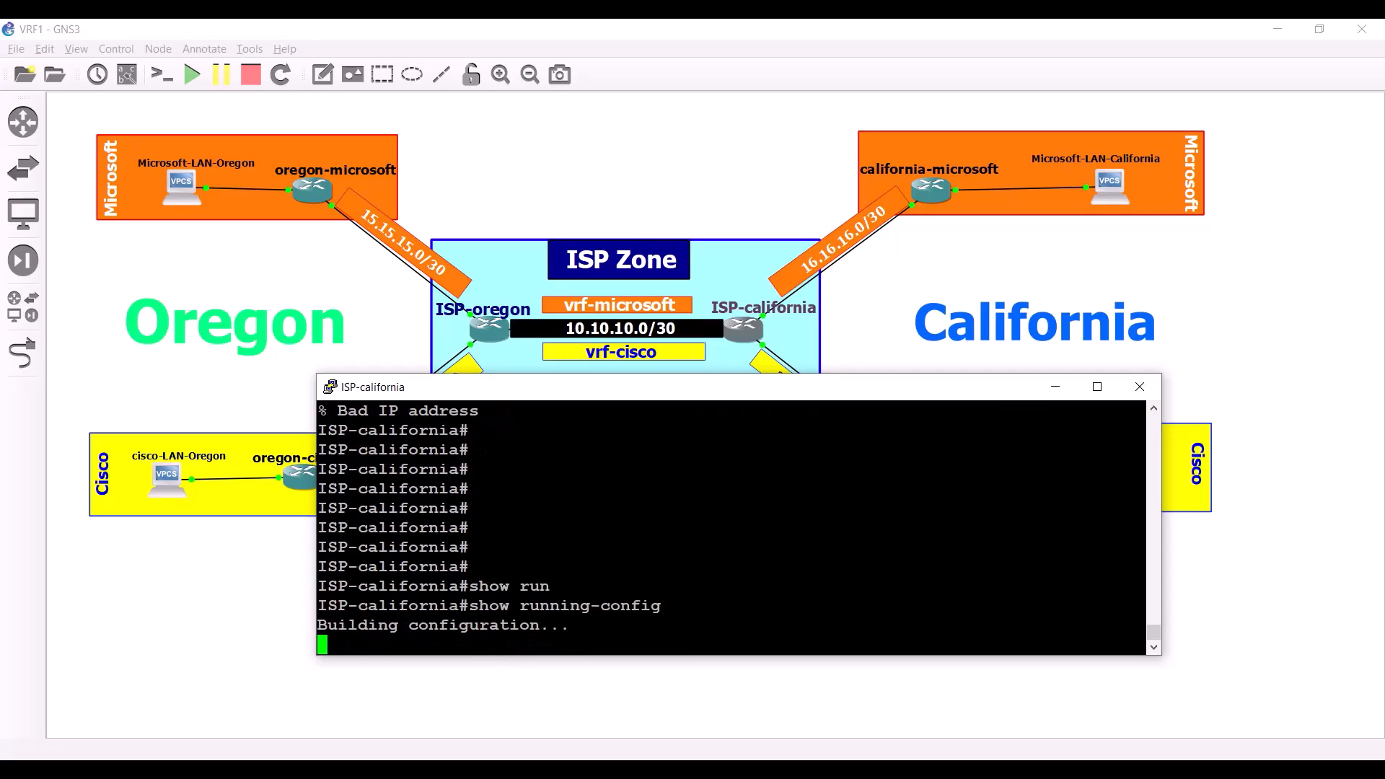
{"action": "key", "text": "space"}
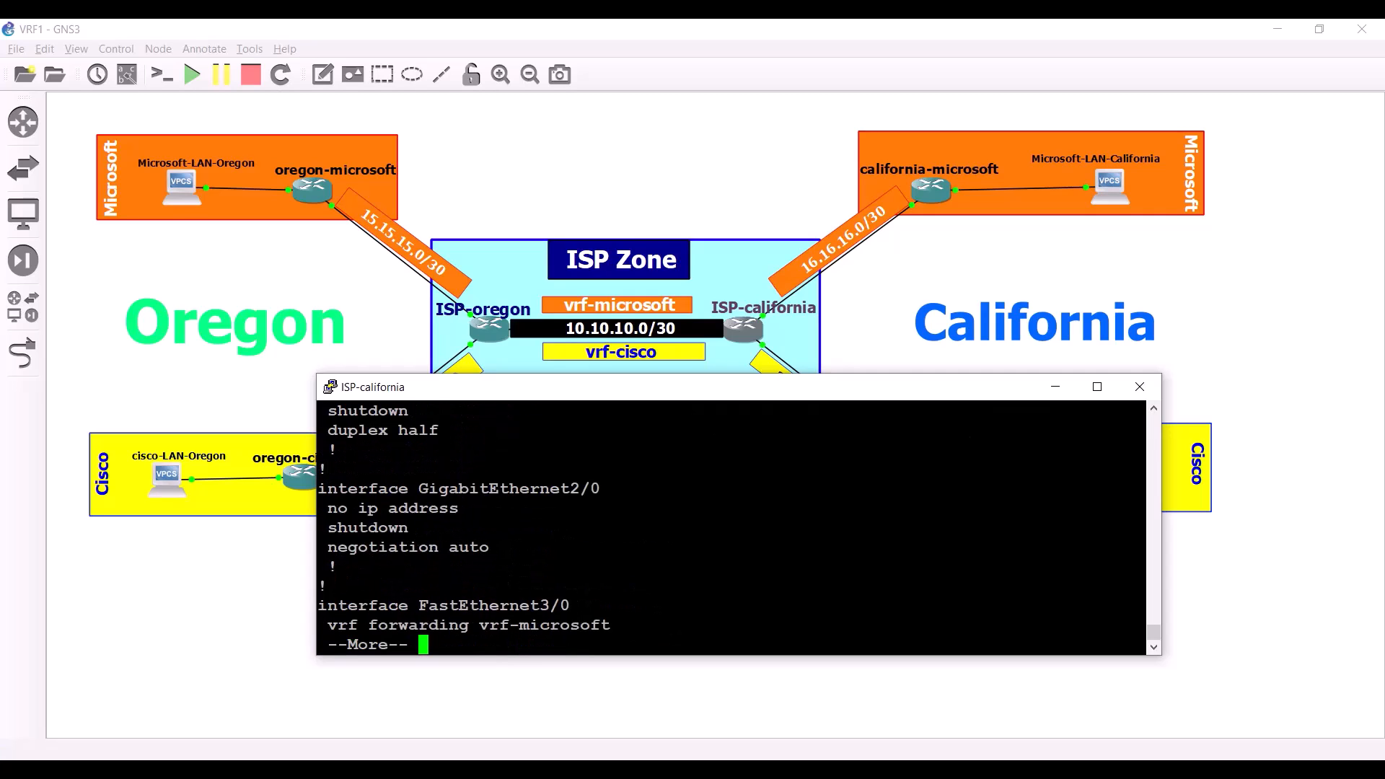
{"action": "key", "text": "Return"}
{"action": "key", "text": "Return"}
{"action": "key", "text": "Return"}
{"action": "key", "text": "Return"}
{"action": "key", "text": "Return"}
{"action": "key", "text": "Return"}
{"action": "key", "text": "Return"}
{"action": "key", "text": "Return"}
{"action": "key", "text": "Return"}
{"action": "key", "text": "Return"}
{"action": "key", "text": "Return"}
{"action": "key", "text": "Return"}
{"action": "key", "text": "Return"}
{"action": "key", "text": "Return"}
{"action": "key", "text": "Return"}
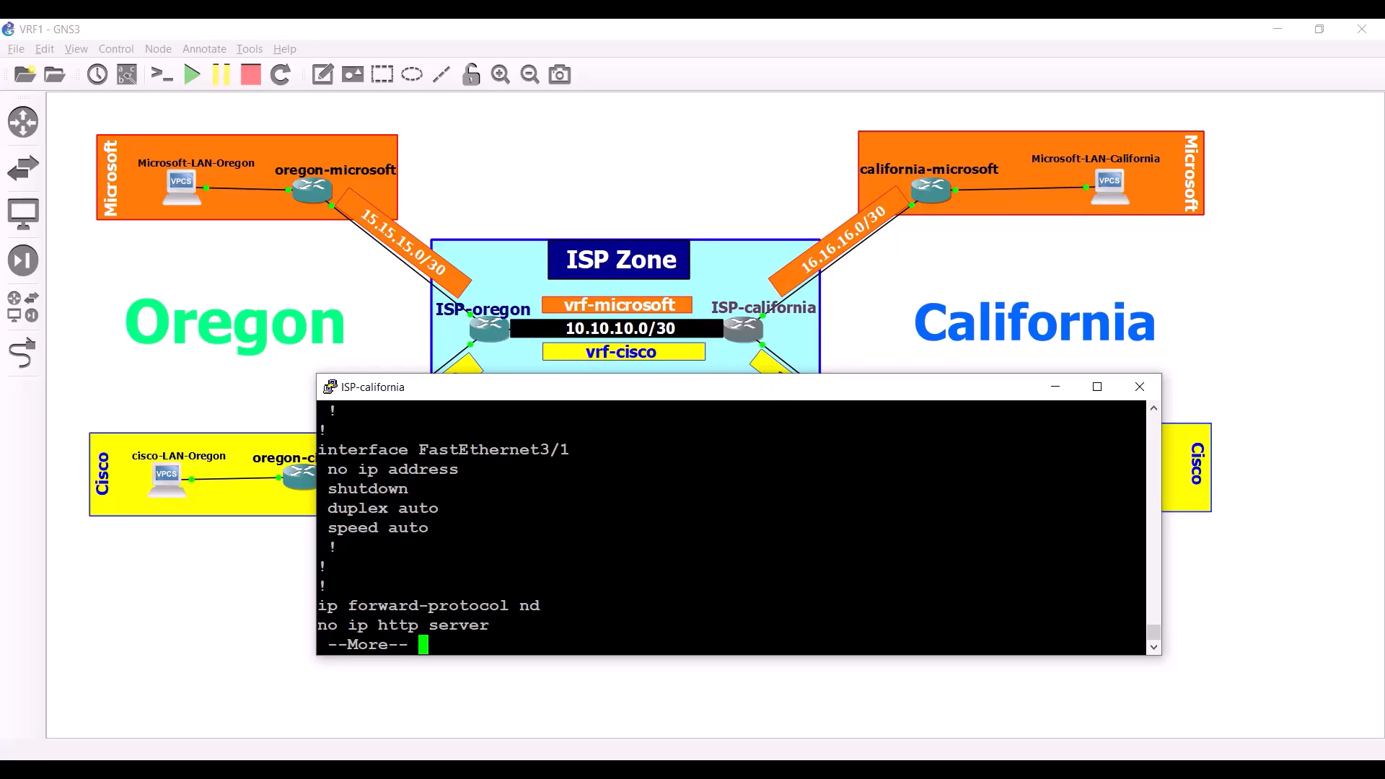
{"action": "key", "text": "q"}
{"action": "key", "text": "Return"}
{"action": "key", "text": "Return"}
{"action": "key", "text": "Return"}
{"action": "key", "text": "Return"}
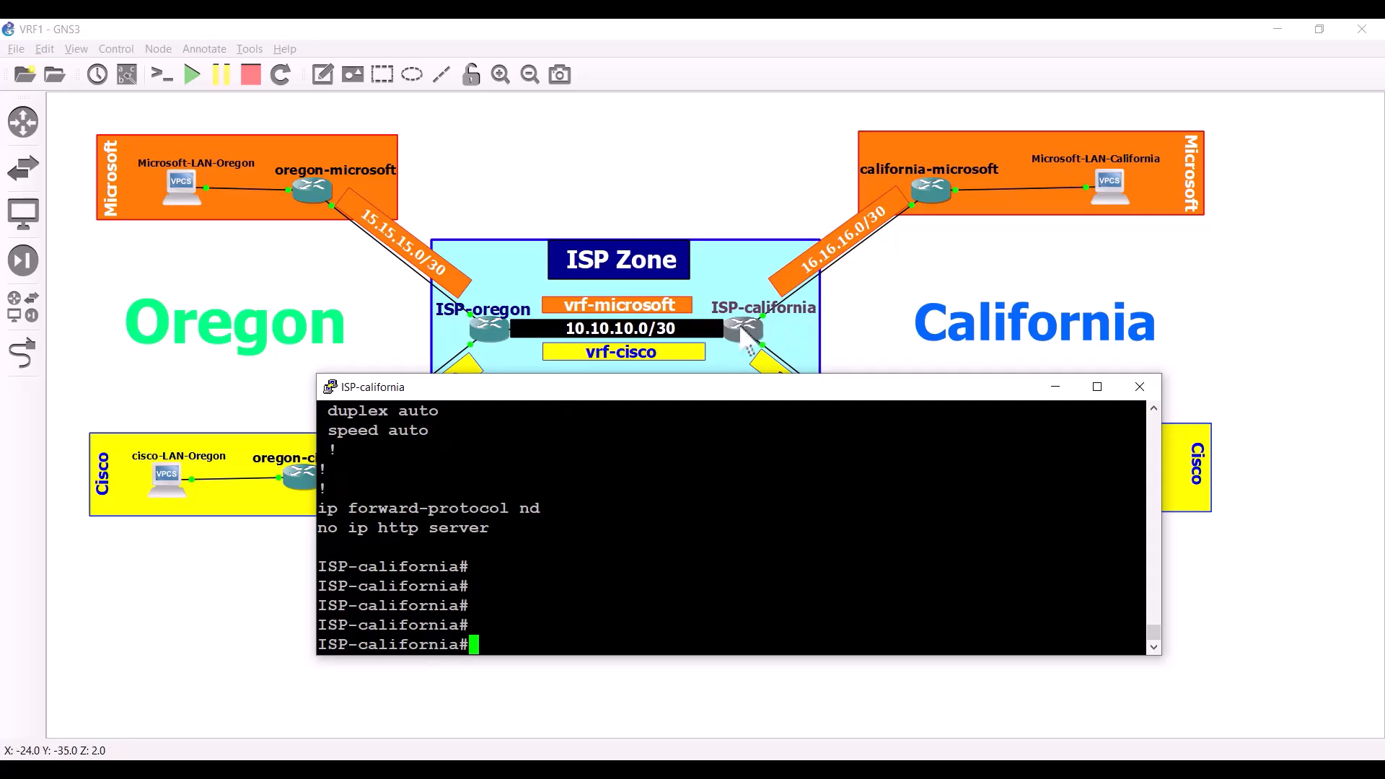
{"action": "key", "text": "Return"}
{"action": "key", "text": "Return"}
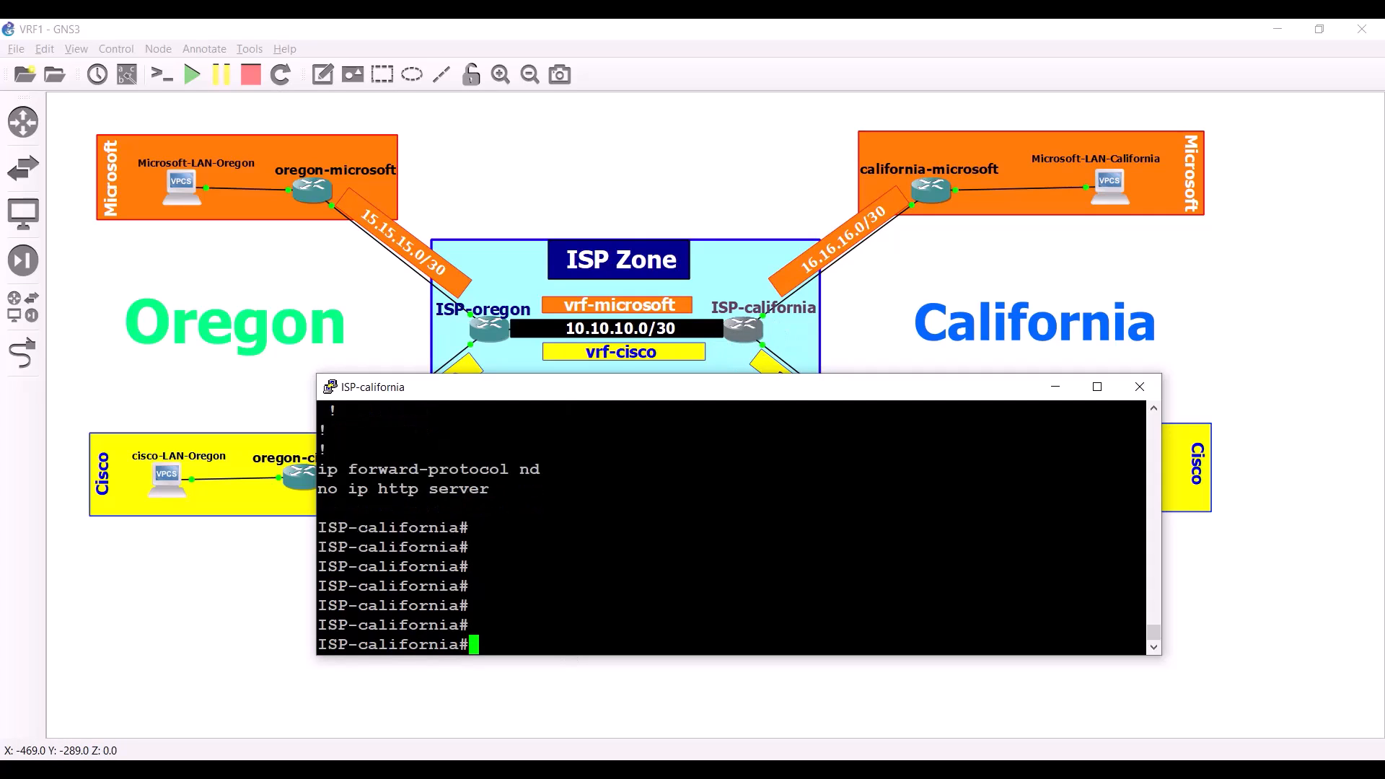
Enter configuration mode on ISP-california and enable interface FastEthernet 3/1 with no shutdown.
{"action": "type", "text": "conf t"}
{"action": "key", "text": "Return"}
{"action": "type", "text": "int fa "}
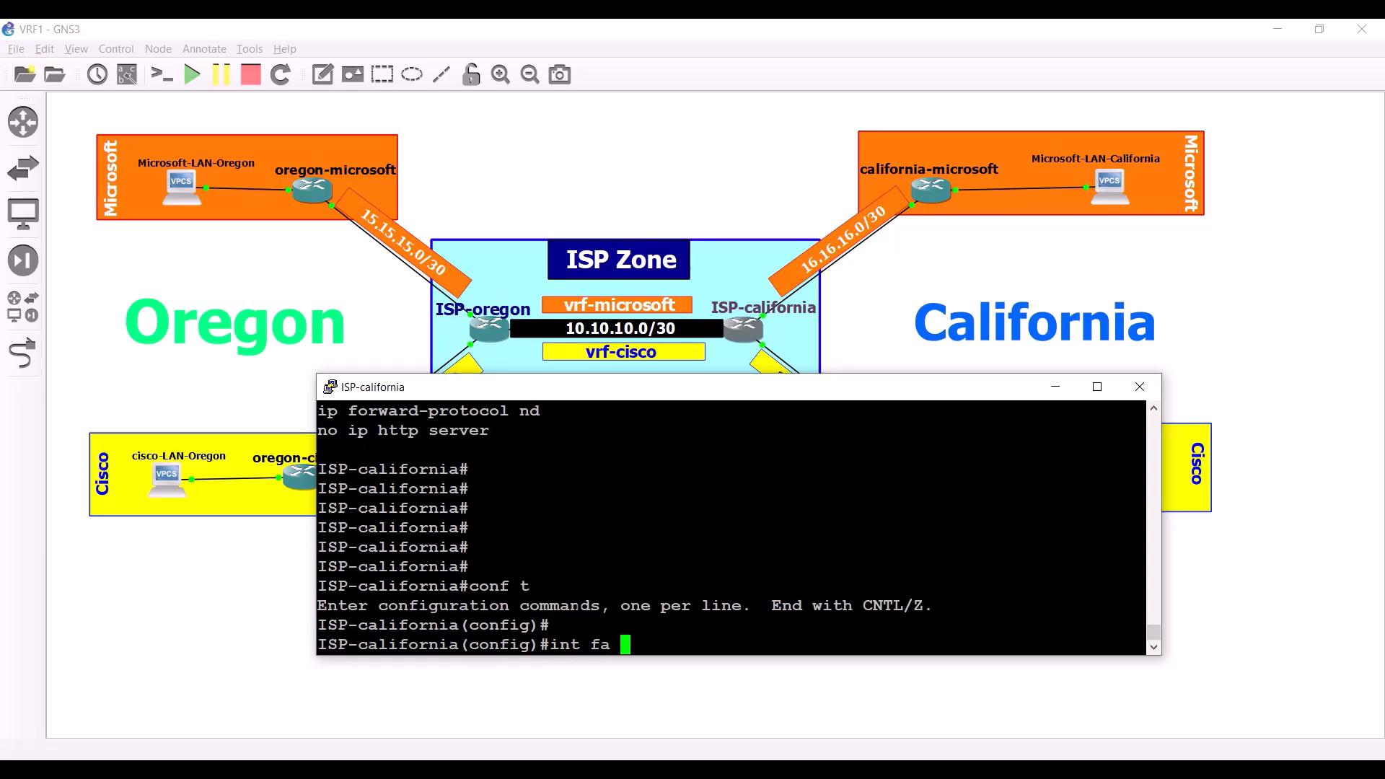
{"action": "type", "text": "3/1"}
{"action": "key", "text": "Return"}
{"action": "key", "text": "Return"}
{"action": "key", "text": "Return"}
{"action": "key", "text": "Return"}
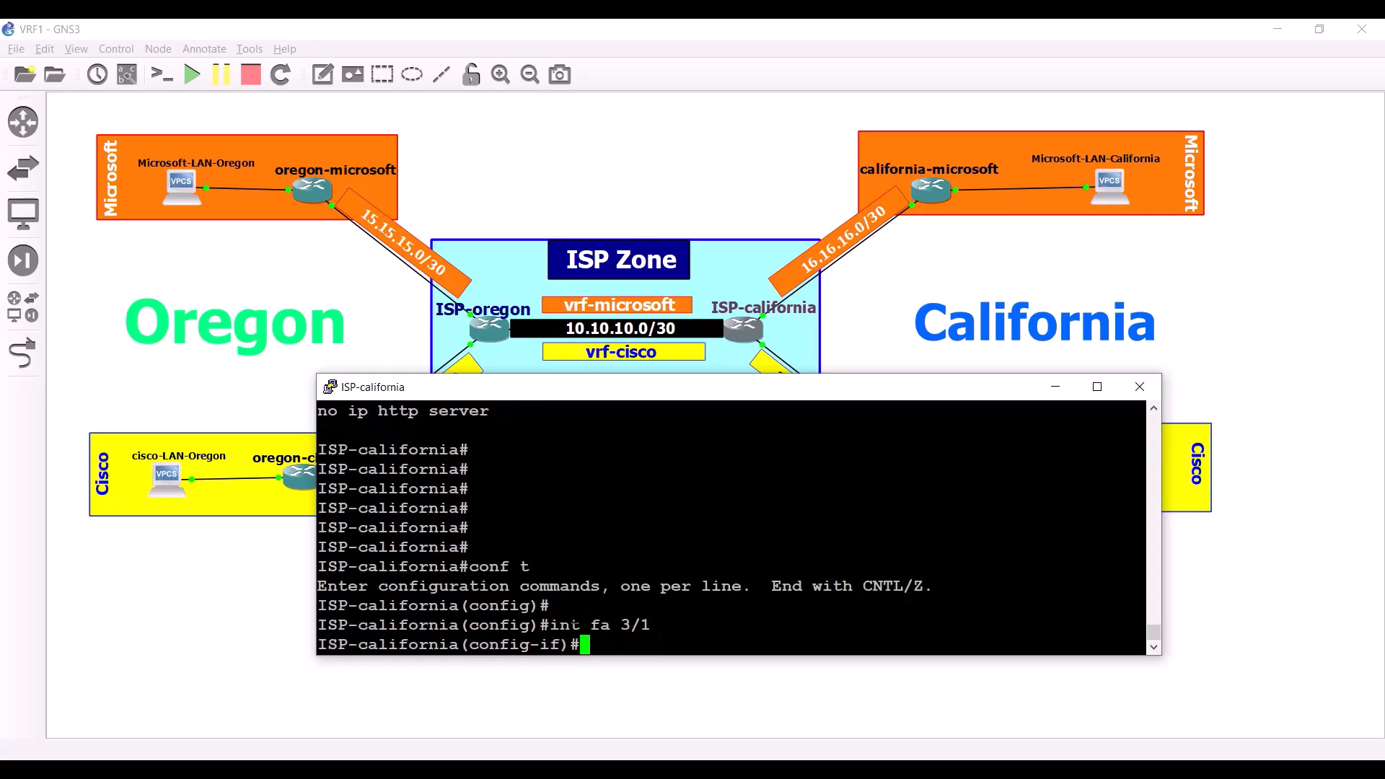
{"action": "type", "text": "nosh"}
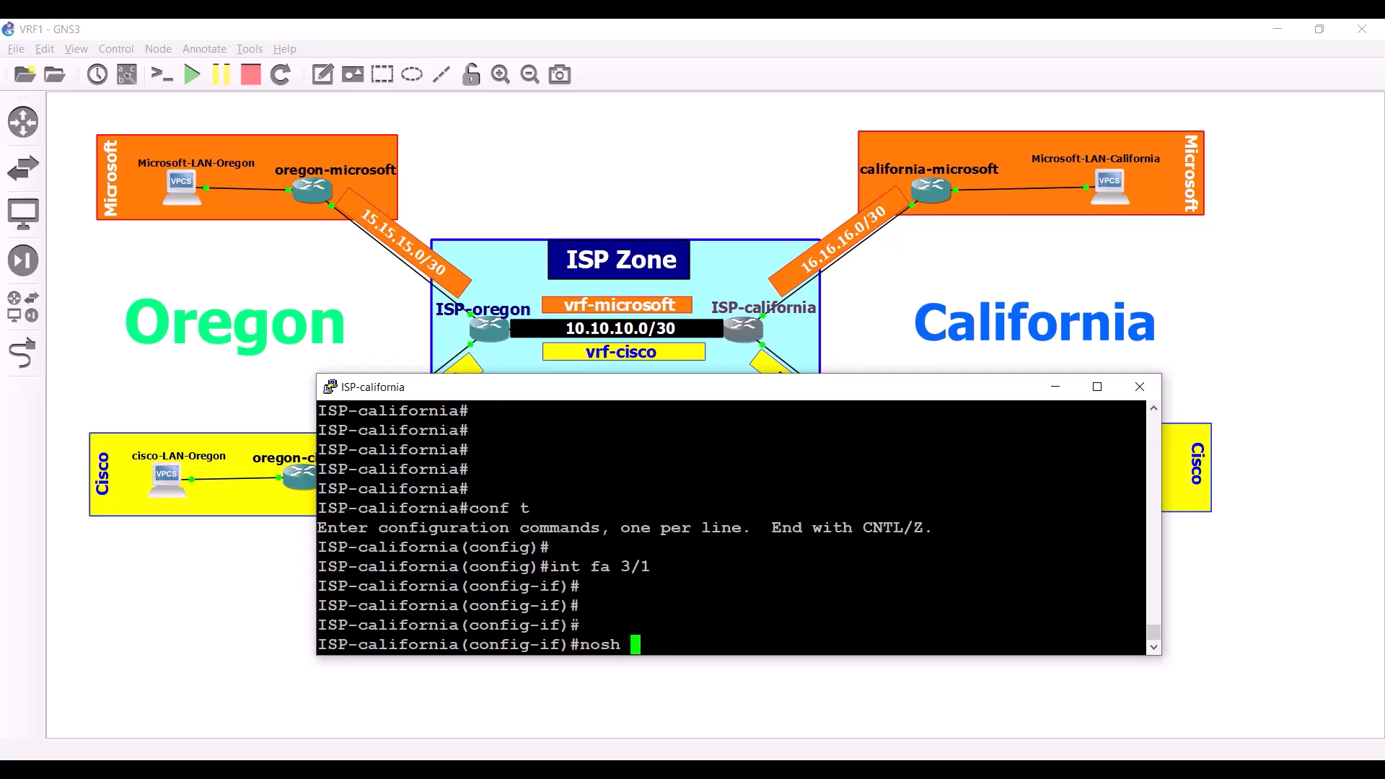
{"action": "key", "text": "BackSpace"}
{"action": "key", "text": "BackSpace"}
{"action": "type", "text": "shut"}
{"action": "key", "text": "Return"}
{"action": "key", "text": "Return"}
{"action": "key", "text": "Return"}
{"action": "key", "text": "Return"}
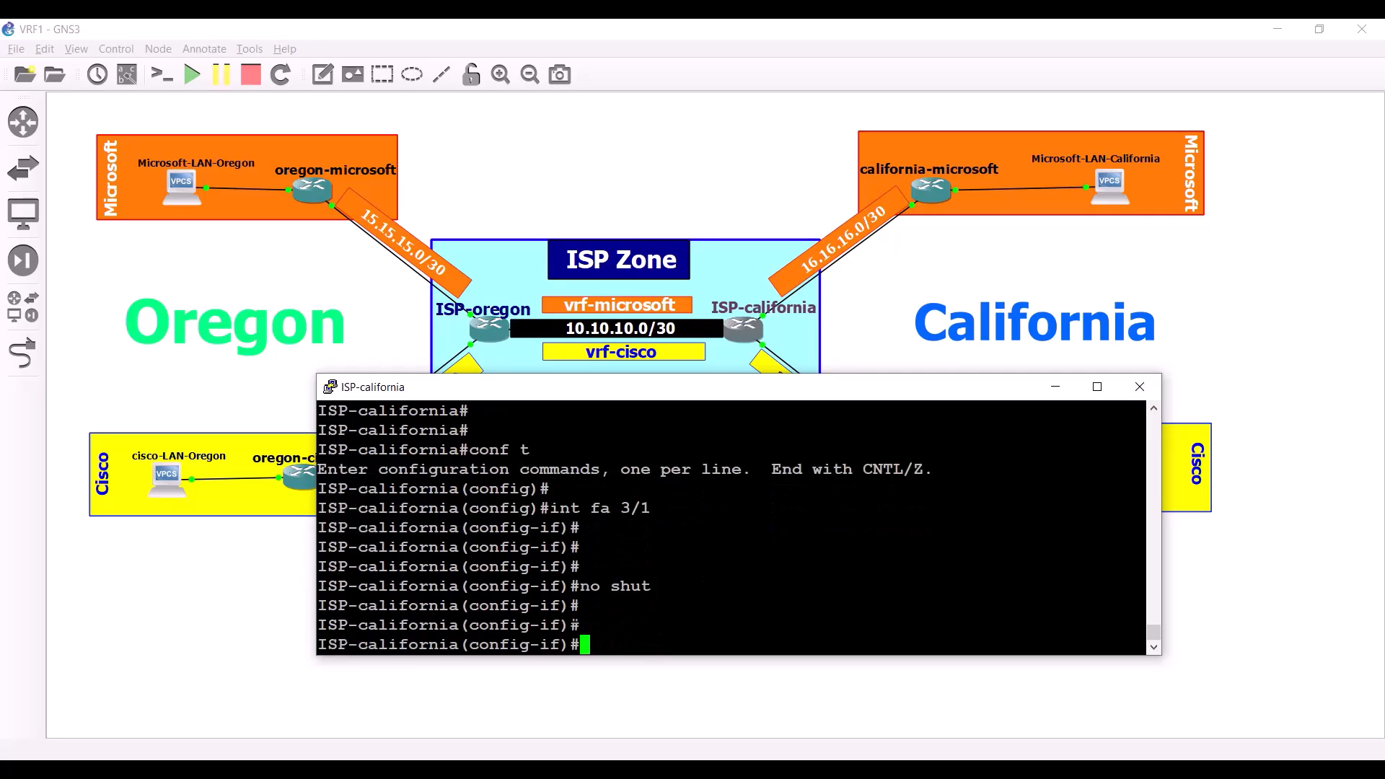
Assign ISP-california's FastEthernet 3/1 to vrf-cisco with VRF forwarding.
{"action": "type", "text": "vrf "}
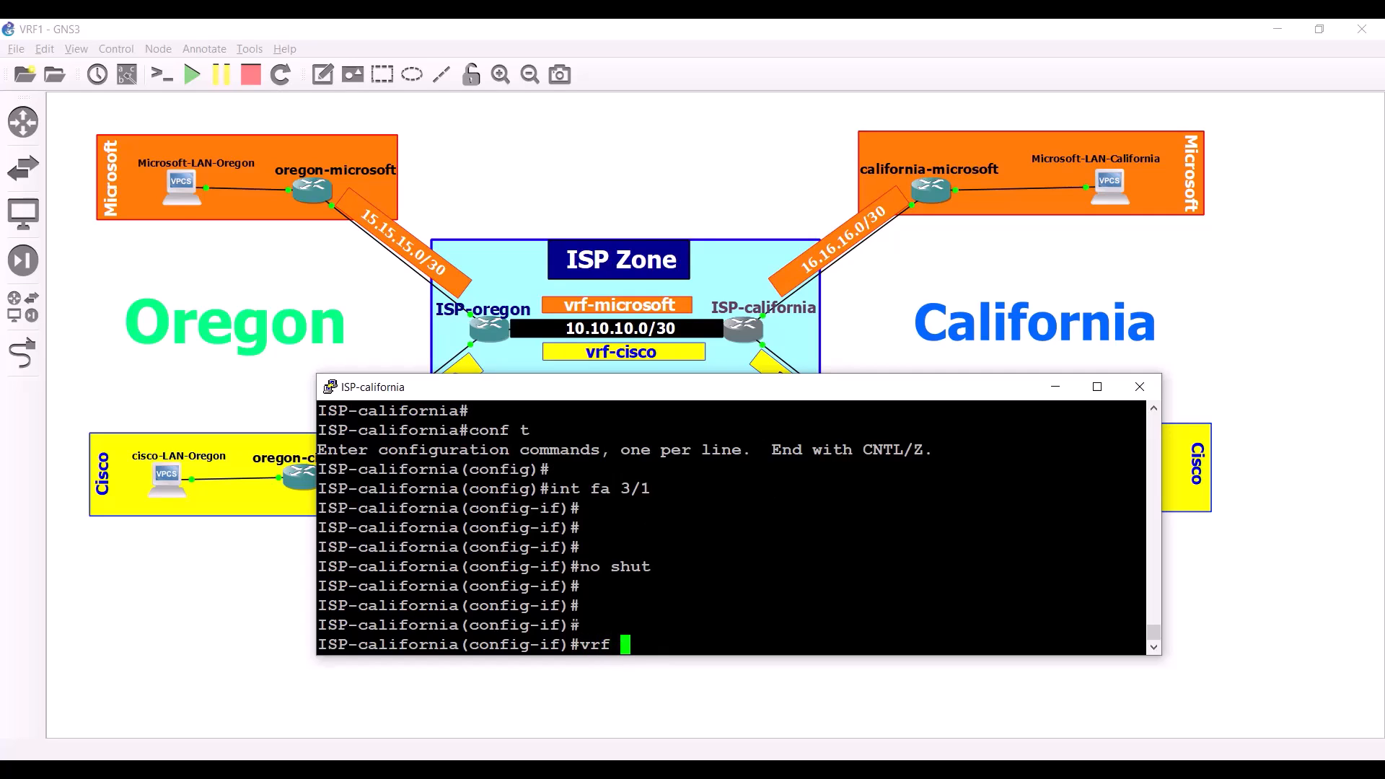
{"action": "type", "text": "fo"}
{"action": "key", "text": "Tab"}
{"action": "type", "text": "vrf"}
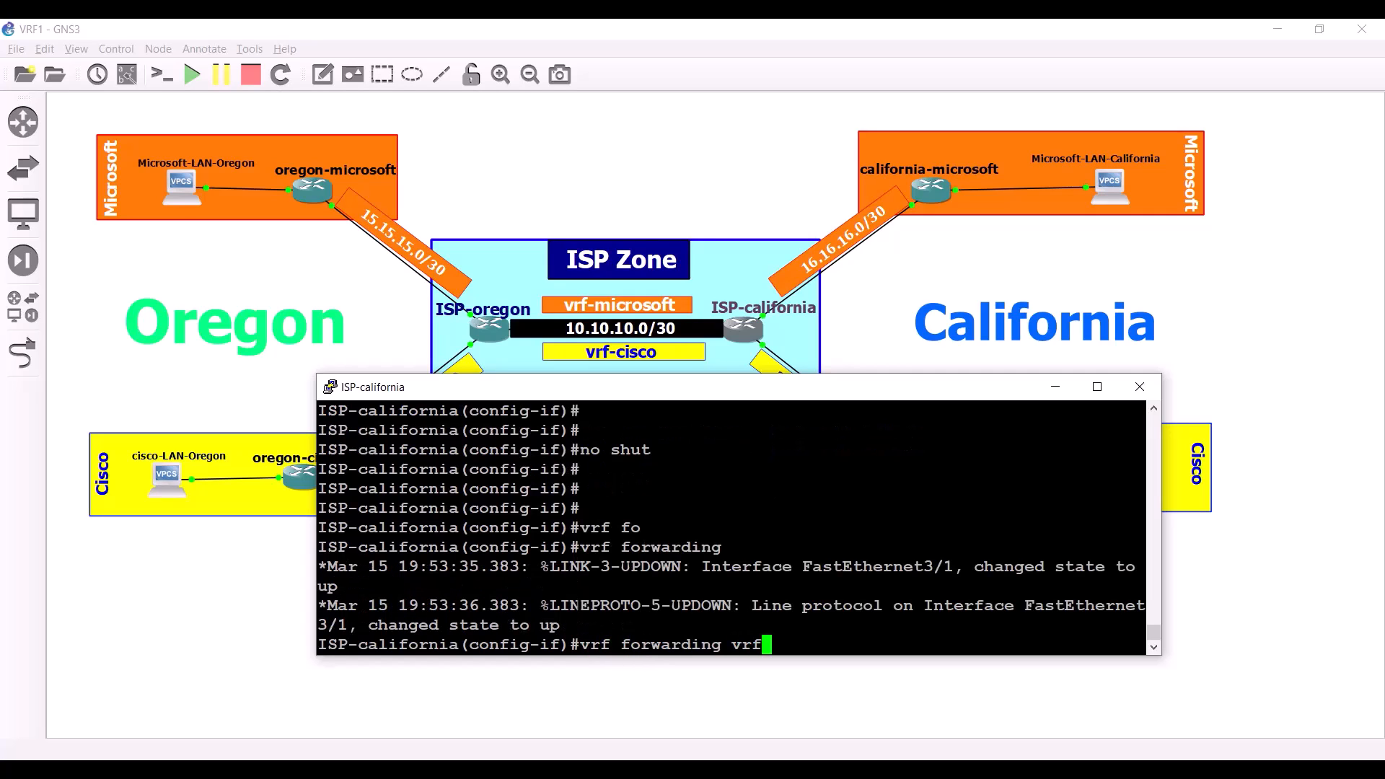
{"action": "type", "text": "-cisco"}
{"action": "key", "text": "Return"}
{"action": "key", "text": "Return"}
{"action": "key", "text": "Return"}
{"action": "key", "text": "Return"}
{"action": "key", "text": "Return"}
Give ISP-california's FastEthernet 3/1 the IP address 21.21.21.1 with mask 255.255.255.252 and return to privileged mode.
{"action": "type", "text": "ip "}
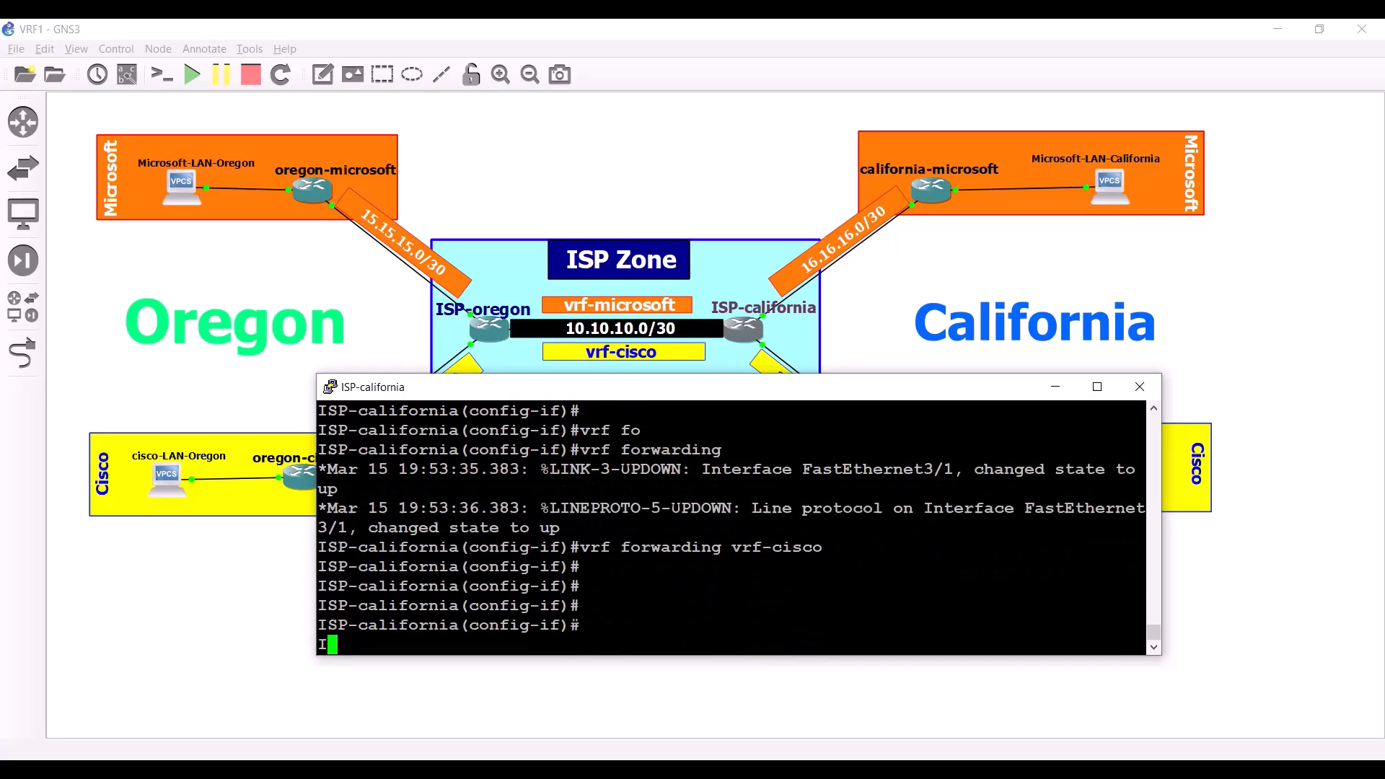
{"action": "type", "text": "add"}
{"action": "key", "text": "Tab"}
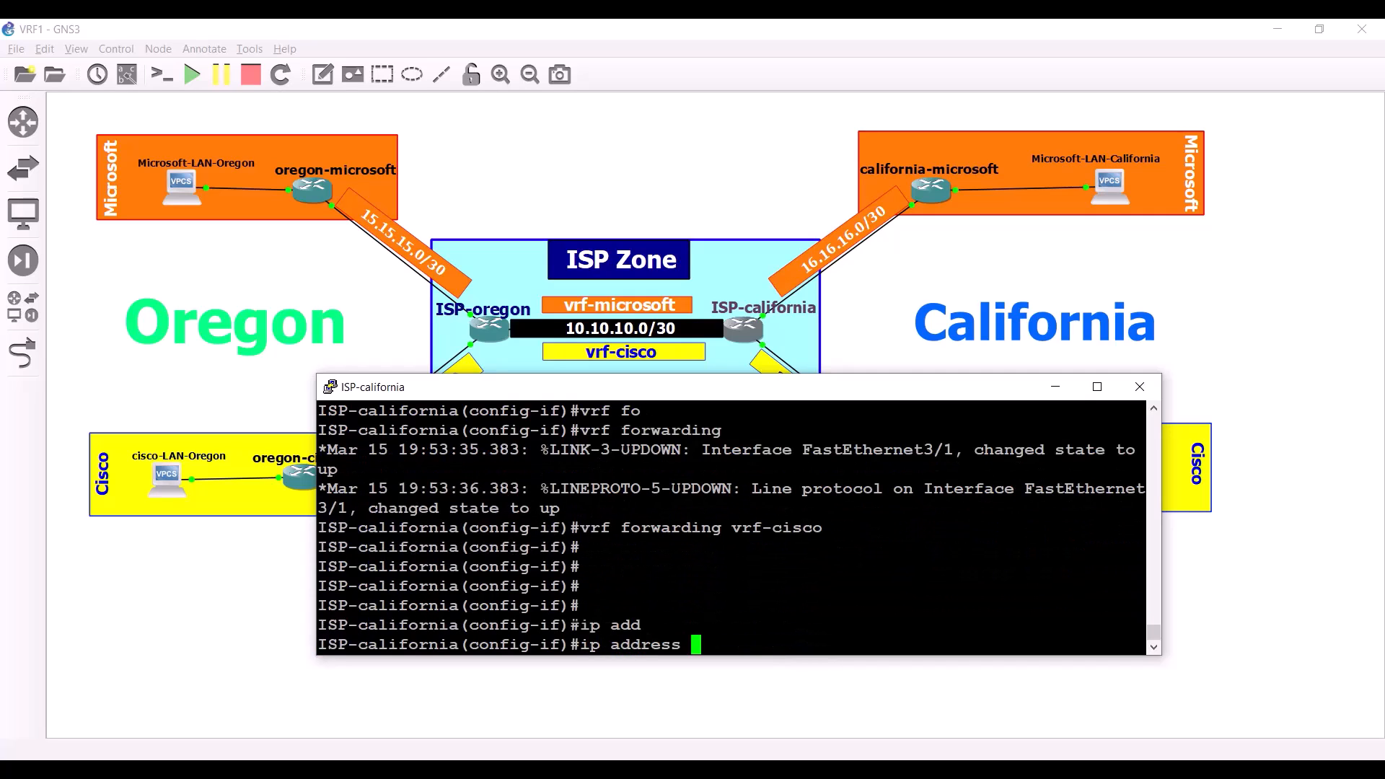
{"action": "left_click_drag", "start_coordinate": [721, 387], "coordinate": [577, 436]}
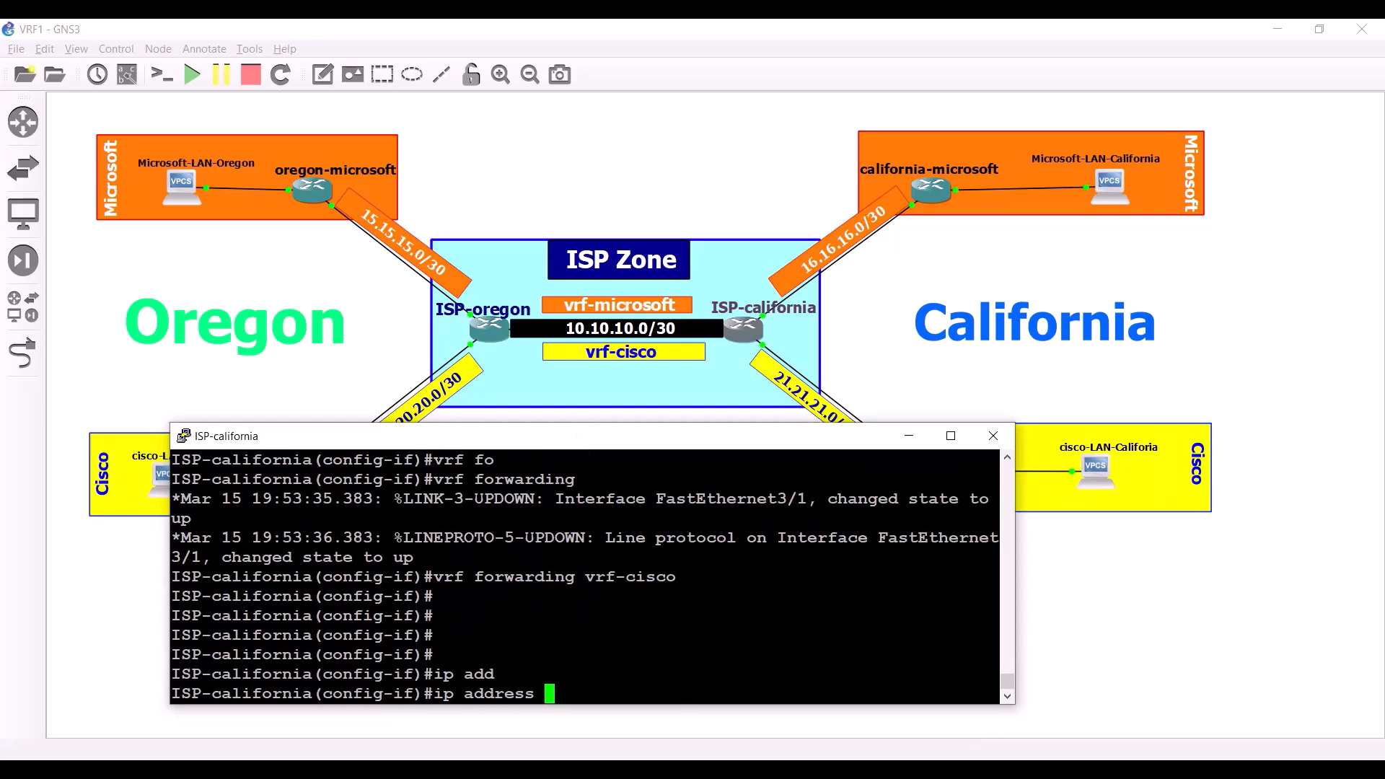
{"action": "type", "text": "21.21.21.1 255.2"}
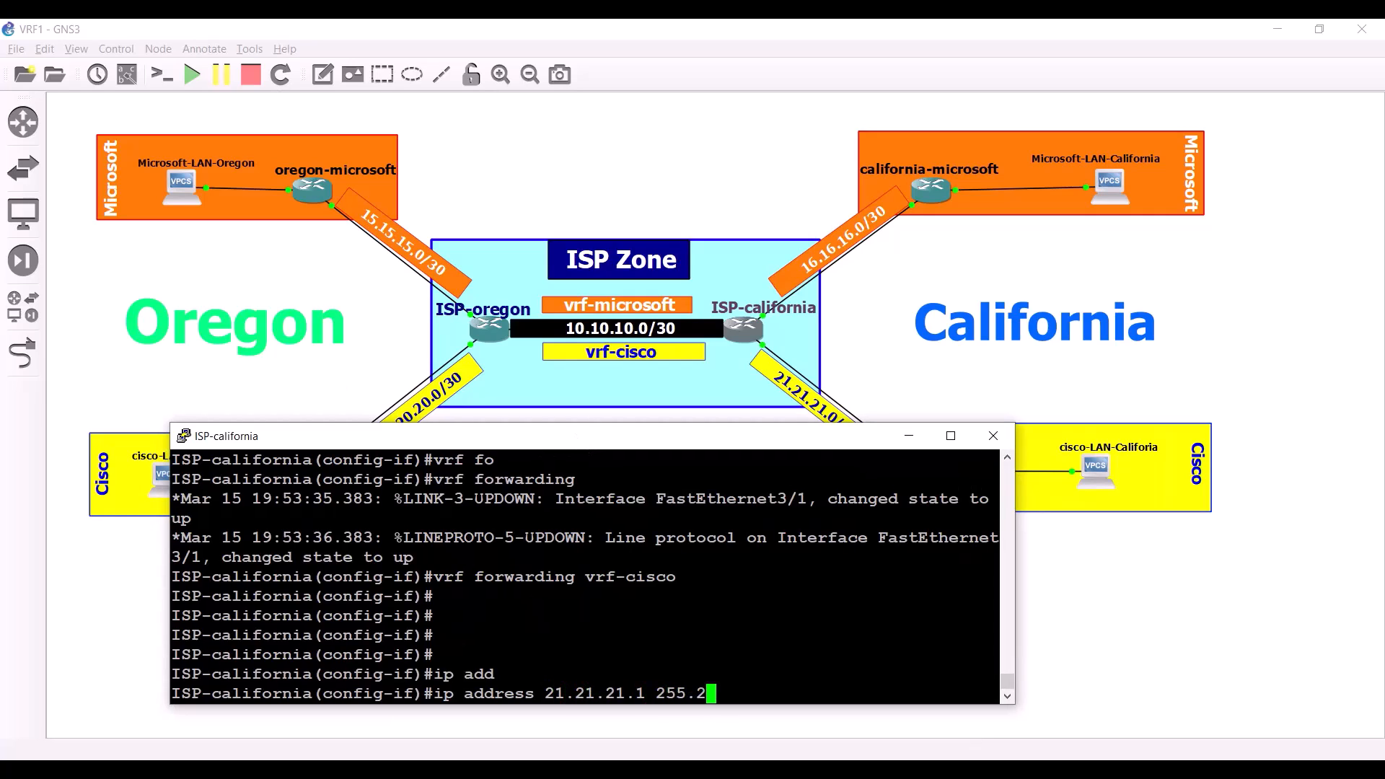
{"action": "type", "text": "55.255.252"}
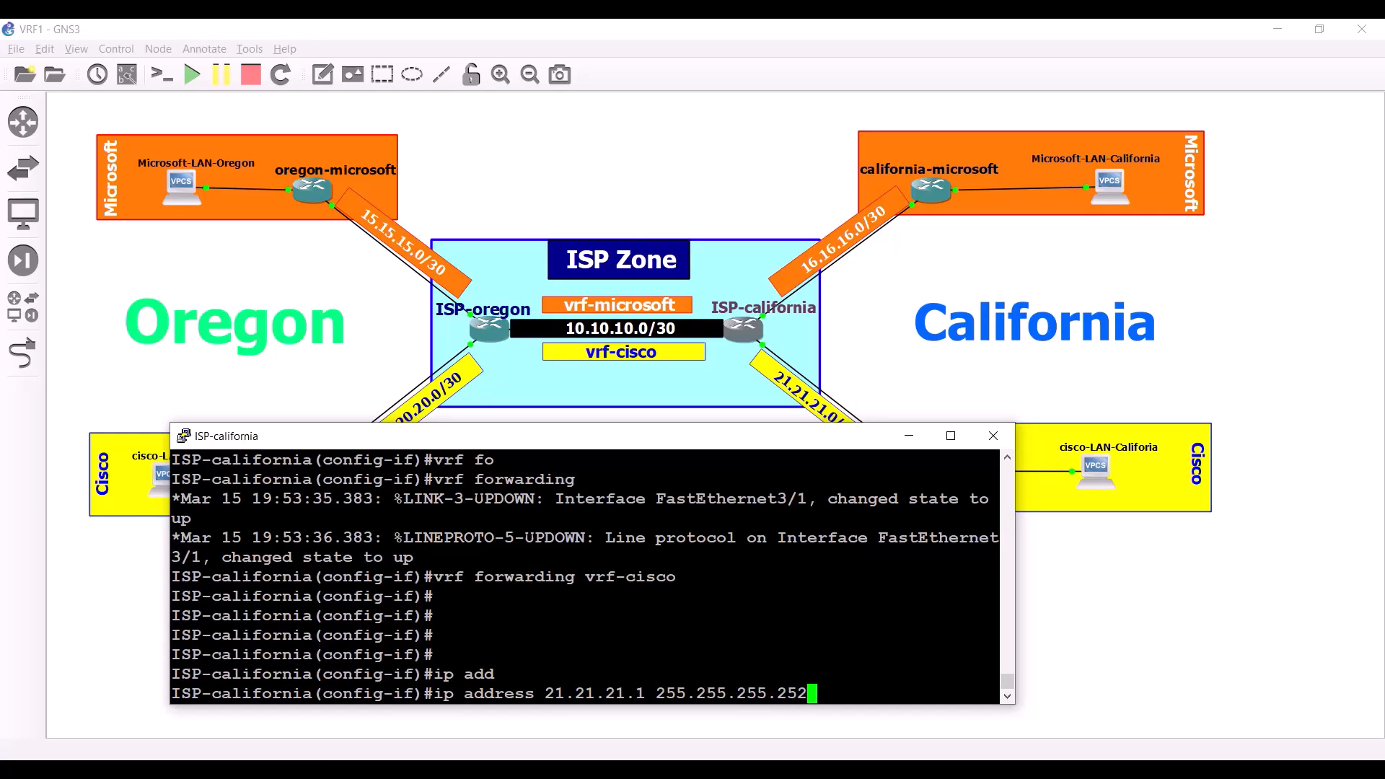
{"action": "key", "text": "Return"}
{"action": "key", "text": "Return"}
{"action": "key", "text": "Return"}
{"action": "key", "text": "Return"}
{"action": "key", "text": "Return"}
{"action": "type", "text": "end"}
{"action": "key", "text": "Return"}
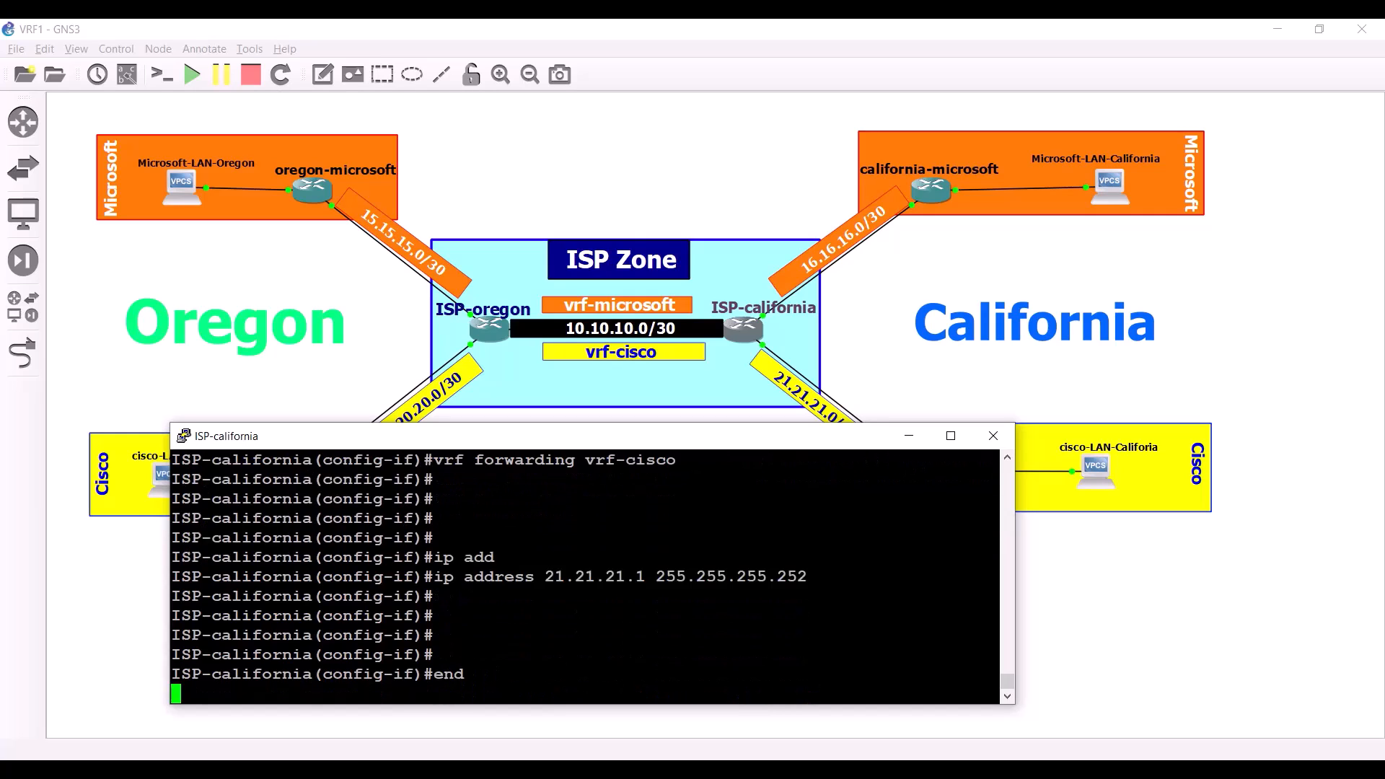
{"action": "key", "text": "Return"}
{"action": "key", "text": "Return"}
Bring up oregon-cisco's console, quit the unfinished configuration listing, and exit interface configuration to privileged mode.
{"action": "left_click", "coordinate": [1003, 303]}
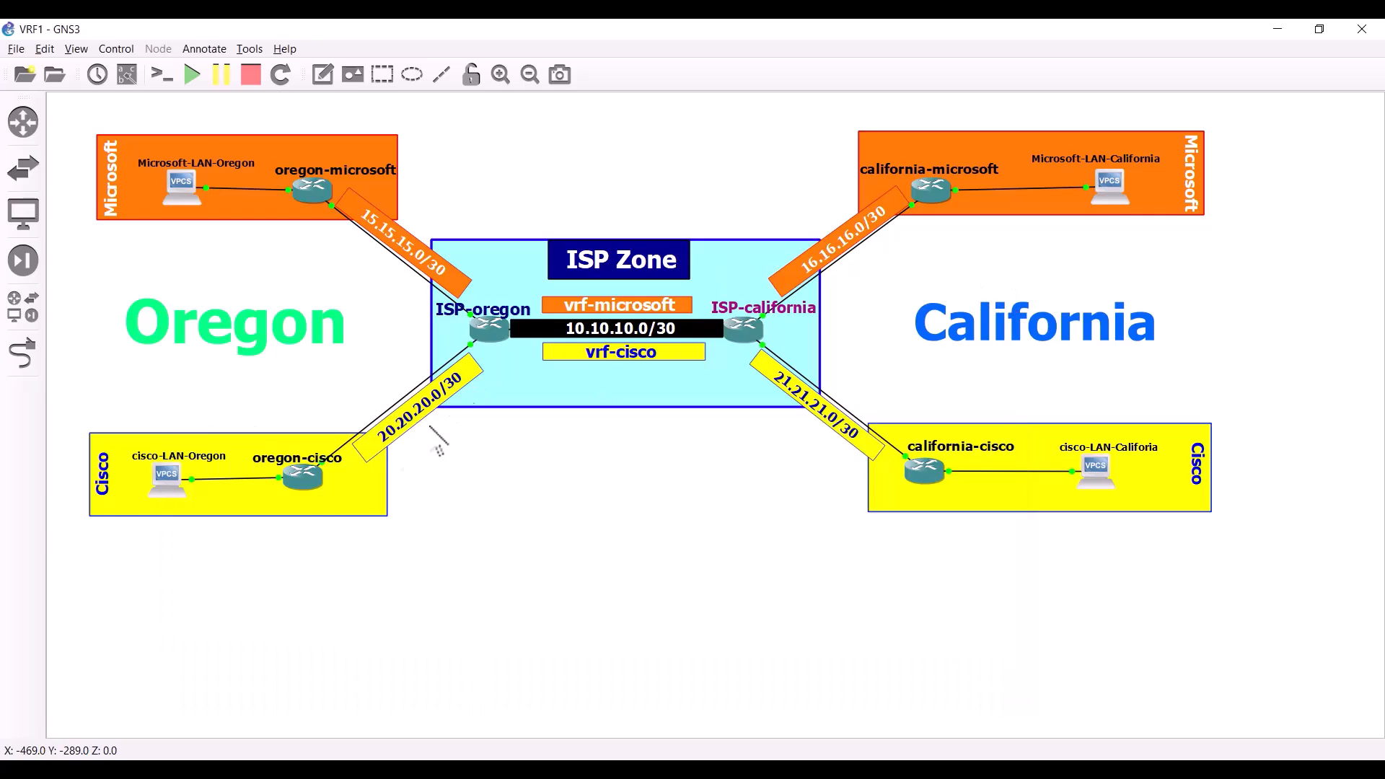
{"action": "double_click", "coordinate": [317, 482]}
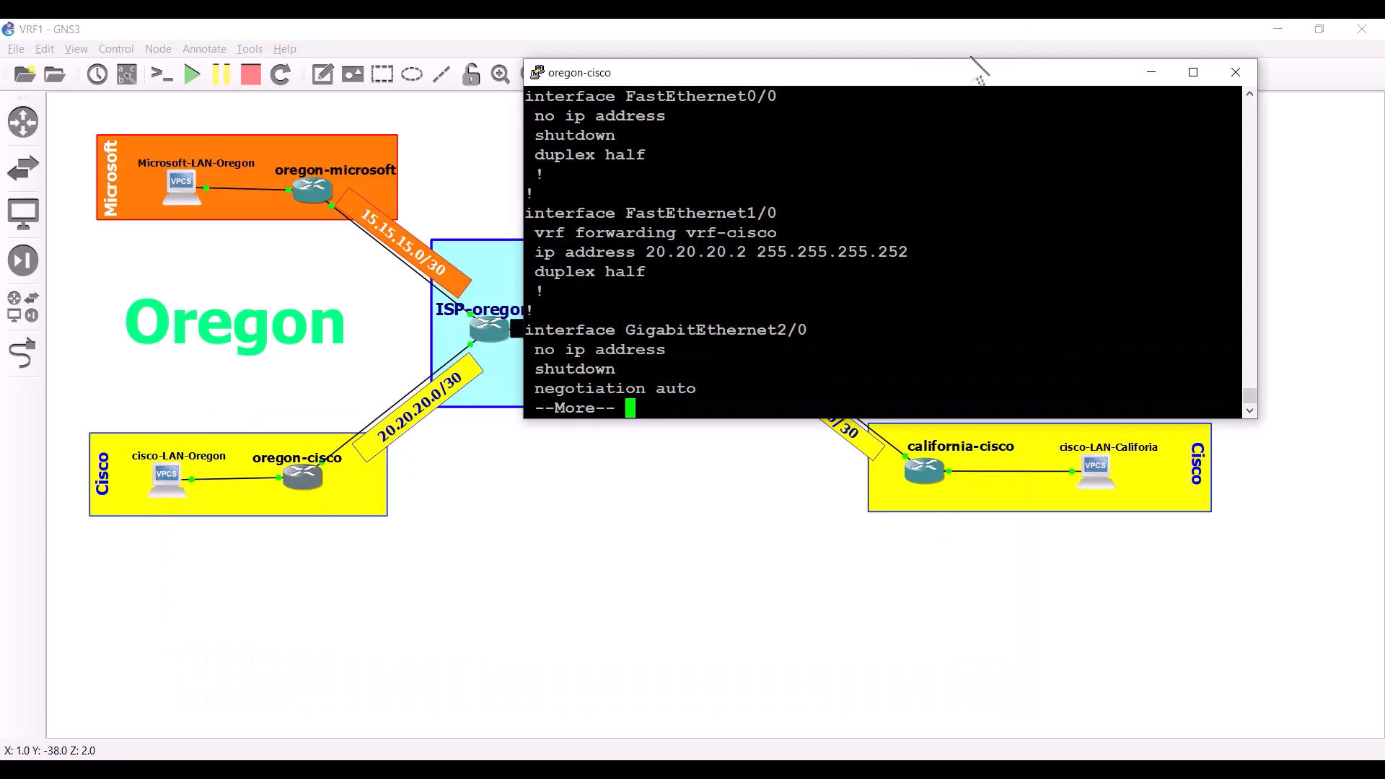
{"action": "left_click_drag", "start_coordinate": [958, 75], "coordinate": [529, 215]}
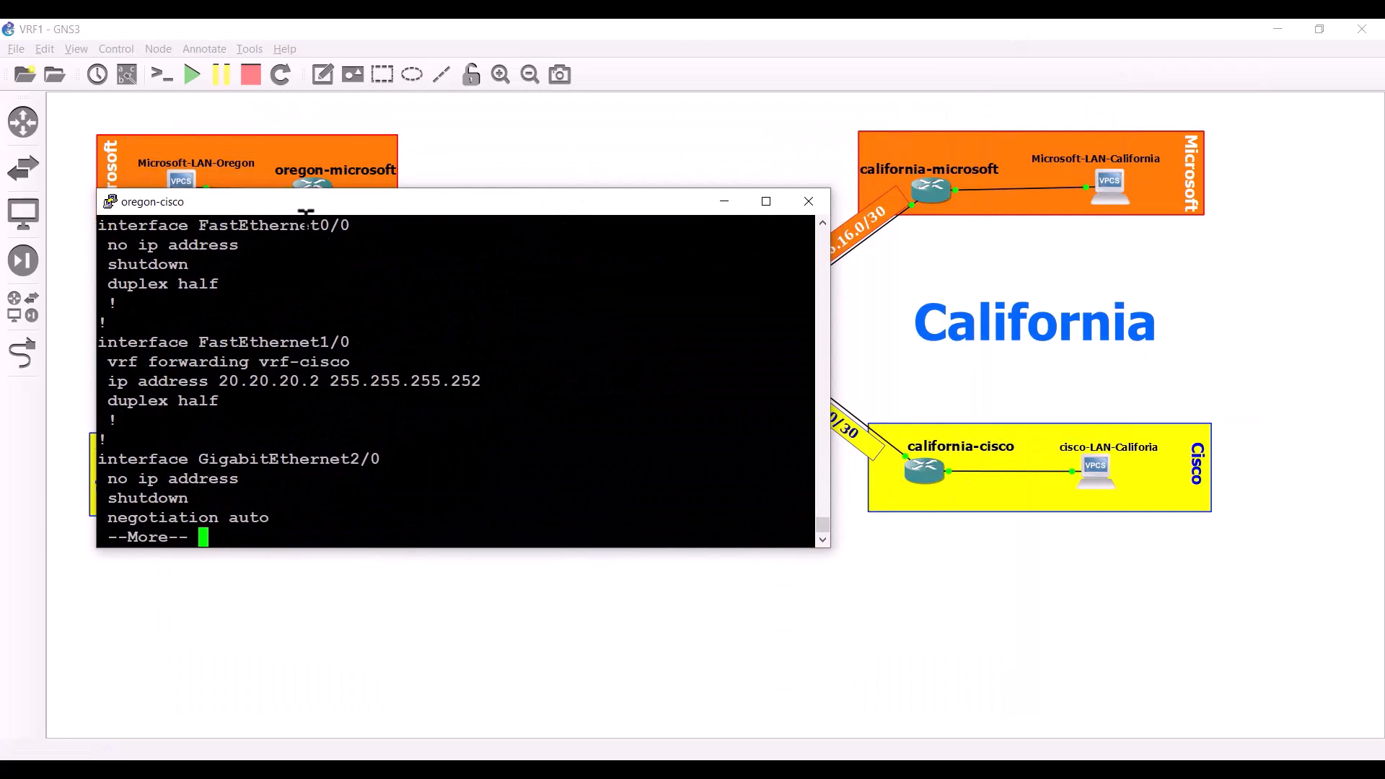
{"action": "left_click_drag", "start_coordinate": [350, 209], "coordinate": [315, 78]}
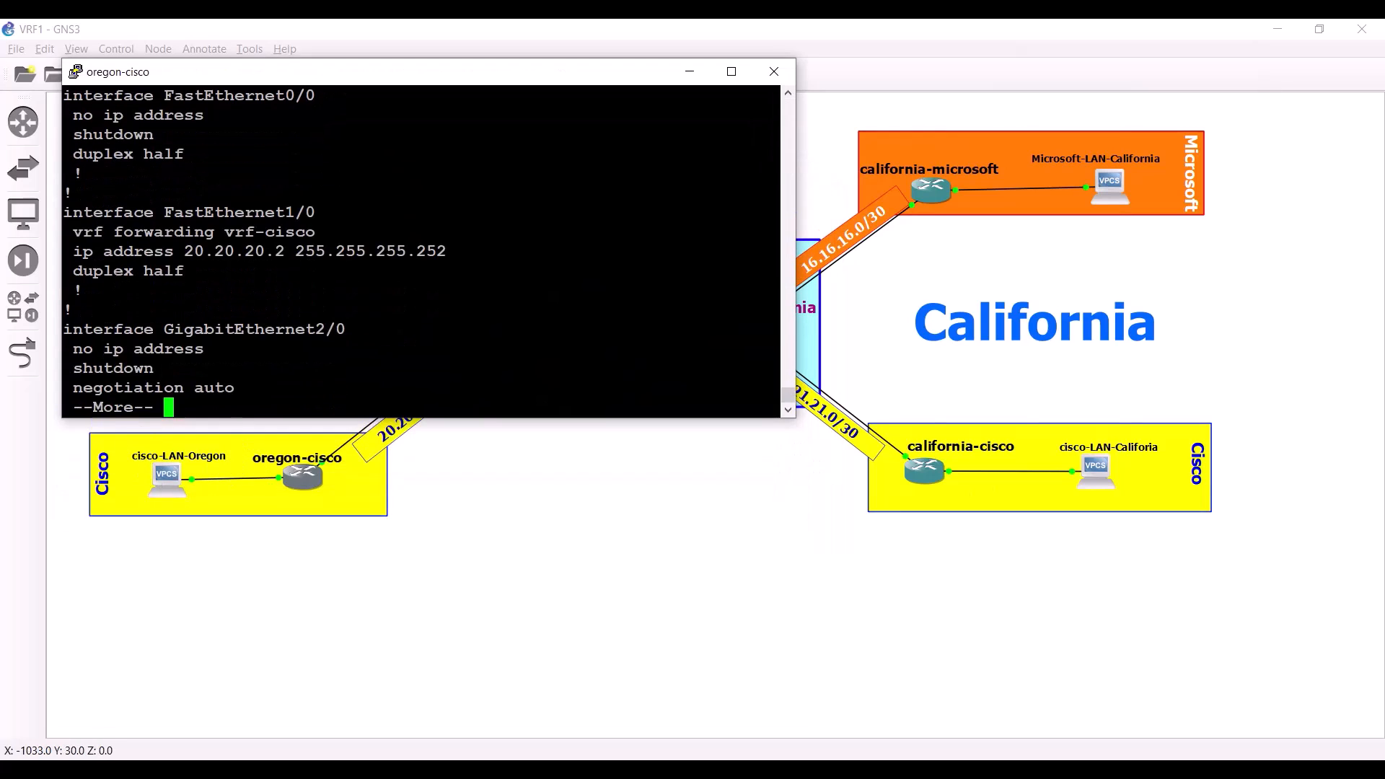
{"action": "key", "text": "q"}
{"action": "key", "text": "Return"}
{"action": "key", "text": "Return"}
{"action": "key", "text": "Return"}
{"action": "key", "text": "Return"}
{"action": "key", "text": "Return"}
{"action": "key", "text": "Return"}
{"action": "type", "text": "end"}
{"action": "key", "text": "Return"}
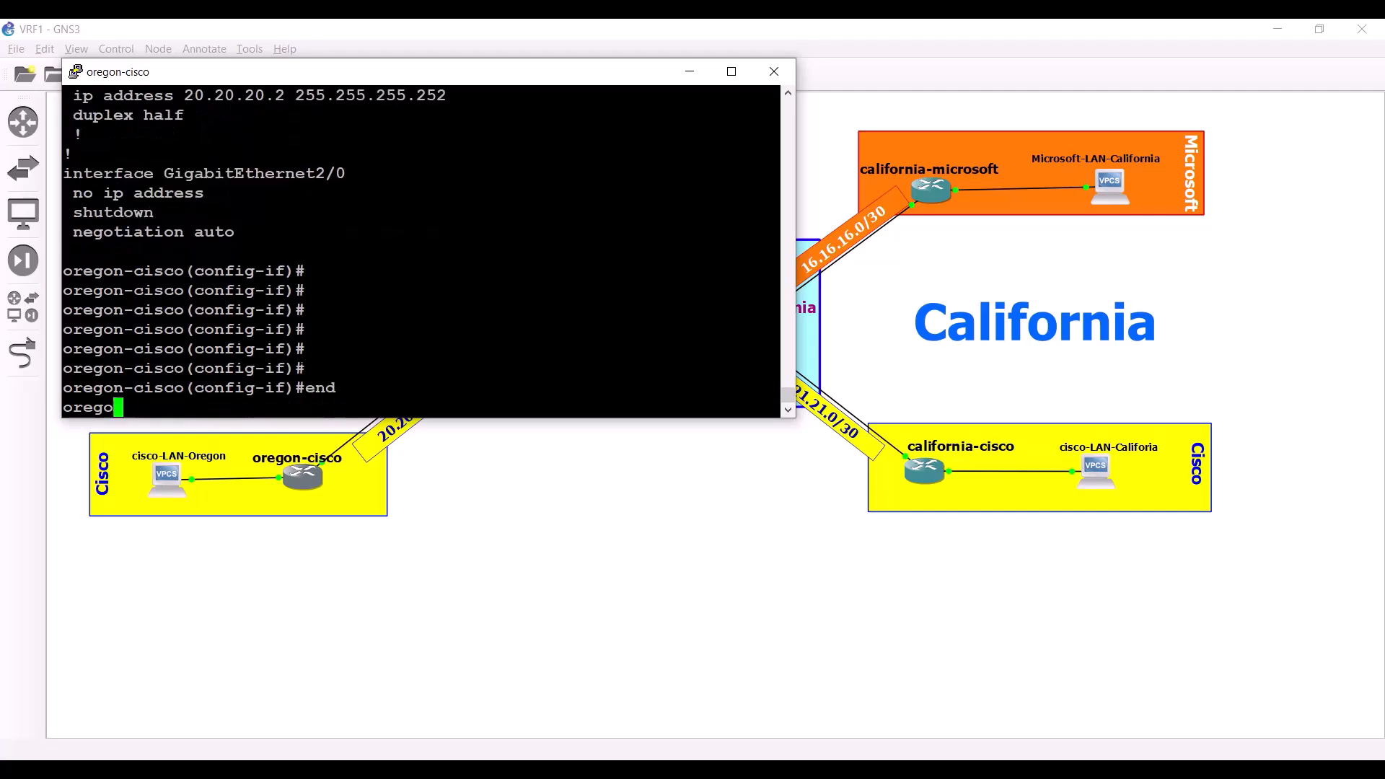
{"action": "key", "text": "Return"}
Ping 21.21.21.2 through vrf-cisco from oregon-cisco.
{"action": "type", "text": "ping "}
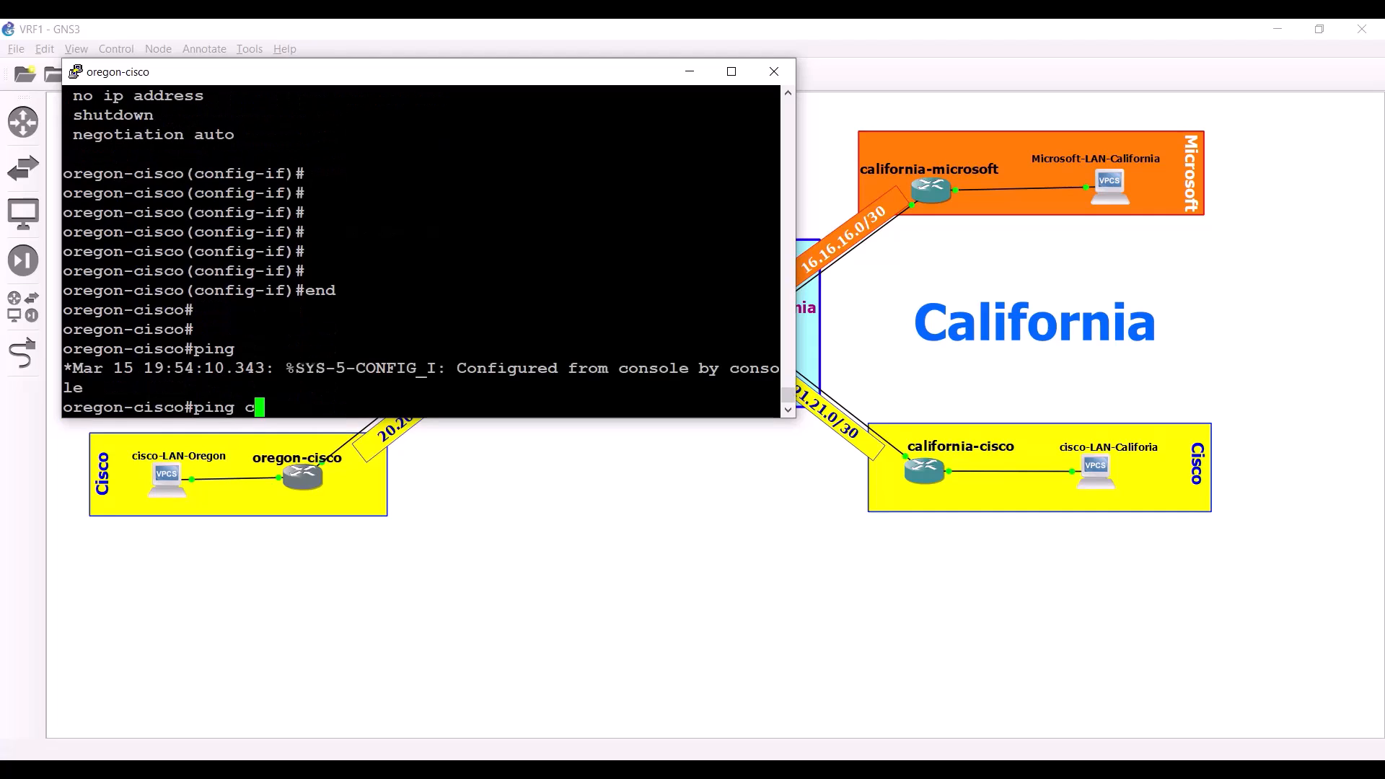
{"action": "type", "text": "vrf vrf-cisco "}
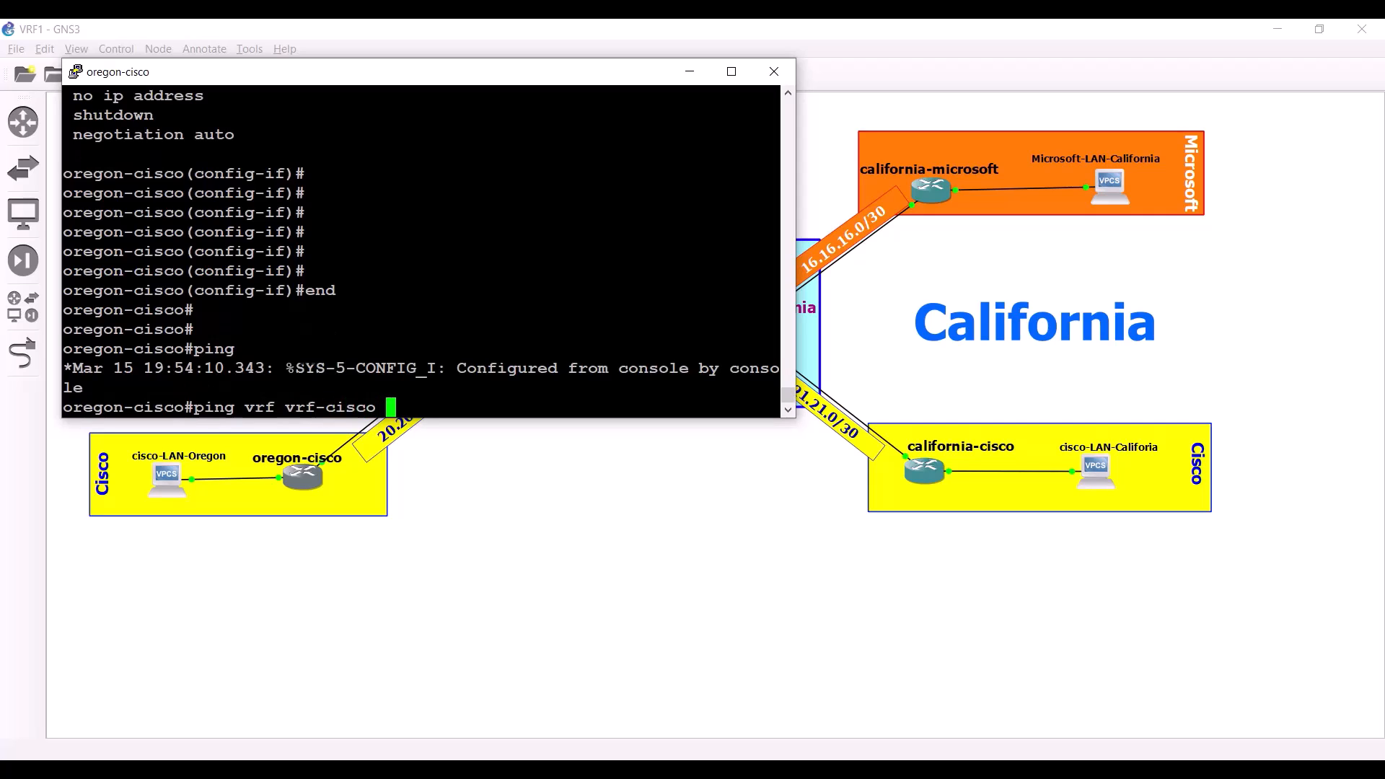
{"action": "type", "text": "21.21.21.2"}
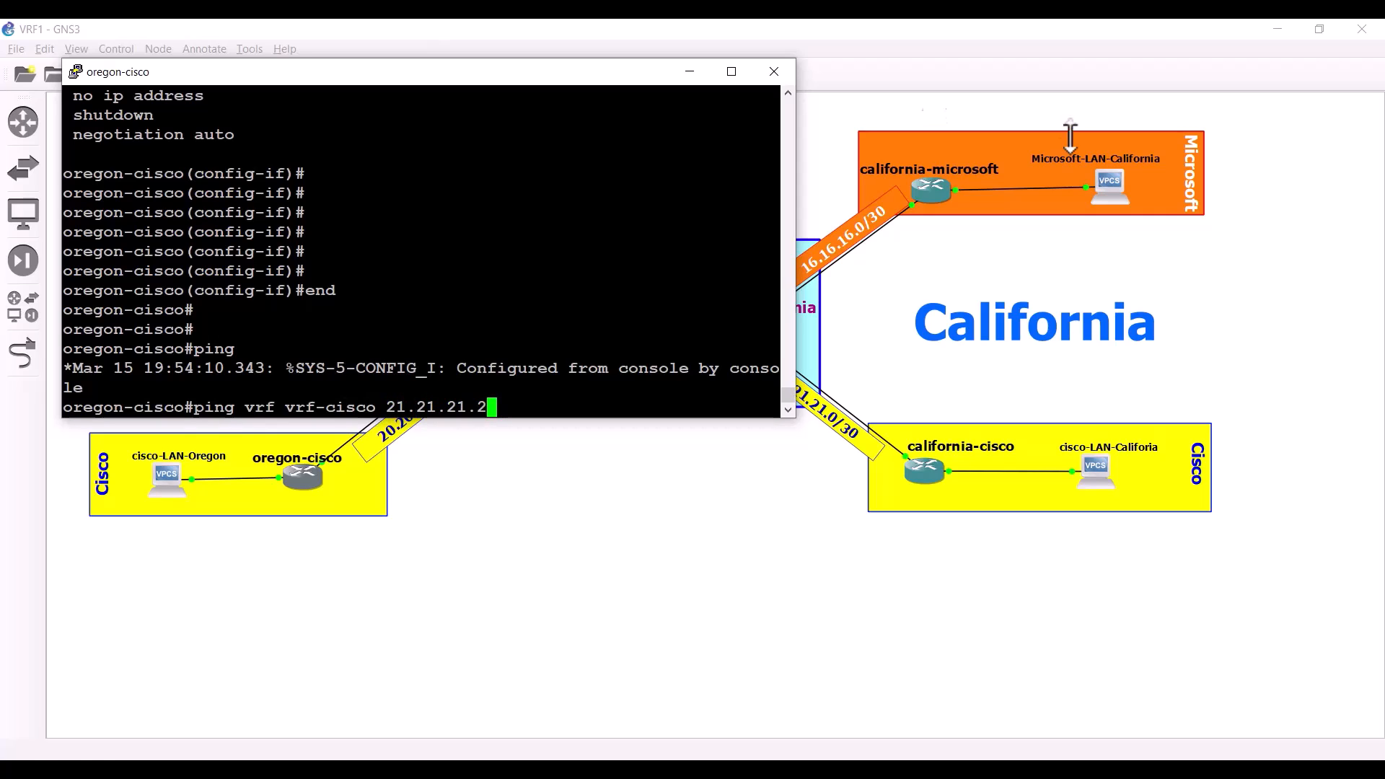
{"action": "left_click_drag", "start_coordinate": [788, 264], "coordinate": [748, 274]}
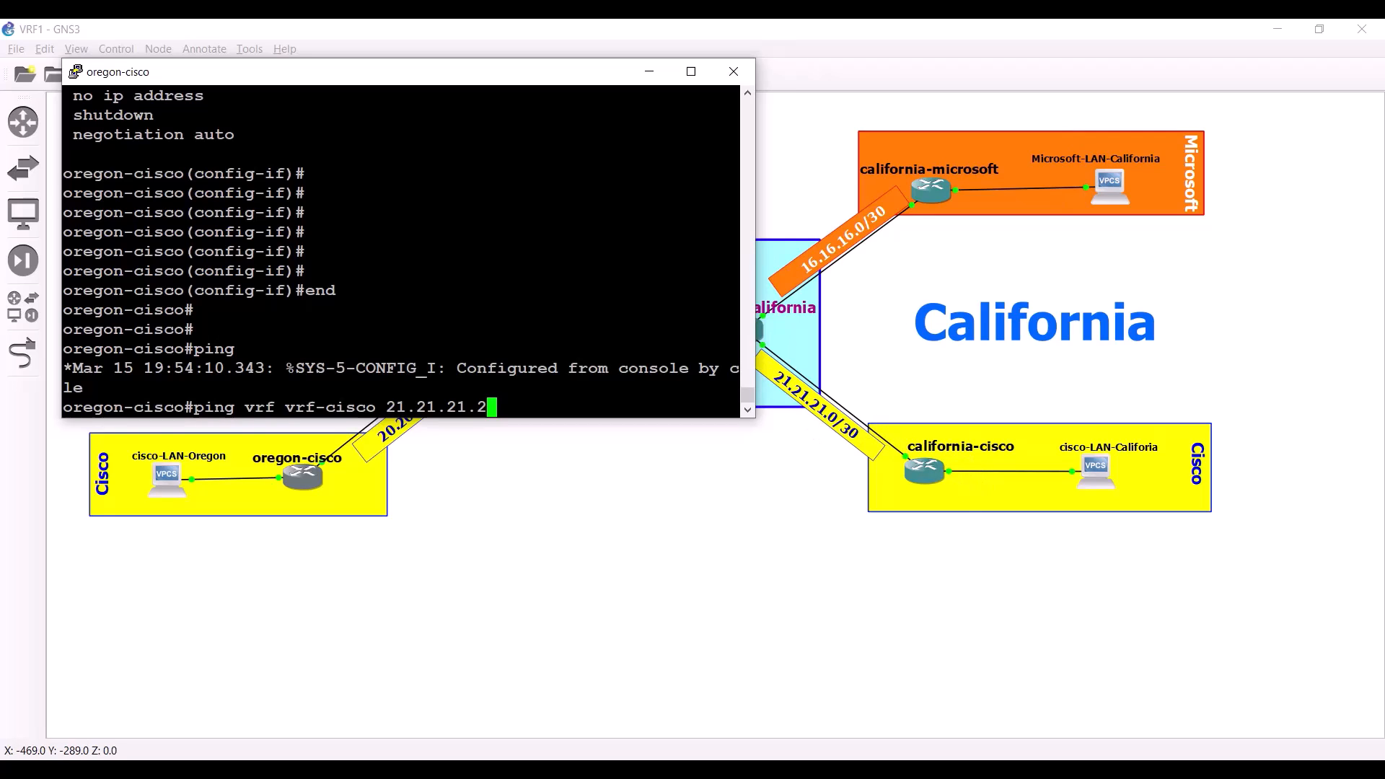
{"action": "key", "text": "Return"}
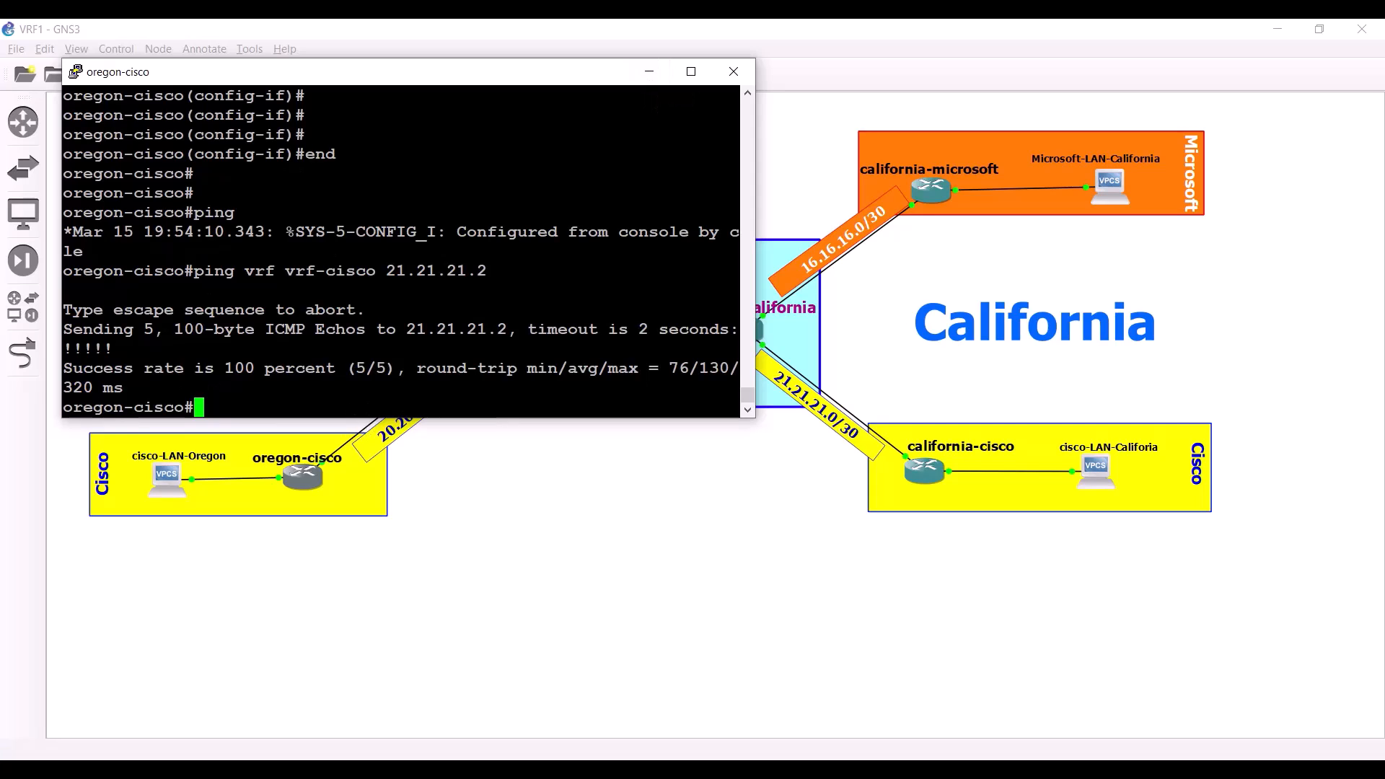
{"action": "key", "text": "Return"}
{"action": "key", "text": "Return"}
{"action": "key", "text": "Return"}
{"action": "key", "text": "Return"}
{"action": "key", "text": "Return"}
{"action": "key", "text": "Return"}
{"action": "key", "text": "Return"}
Query oregon-cisco's IP routing table for vrf-microsoft and examine the reply.
{"action": "type", "text": "show ip"}
{"action": "key", "text": "BackSpace"}
{"action": "key", "text": "BackSpace"}
{"action": "type", "text": "ip "}
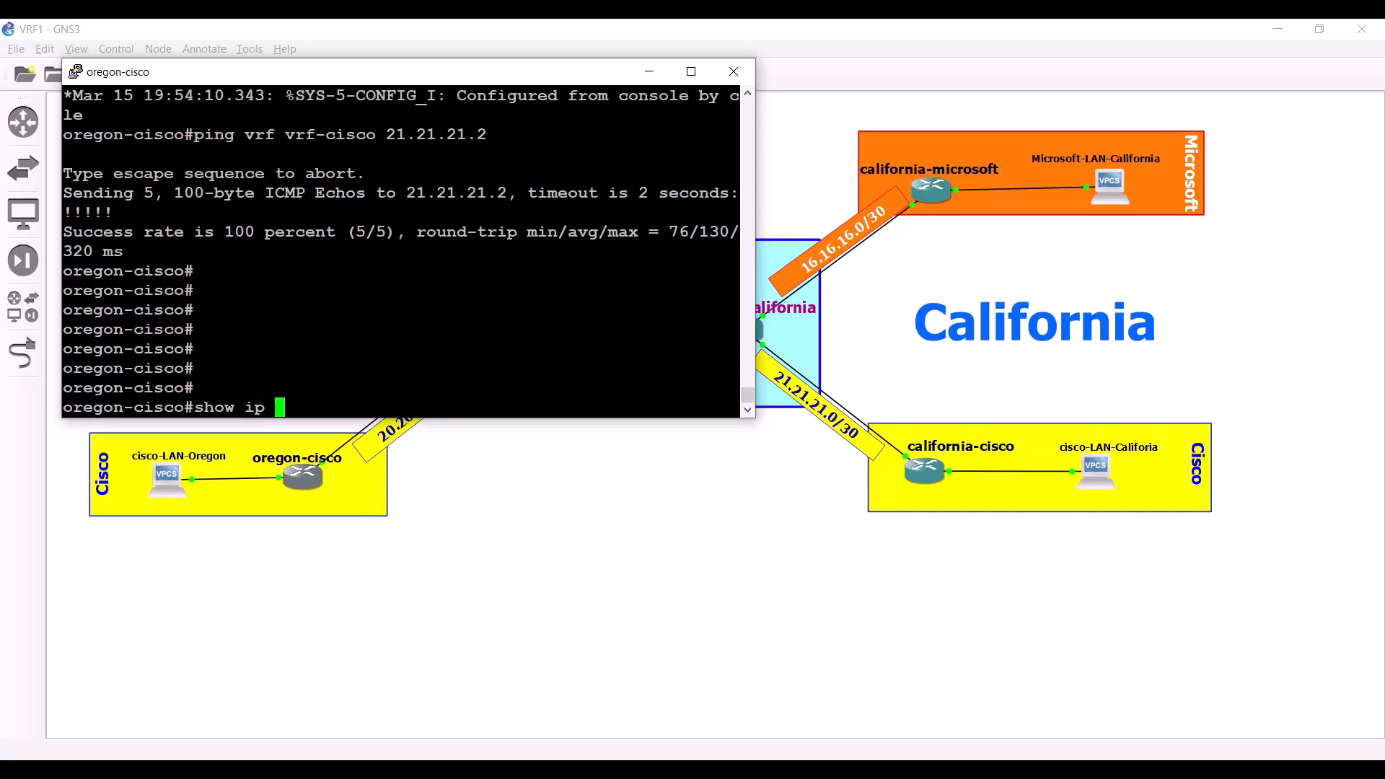
{"action": "type", "text": "route vrf "}
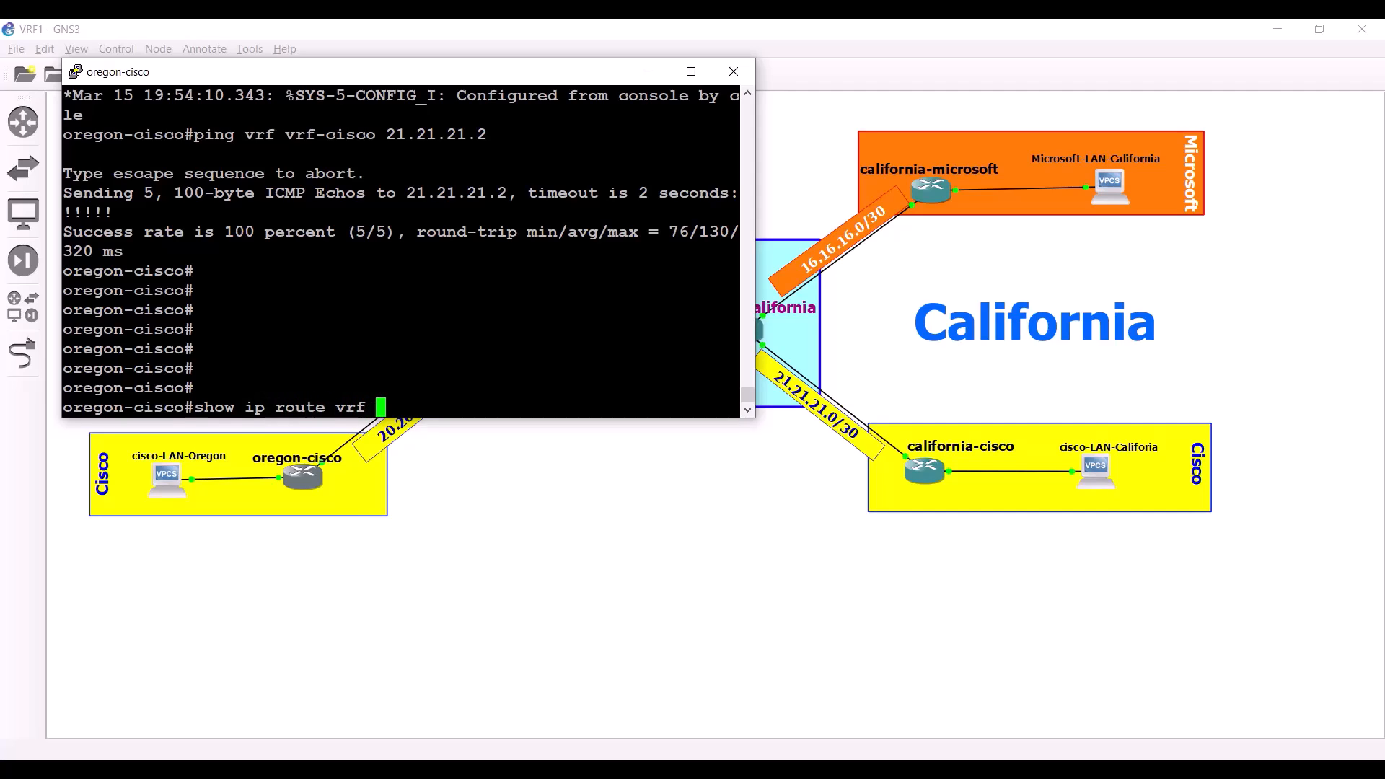
{"action": "type", "text": "vrf-microsoft"}
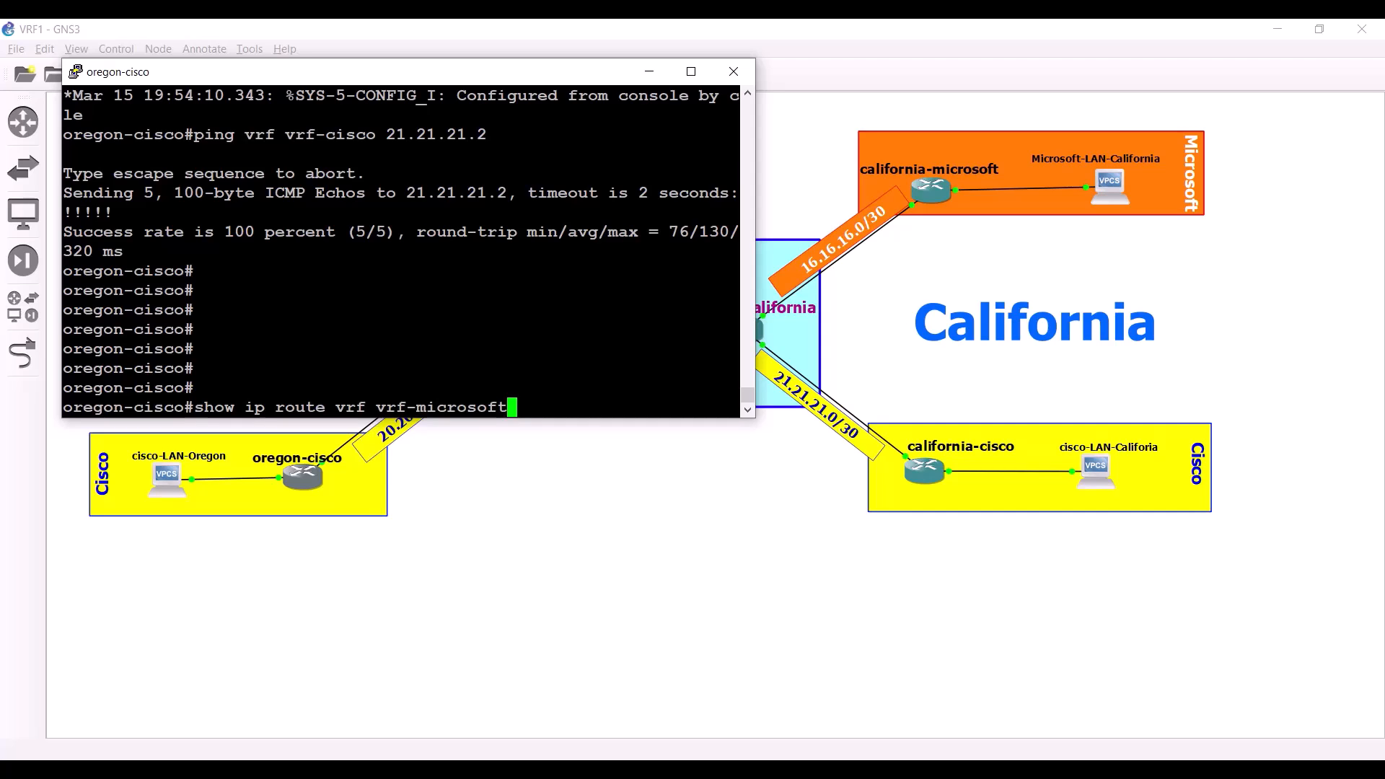
{"action": "key", "text": "Return"}
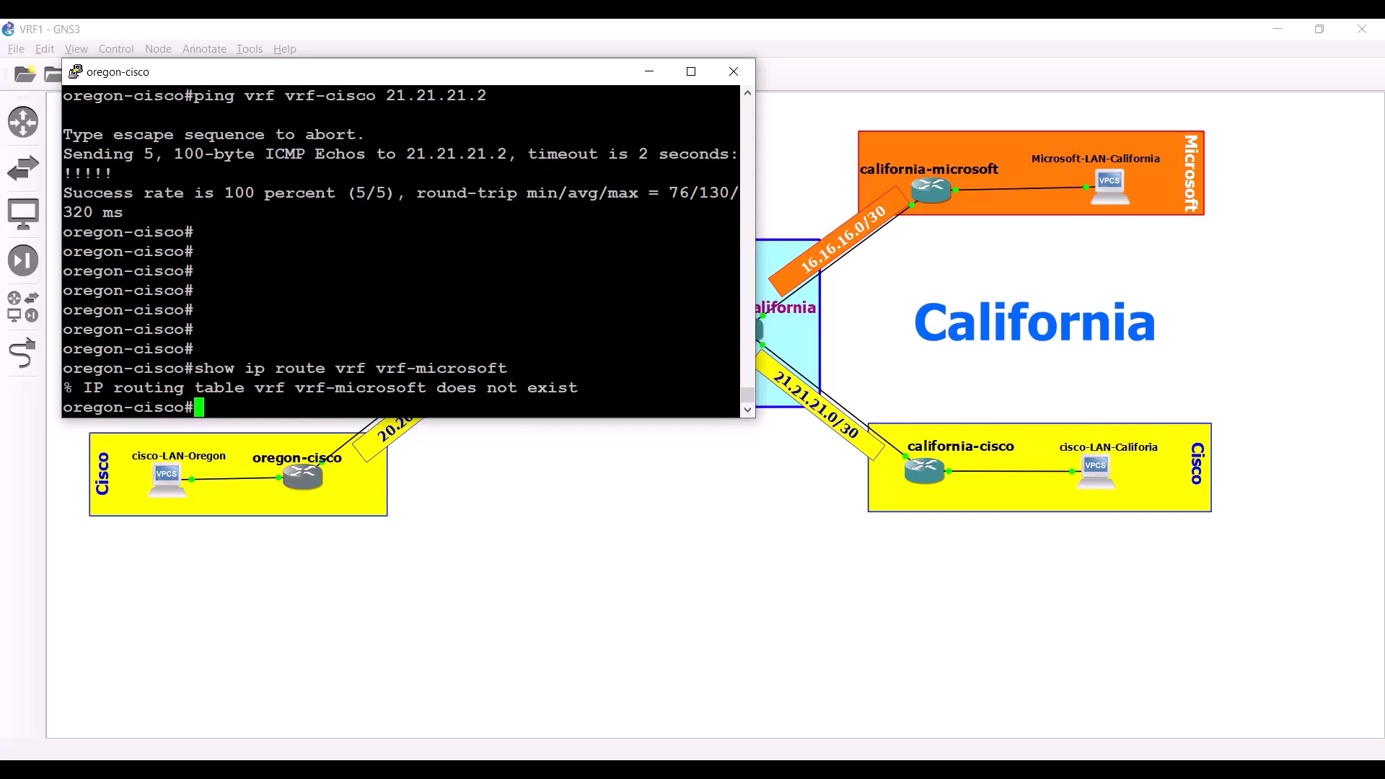
{"action": "left_click_drag", "start_coordinate": [295, 388], "coordinate": [567, 388]}
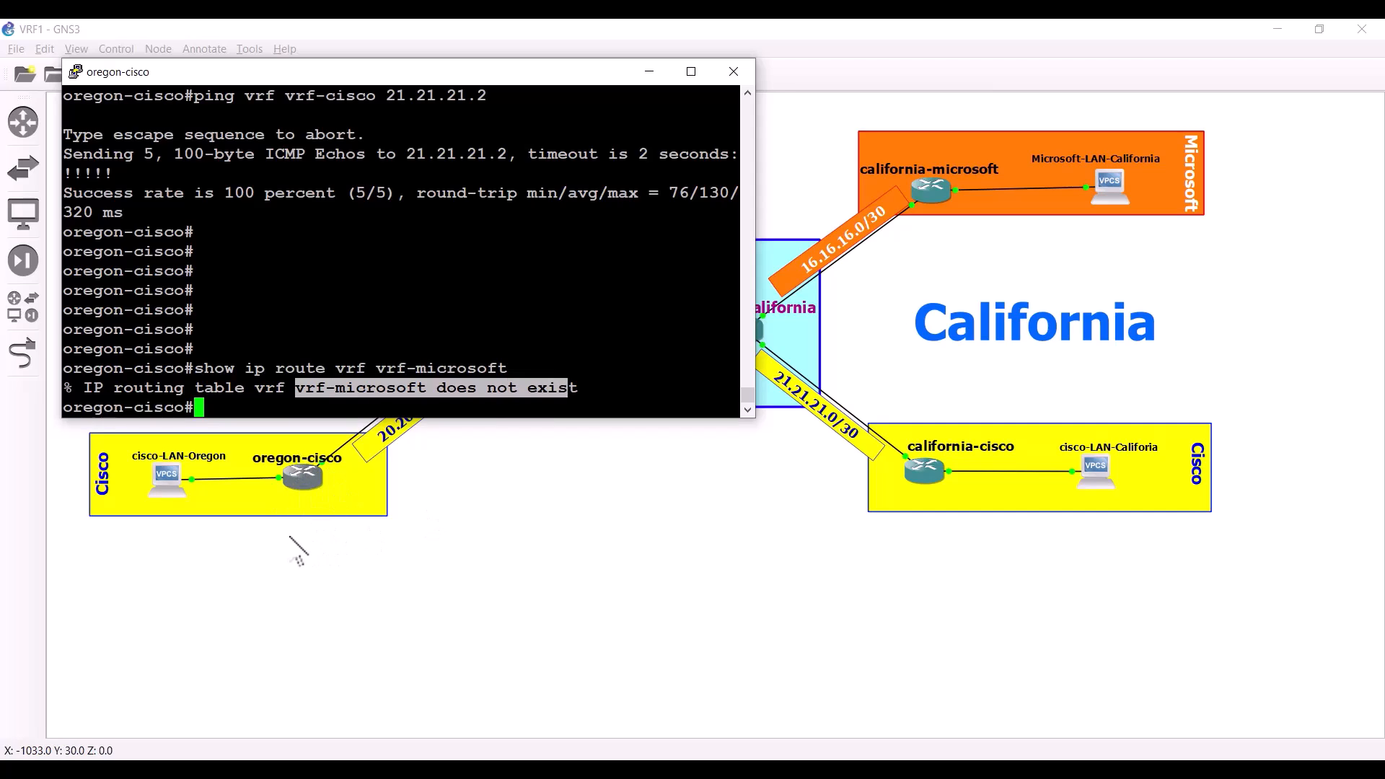
{"action": "left_click", "coordinate": [277, 324]}
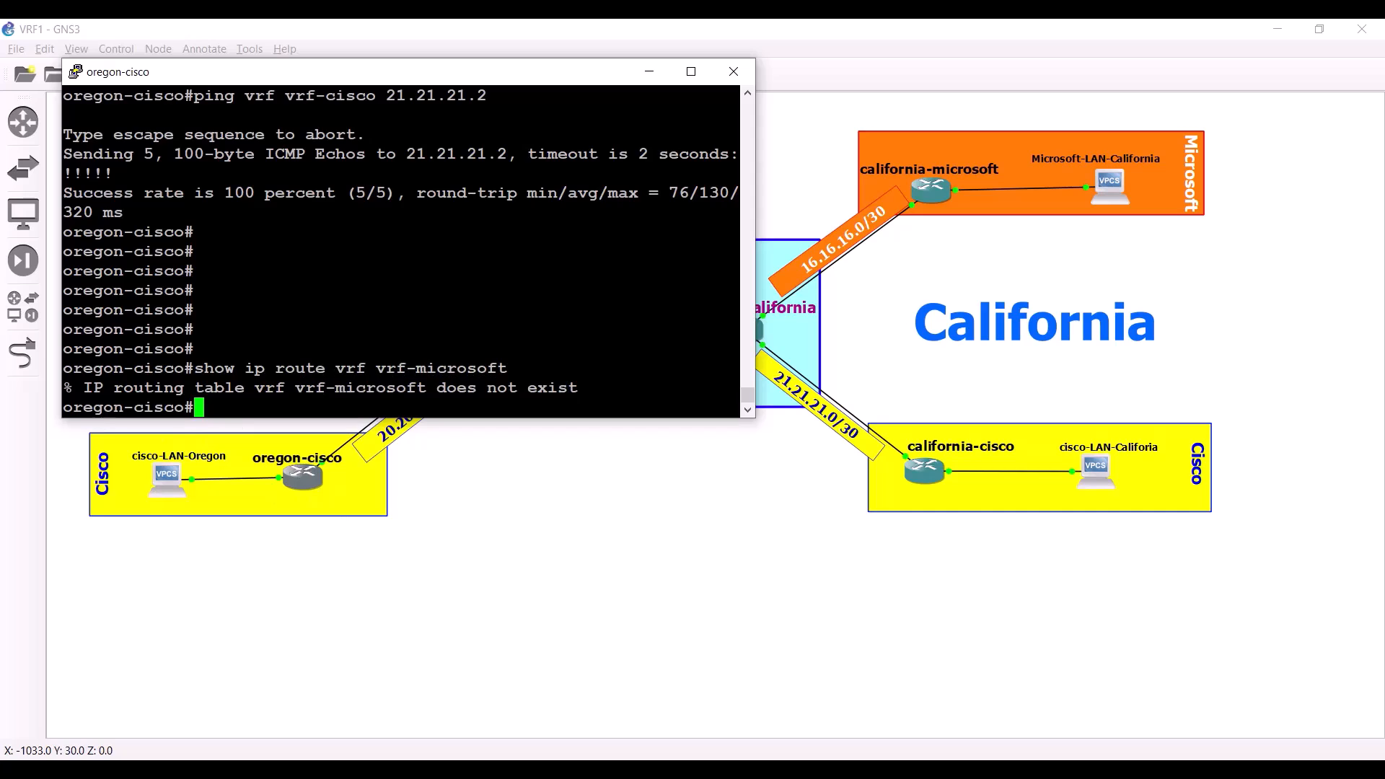
{"action": "key", "text": "Return"}
{"action": "key", "text": "Return"}
{"action": "key", "text": "Return"}
Display oregon-cisco's IP routing table for vrf-cisco.
{"action": "key", "text": "Up"}
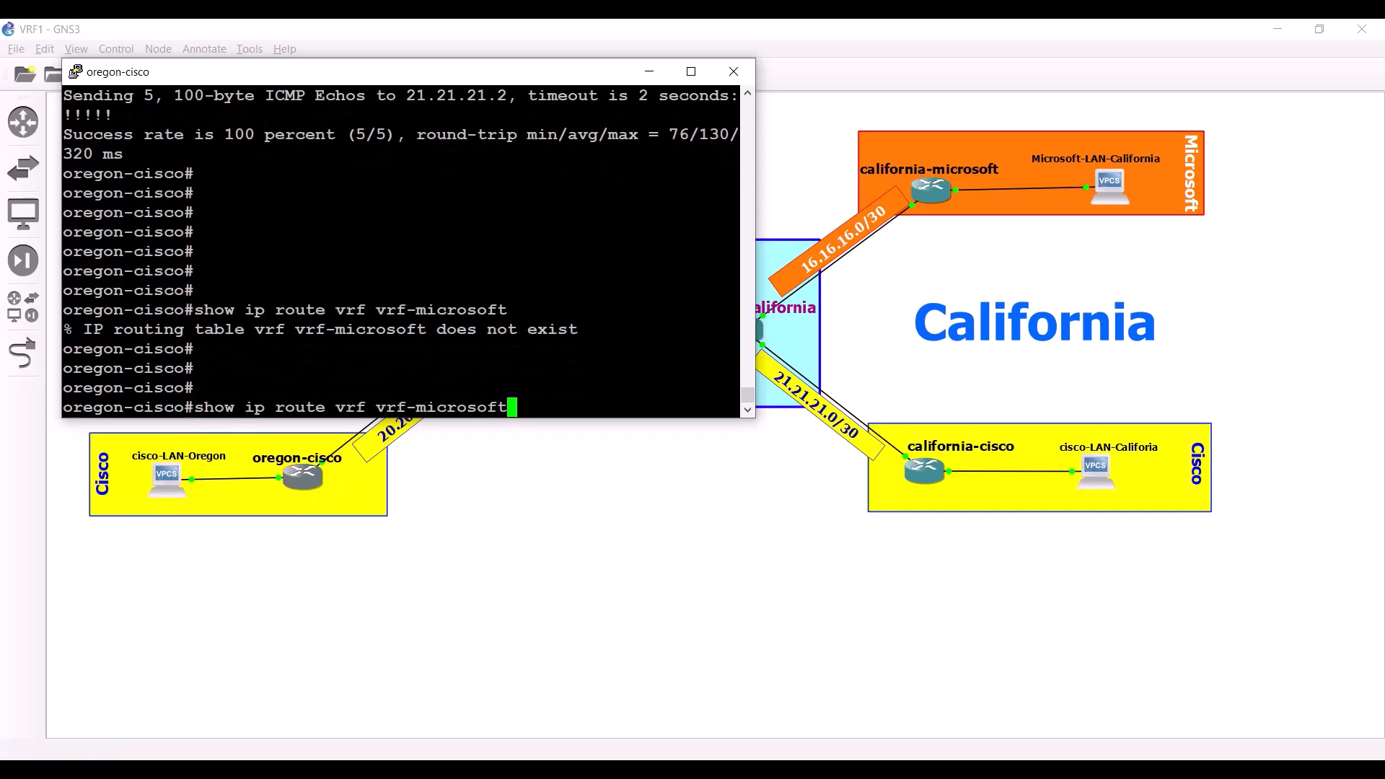
{"action": "key", "text": "BackSpace"}
{"action": "key", "text": "BackSpace"}
{"action": "key", "text": "BackSpace"}
{"action": "key", "text": "BackSpace"}
{"action": "key", "text": "BackSpace"}
{"action": "key", "text": "BackSpace"}
{"action": "key", "text": "BackSpace"}
{"action": "key", "text": "BackSpace"}
{"action": "key", "text": "BackSpace"}
{"action": "type", "text": "cisco"}
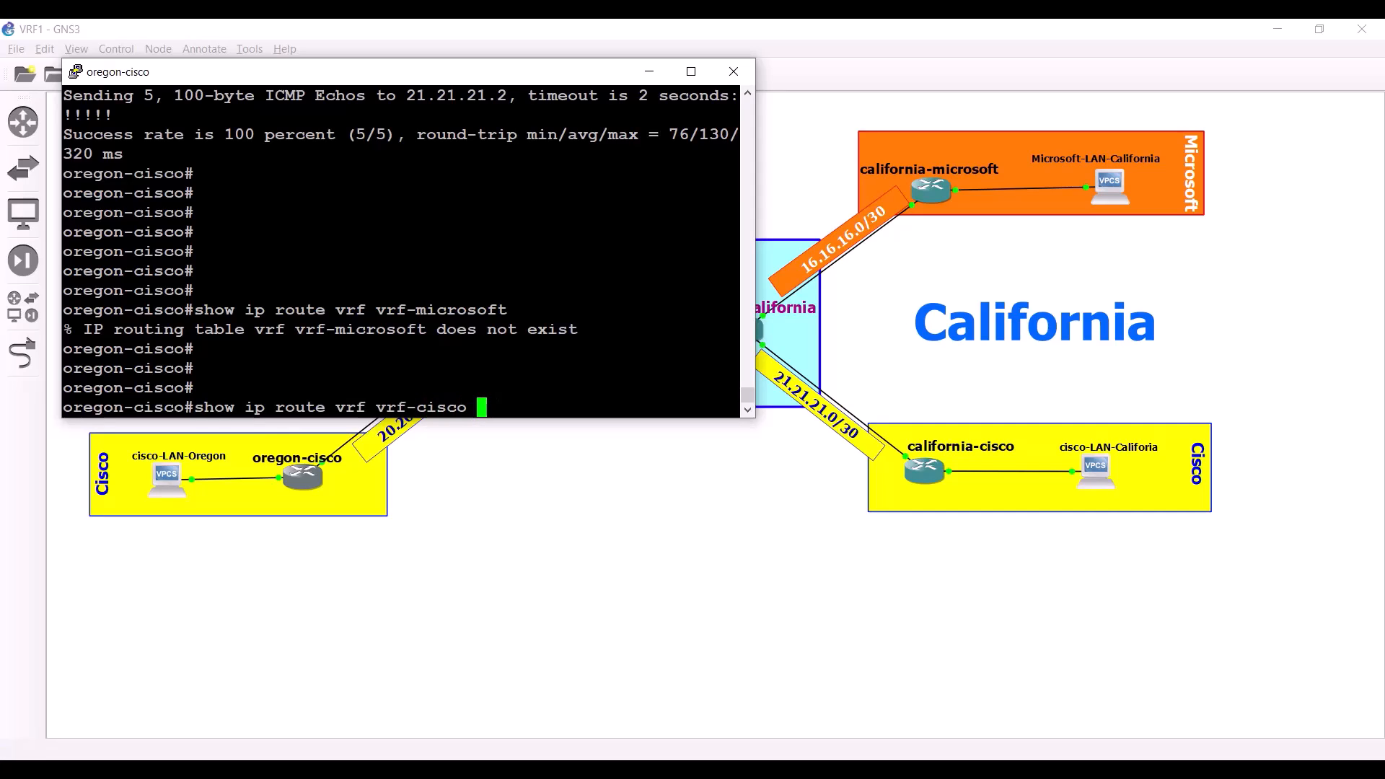
{"action": "key", "text": "BackSpace"}
{"action": "key", "text": "Return"}
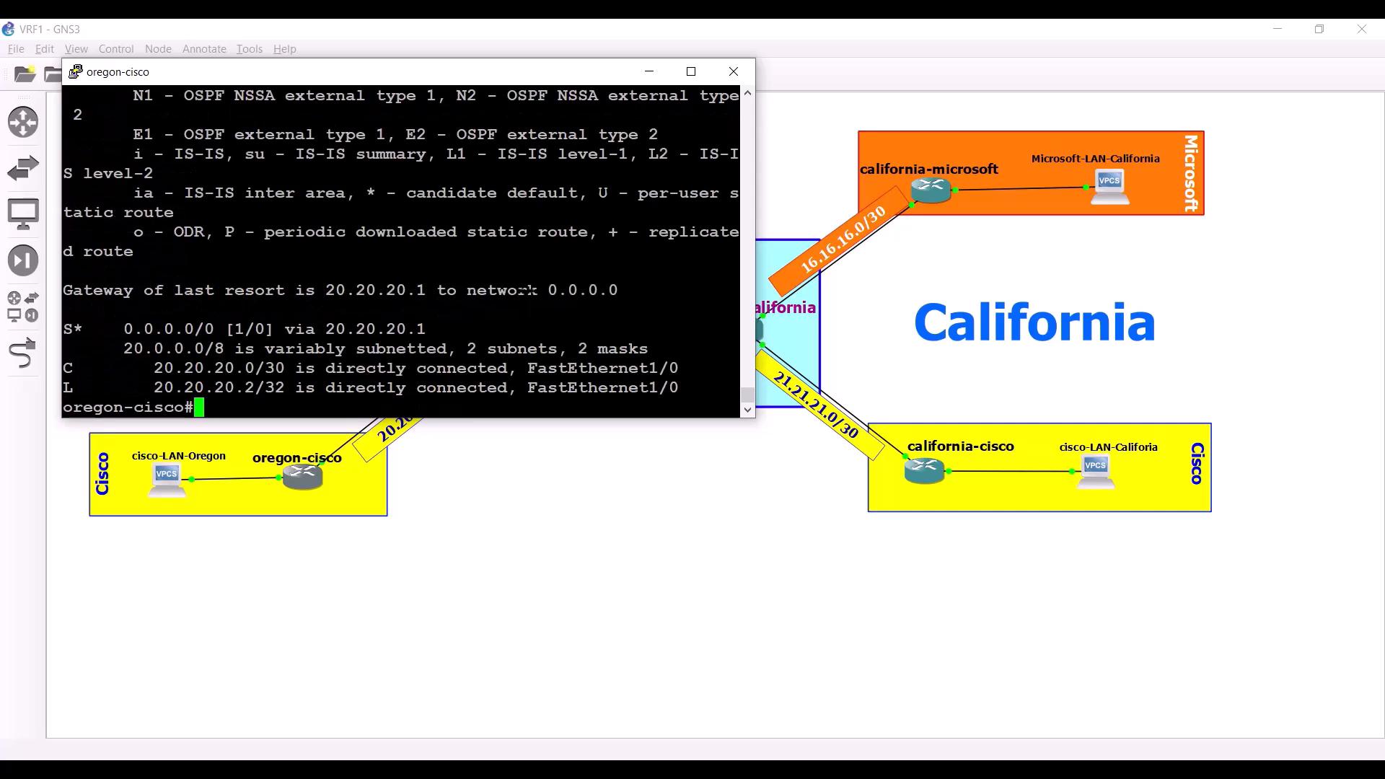
Enlarge oregon-cisco's console to examine the static and connected routes in vrf-cisco, then minimize the console.
{"action": "left_click_drag", "start_coordinate": [755, 417], "coordinate": [927, 554]}
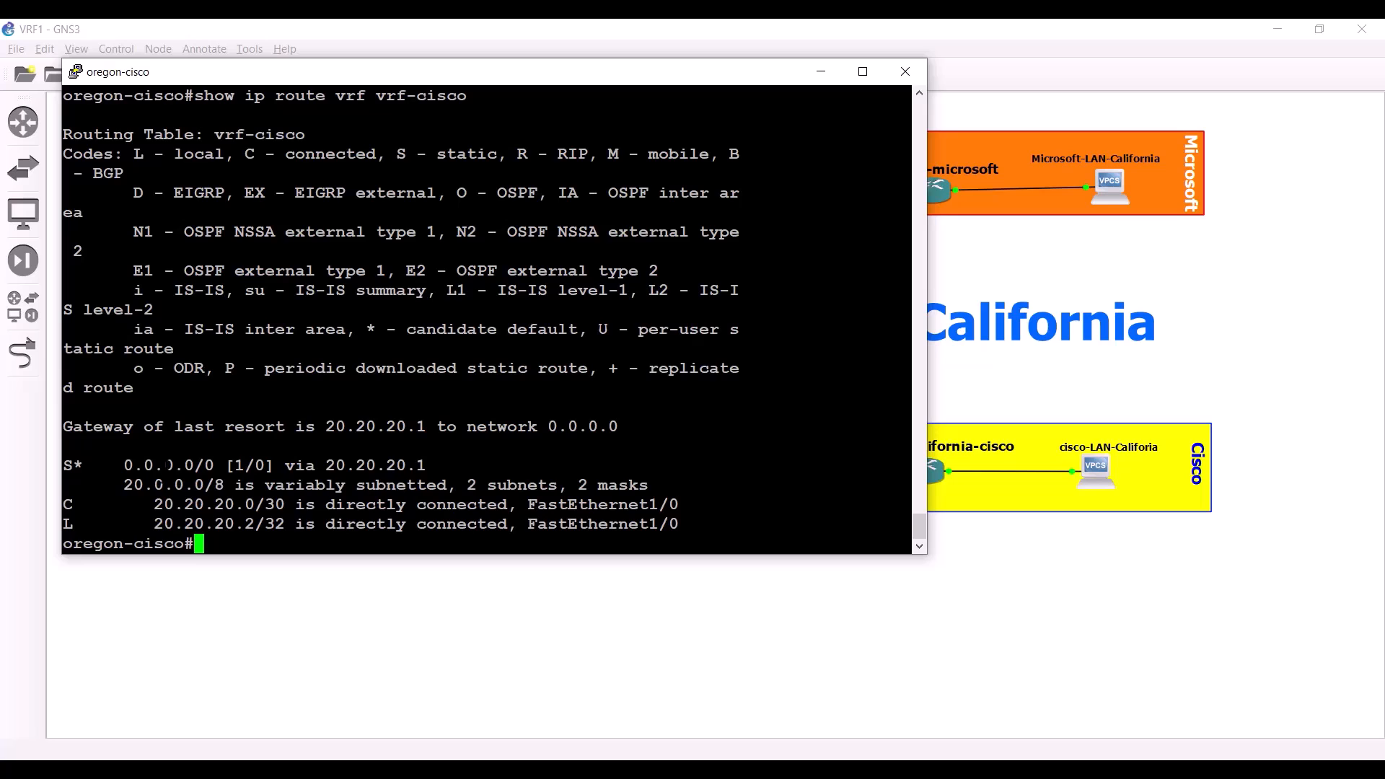
{"action": "left_click_drag", "start_coordinate": [105, 466], "coordinate": [694, 507]}
{"action": "left_click", "coordinate": [654, 504]}
{"action": "left_click", "coordinate": [820, 71]}
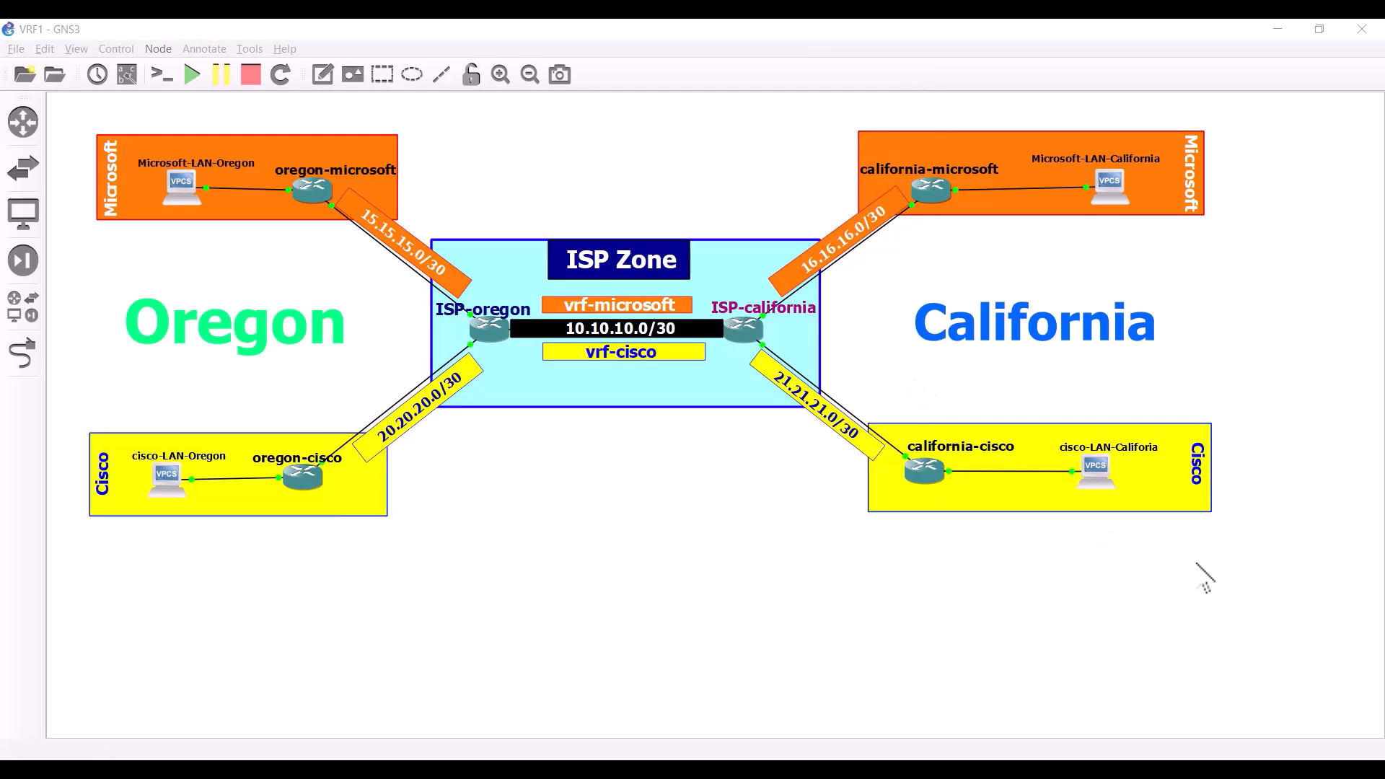